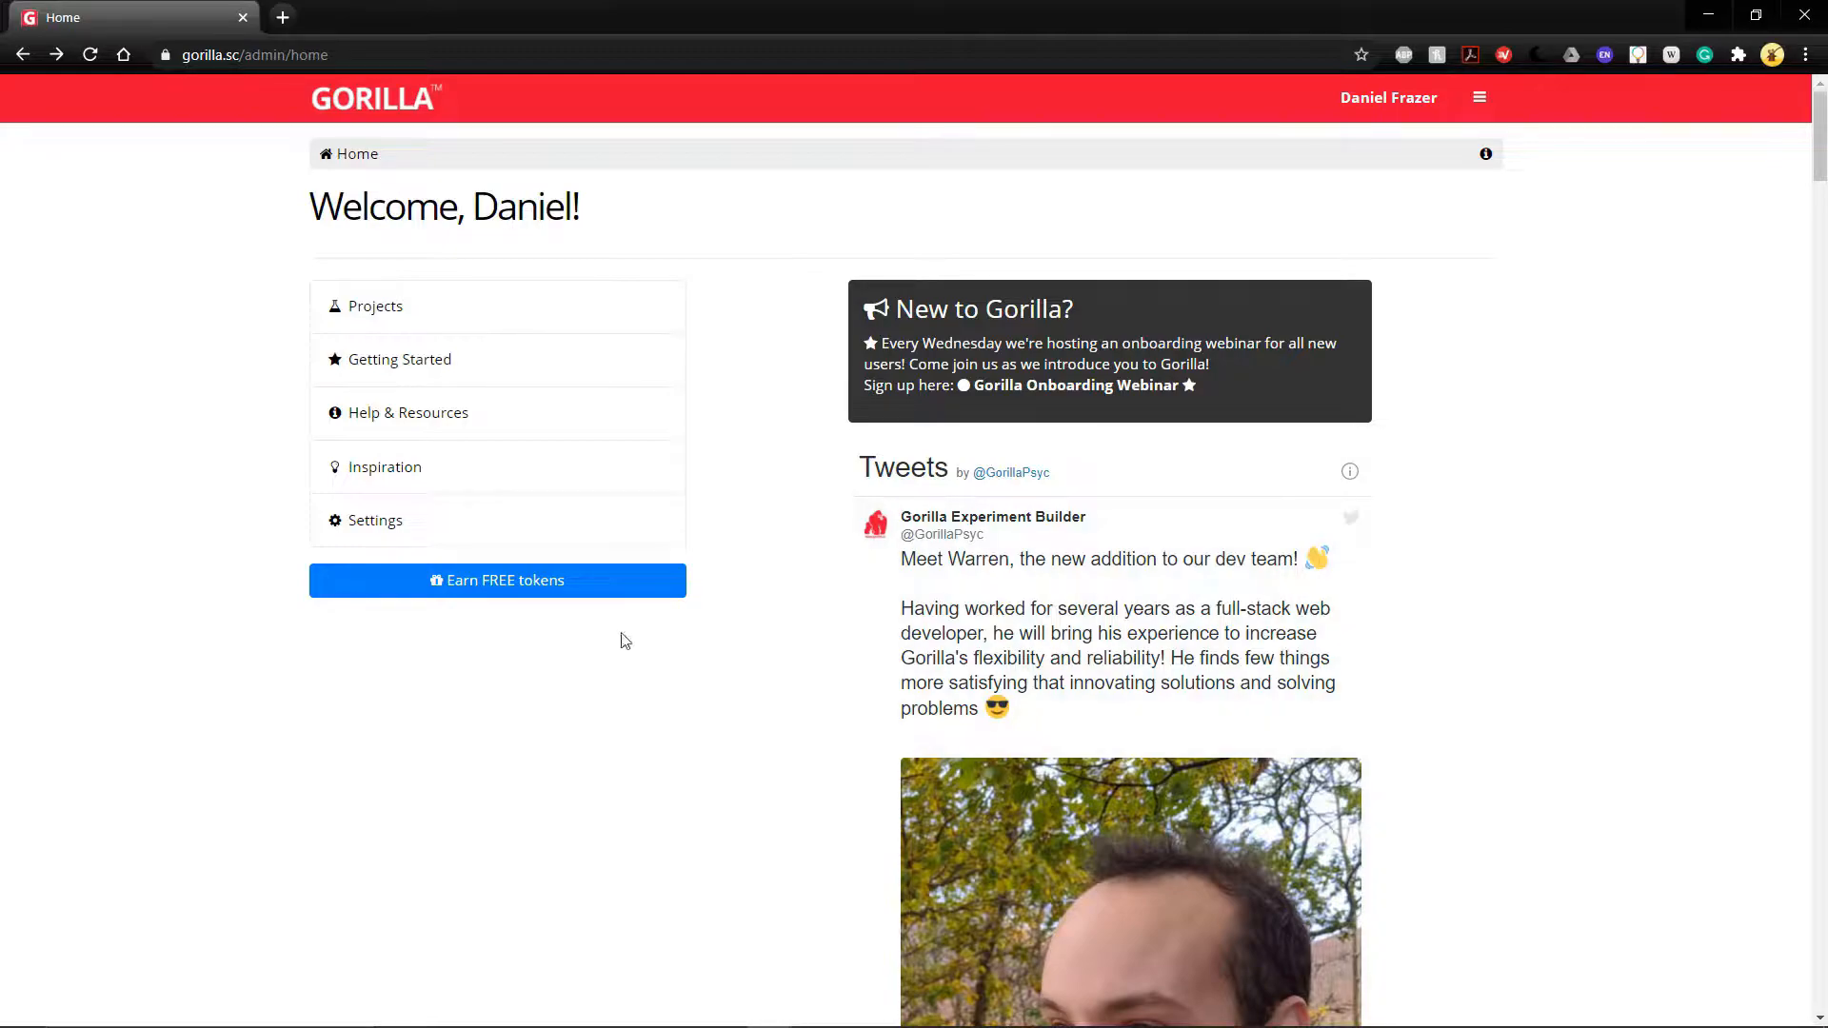
# Create a new project named "Categorisation".
pyautogui.click(370, 315)
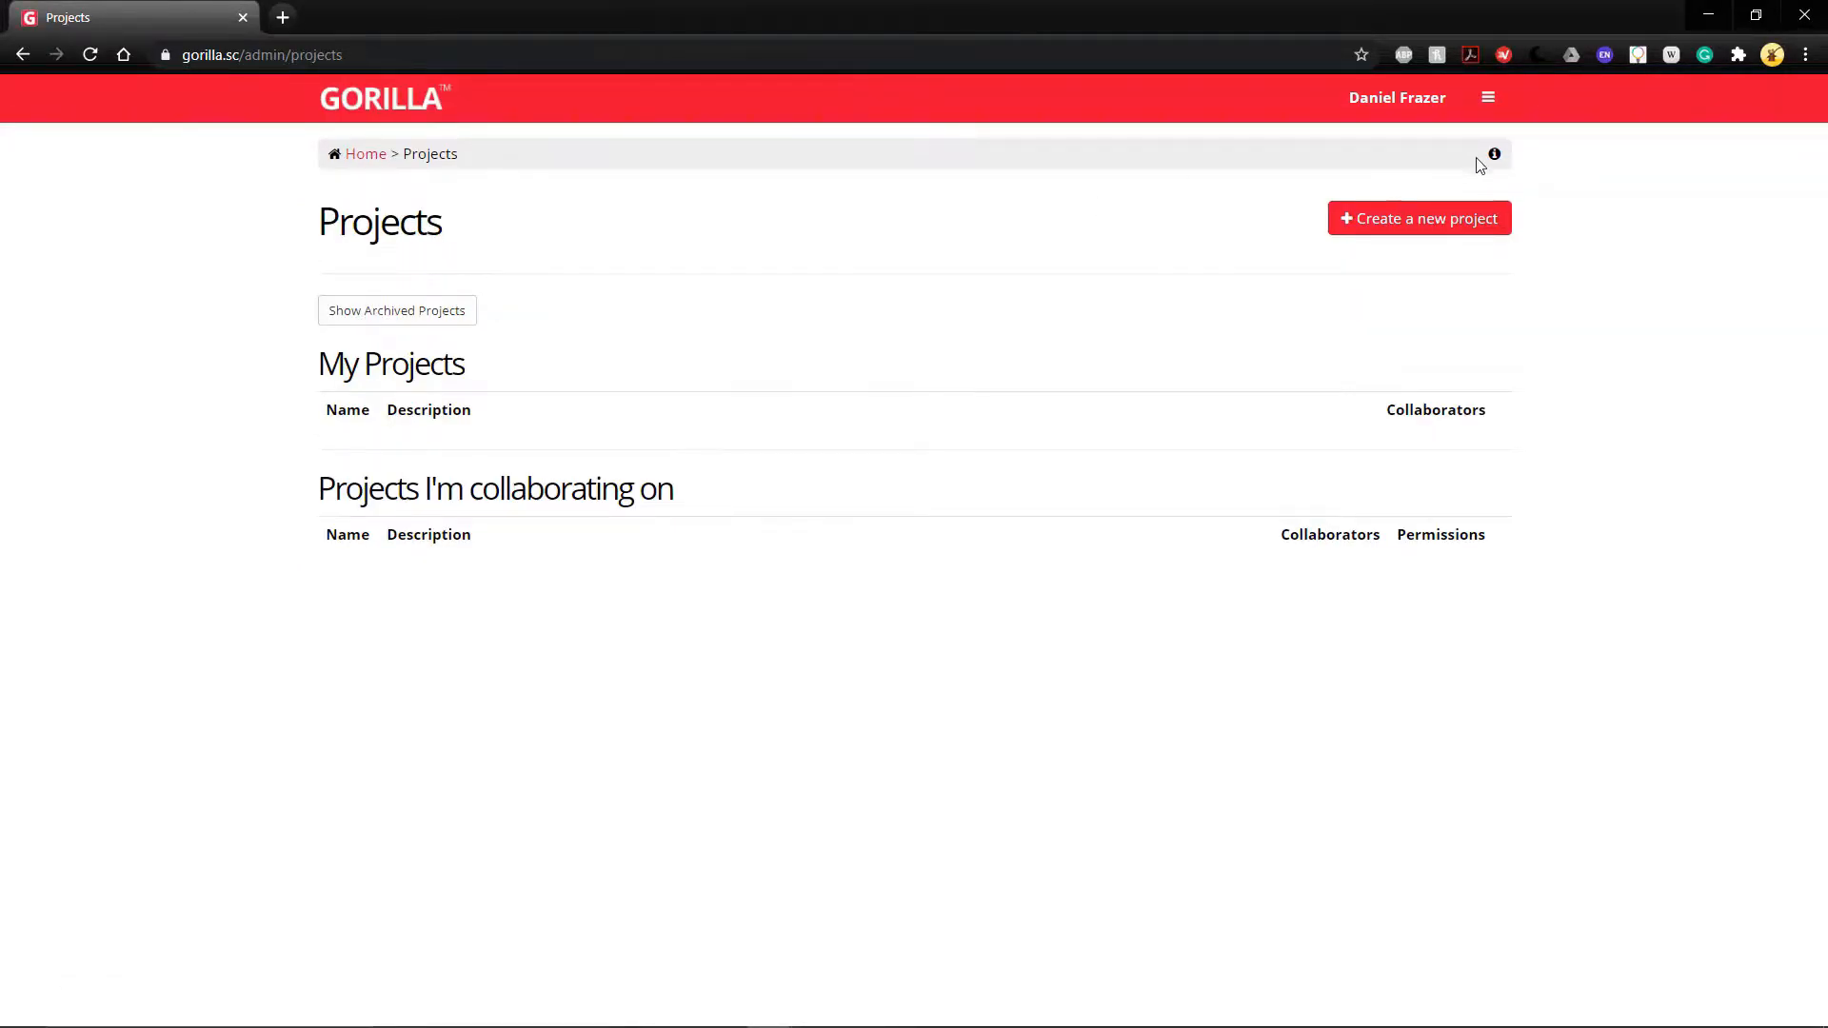
pyautogui.click(1447, 217)
pyautogui.click(1102, 262)
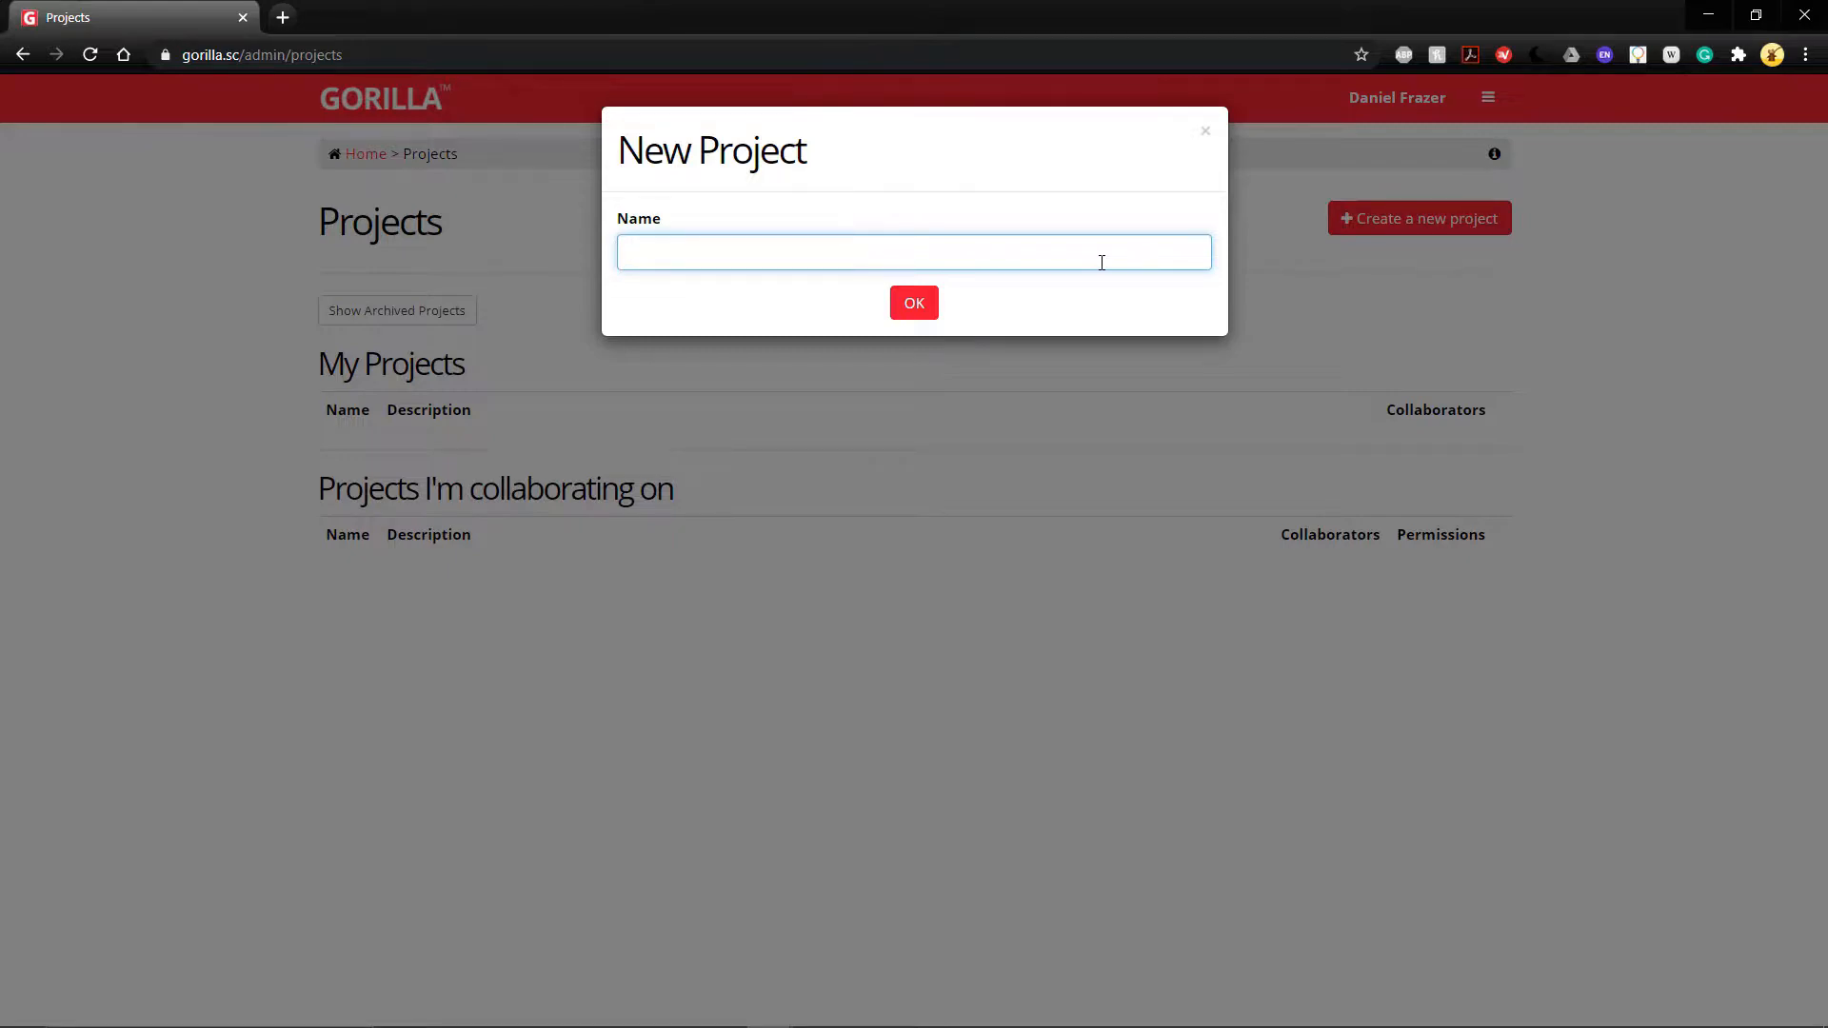
pyautogui.write('Categorisation')
pyautogui.click(917, 307)
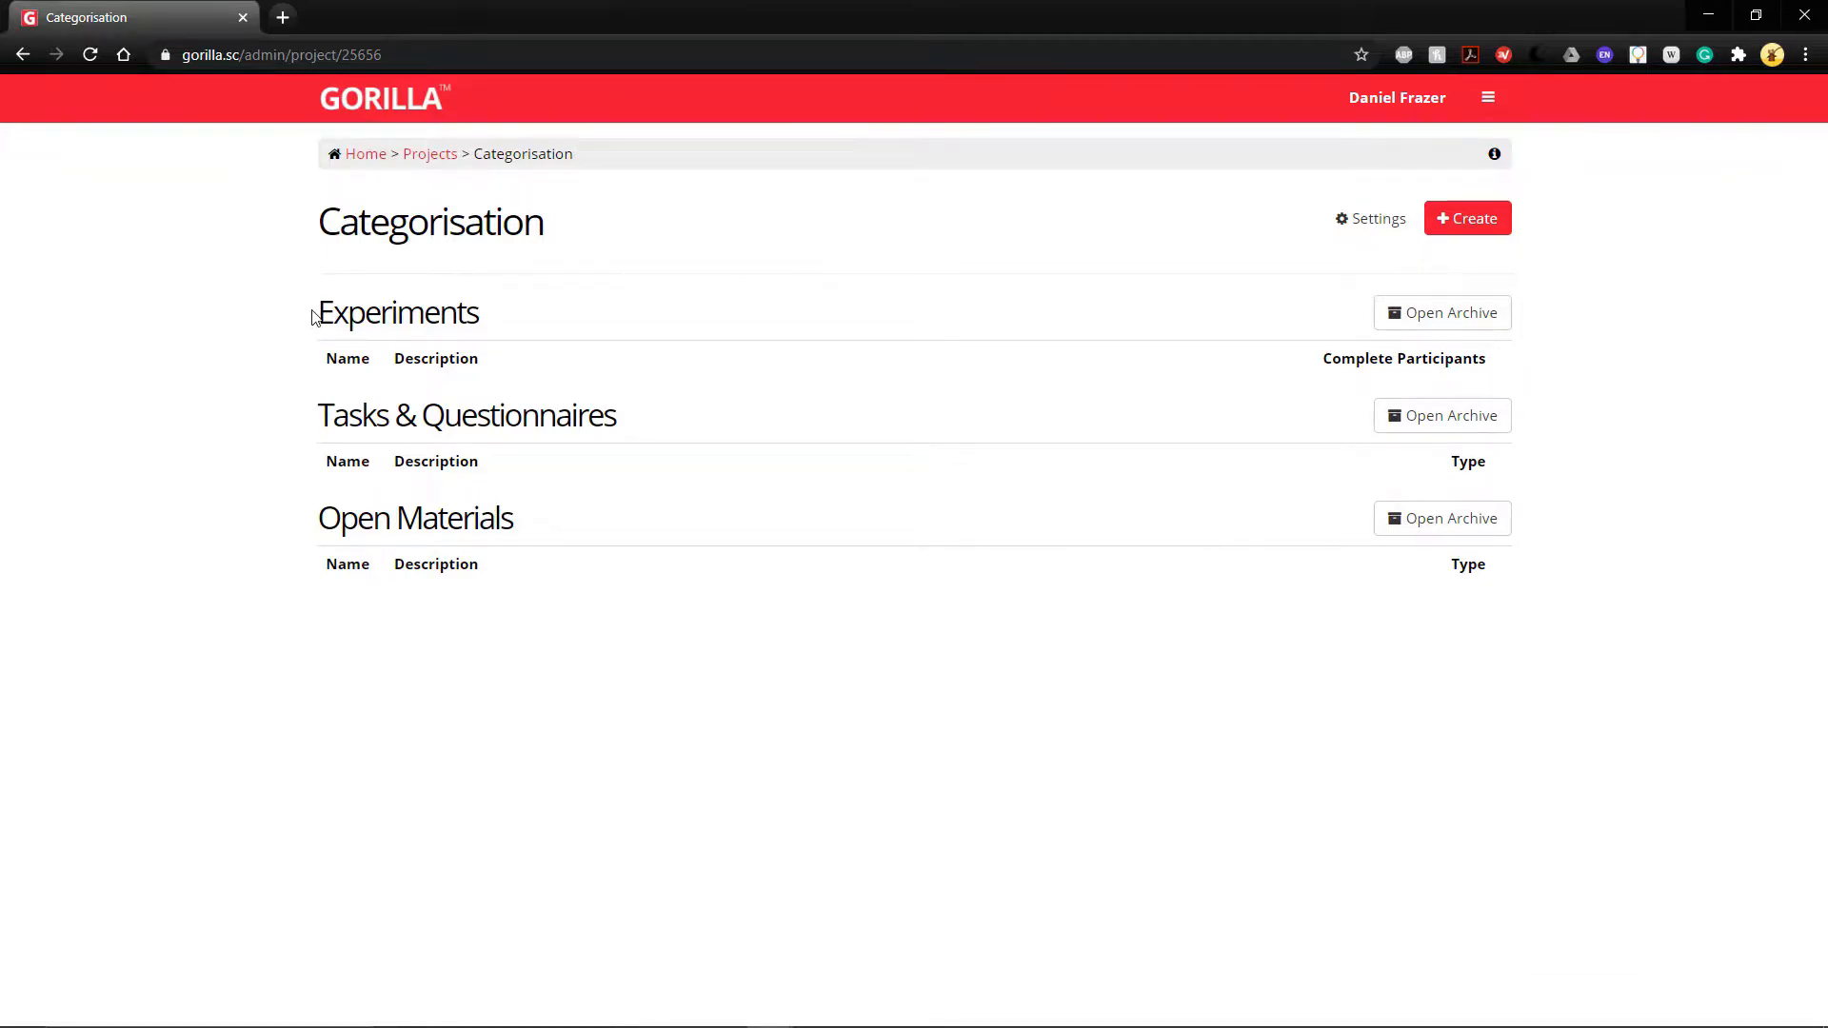
pyautogui.moveTo(321, 309); pyautogui.dragTo(569, 307)
pyautogui.click(568, 307)
pyautogui.moveTo(323, 410); pyautogui.dragTo(396, 411)
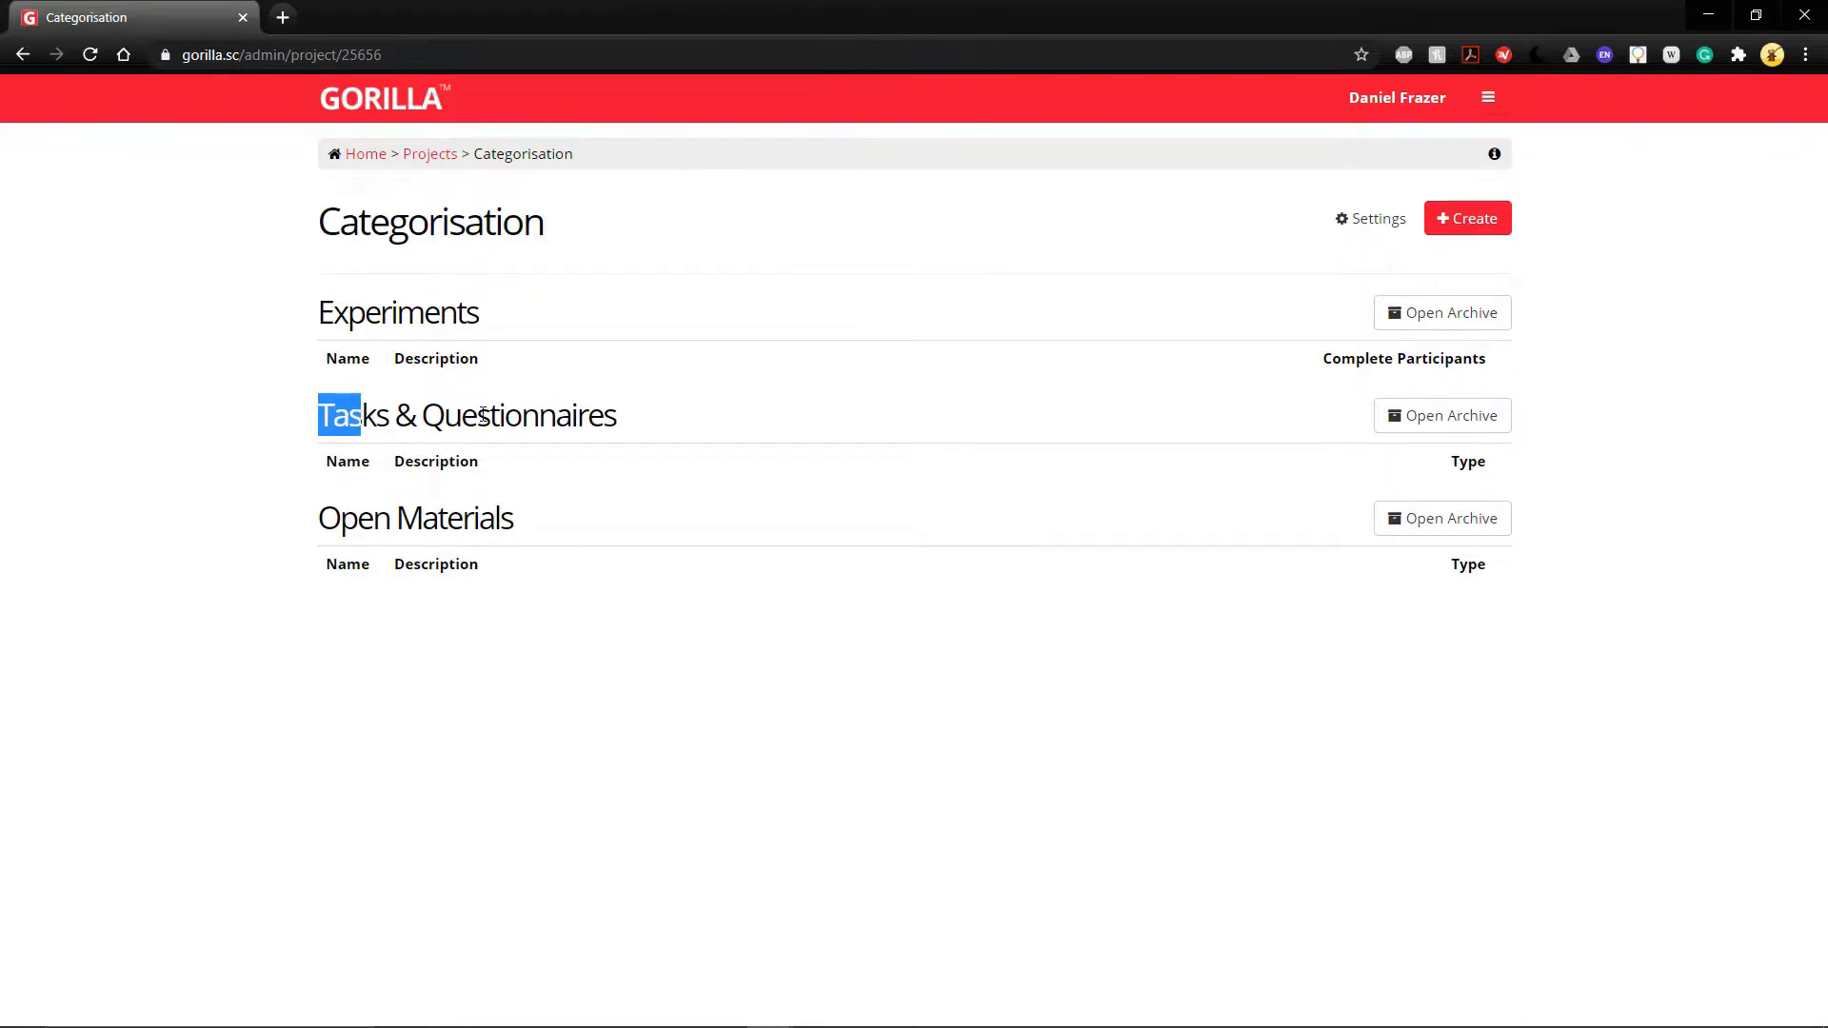
pyautogui.click(1302, 413)
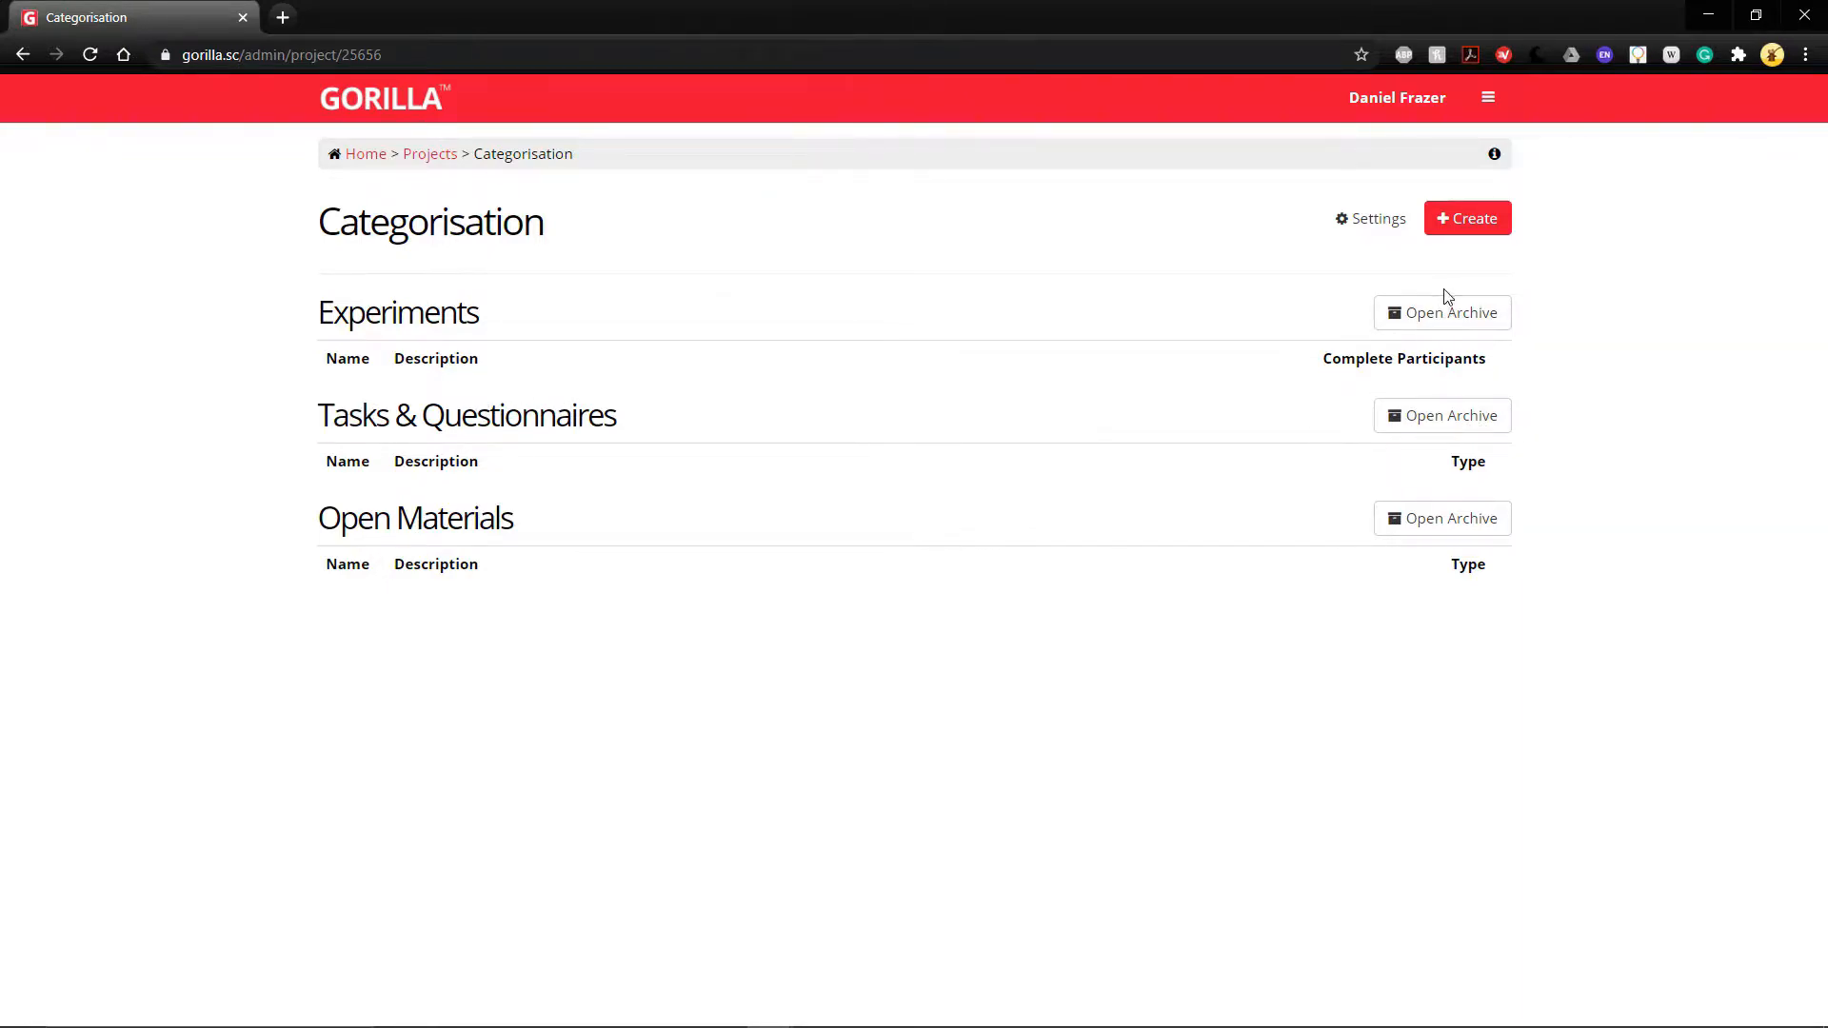
# Create a new questionnaire named "Experiment Info and Consent Form" in the Categorisation project.
pyautogui.click(1481, 218)
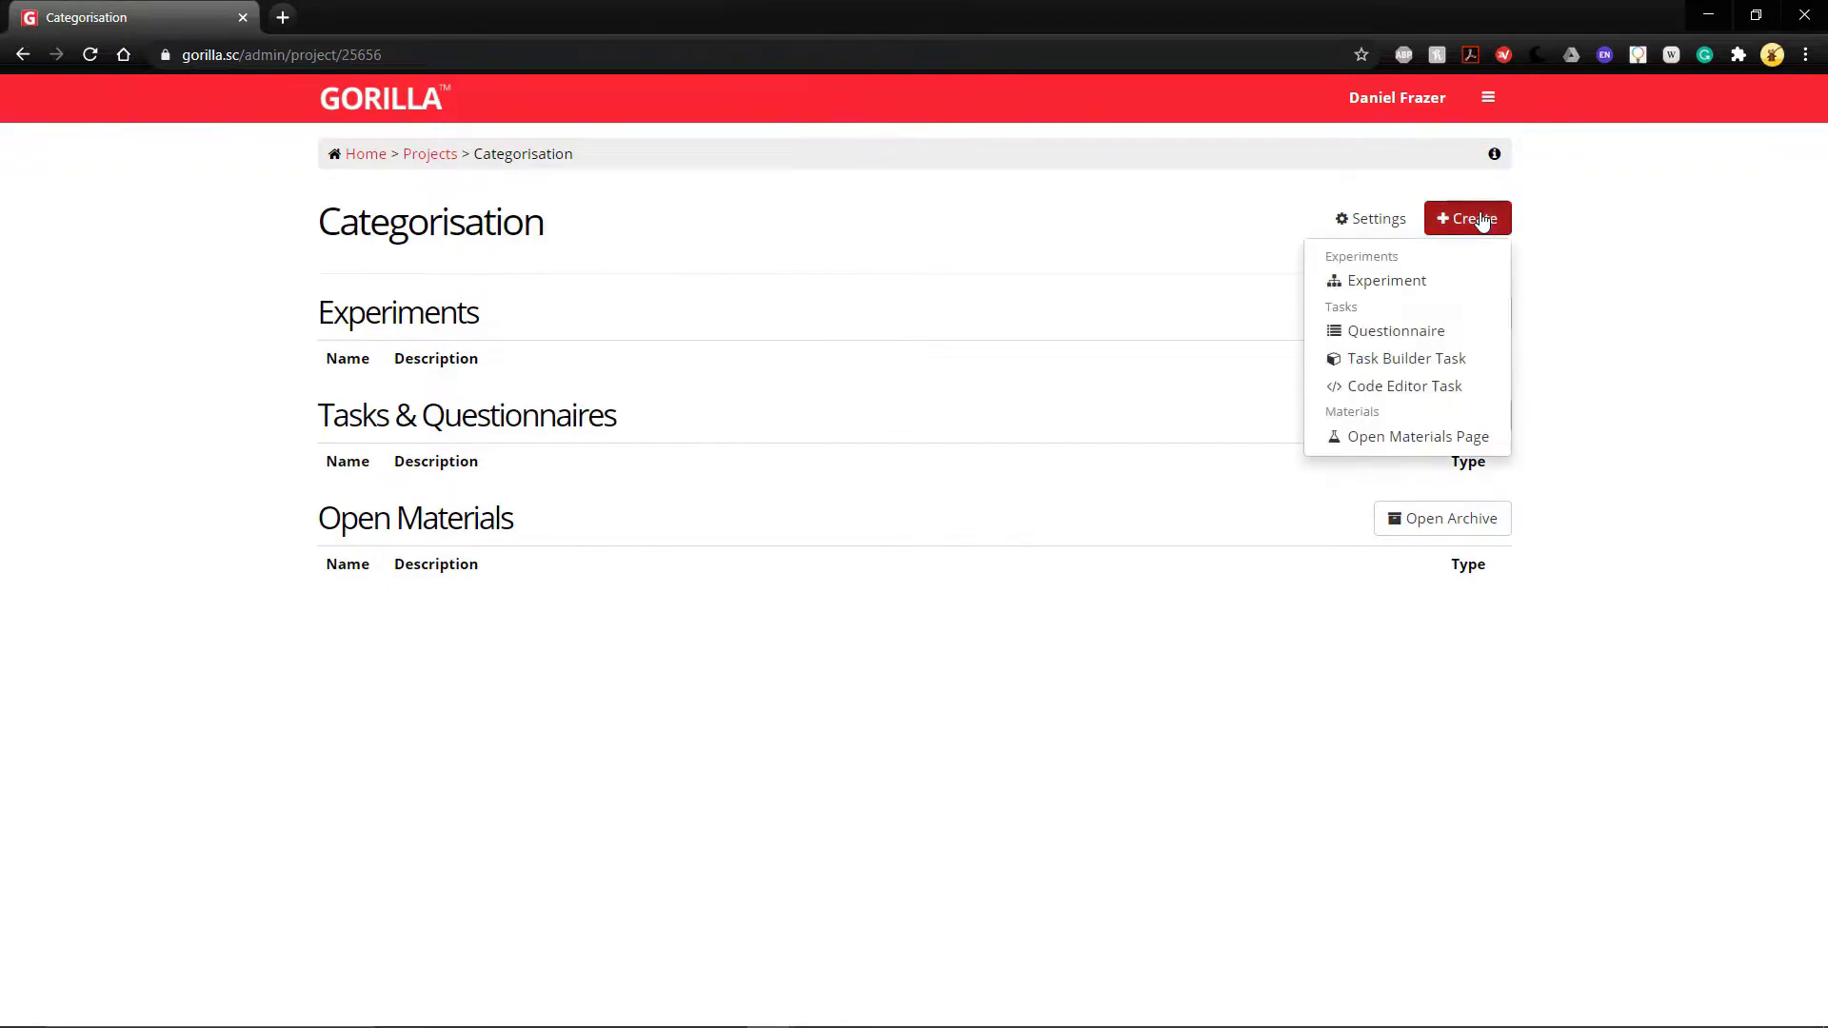
pyautogui.click(1444, 334)
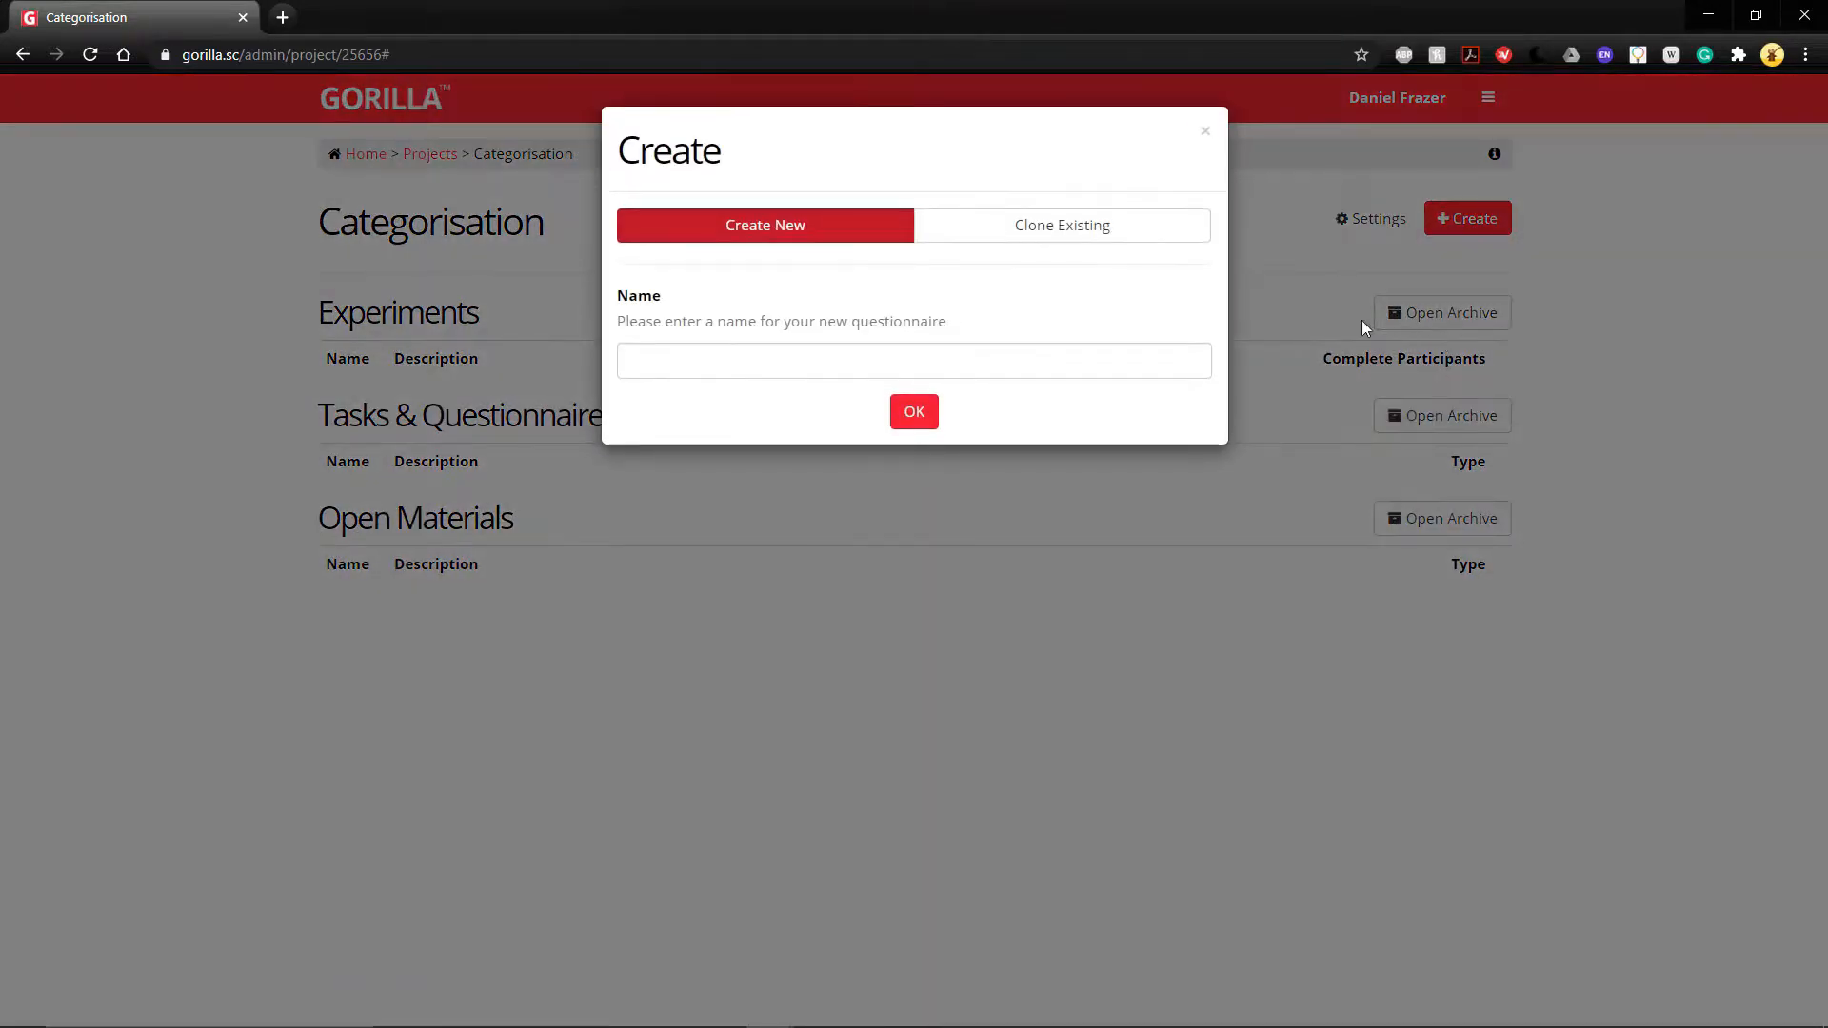
pyautogui.click(870, 367)
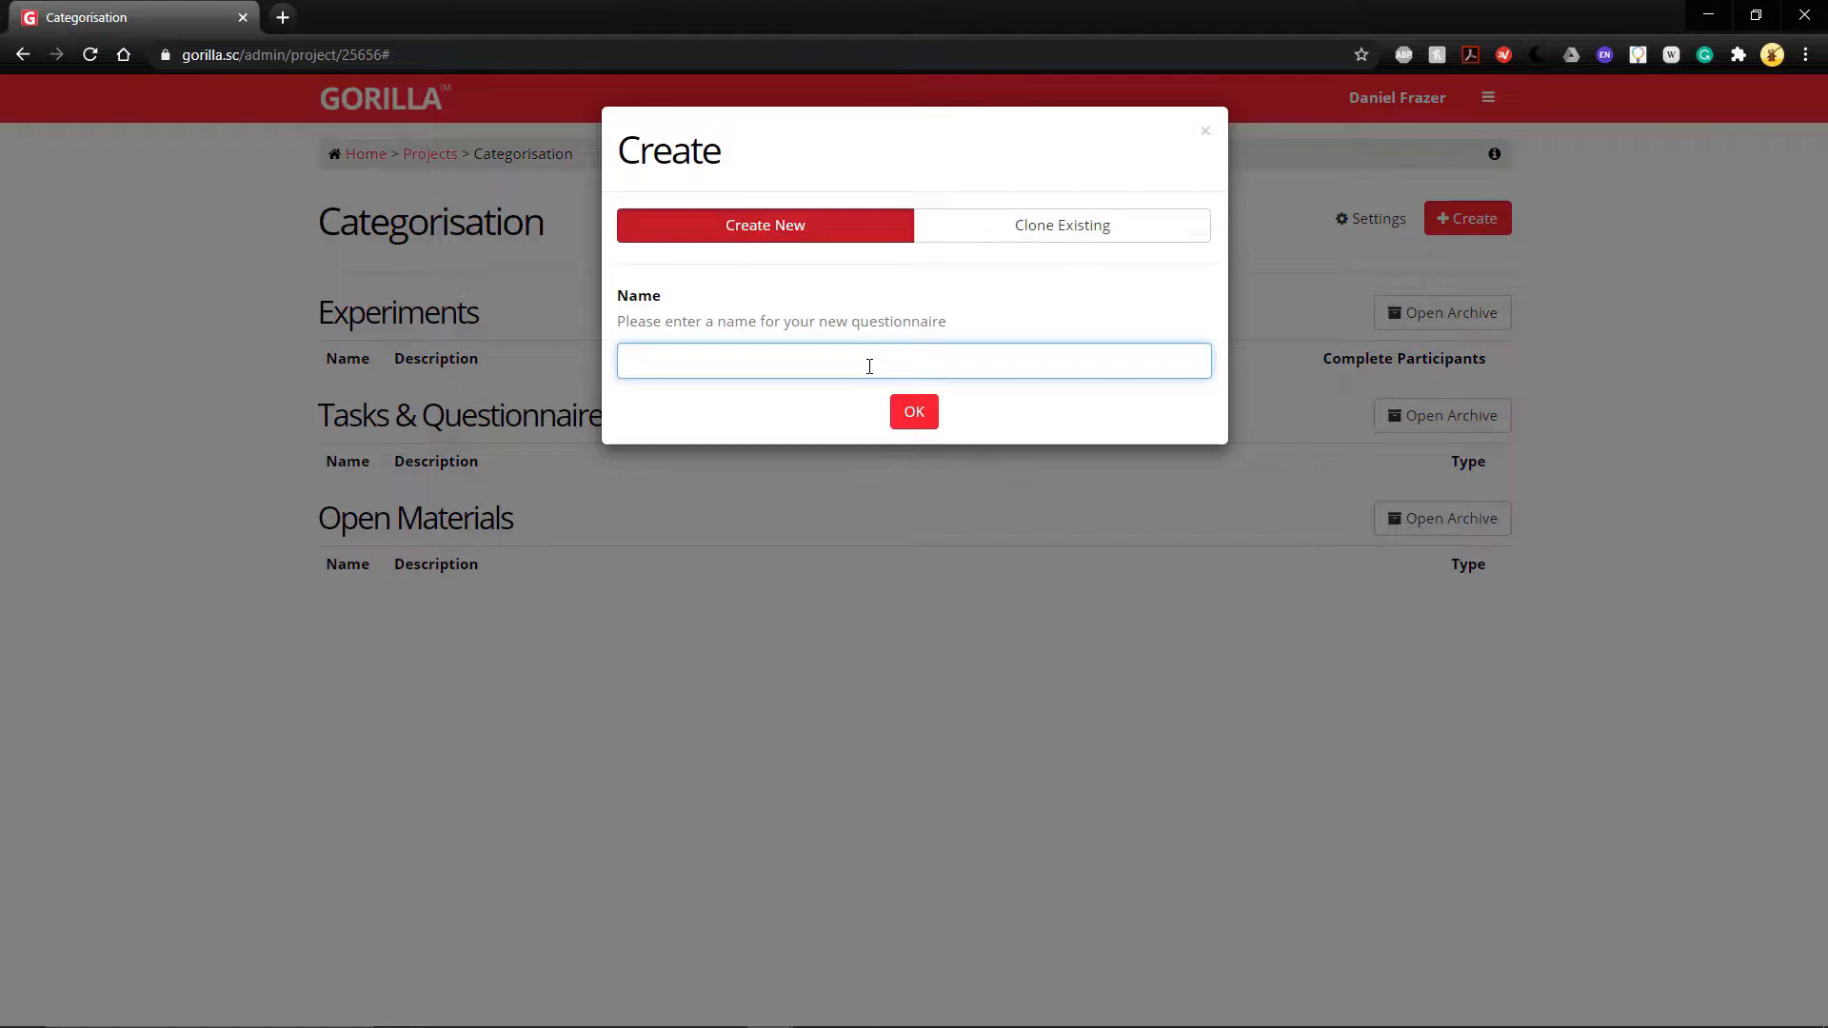
pyautogui.write('Experimn')
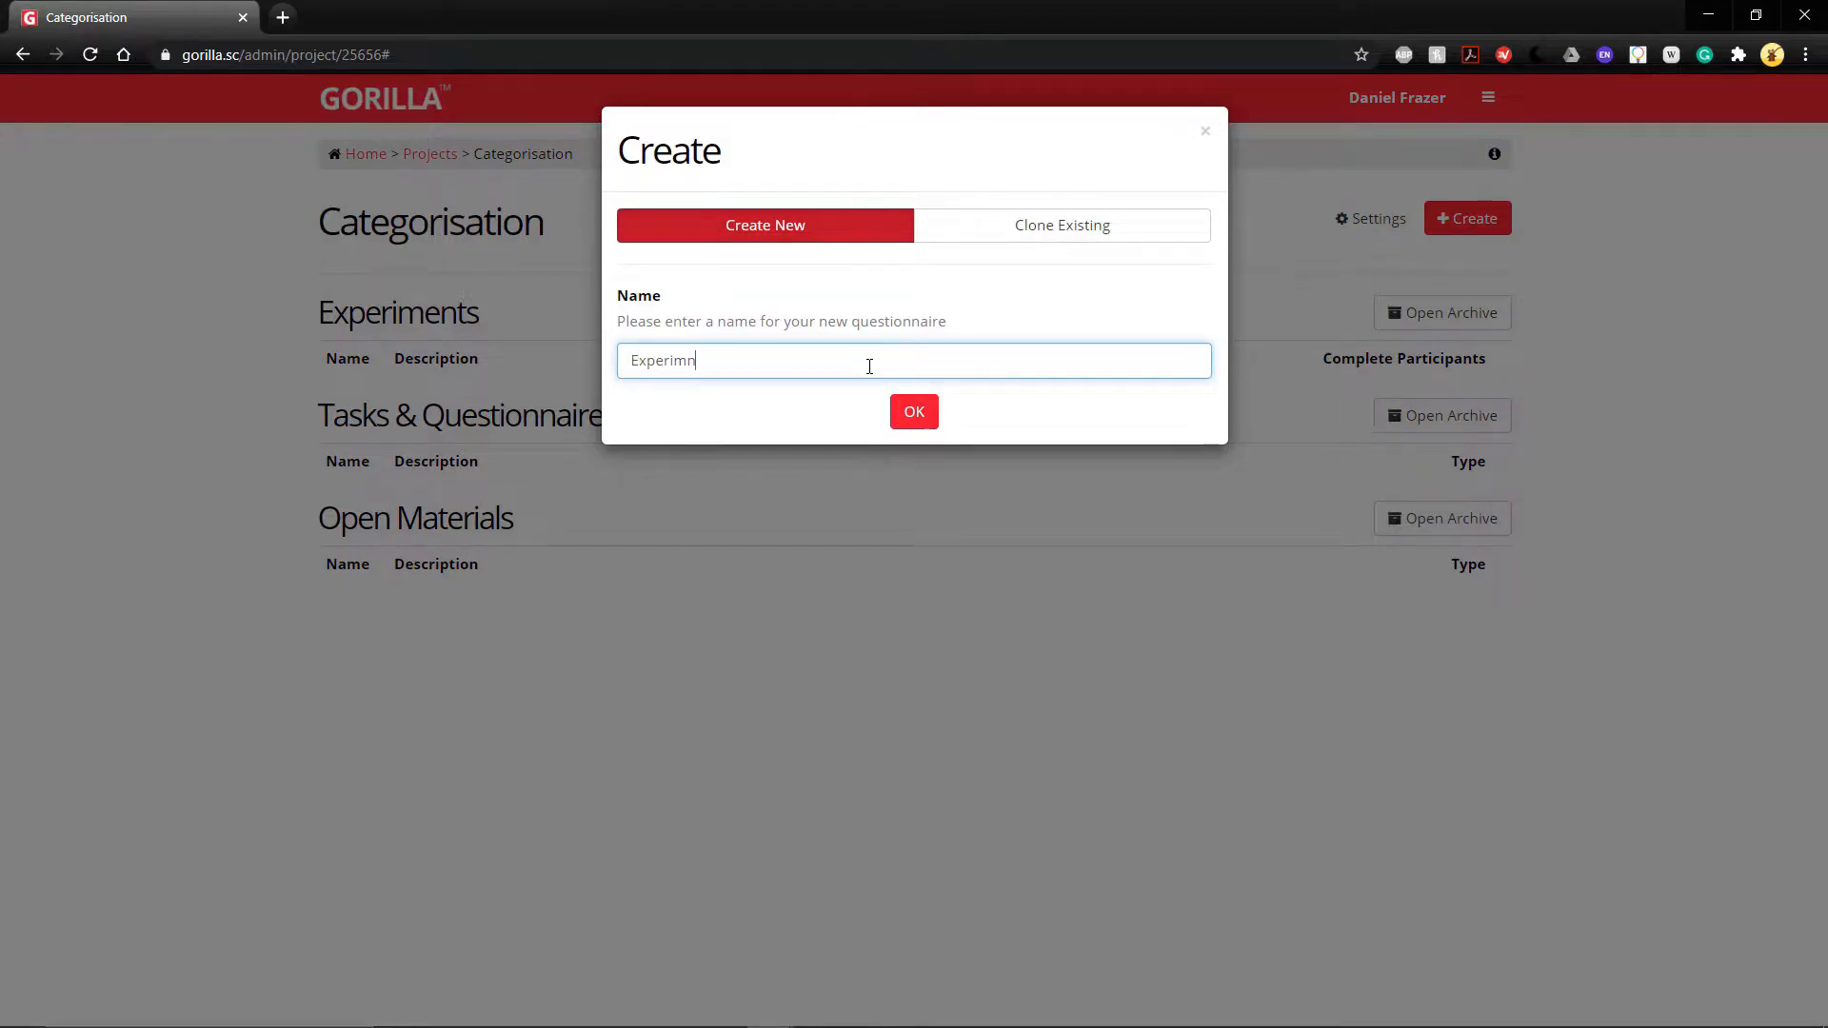
pyautogui.press('BackSpace')
pyautogui.write('ent Info and Co')
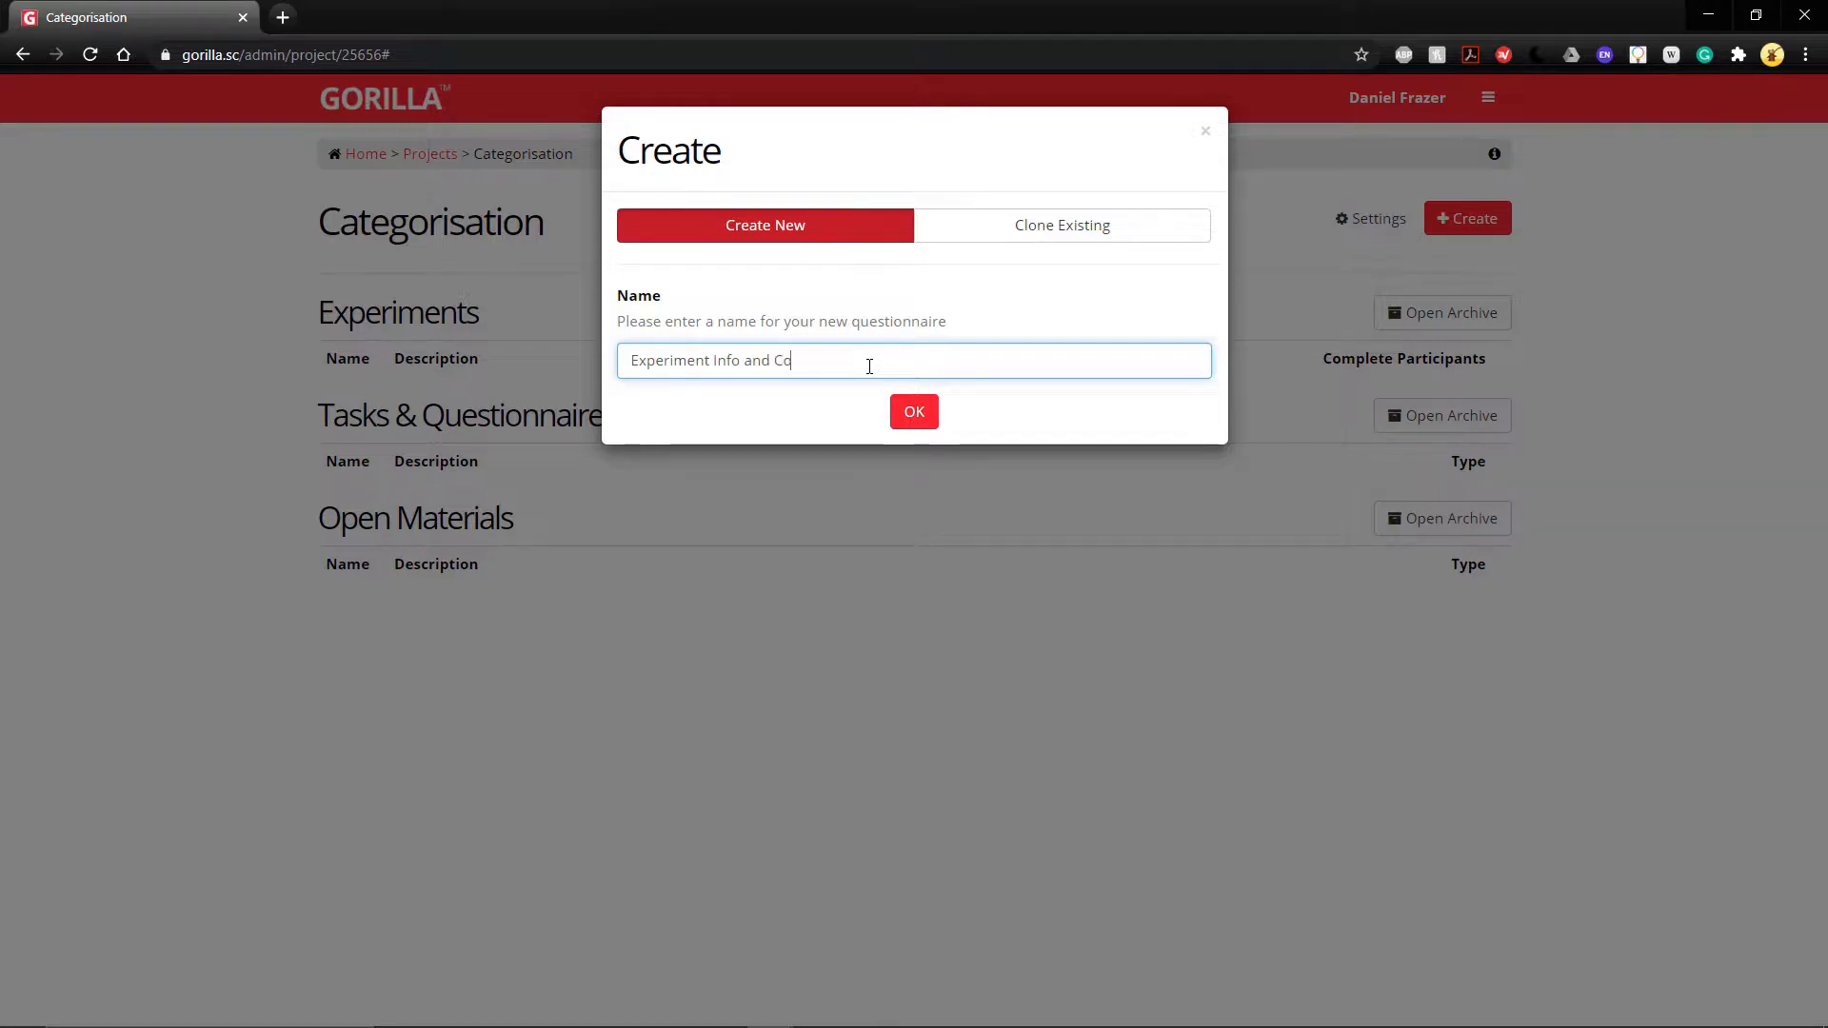
pyautogui.write('nsent Form')
pyautogui.click(914, 412)
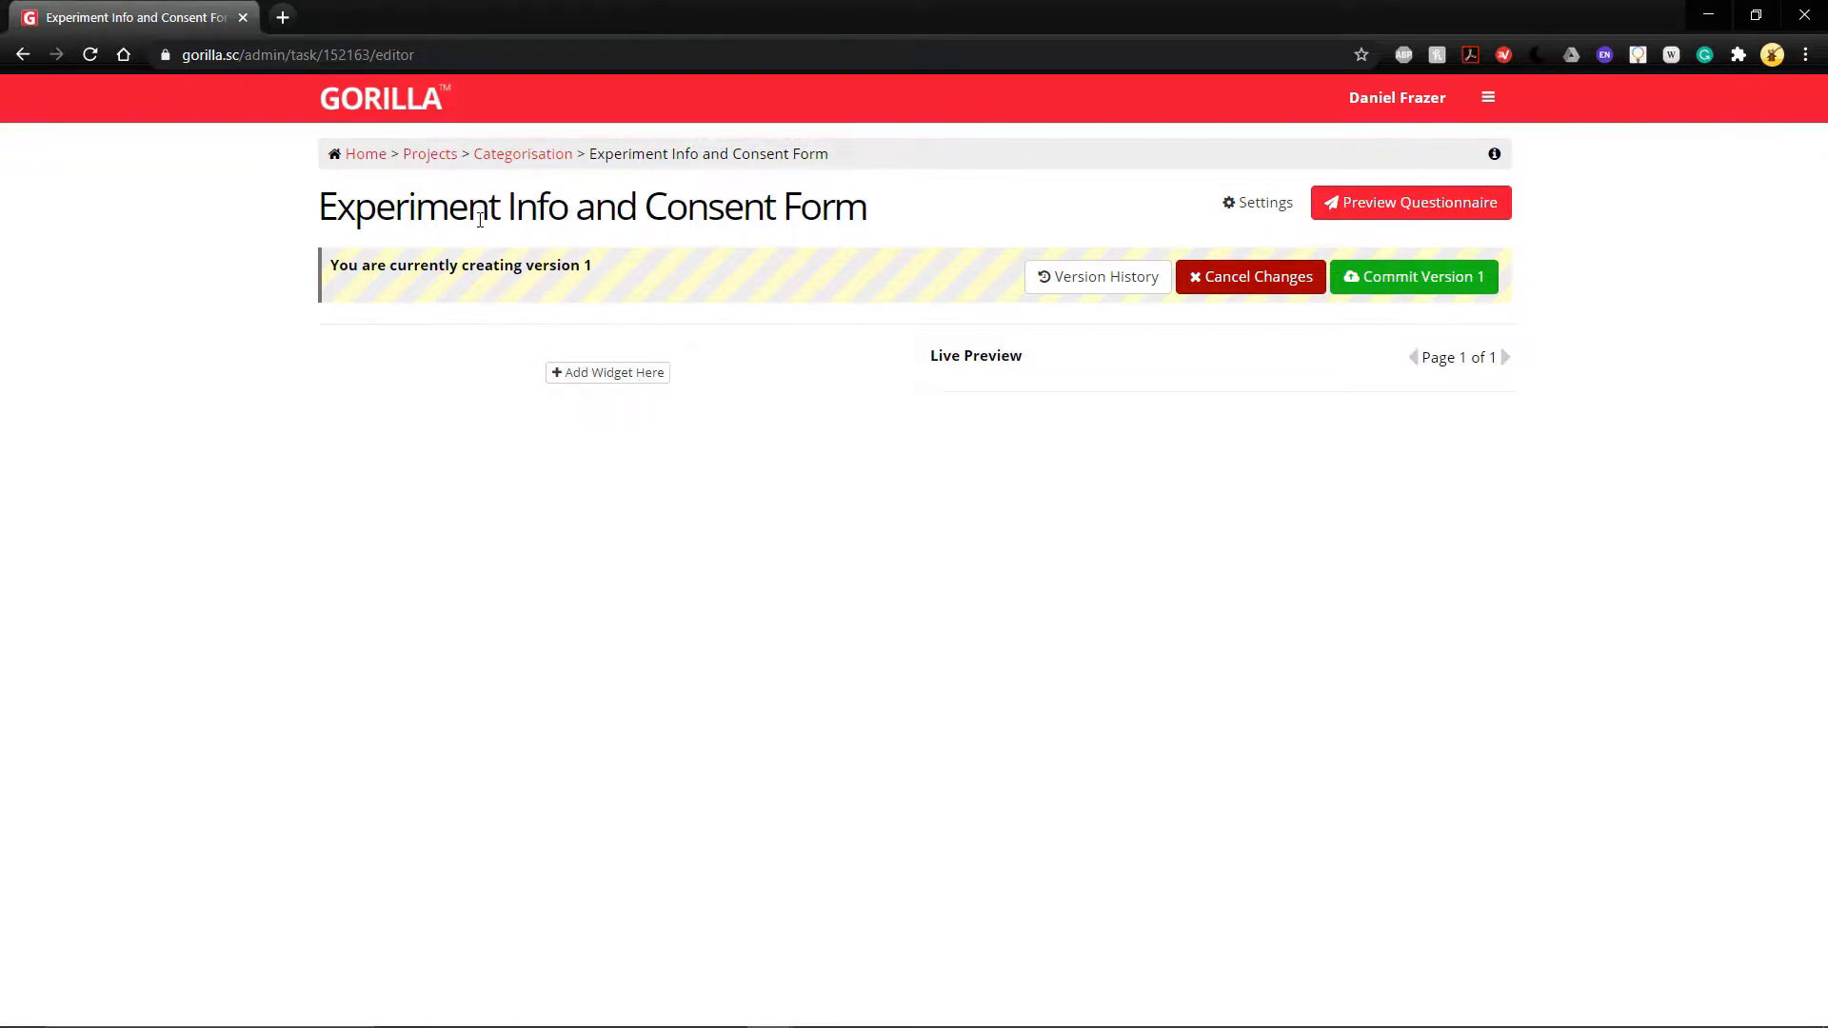
# Add a Rich Text widget to the questionnaire with the top-level Markdown heading "# Experiment Information".
pyautogui.click(581, 373)
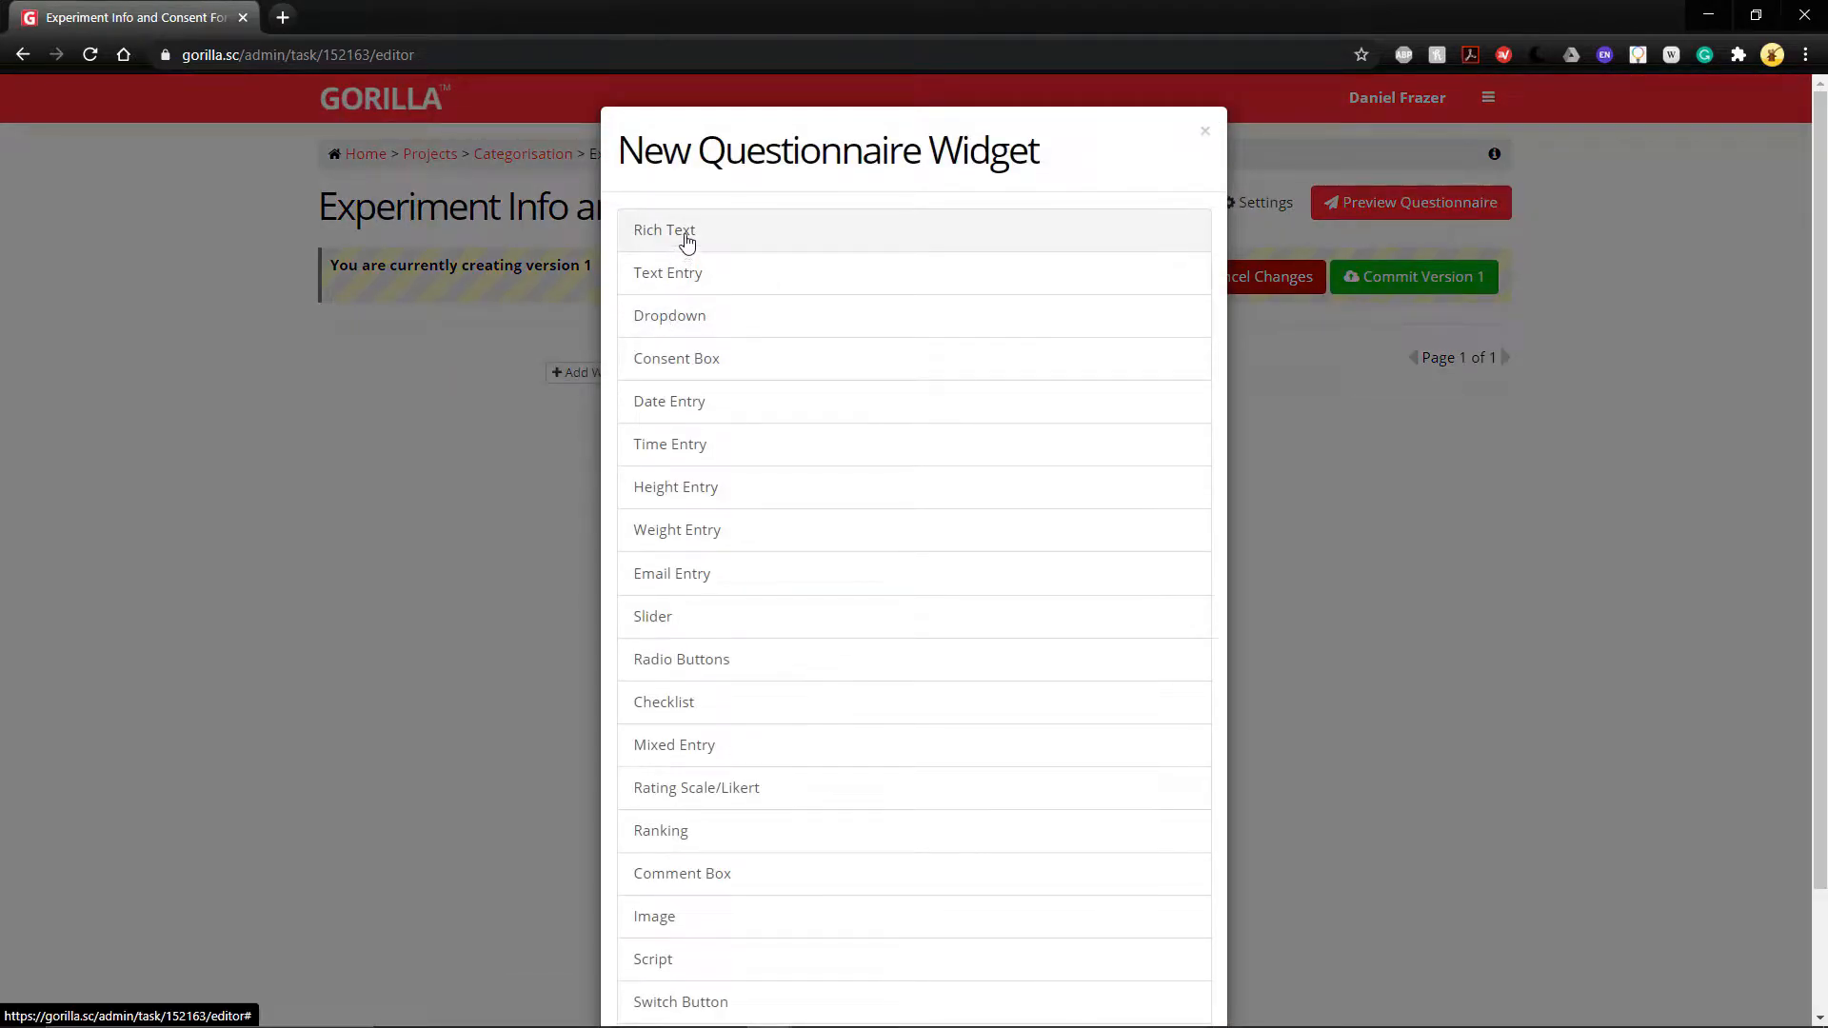
pyautogui.click(686, 239)
pyautogui.scroll(-2, 938, 667)
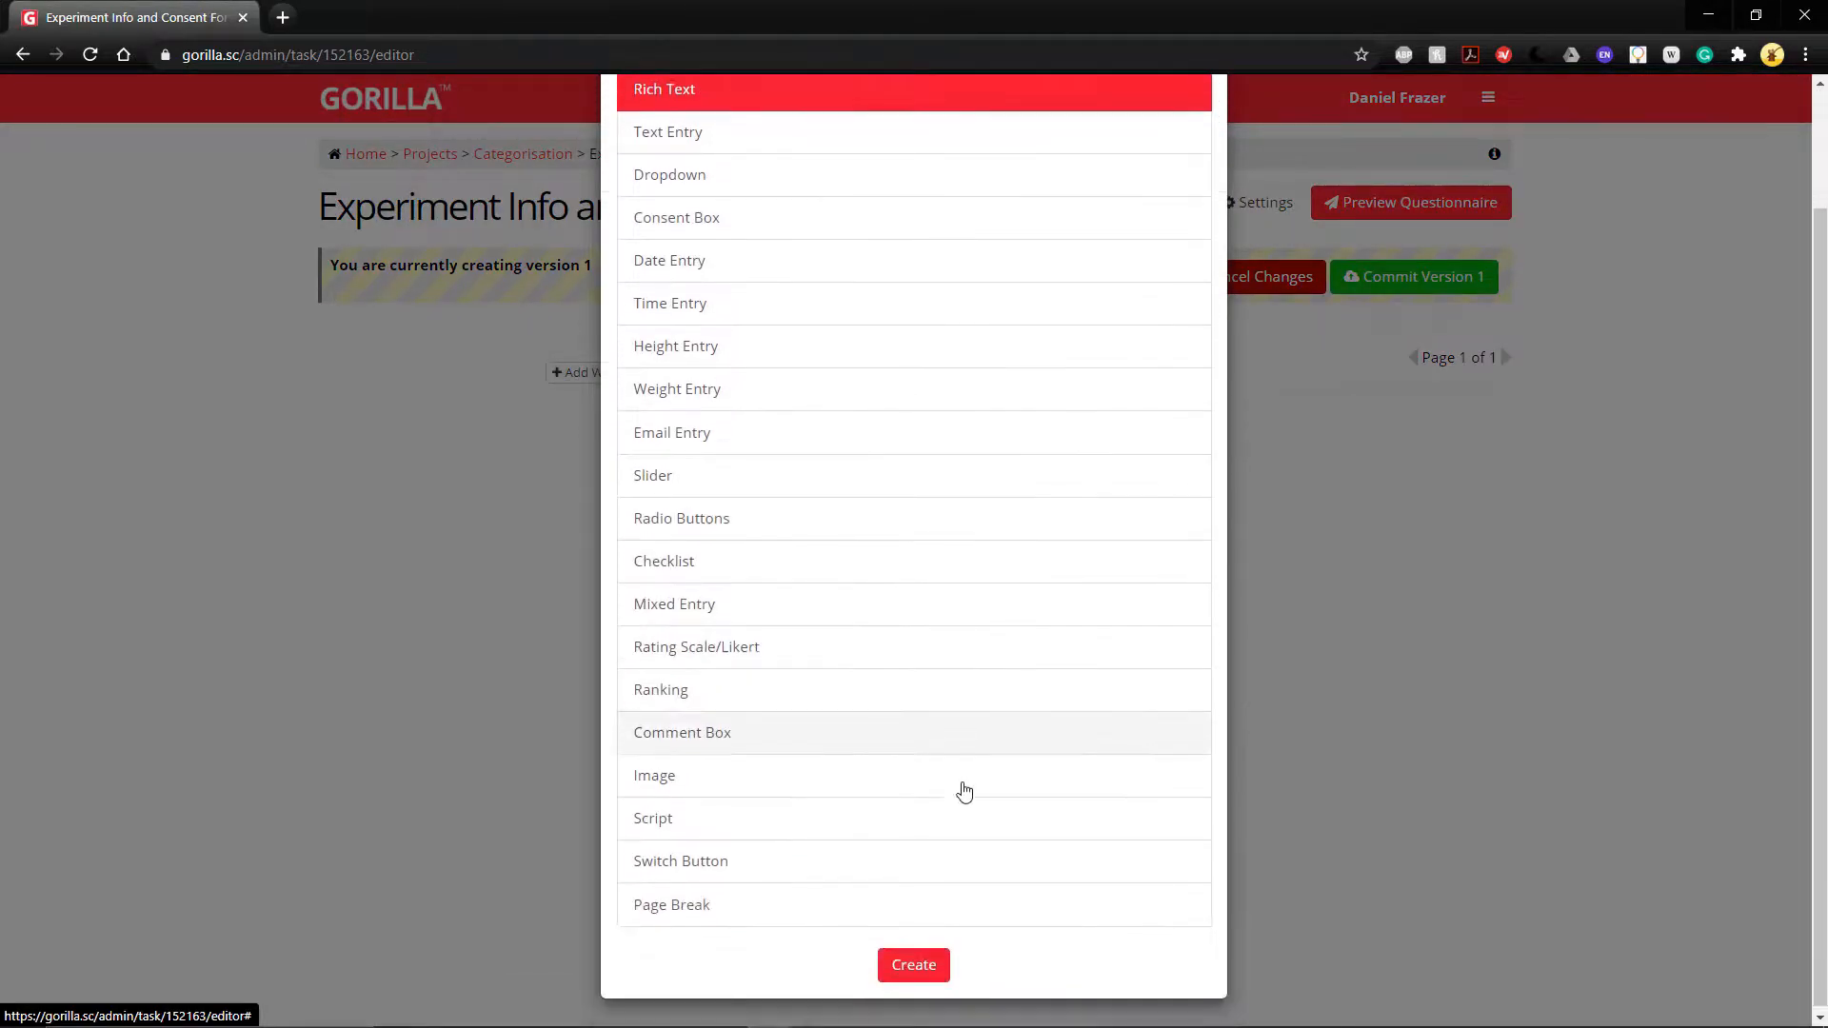
pyautogui.click(916, 969)
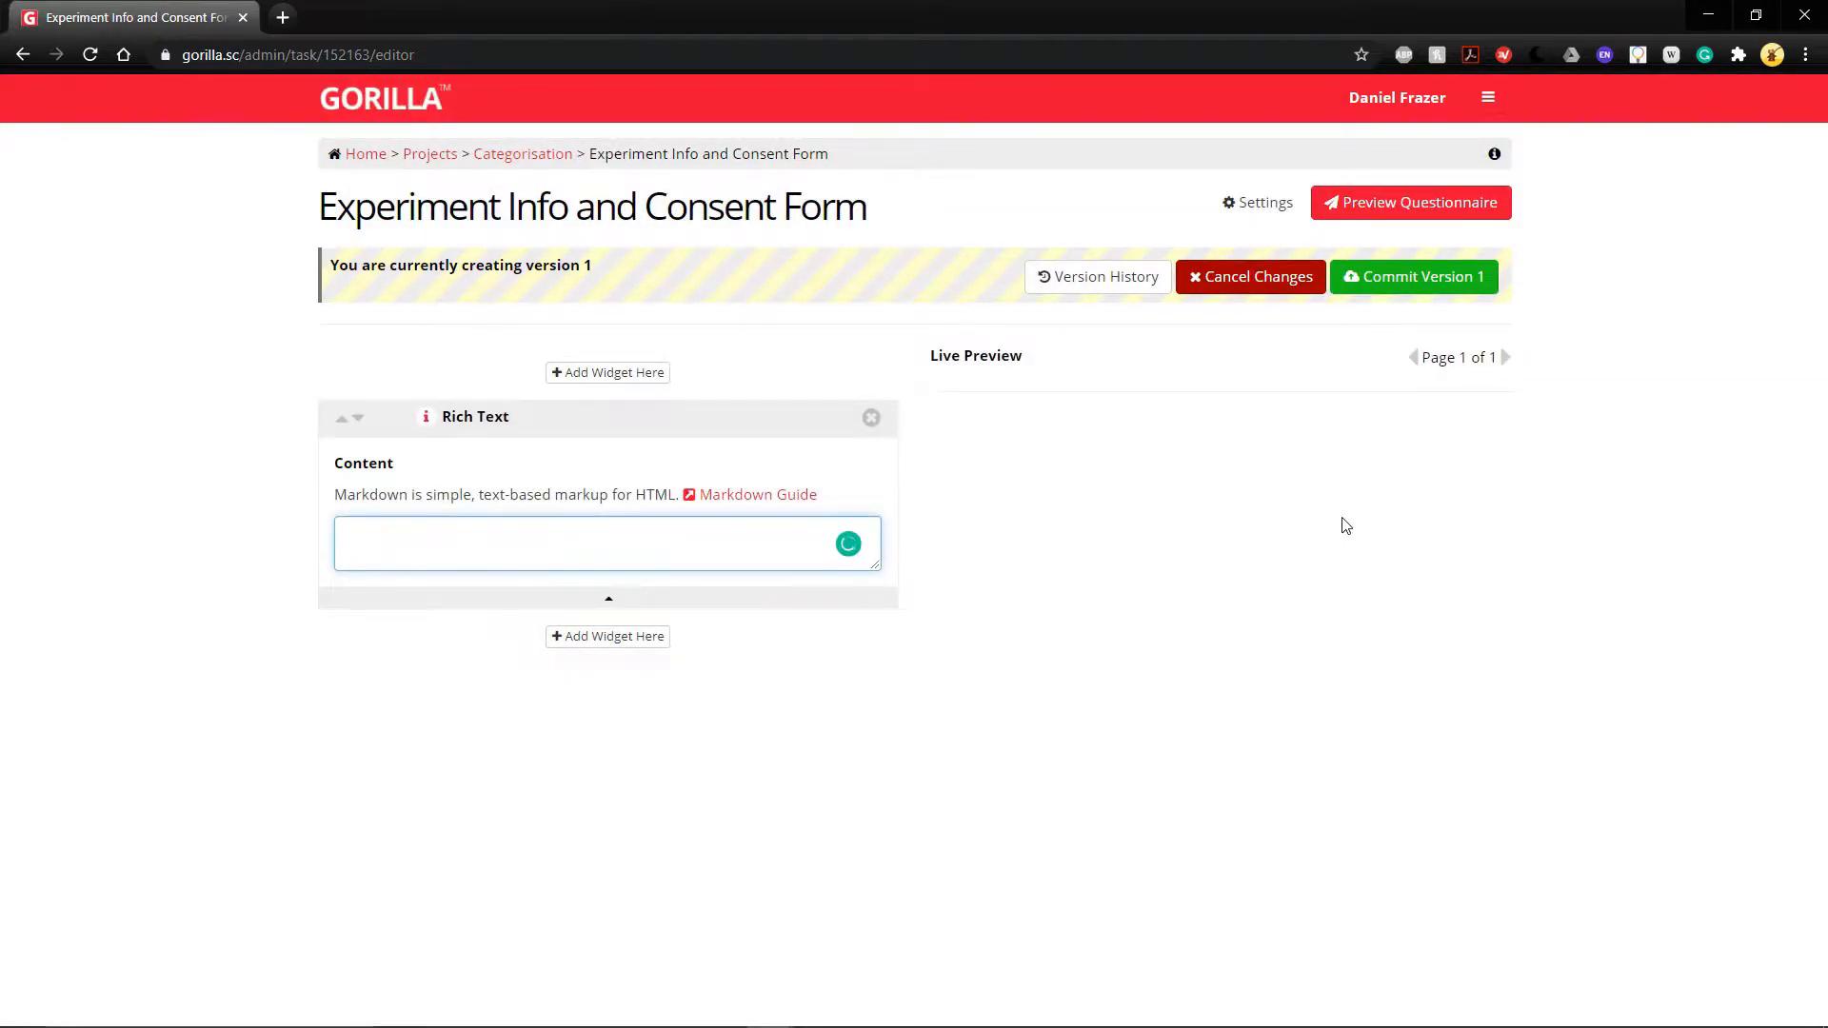
pyautogui.write('Experiment Information')
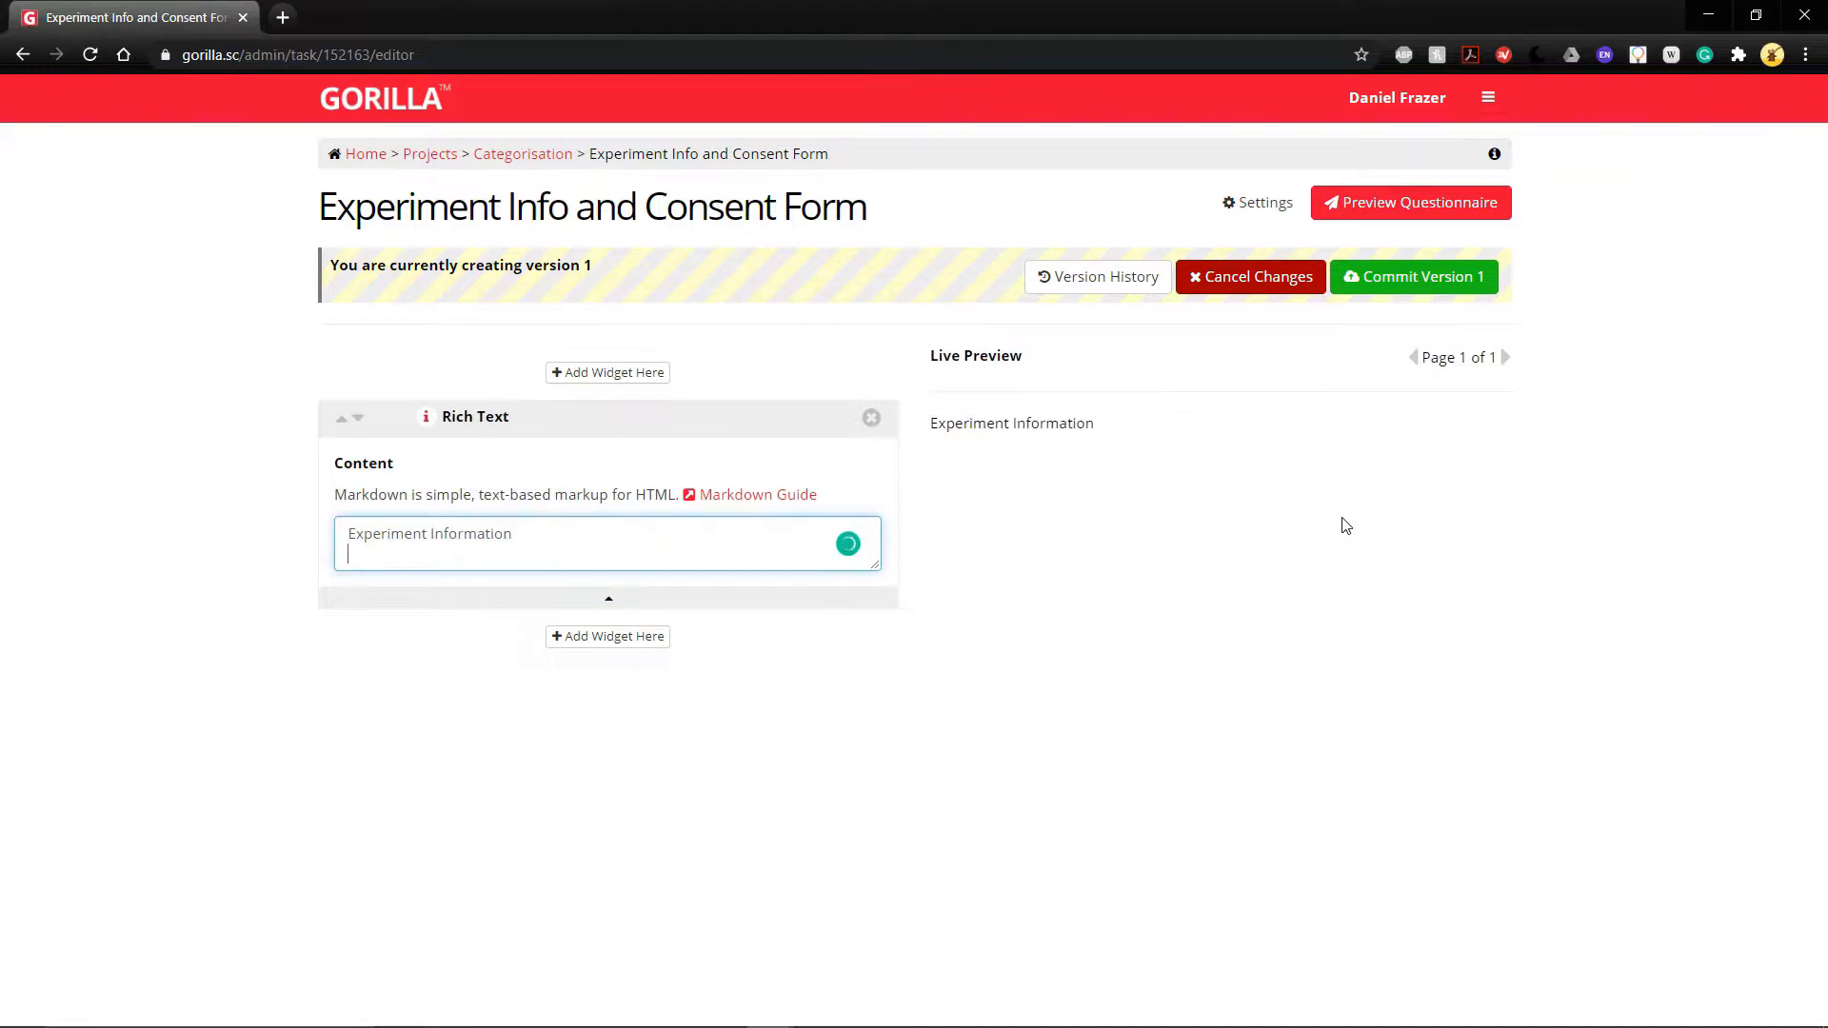
pyautogui.write('#')
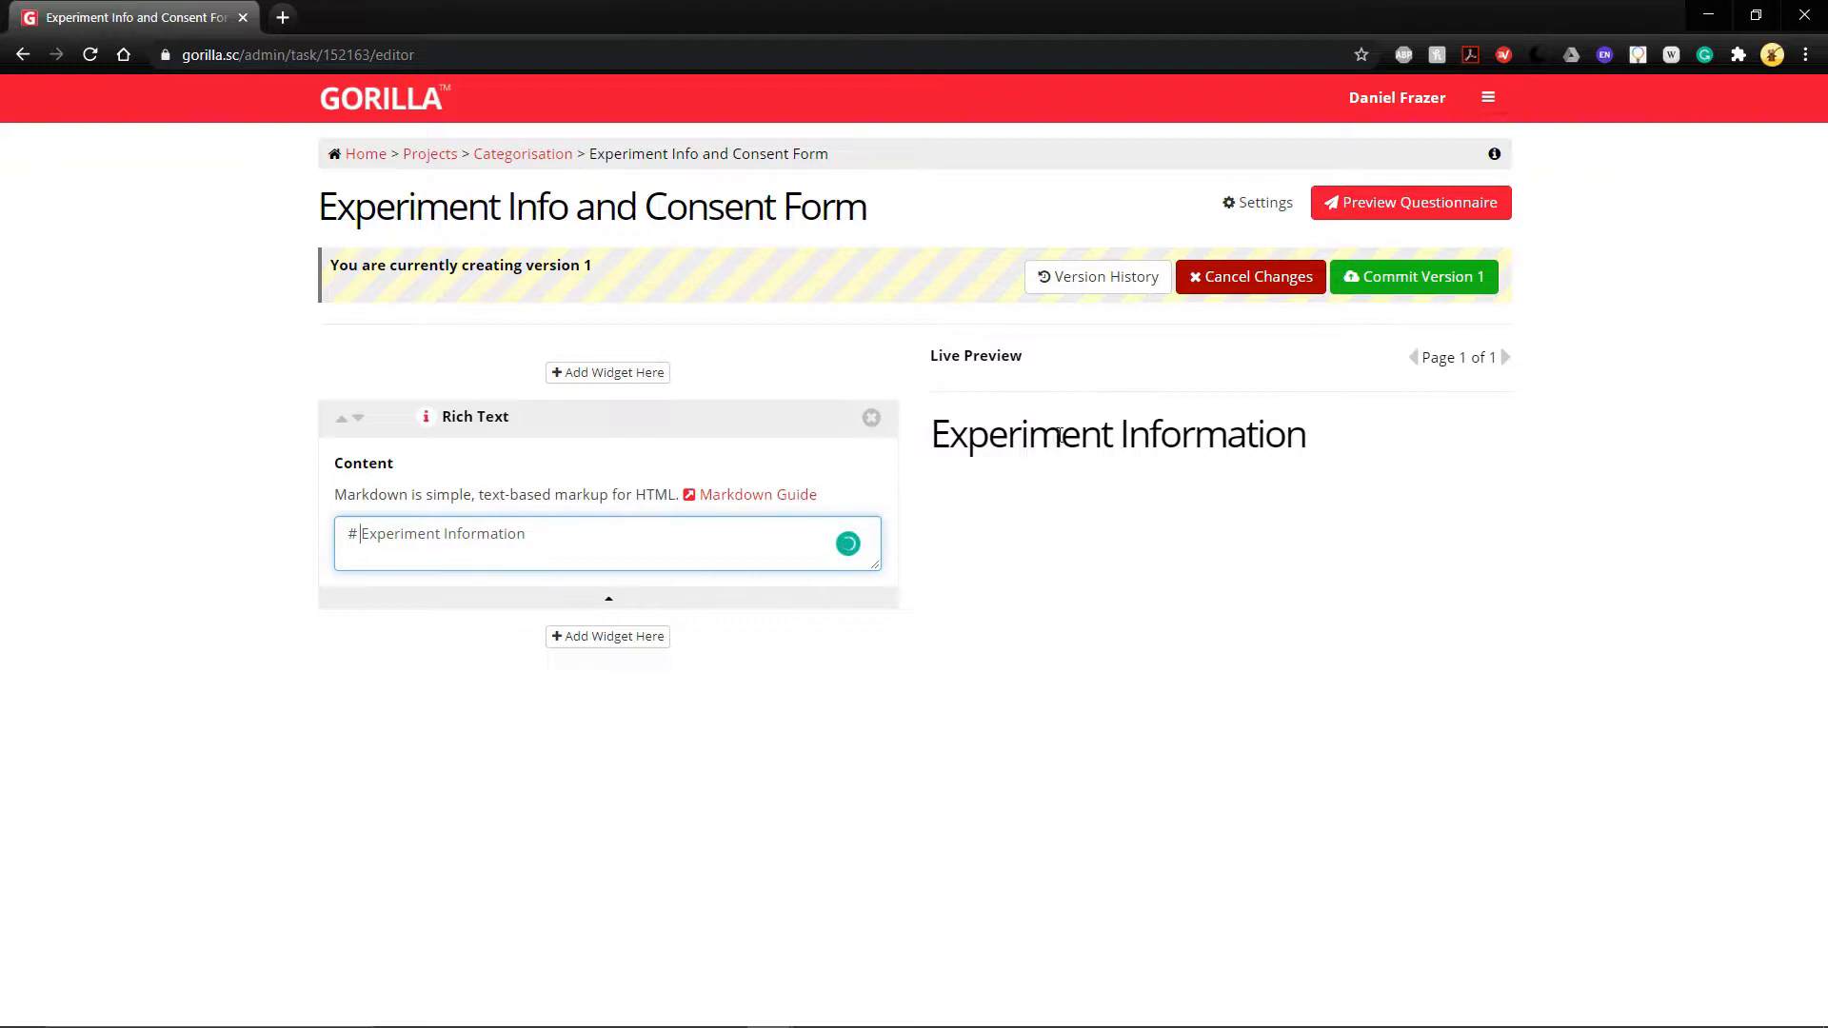
# Try smaller Markdown heading levels on the "Experiment Information" title, returning to a single #.
pyautogui.write('#')
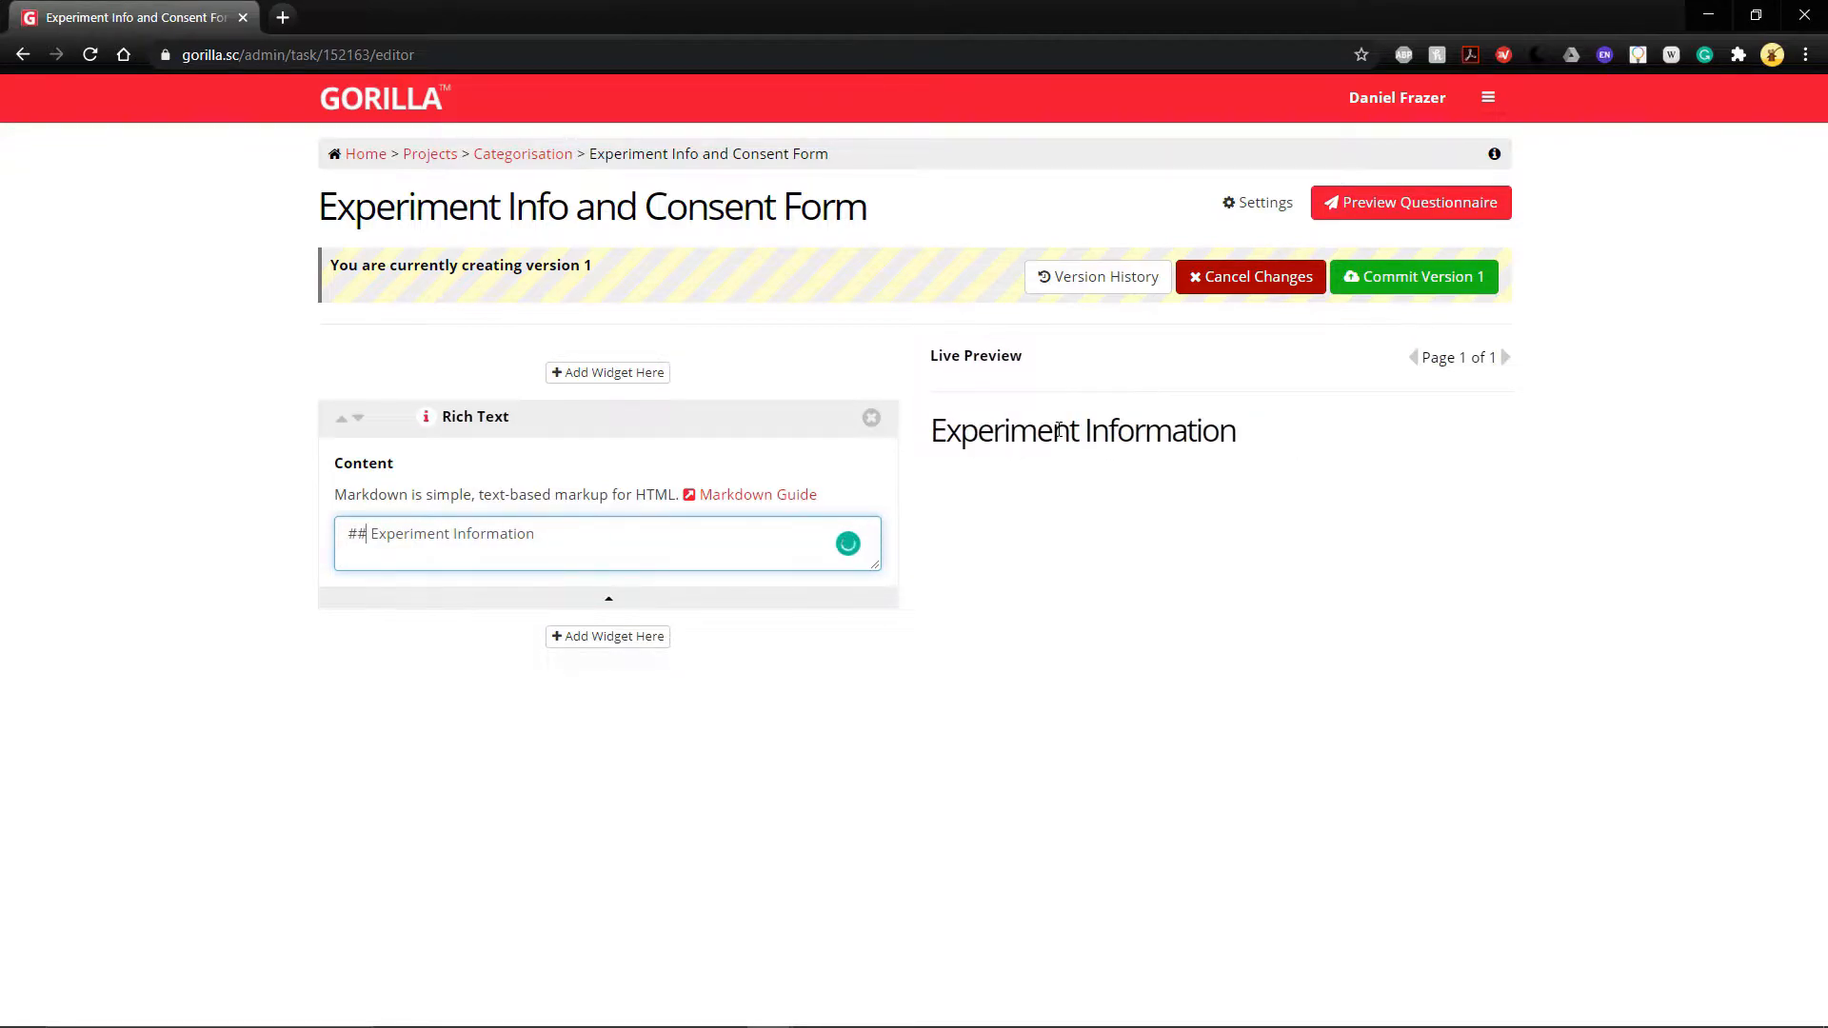
pyautogui.write('#')
pyautogui.press('BackSpace')
pyautogui.press('BackSpace')
# Add the paragraph "All of the information goes here." below the Experiment Information heading, separated by a blank line.
pyautogui.click(523, 534)
pyautogui.press('Return')
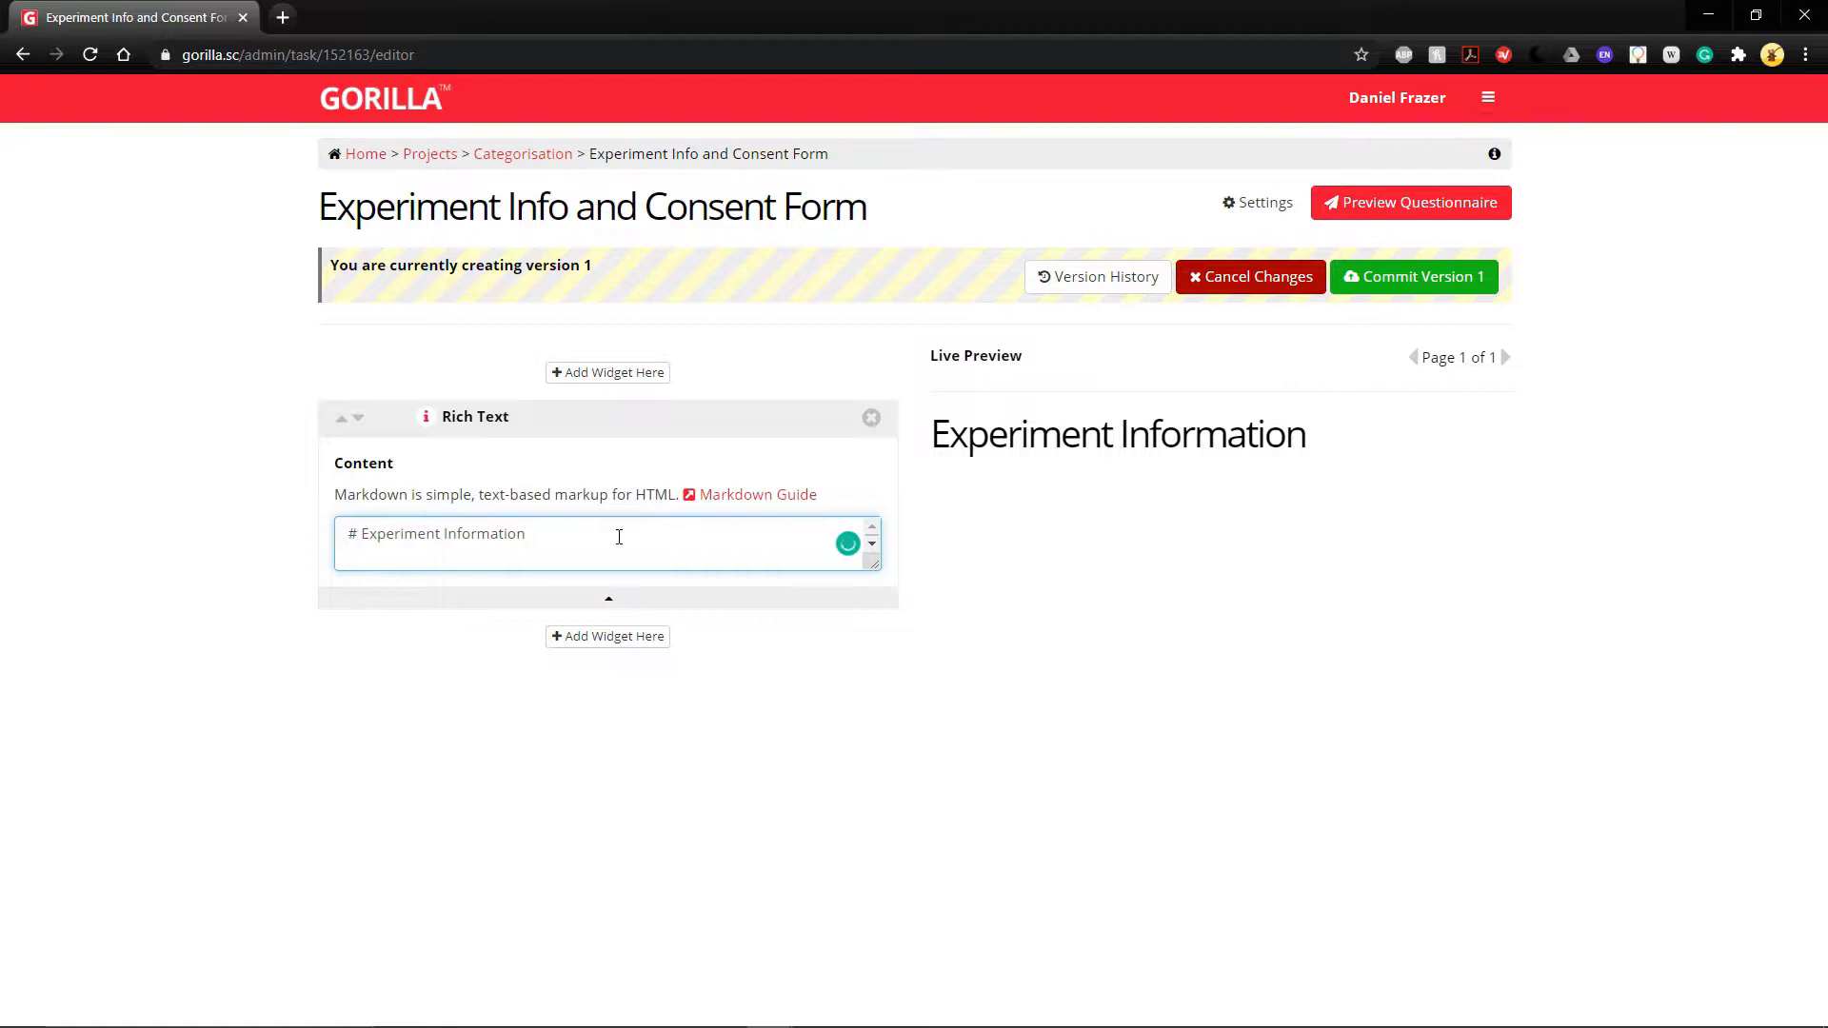
pyautogui.press('Return')
pyautogui.write('All of the information goes here.')
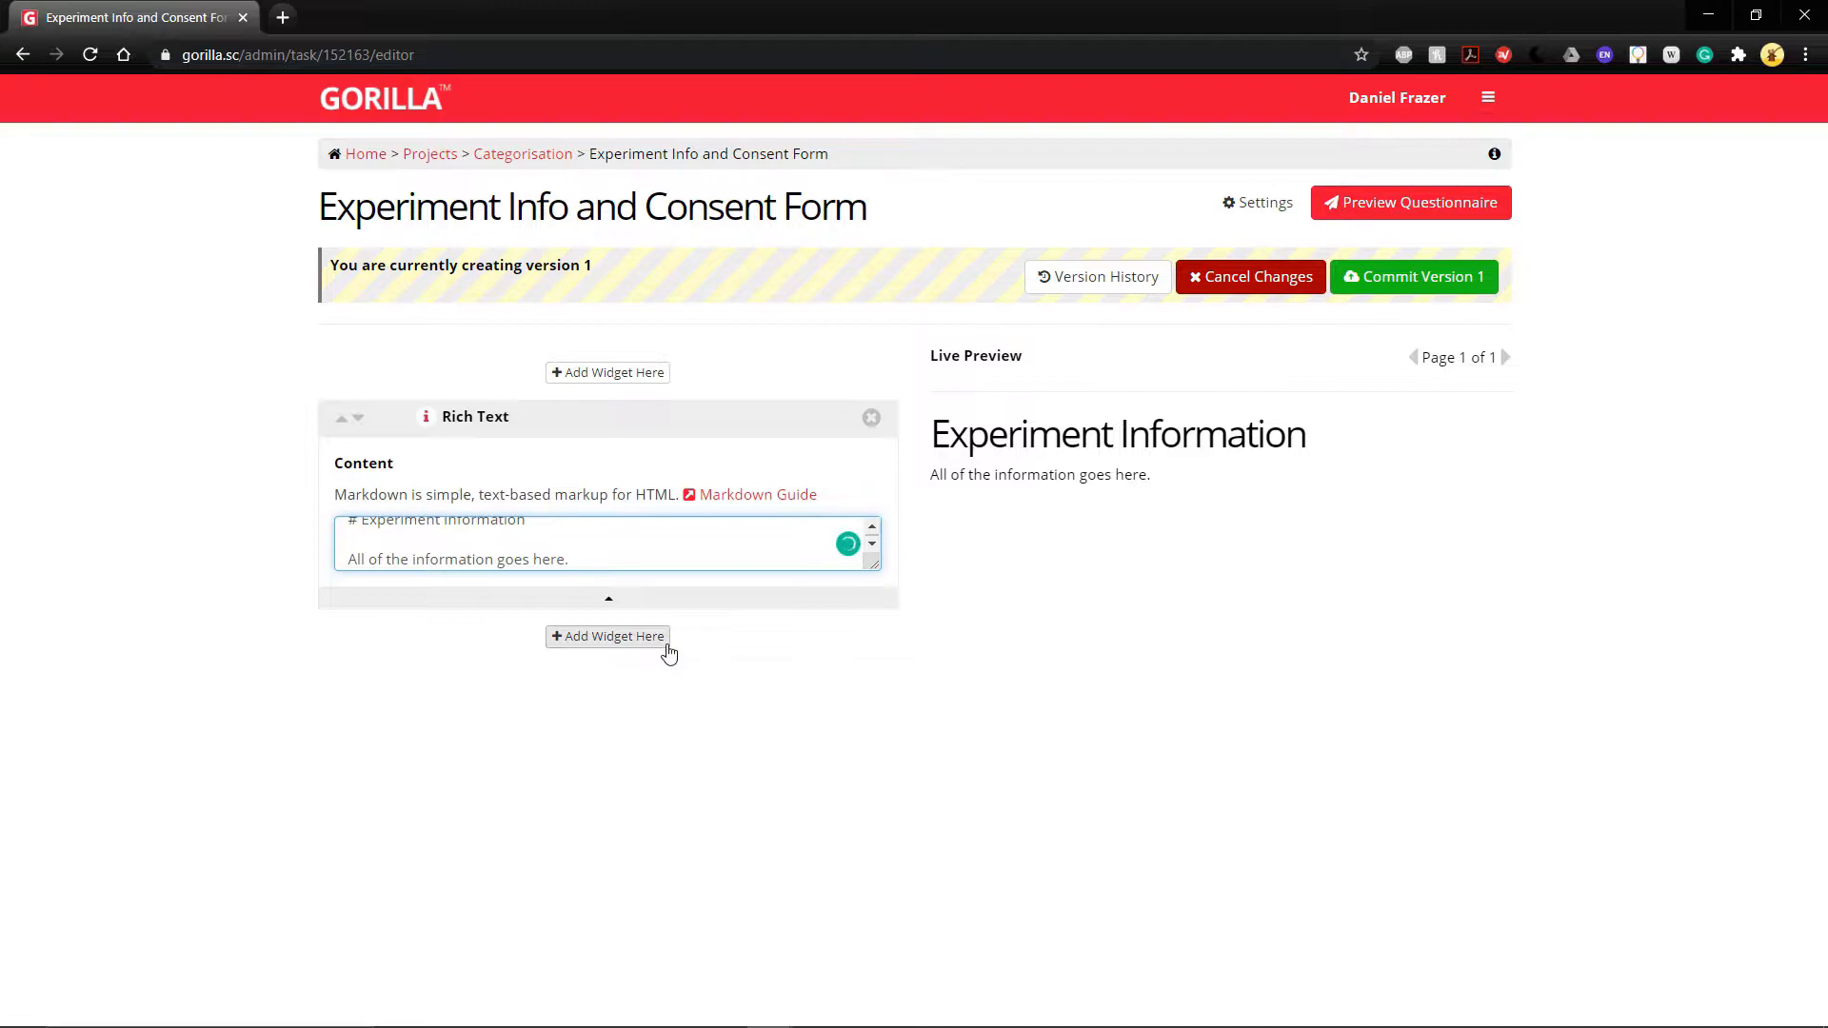
# Add a Page Break widget after the Experiment Information text.
pyautogui.click(665, 646)
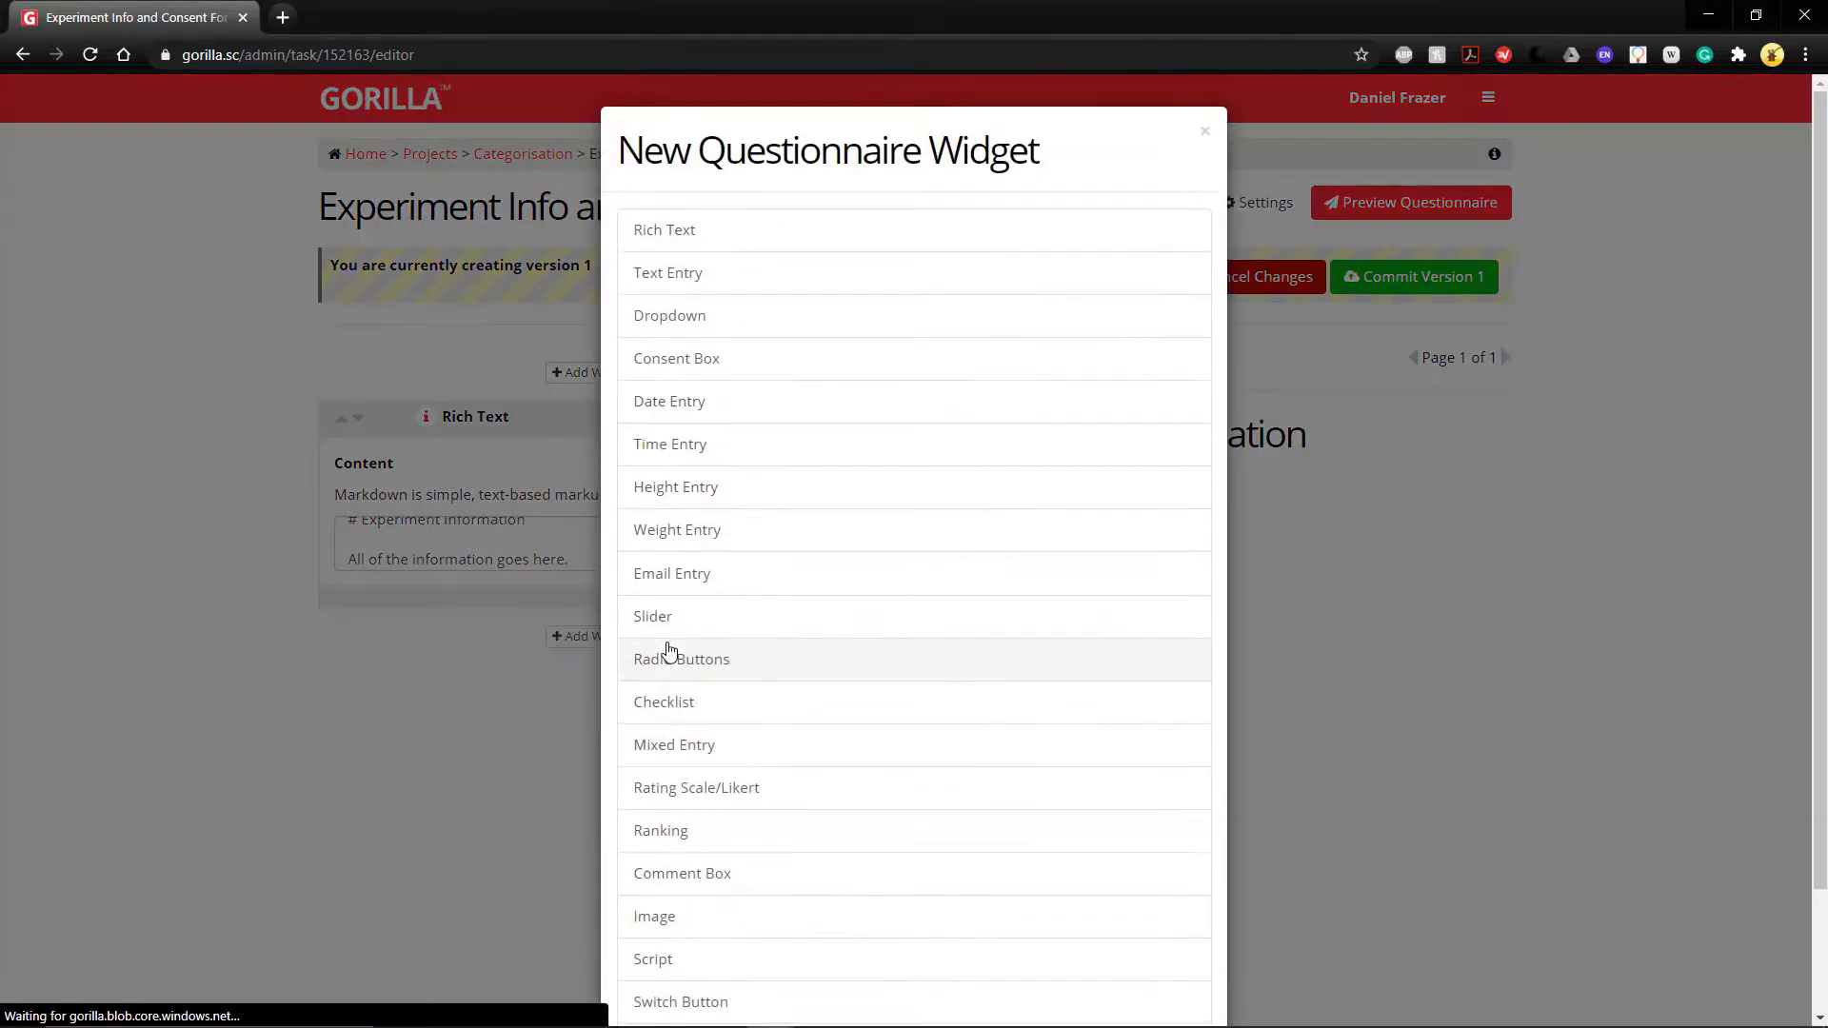
pyautogui.scroll(-2, 734, 703)
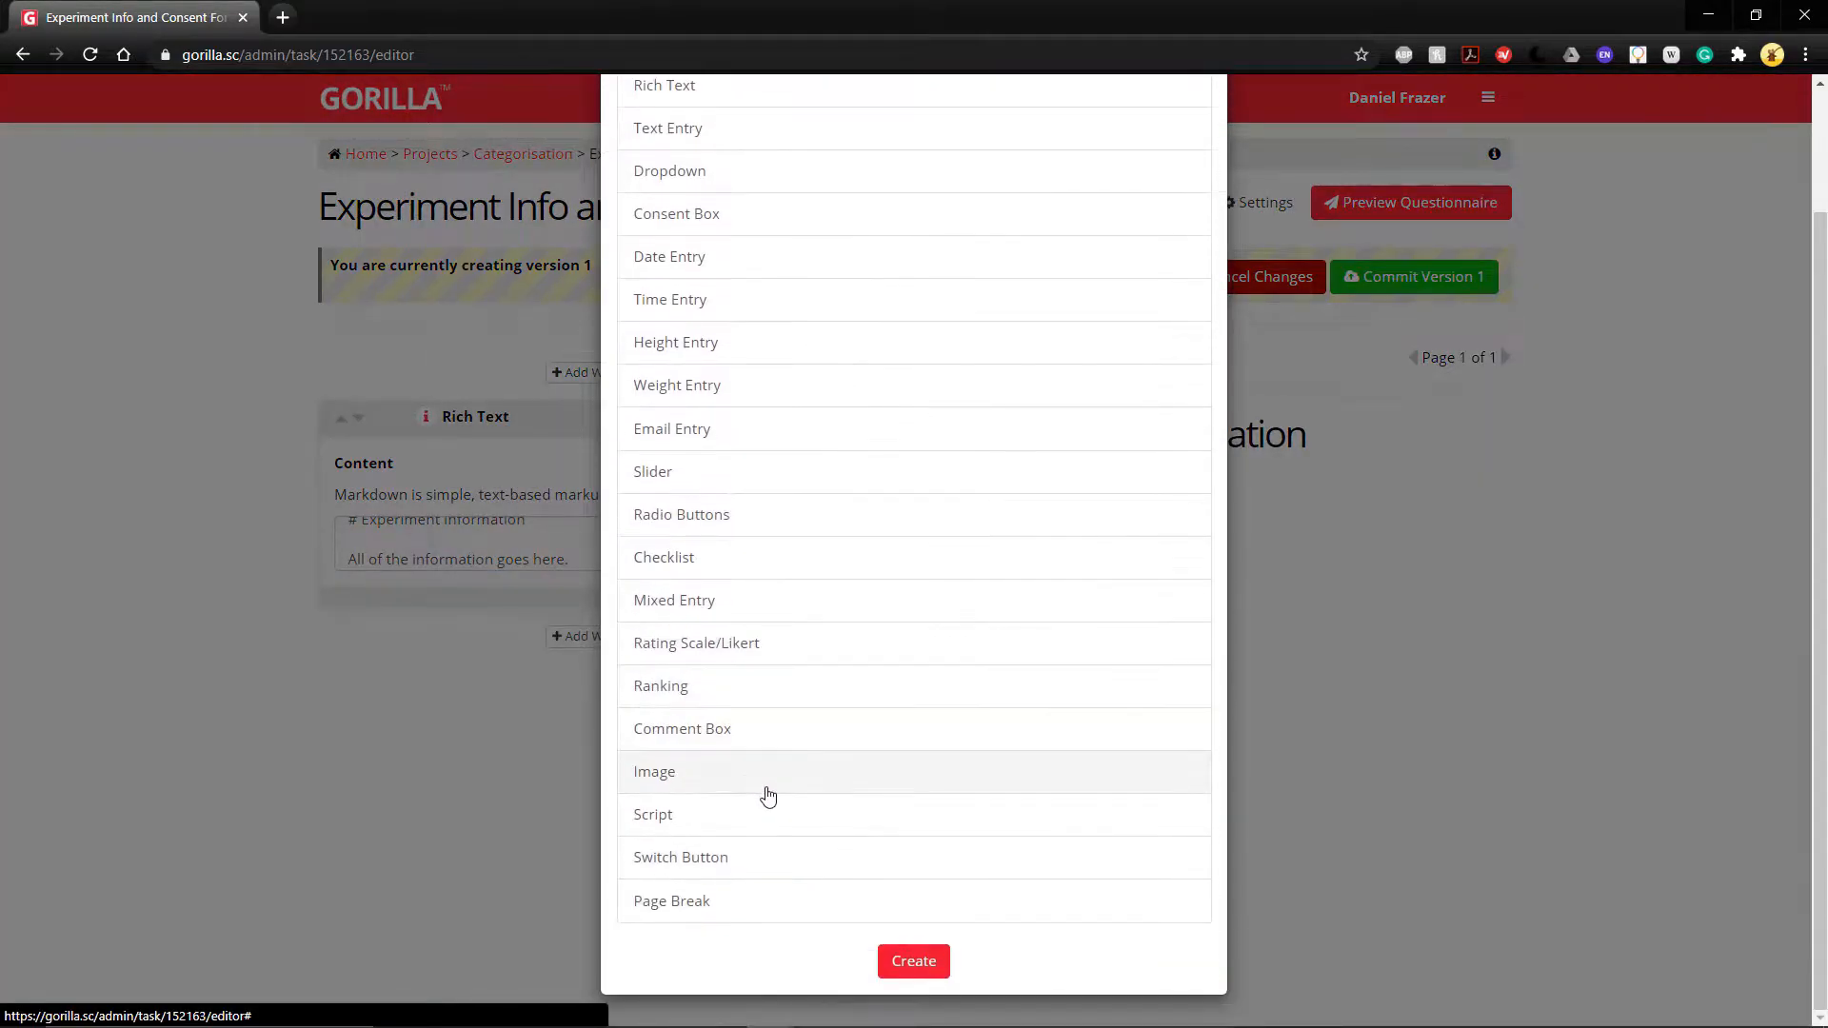
pyautogui.click(749, 912)
pyautogui.click(919, 962)
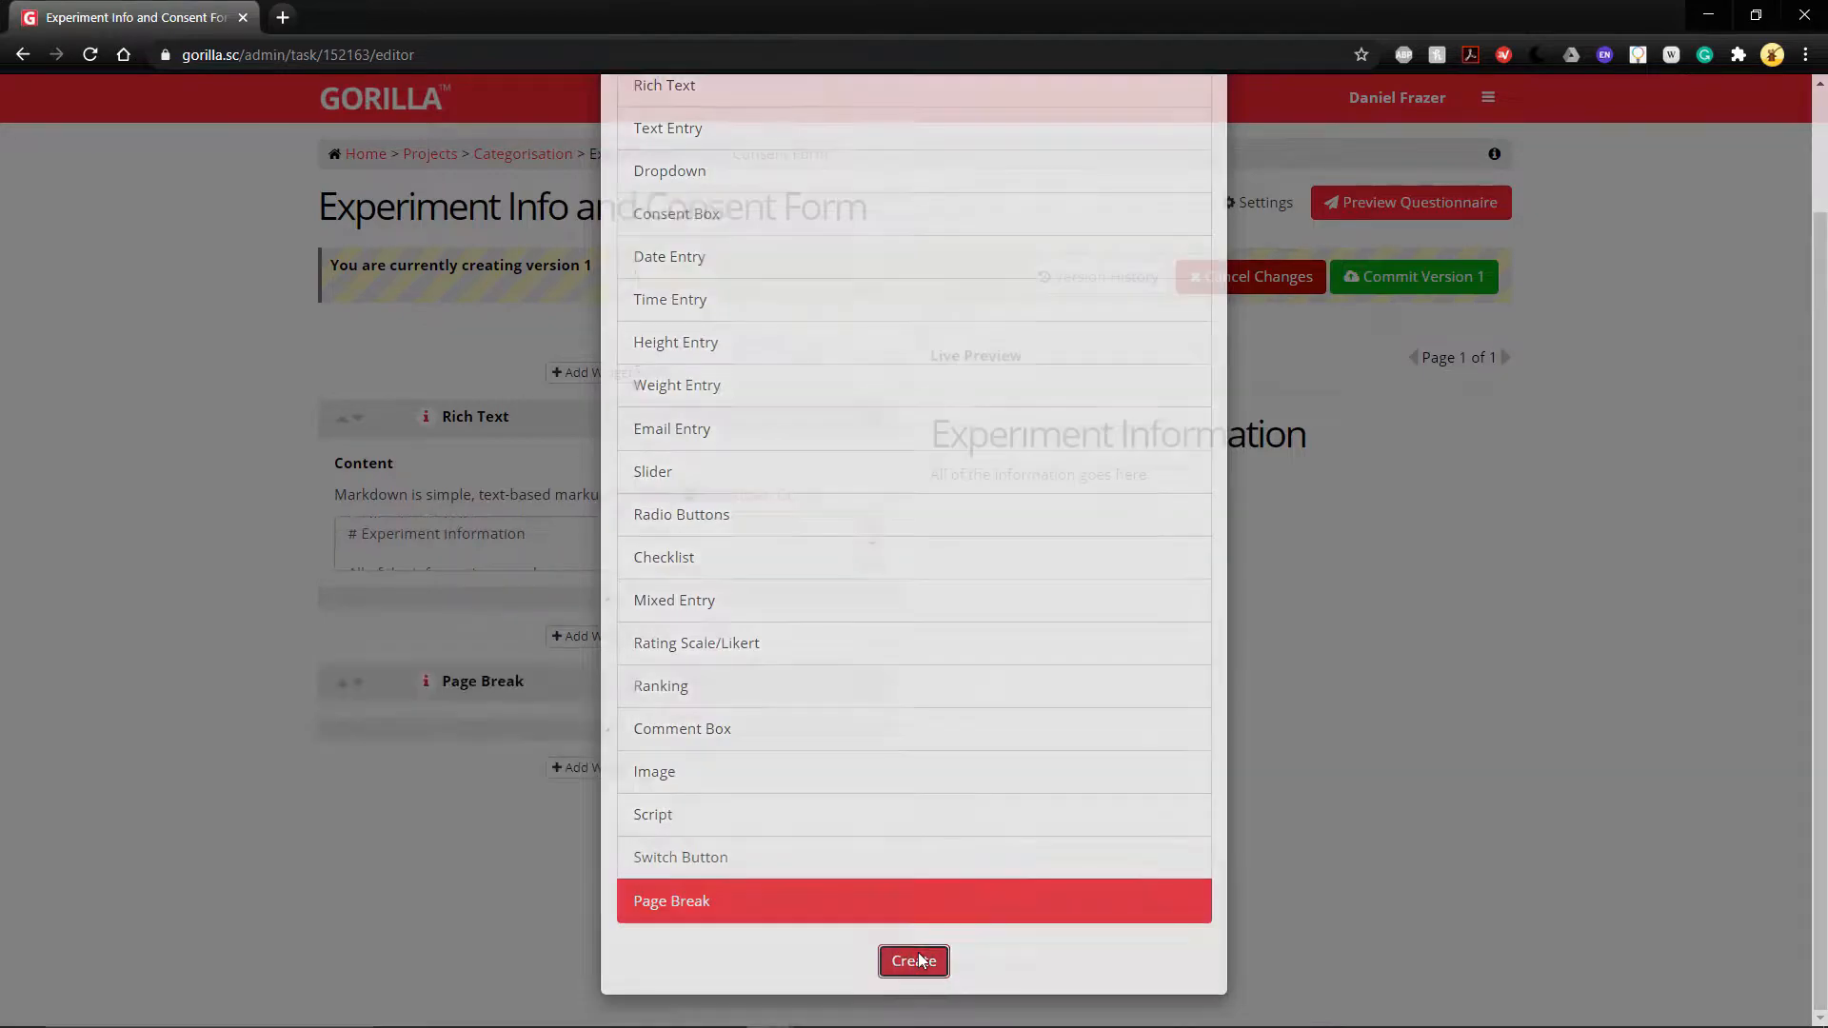
# Add a second Rich Text widget below the page break and make its content ready for entry.
pyautogui.click(605, 769)
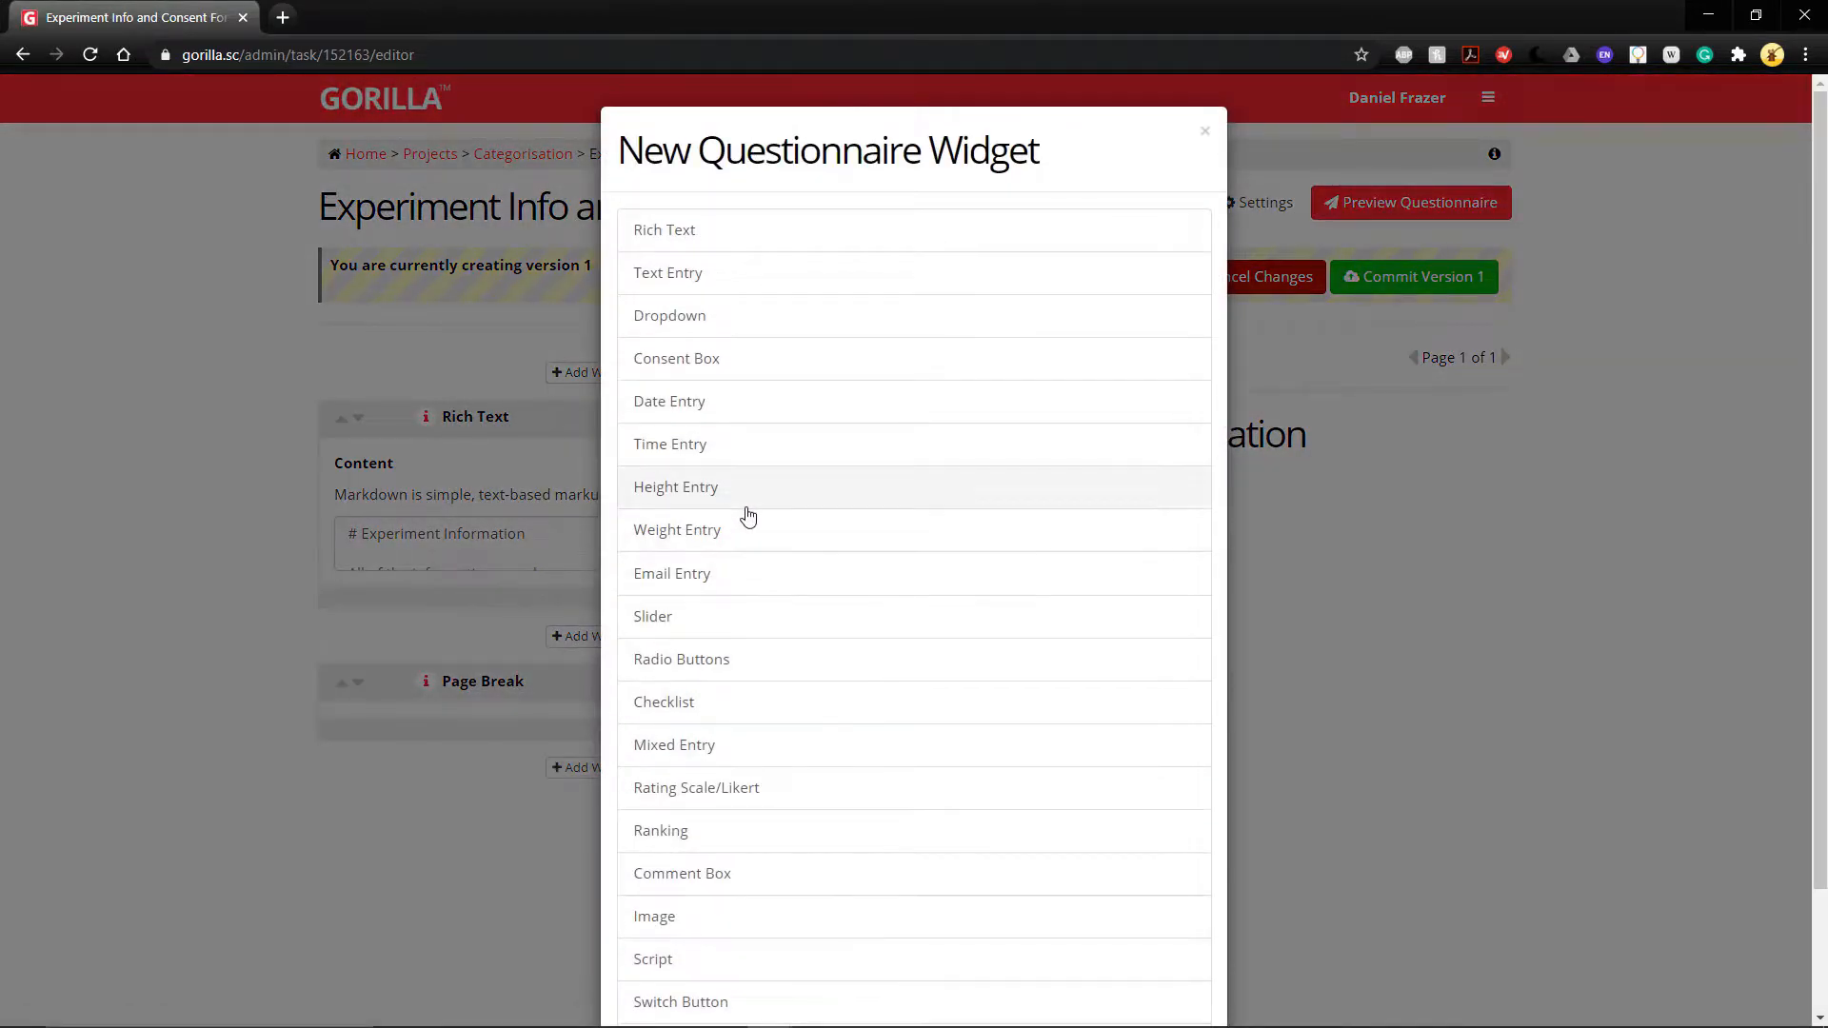
pyautogui.click(720, 232)
pyautogui.scroll(-3, 1175, 746)
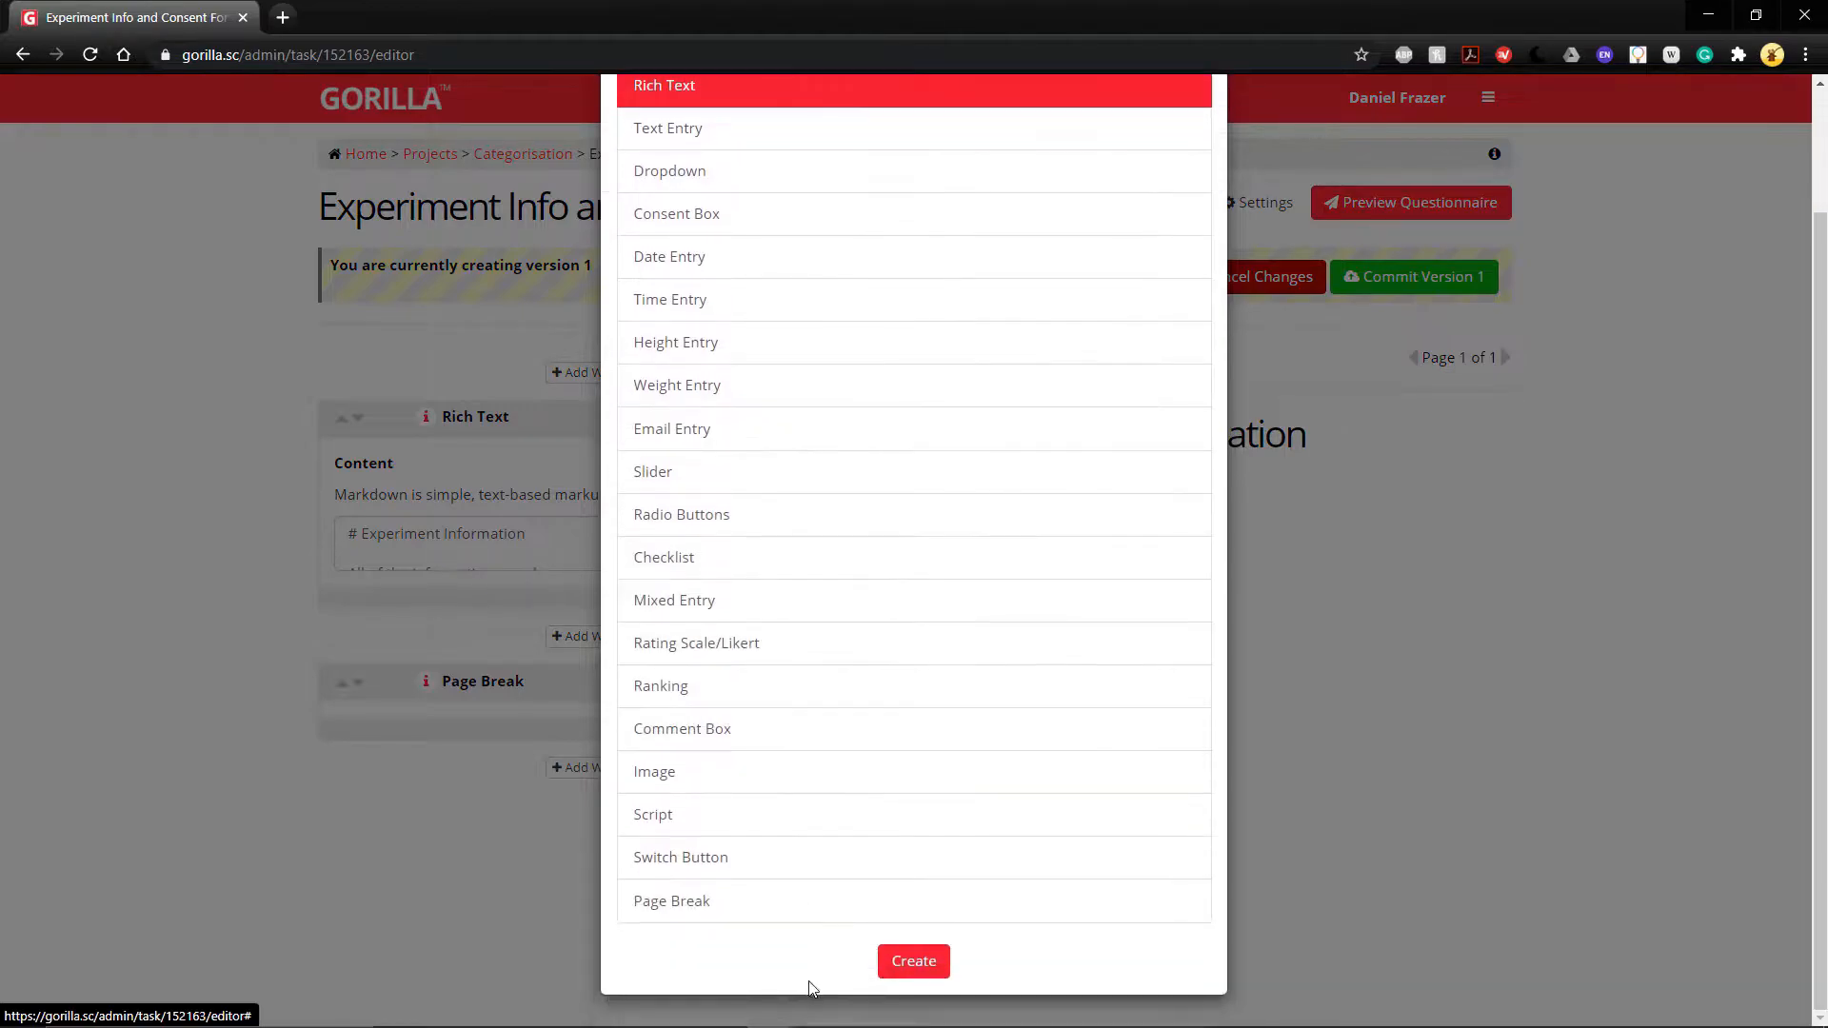
pyautogui.click(914, 963)
pyautogui.click(461, 958)
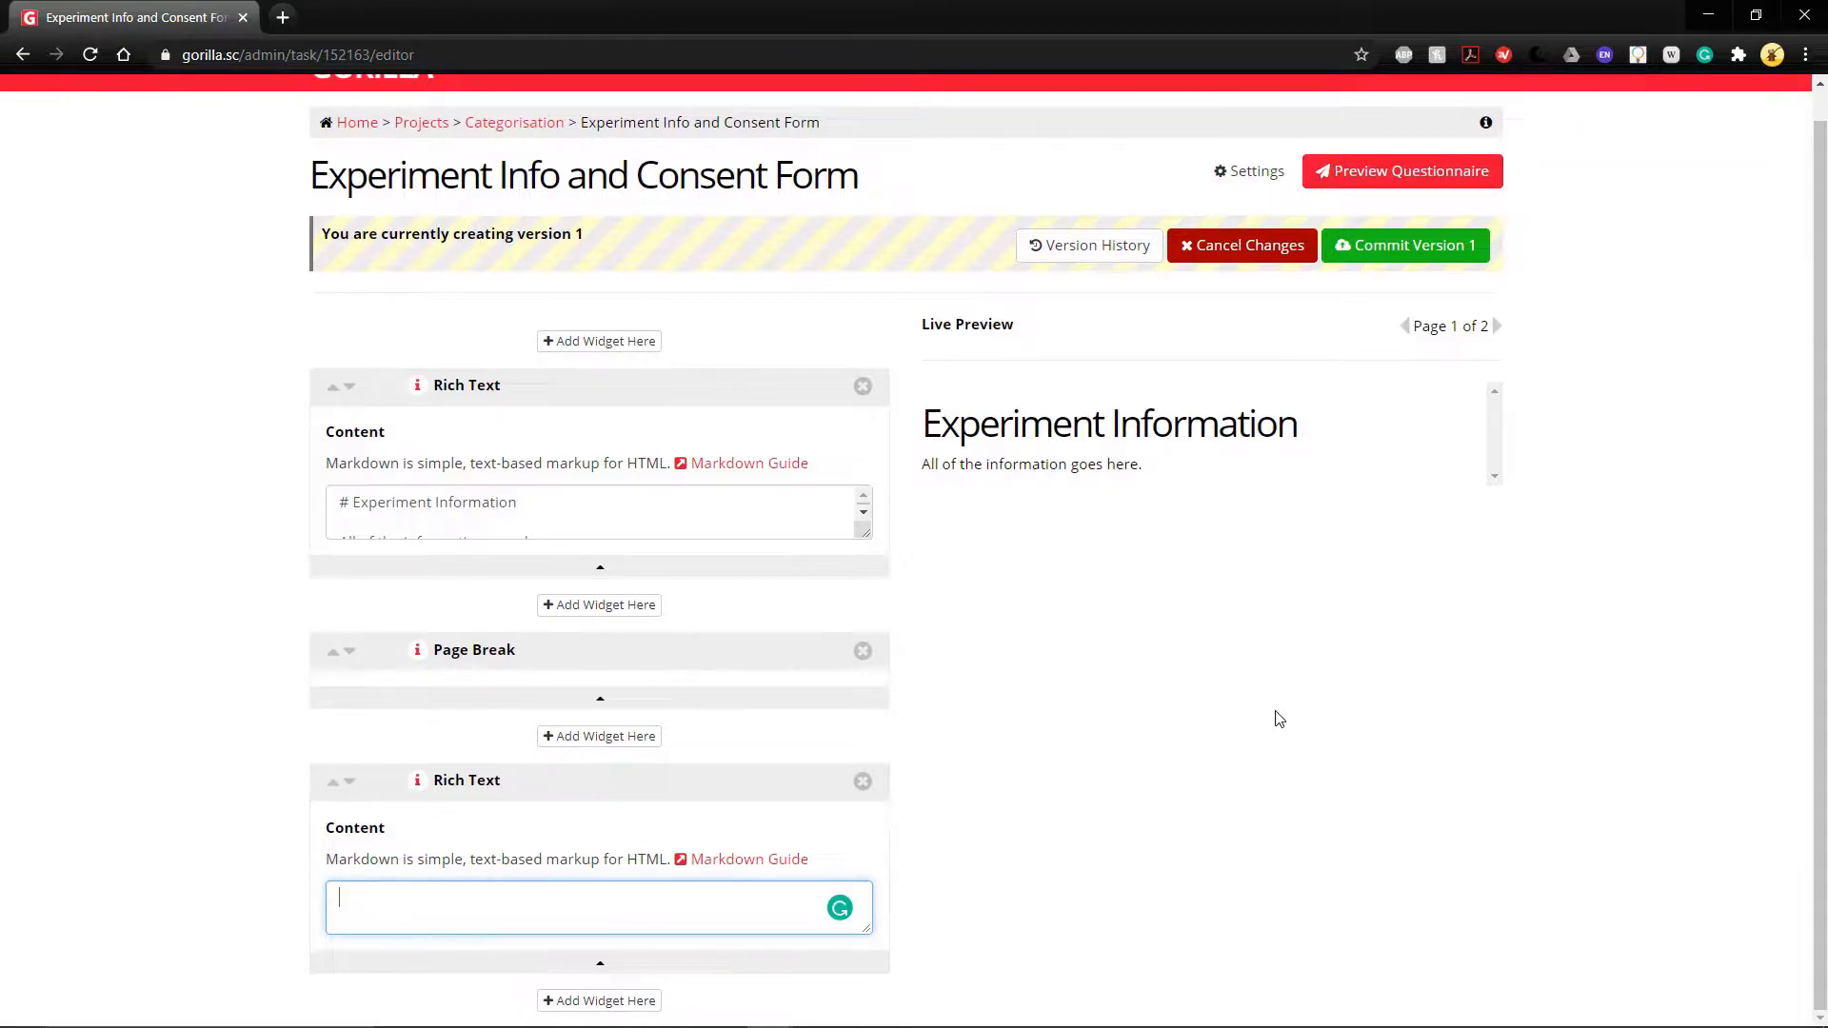
# Enter the heading "# Participant Information" and the paragraph "All of the participant information goes here." in the second Rich Text widget.
pyautogui.write('# Participant Information')
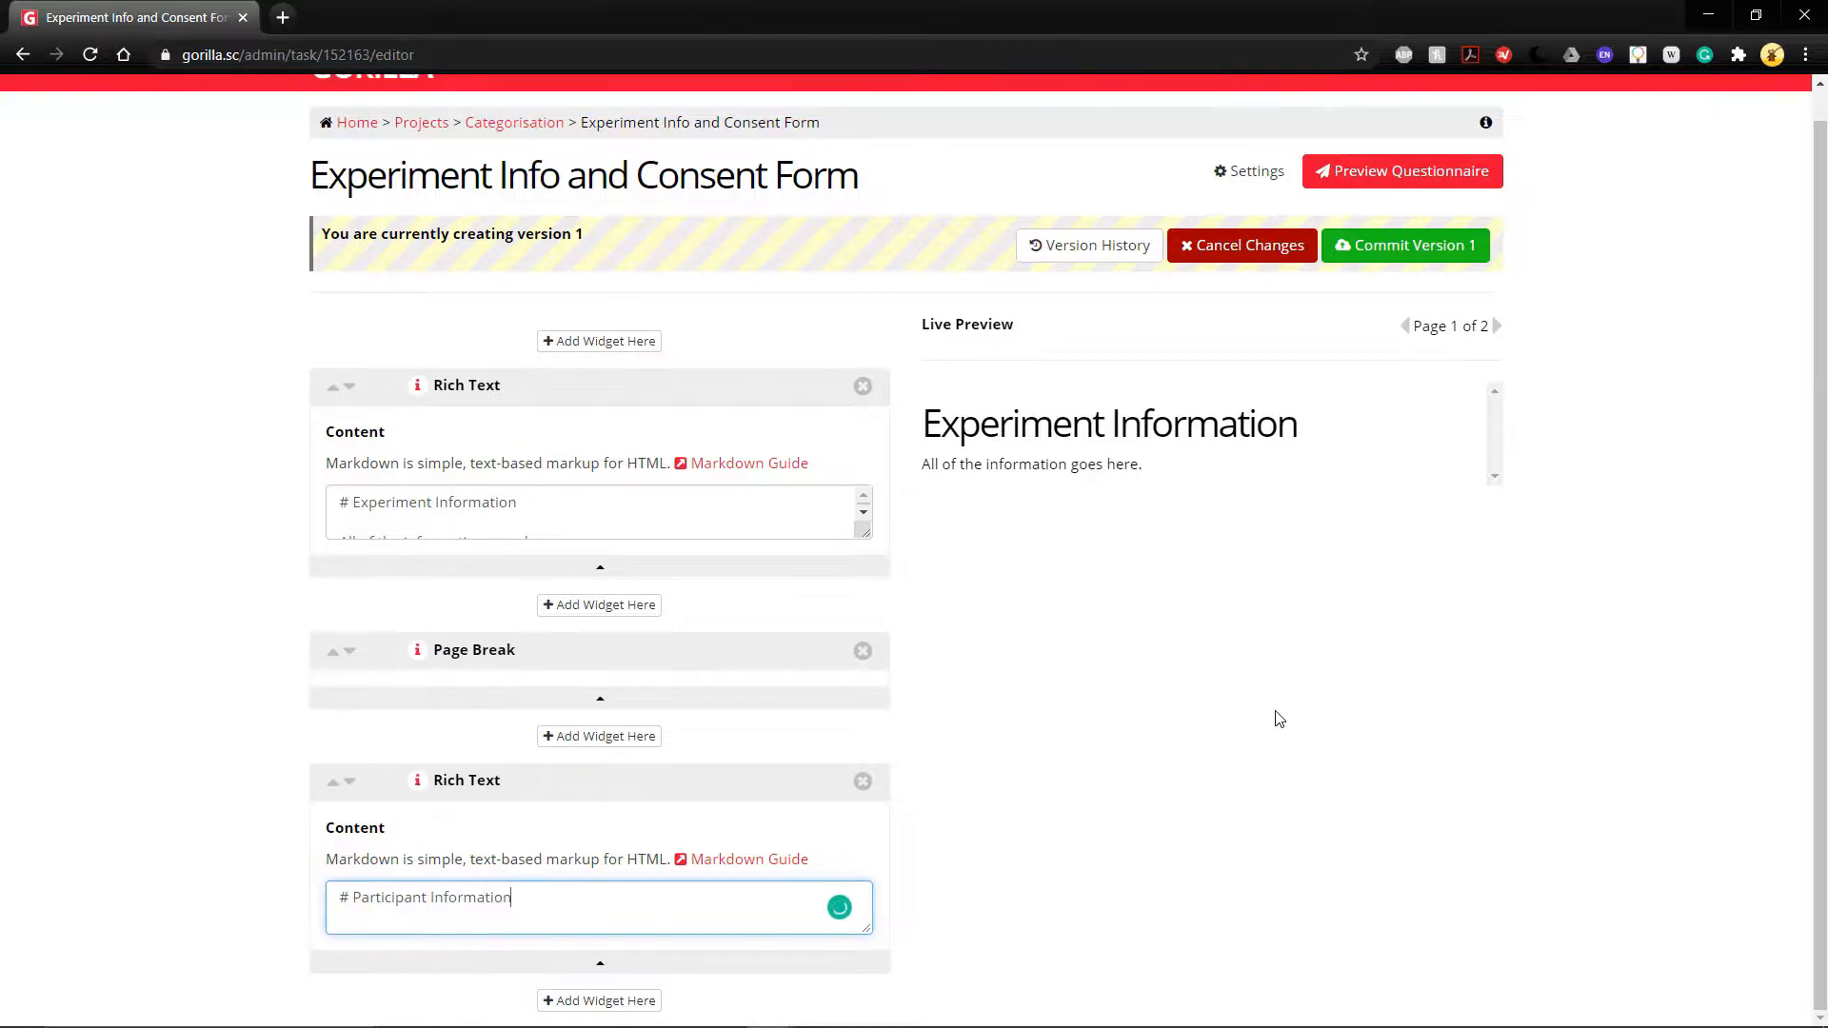
pyautogui.press('Return')
pyautogui.press('Return')
pyautogui.write('All of')
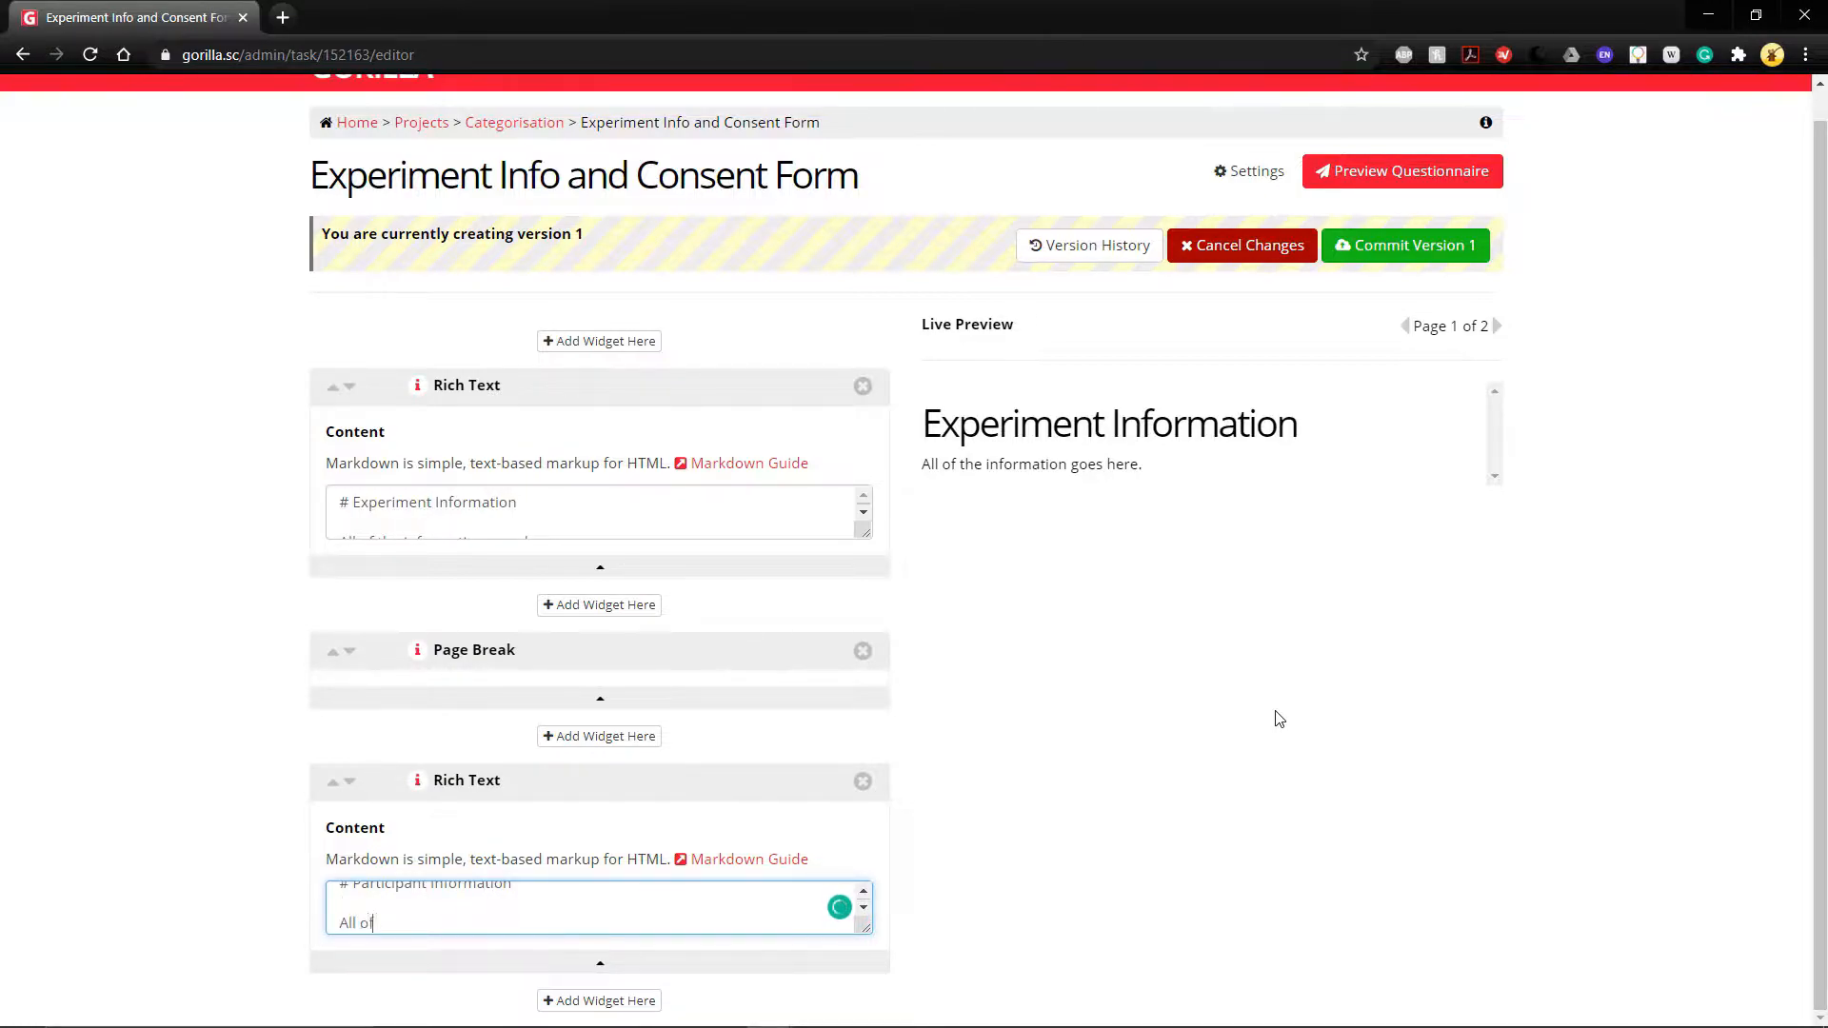
pyautogui.write(' the participant information goes here.')
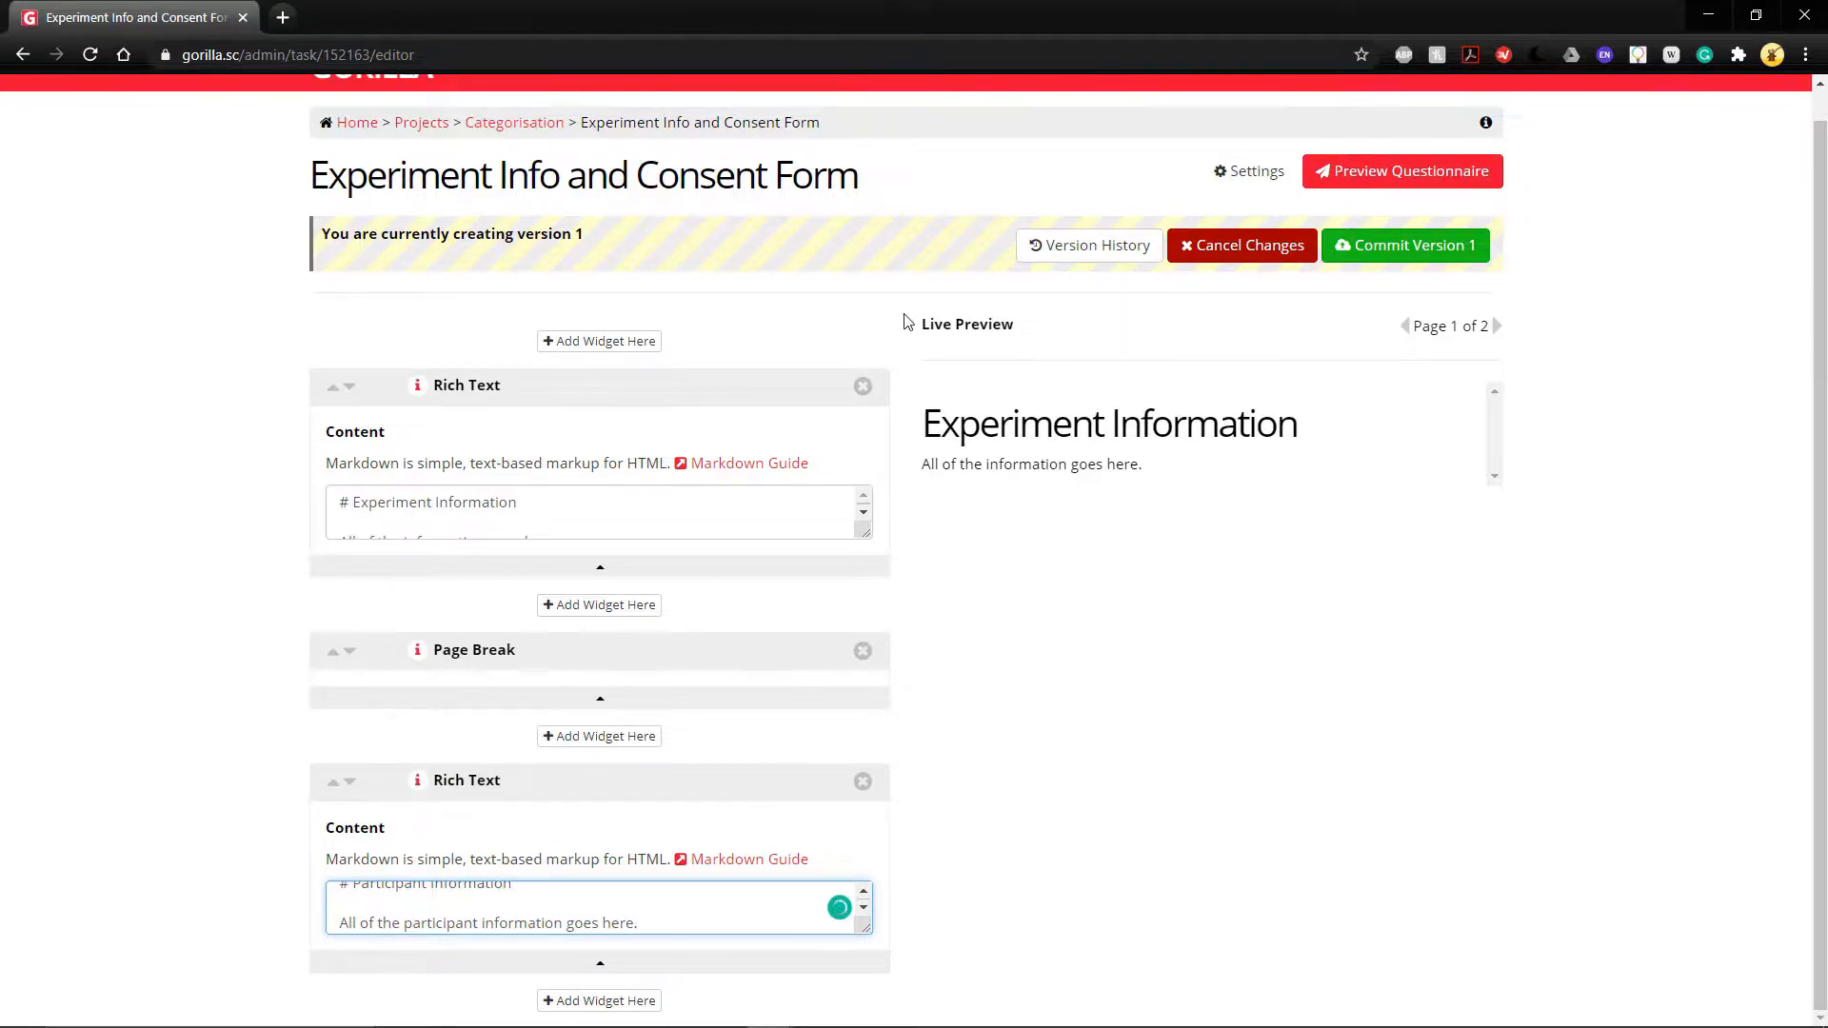
# View page 2 of the questionnaire in the live preview.
pyautogui.moveTo(916, 324); pyautogui.dragTo(1033, 322)
pyautogui.click(1034, 325)
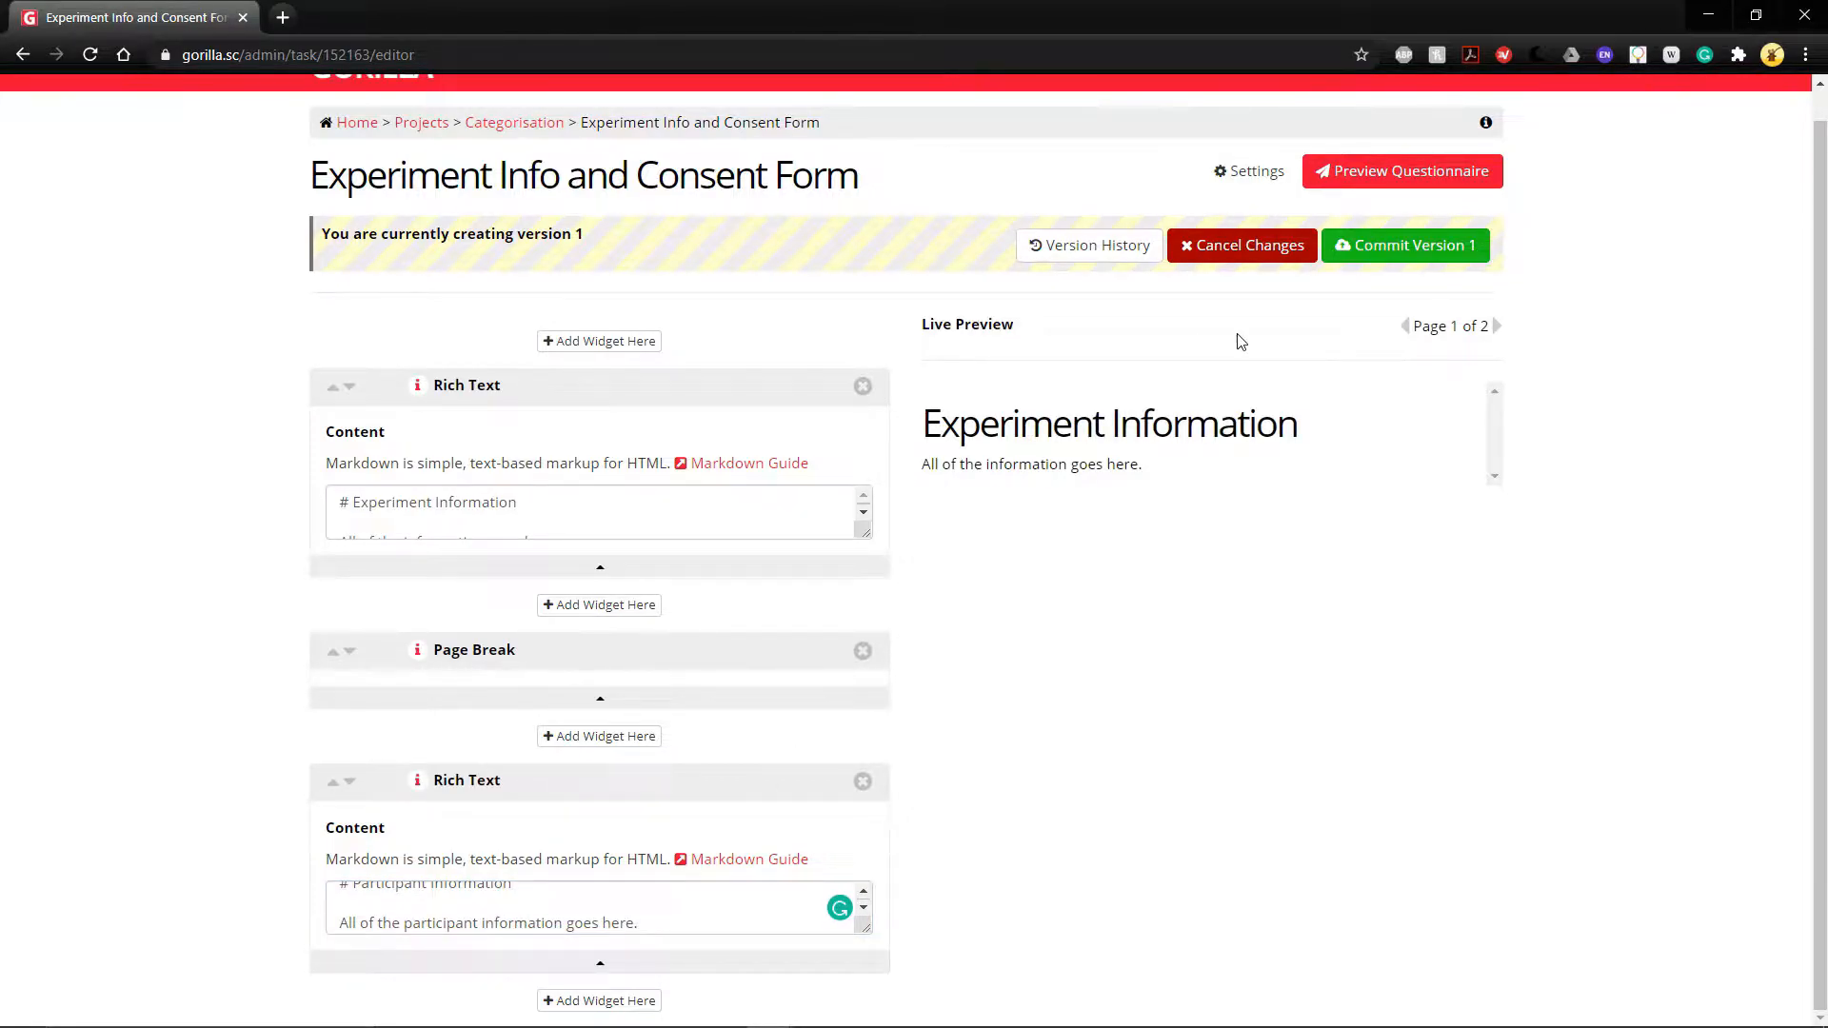
pyautogui.click(1496, 326)
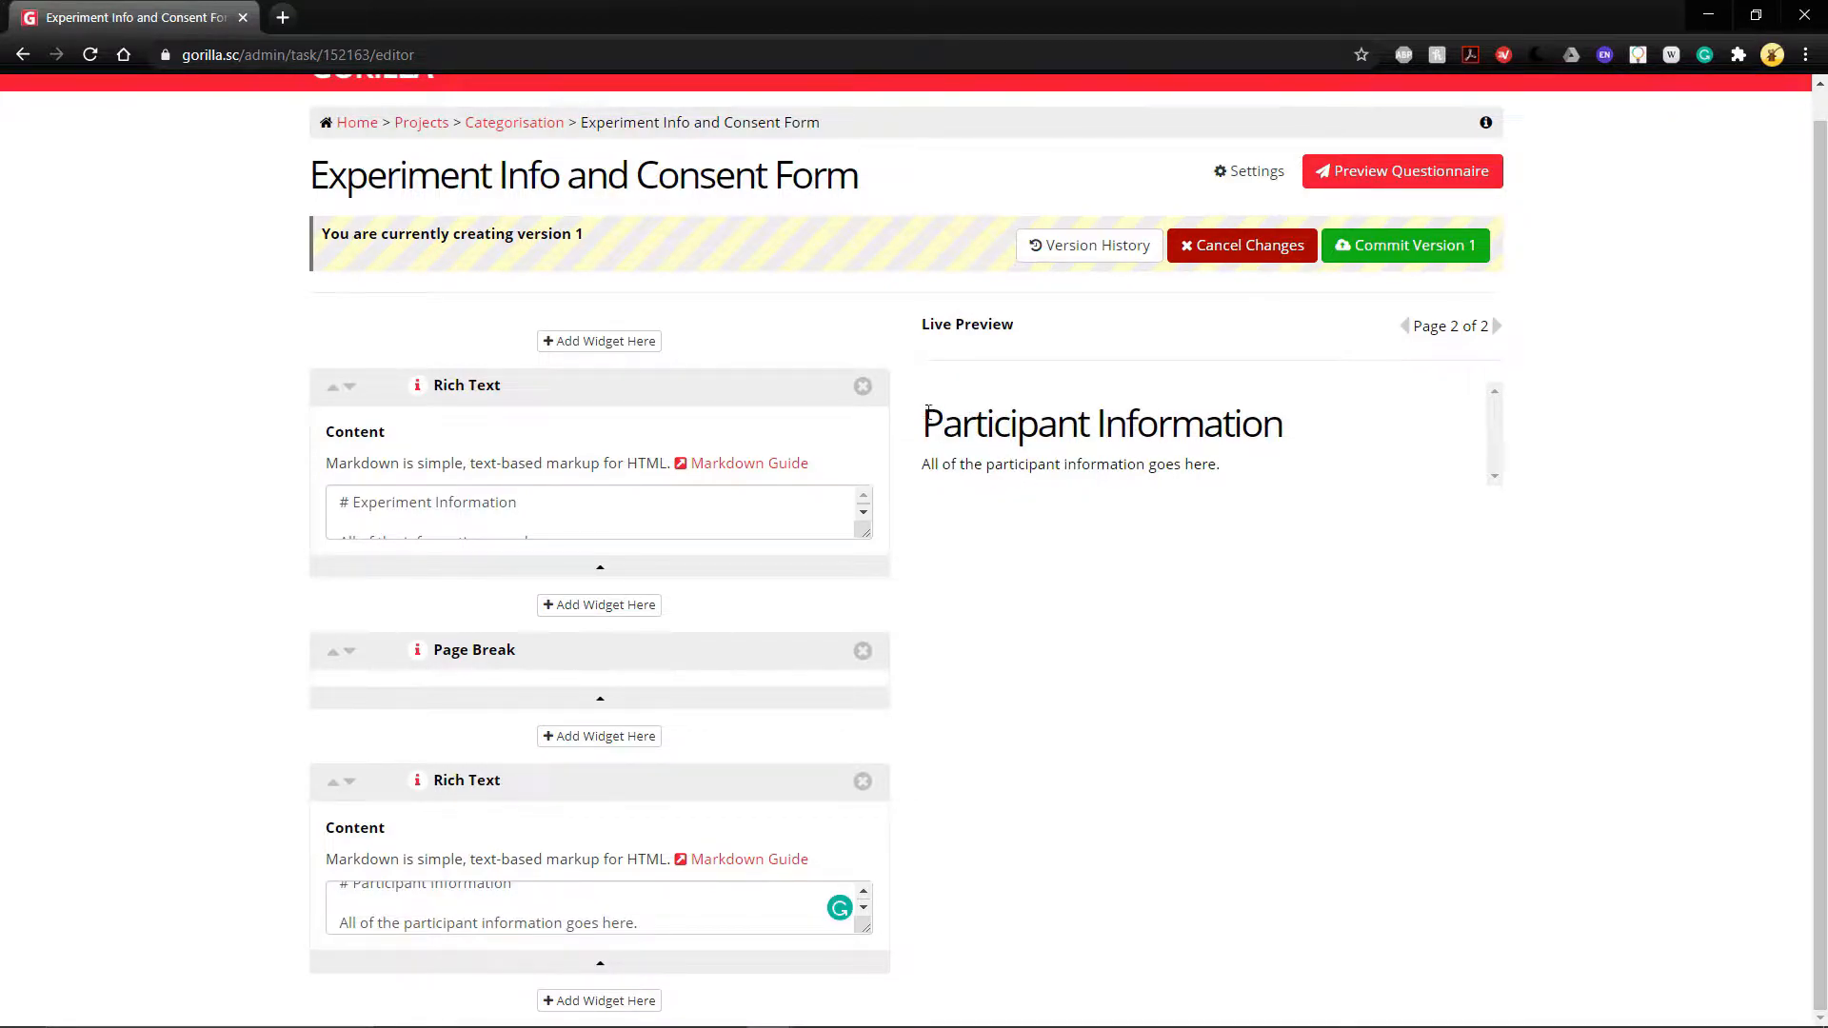
# Add a second Page Break widget after the Participant Information text.
pyautogui.click(643, 1009)
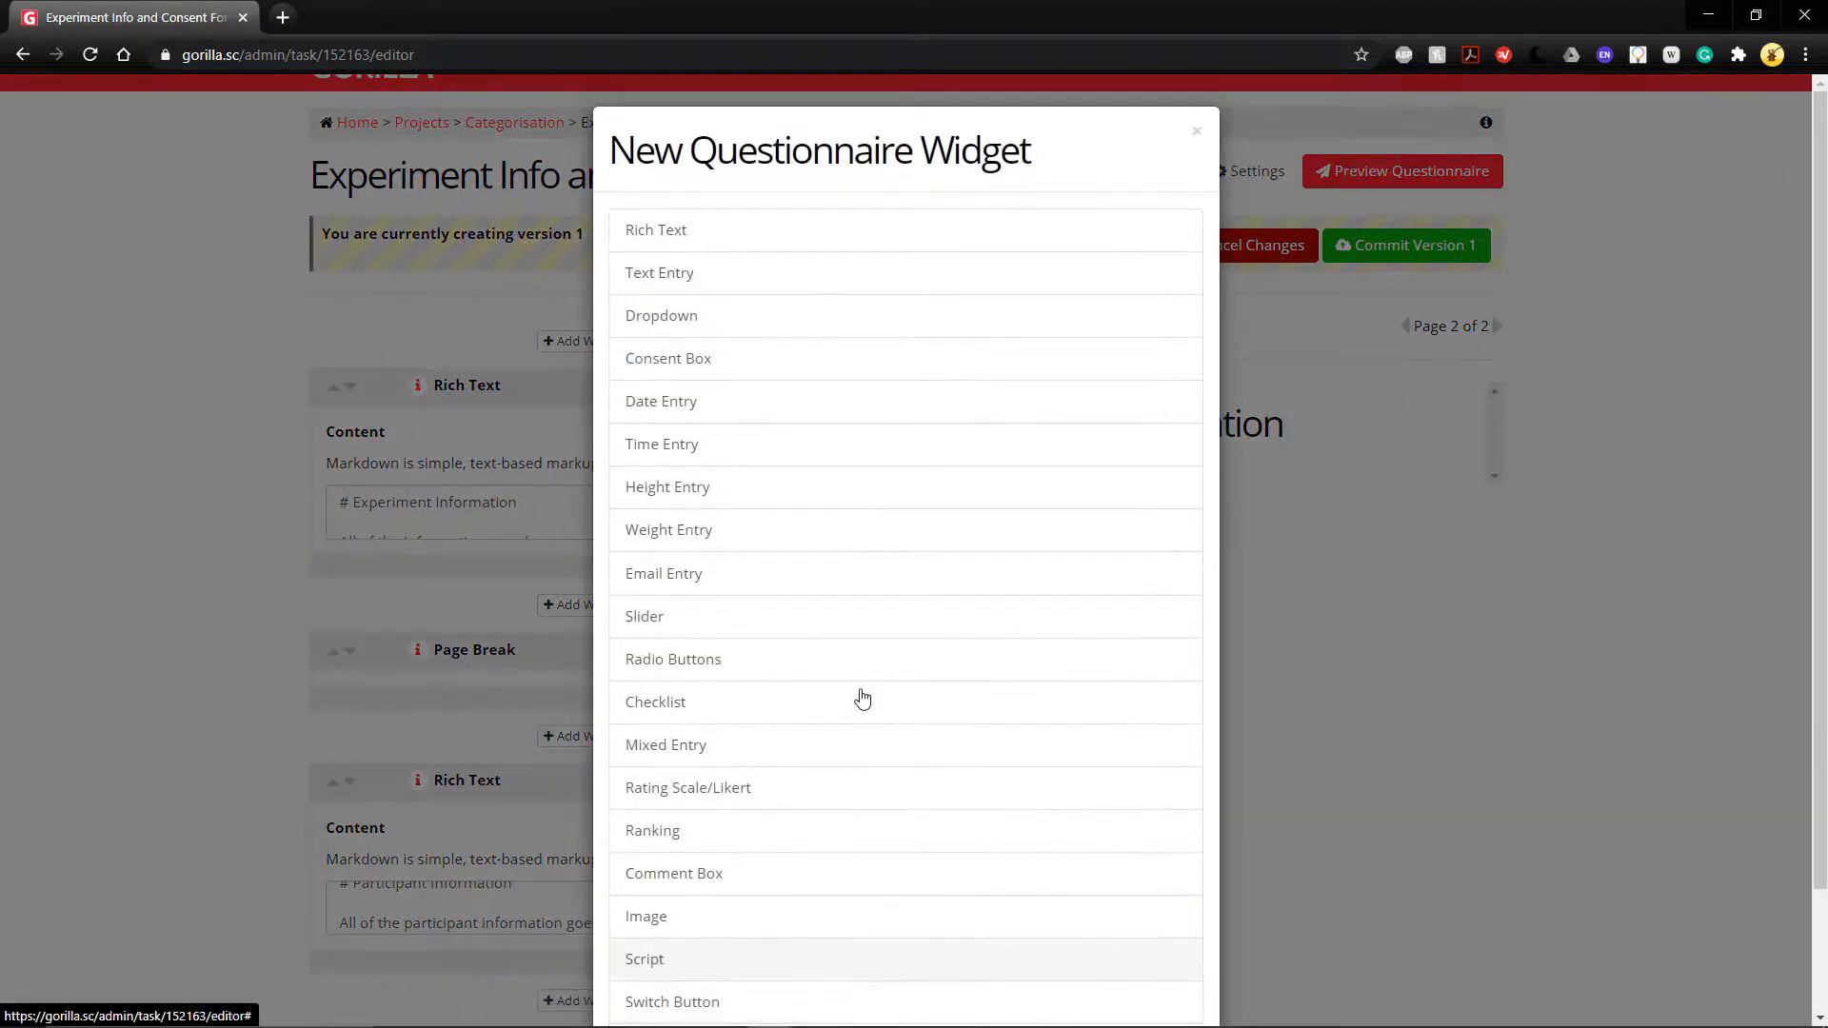
pyautogui.scroll(-2, 857, 716)
pyautogui.click(757, 902)
pyautogui.click(895, 963)
# Add a Rich Text widget below the second page break and enter the heading "# Consent Form" as its content.
pyautogui.scroll(-1, 981, 886)
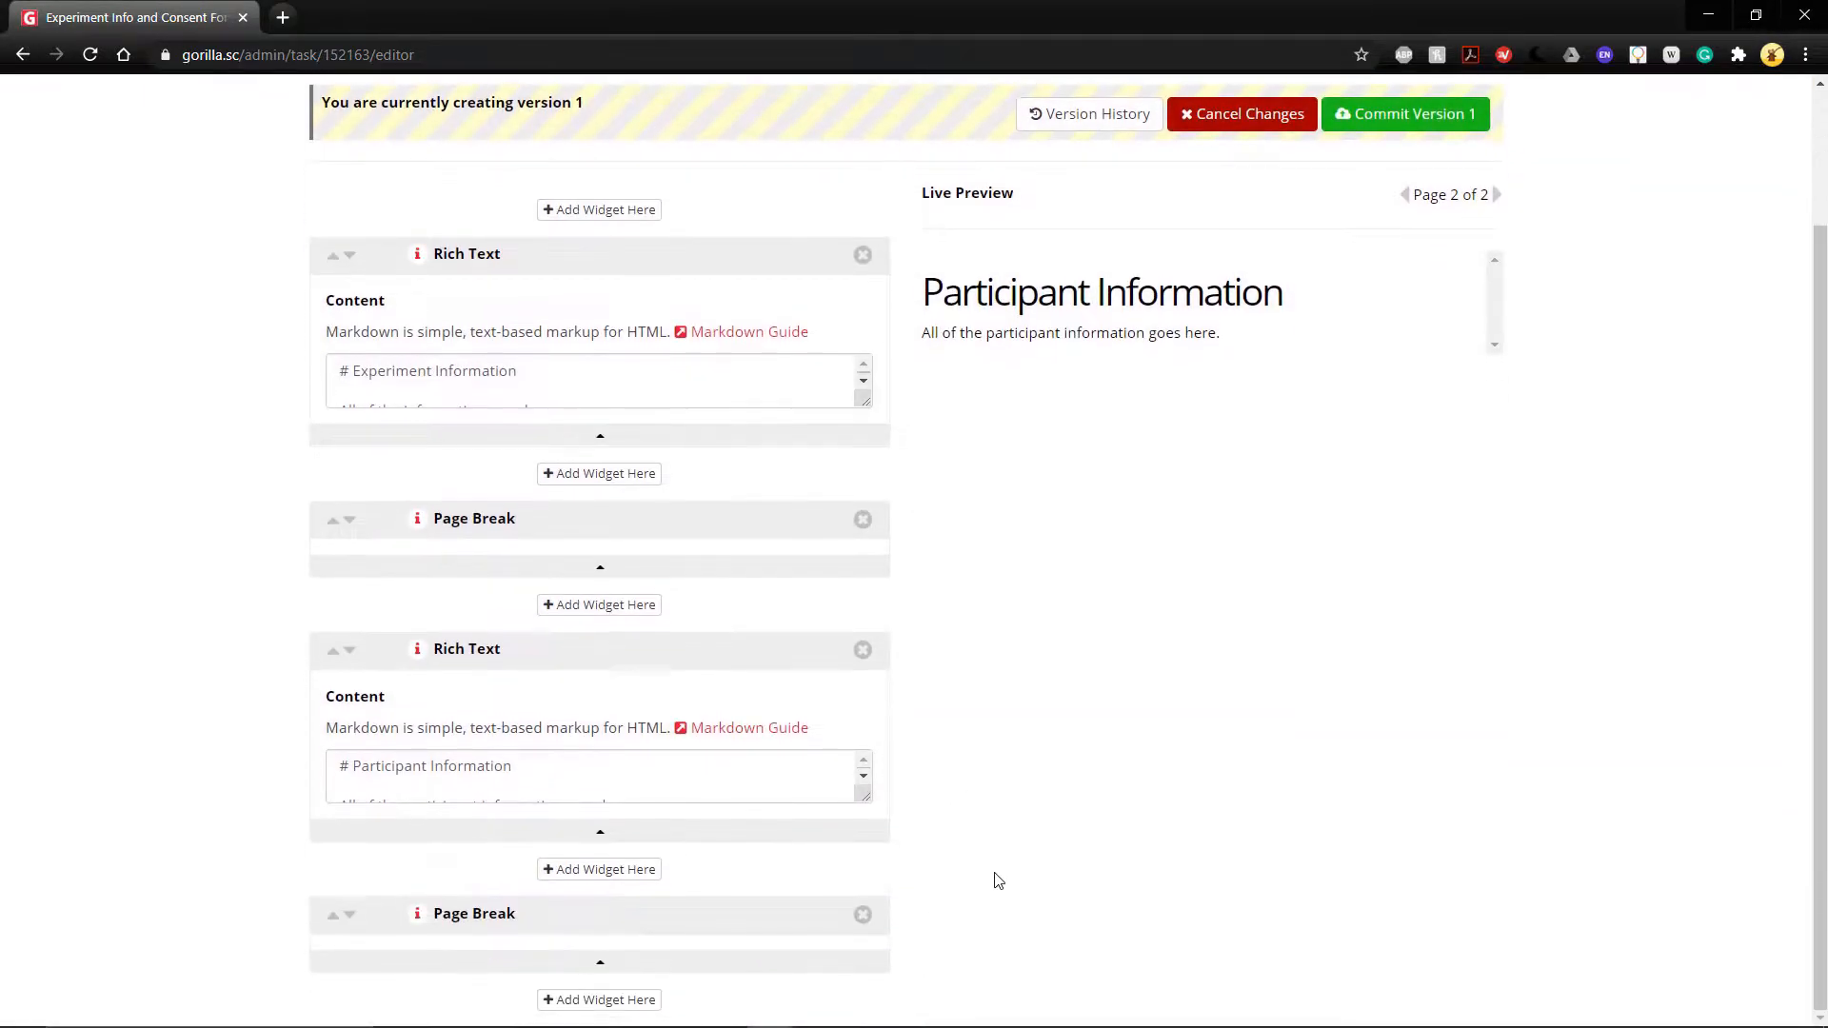
pyautogui.click(600, 1000)
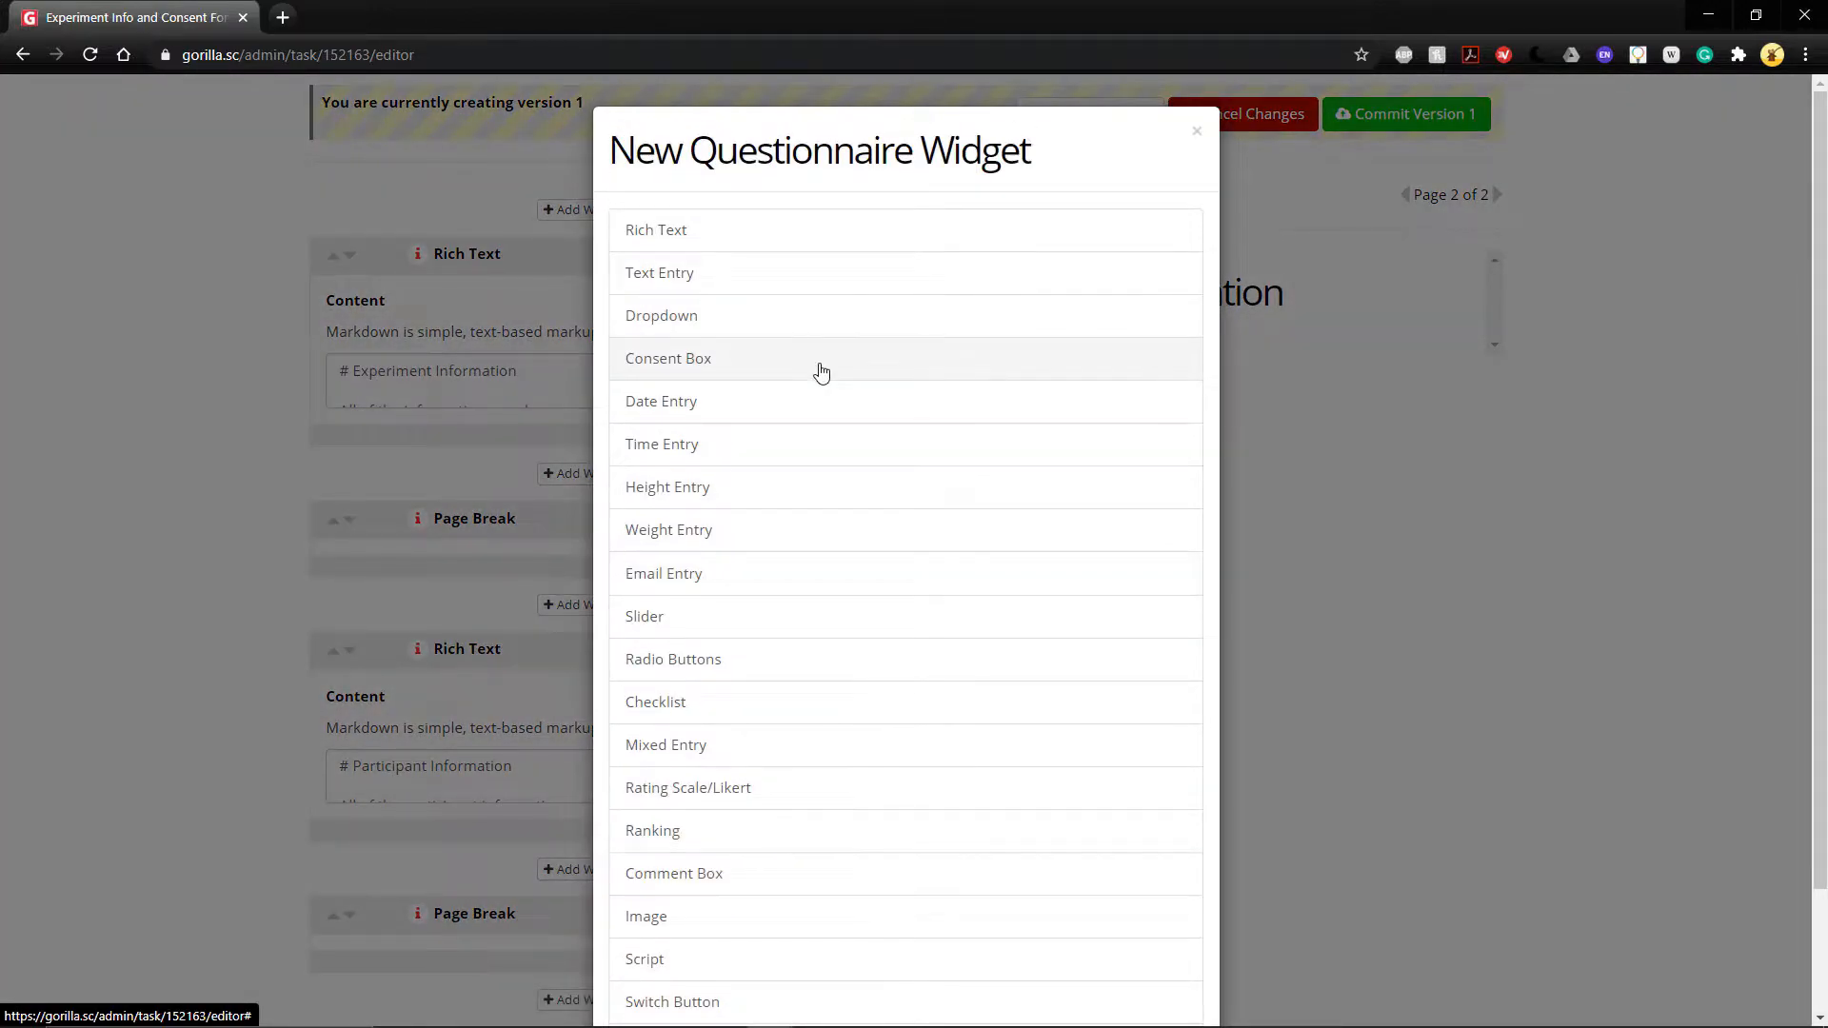
pyautogui.click(821, 372)
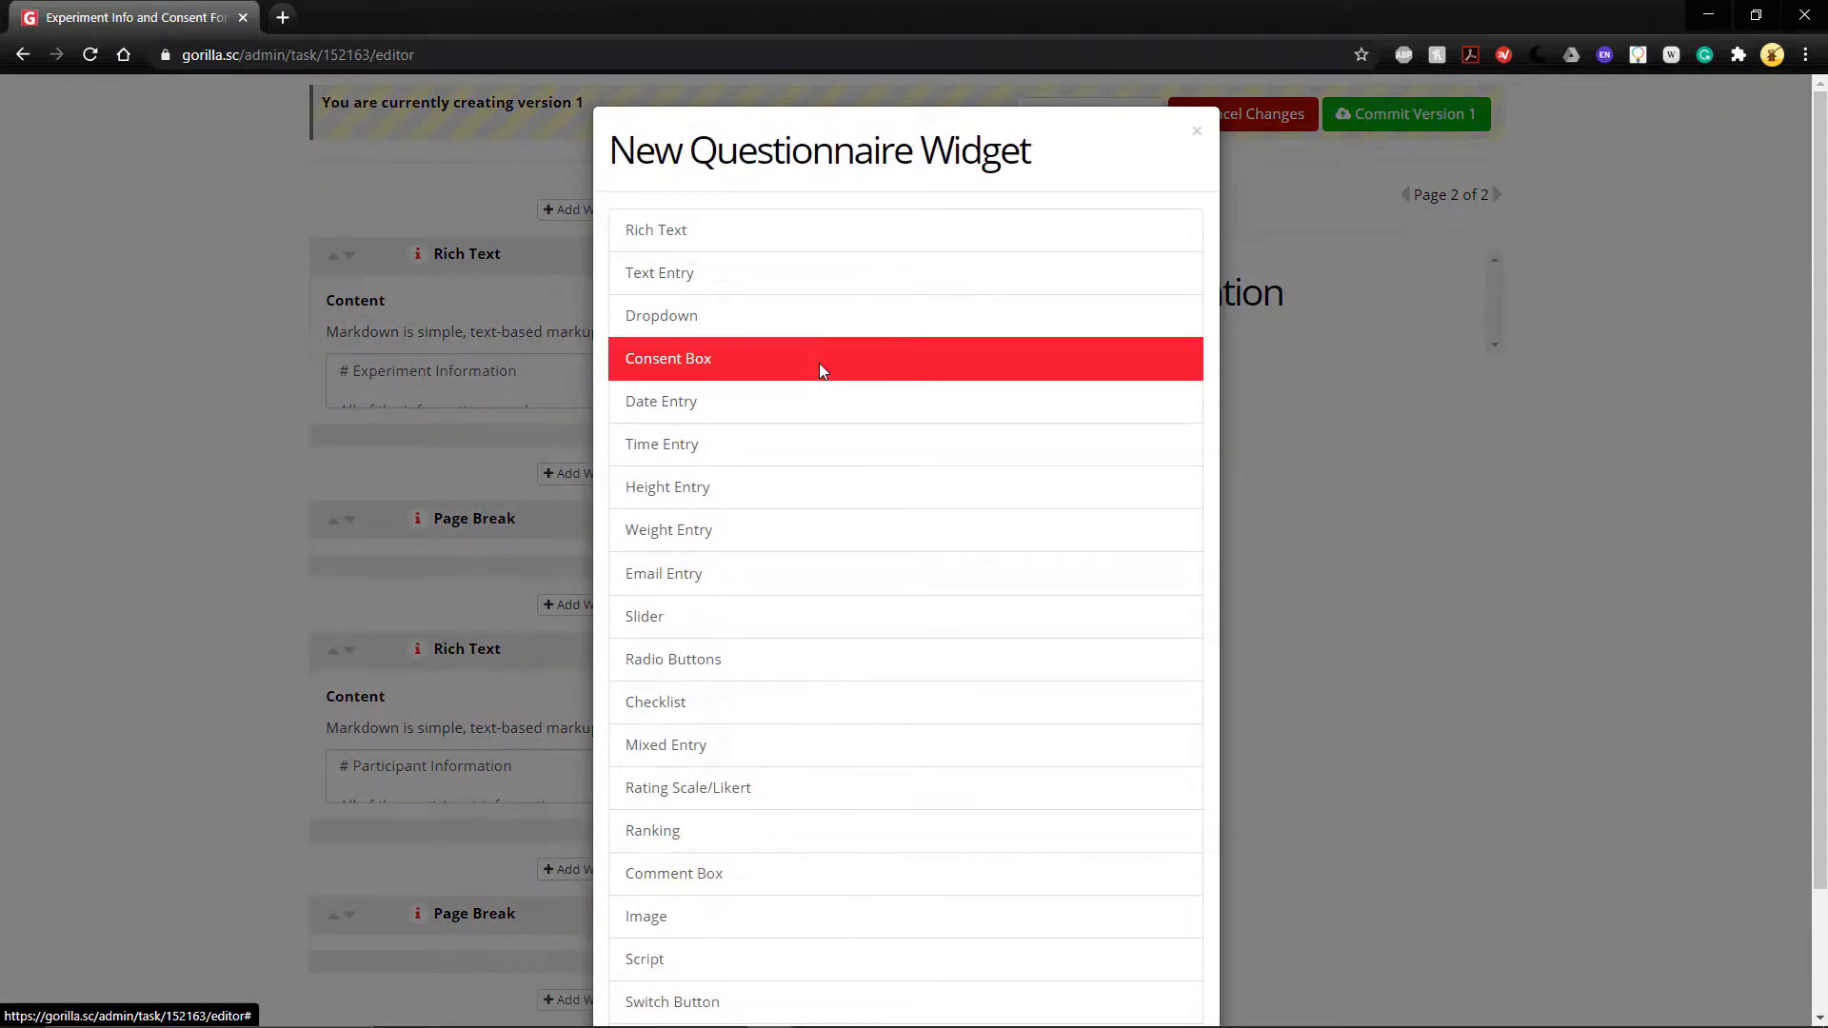
pyautogui.click(819, 236)
pyautogui.scroll(-2, 877, 482)
pyautogui.click(902, 964)
pyautogui.scroll(-3, 752, 833)
pyautogui.click(430, 891)
pyautogui.write('#')
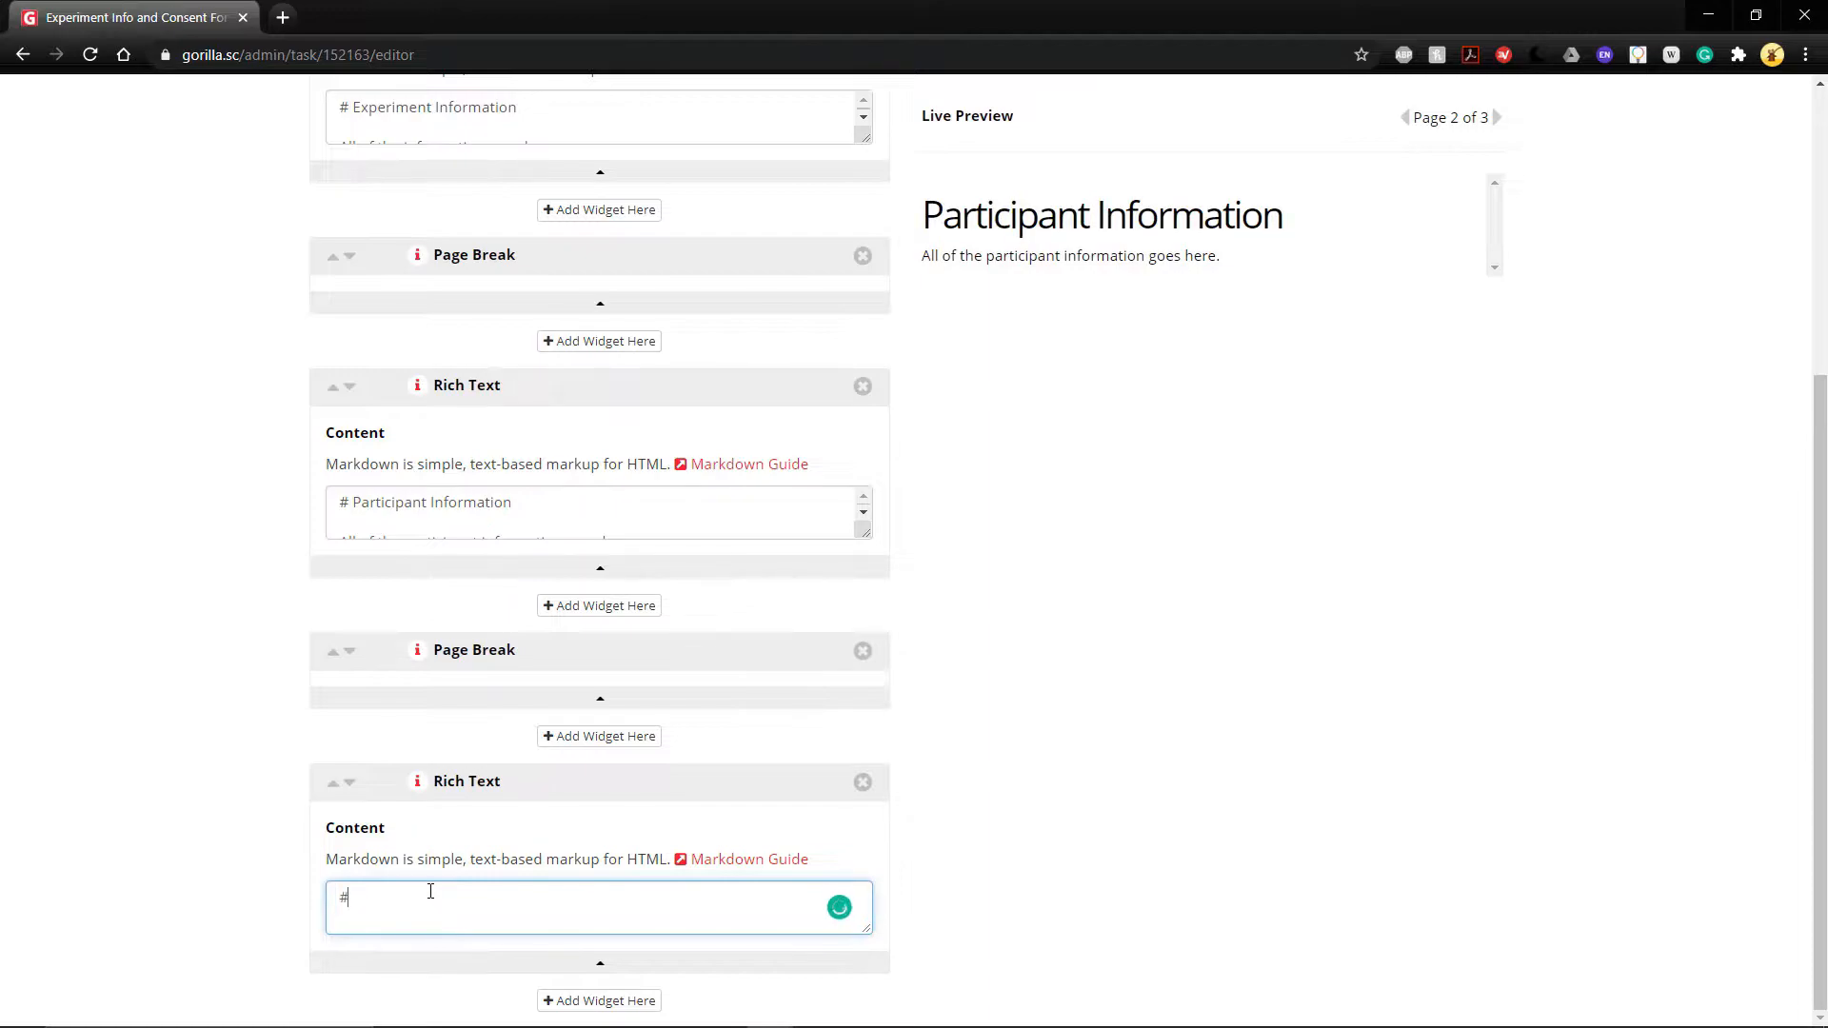
pyautogui.write(' Consent Form')
# Add a Consent Box widget below the Consent Form heading with the question text "I consent to participating in this study.".
pyautogui.click(587, 1003)
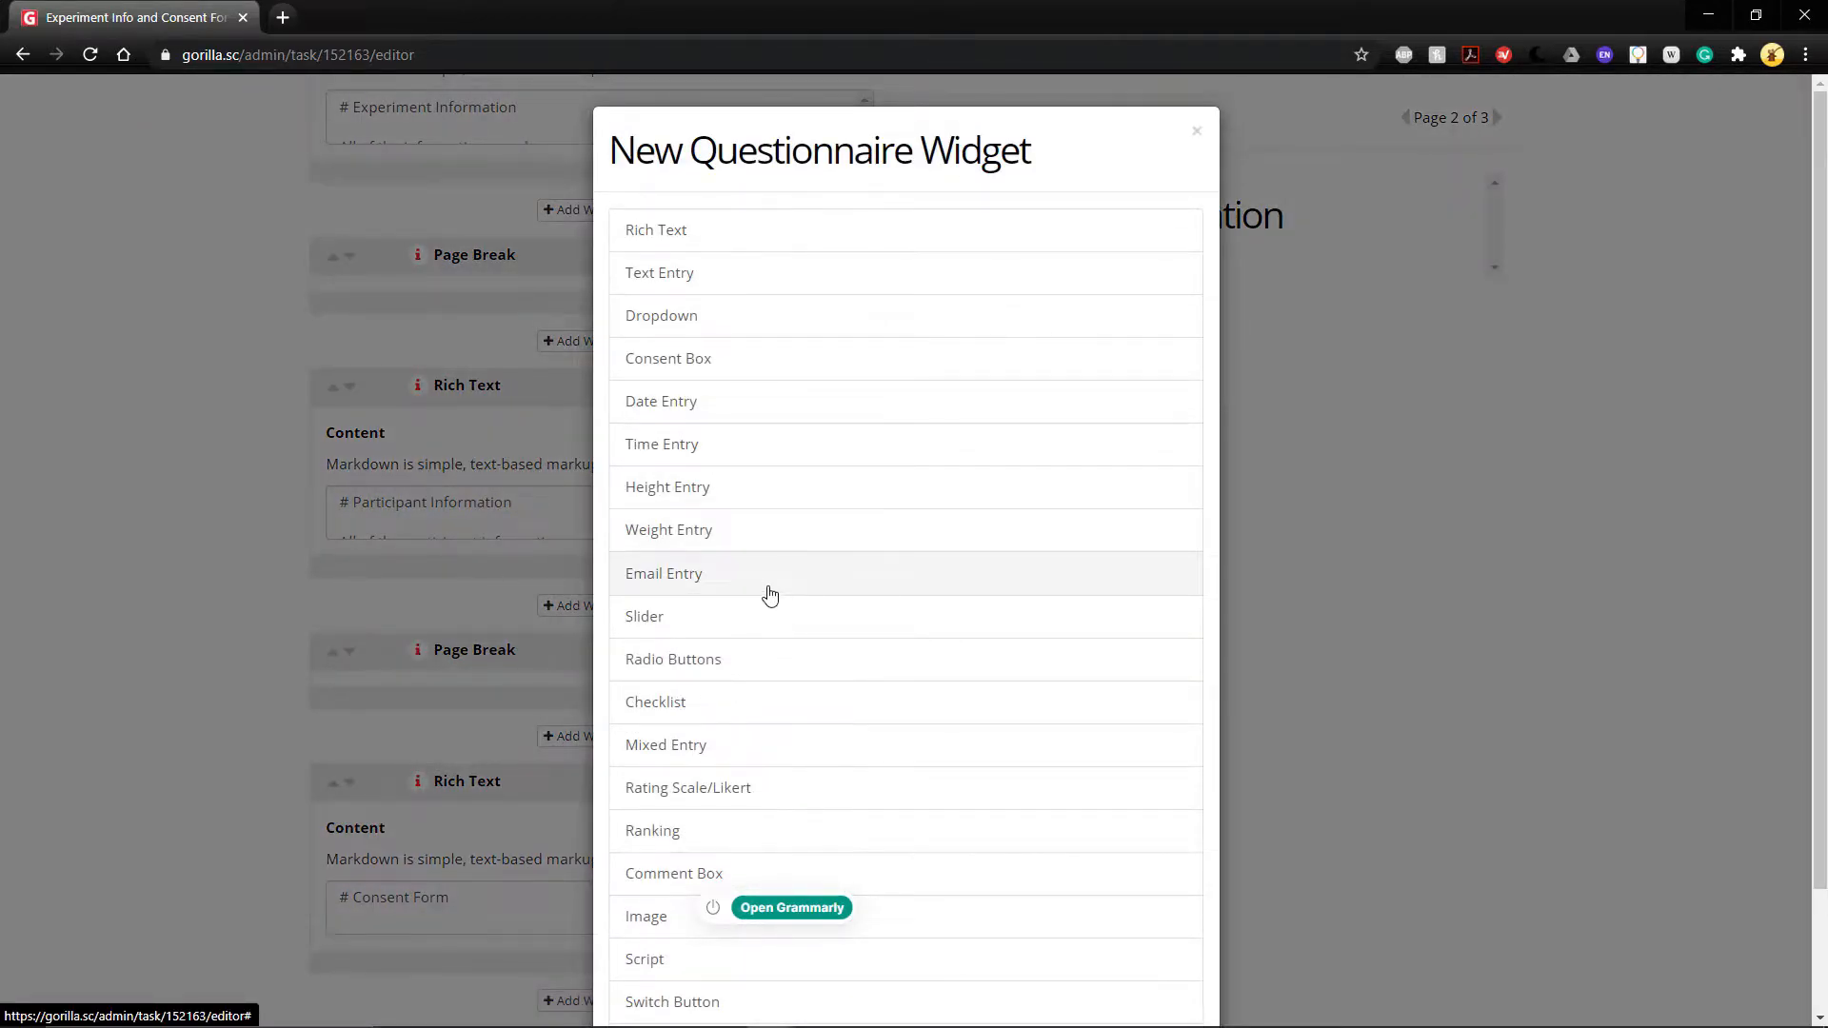
pyautogui.click(726, 358)
pyautogui.scroll(-2, 905, 857)
pyautogui.click(905, 961)
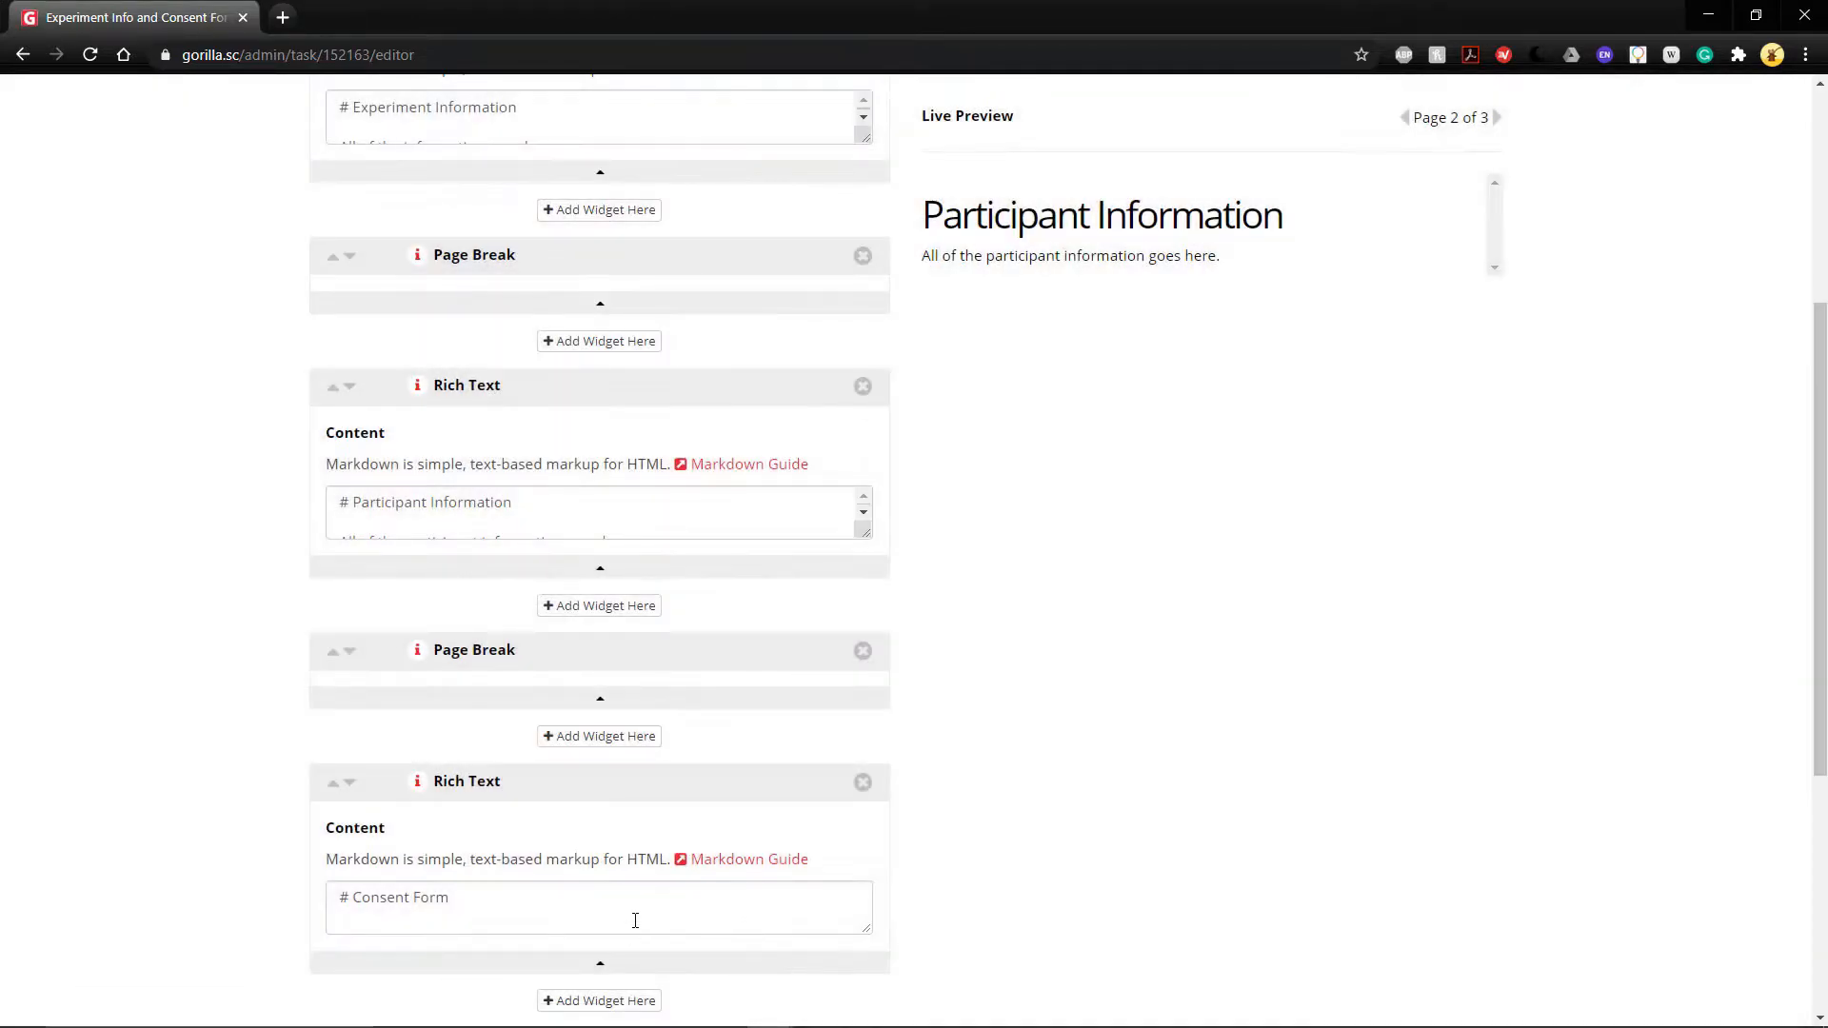
pyautogui.scroll(-5, 572, 857)
pyautogui.click(414, 668)
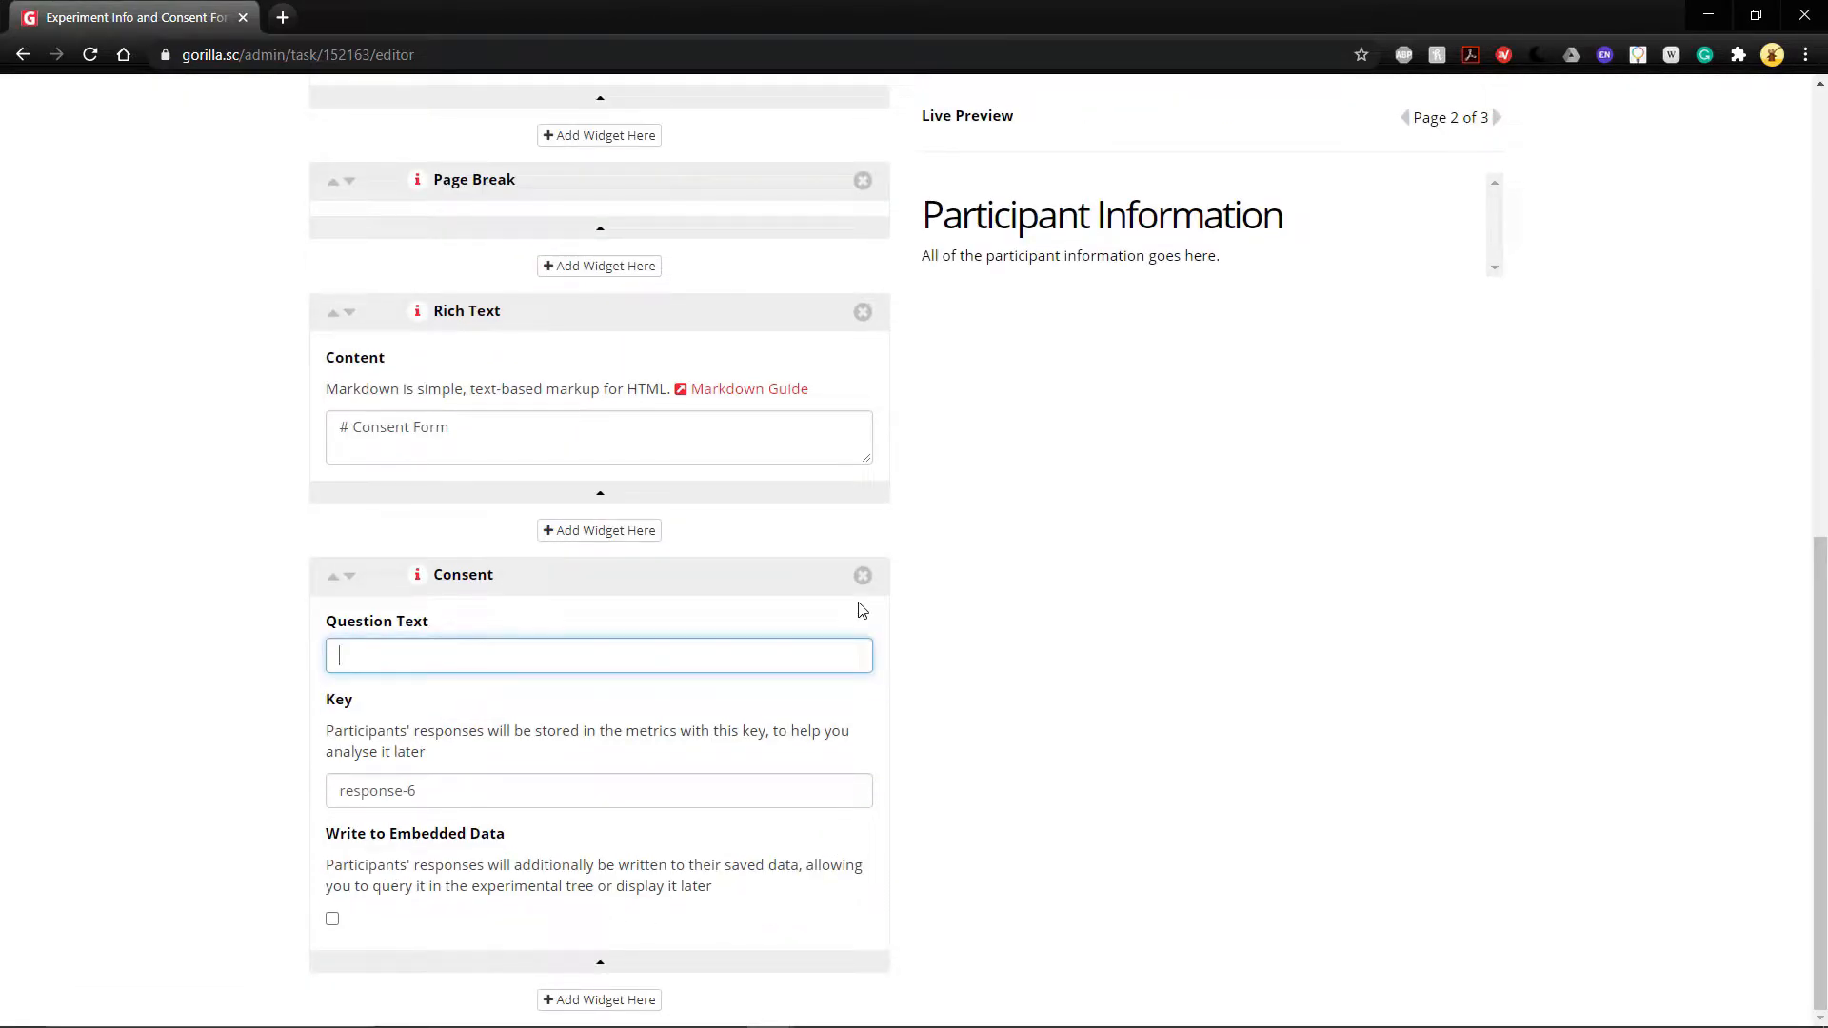
pyautogui.write('I consent to participating in this study.')
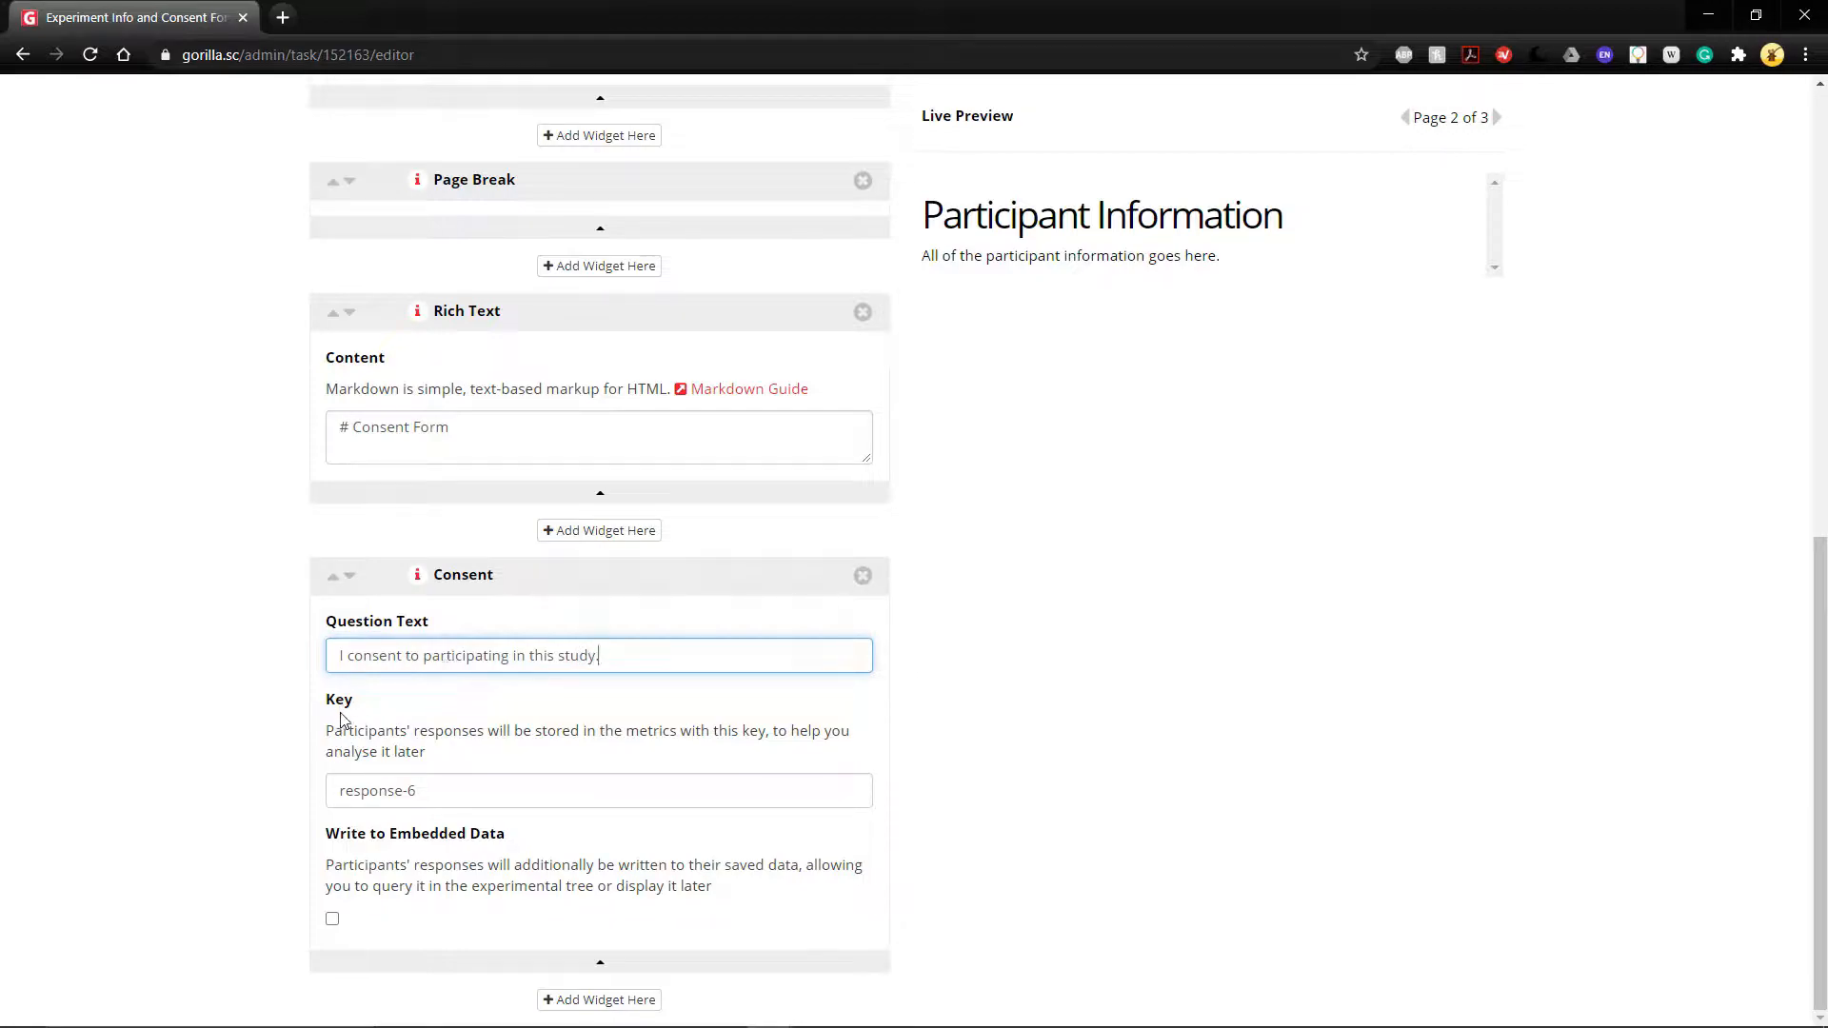
# Set the Consent widget's response key to "consentGiven".
pyautogui.press('Tab')
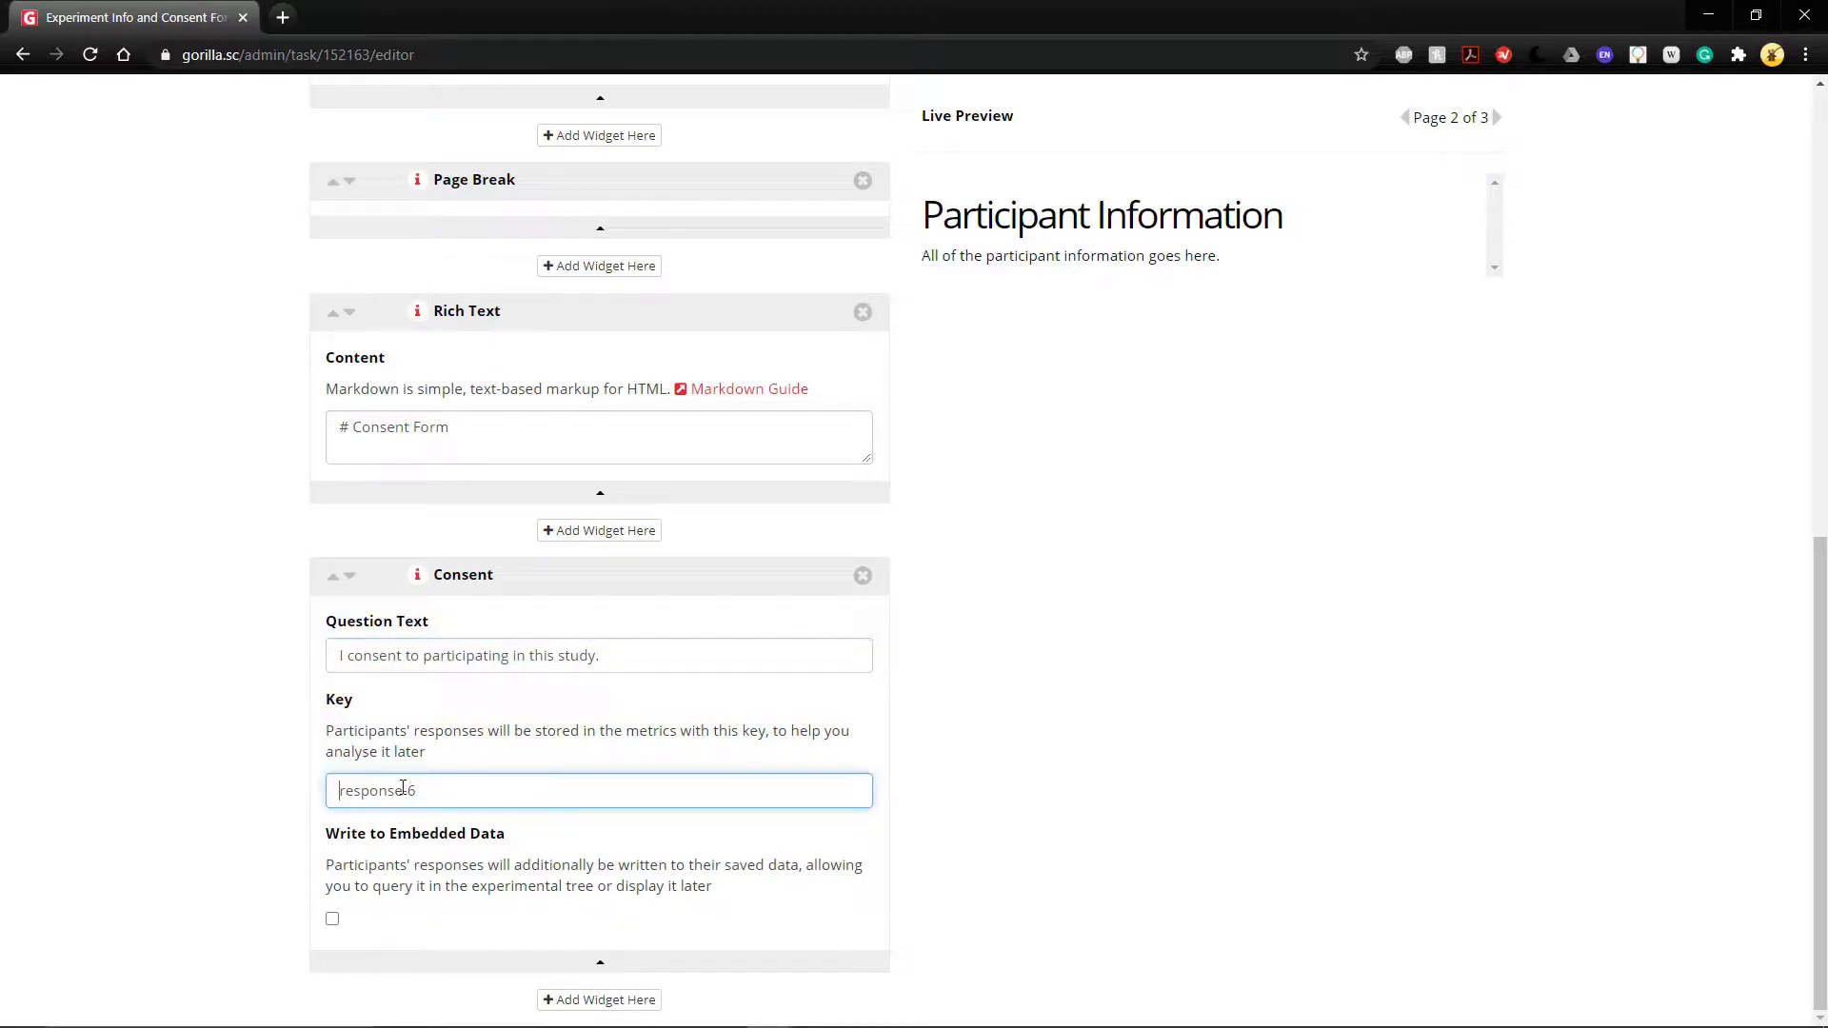
pyautogui.moveTo(457, 794); pyautogui.dragTo(303, 796)
pyautogui.write('consentGiven')
pyautogui.hotkey('ctrl', 'a')
pyautogui.click(1049, 689)
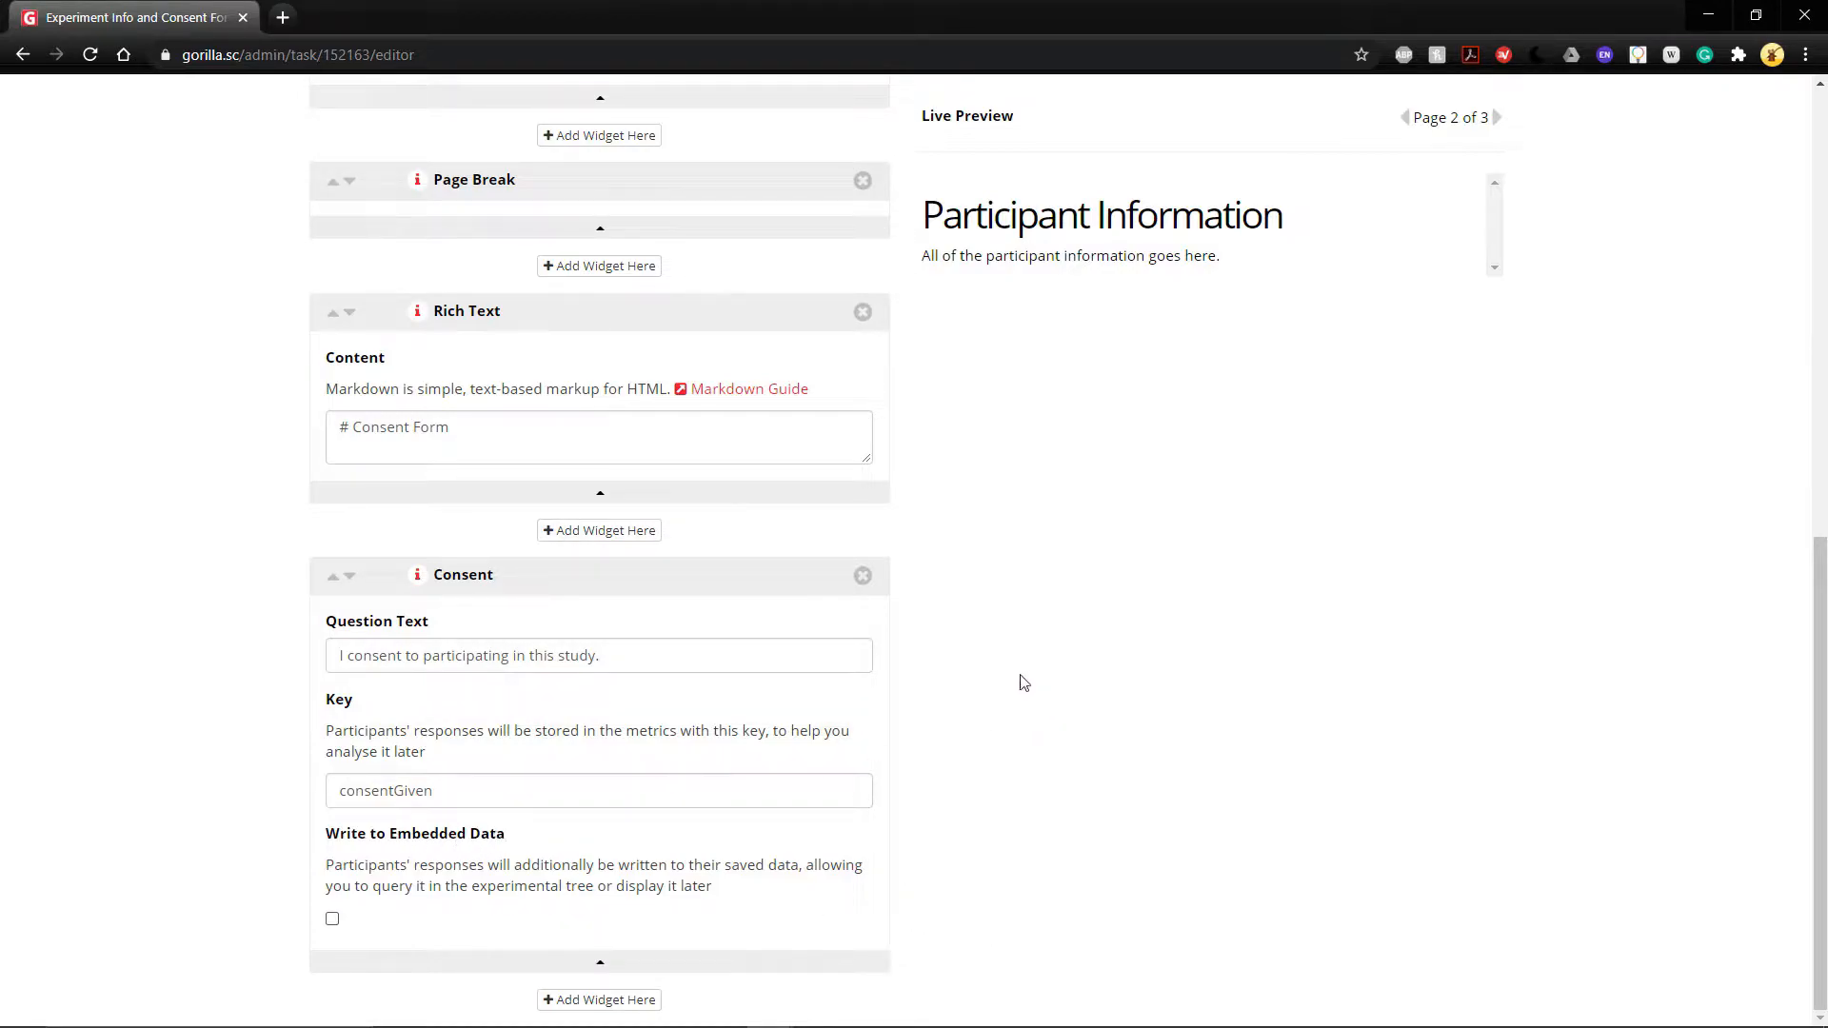
# Add a Page Break widget after the Consent widget.
pyautogui.scroll(2, 1060, 640)
pyautogui.scroll(-2, 1064, 644)
pyautogui.click(624, 1000)
pyautogui.scroll(-2, 910, 845)
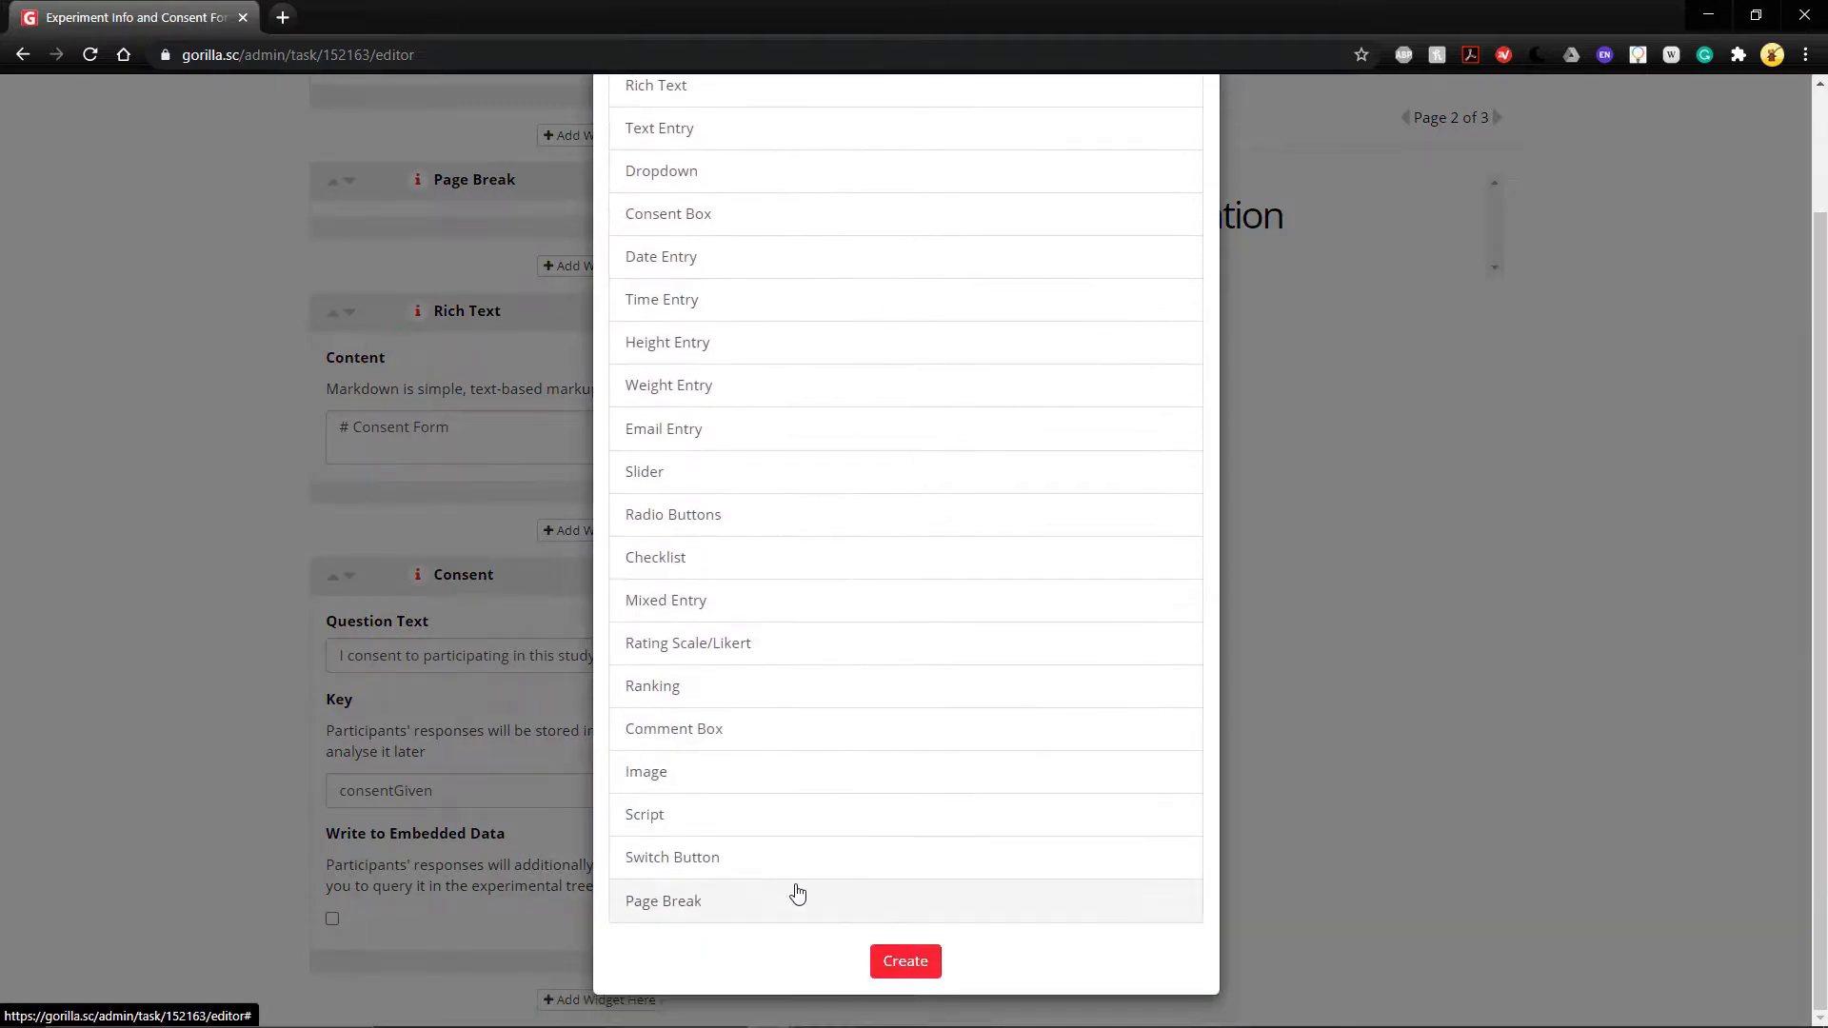
pyautogui.click(775, 910)
pyautogui.click(892, 964)
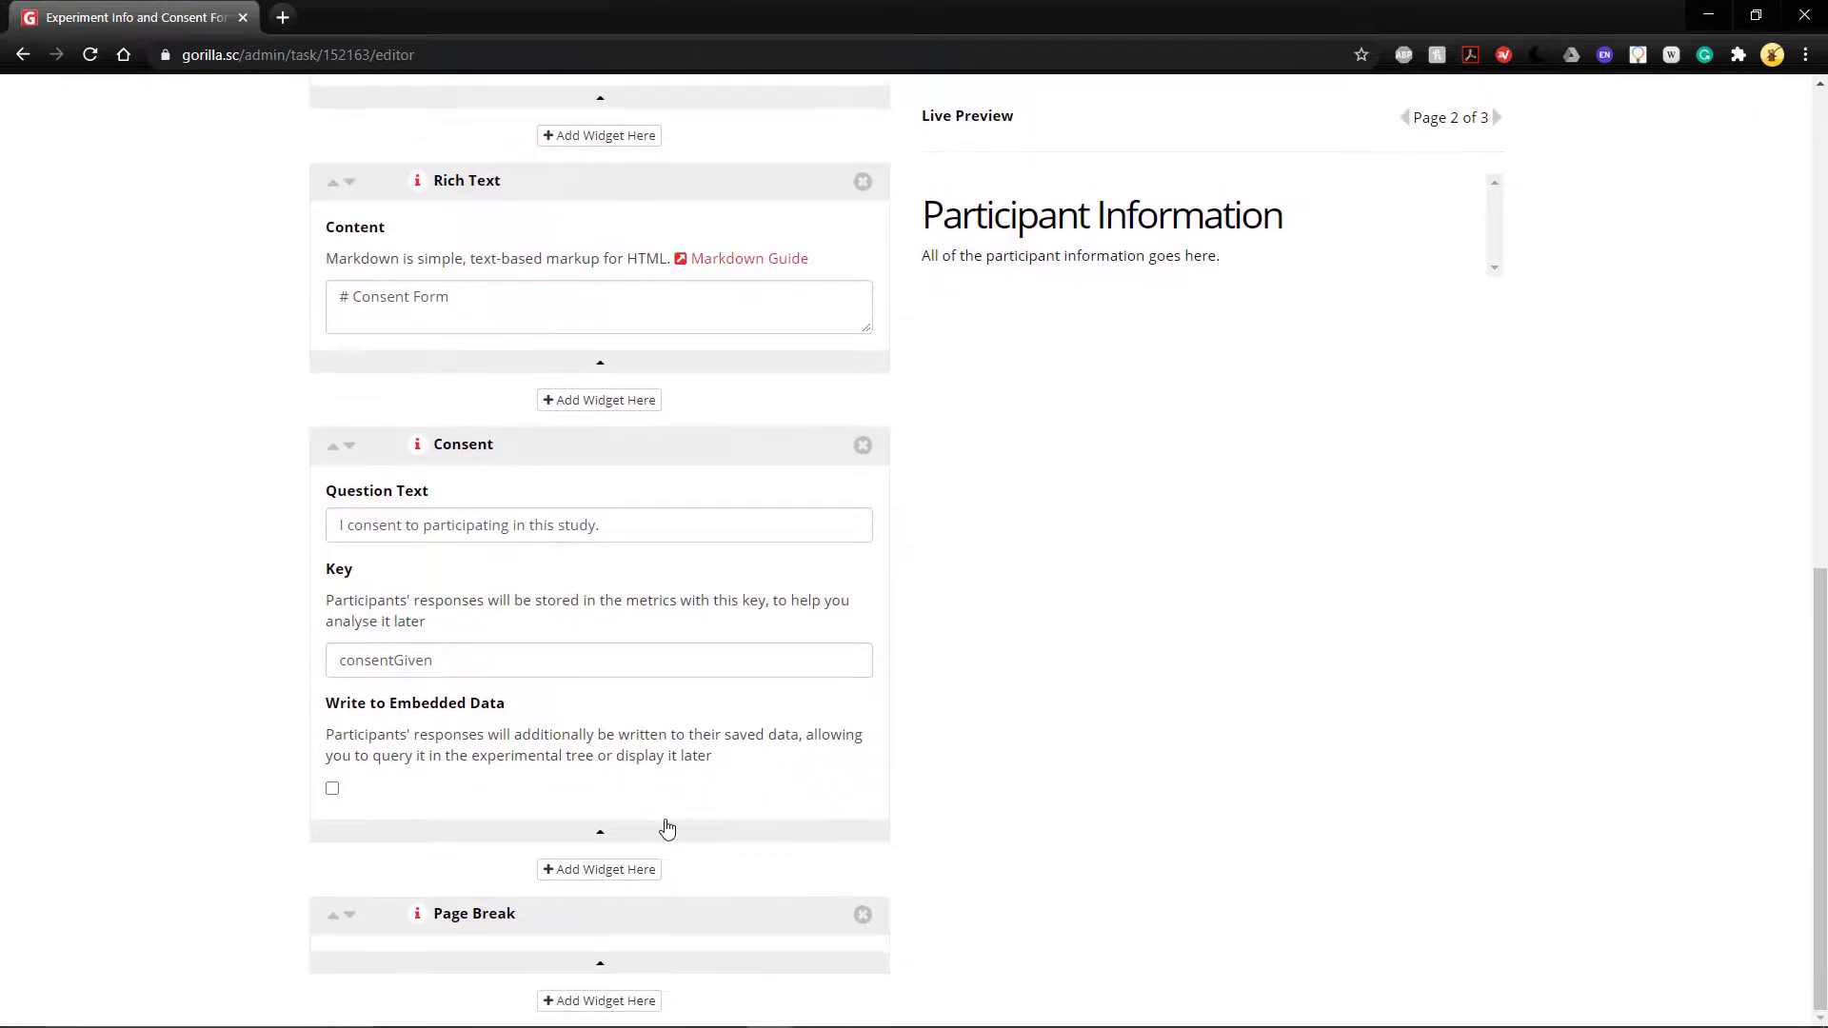
# Add a Rich Text widget after the last page break with the heading "# Cat or Dog Categorisation Experiment".
pyautogui.click(623, 1002)
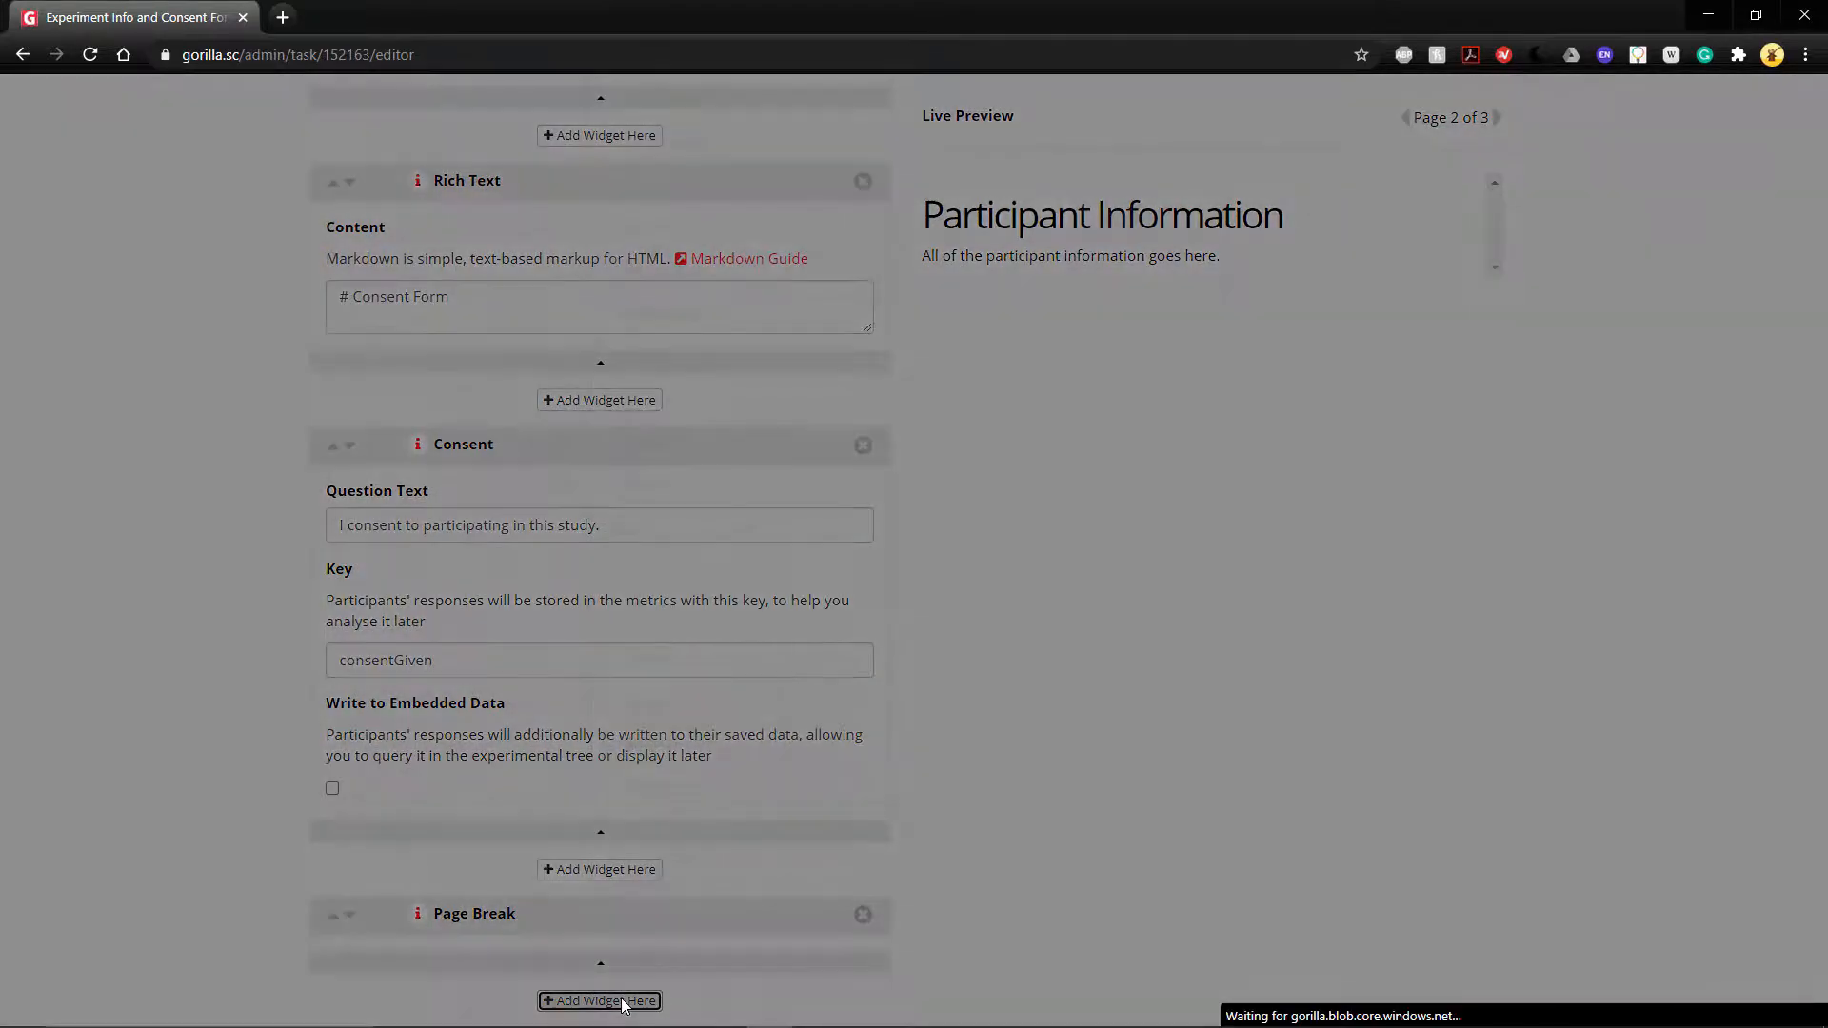
pyautogui.click(683, 247)
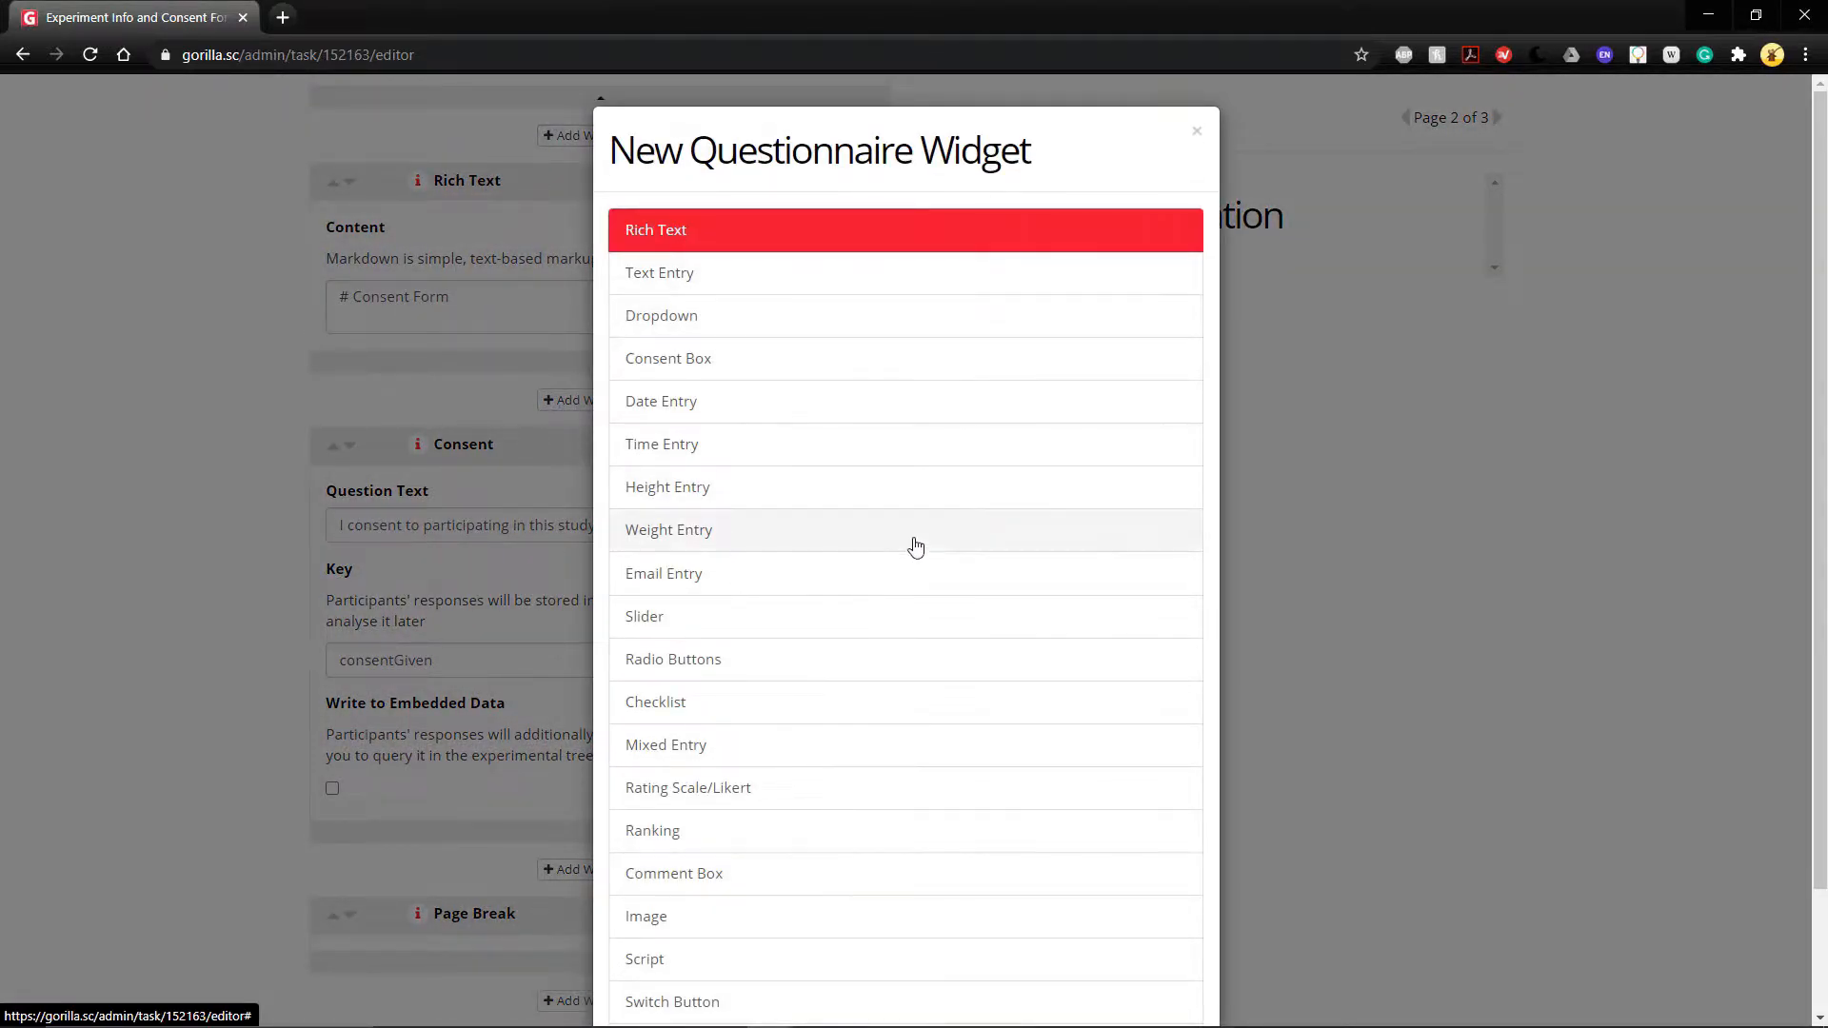
pyautogui.scroll(-2, 914, 572)
pyautogui.click(906, 962)
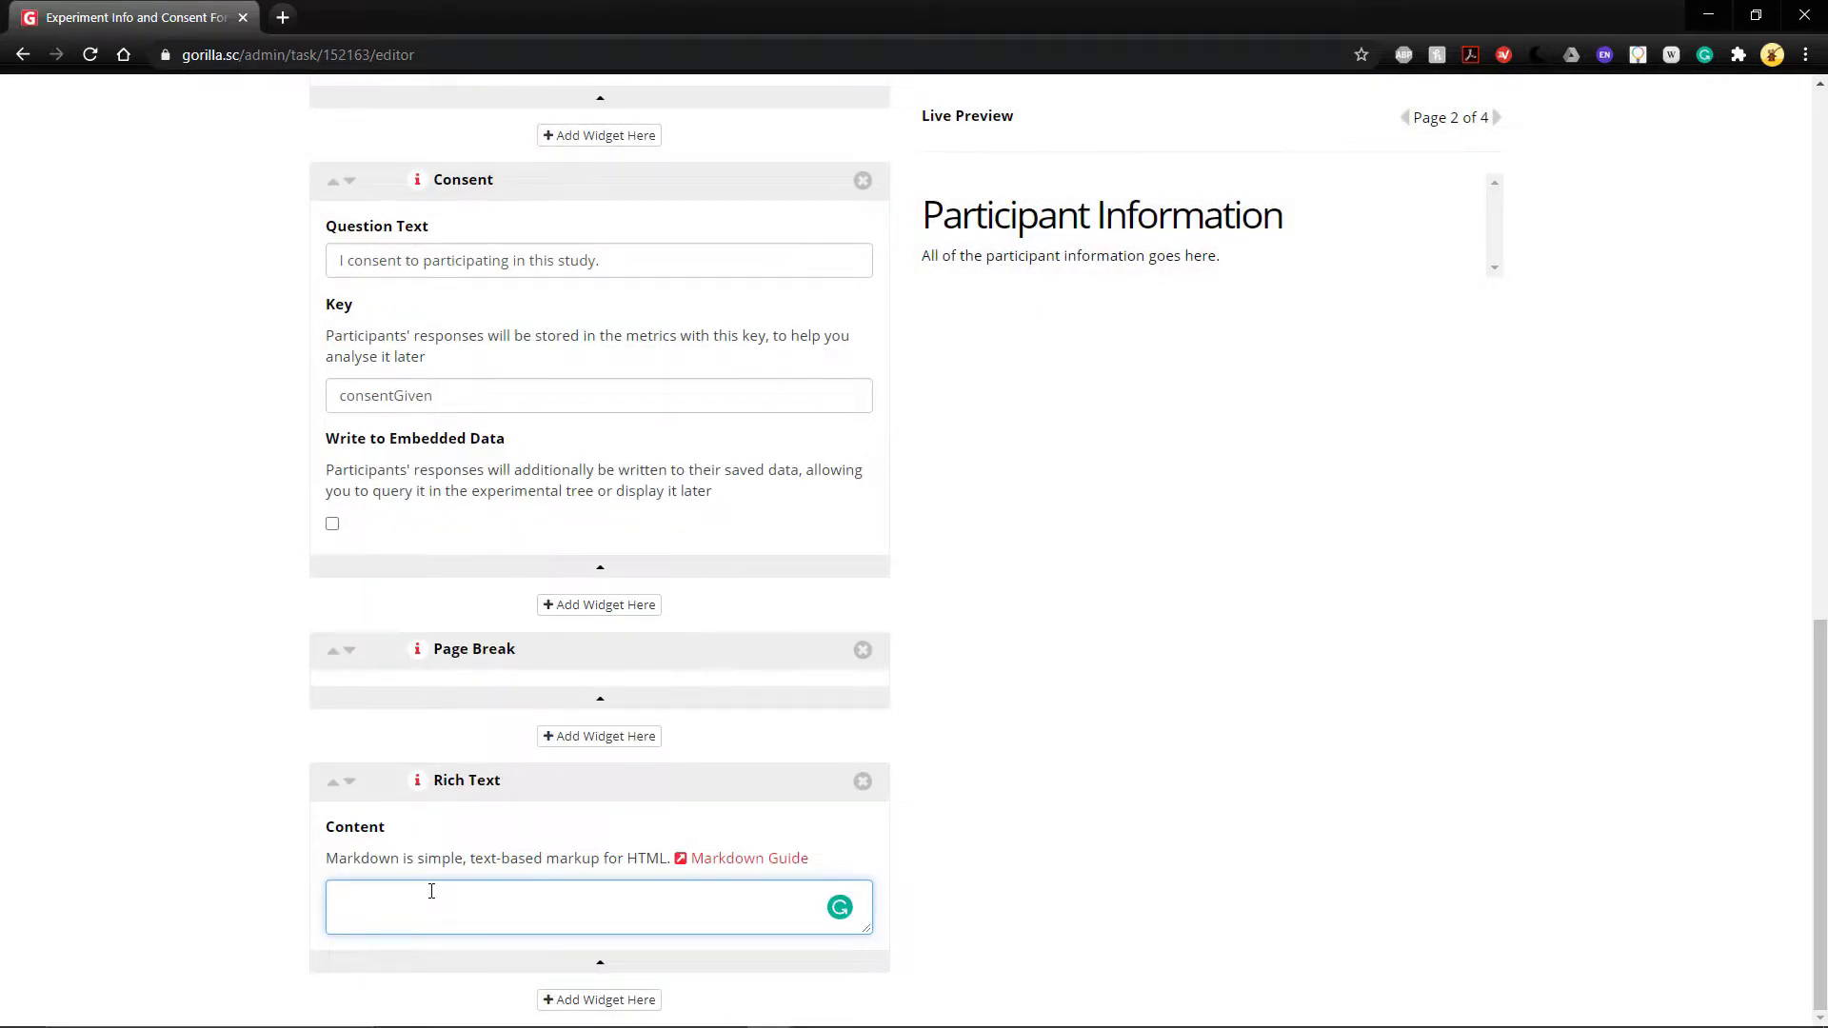
pyautogui.write('# Cat or Dog Categorisation Epxperiment')
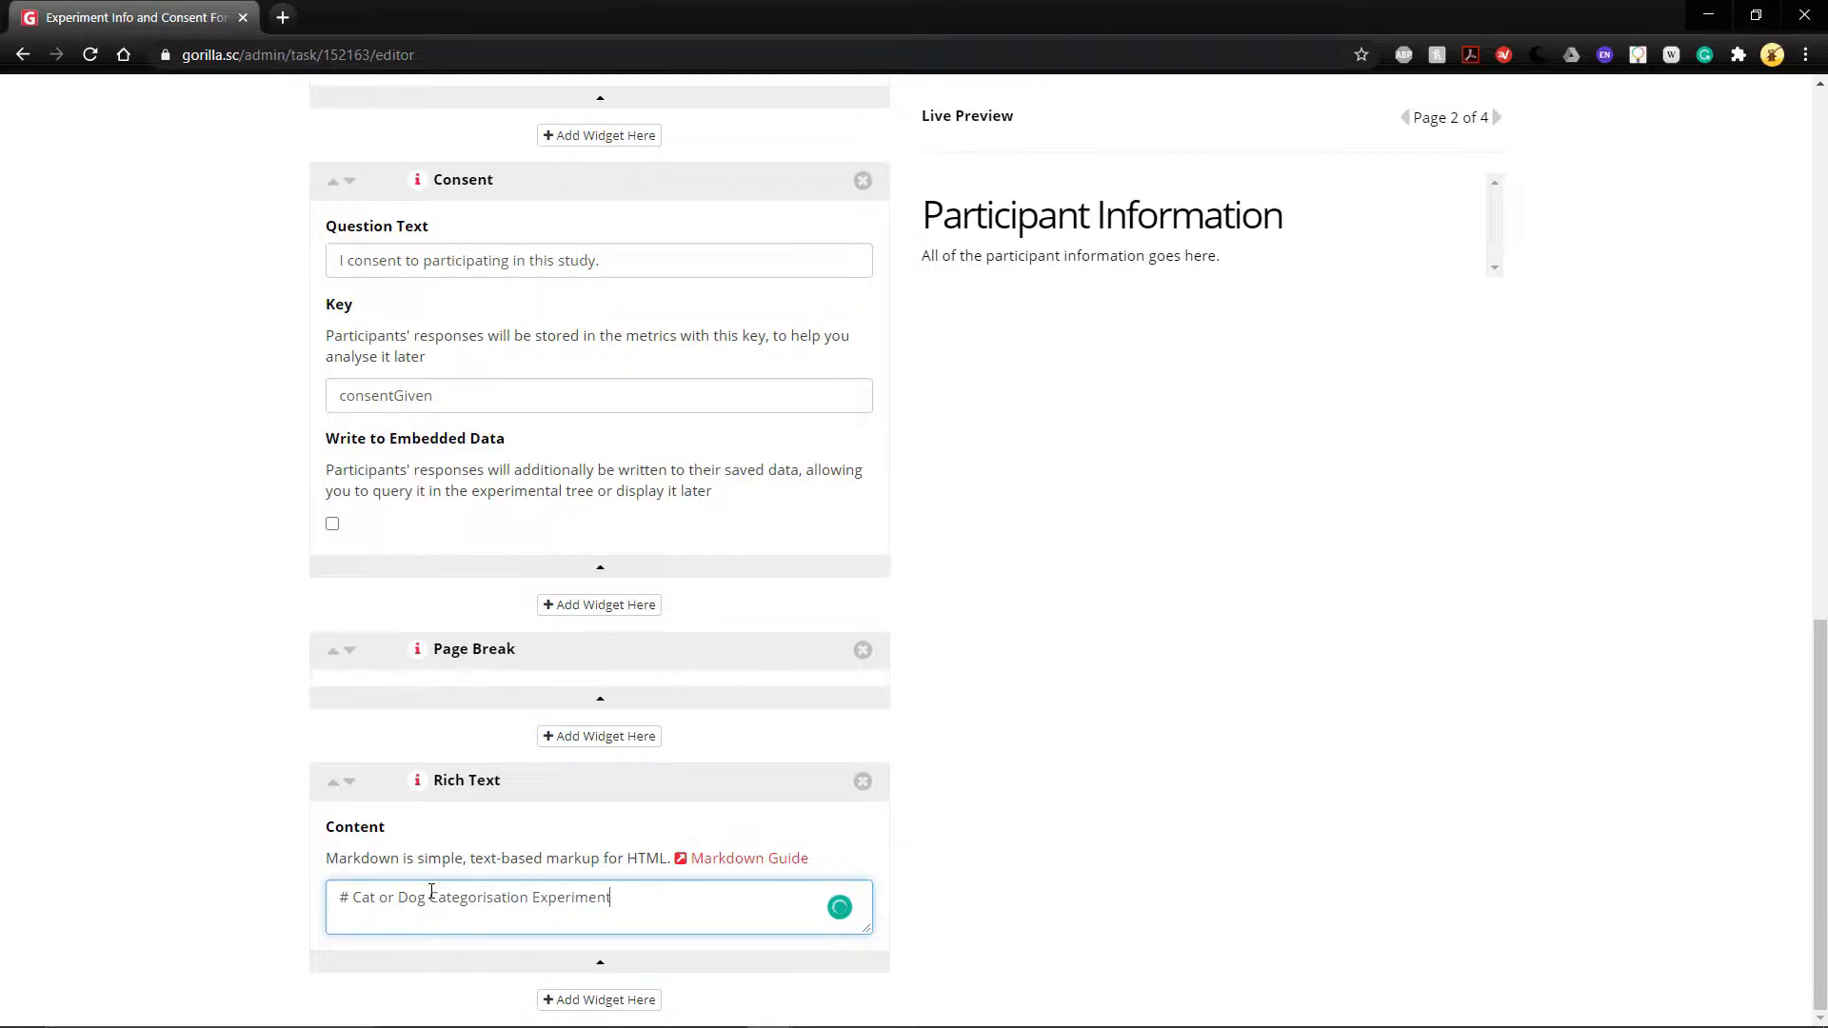
pyautogui.press('Return')
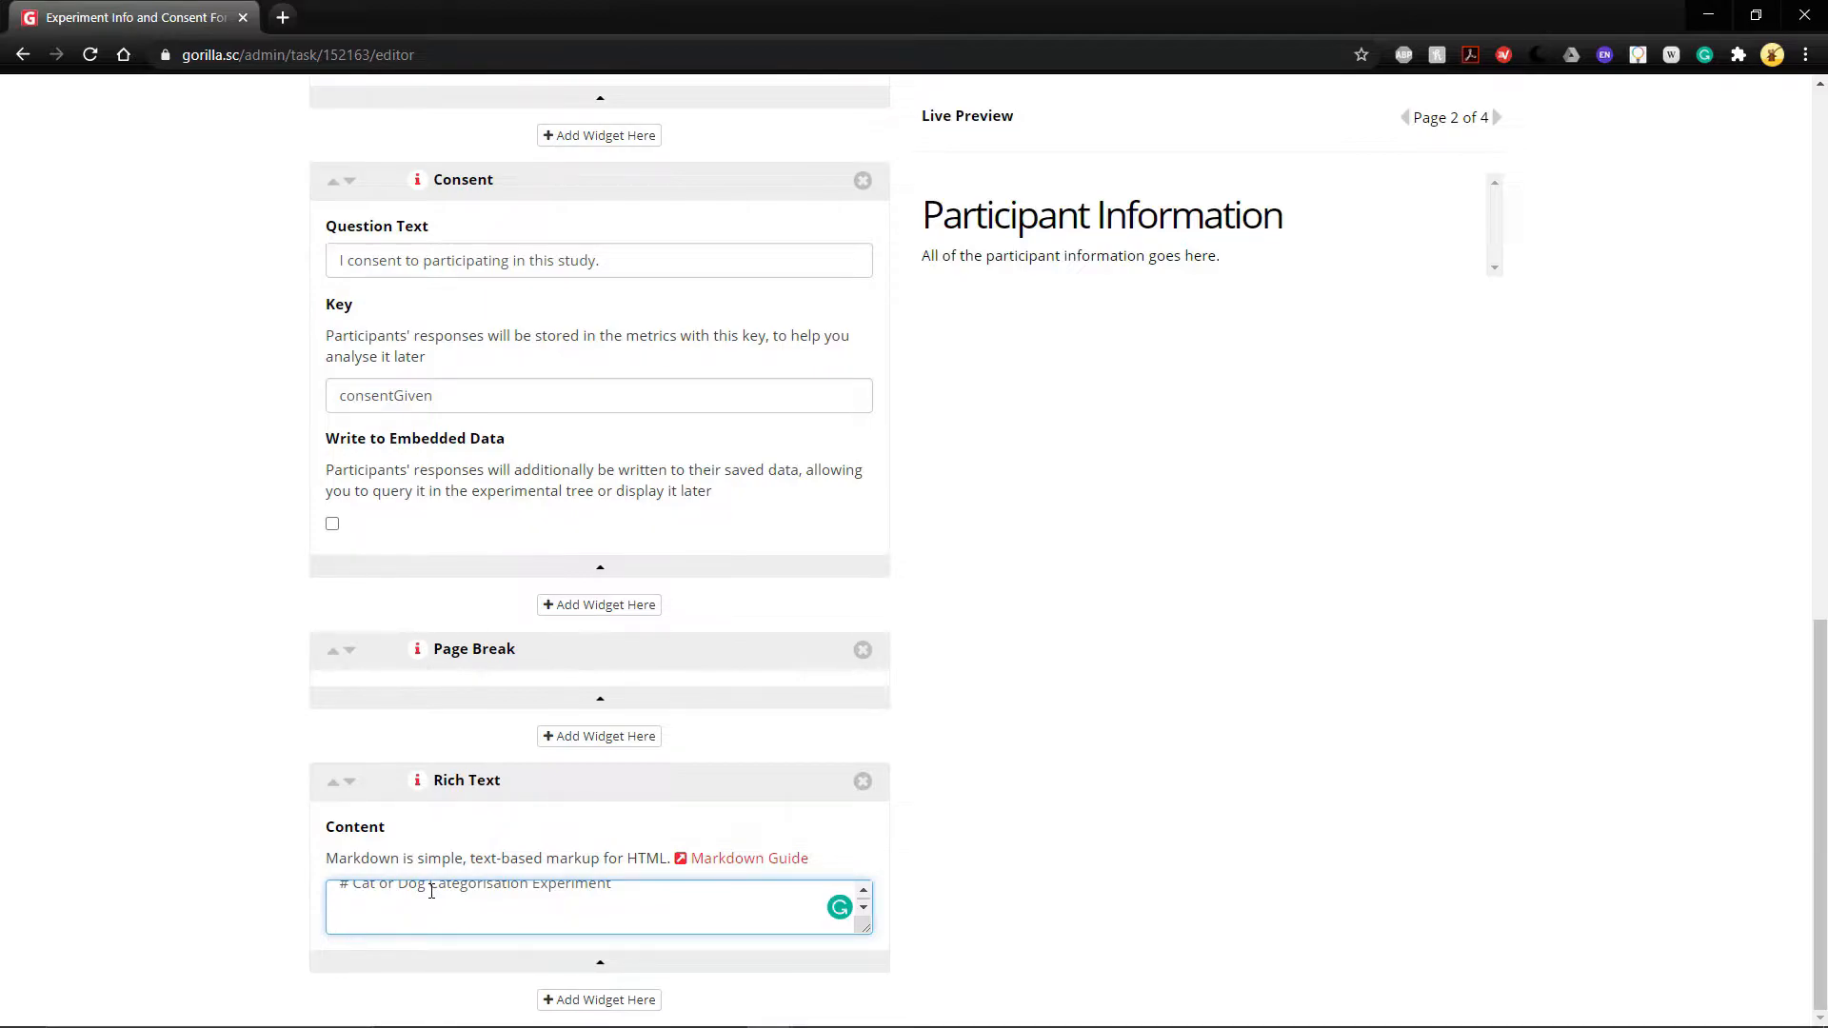
# Below the categorisation heading, enter the separate paragraphs "If you see a dog, press "A"." and "If you see a cat, press "L".".
pyautogui.write('If you see a dog, press "A".')
pyautogui.press('Return')
pyautogui.press('Return')
pyautogui.write('If you se')
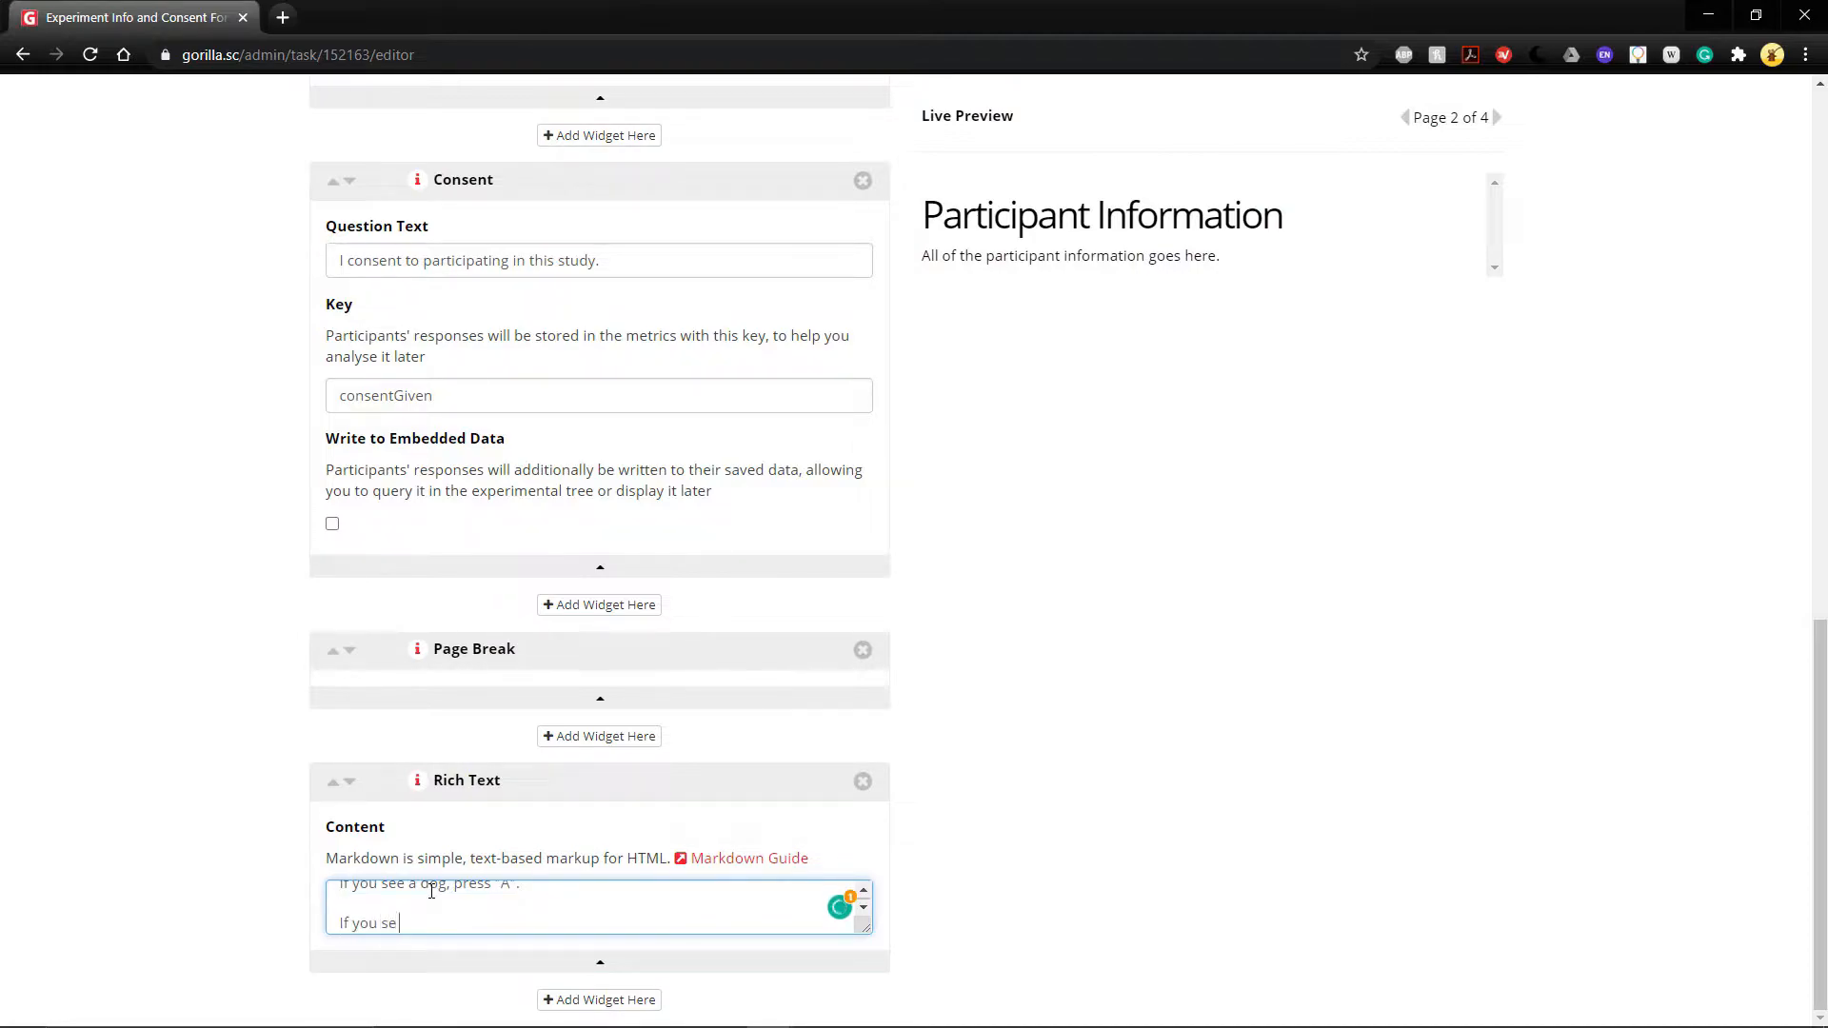
pyautogui.write('e a cat, press "L".')
pyautogui.press('Return')
pyautogui.press('Return')
pyautogui.press('BackSpace')
pyautogui.press('BackSpace')
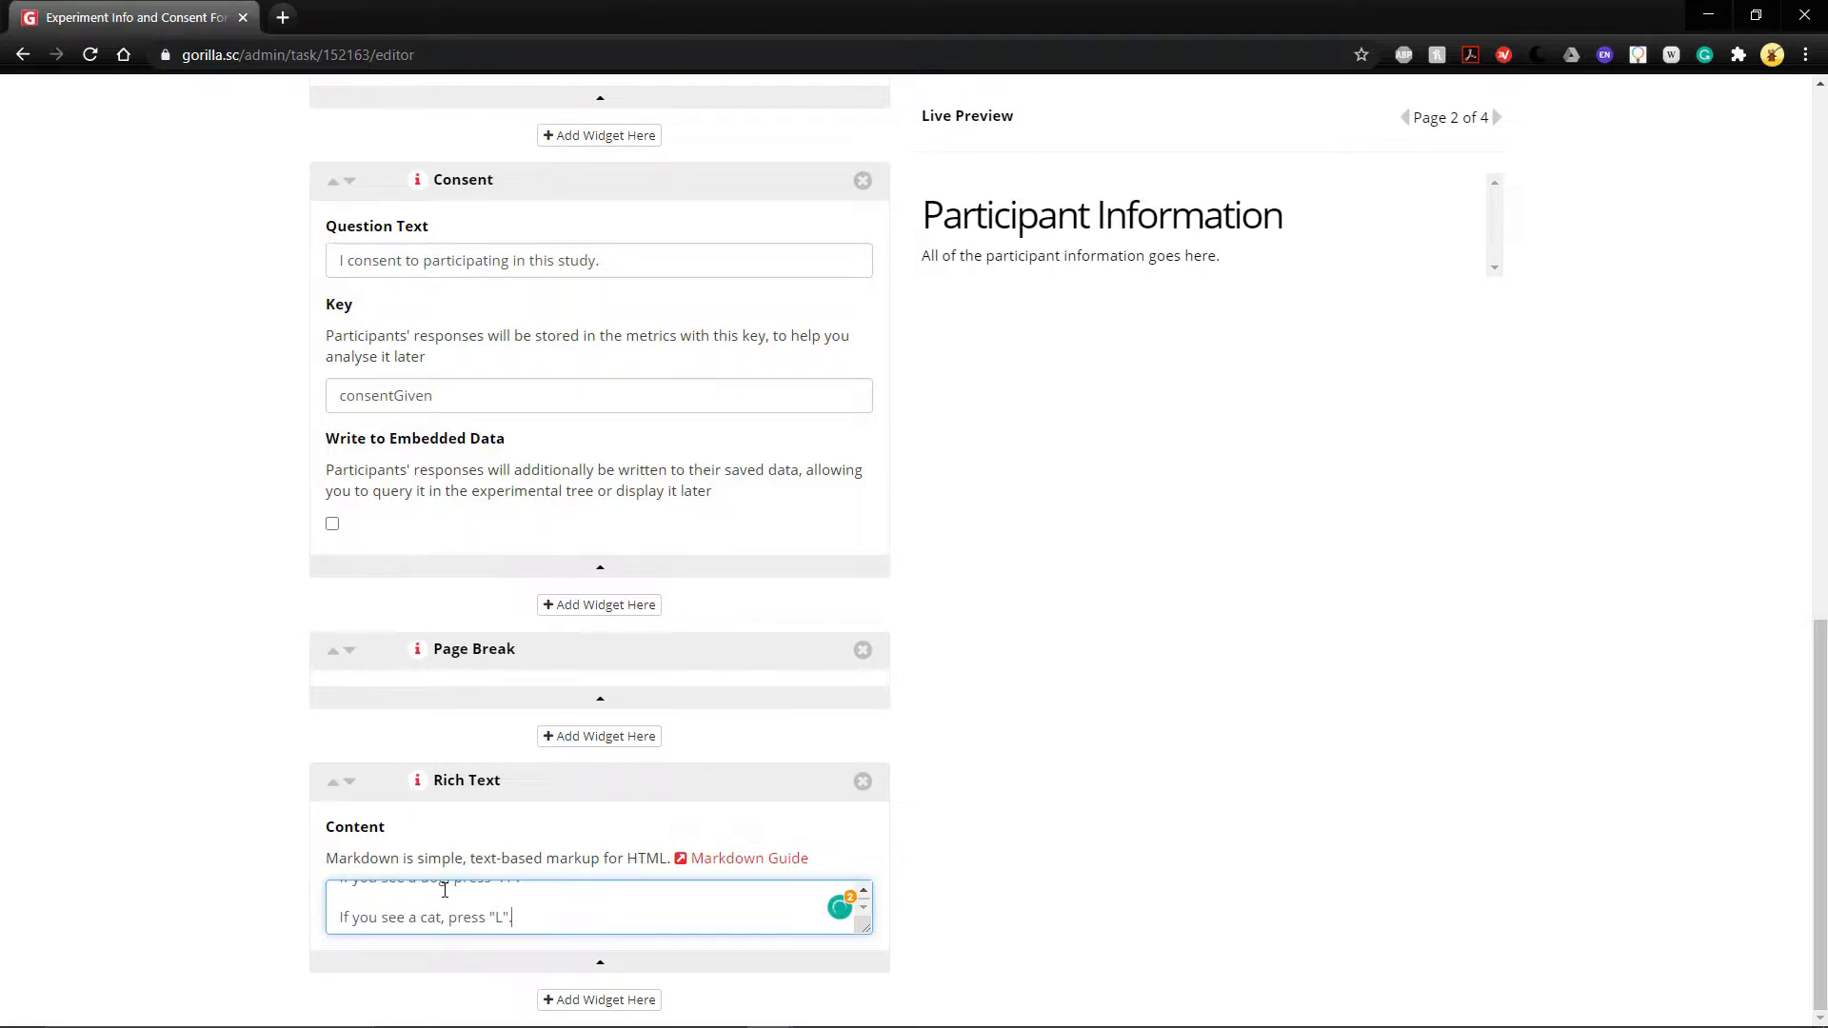
# Review pages 3 and 4 of the questionnaire in the live preview, checking the consent form and the categorisation instructions.
pyautogui.scroll(3, 1048, 751)
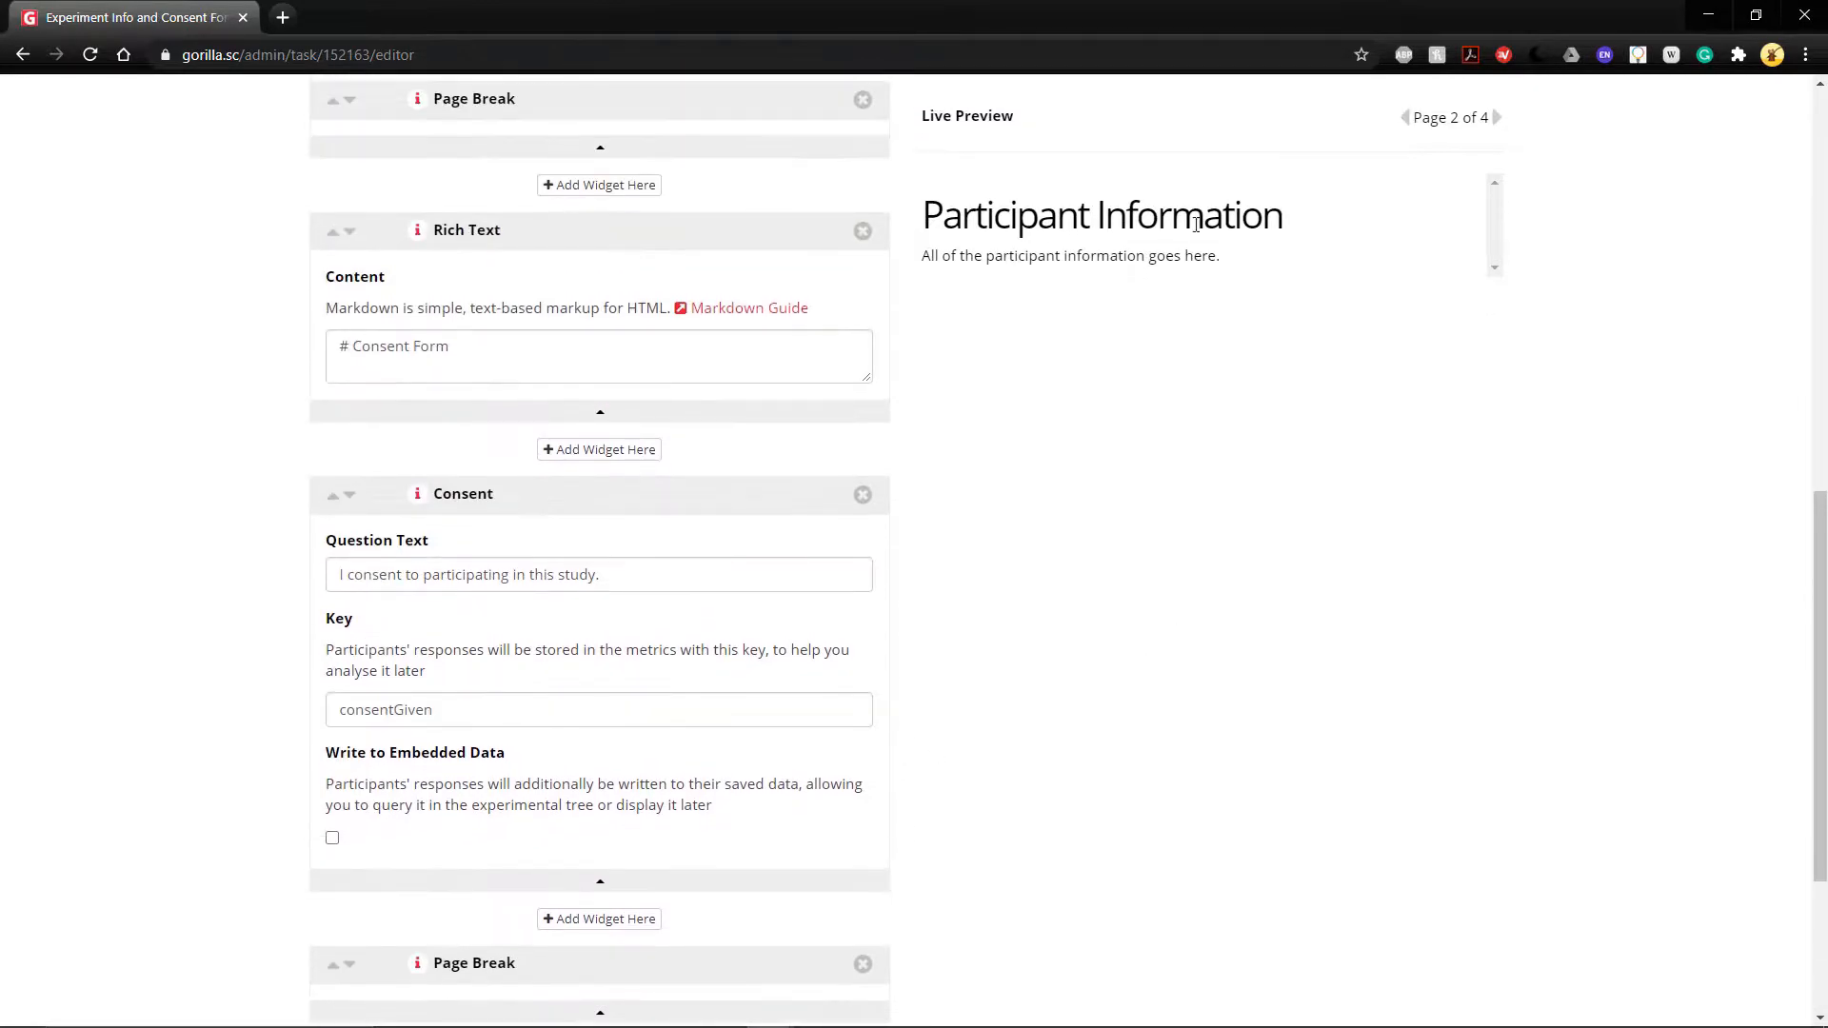
pyautogui.click(1497, 119)
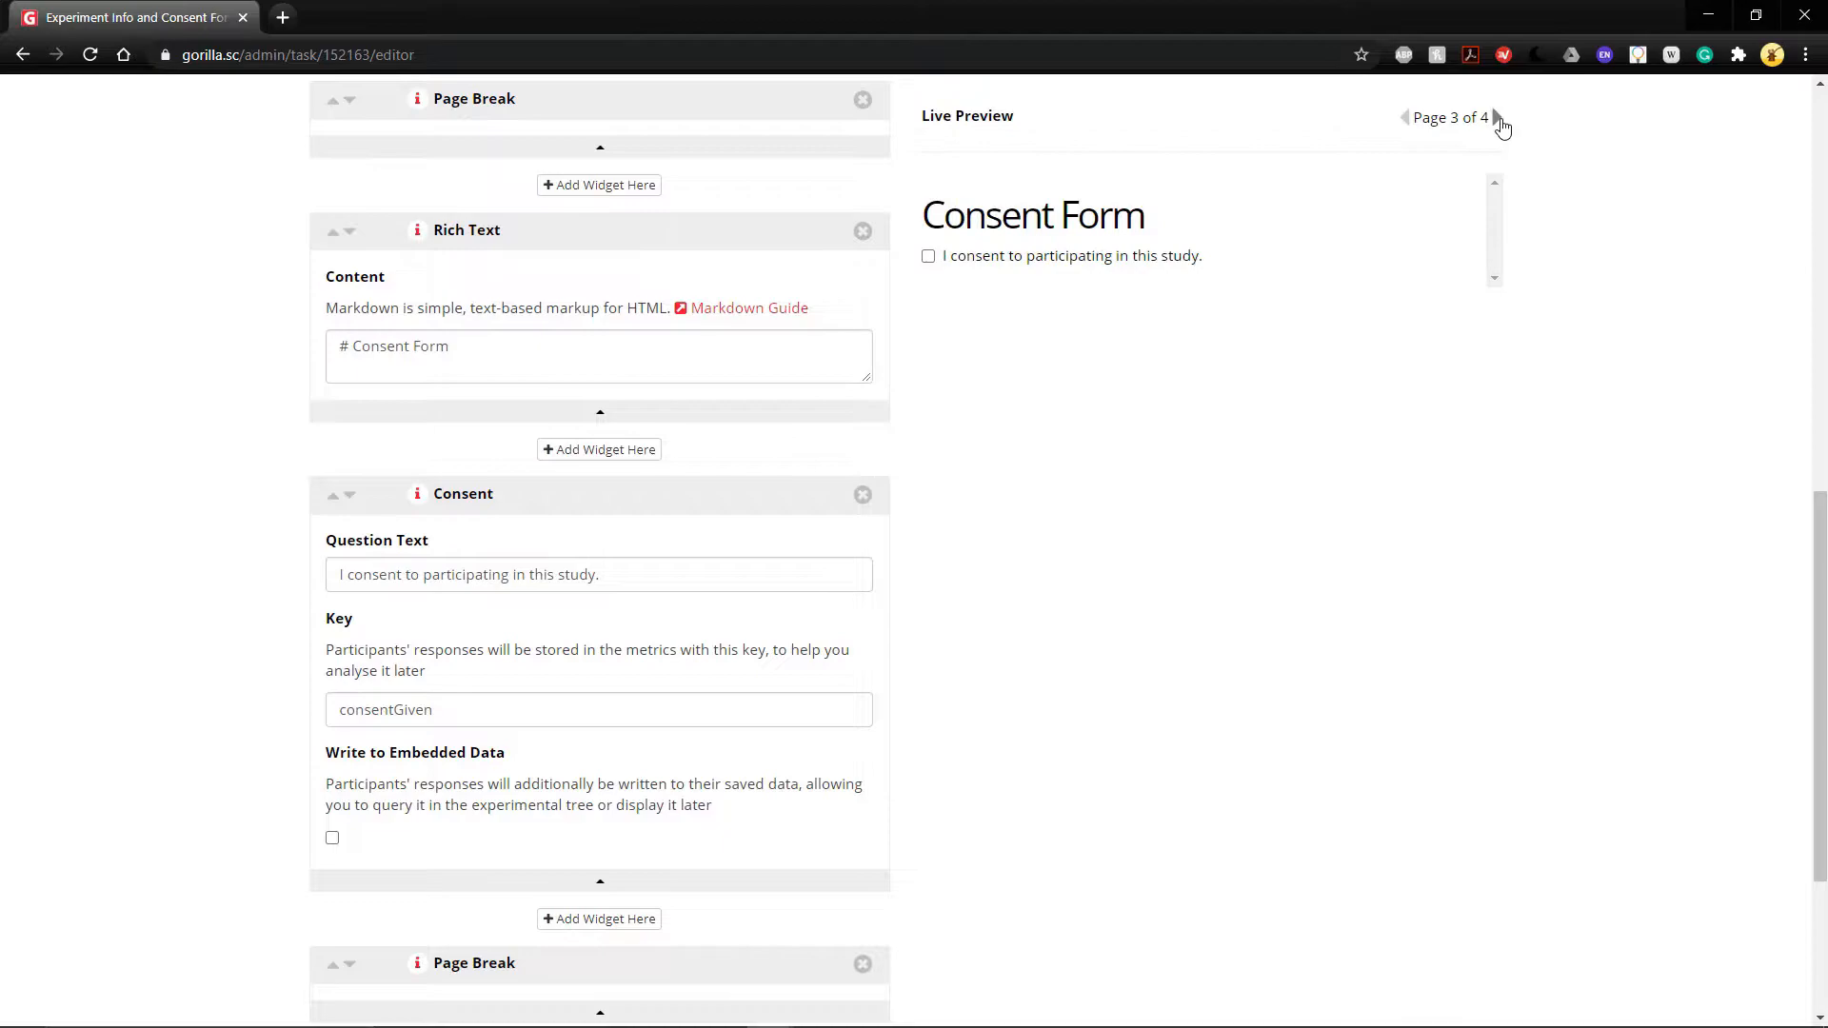
pyautogui.click(1498, 118)
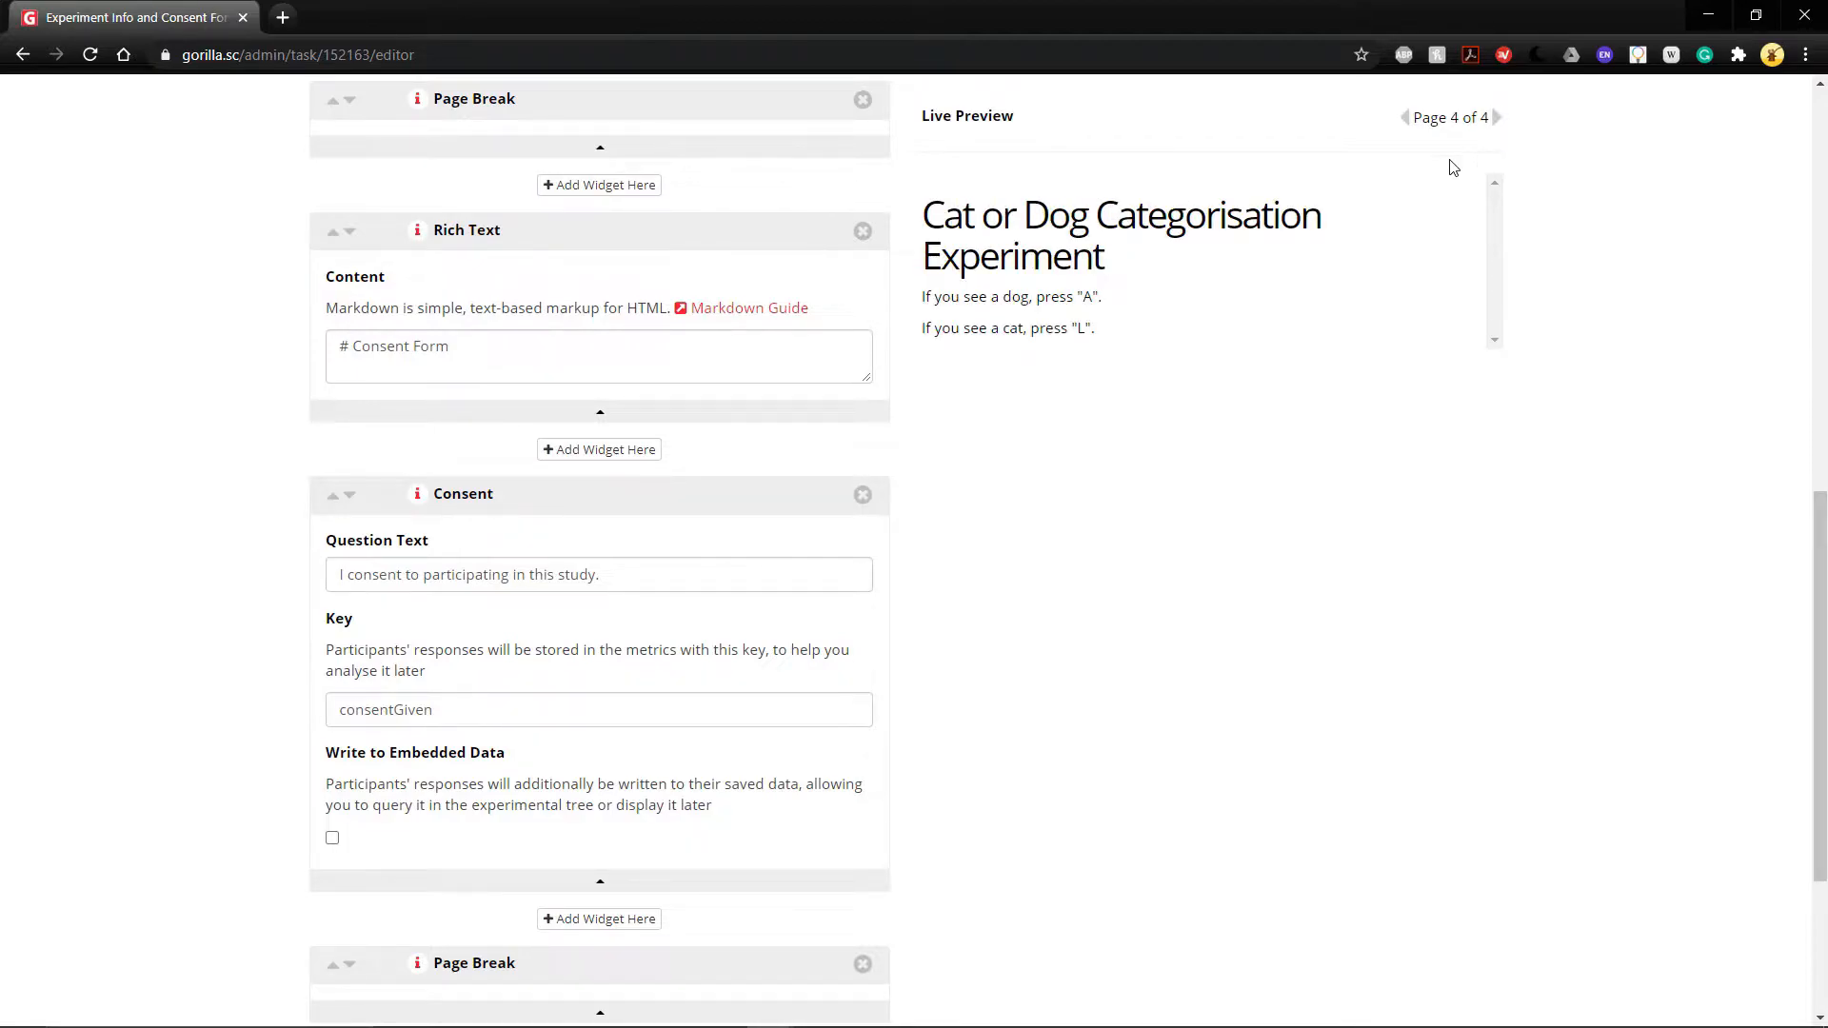
pyautogui.moveTo(929, 215); pyautogui.dragTo(1190, 236)
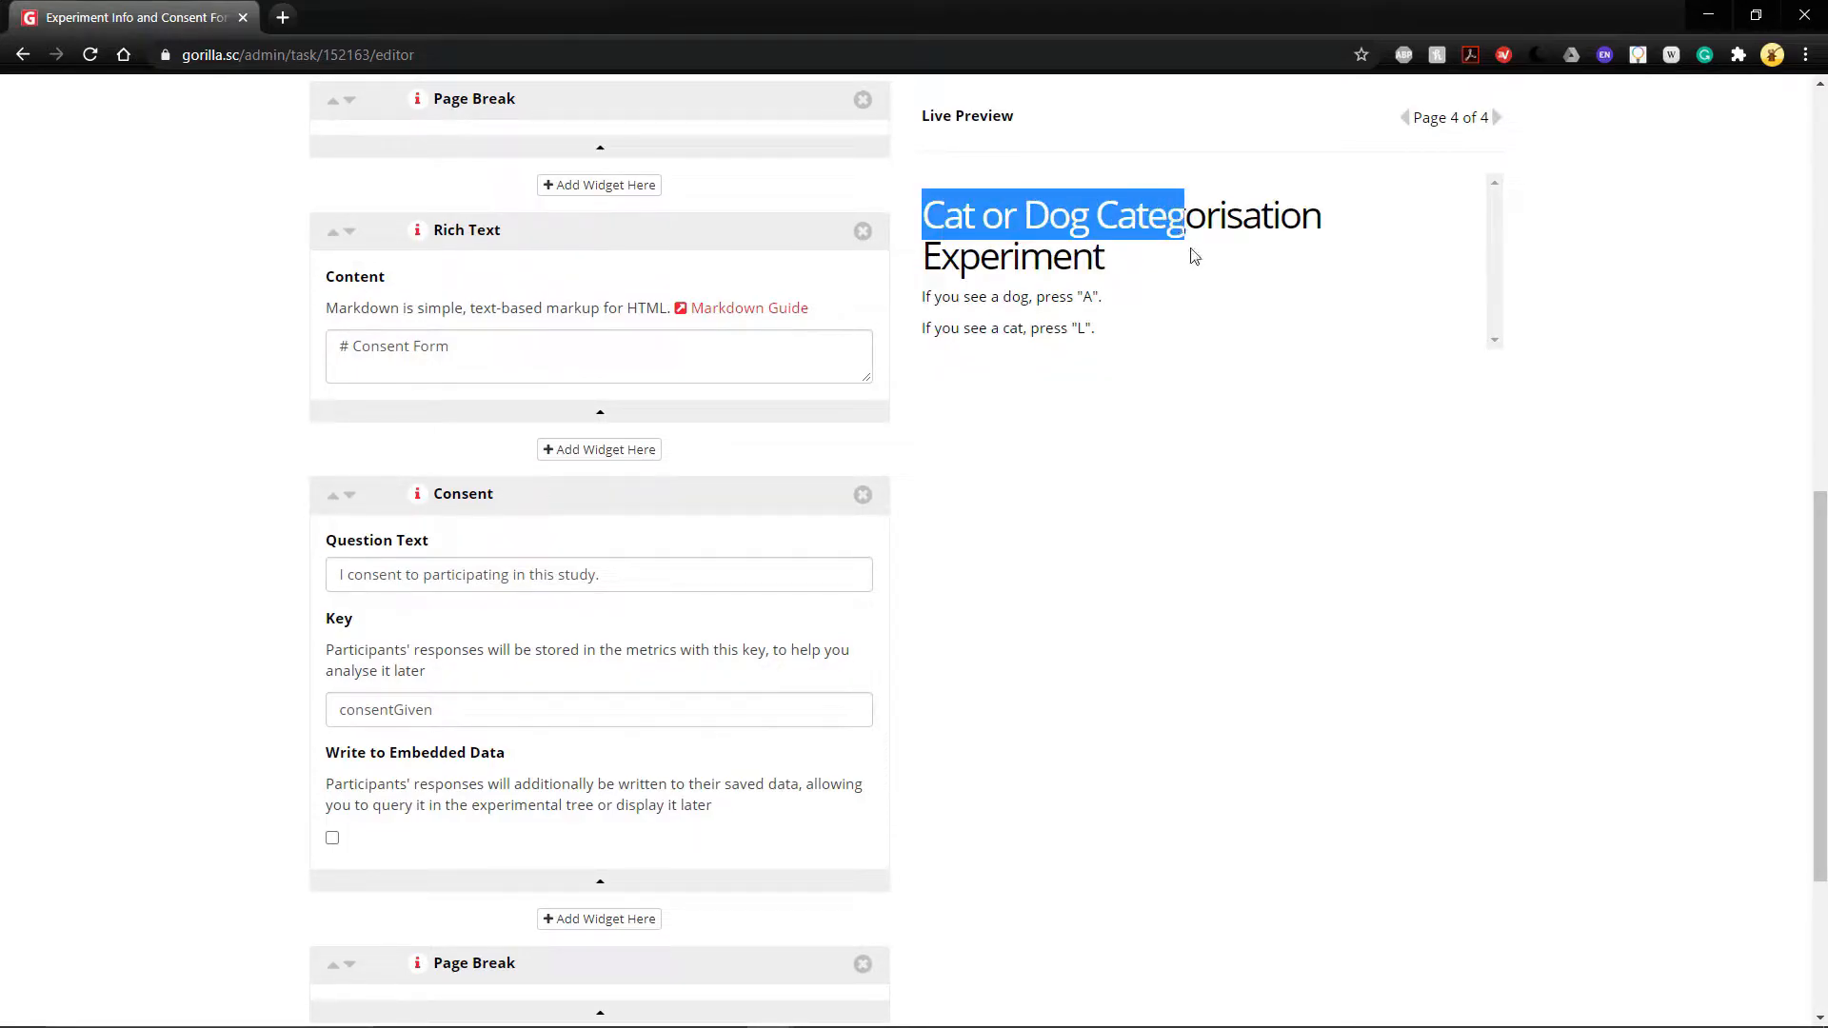
pyautogui.moveTo(933, 293); pyautogui.dragTo(1086, 303)
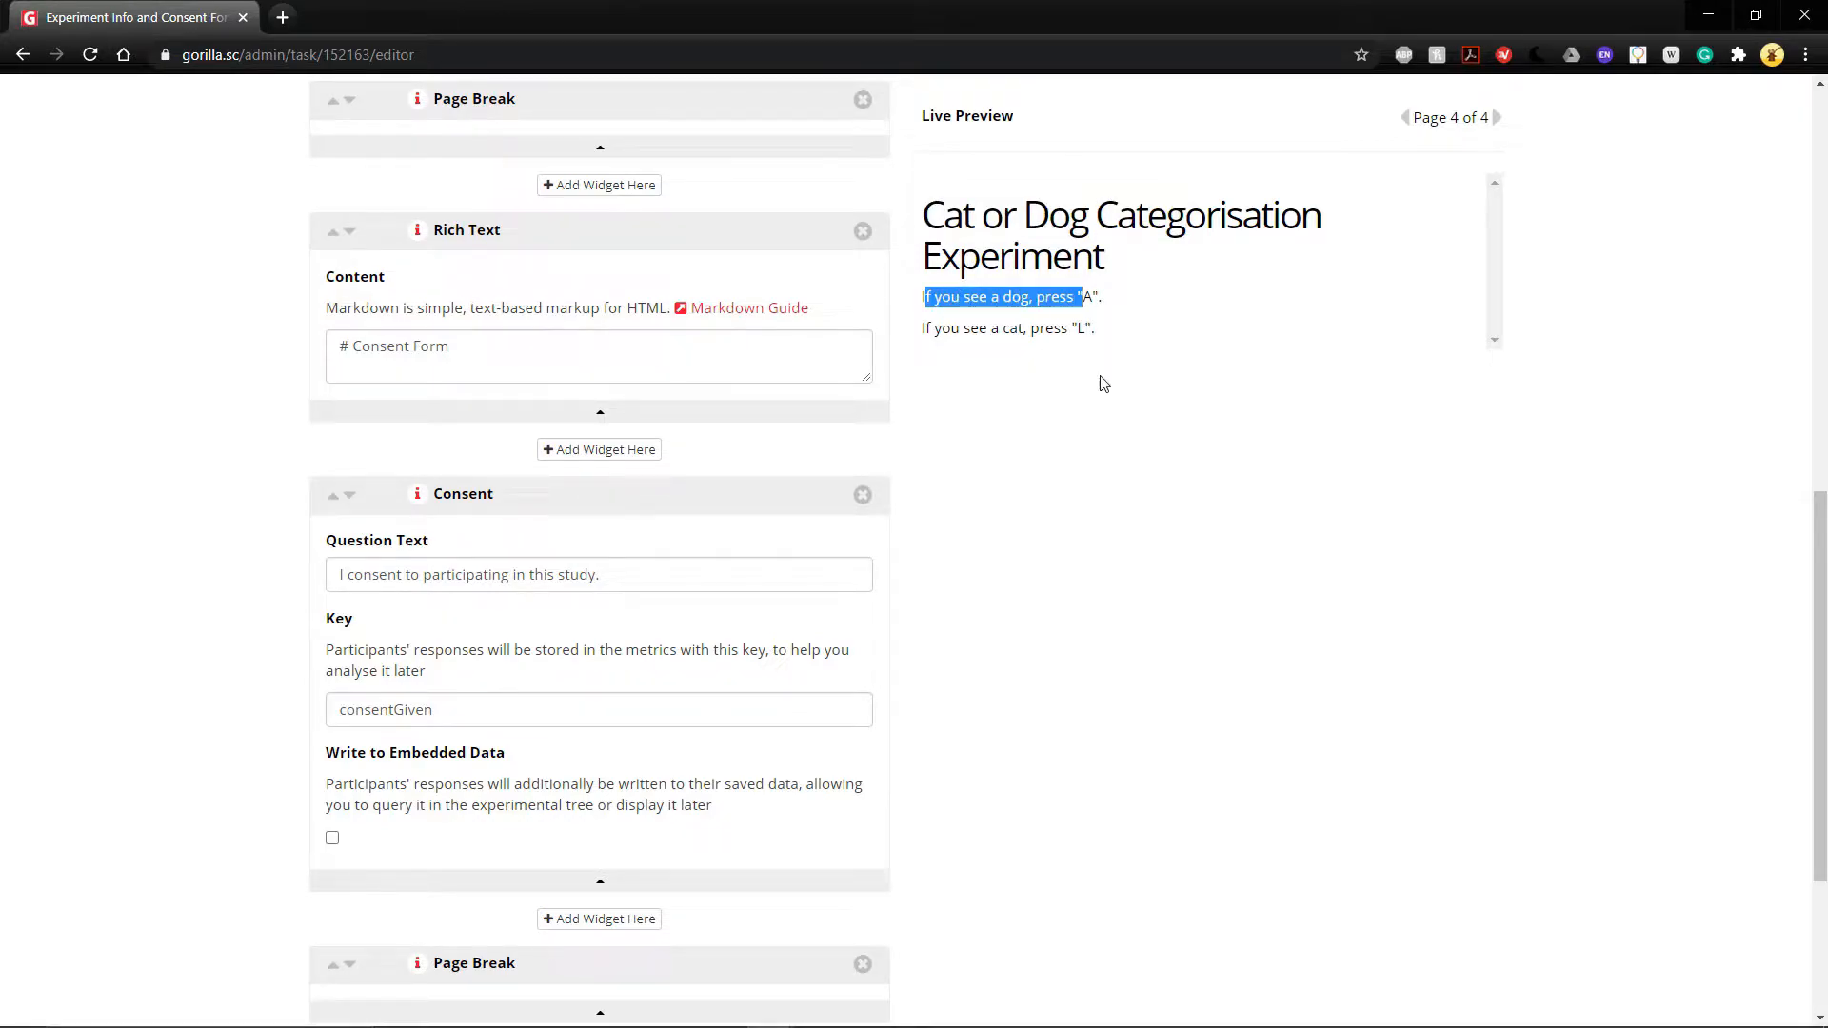
pyautogui.click(1091, 303)
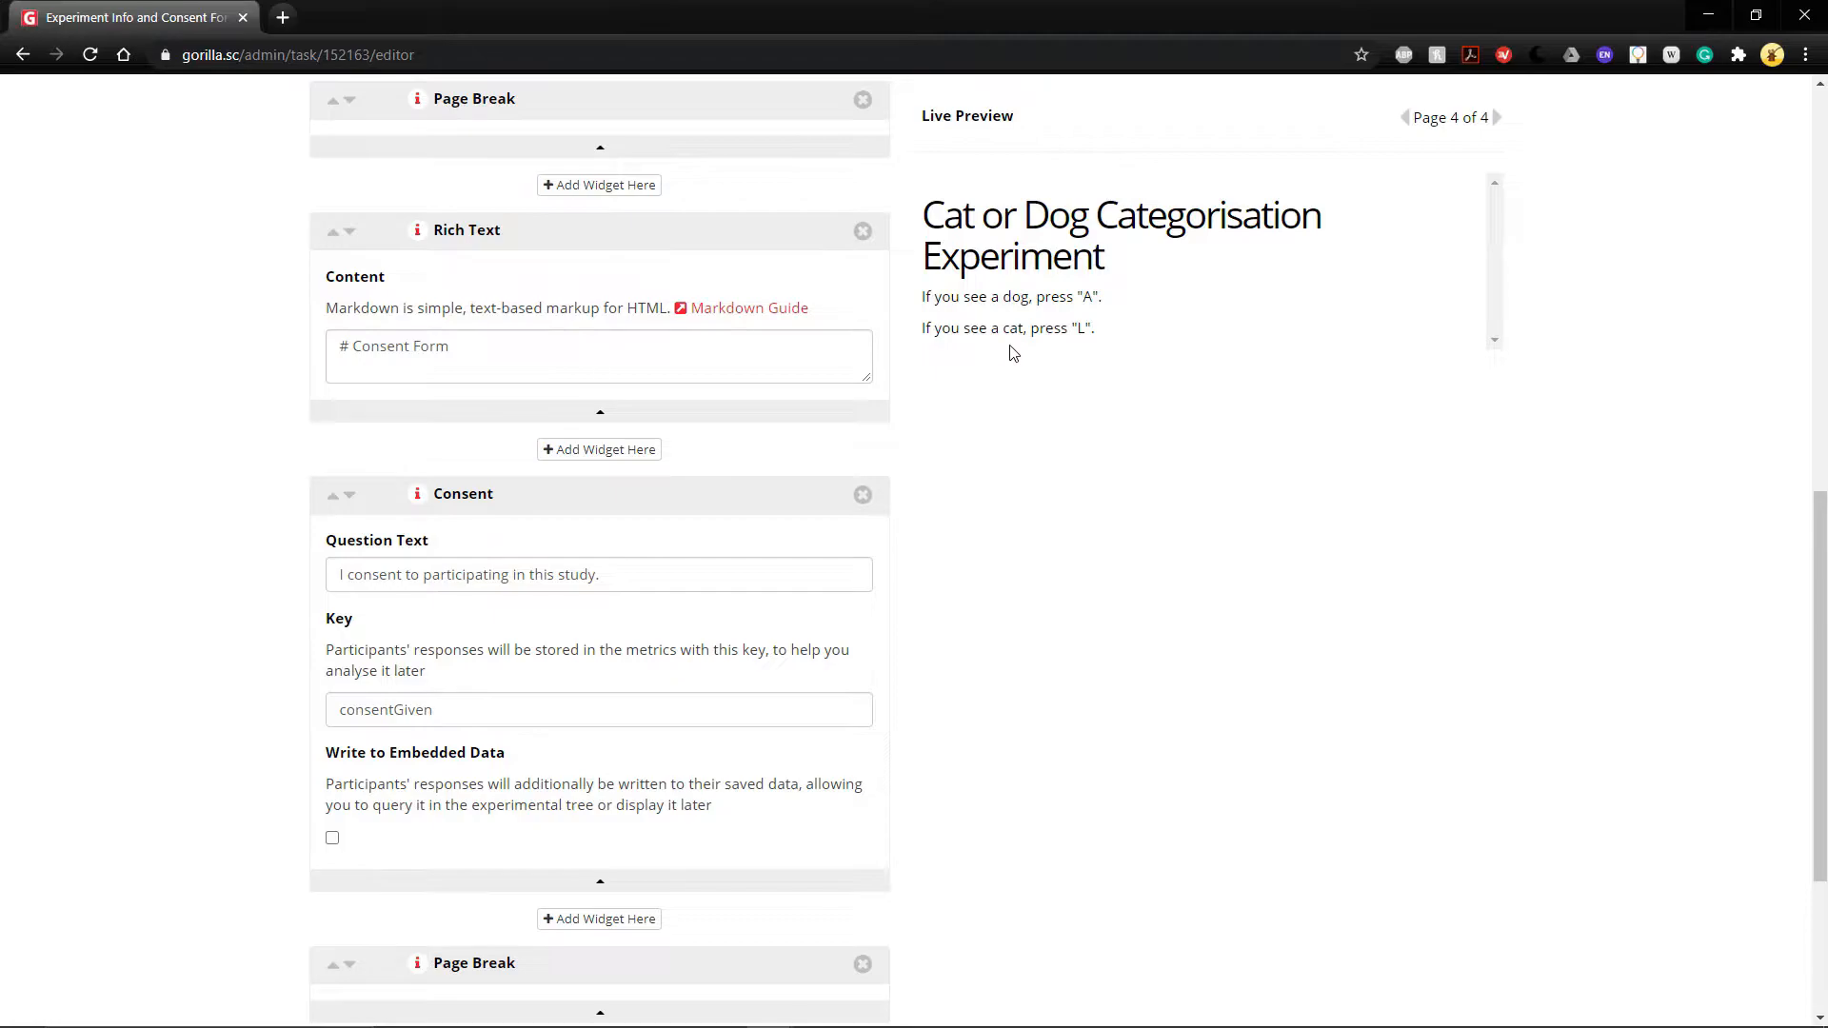
pyautogui.scroll(-3, 995, 571)
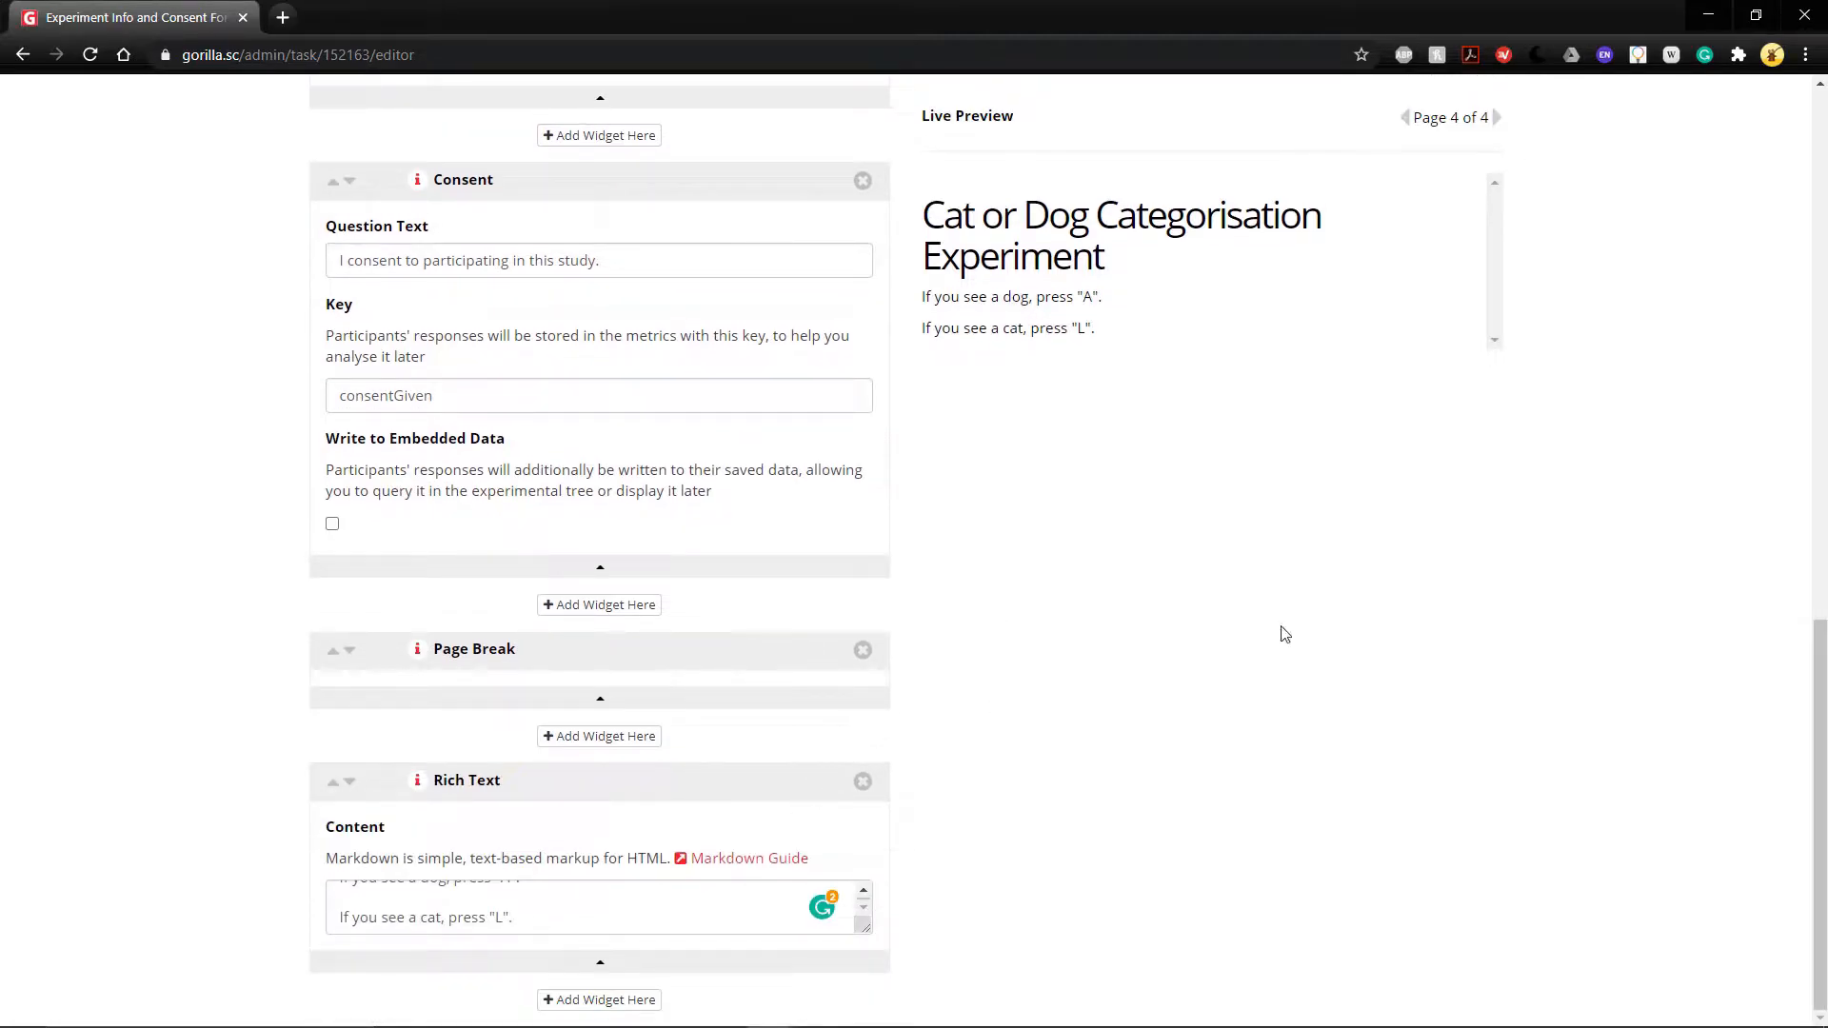
# Commit version 1 of the questionnaire with the description "experiment information and consent complete".
pyautogui.scroll(12, 1200, 645)
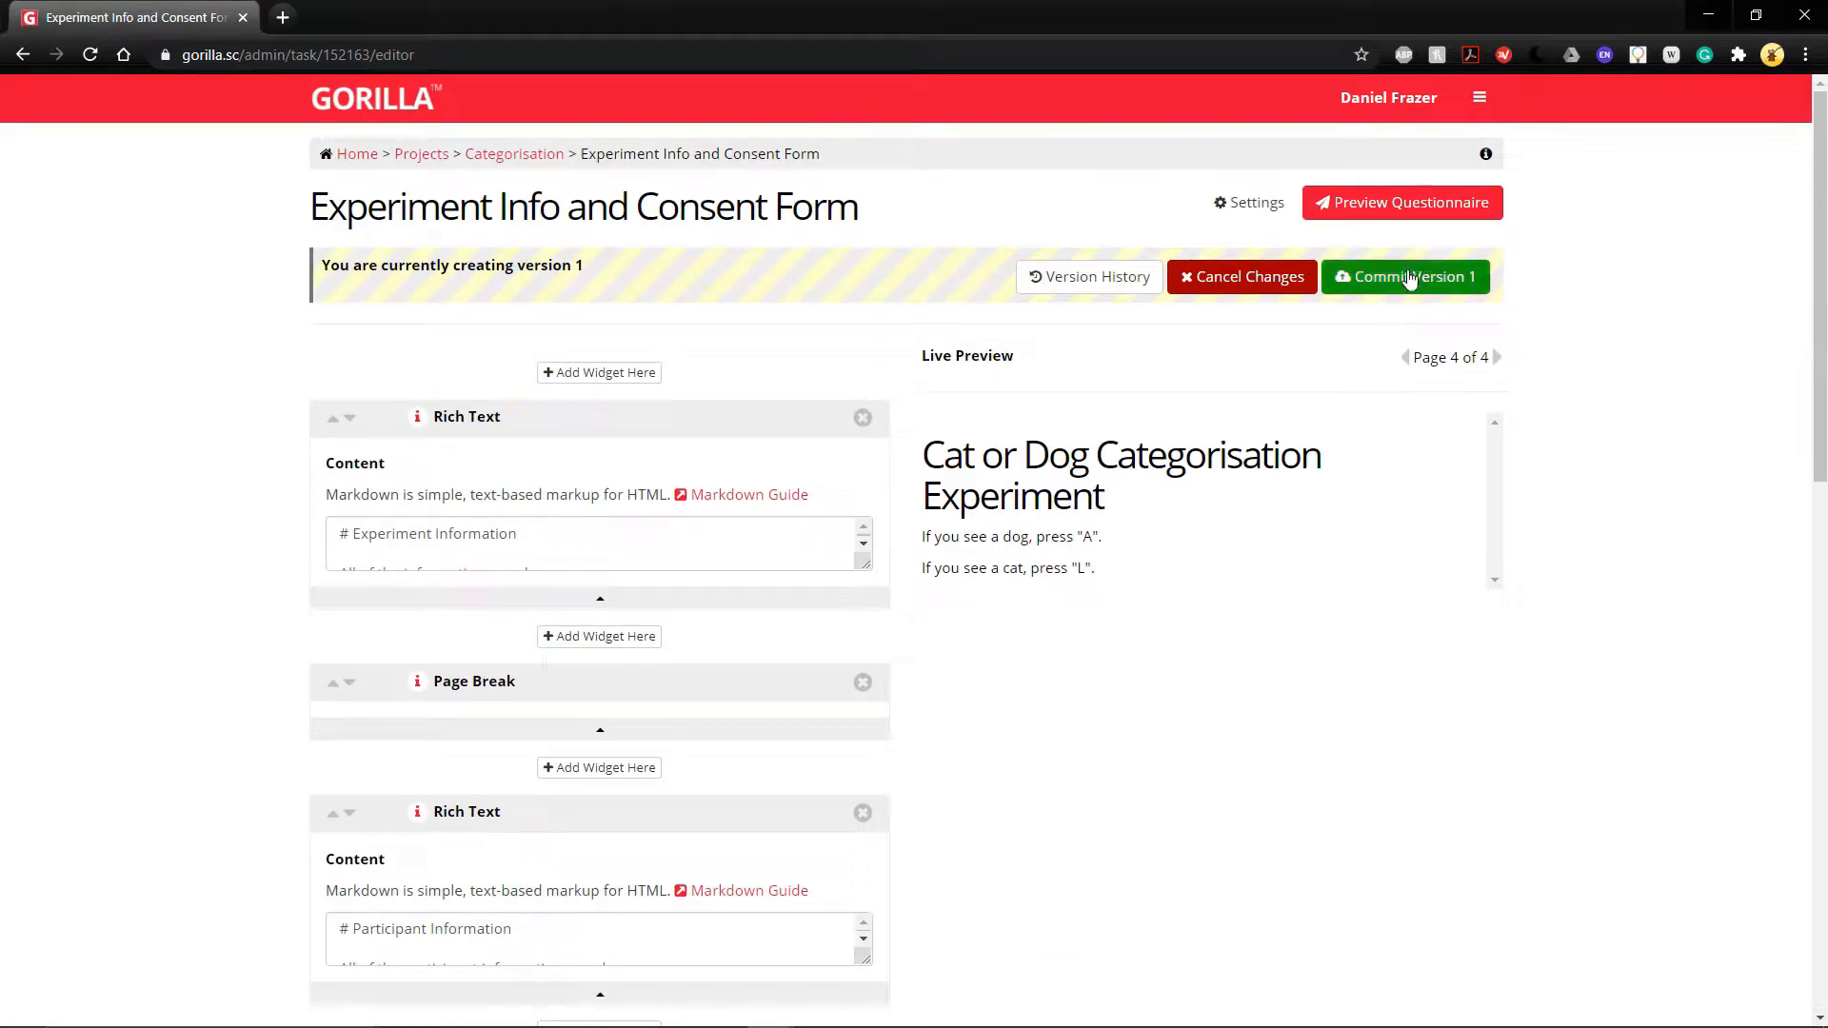
pyautogui.click(1409, 277)
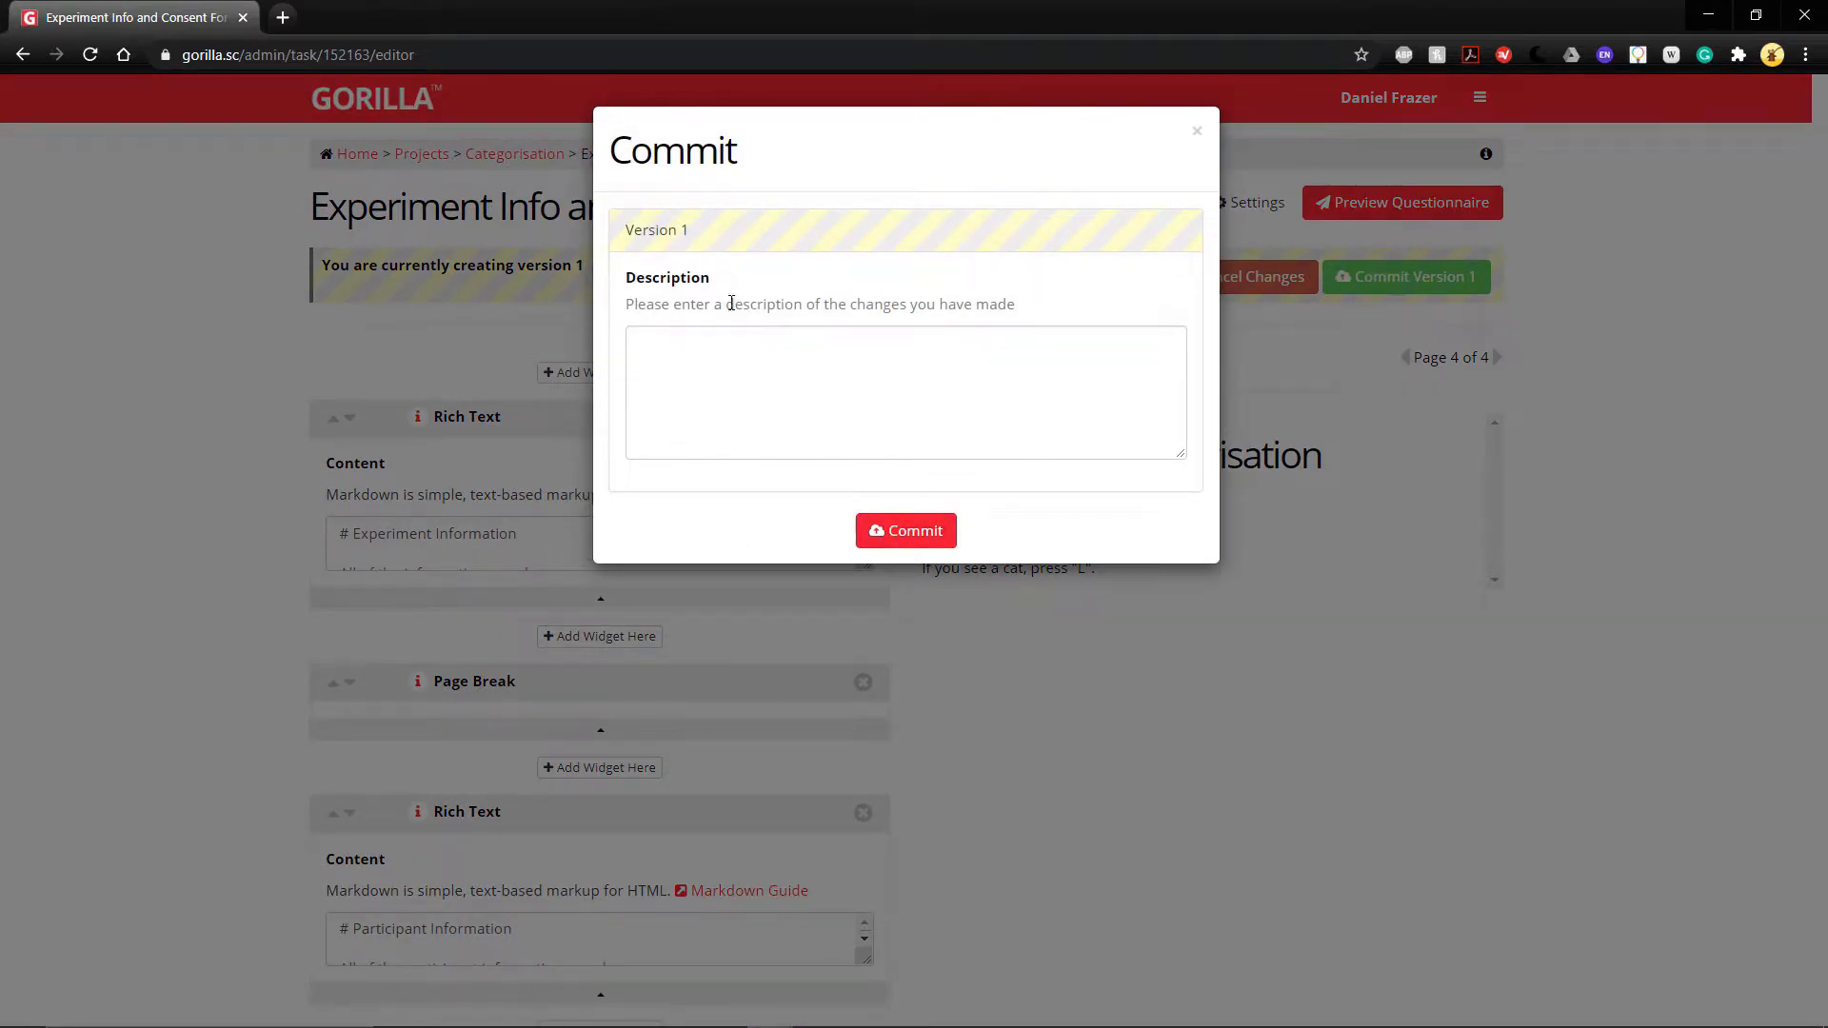
pyautogui.click(788, 395)
pyautogui.write('experimen')
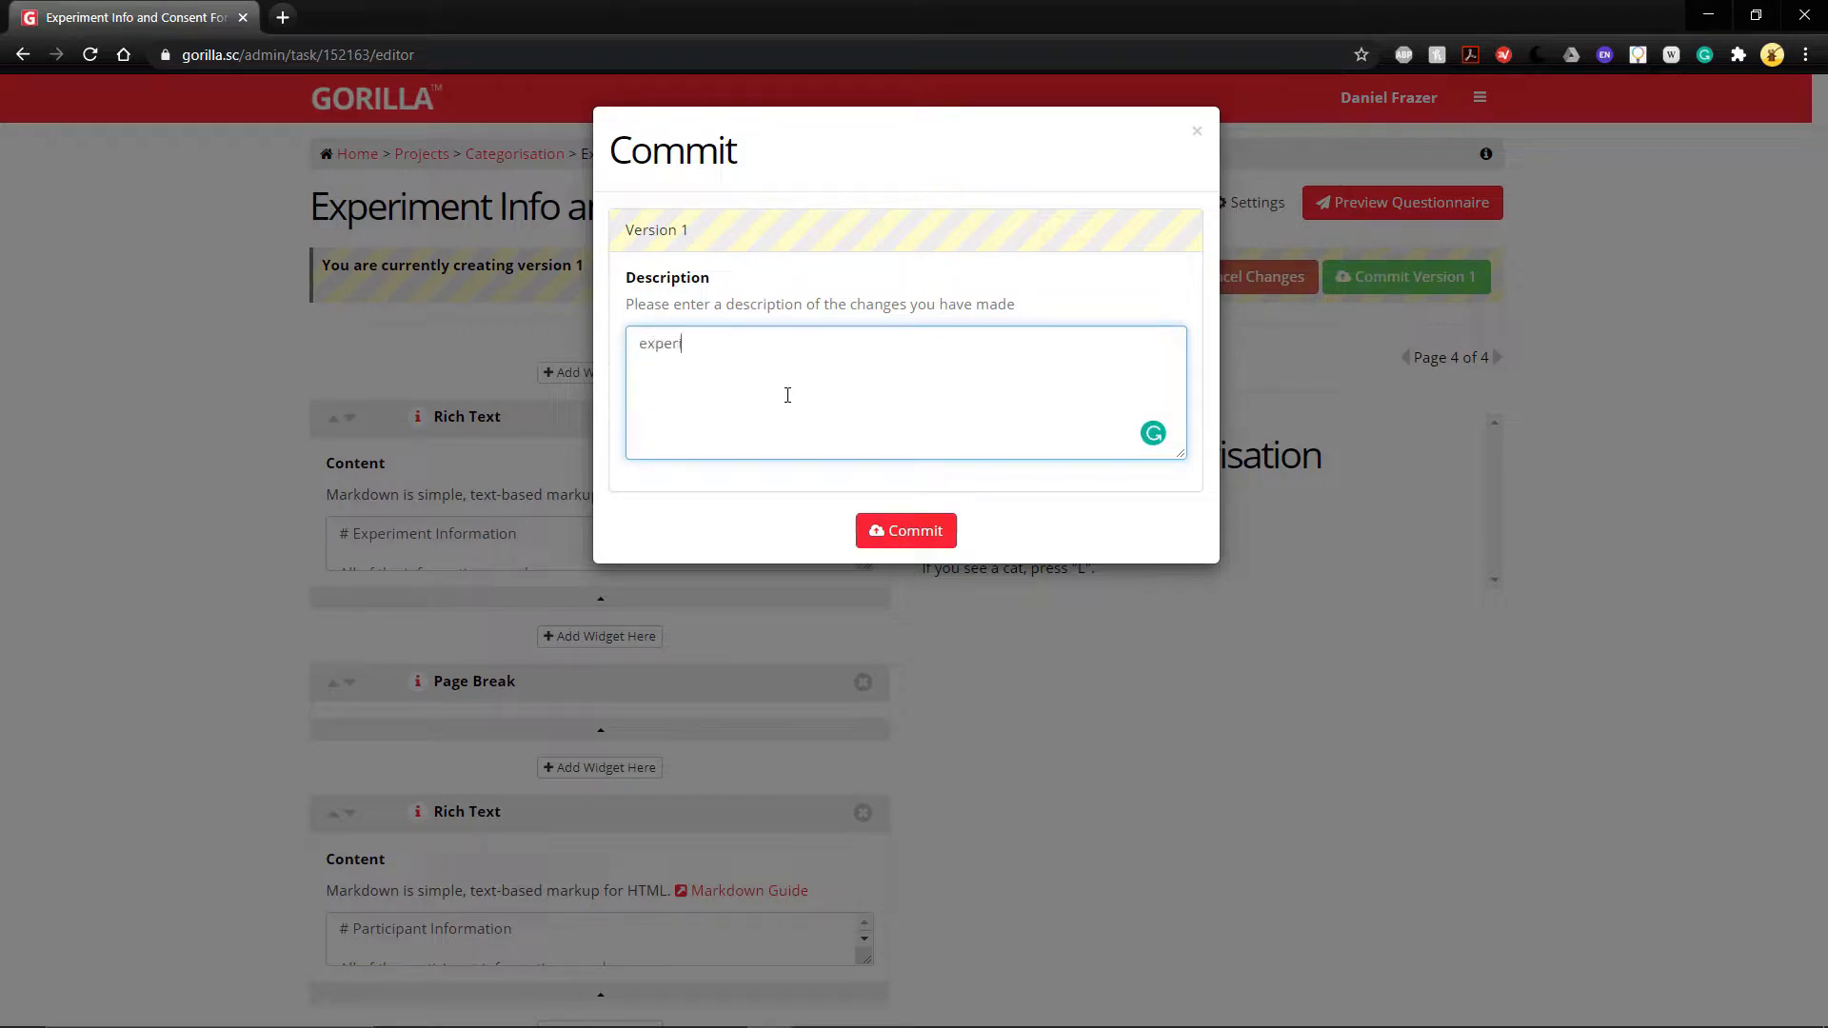
pyautogui.write('t information and consent complete')
pyautogui.click(865, 519)
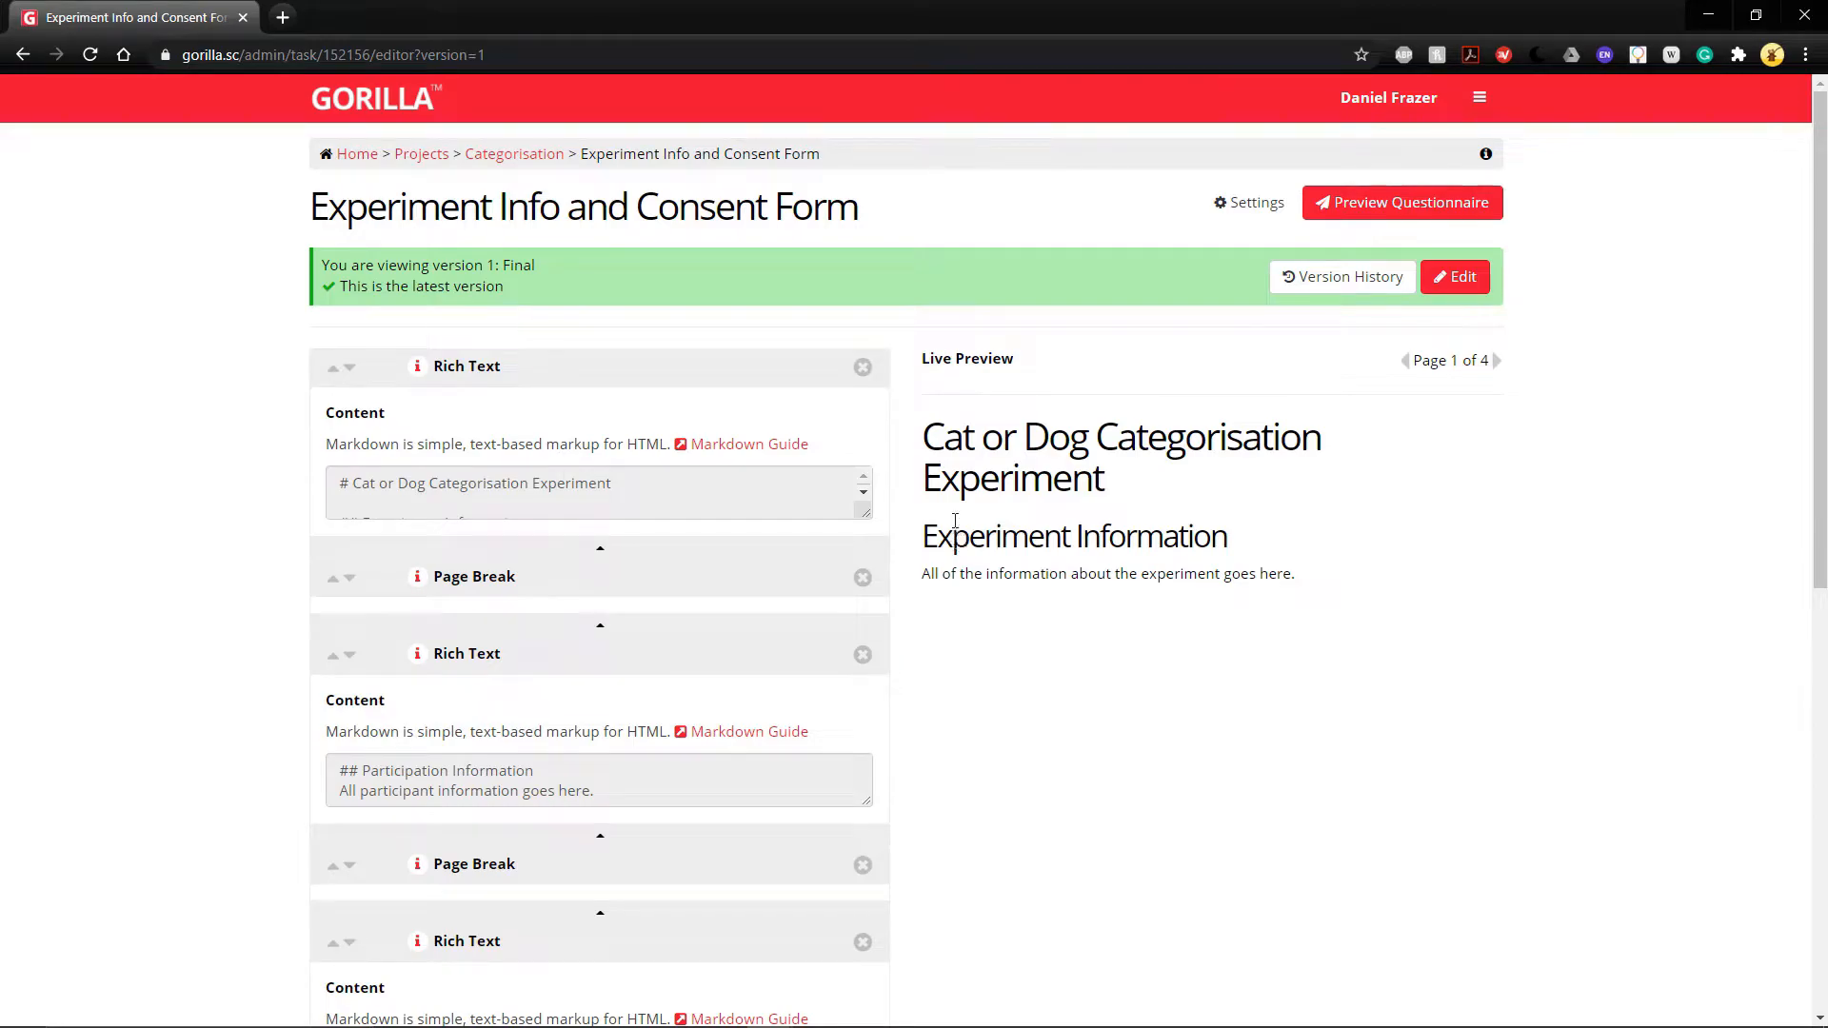
# Return to the Categorisation project and create a new Task Builder task named "Experiment".
pyautogui.click(525, 156)
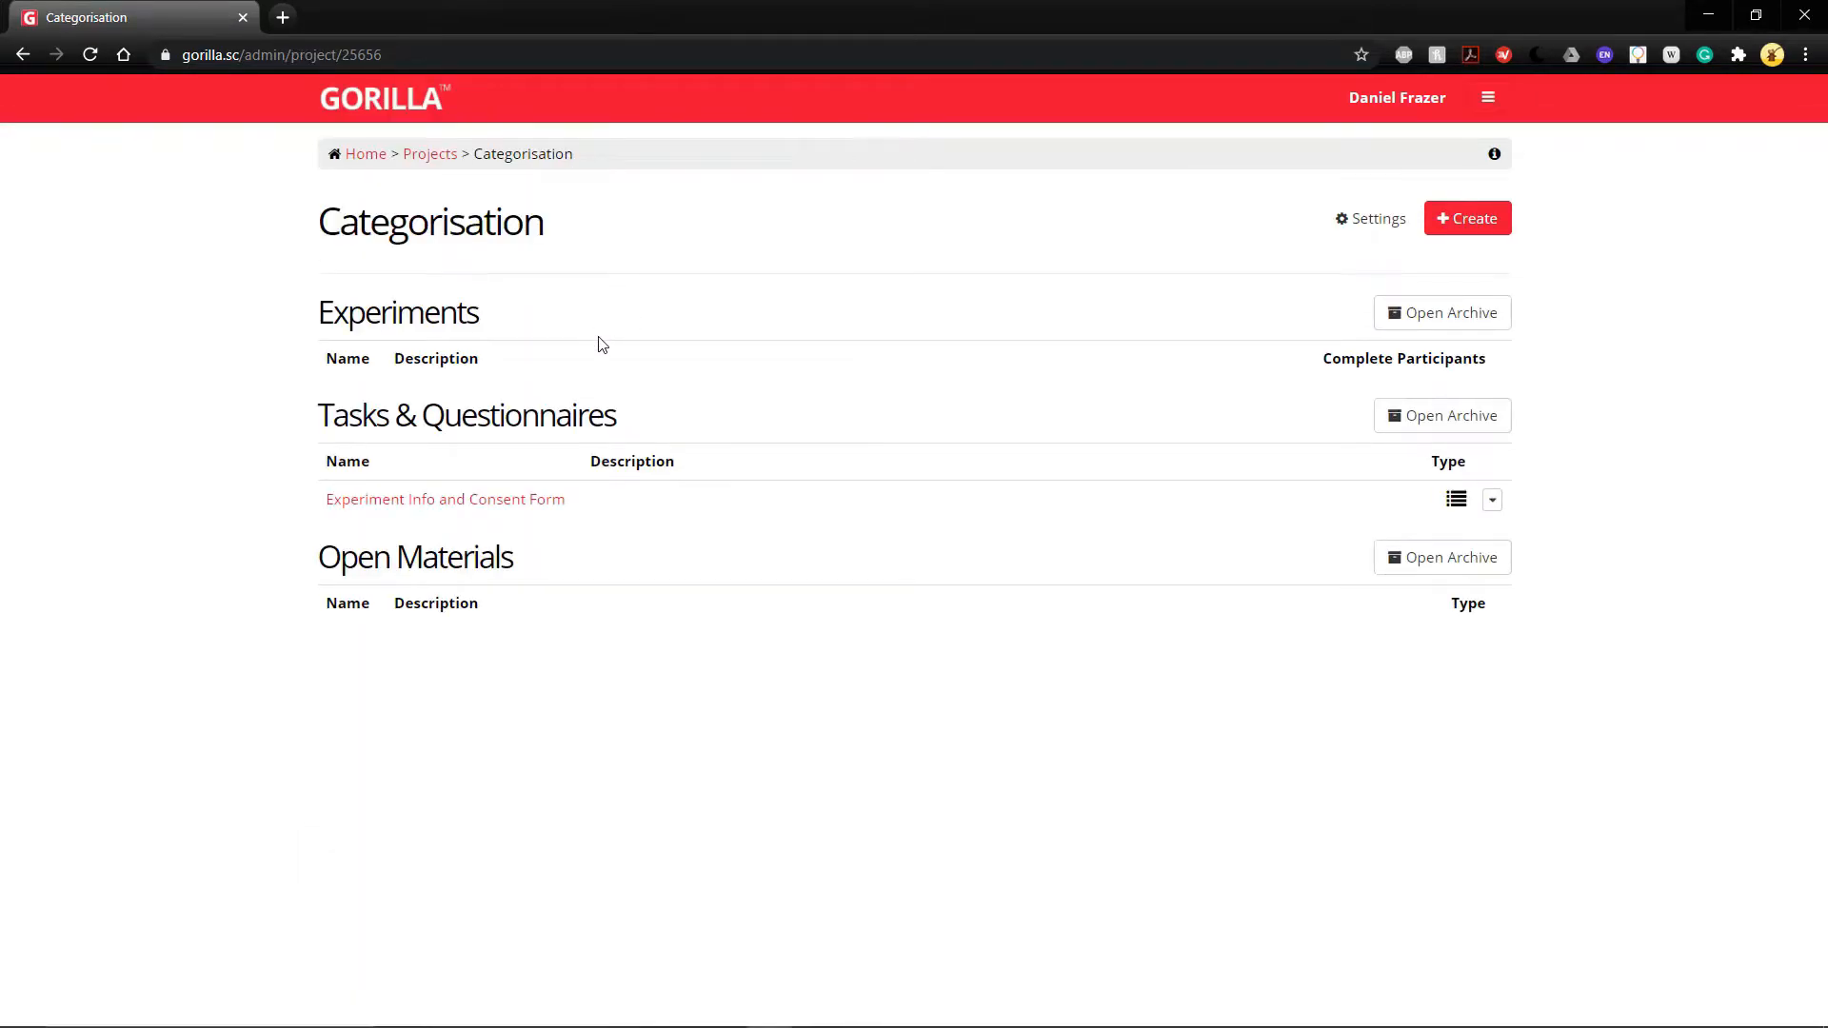
pyautogui.click(1466, 232)
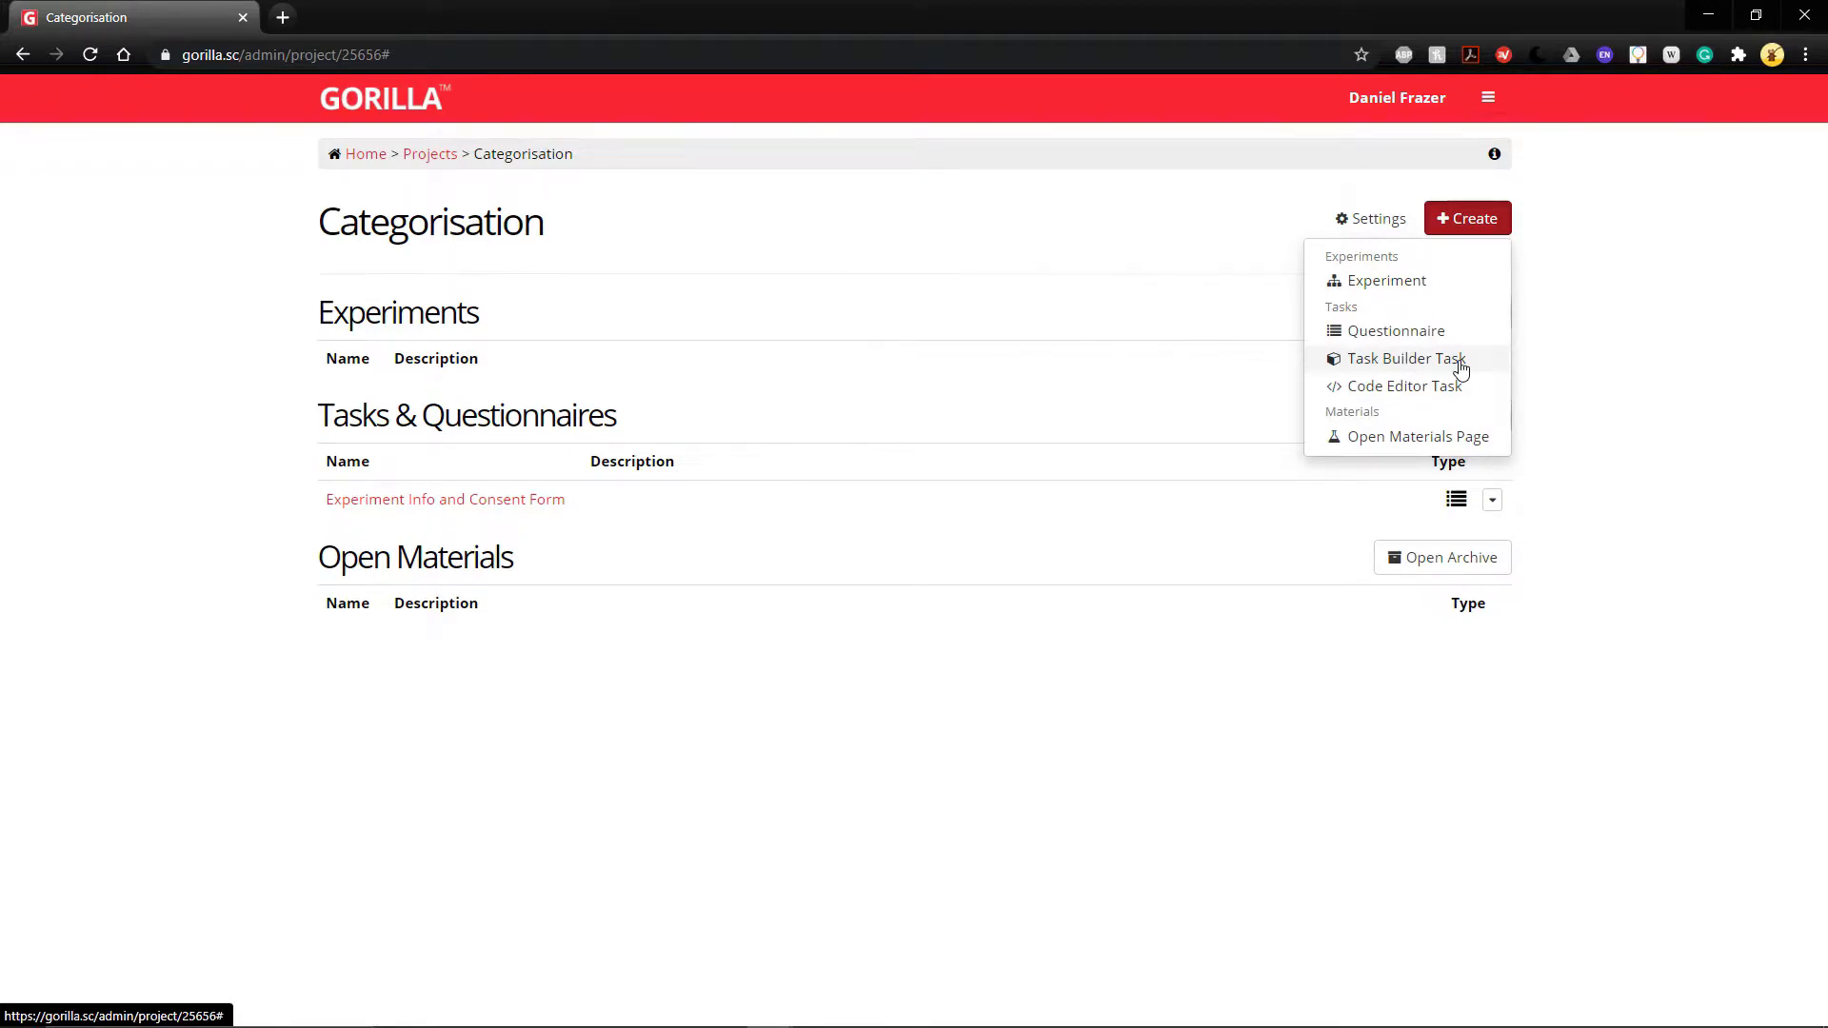
pyautogui.click(1457, 362)
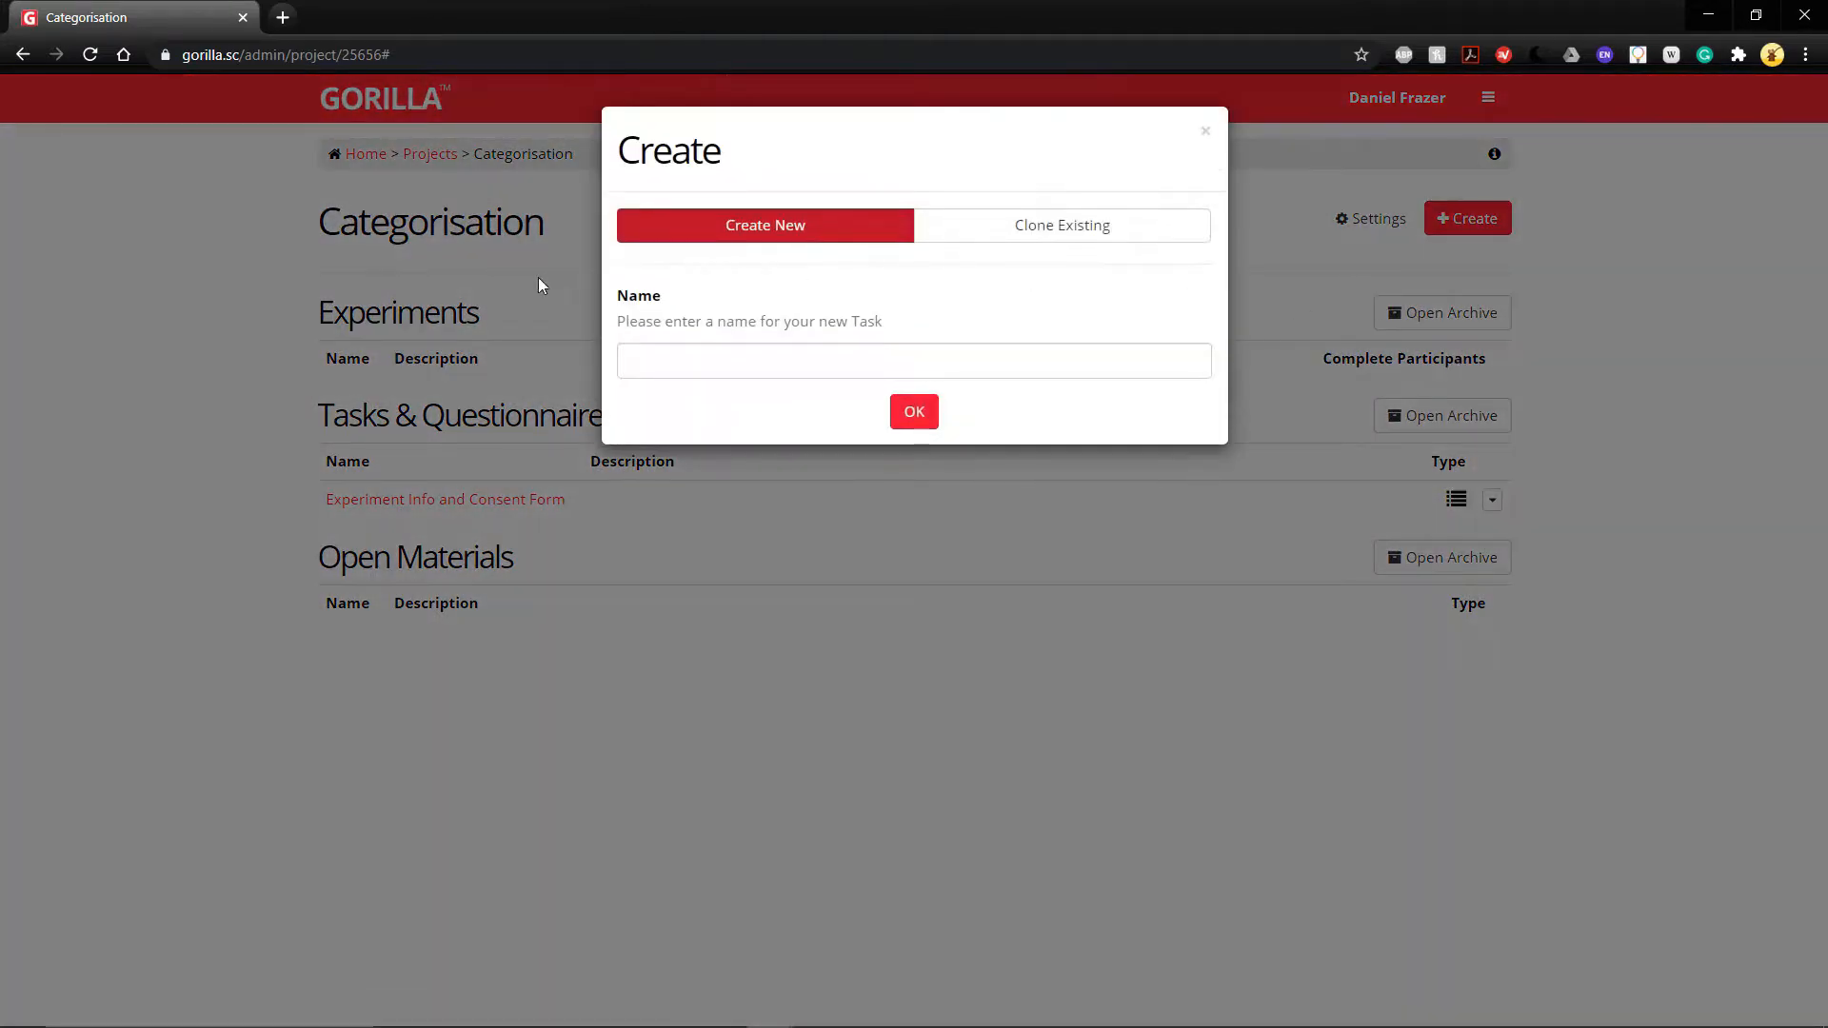
pyautogui.write('Experiment')
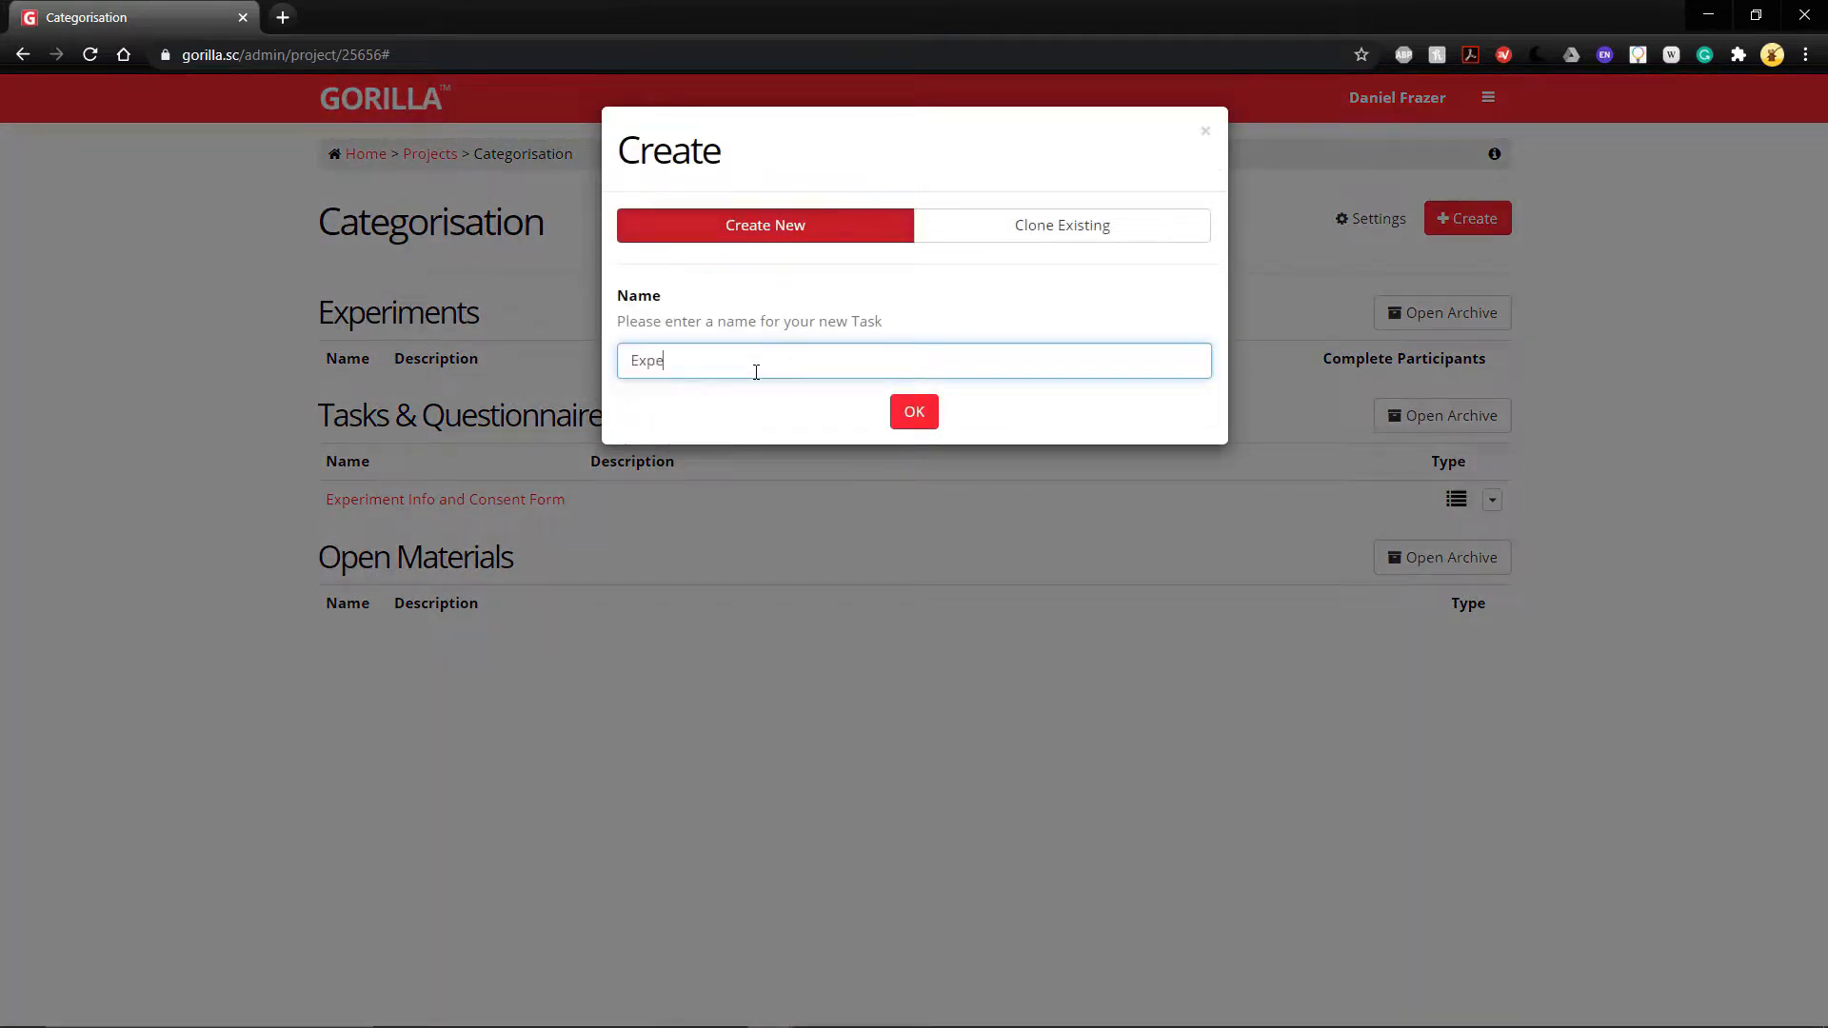
pyautogui.click(905, 413)
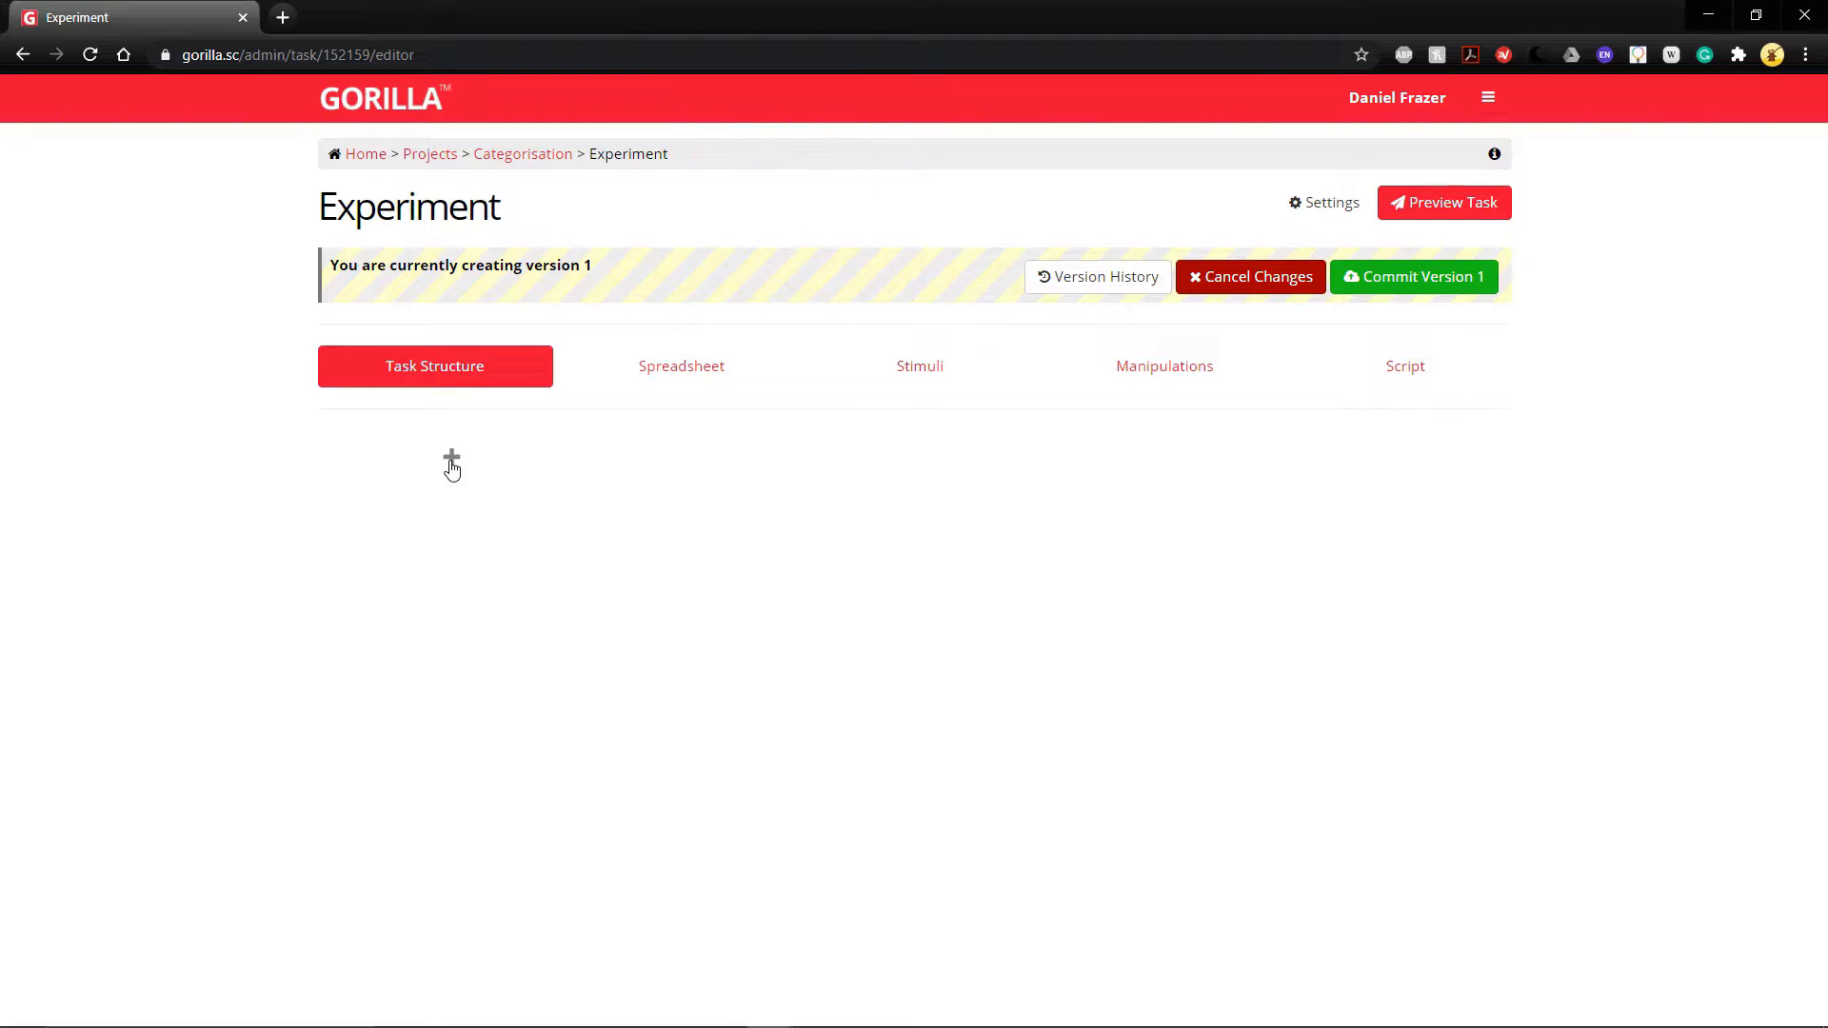
# Add a display named "trial" to the empty task structure.
pyautogui.click(453, 461)
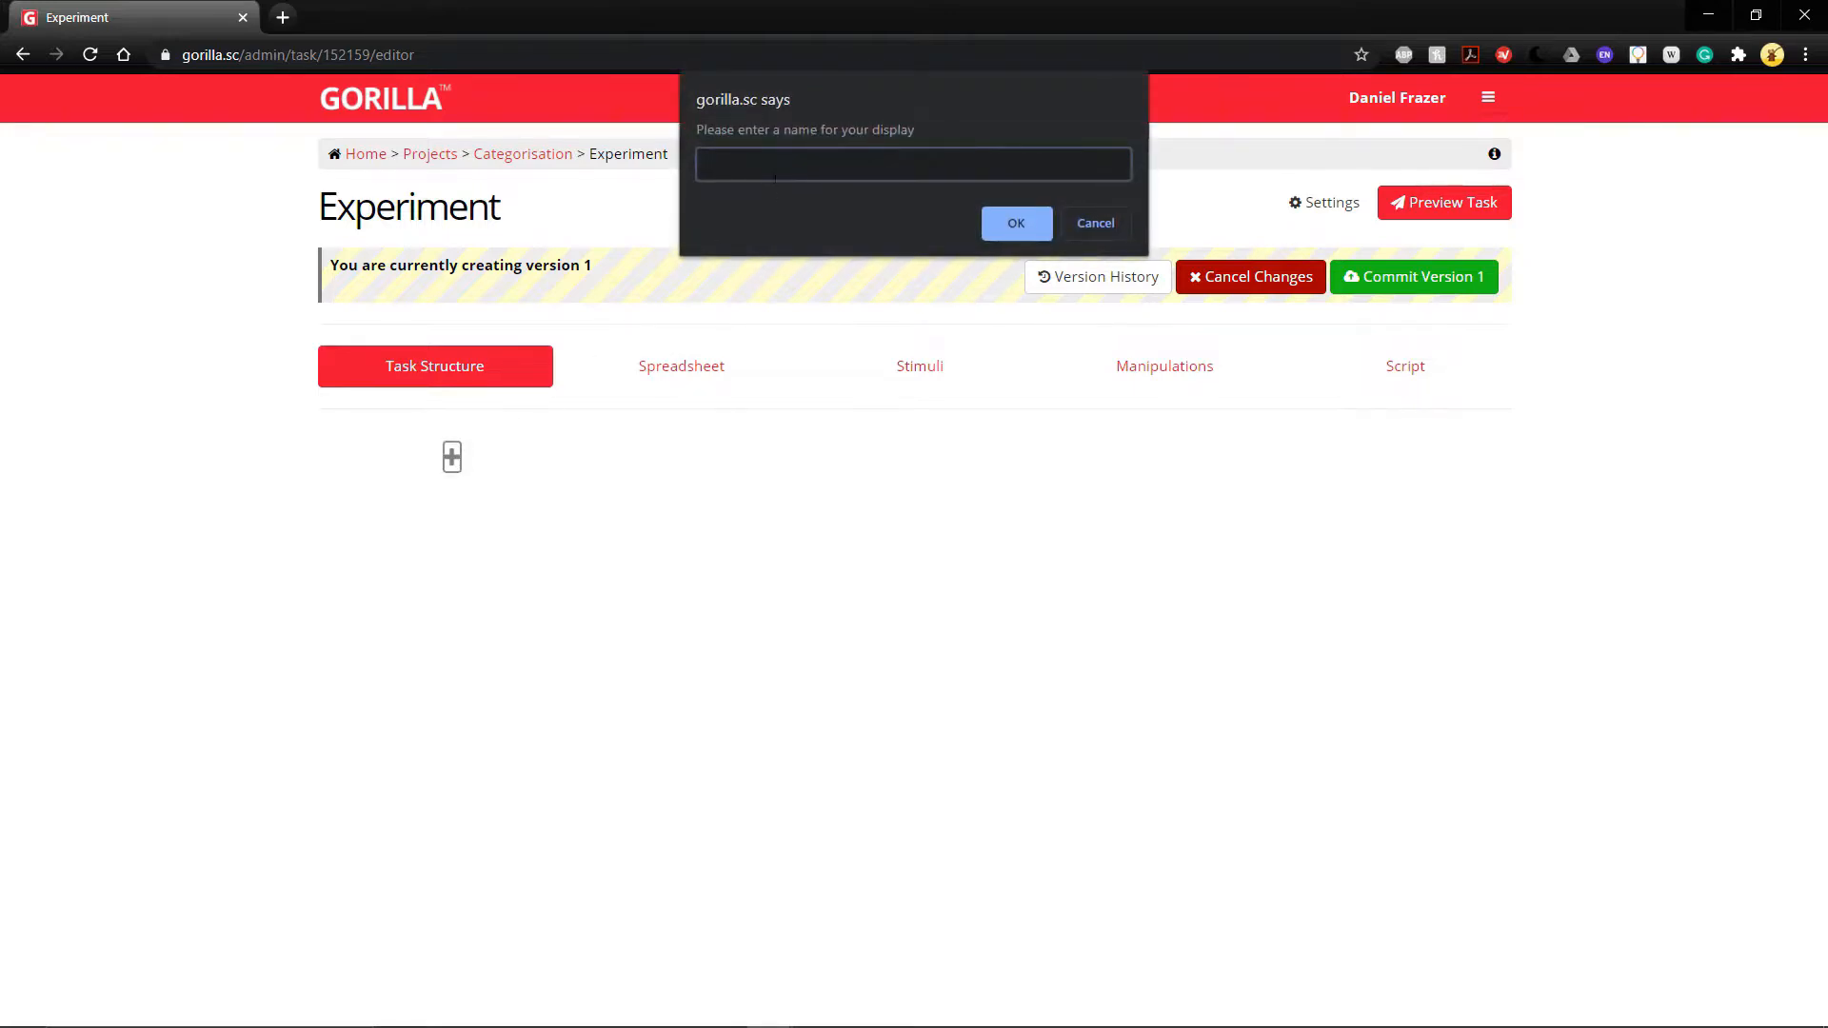
pyautogui.write('trial')
pyautogui.click(1017, 224)
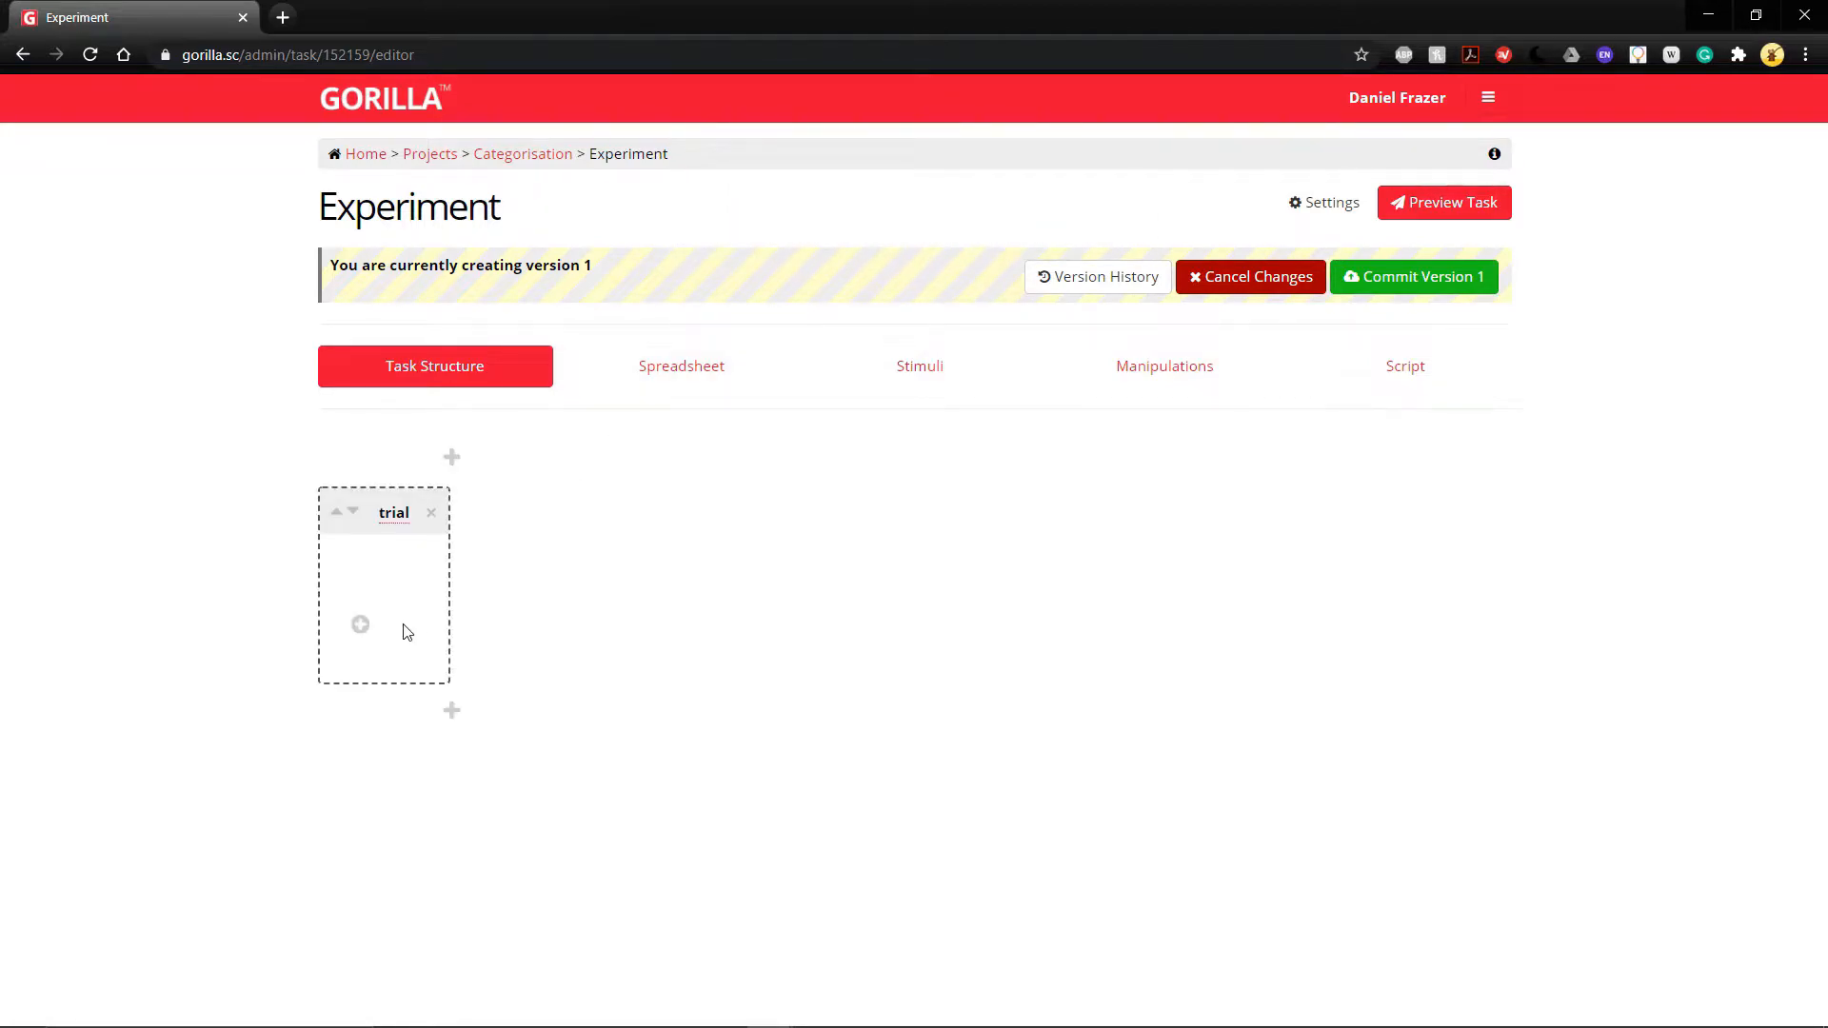
# Add a screen to the trial display using the Blank template.
pyautogui.click(362, 627)
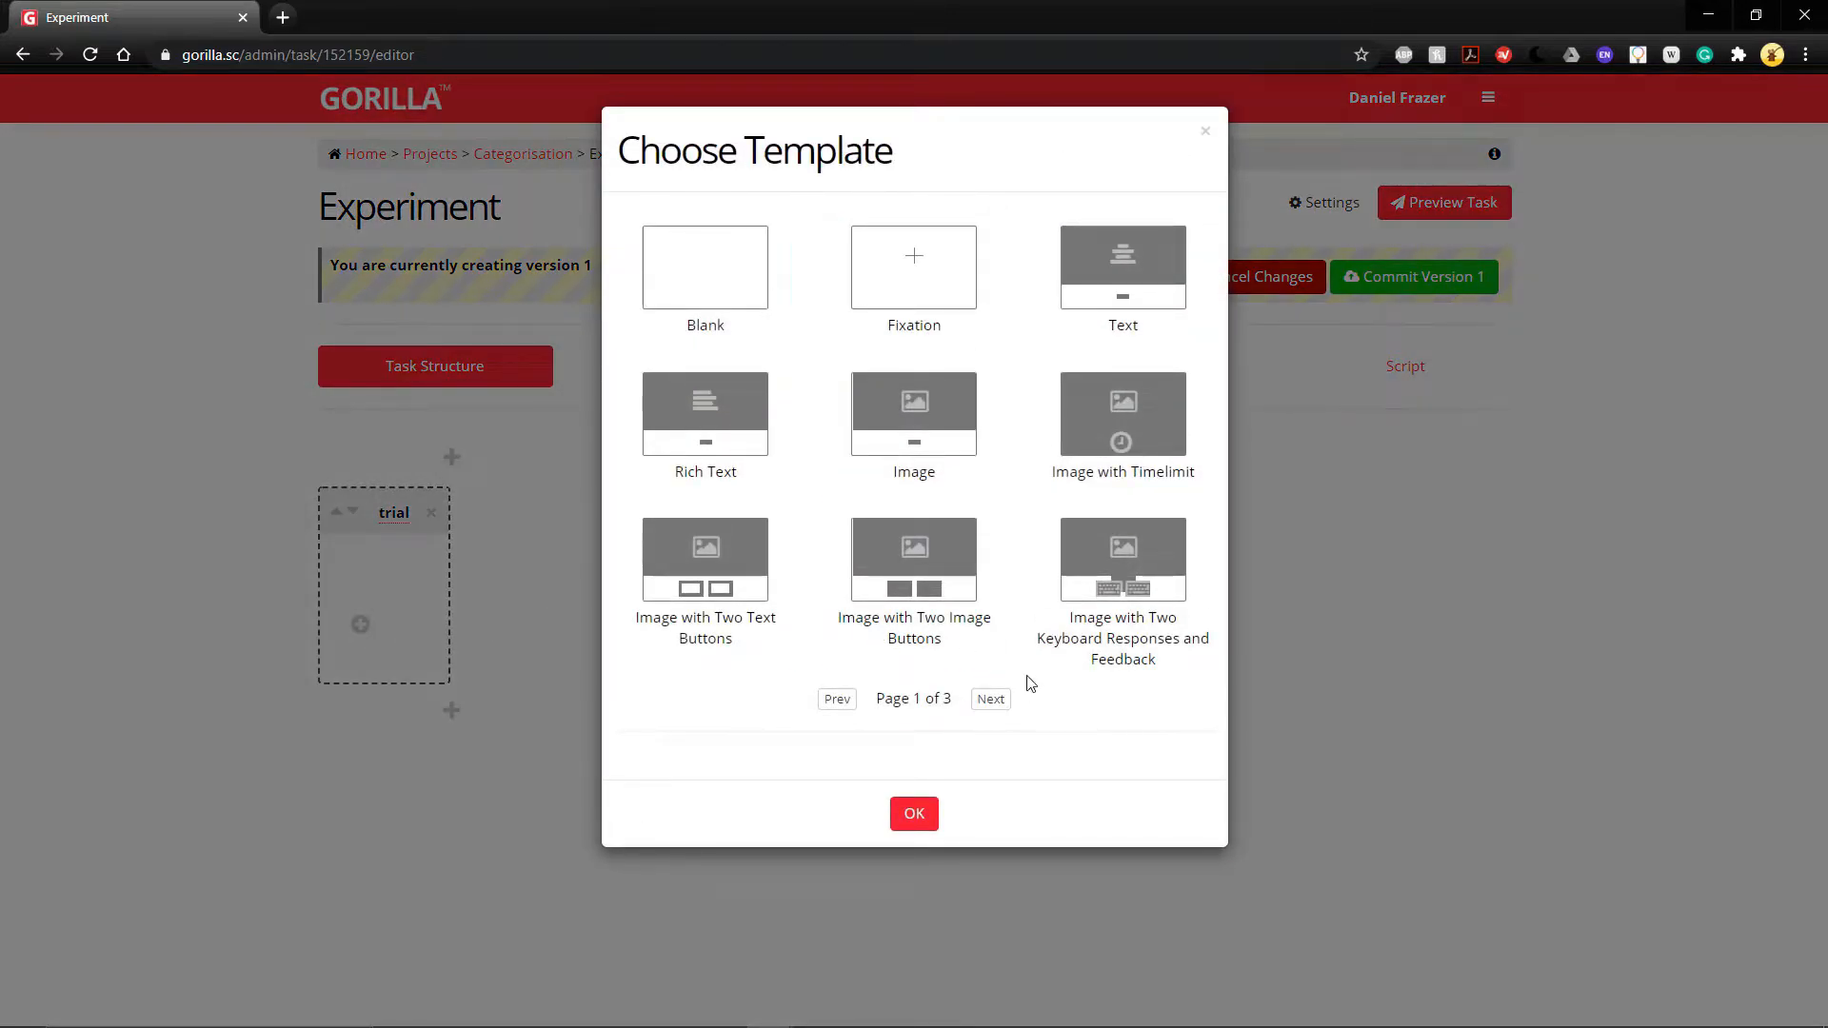
pyautogui.click(990, 699)
pyautogui.click(837, 742)
pyautogui.click(715, 289)
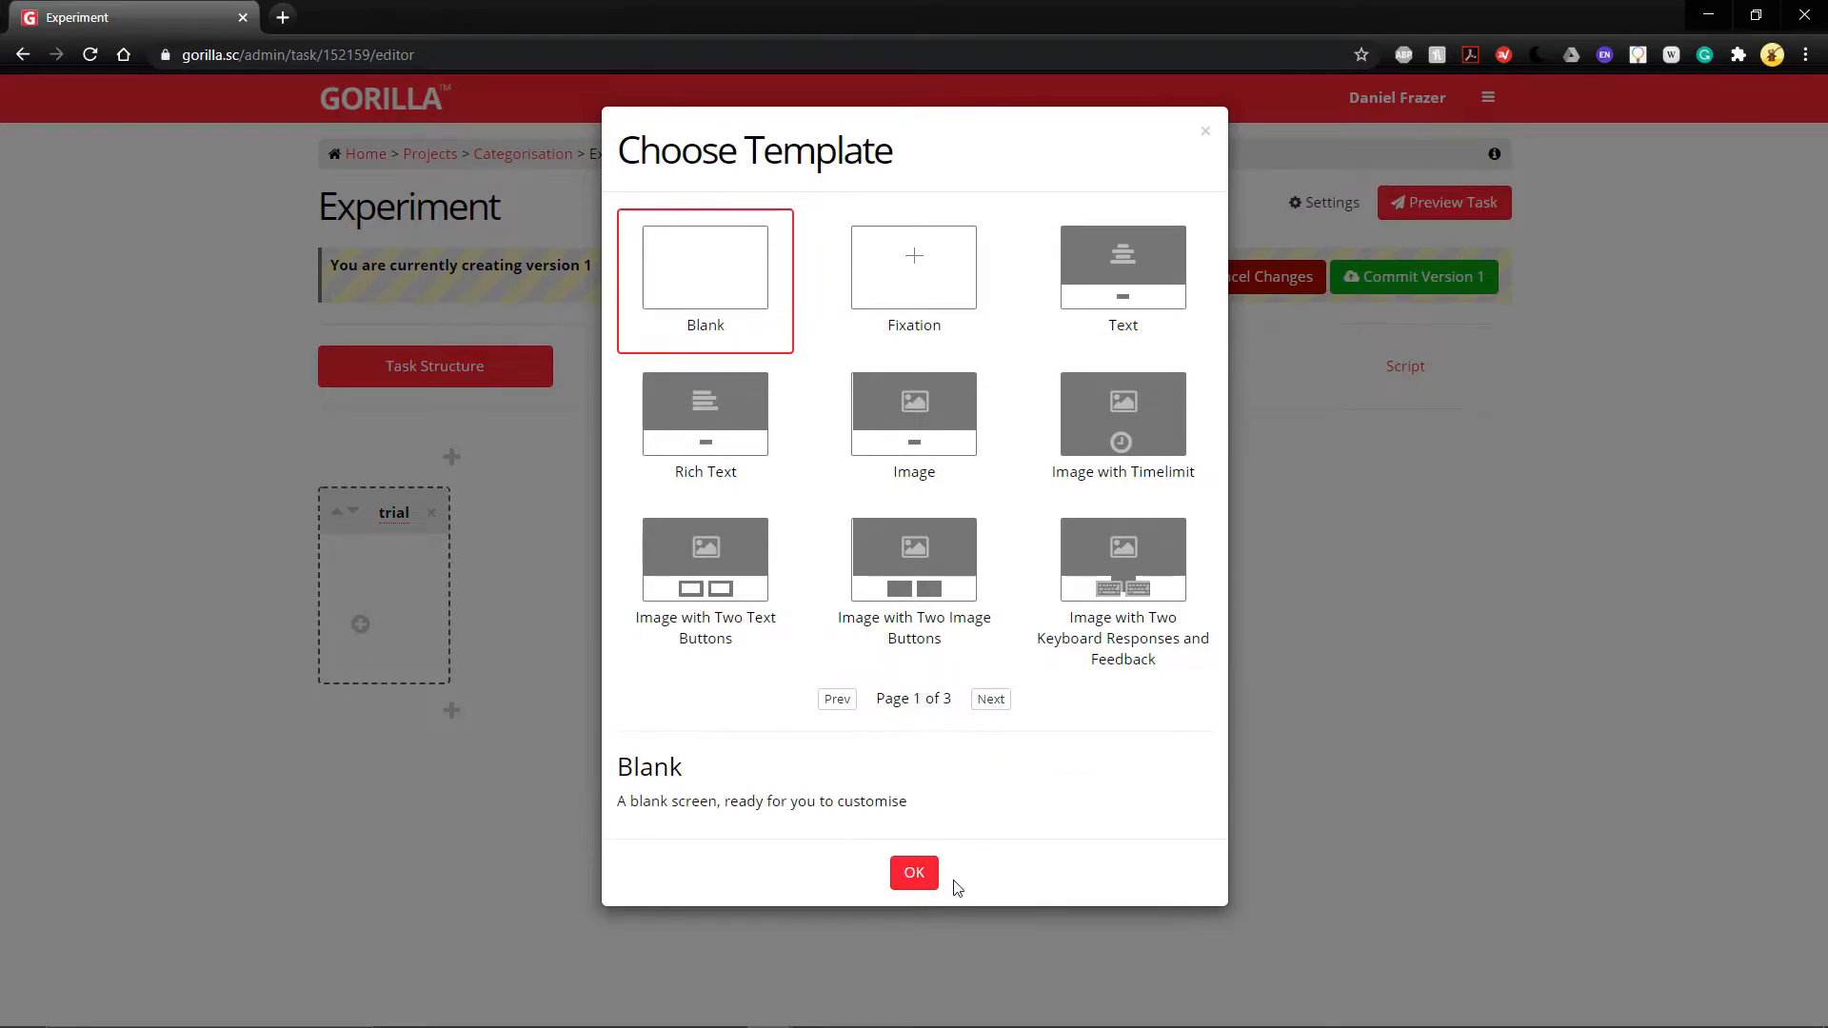
pyautogui.click(913, 873)
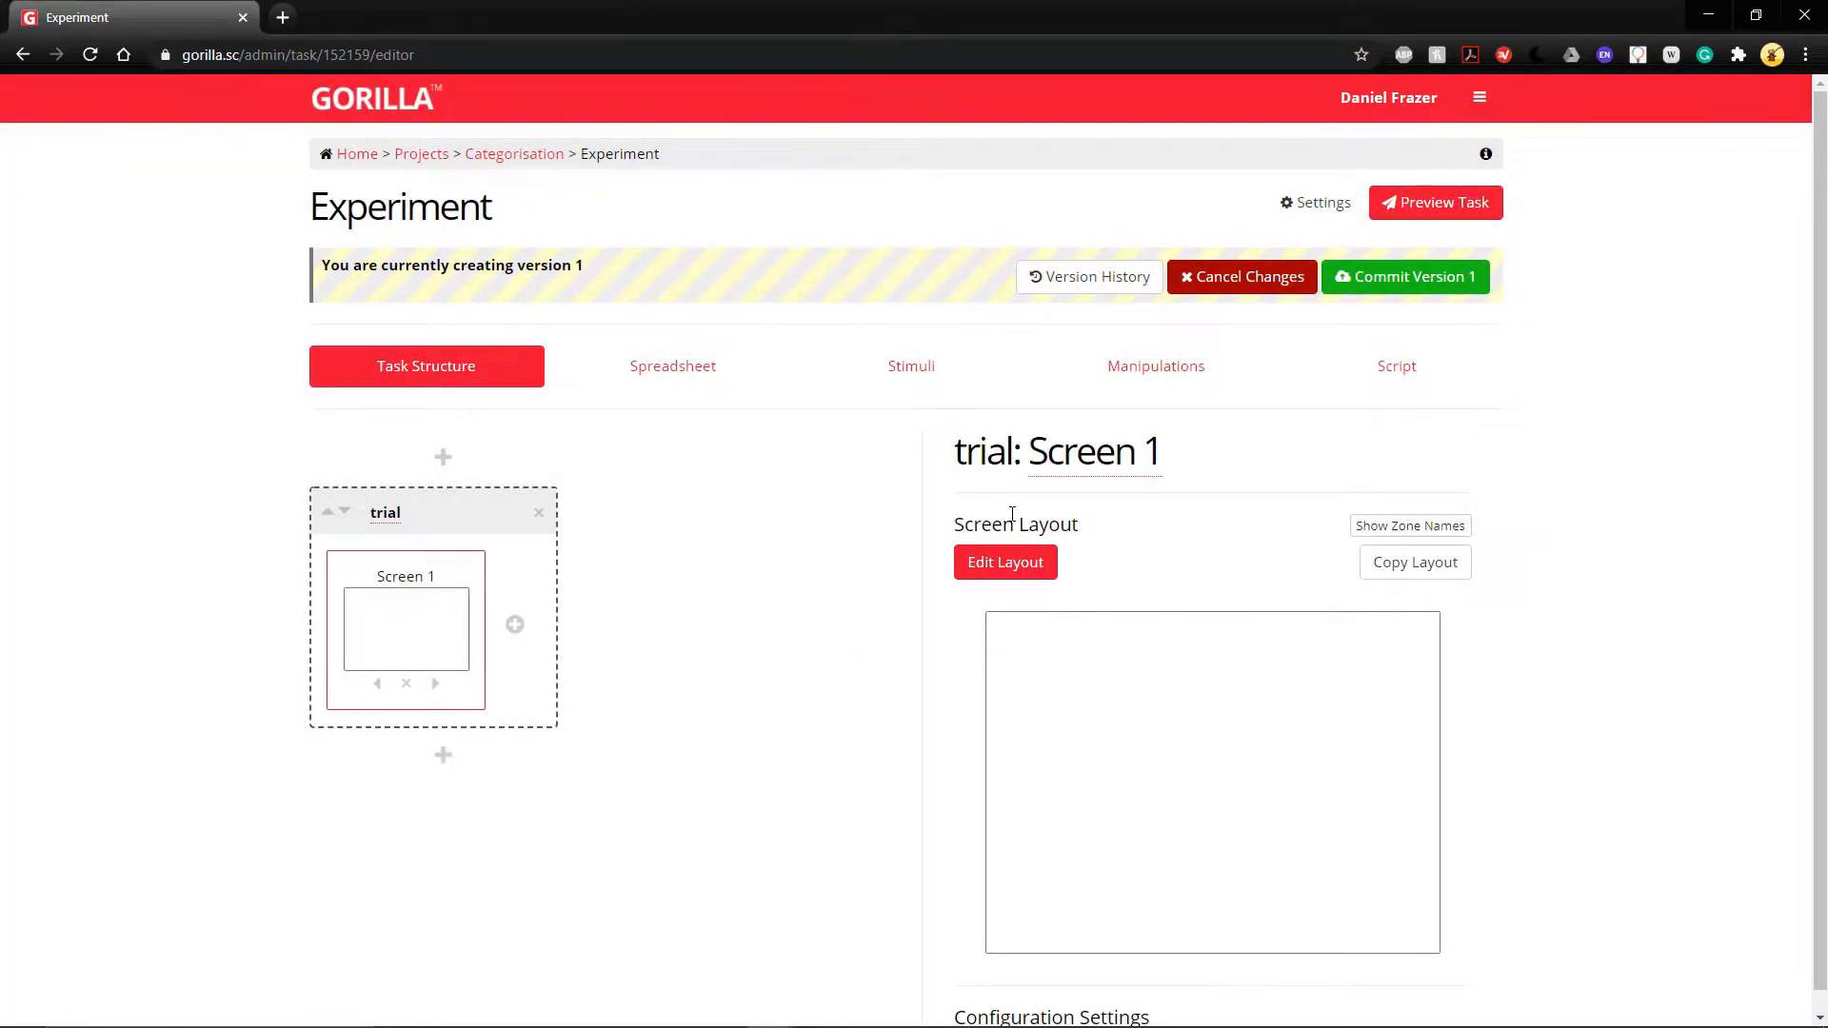
# Add a zone to Screen 1's layout and enlarge it around the centre to about half the screen's width and height.
pyautogui.click(1004, 572)
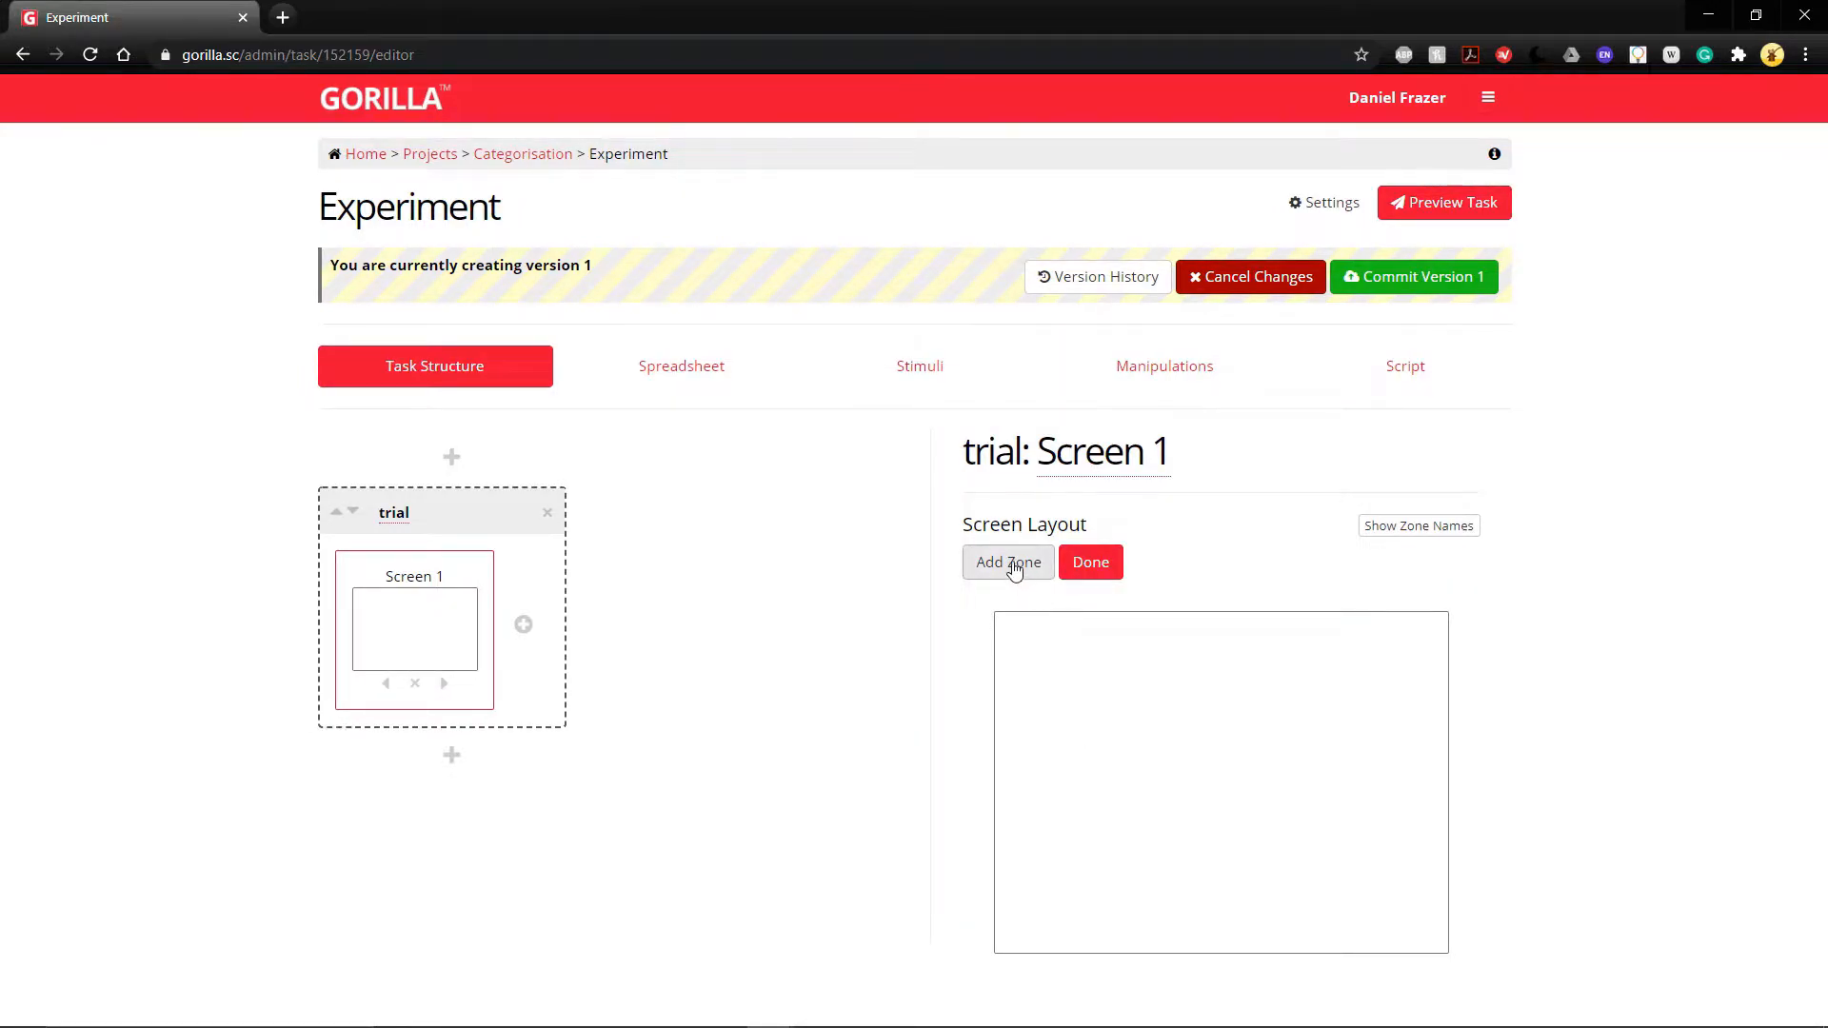
pyautogui.click(1011, 565)
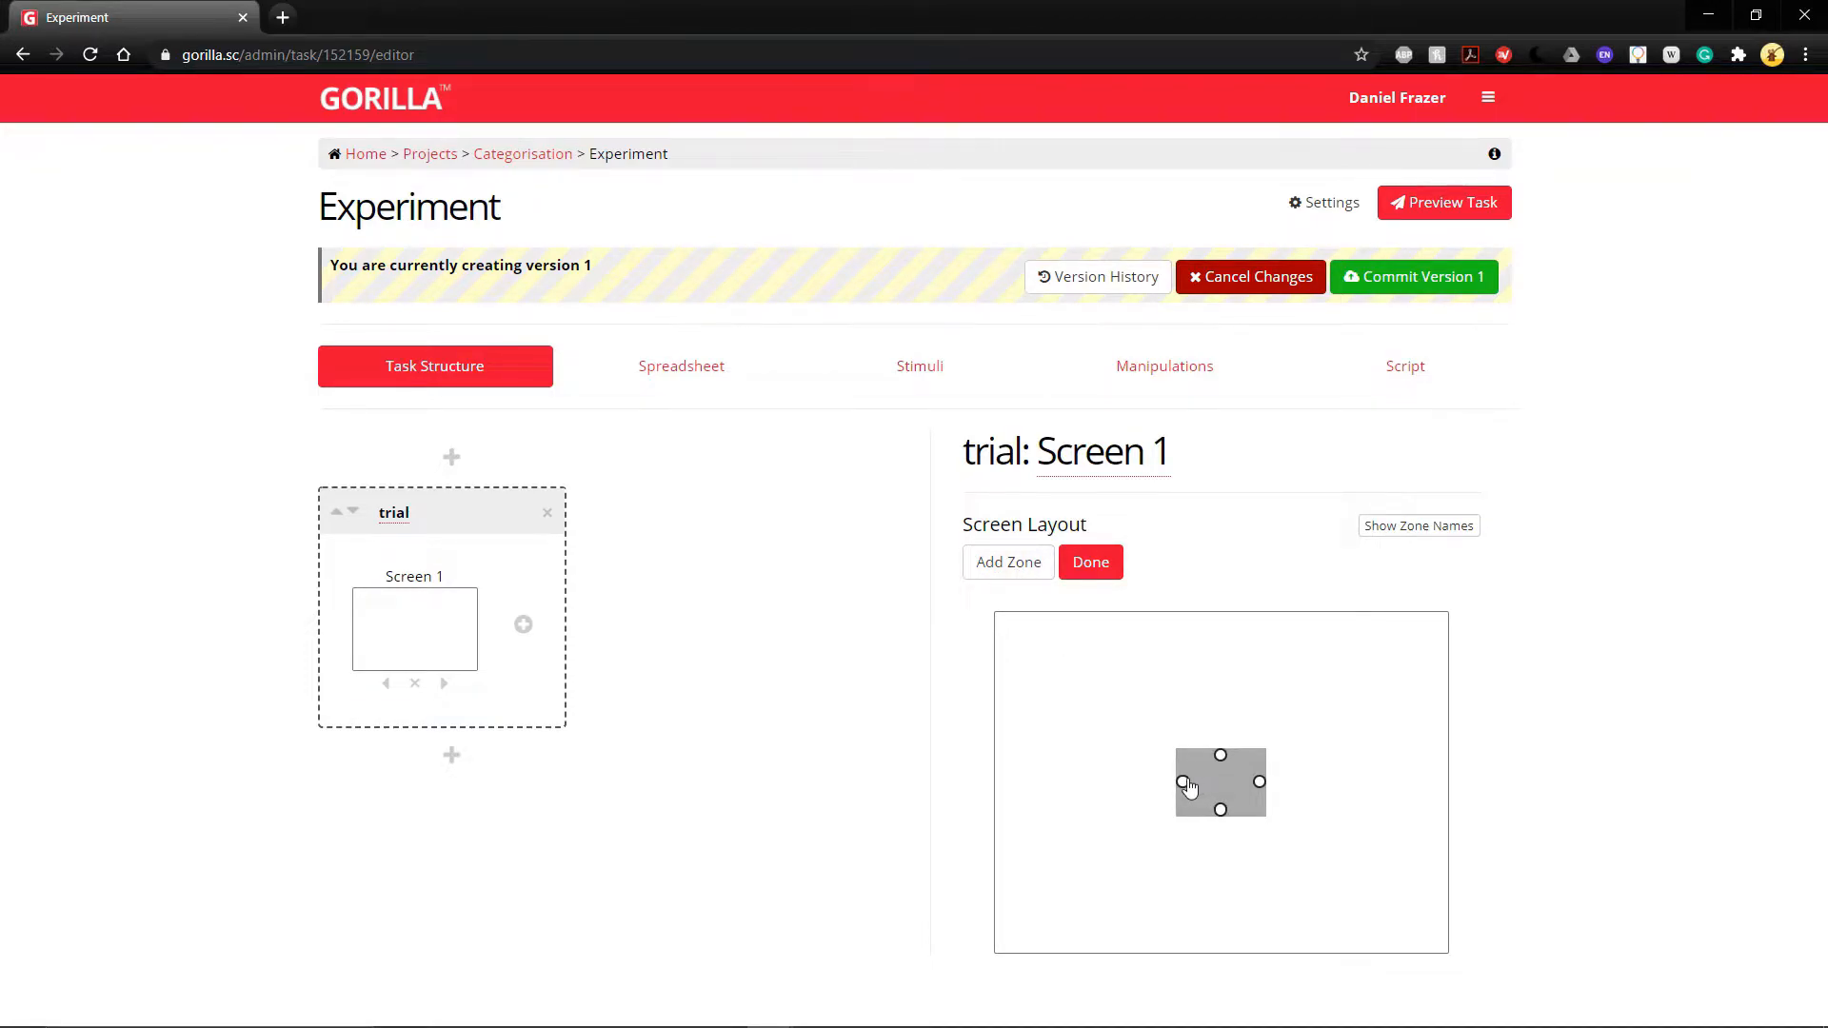
pyautogui.moveTo(1184, 785); pyautogui.dragTo(1111, 796)
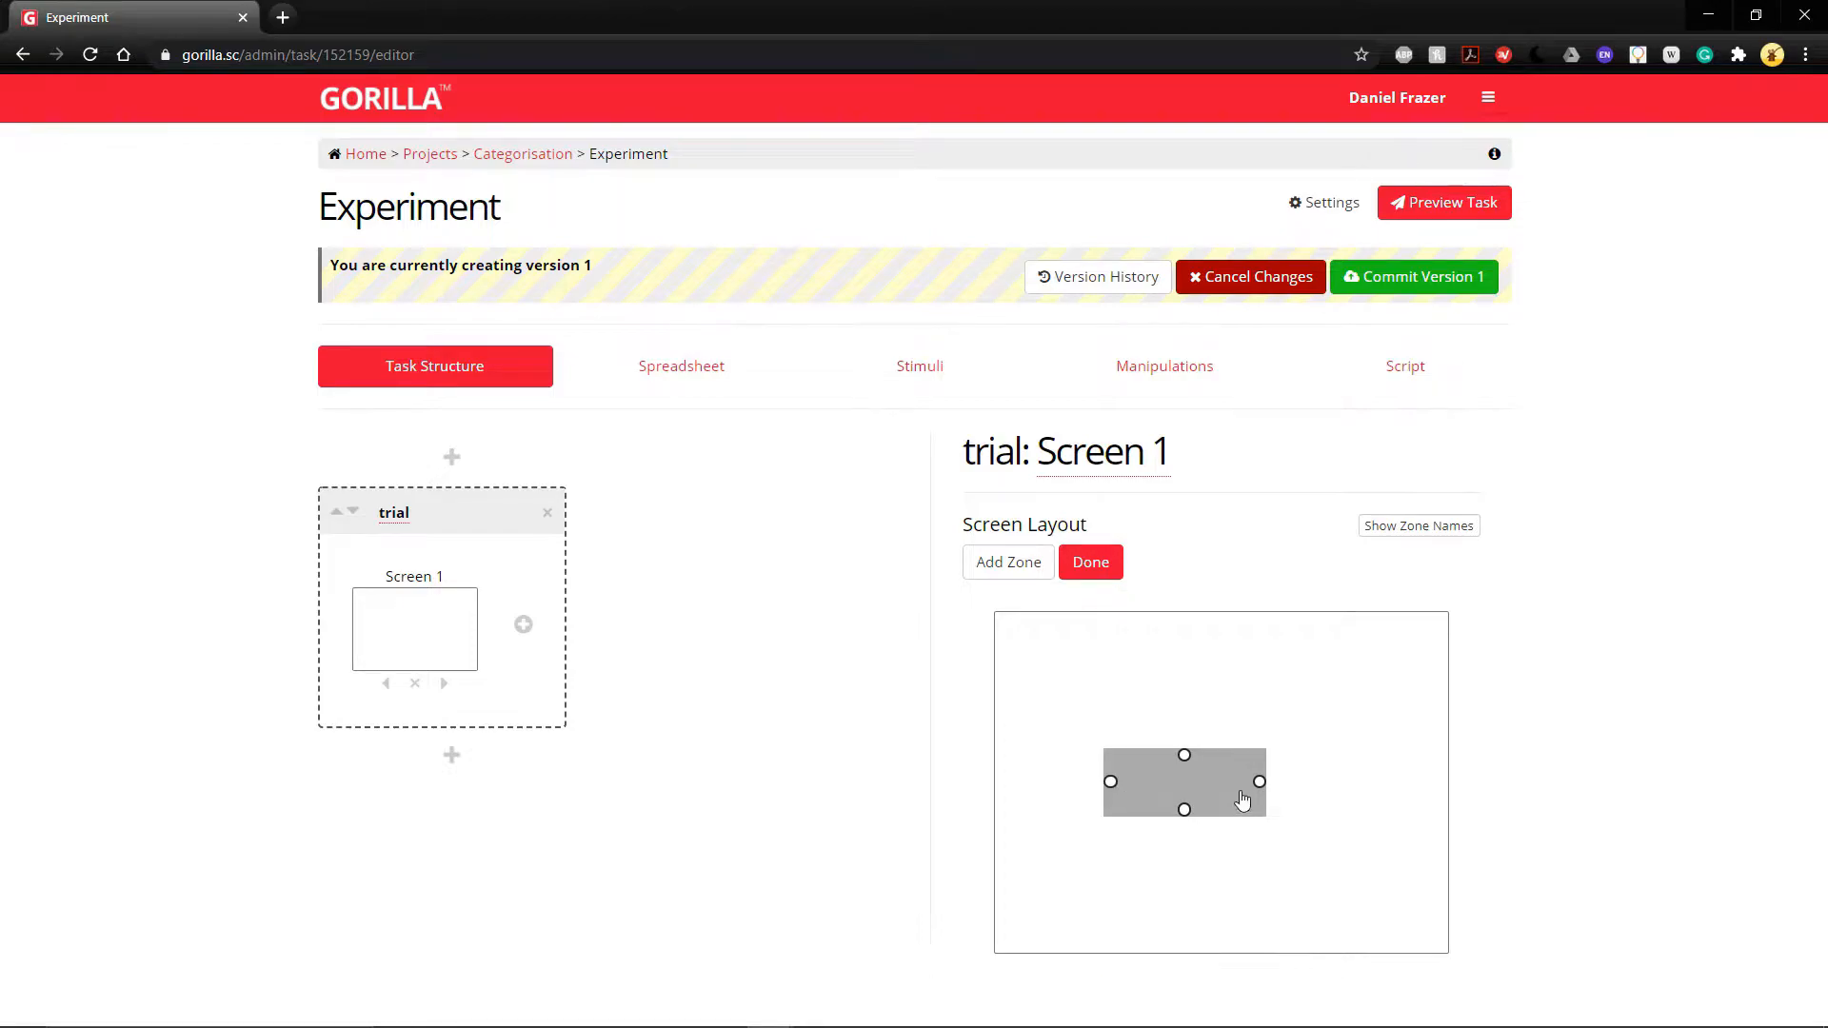
pyautogui.moveTo(1260, 783); pyautogui.dragTo(1326, 791)
pyautogui.moveTo(1221, 758); pyautogui.dragTo(1219, 706)
pyautogui.moveTo(1220, 818); pyautogui.dragTo(1217, 866)
pyautogui.click(1219, 759)
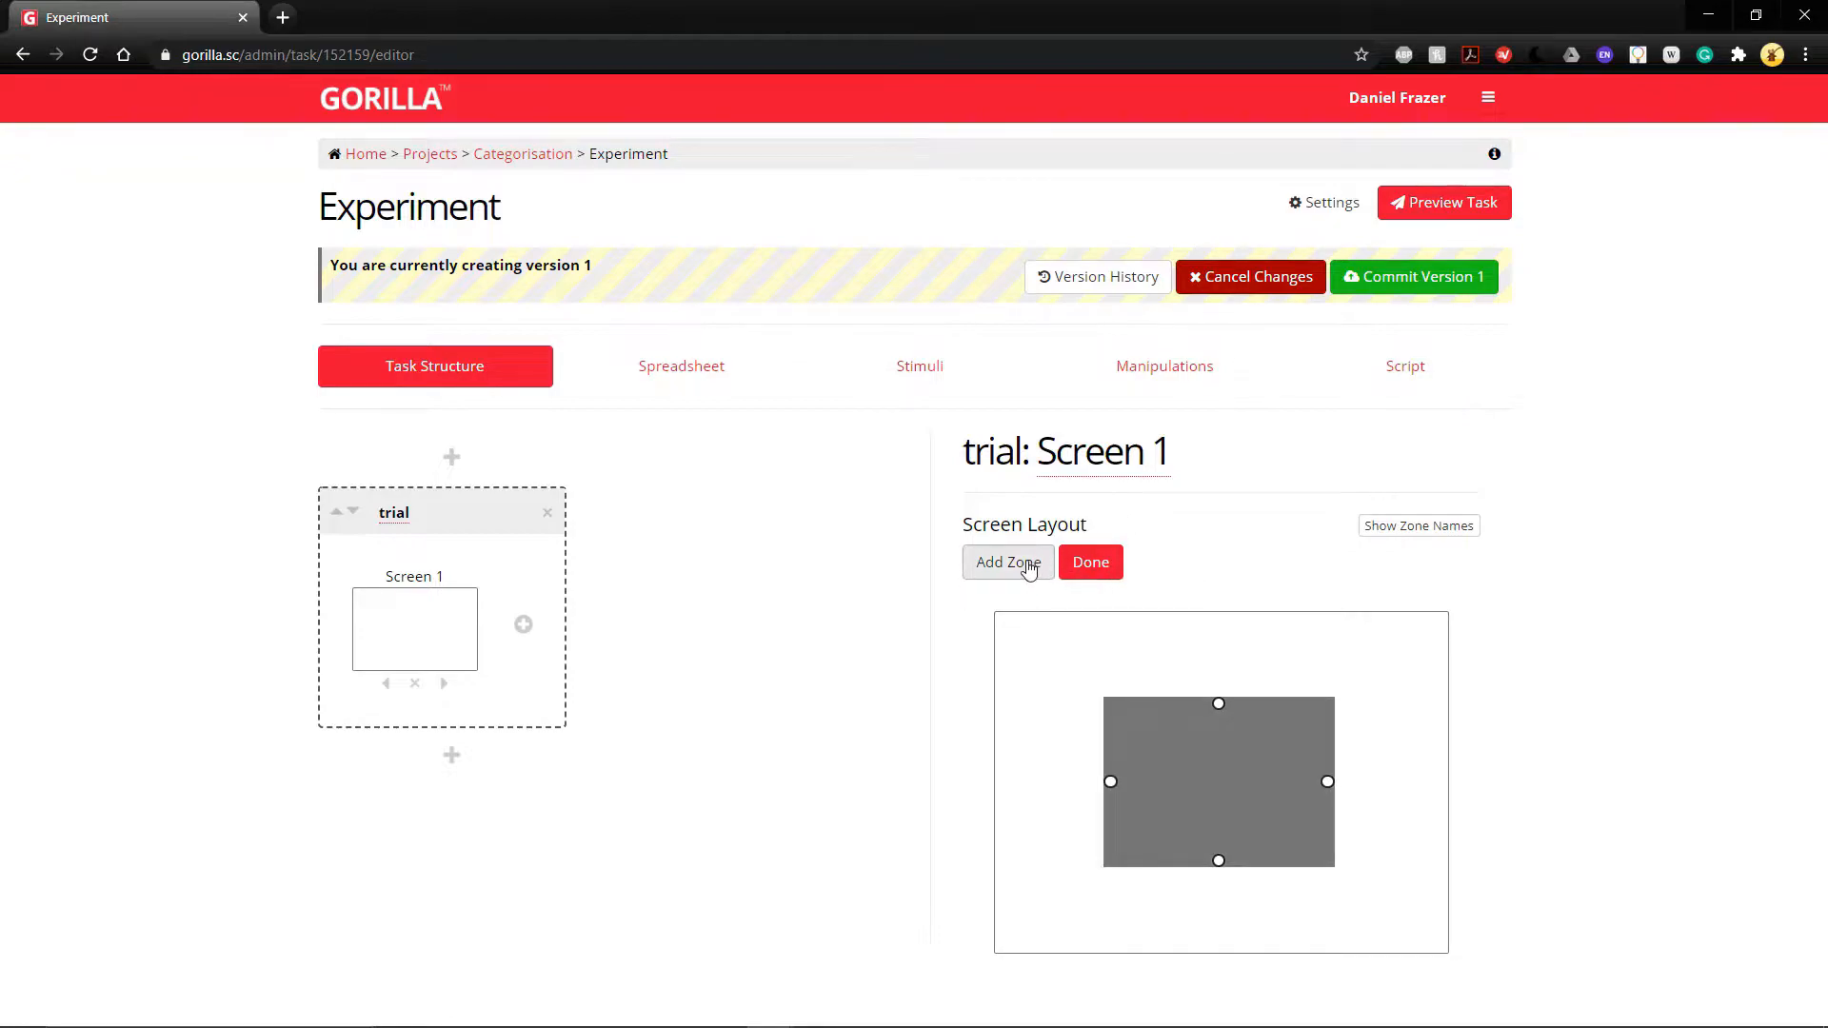
# Add a second, small zone in the centre, named "Key Responses", with the zone type Keyboard Response (Multi).
pyautogui.click(1015, 572)
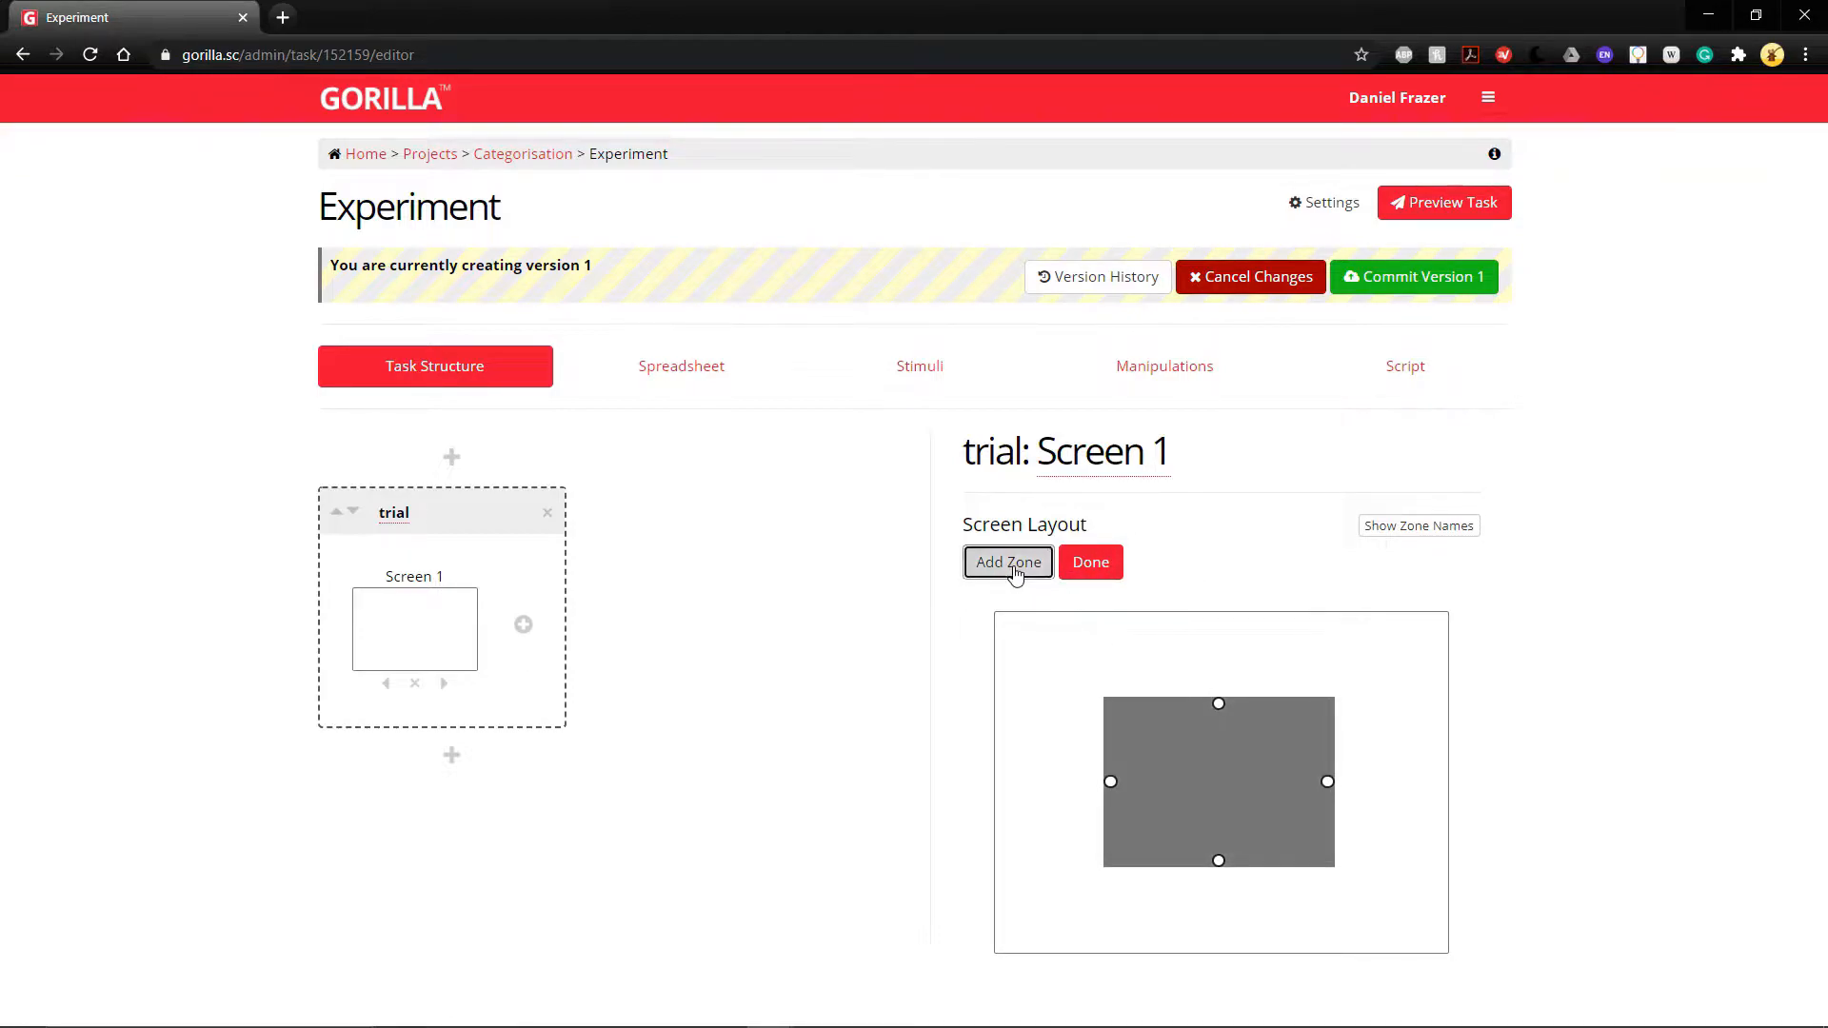
pyautogui.doubleClick(1219, 783)
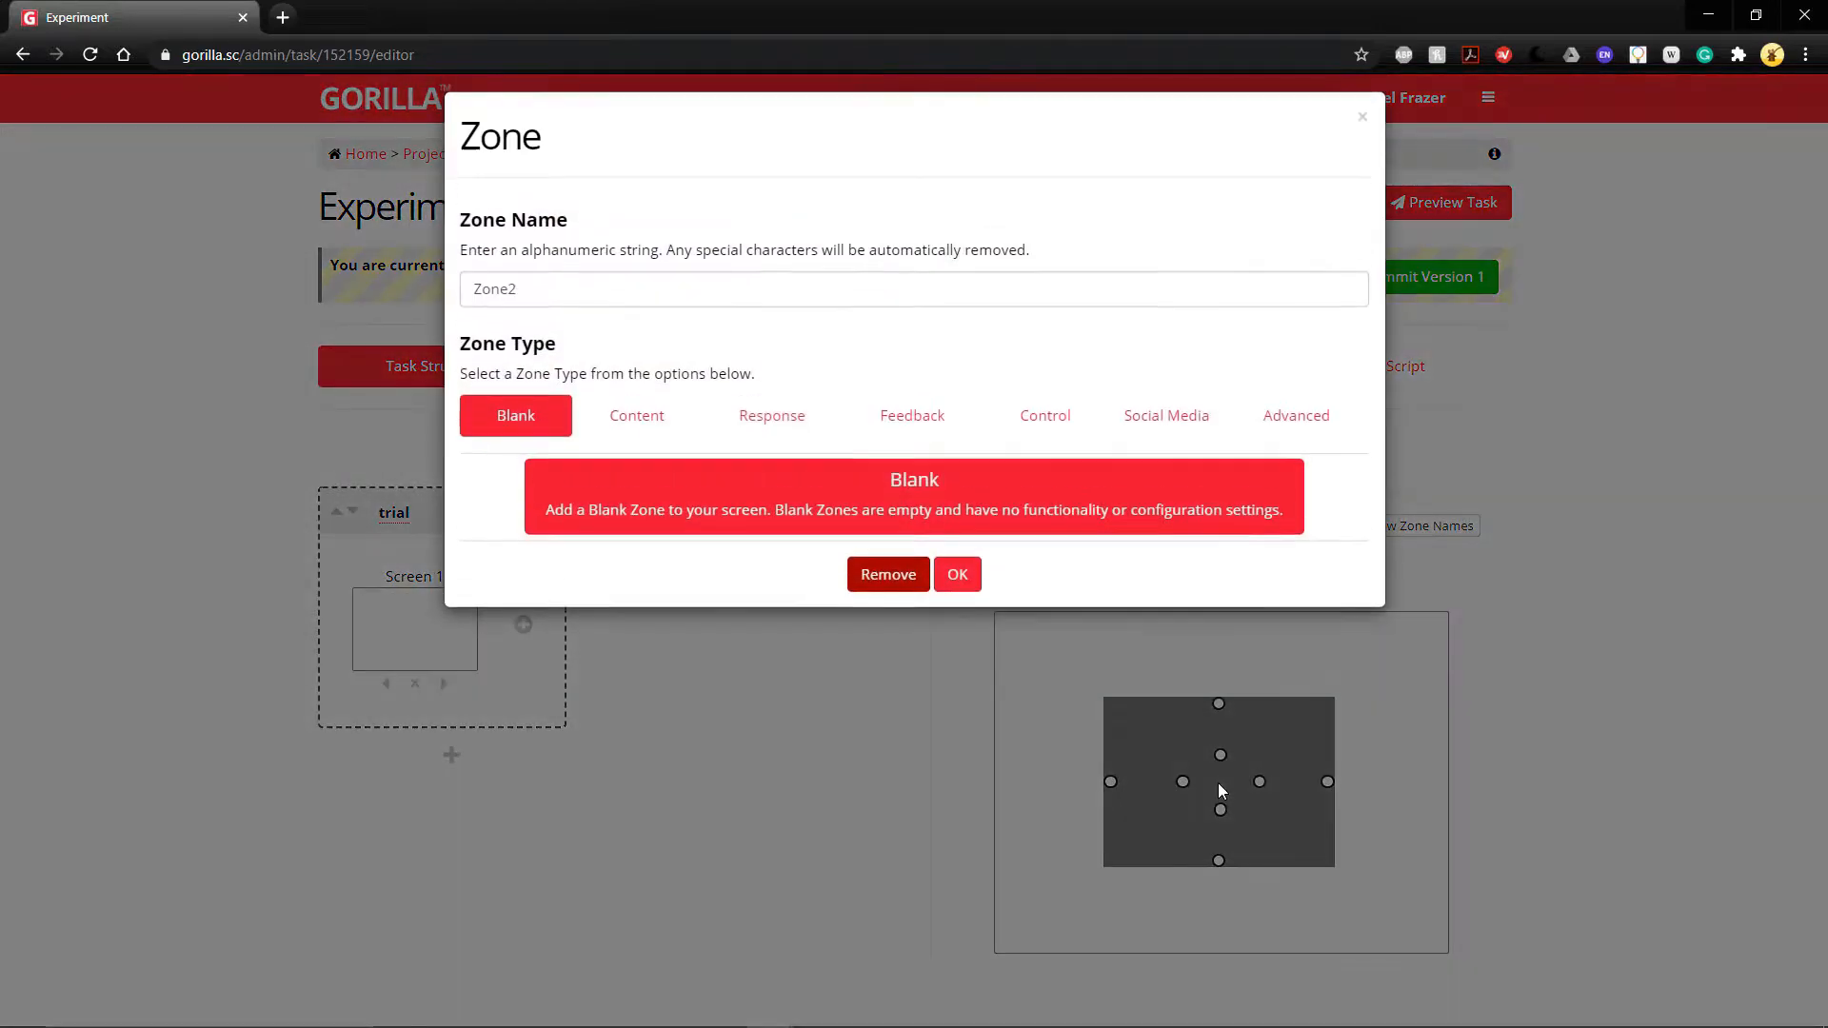
pyautogui.doubleClick(613, 301)
pyautogui.write('key')
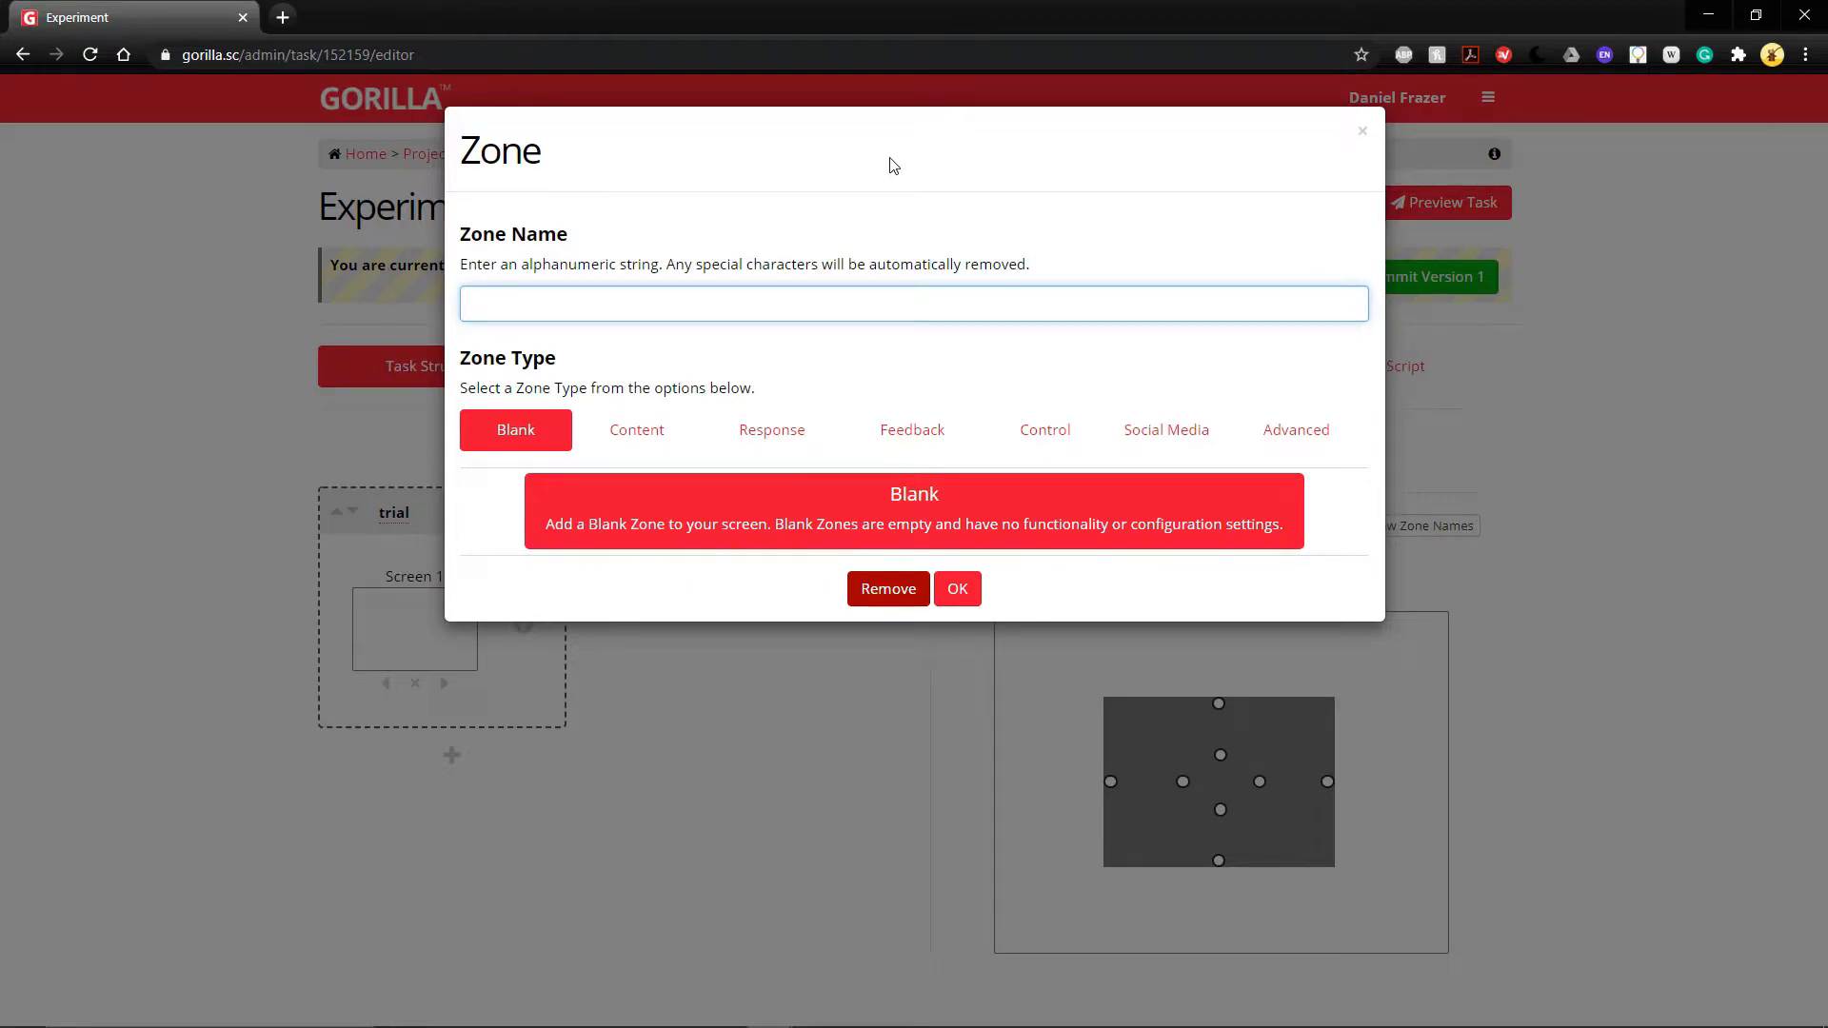
pyautogui.write(' Responses')
pyautogui.click(776, 433)
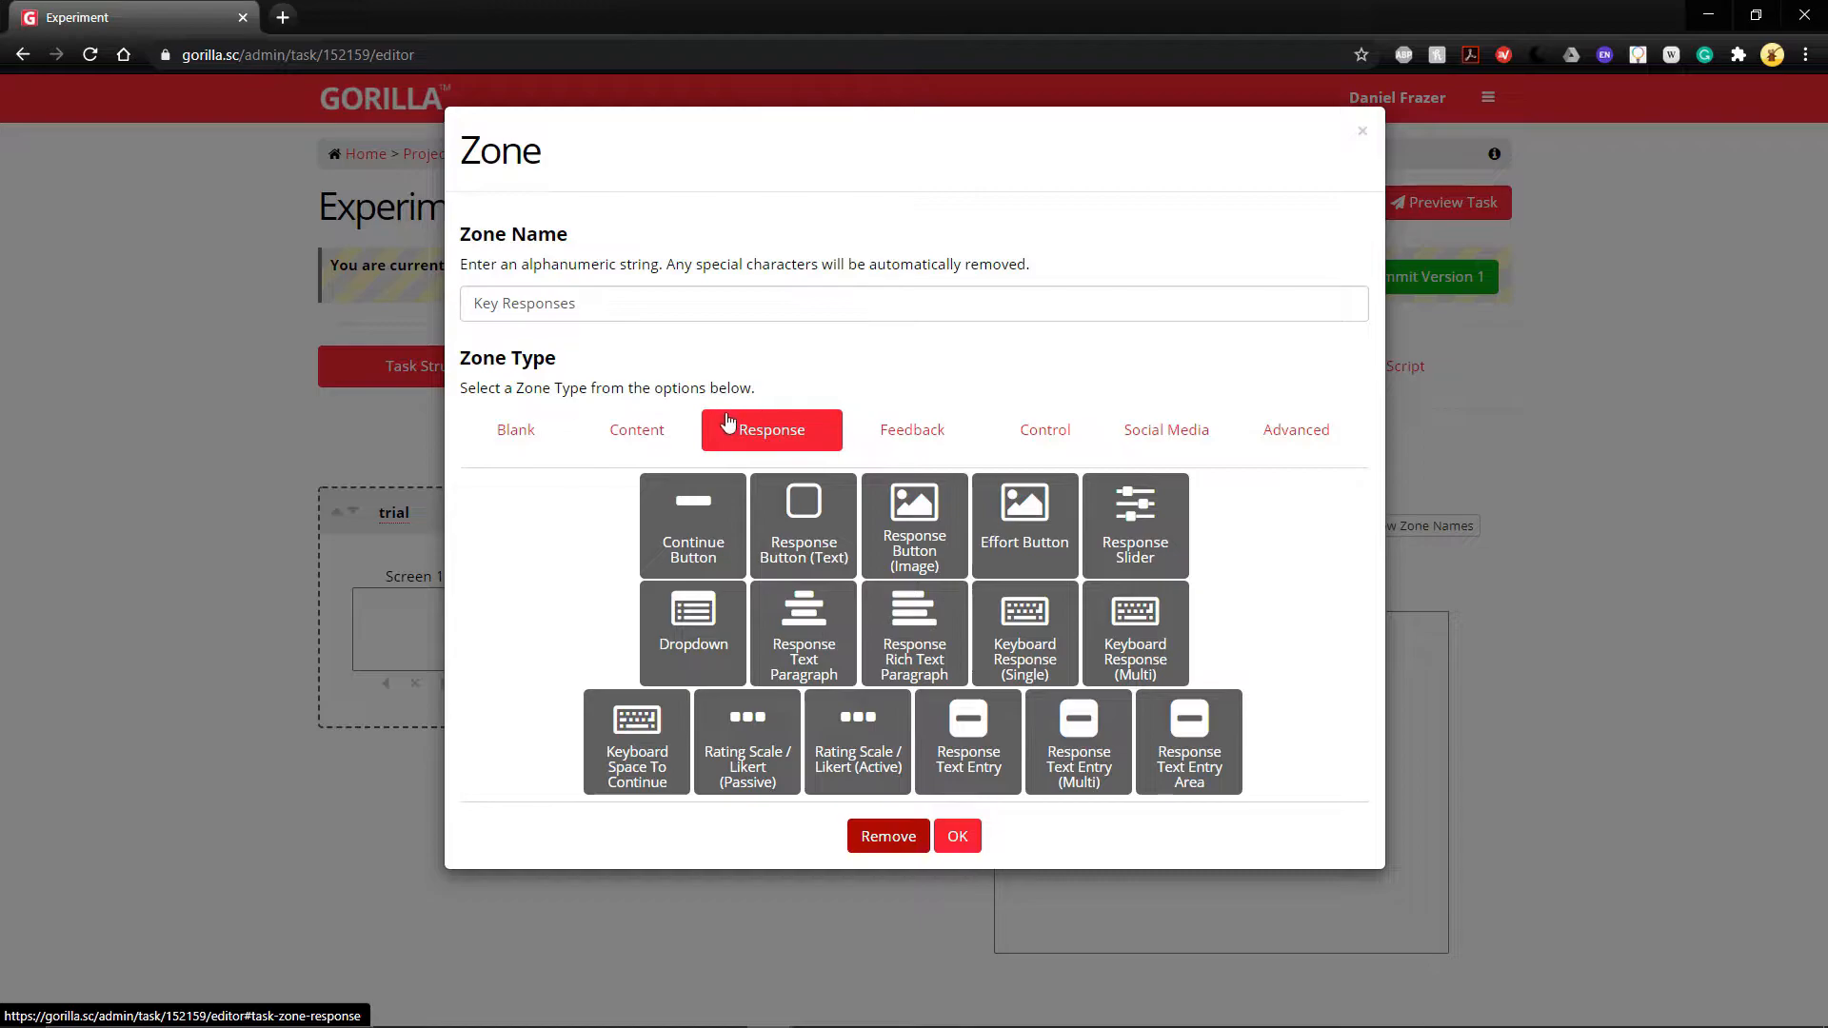
pyautogui.click(1142, 636)
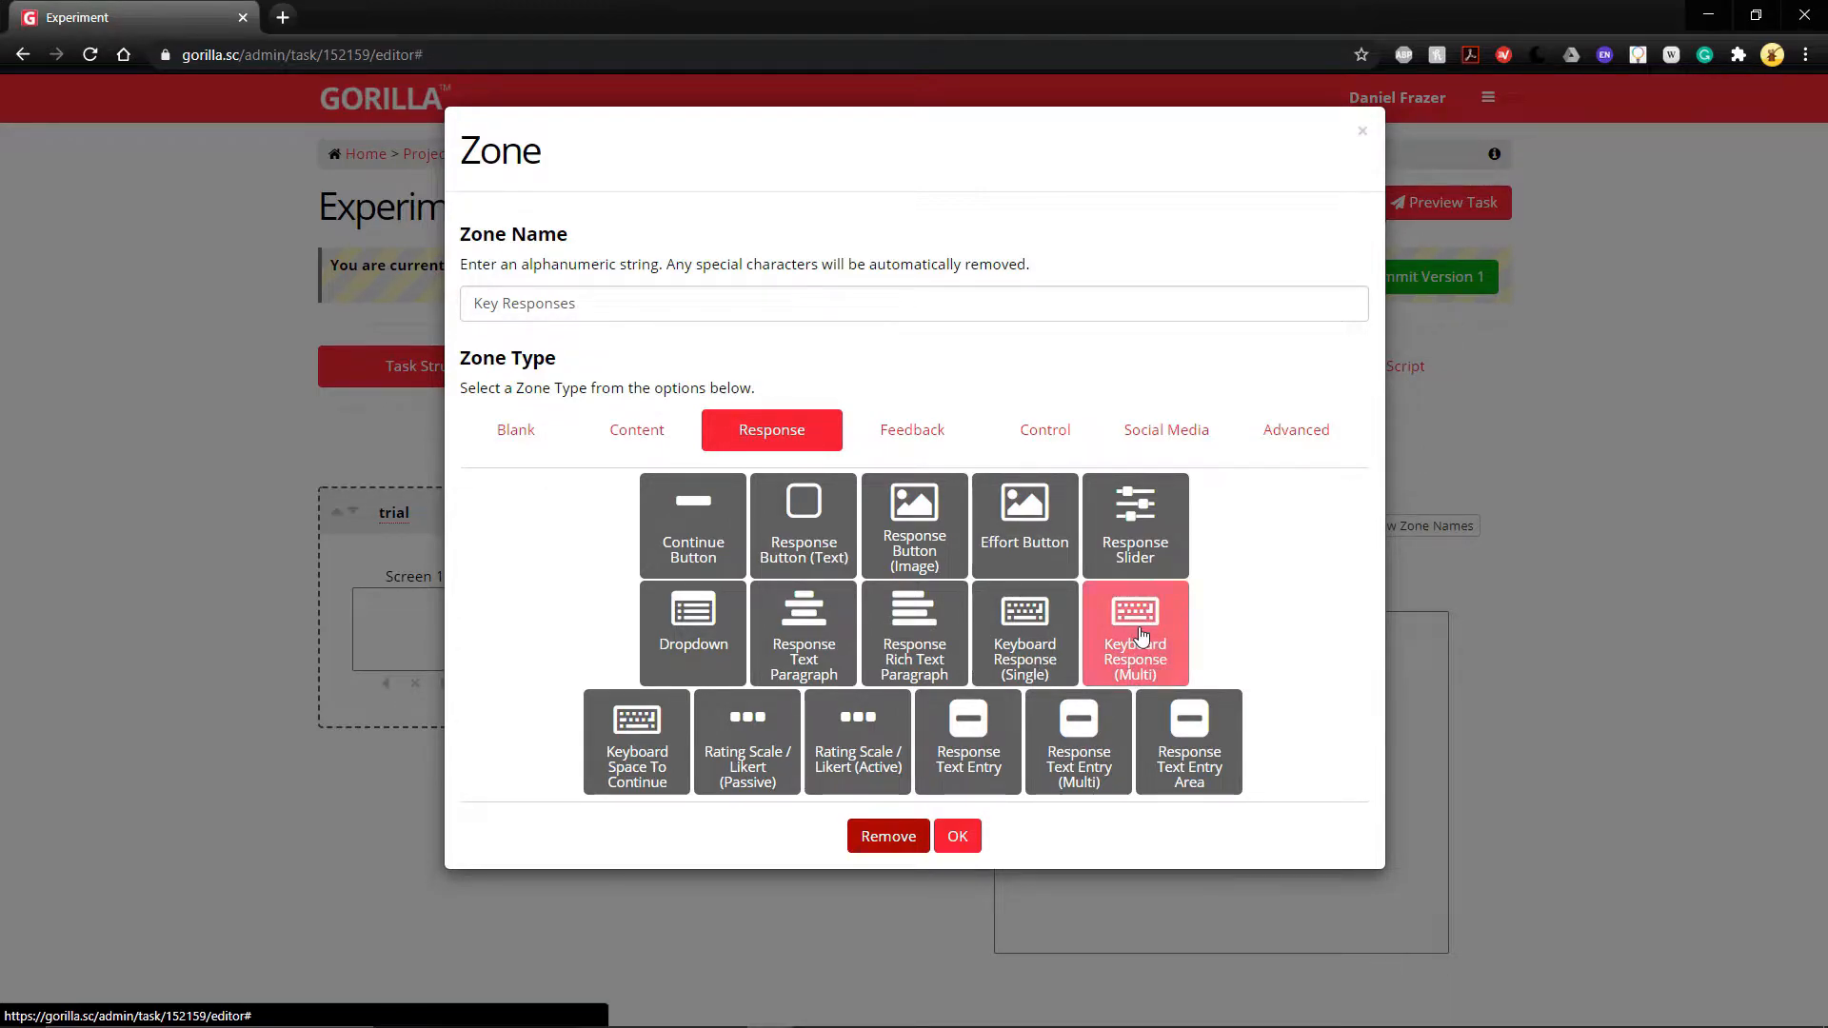
pyautogui.click(960, 838)
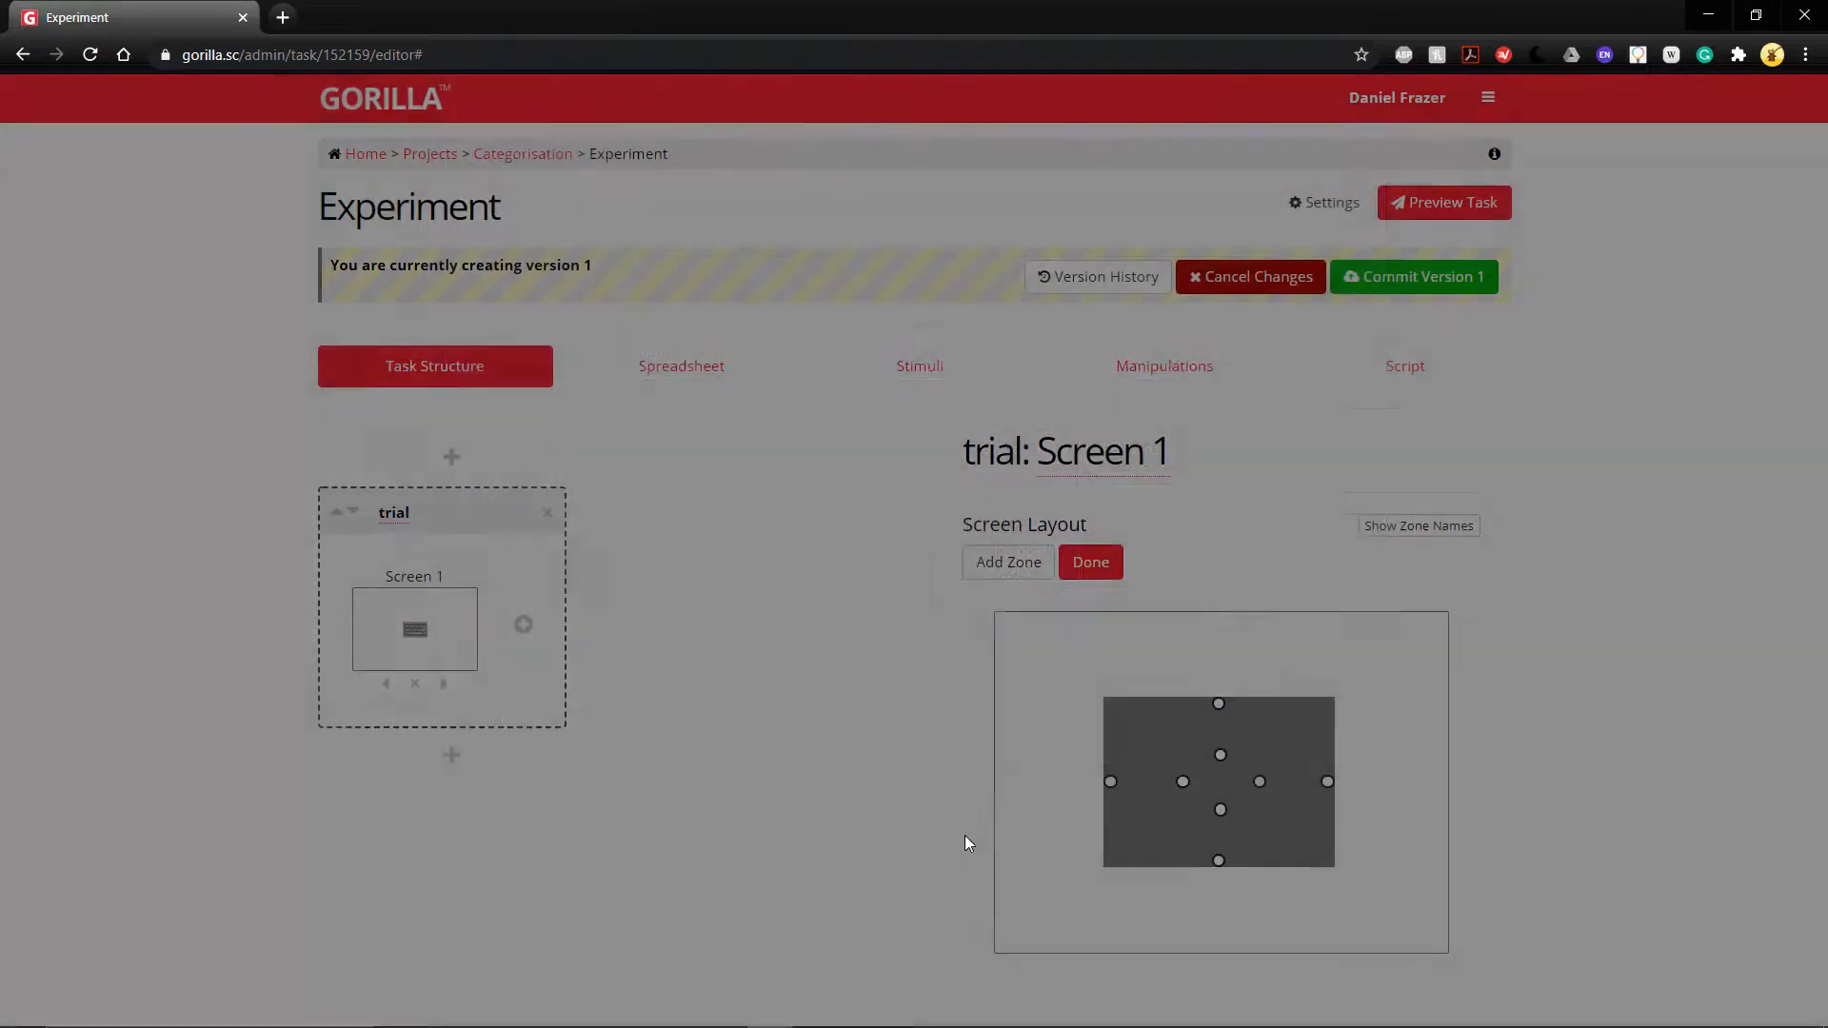
# Name the large zone "image", give it the Image content type, and finish editing the layout.
pyautogui.click(1145, 730)
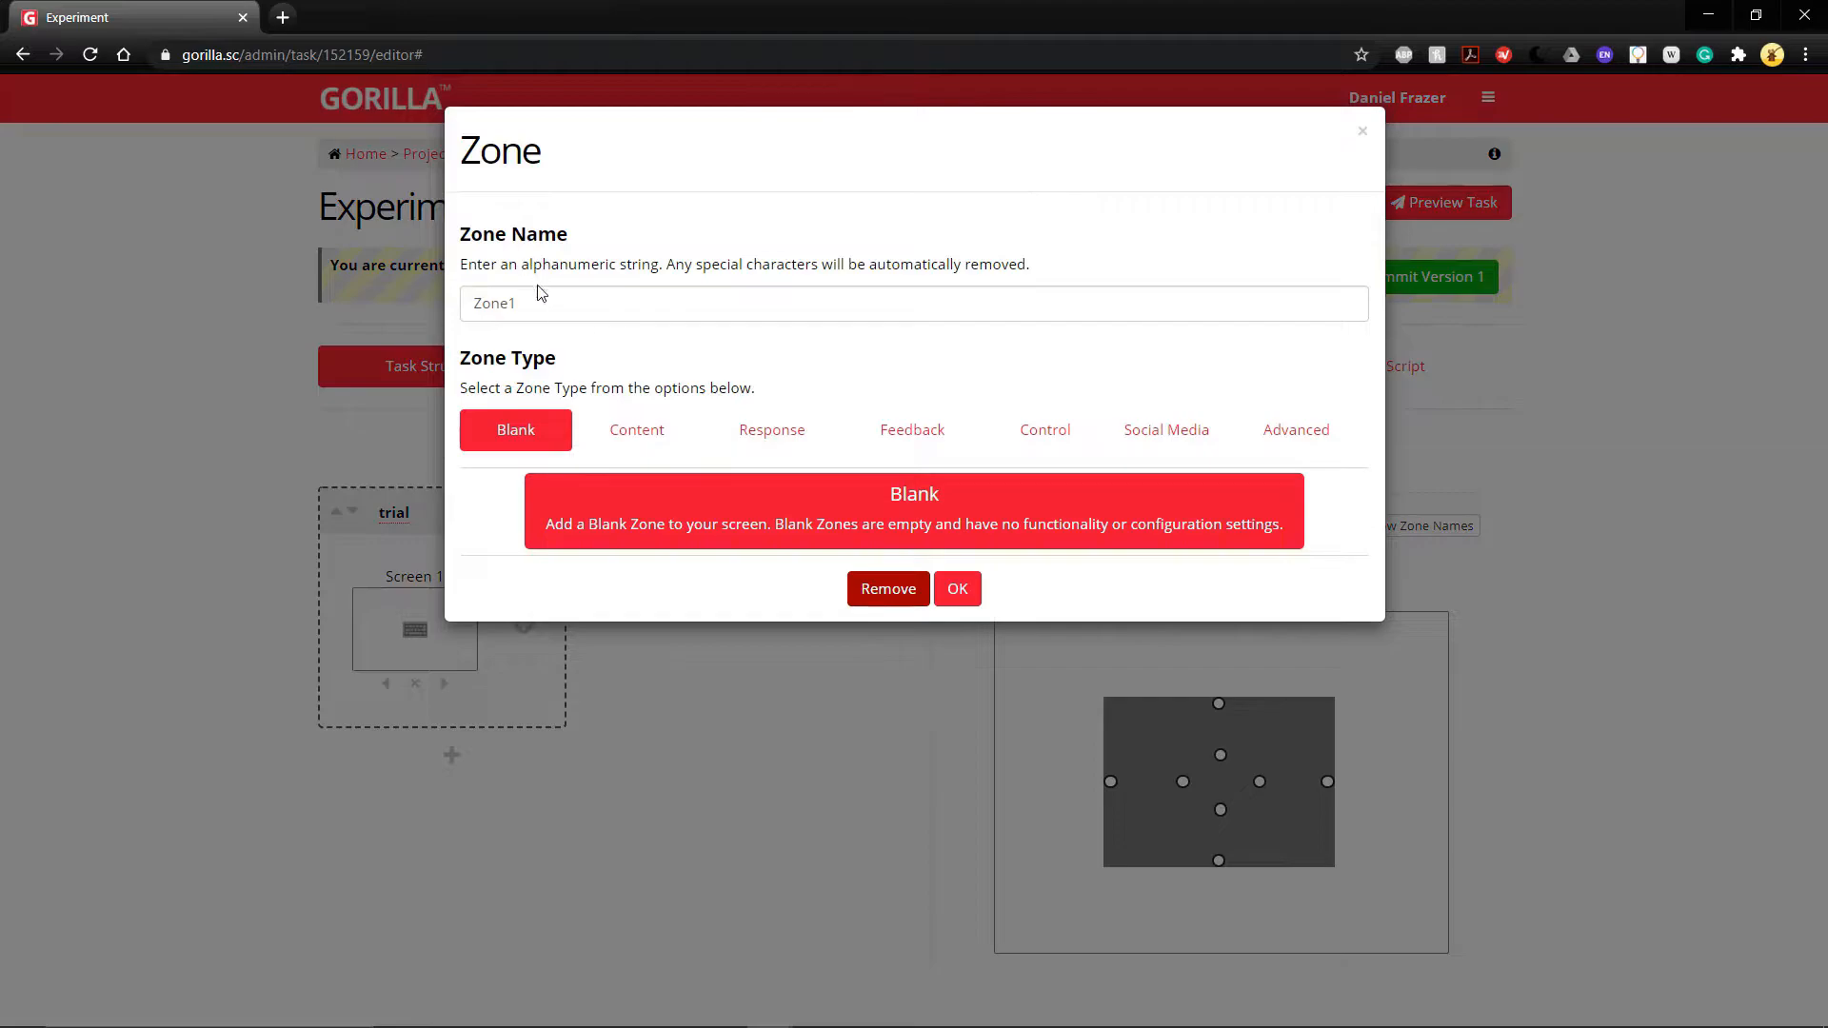
pyautogui.moveTo(542, 299); pyautogui.dragTo(419, 306)
pyautogui.press('BackSpace')
pyautogui.write('image')
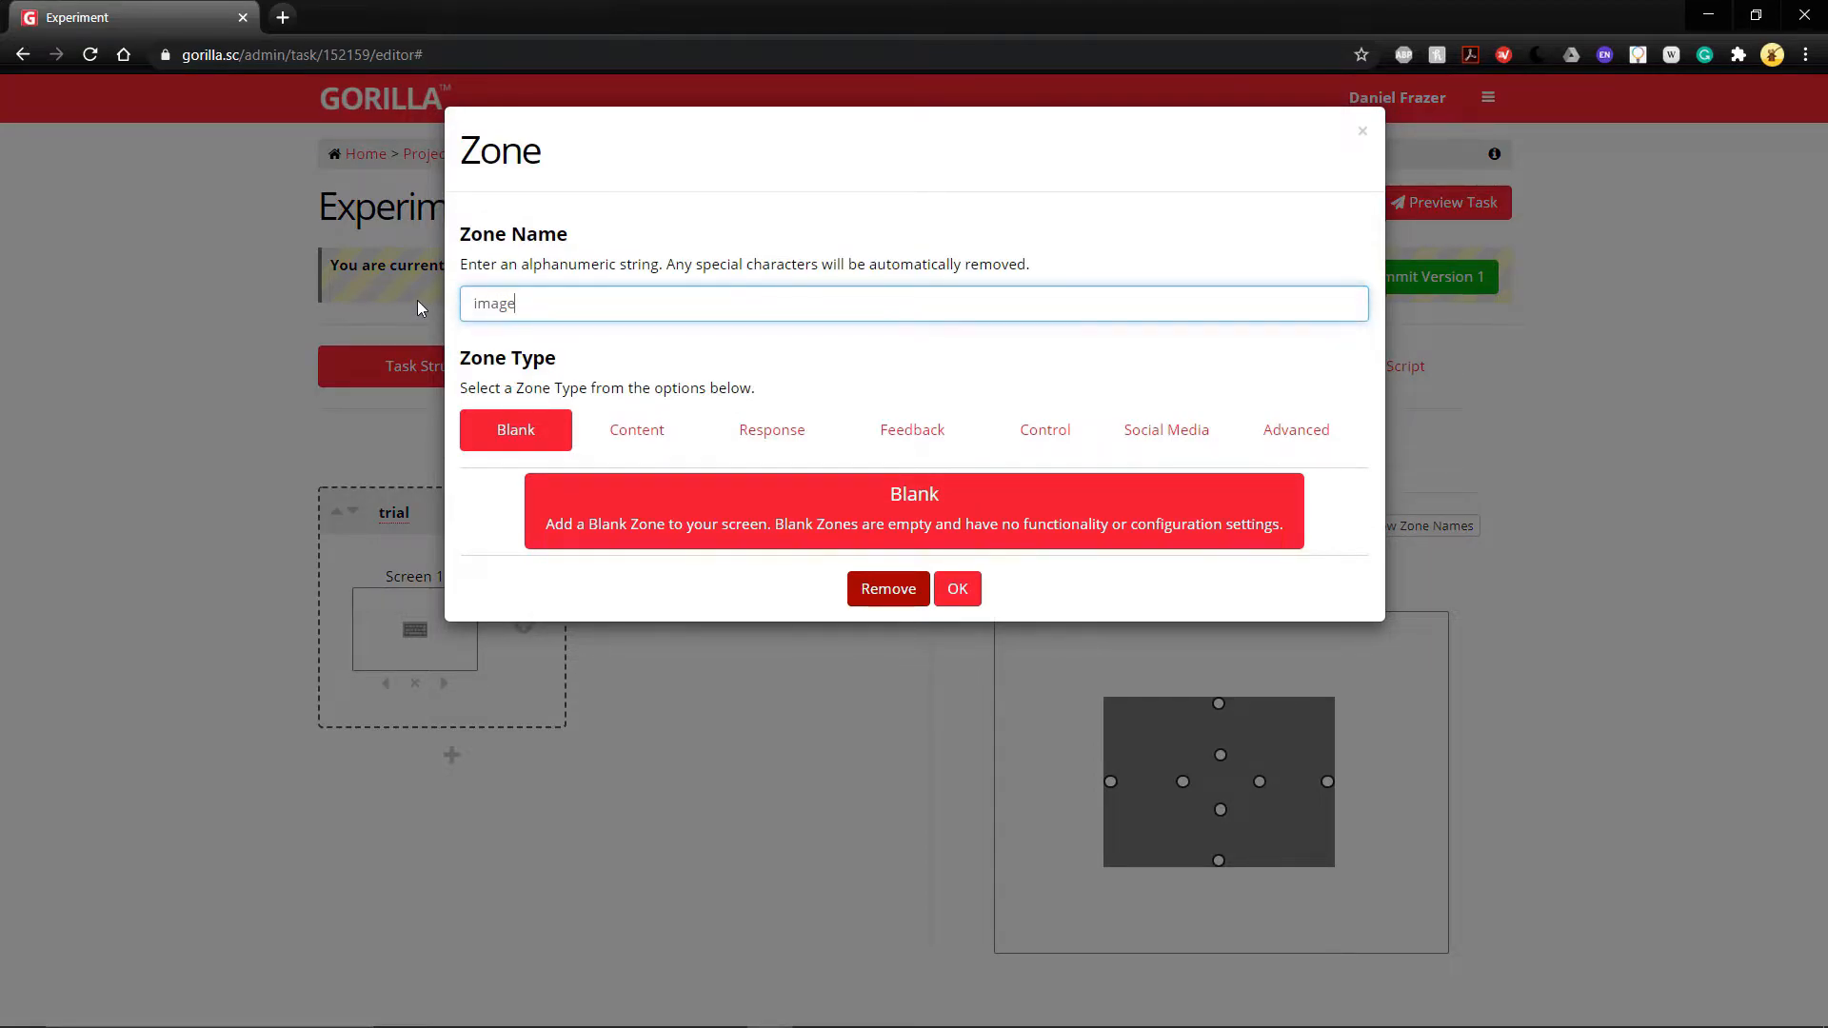
pyautogui.click(652, 433)
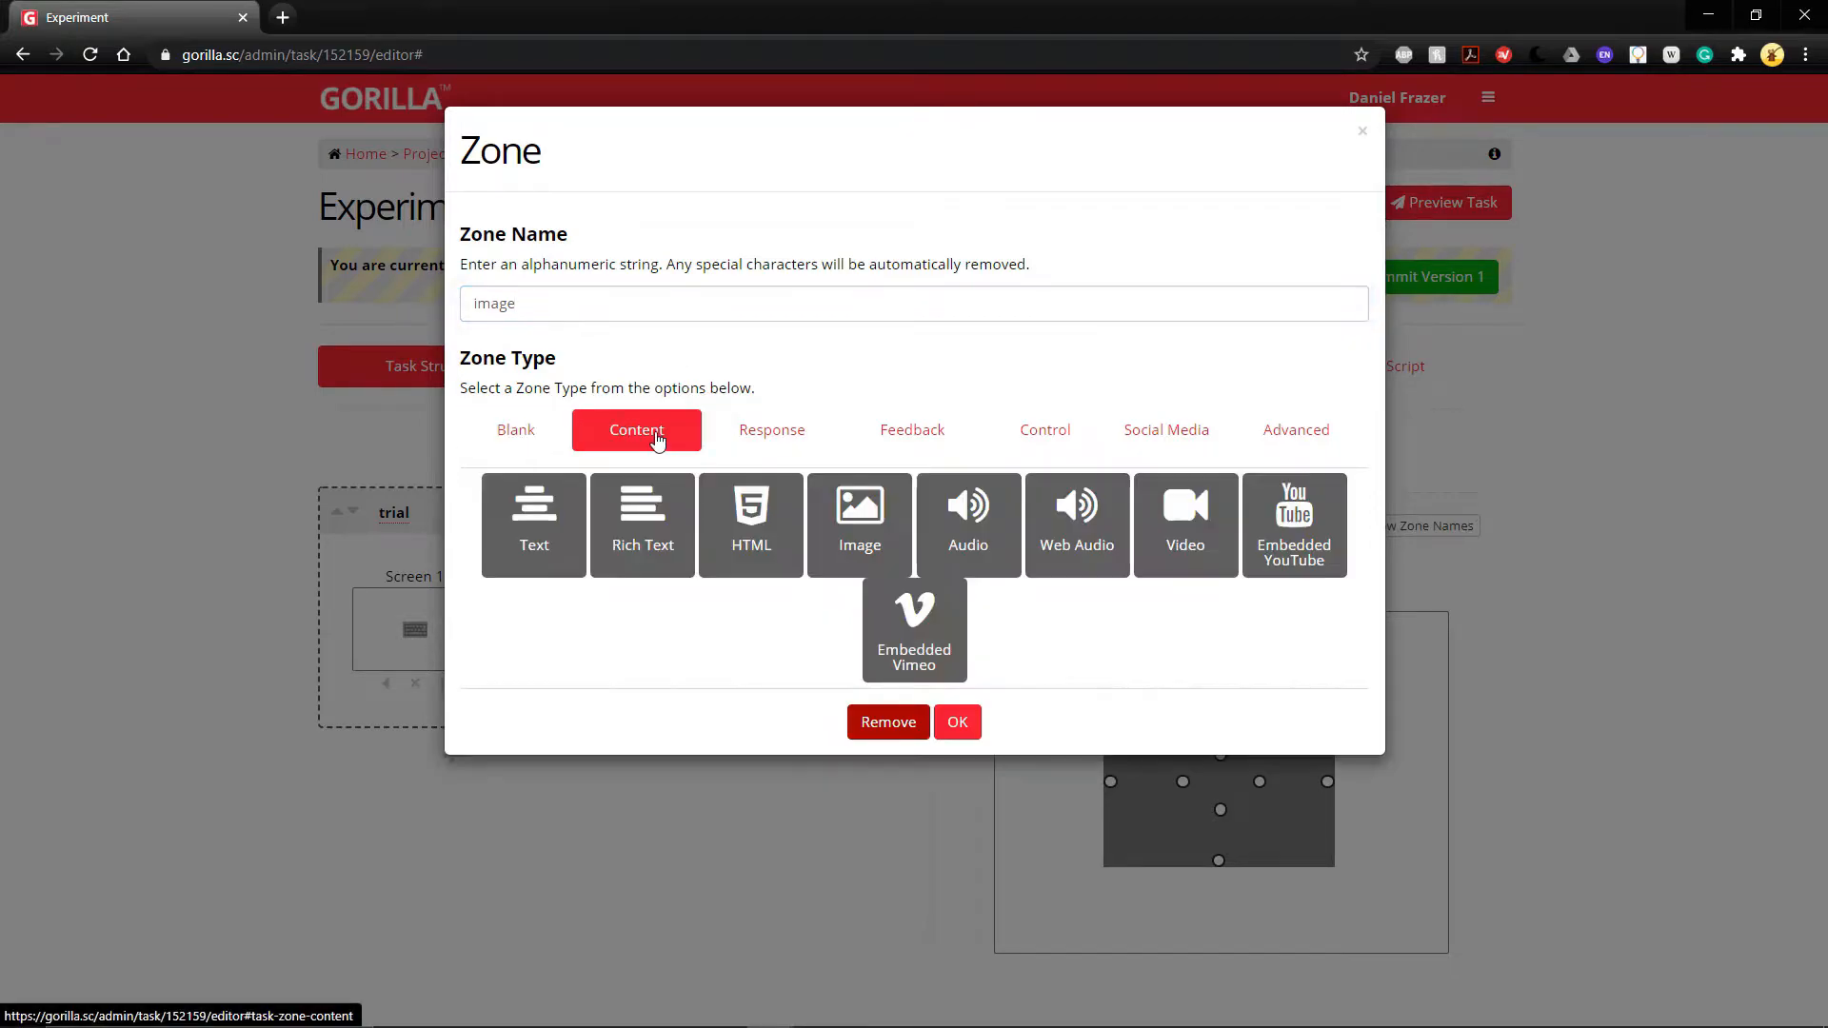
pyautogui.click(860, 522)
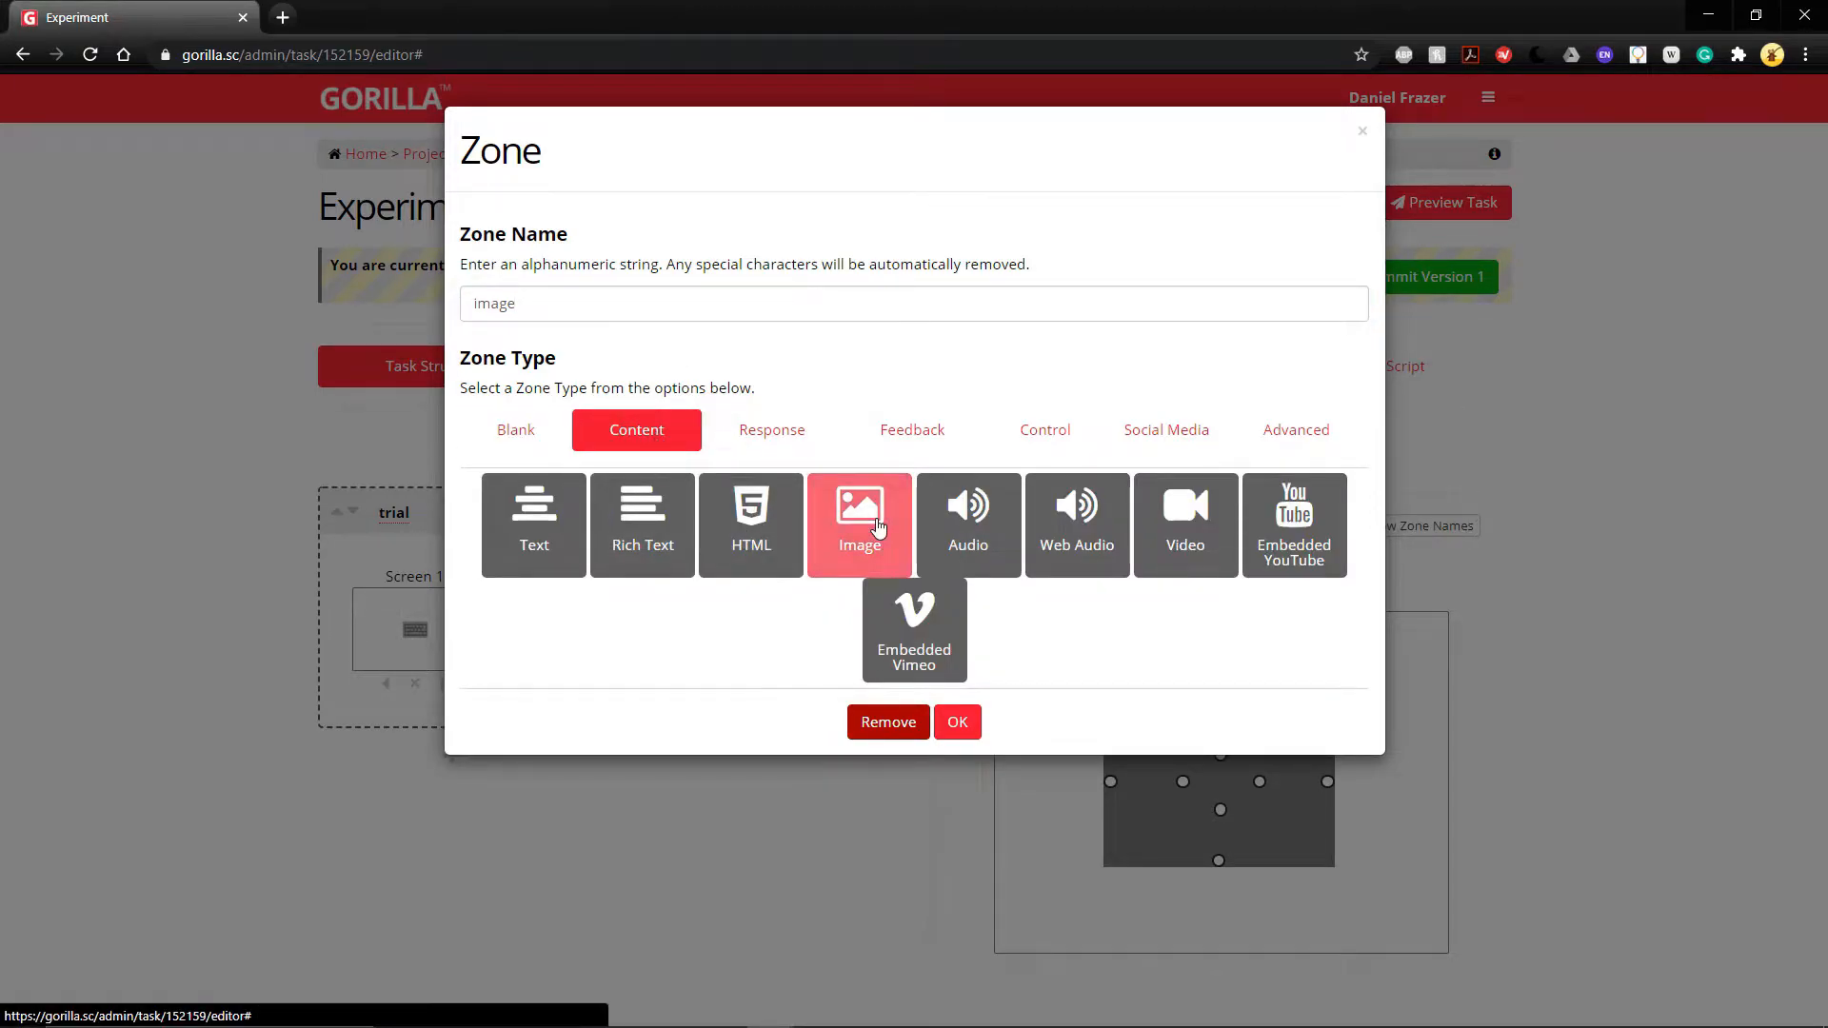
pyautogui.click(962, 723)
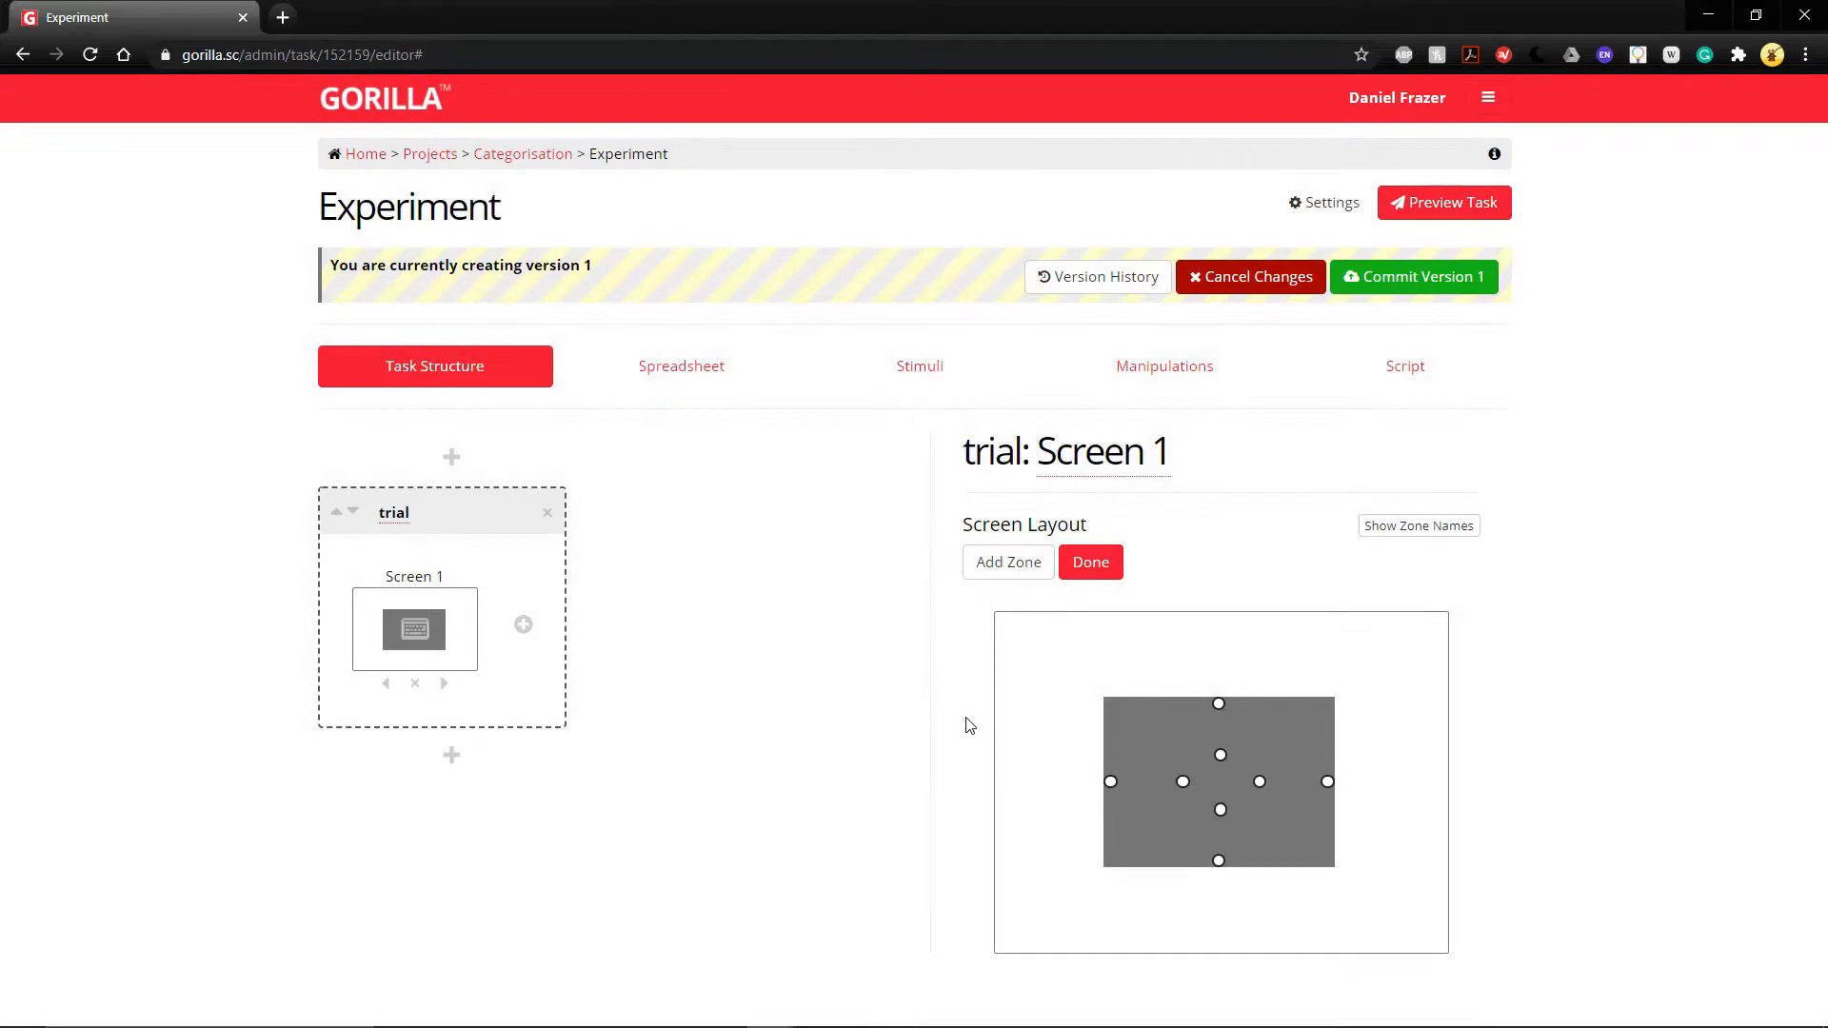
pyautogui.click(1086, 563)
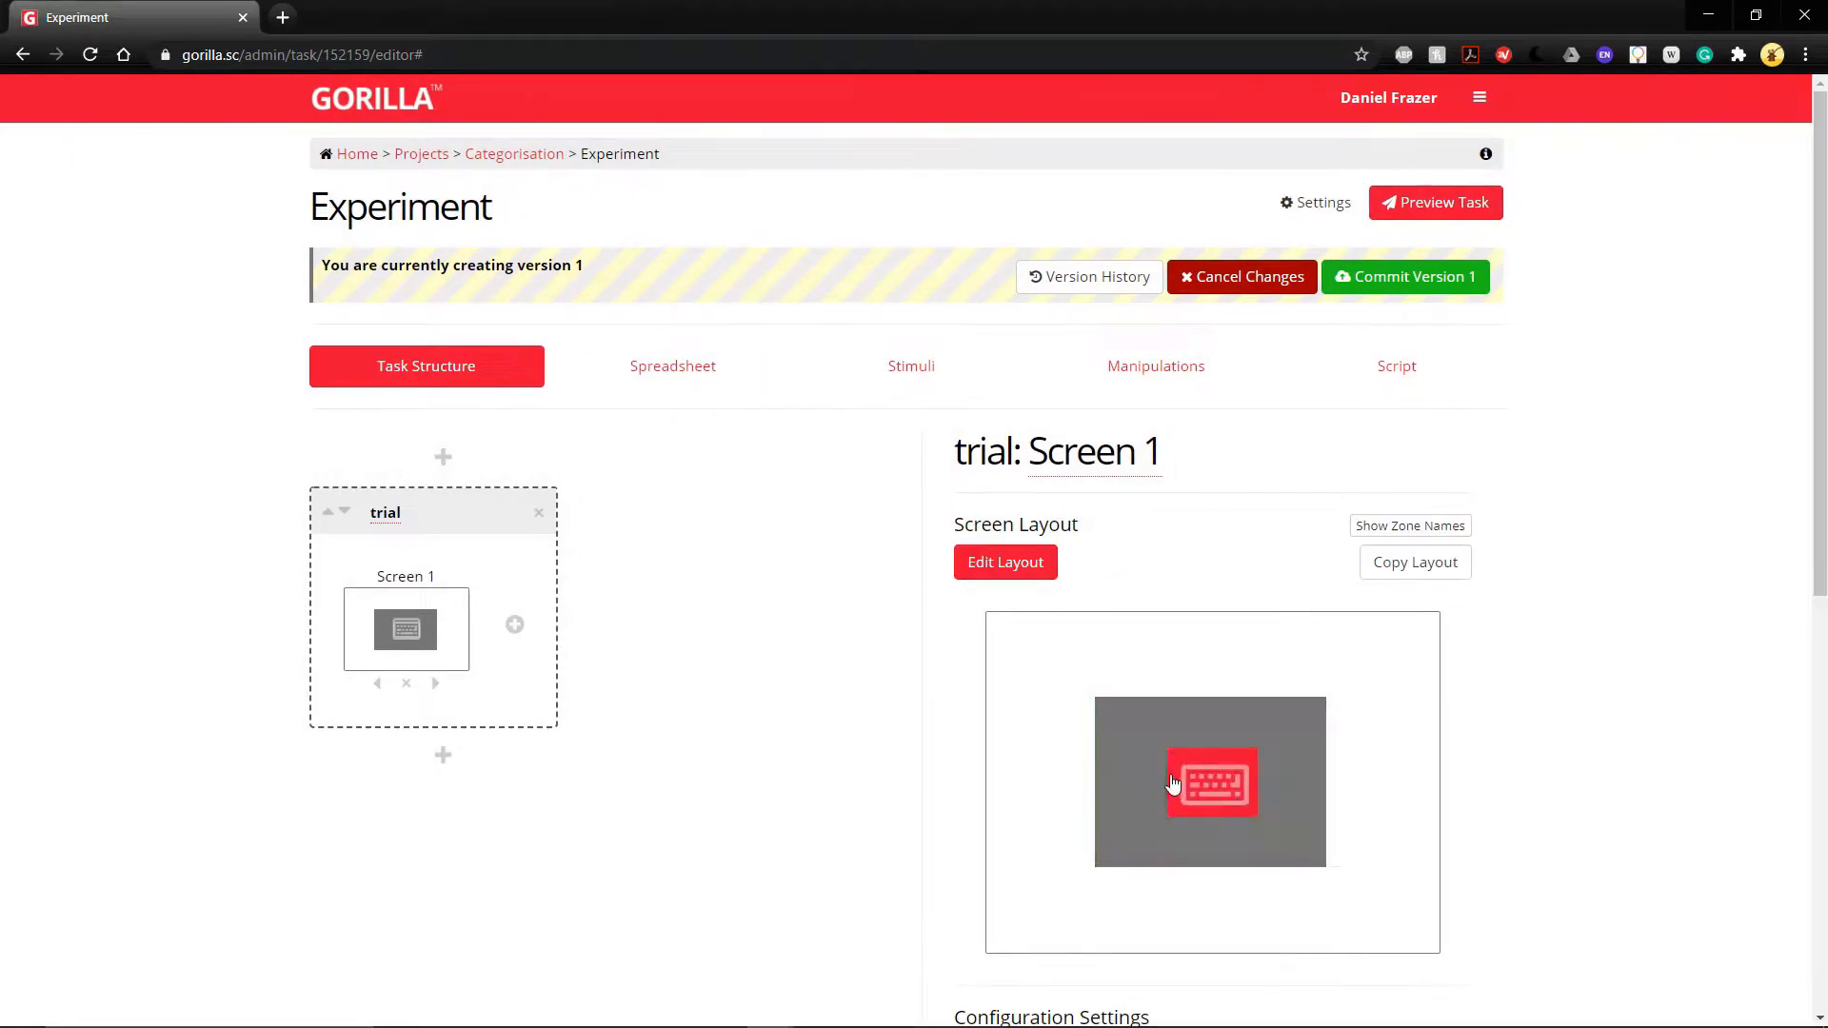
# Set the image zone's source to the spreadsheet column "stimuli".
pyautogui.click(1135, 730)
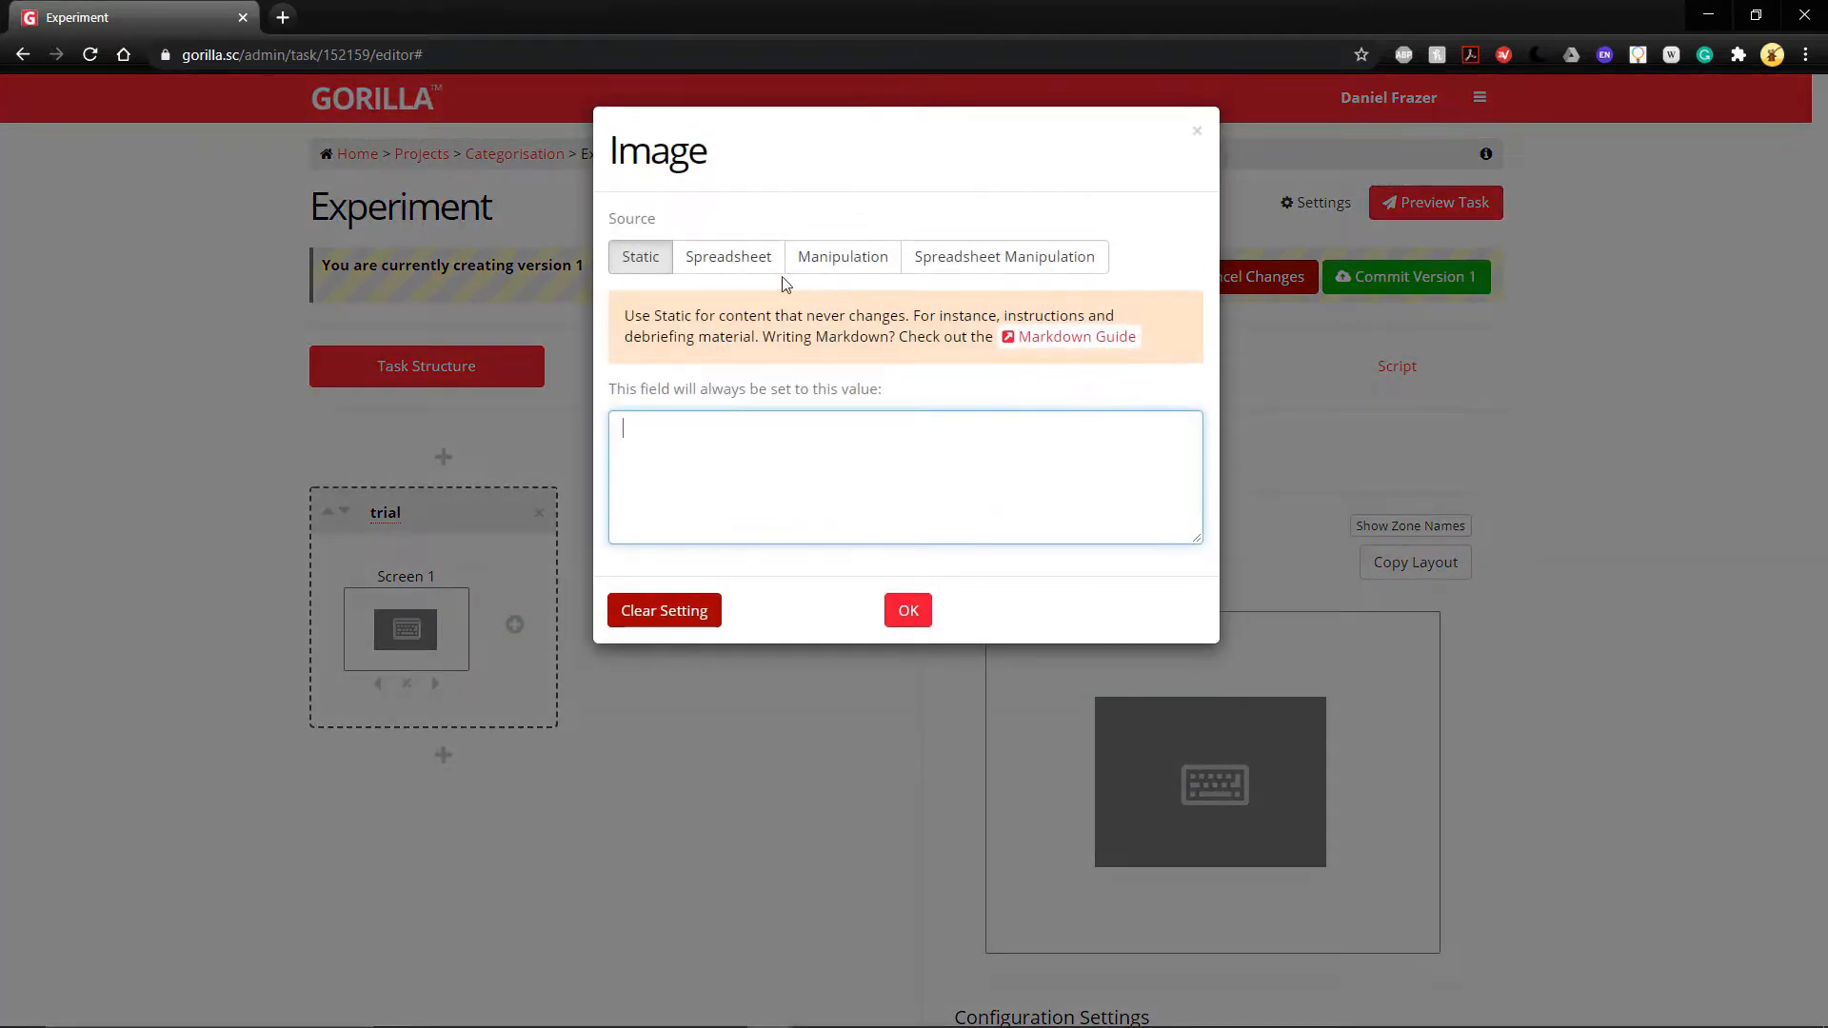
pyautogui.click(751, 265)
pyautogui.click(856, 422)
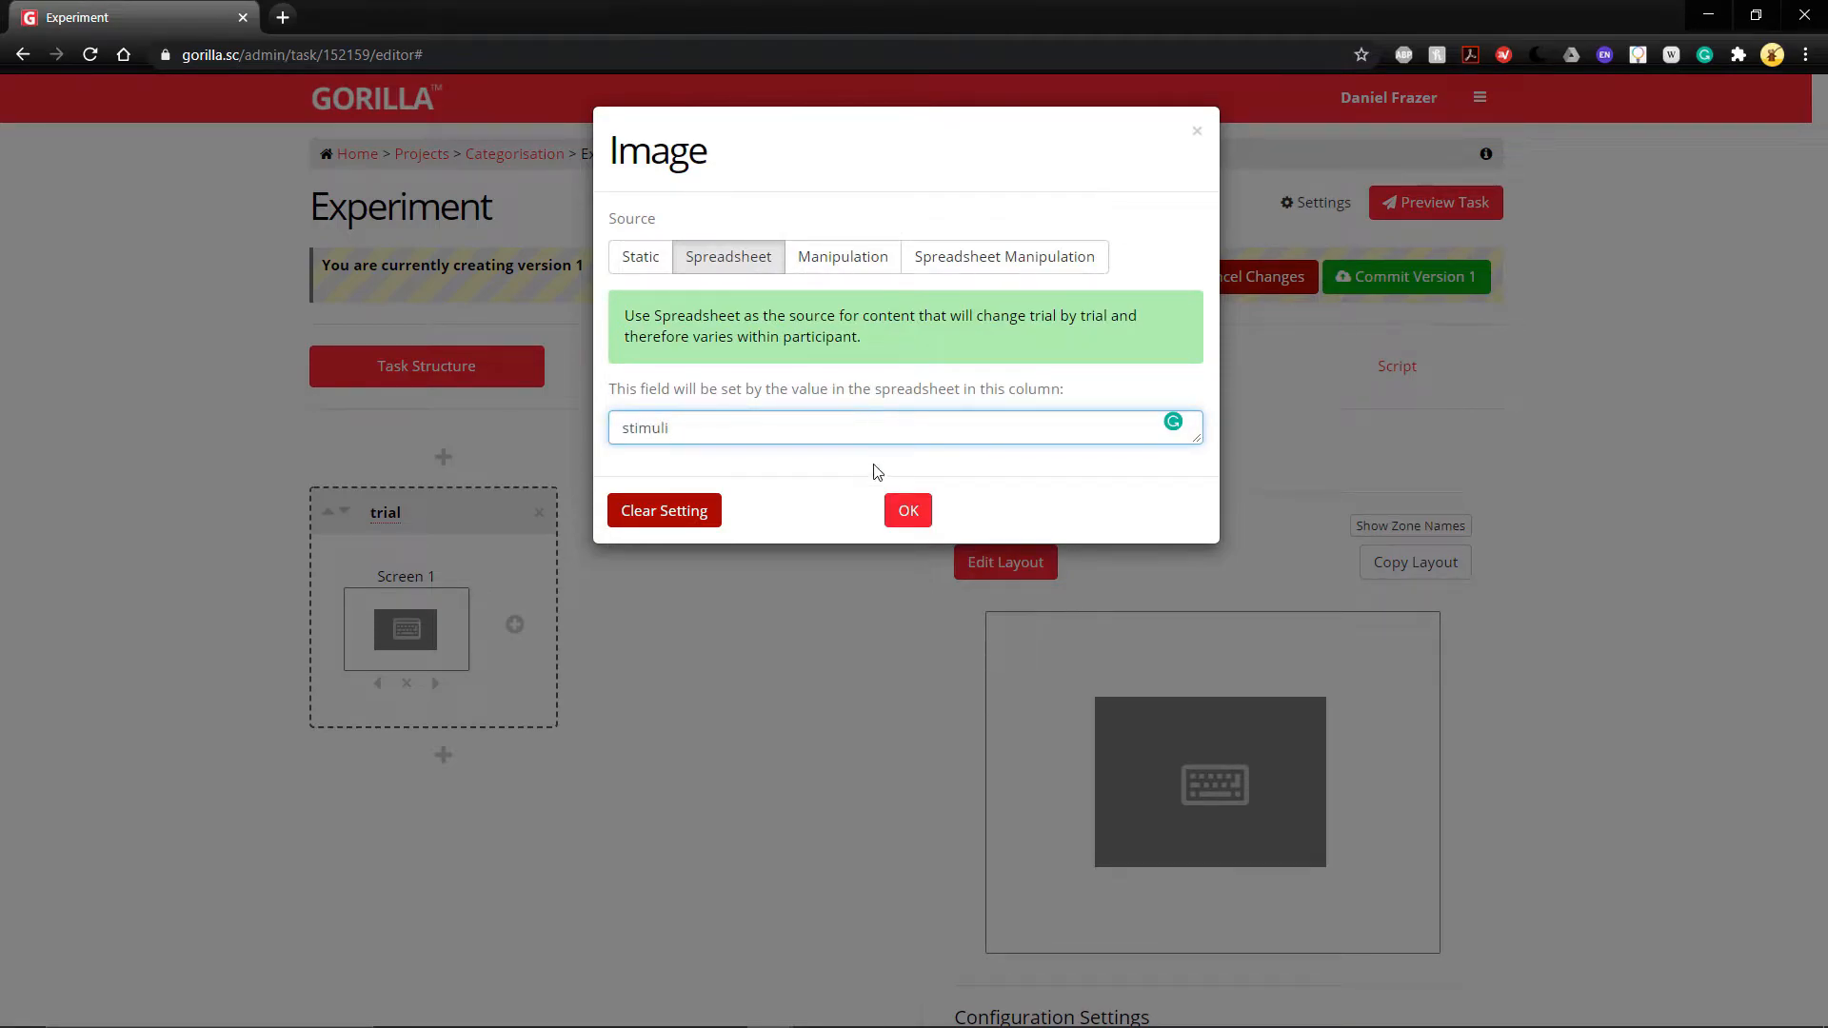
pyautogui.click(907, 512)
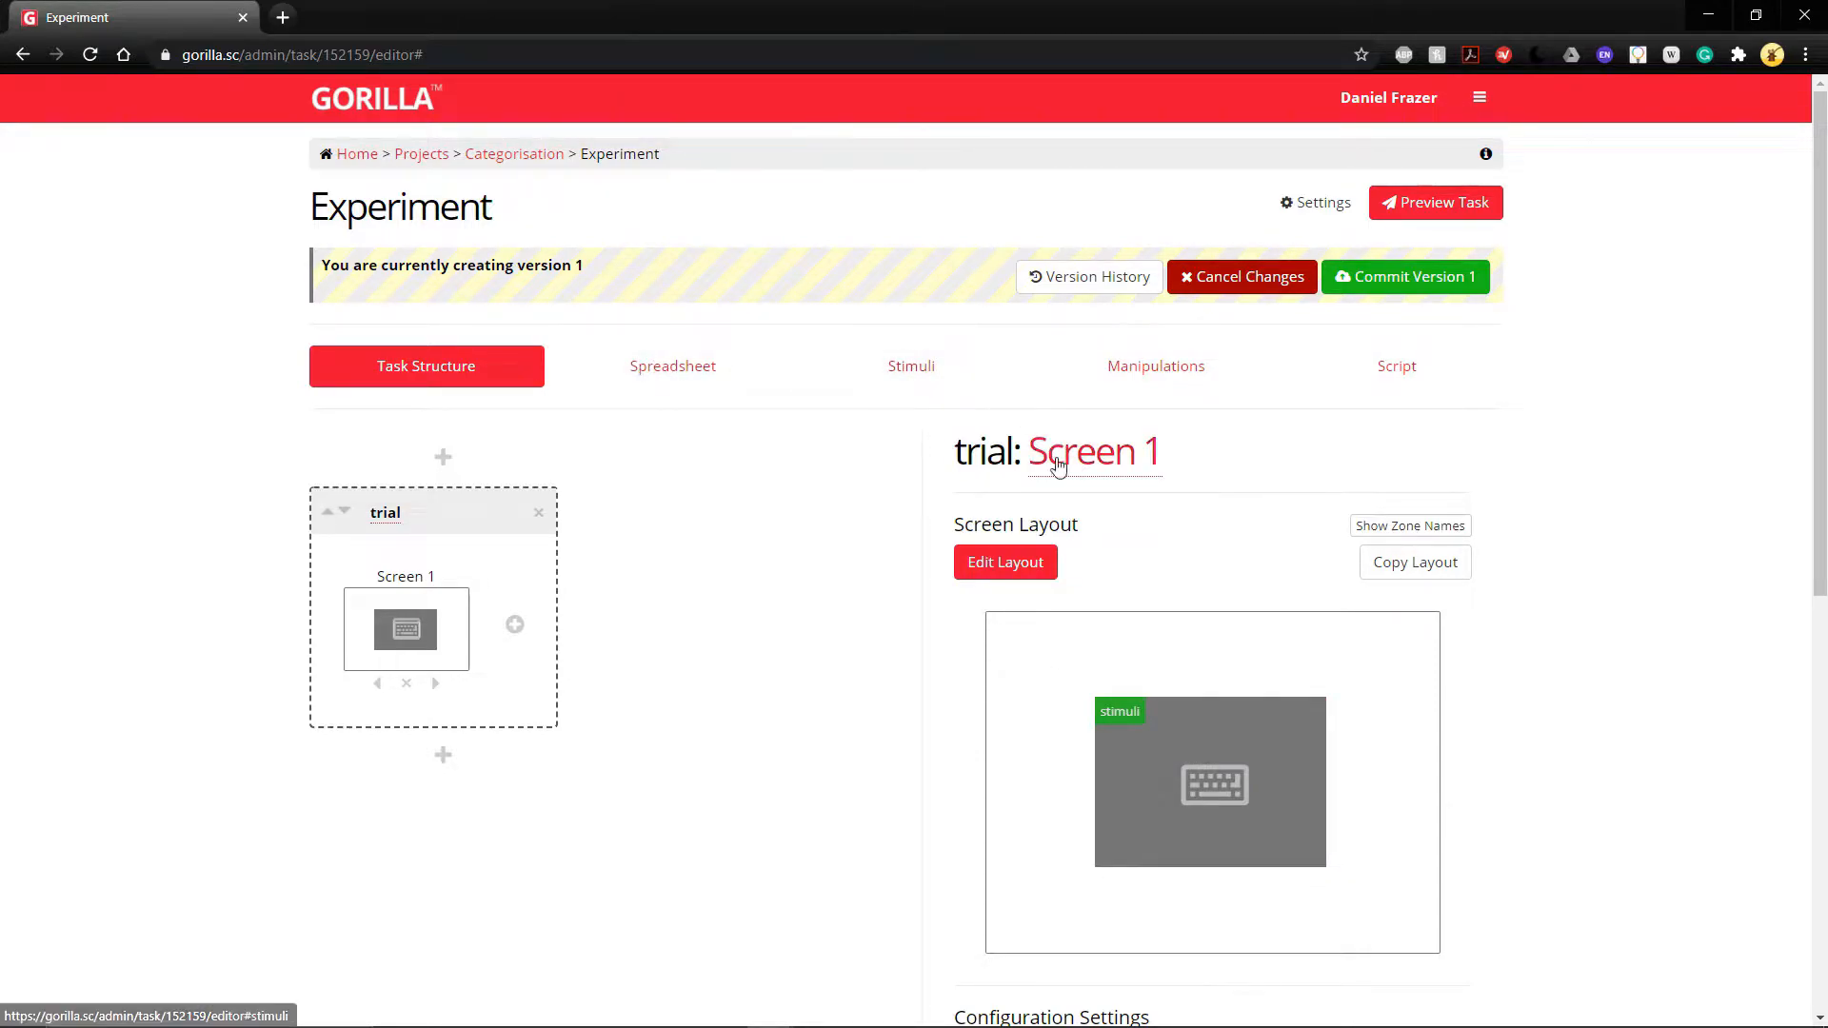
pyautogui.scroll(-1, 1191, 740)
pyautogui.scroll(1, 1209, 673)
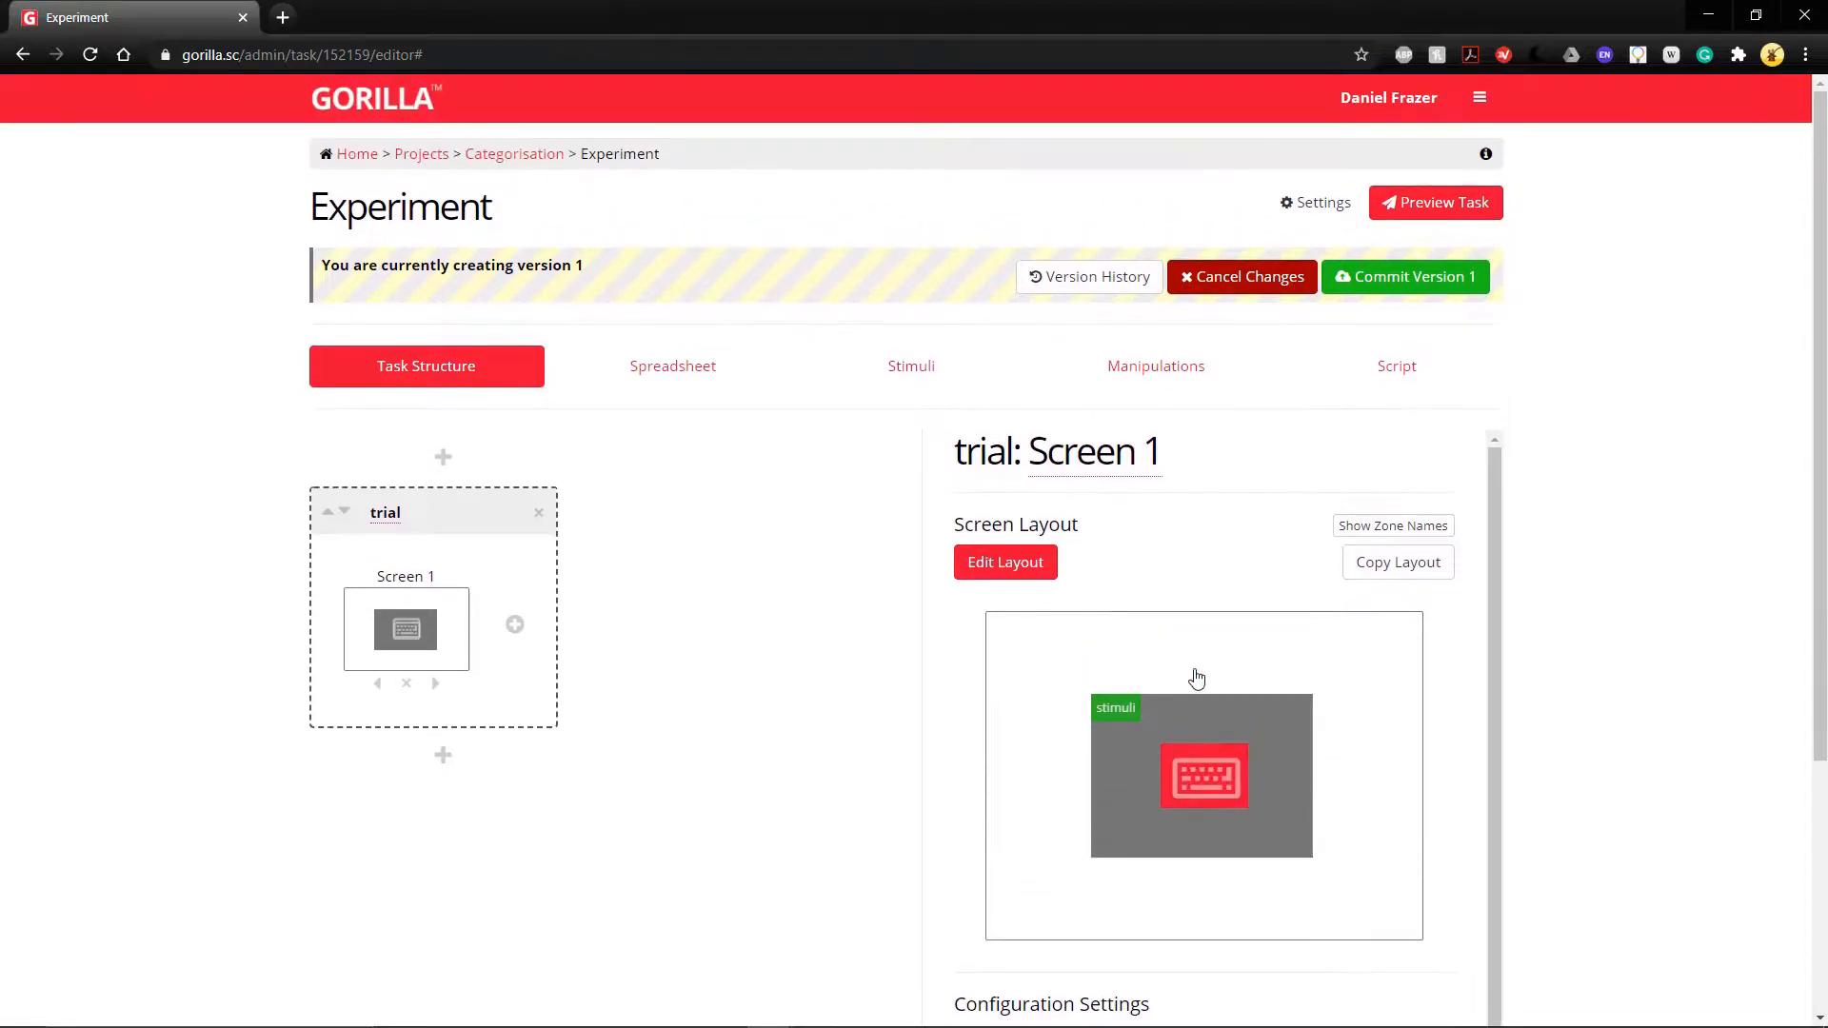
# Upload cat1.jpg to cat6.jpg and dog1.jpg to dog6.jpg from the Gorilla images folder as the task's stimuli.
pyautogui.click(916, 381)
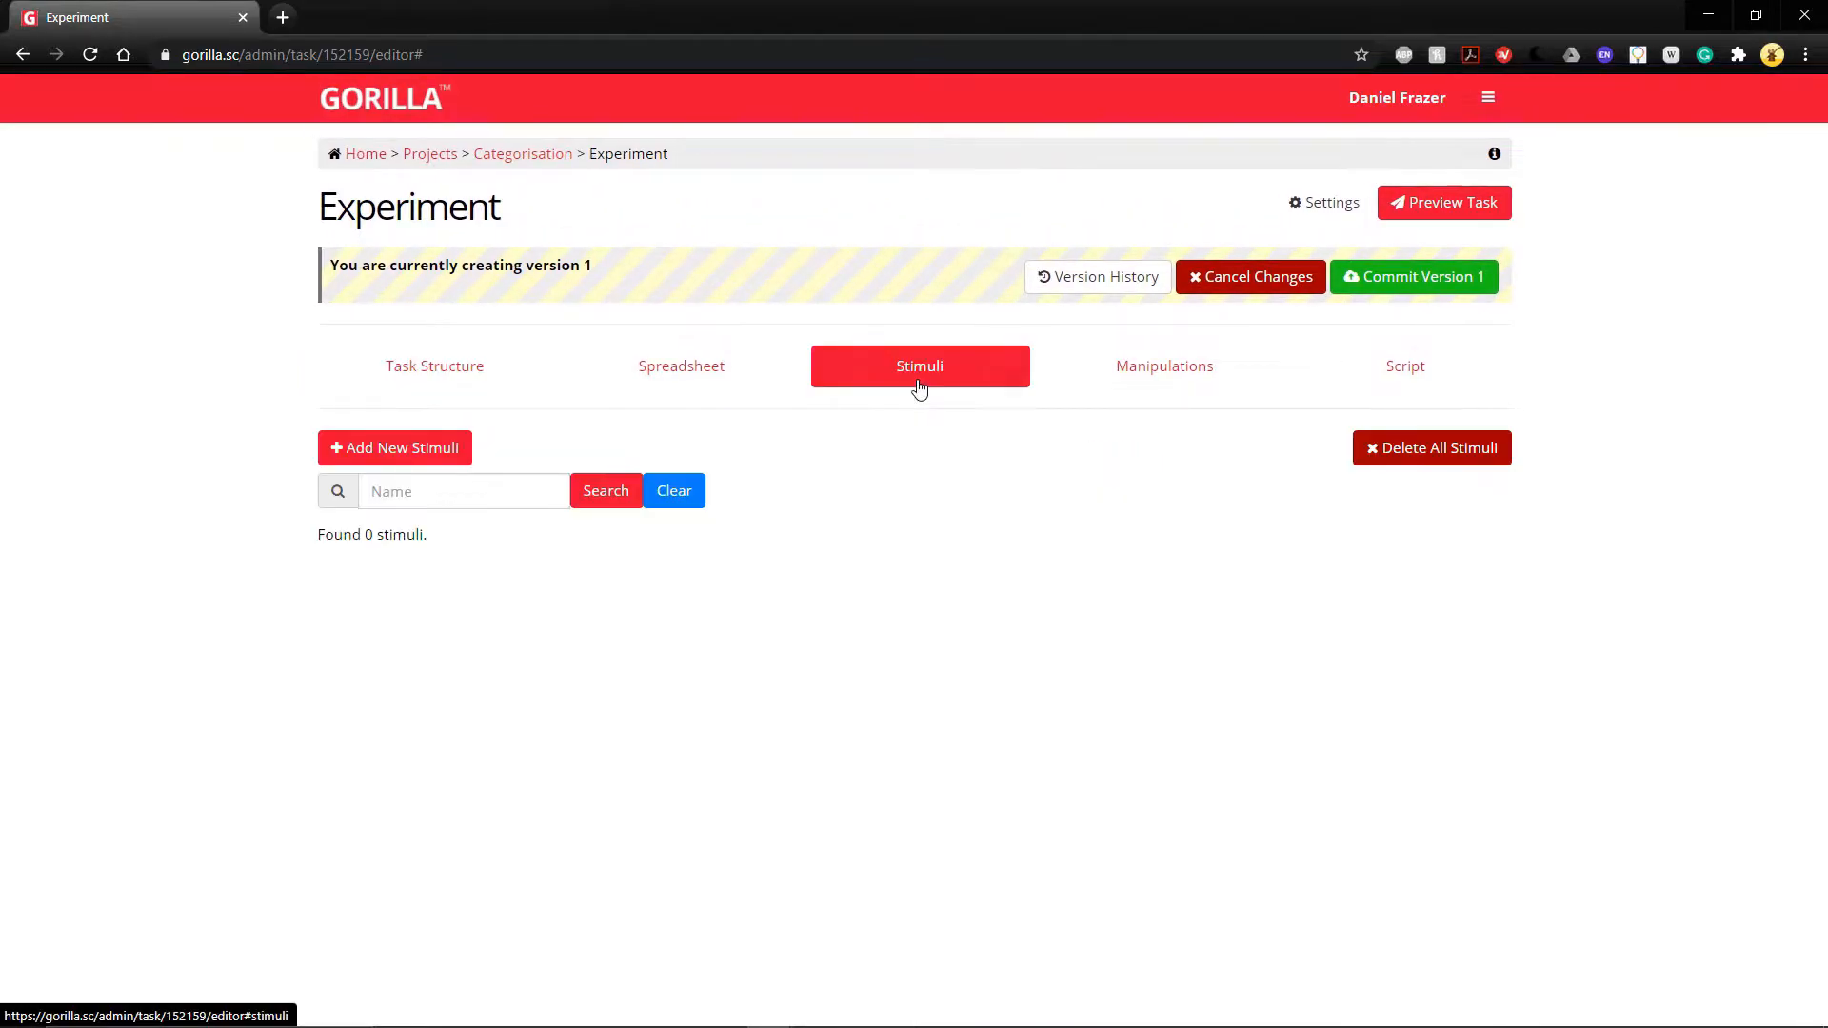
pyautogui.click(410, 467)
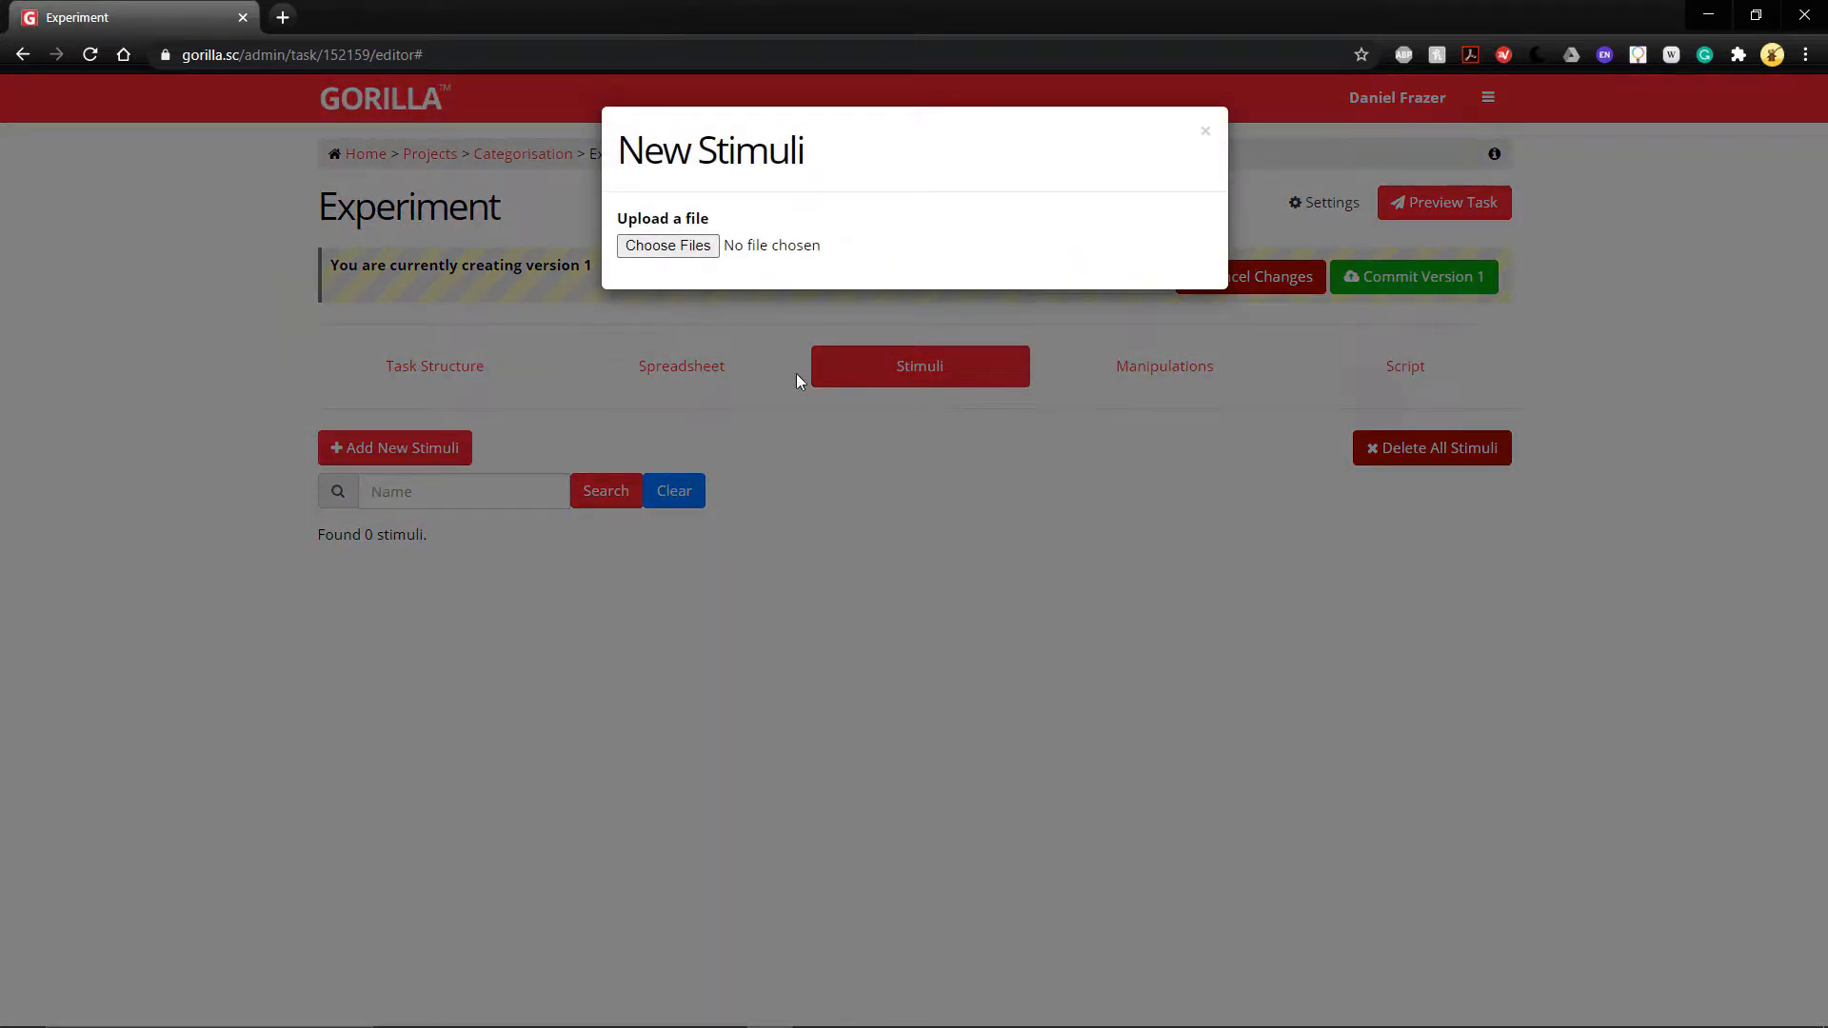
pyautogui.click(657, 245)
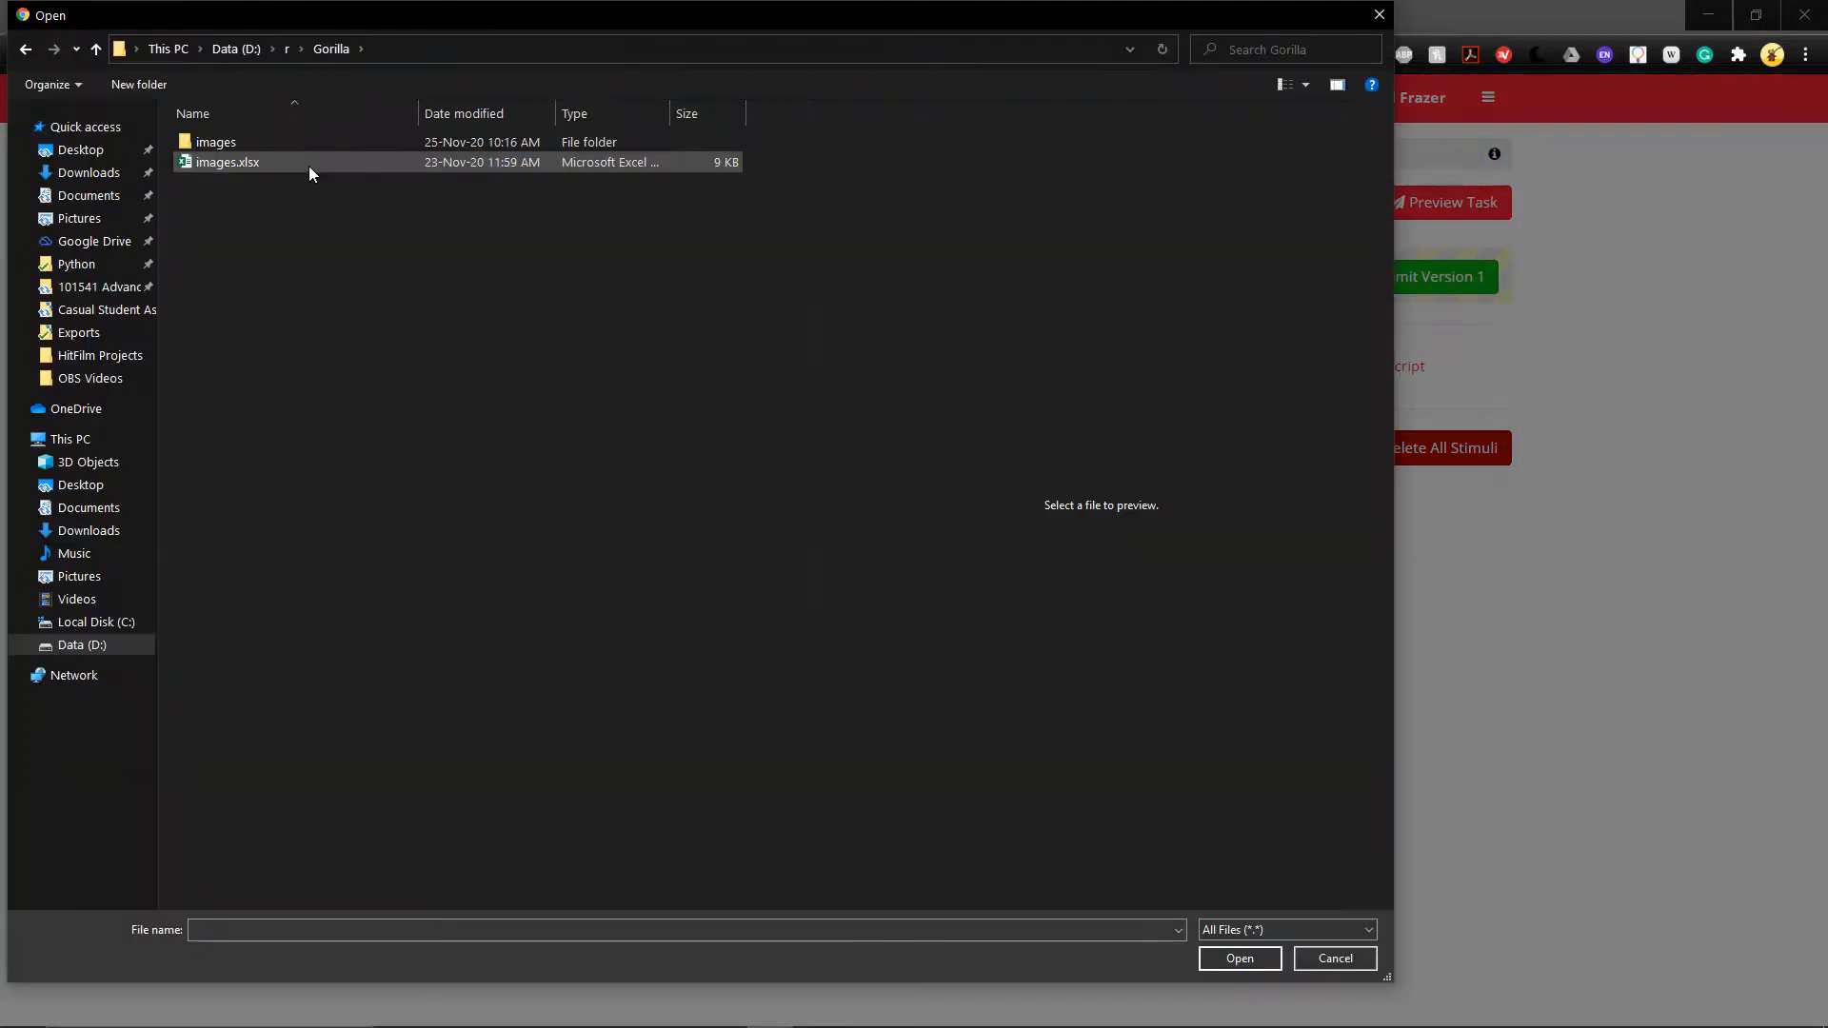
pyautogui.click(318, 151)
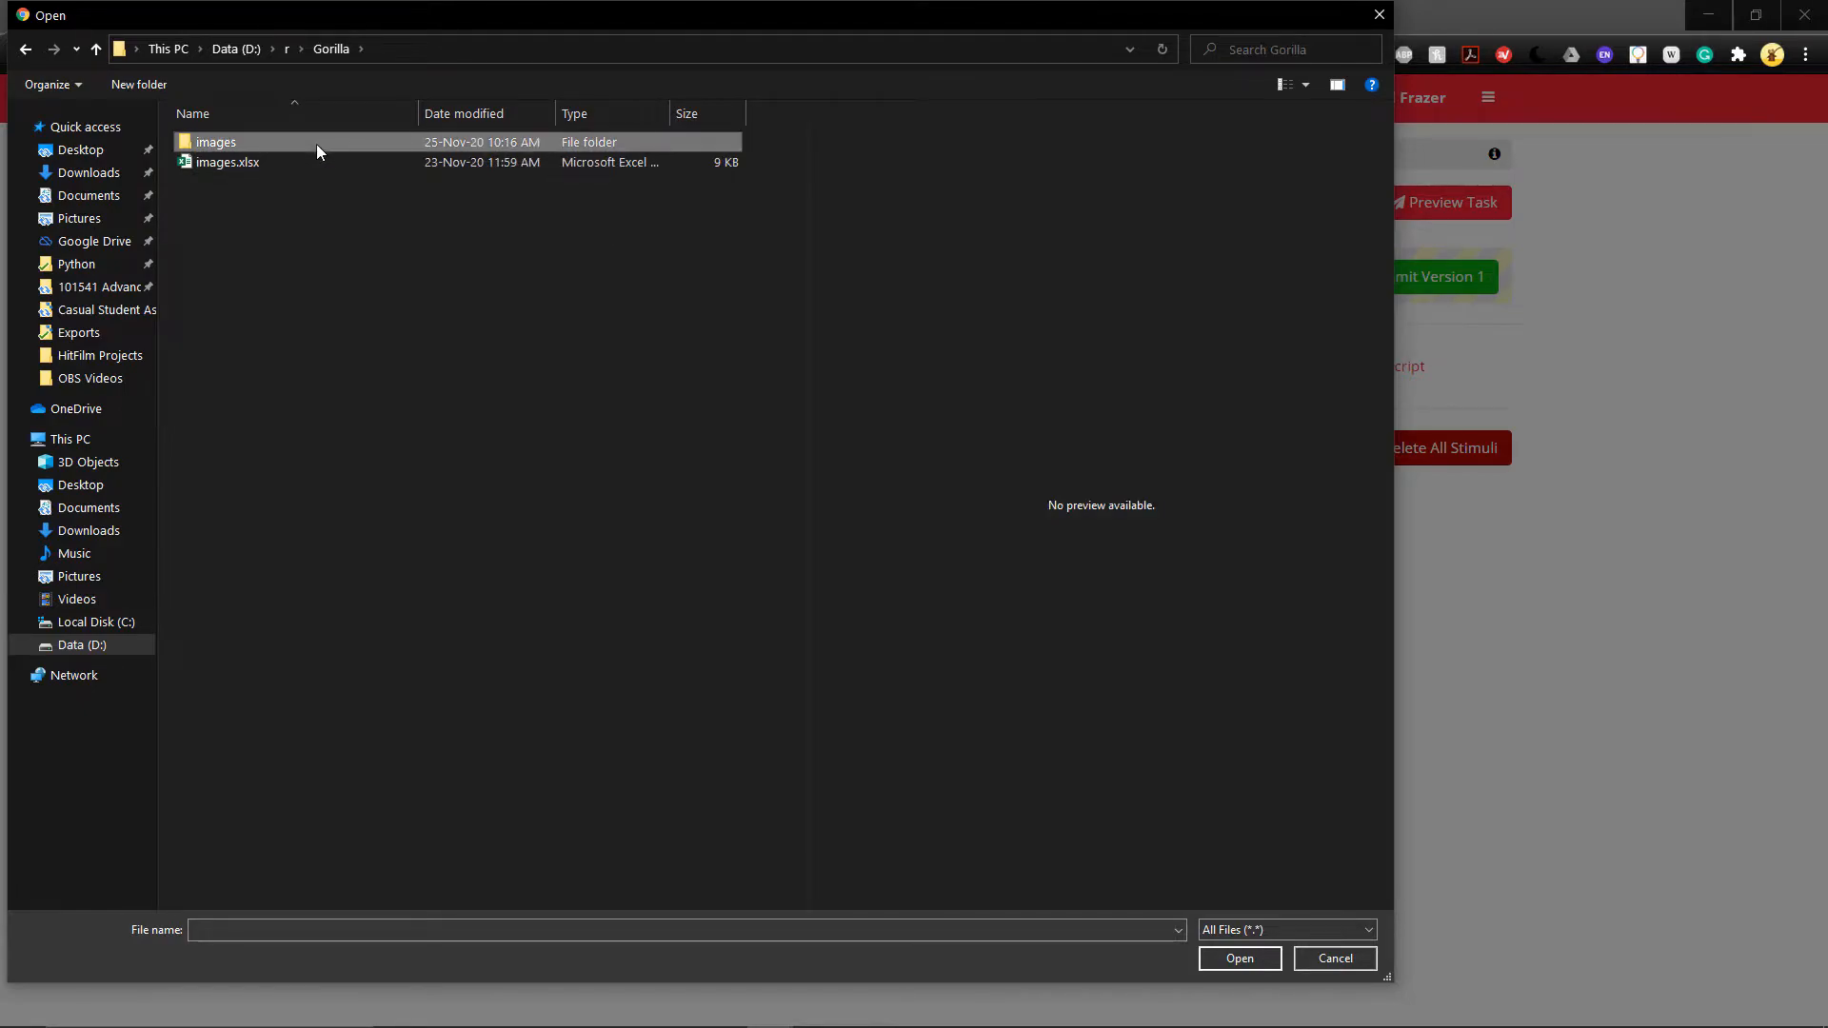
pyautogui.doubleClick(318, 150)
pyautogui.moveTo(779, 426); pyautogui.dragTo(238, 61)
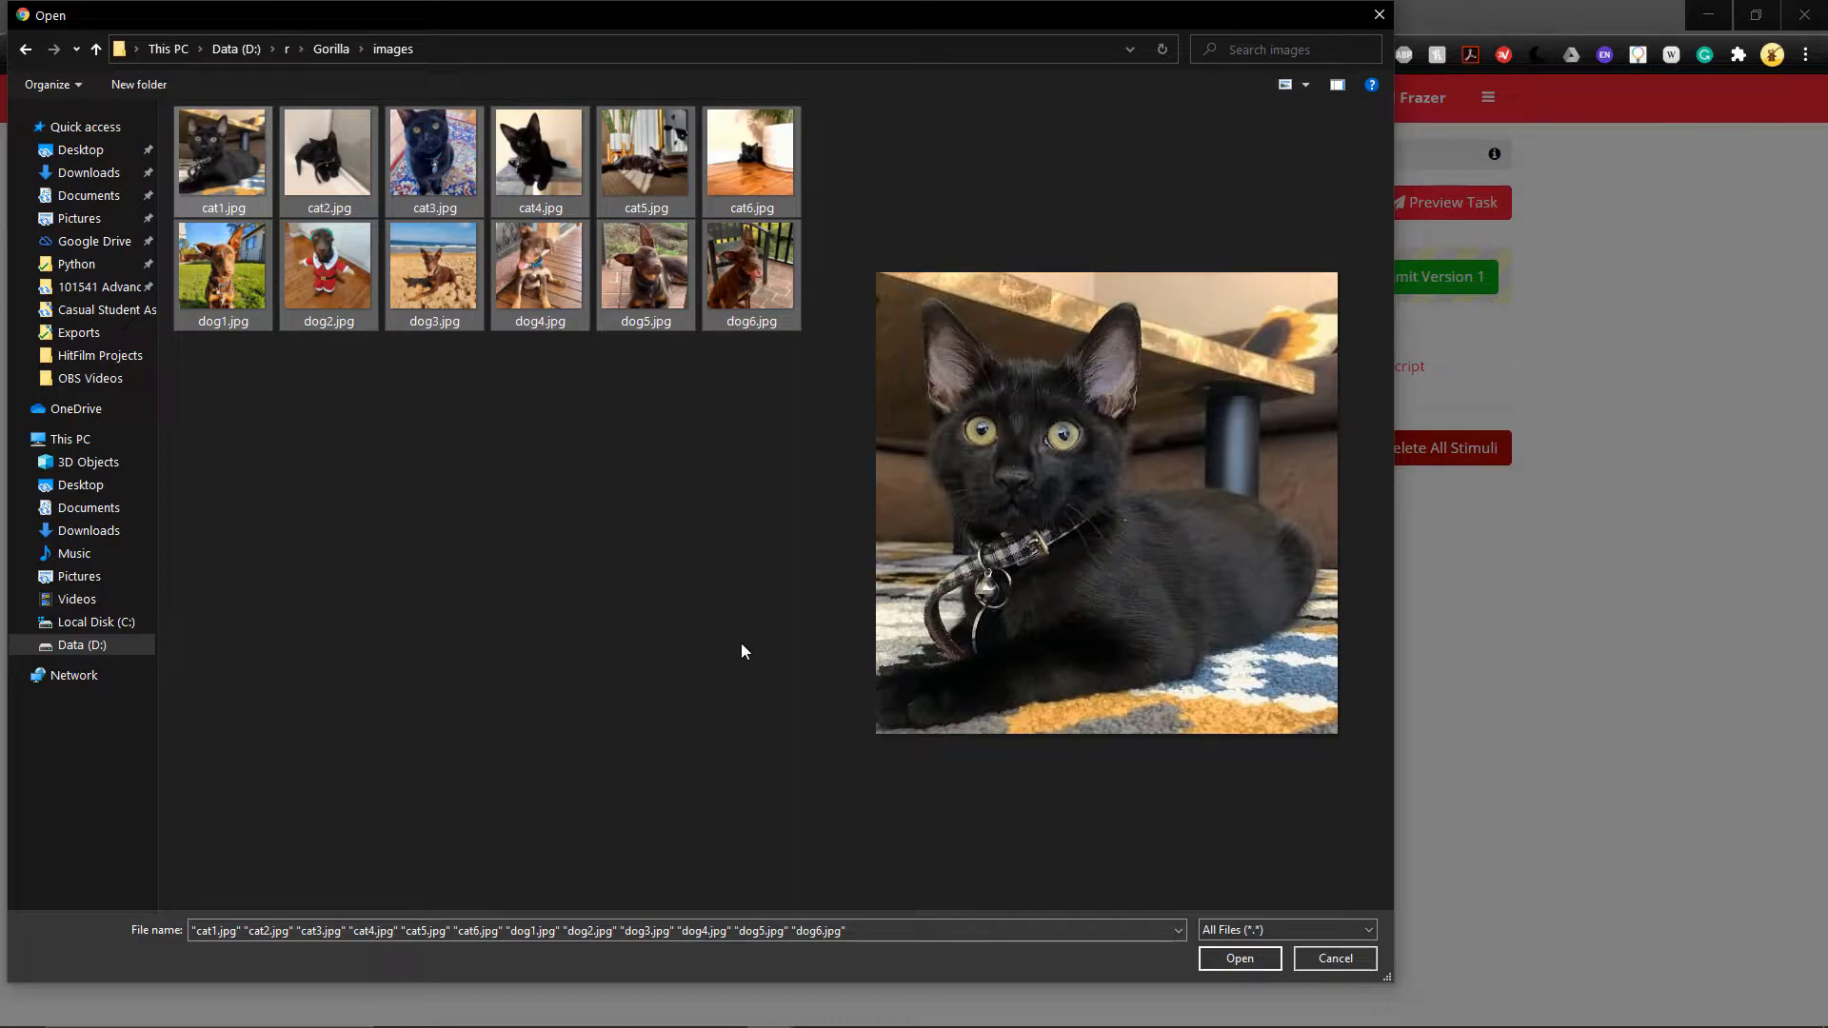
pyautogui.click(1240, 960)
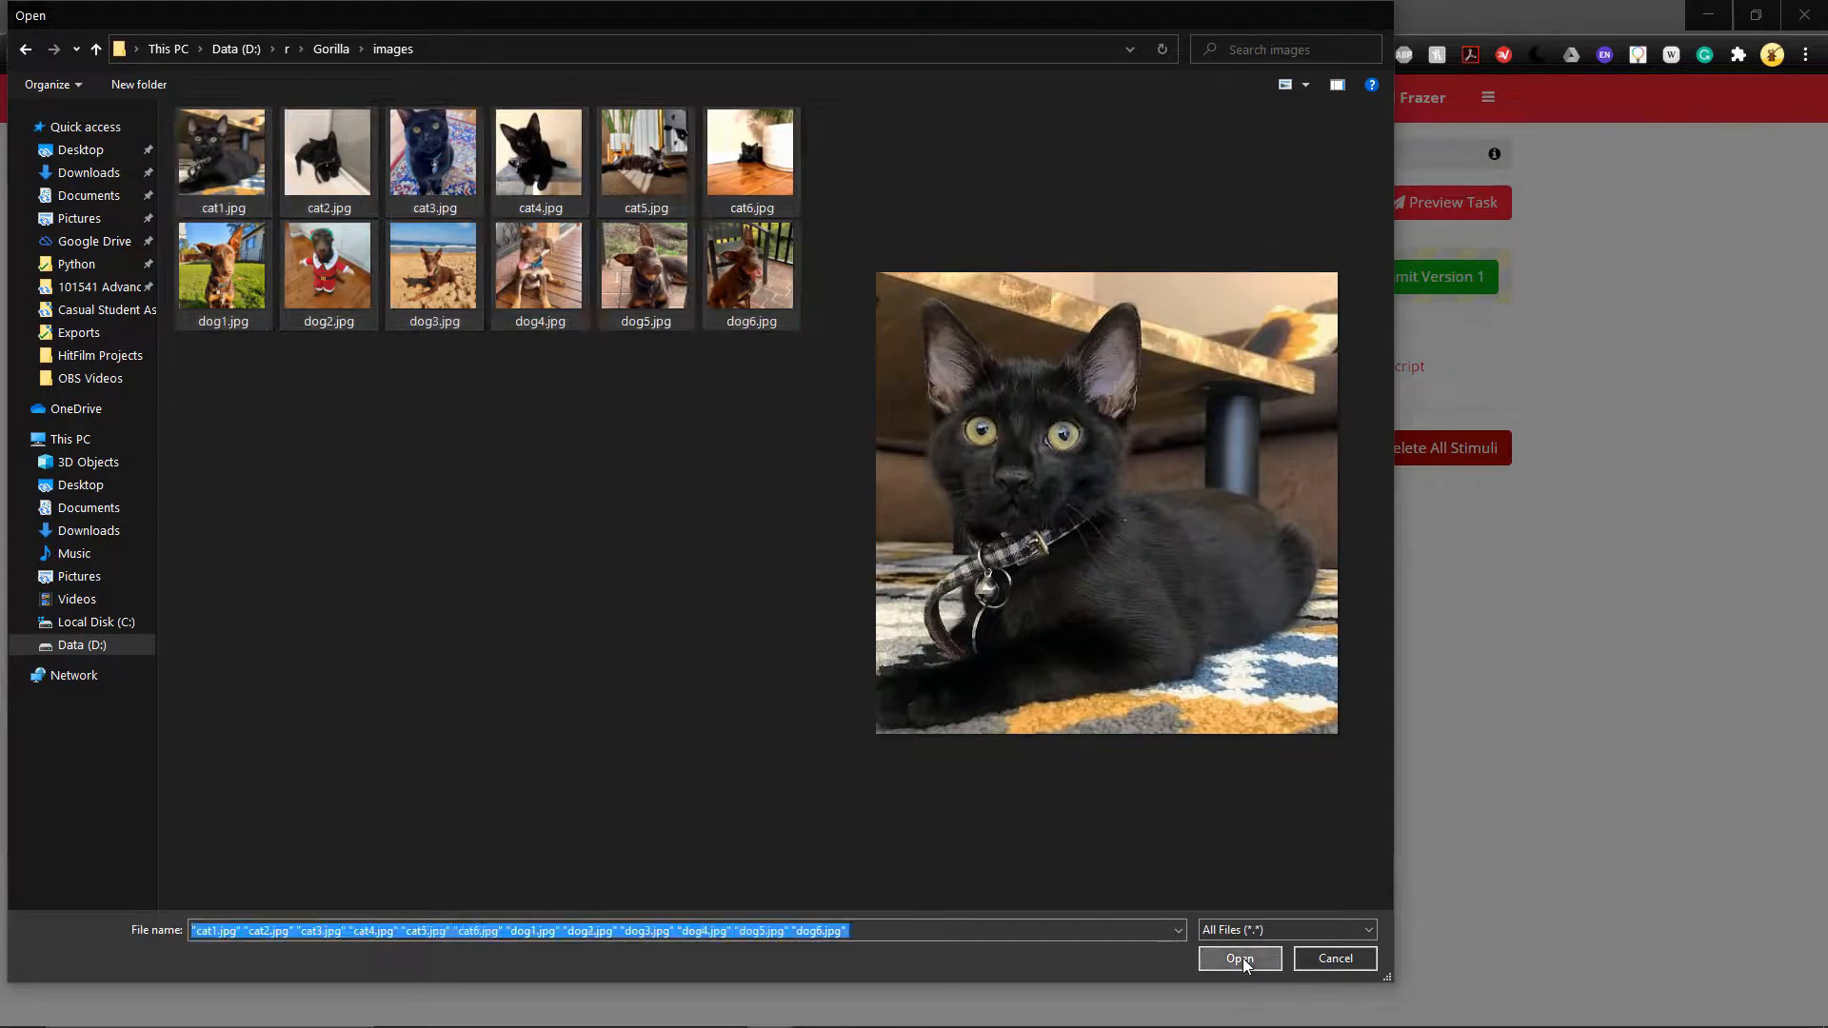
pyautogui.click(827, 276)
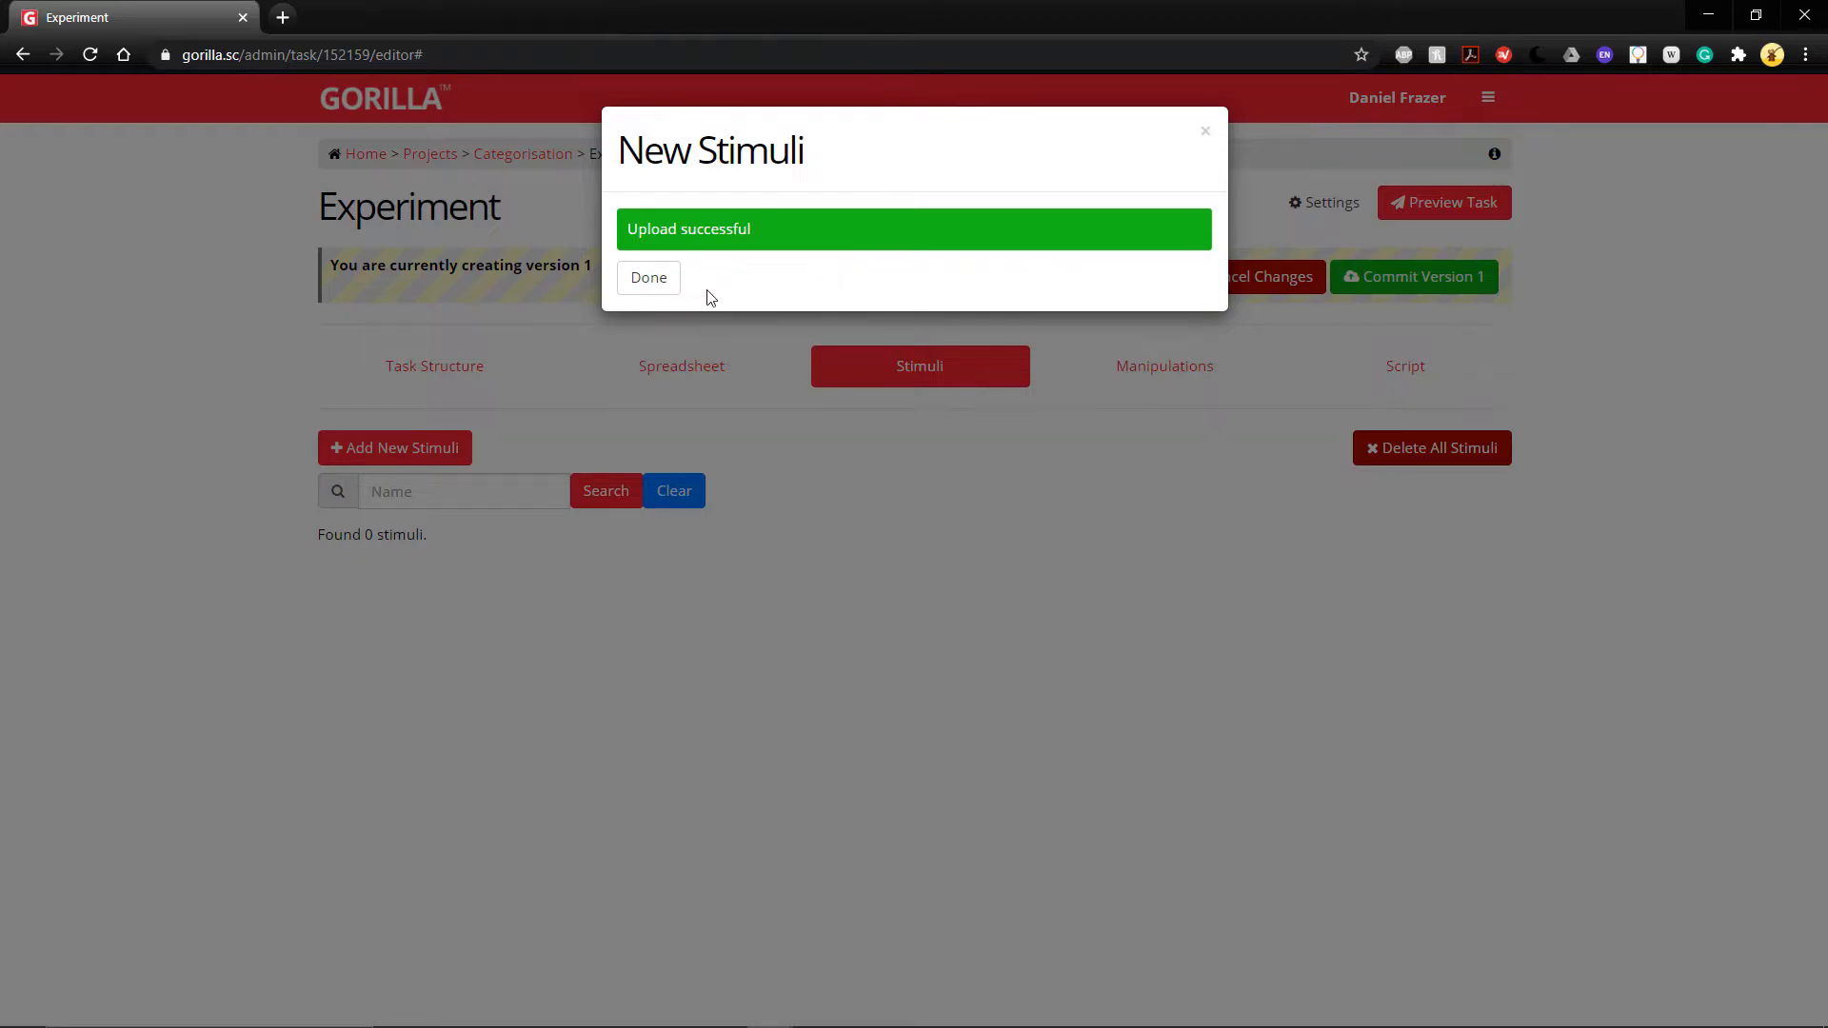
pyautogui.click(651, 278)
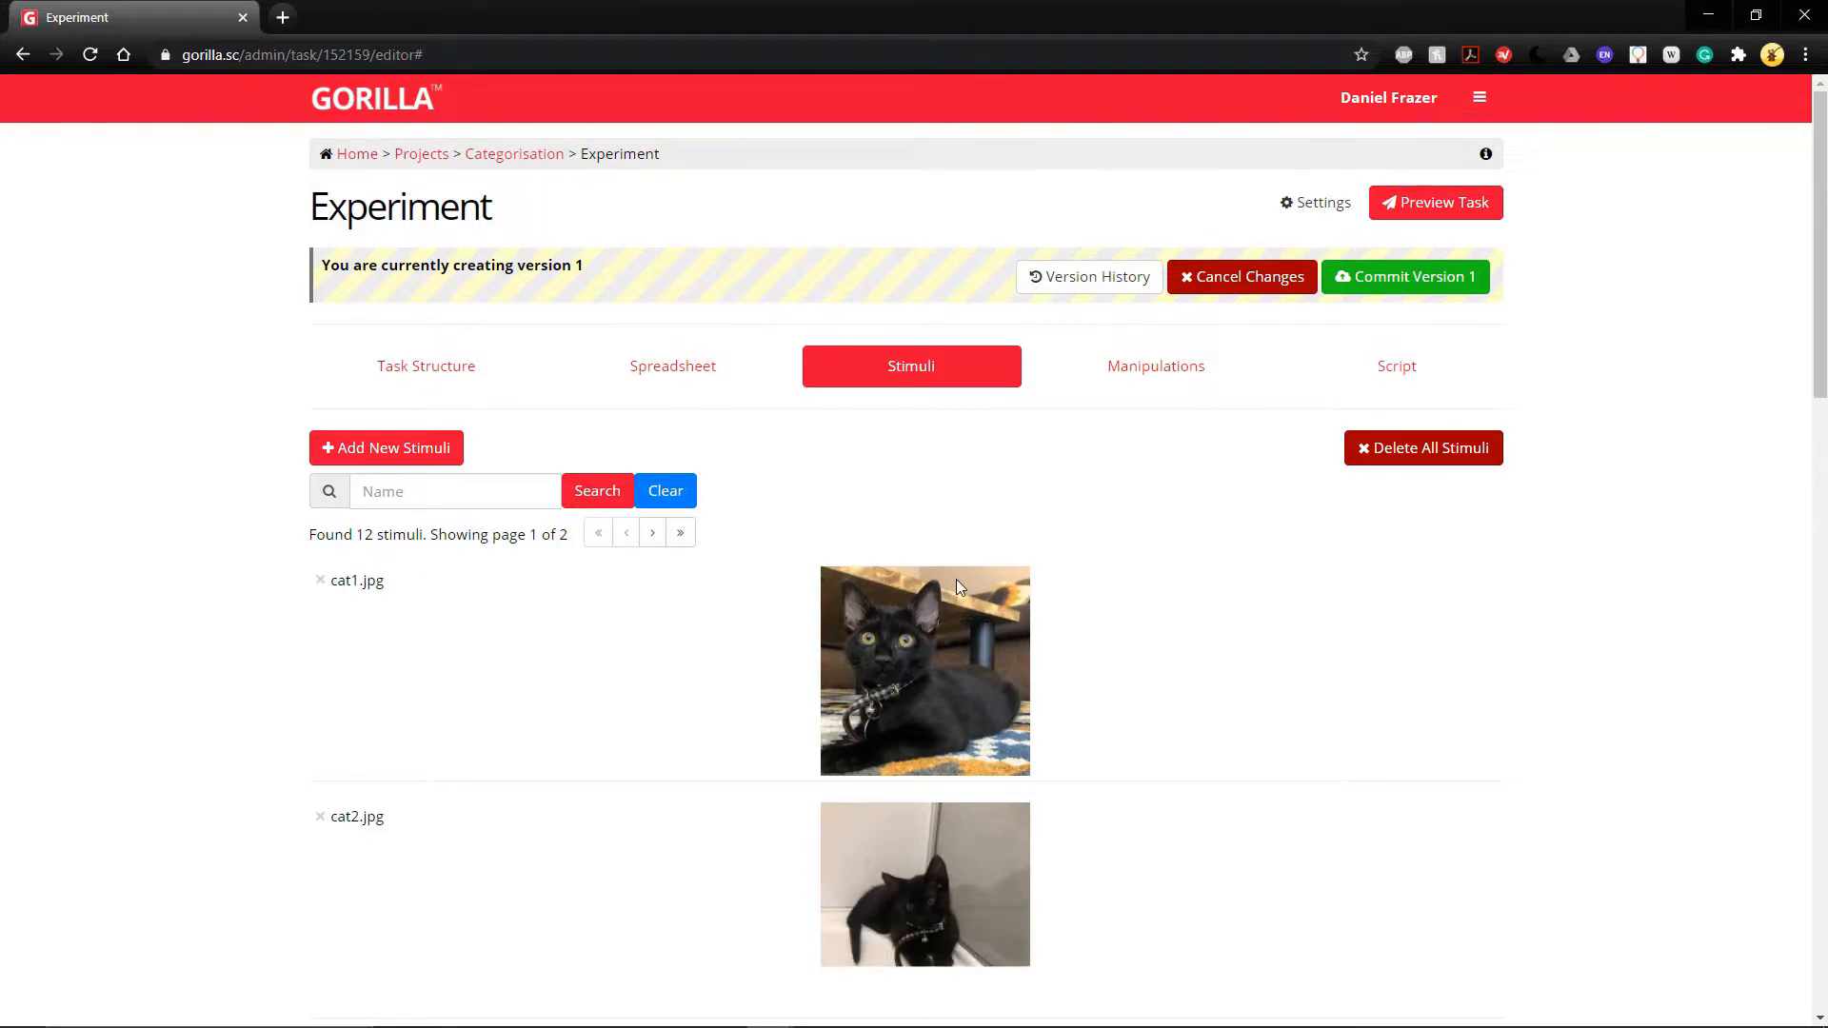
# Download the task's spreadsheet in XLSX format and open the downloaded file in Excel.
pyautogui.click(694, 377)
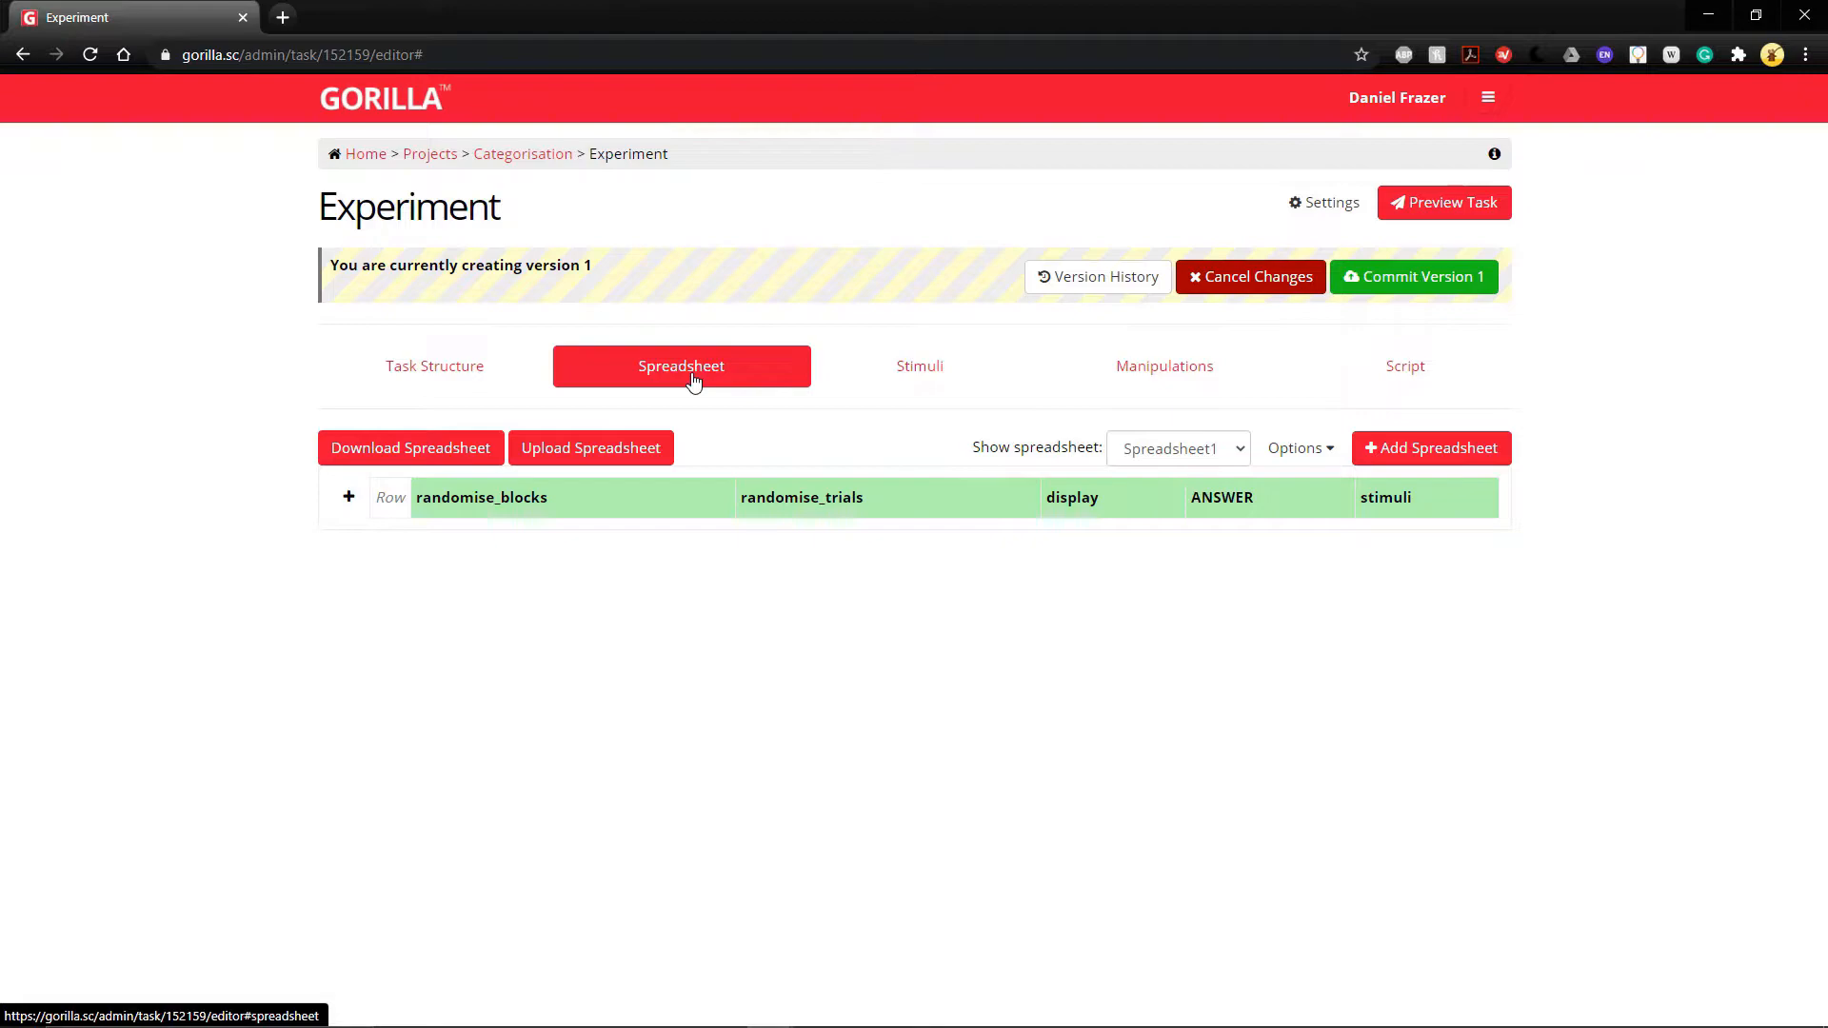
pyautogui.click(381, 458)
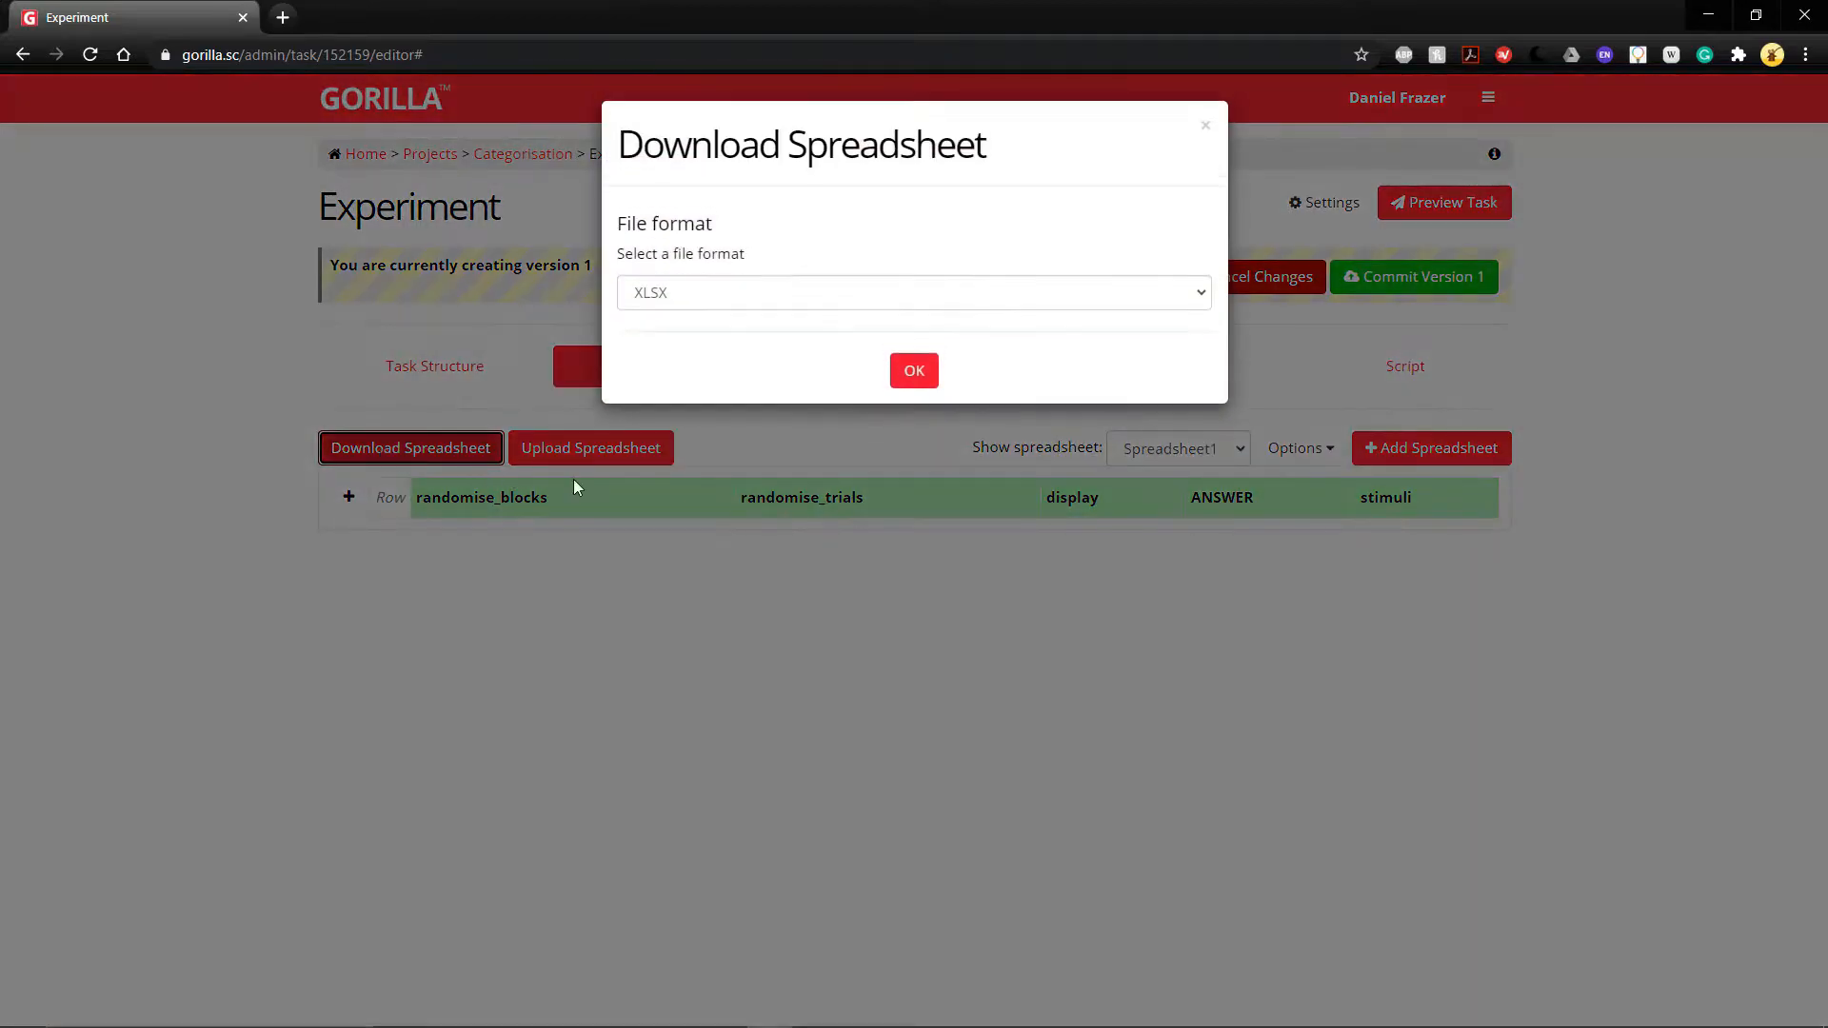
pyautogui.click(905, 375)
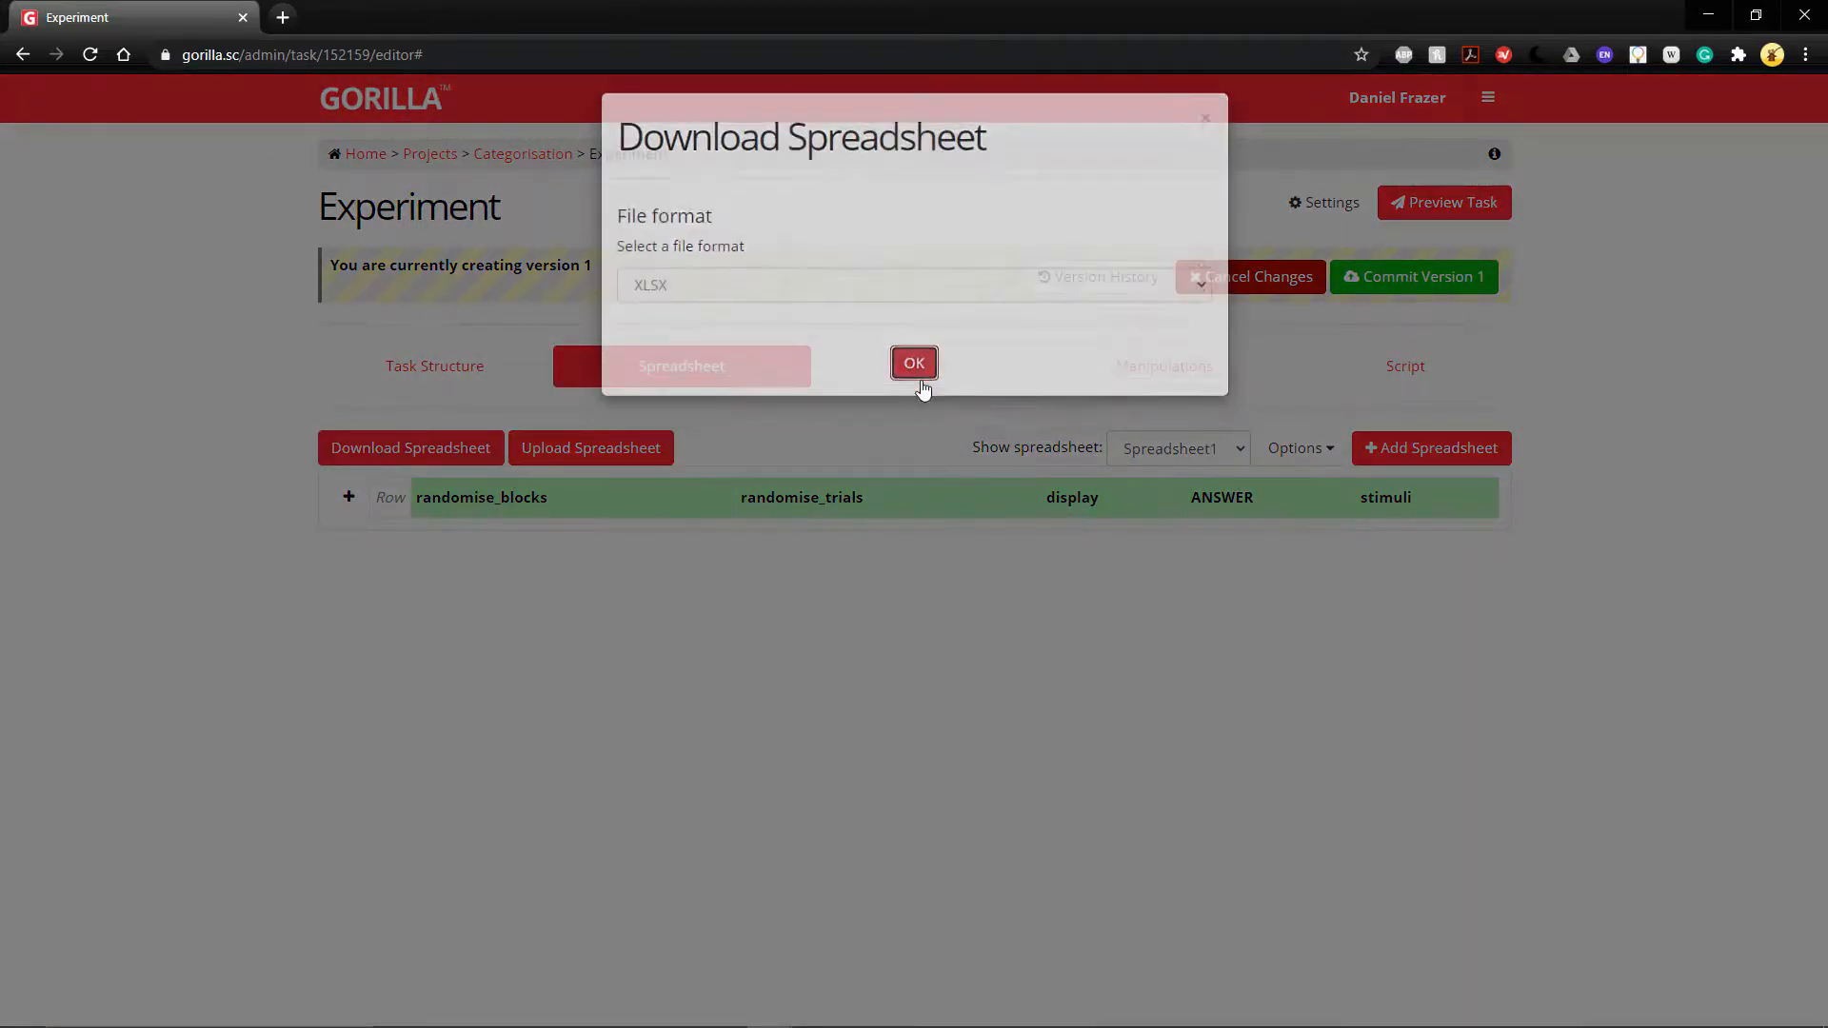
pyautogui.click(133, 996)
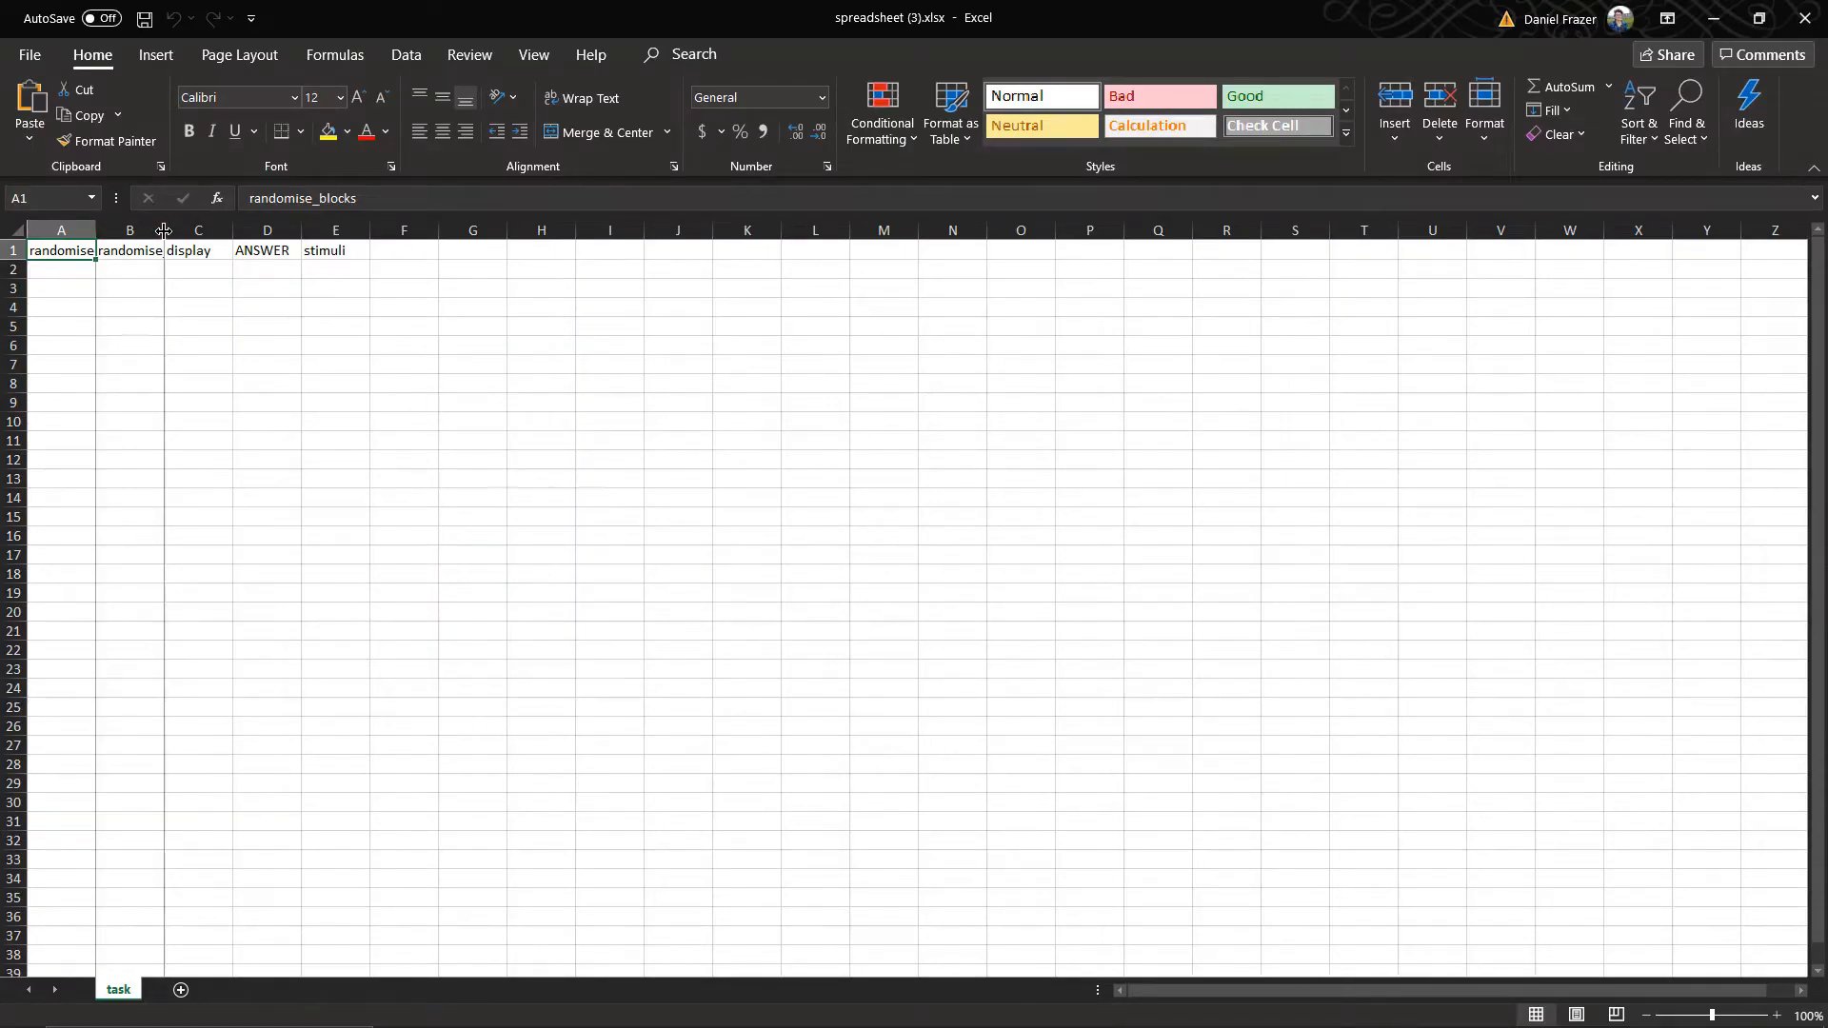
# Widen the randomise_trials and randomise_blocks columns to fit their header text.
pyautogui.doubleClick(163, 229)
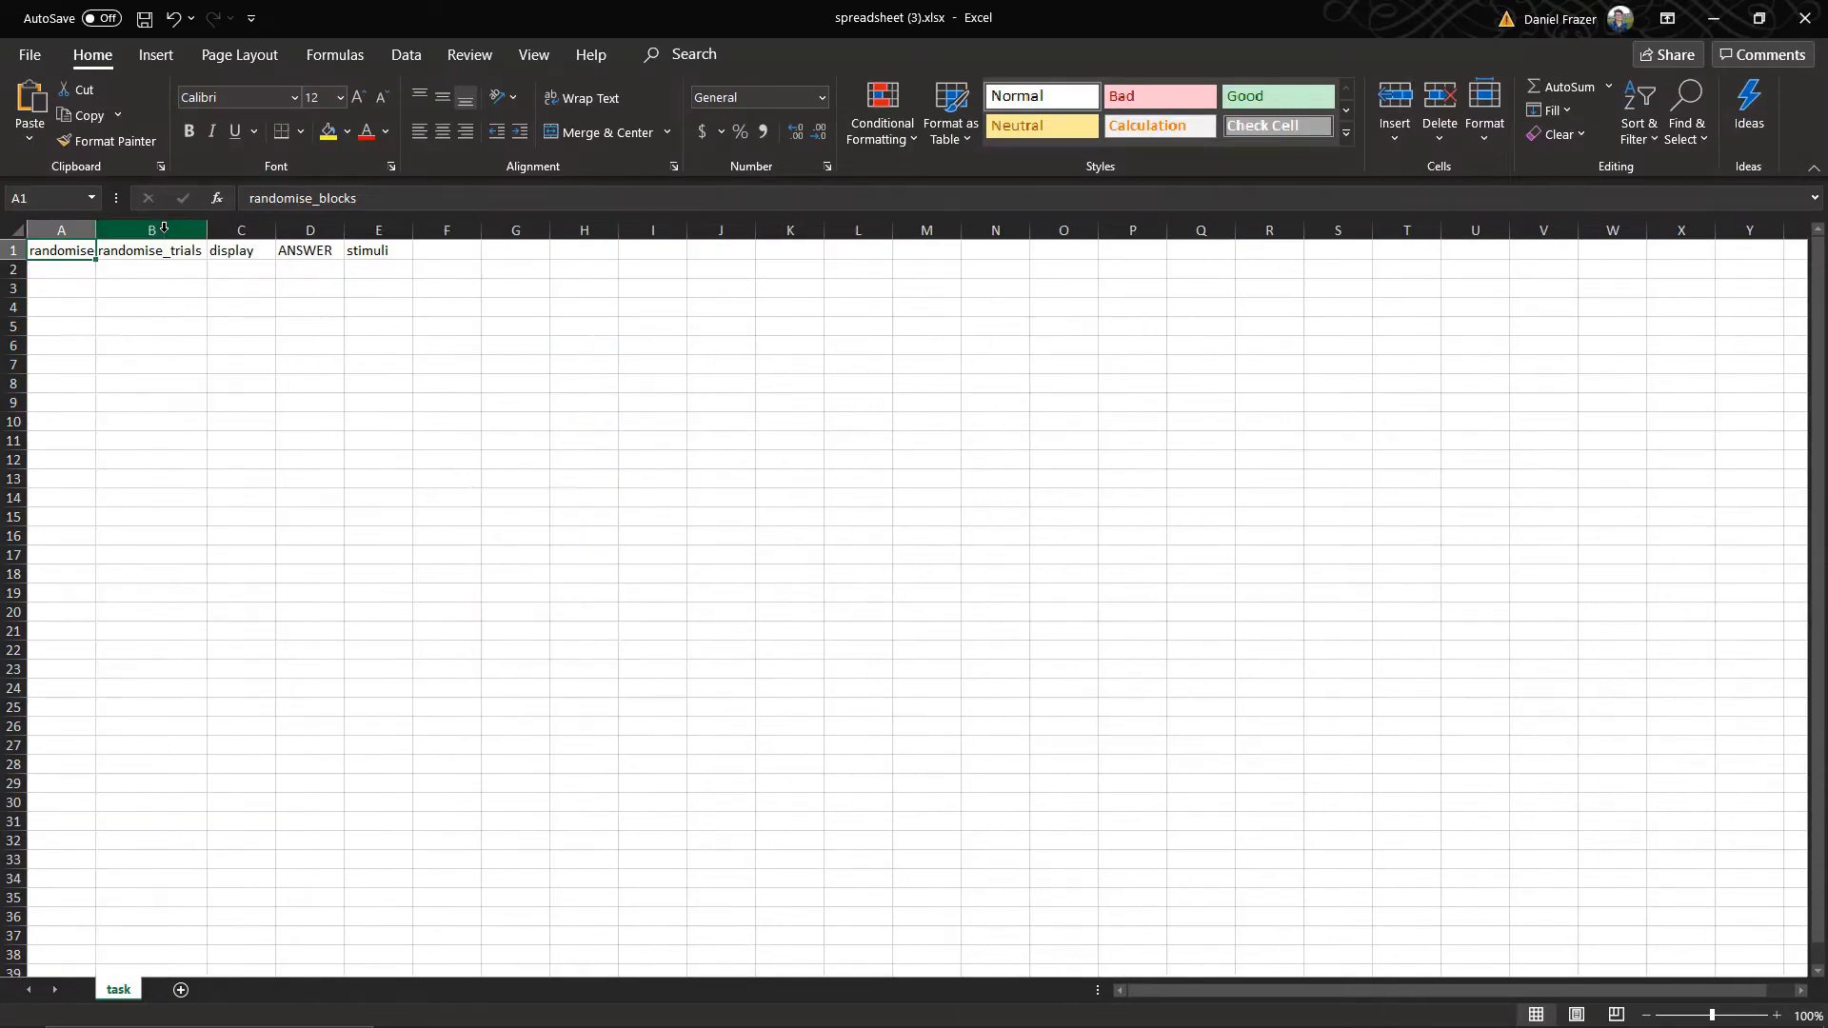
pyautogui.doubleClick(95, 229)
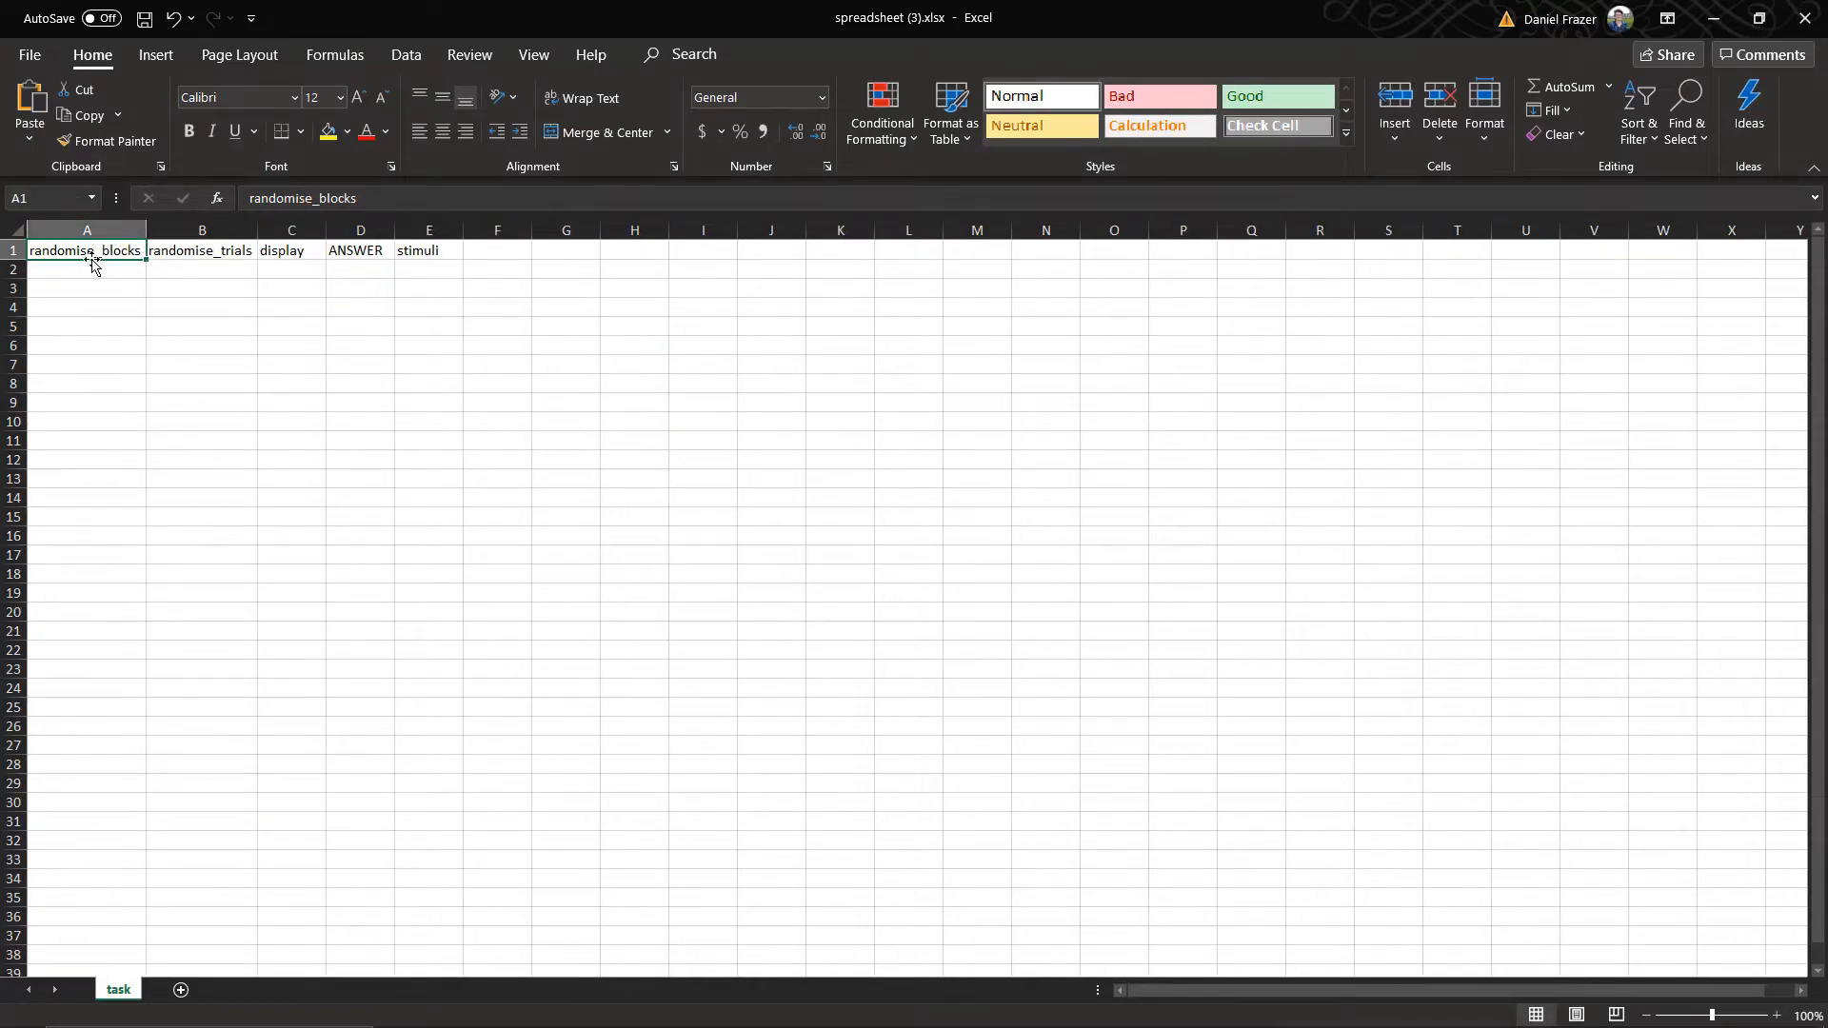
pyautogui.click(153, 253)
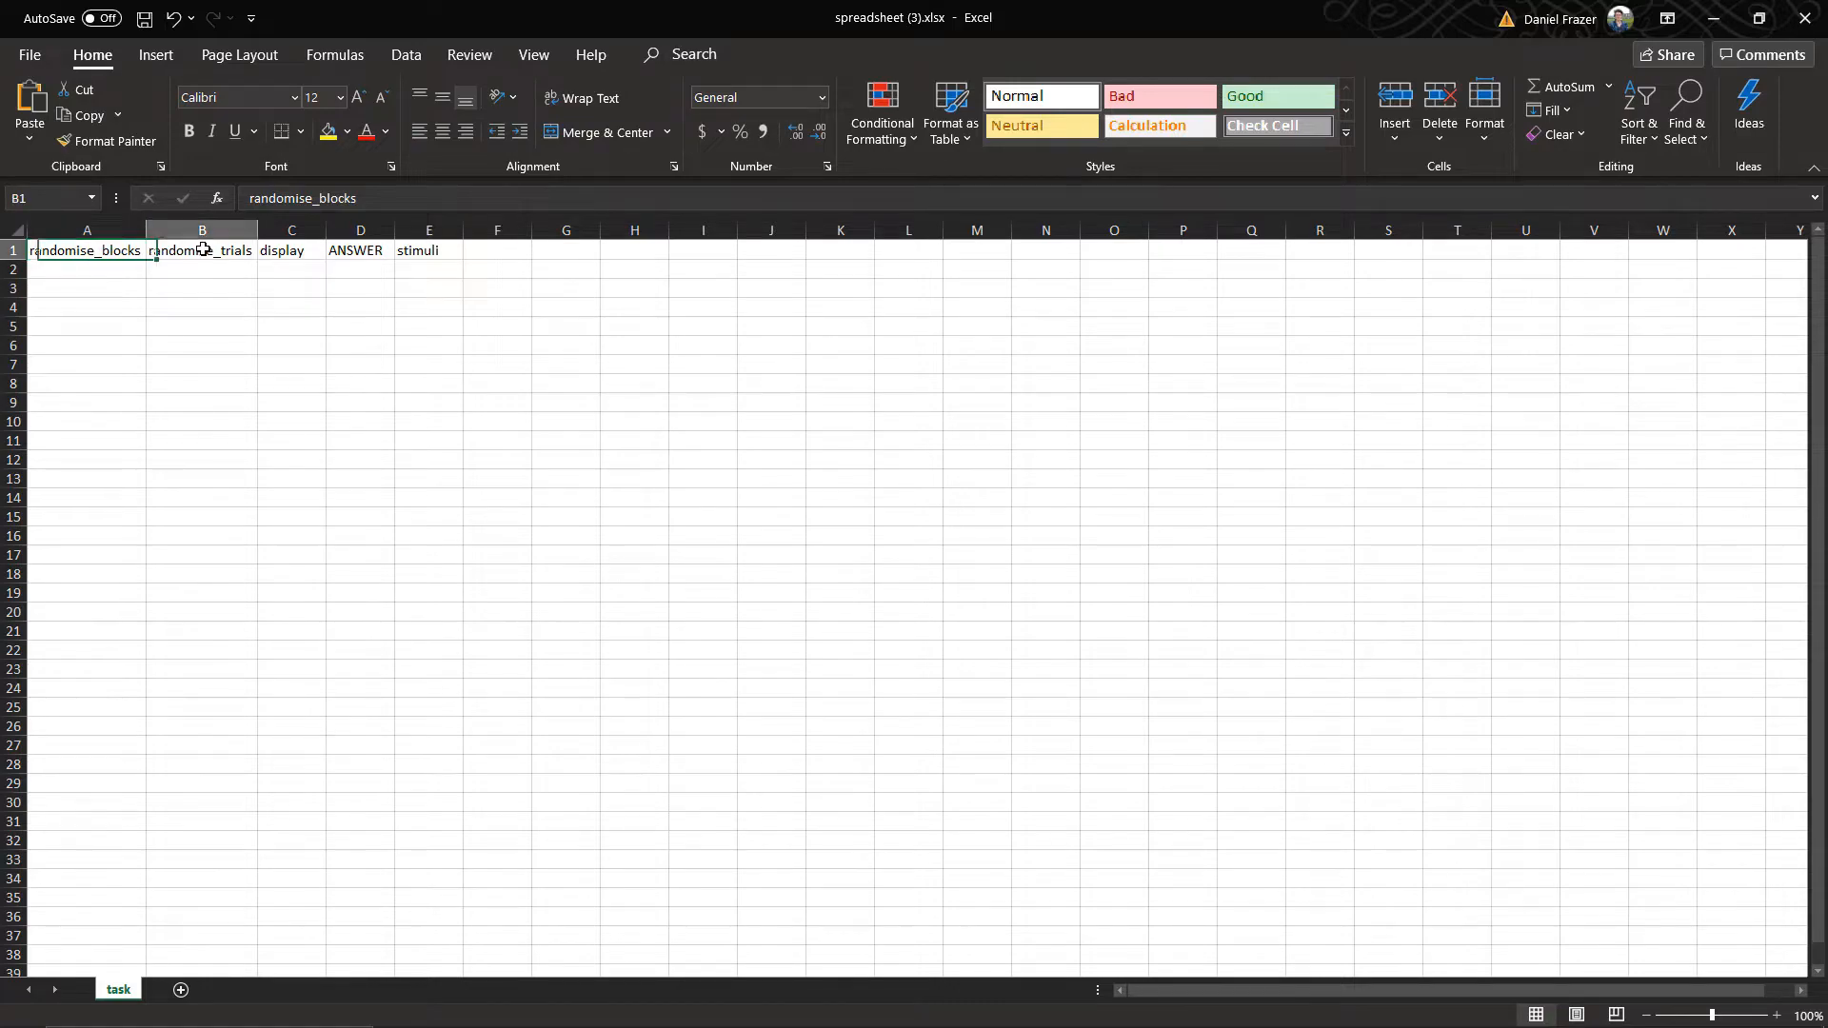
pyautogui.click(299, 251)
pyautogui.click(364, 257)
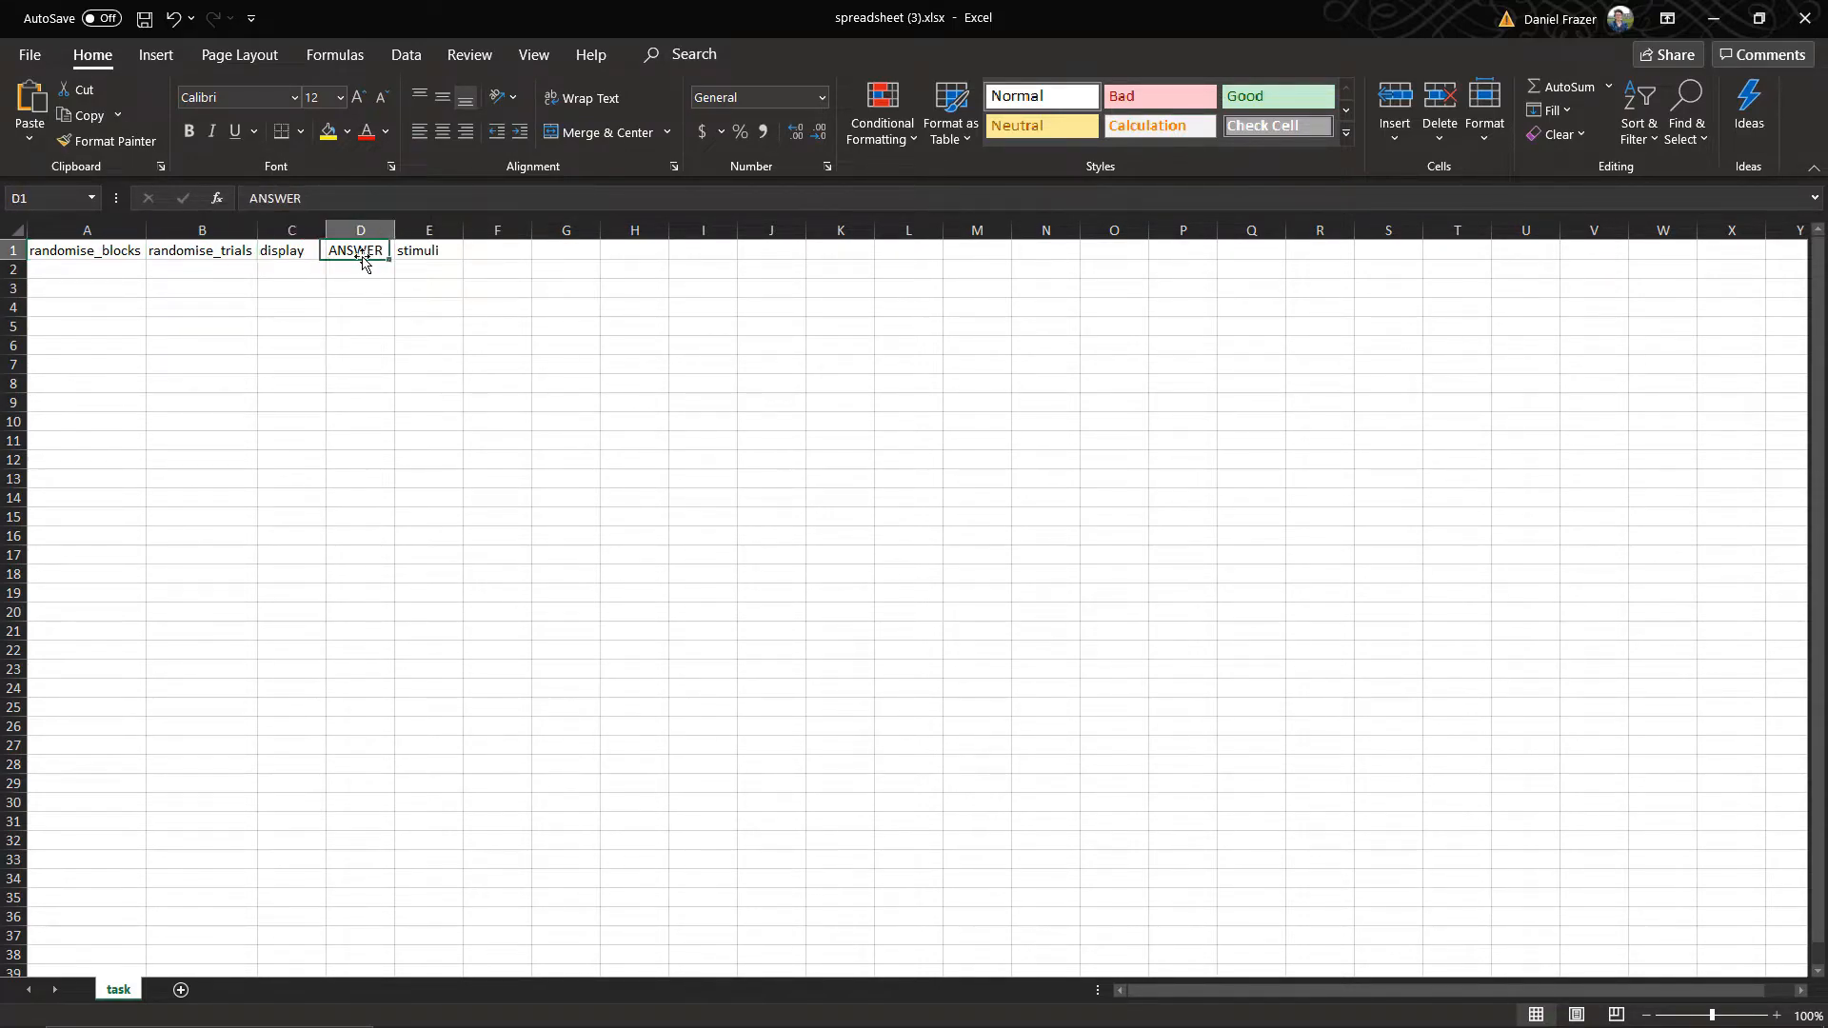
pyautogui.click(425, 257)
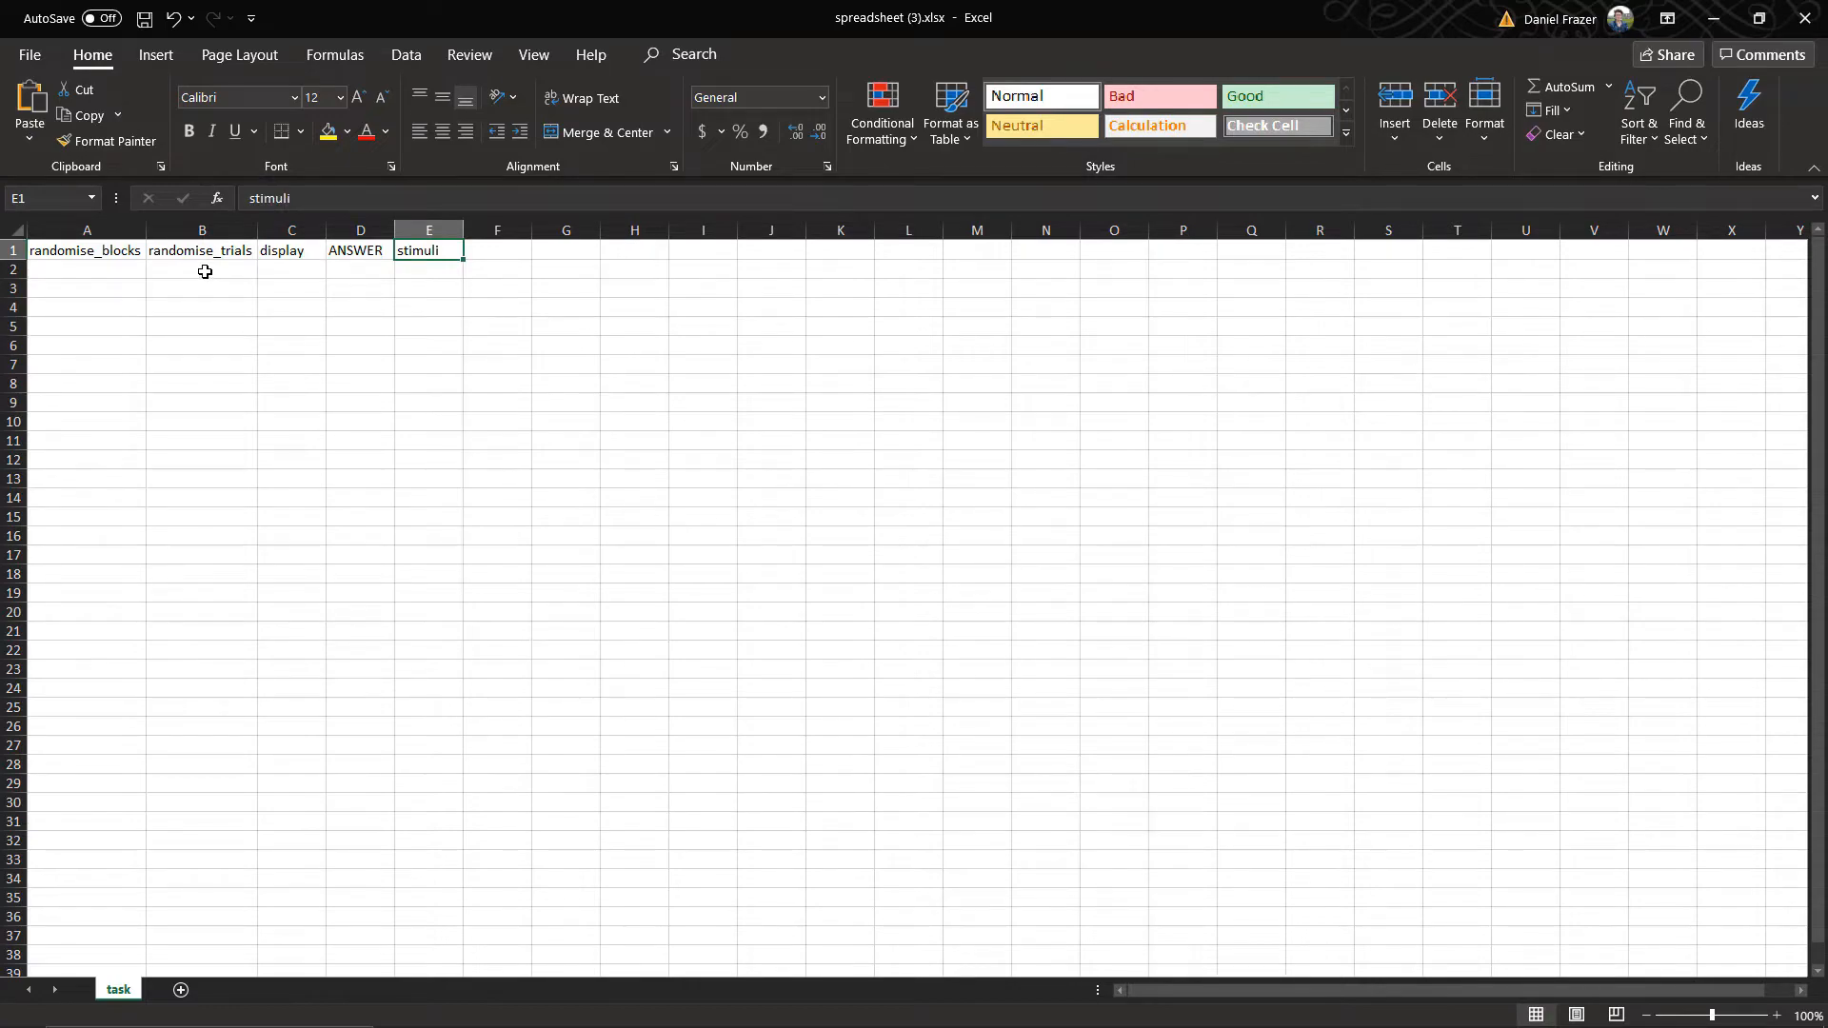
# Fill the stimuli column from E2 to E7 with the file names cat1.jpg to cat6.jpg, one per row.
pyautogui.press('Left')
pyautogui.press('Right')
pyautogui.press('Down')
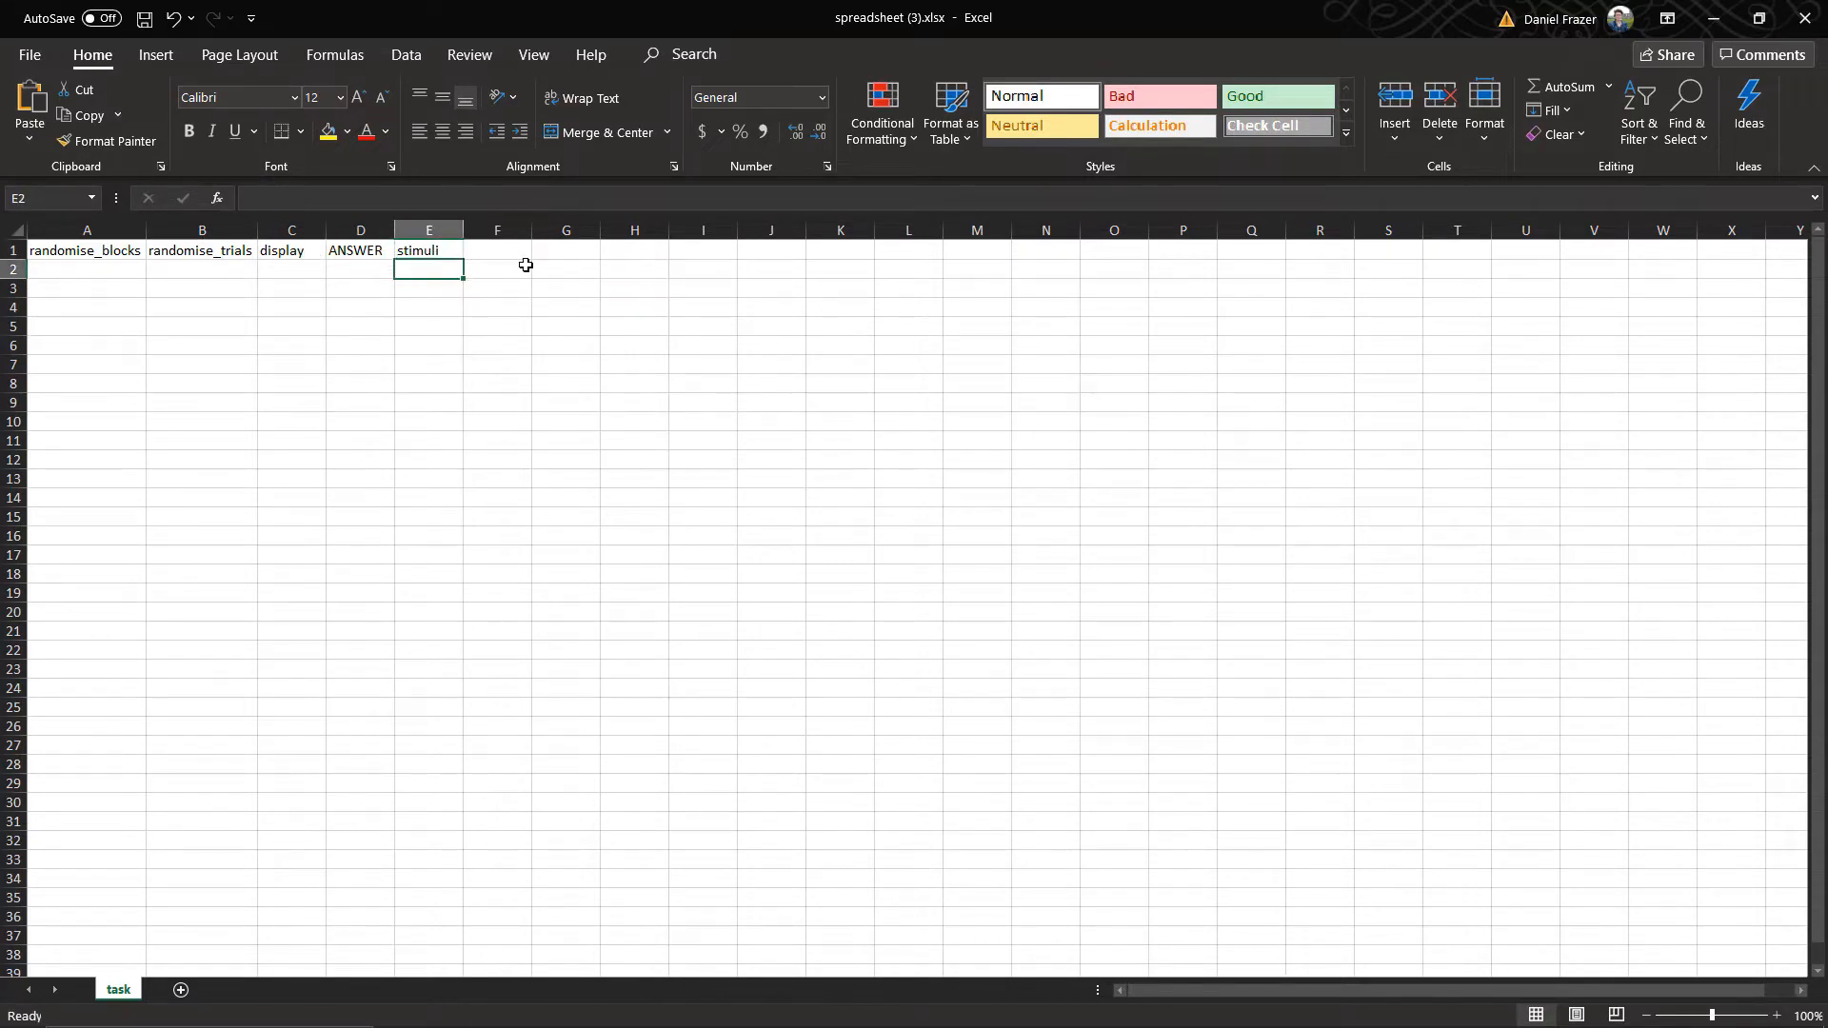
pyautogui.write('ca')
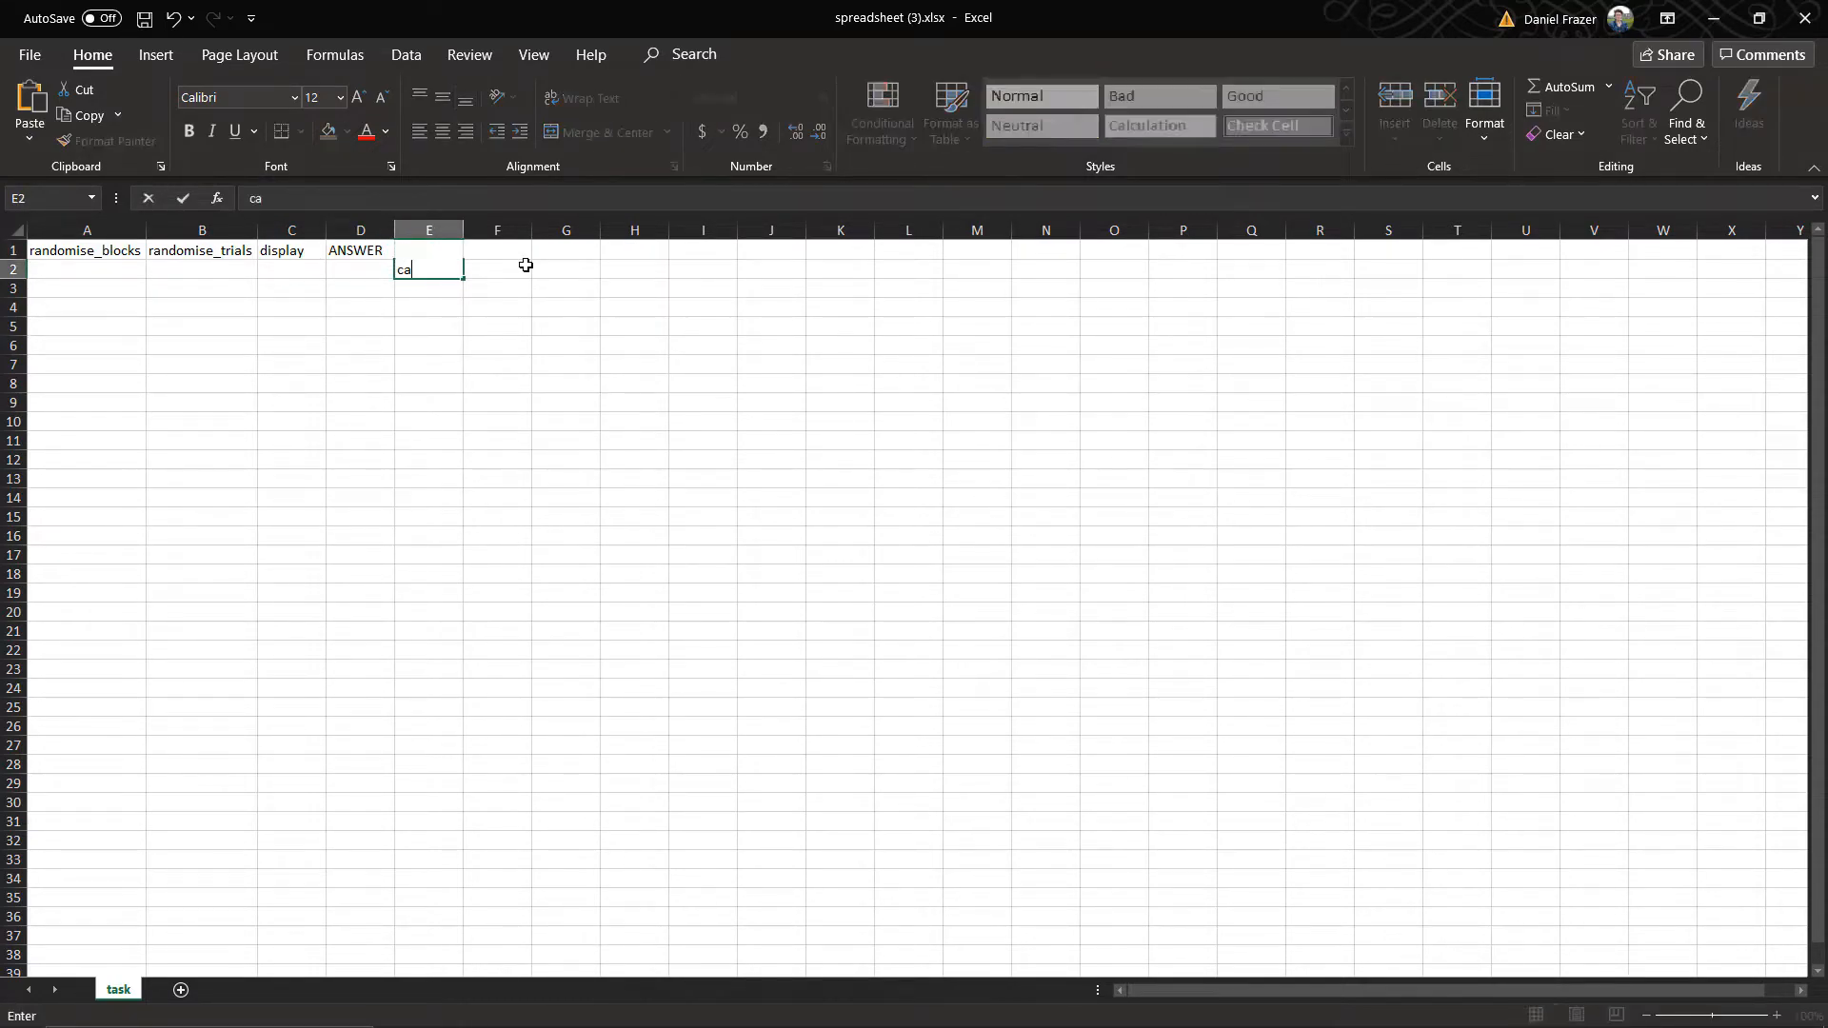
pyautogui.write('t1.jpg')
pyautogui.press('Return')
pyautogui.write('cat2.jpg')
pyautogui.press('Return')
pyautogui.write('cat3.jpg')
pyautogui.press('Return')
pyautogui.write('cat4.jp')
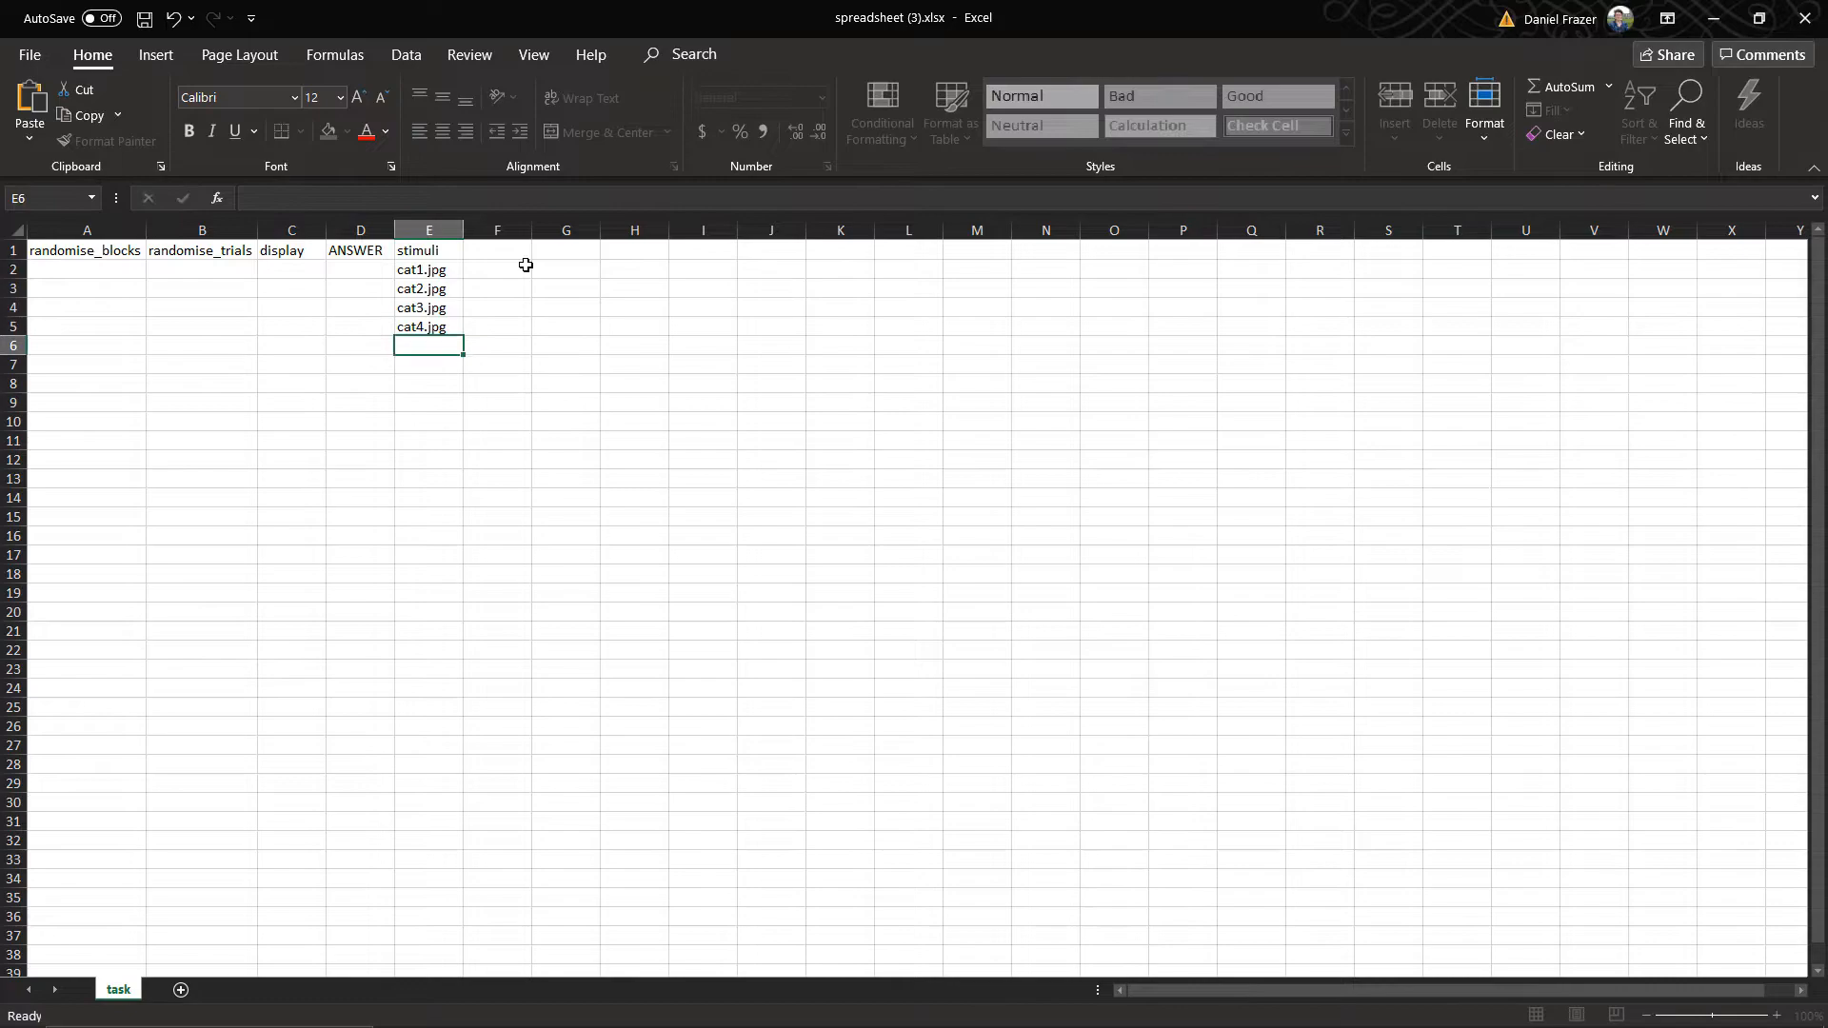
pyautogui.write('cat4.jpg')
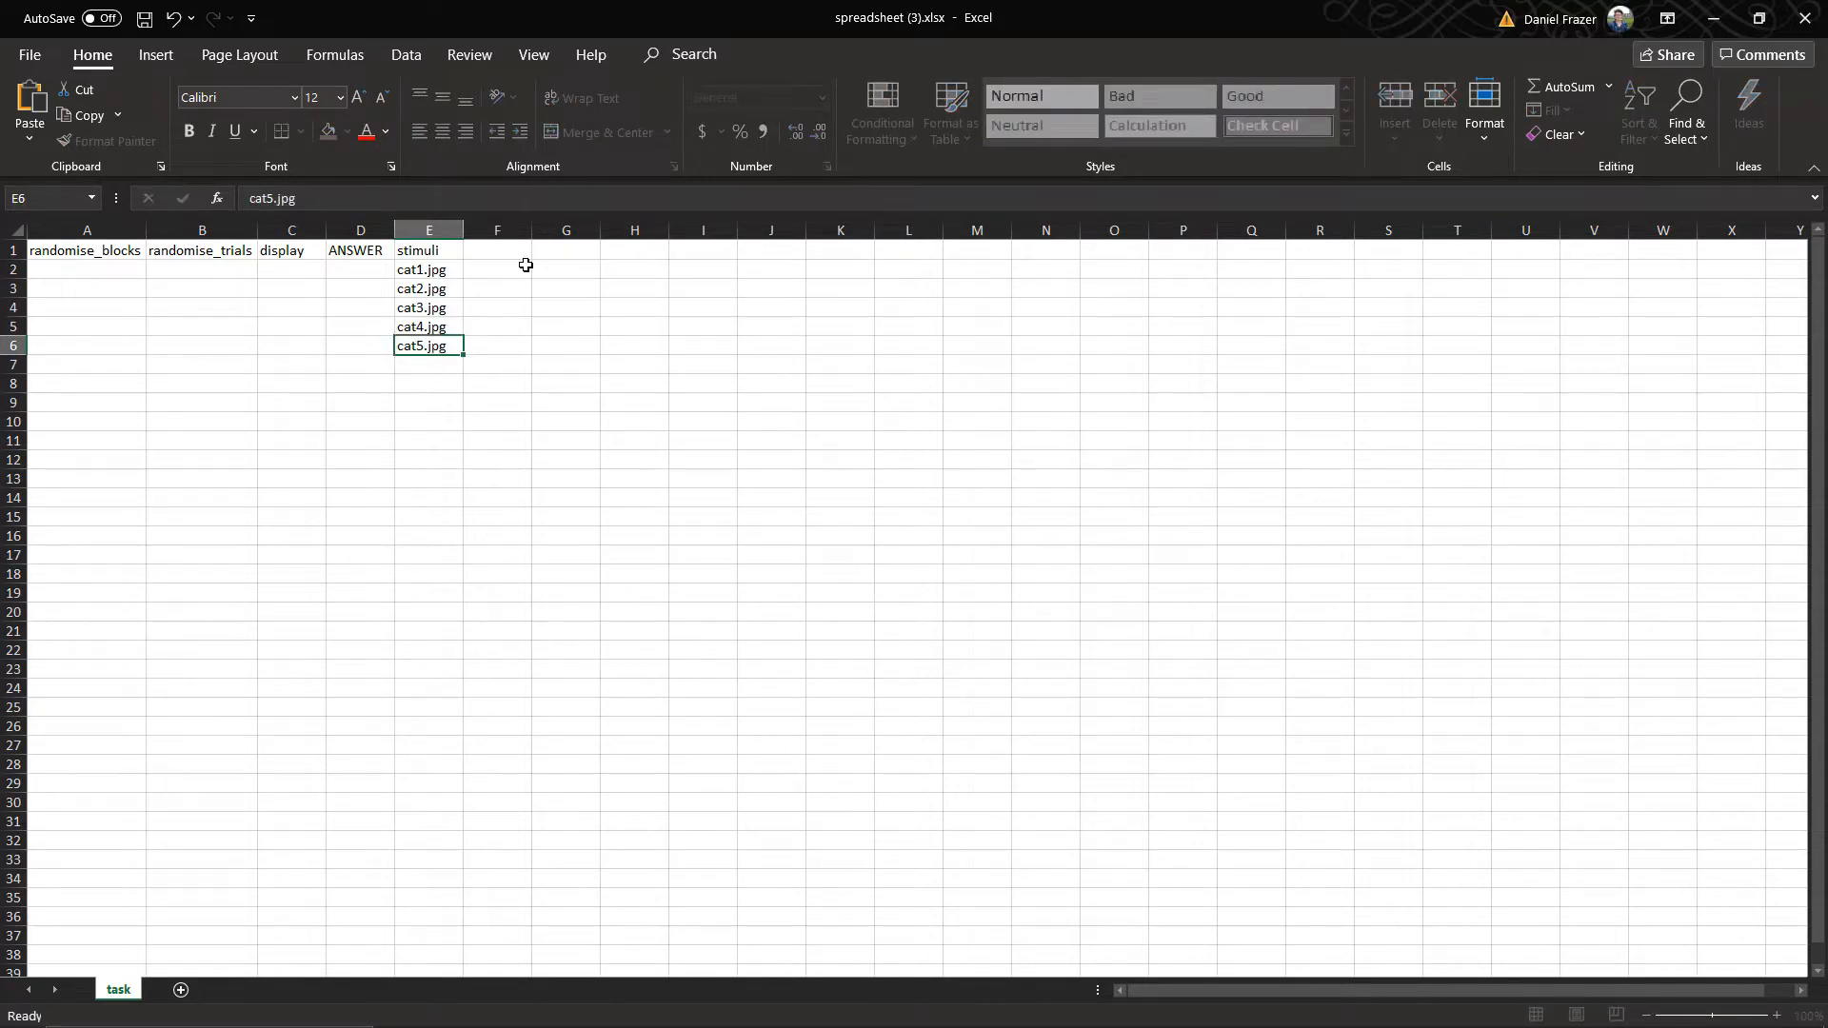
pyautogui.press('Return')
pyautogui.write('cat6.')
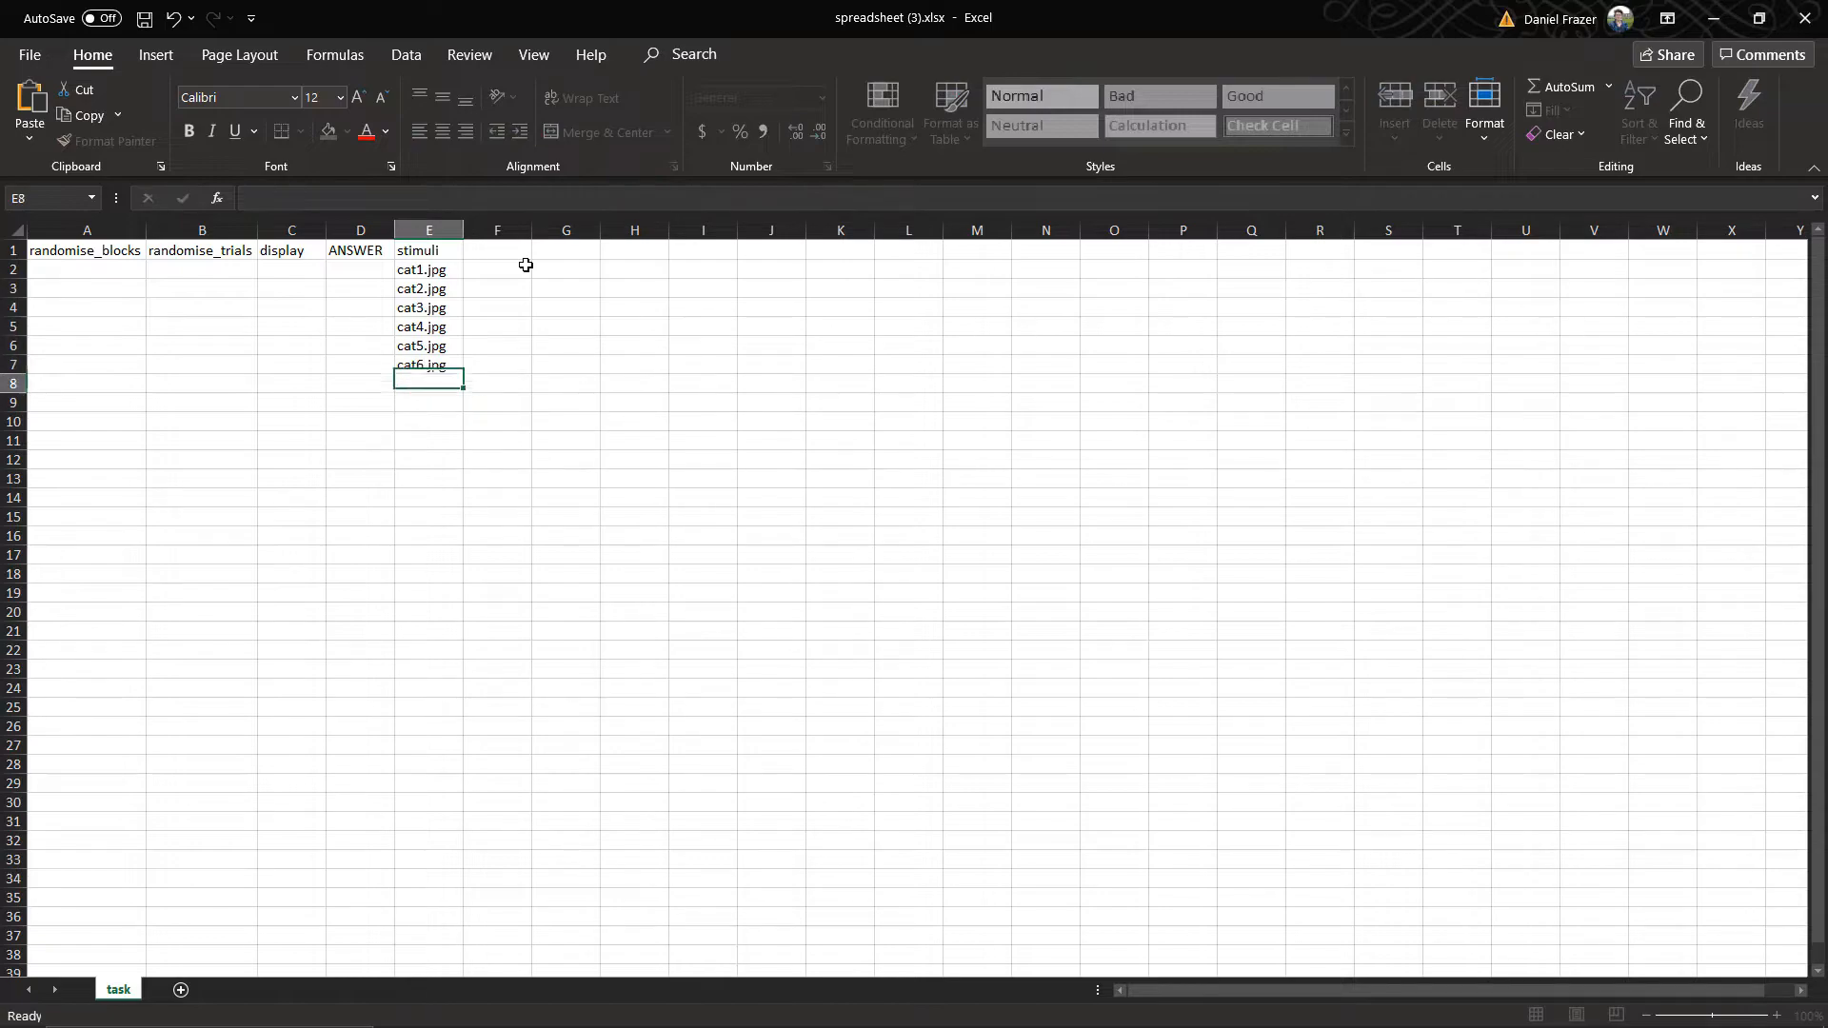
pyautogui.press('Escape')
pyautogui.press('Down')
# Continue the stimuli column from E8 to E13 with the file names dog1.jpg to dog6.jpg, one per row.
pyautogui.write('dog')
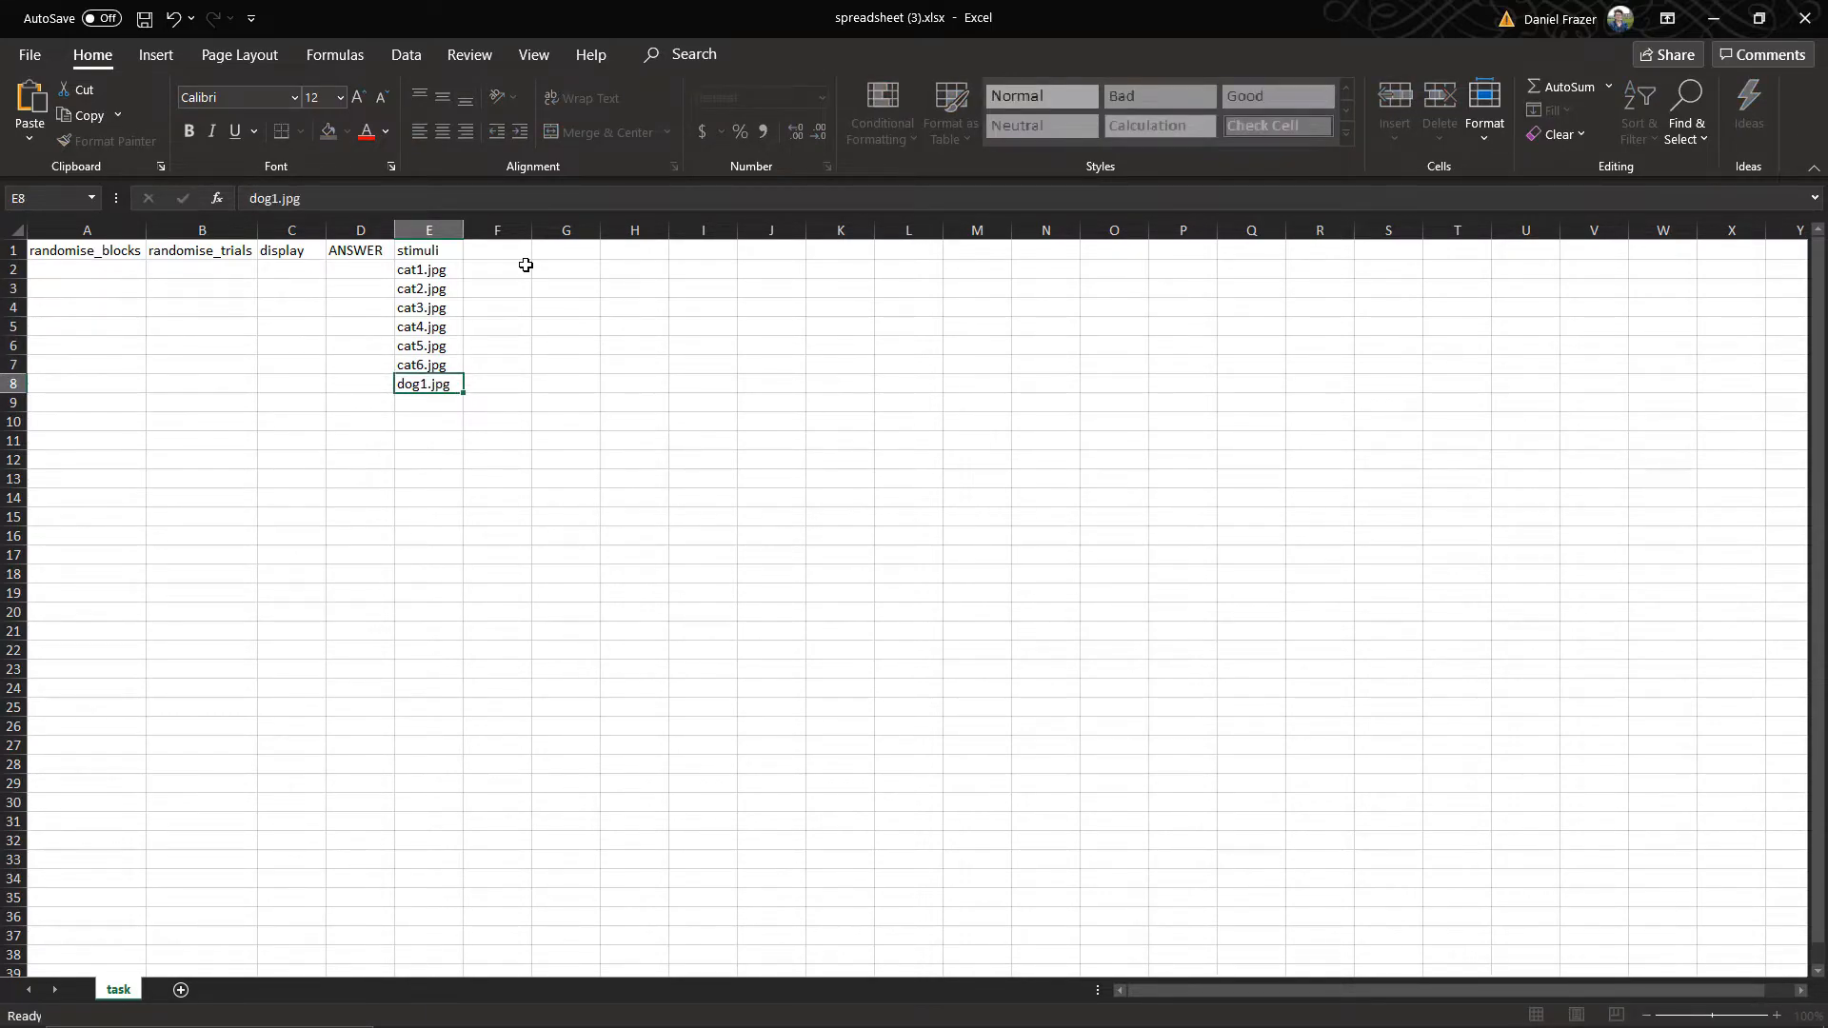
pyautogui.press('Escape')
pyautogui.press('Down')
pyautogui.write('dog2.')
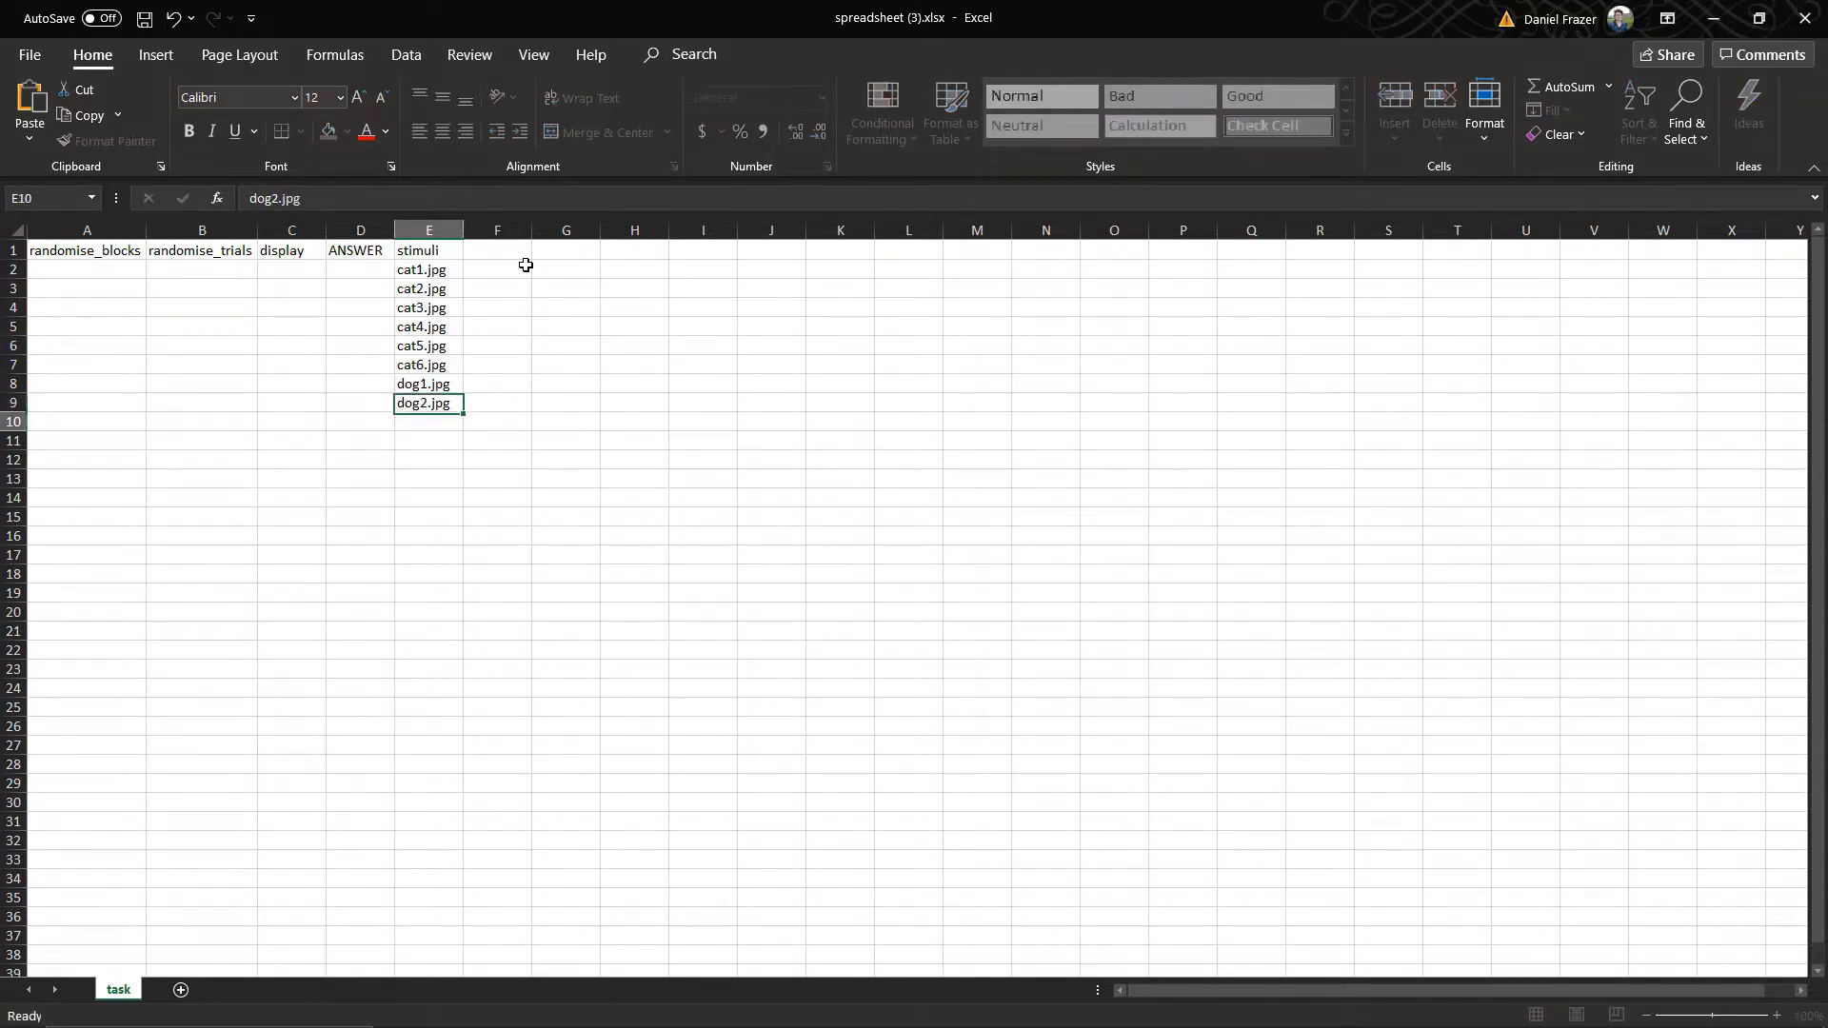
pyautogui.press('Escape')
pyautogui.press('Down')
pyautogui.write('dog2.')
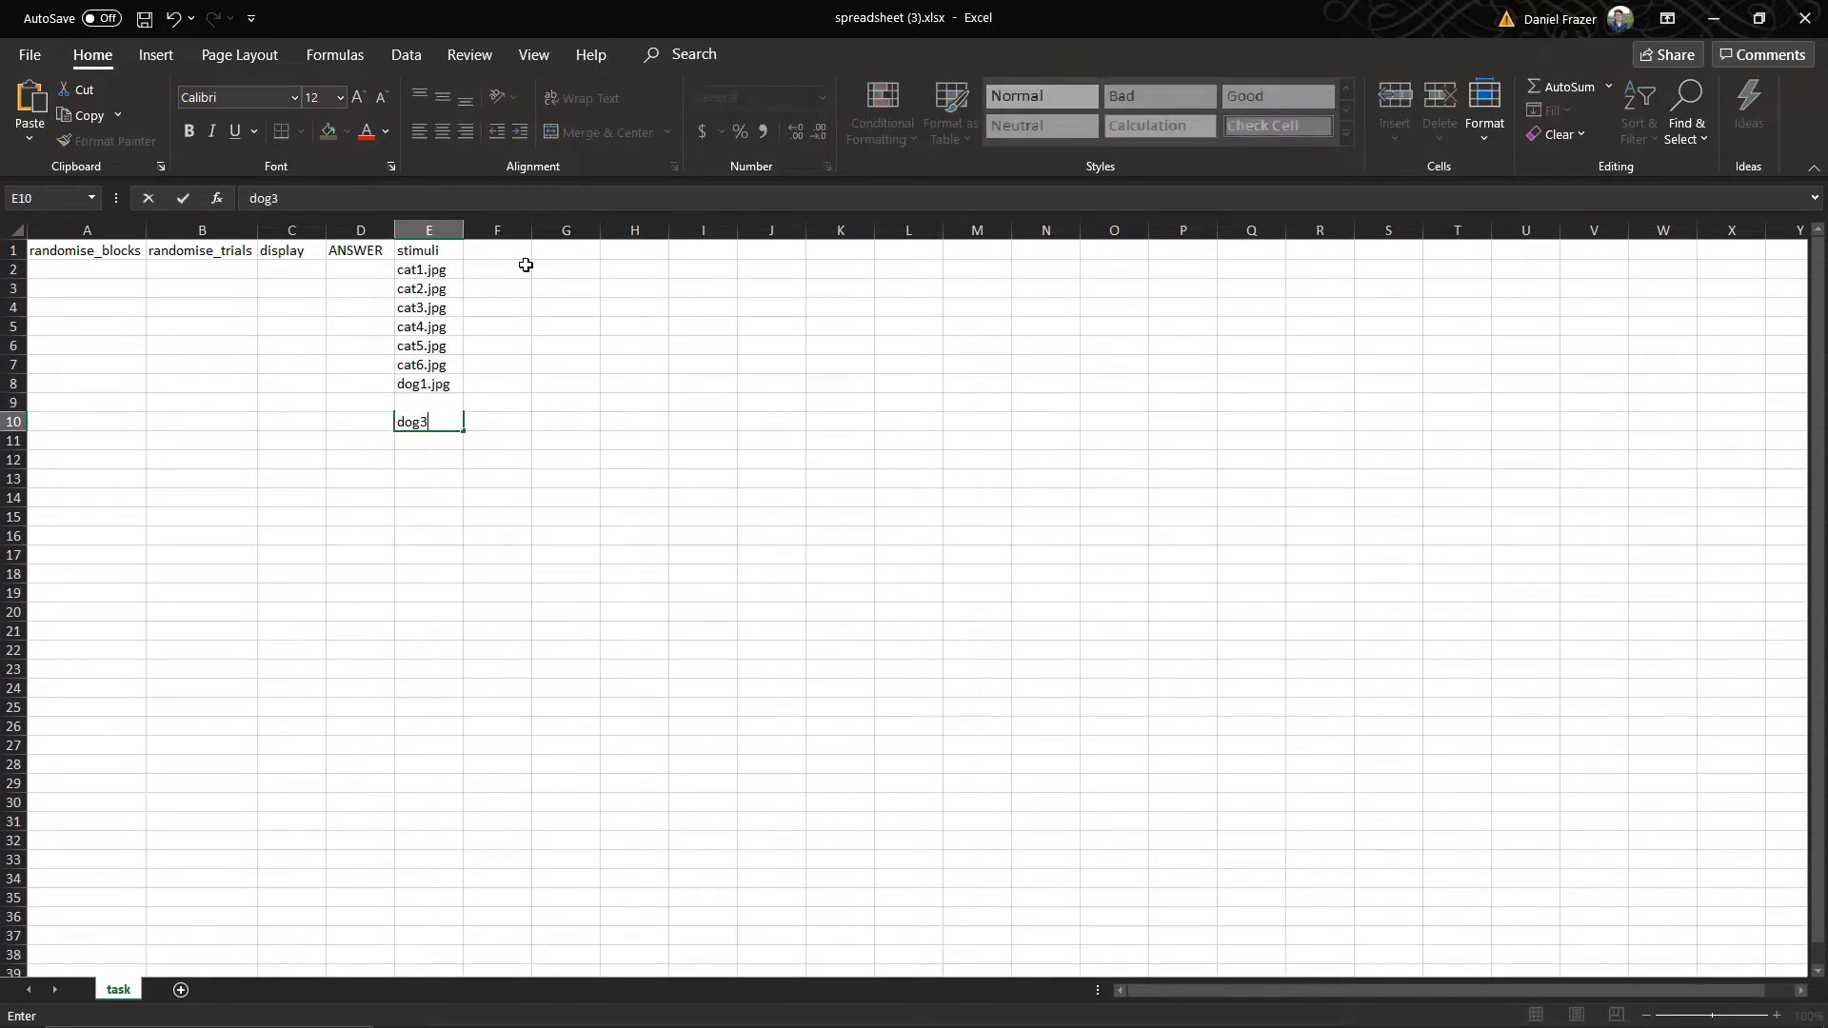
pyautogui.write('jpg')
pyautogui.press('Return')
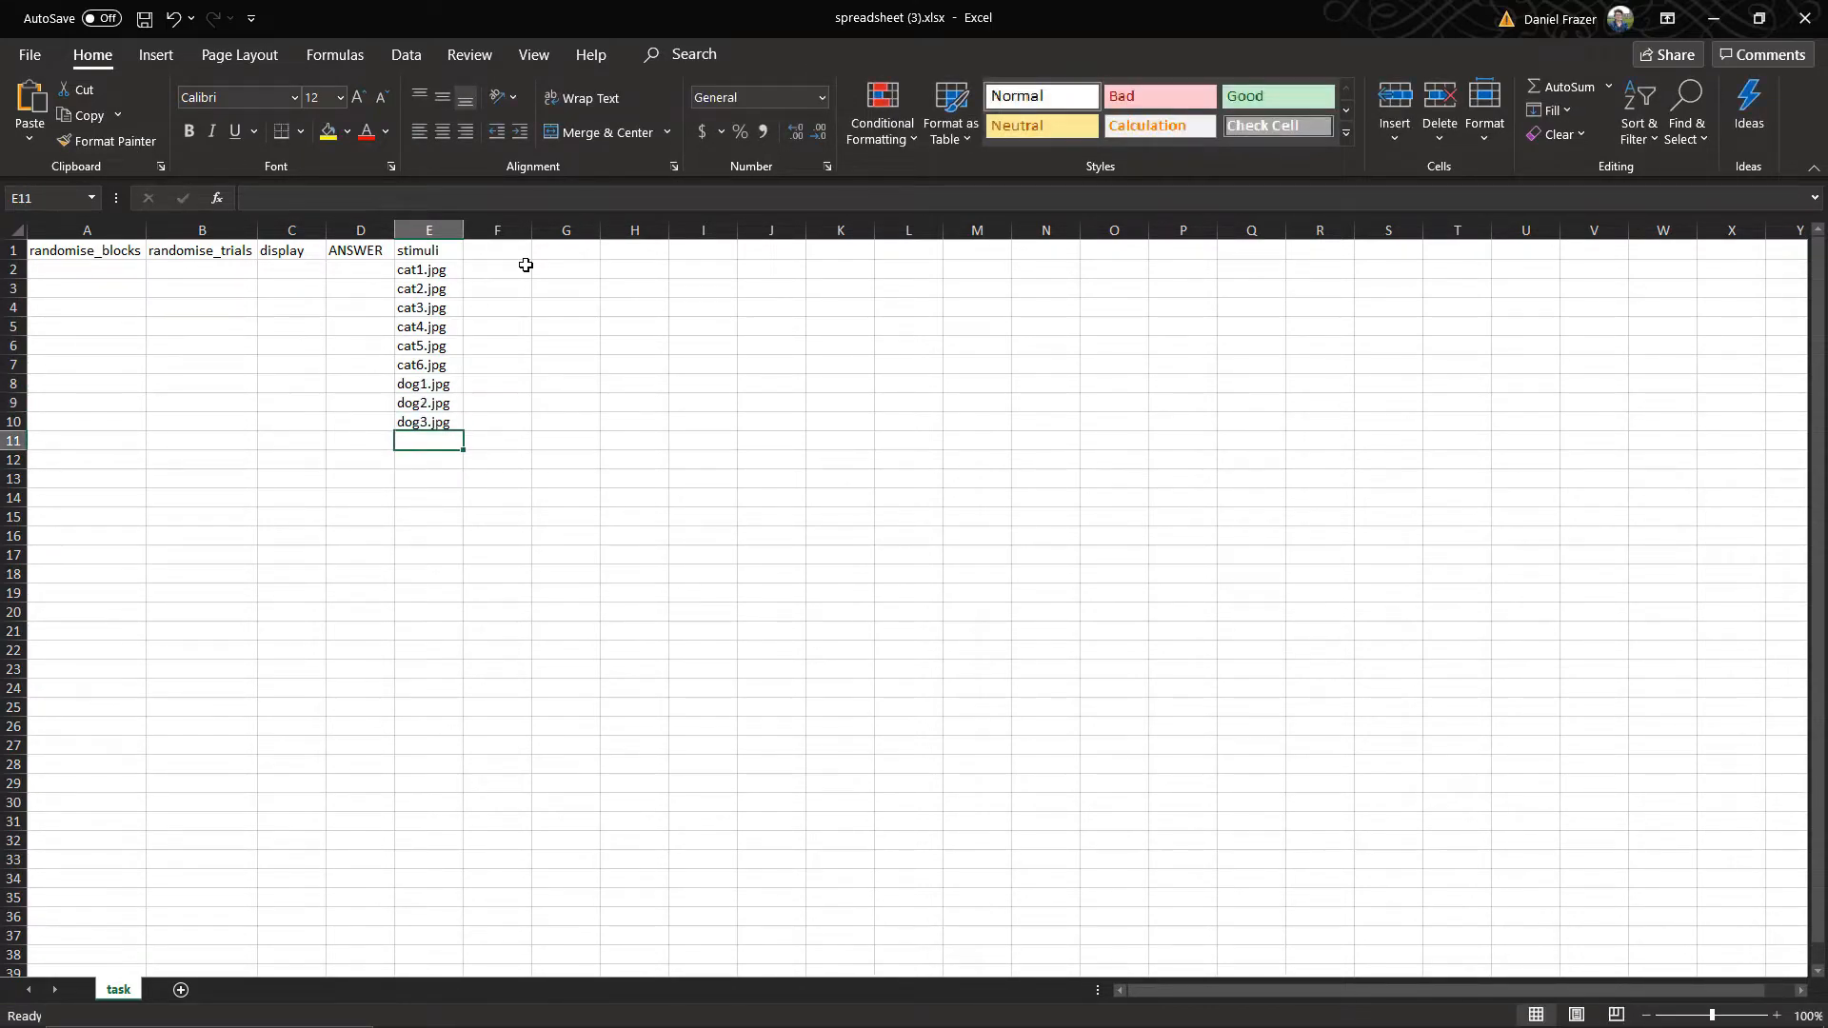
pyautogui.write('dog')
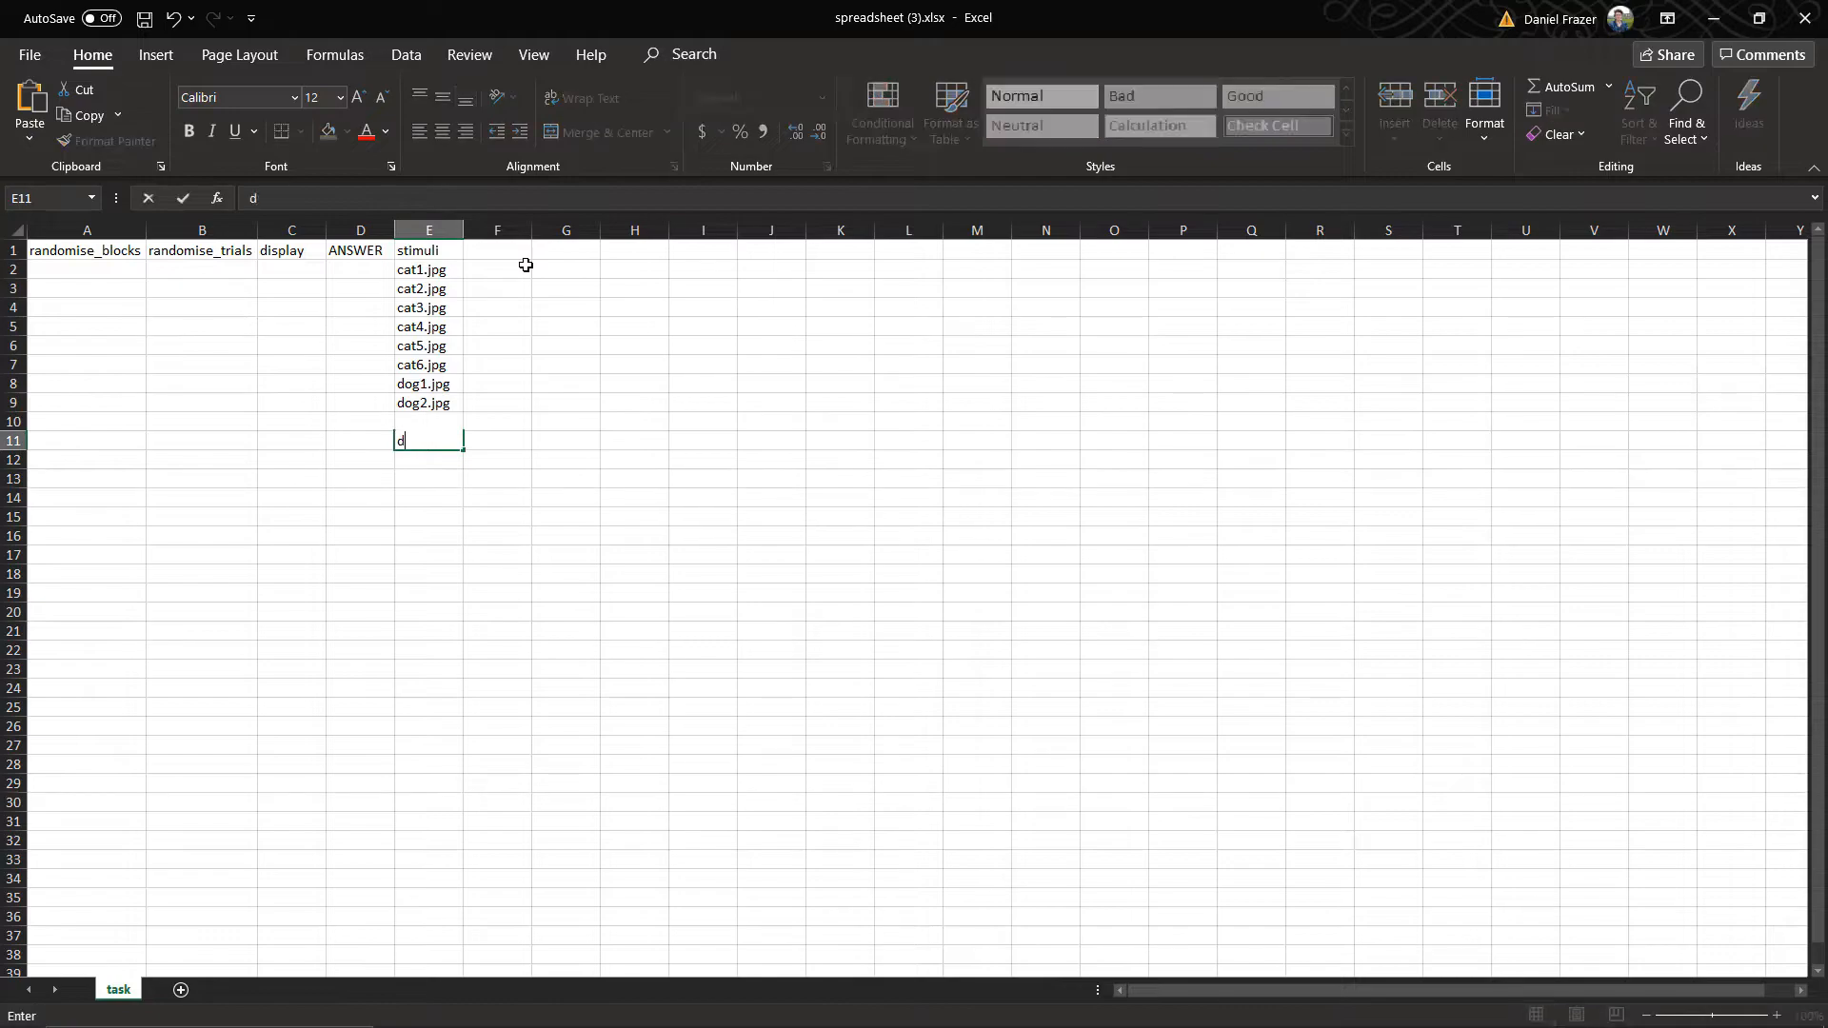
pyautogui.write('3.jpg')
pyautogui.press('Return')
pyautogui.write('dog5.')
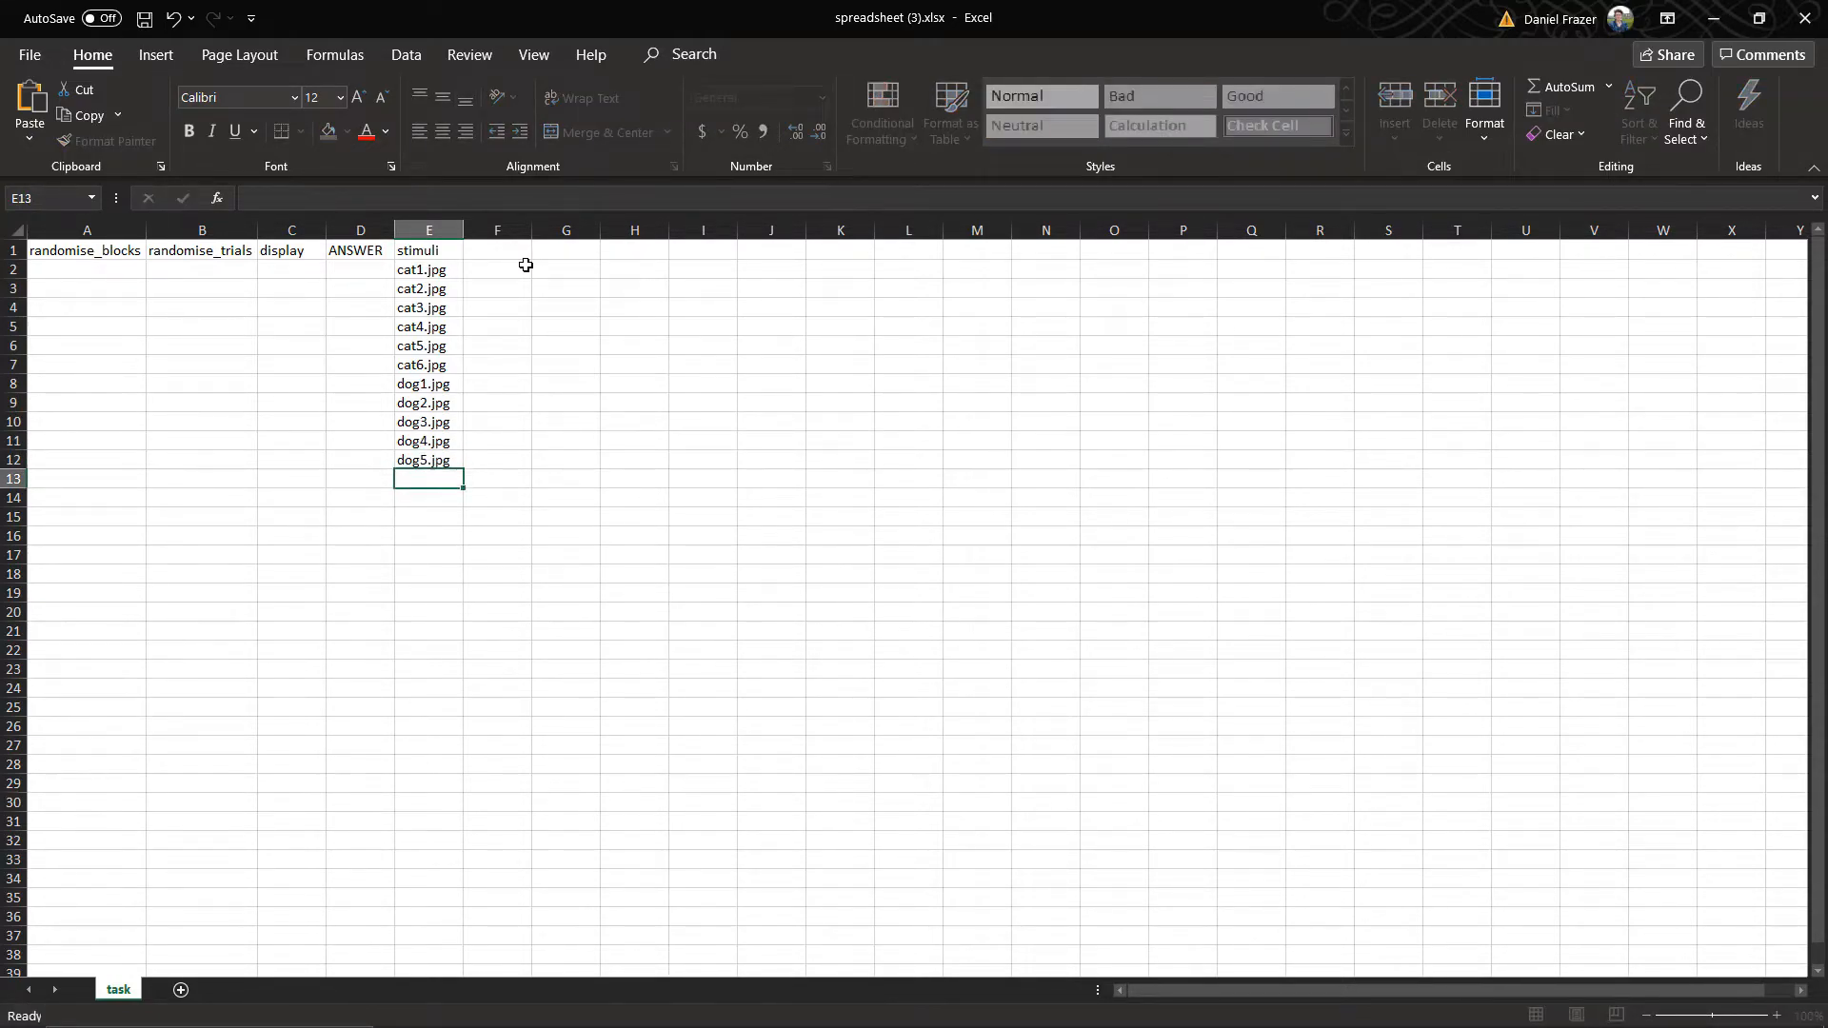
pyautogui.write('og6.jpg')
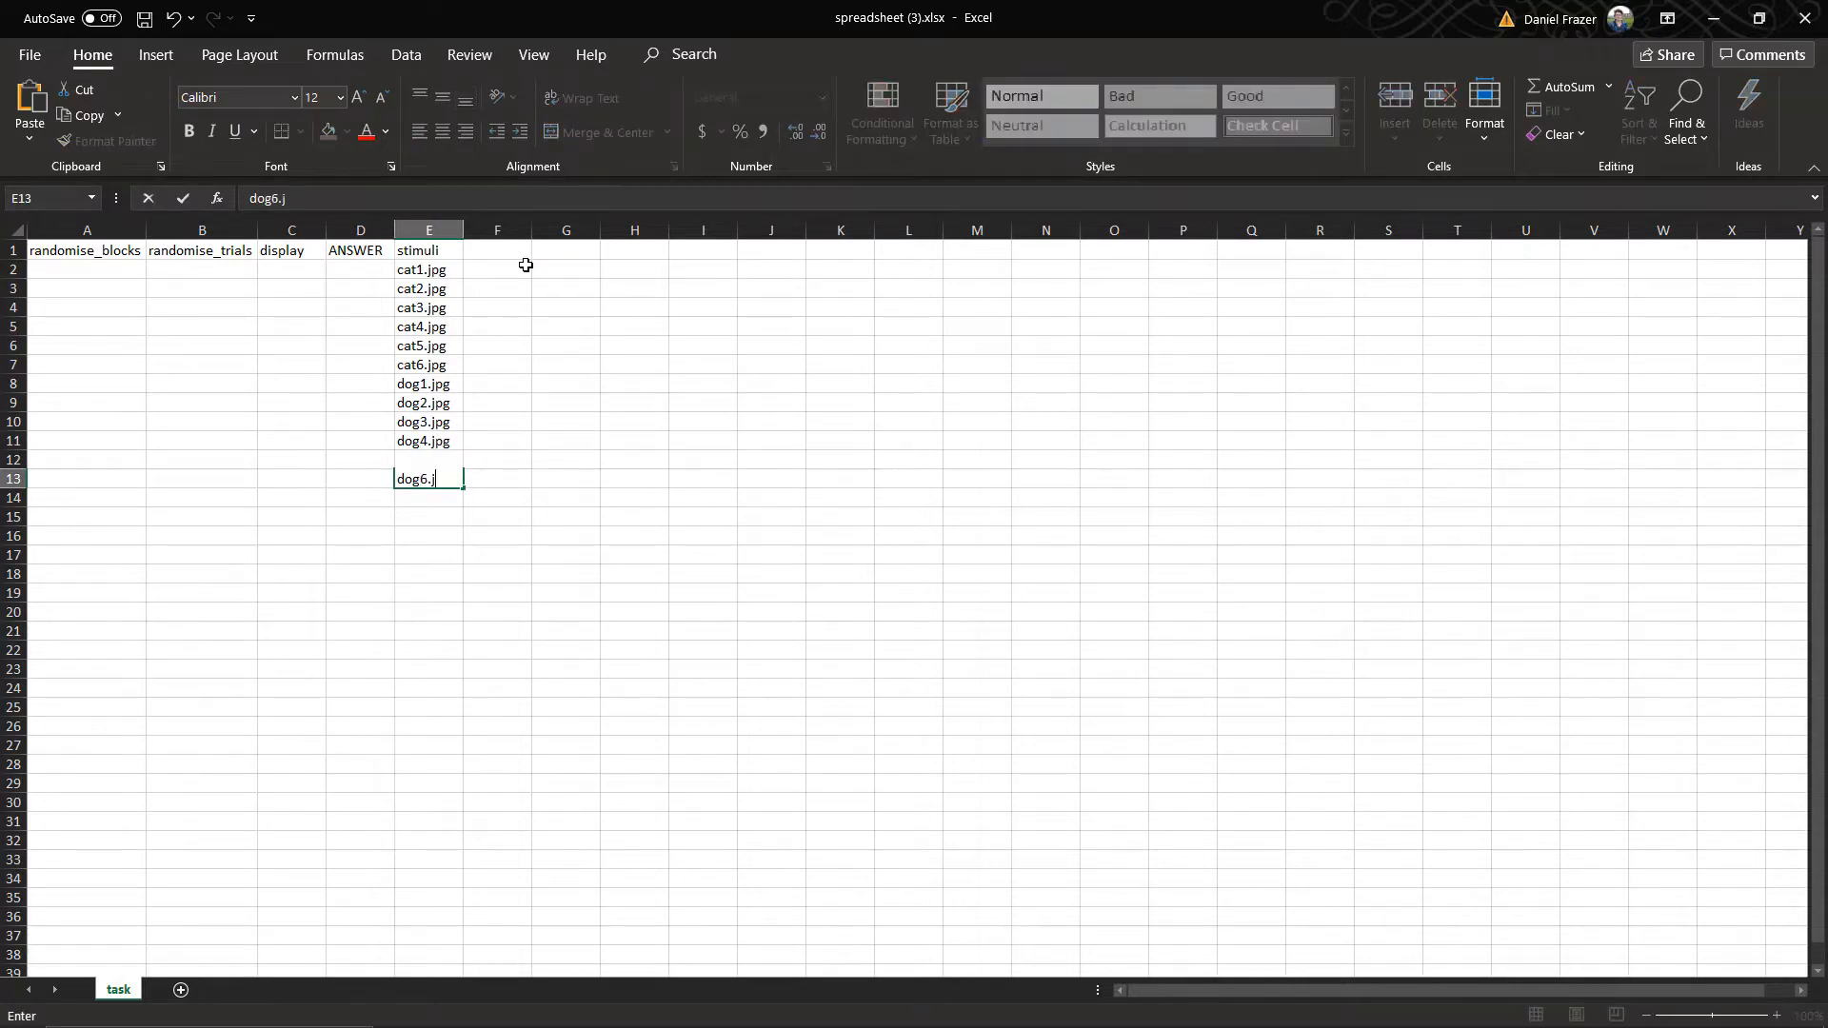
pyautogui.press('Return')
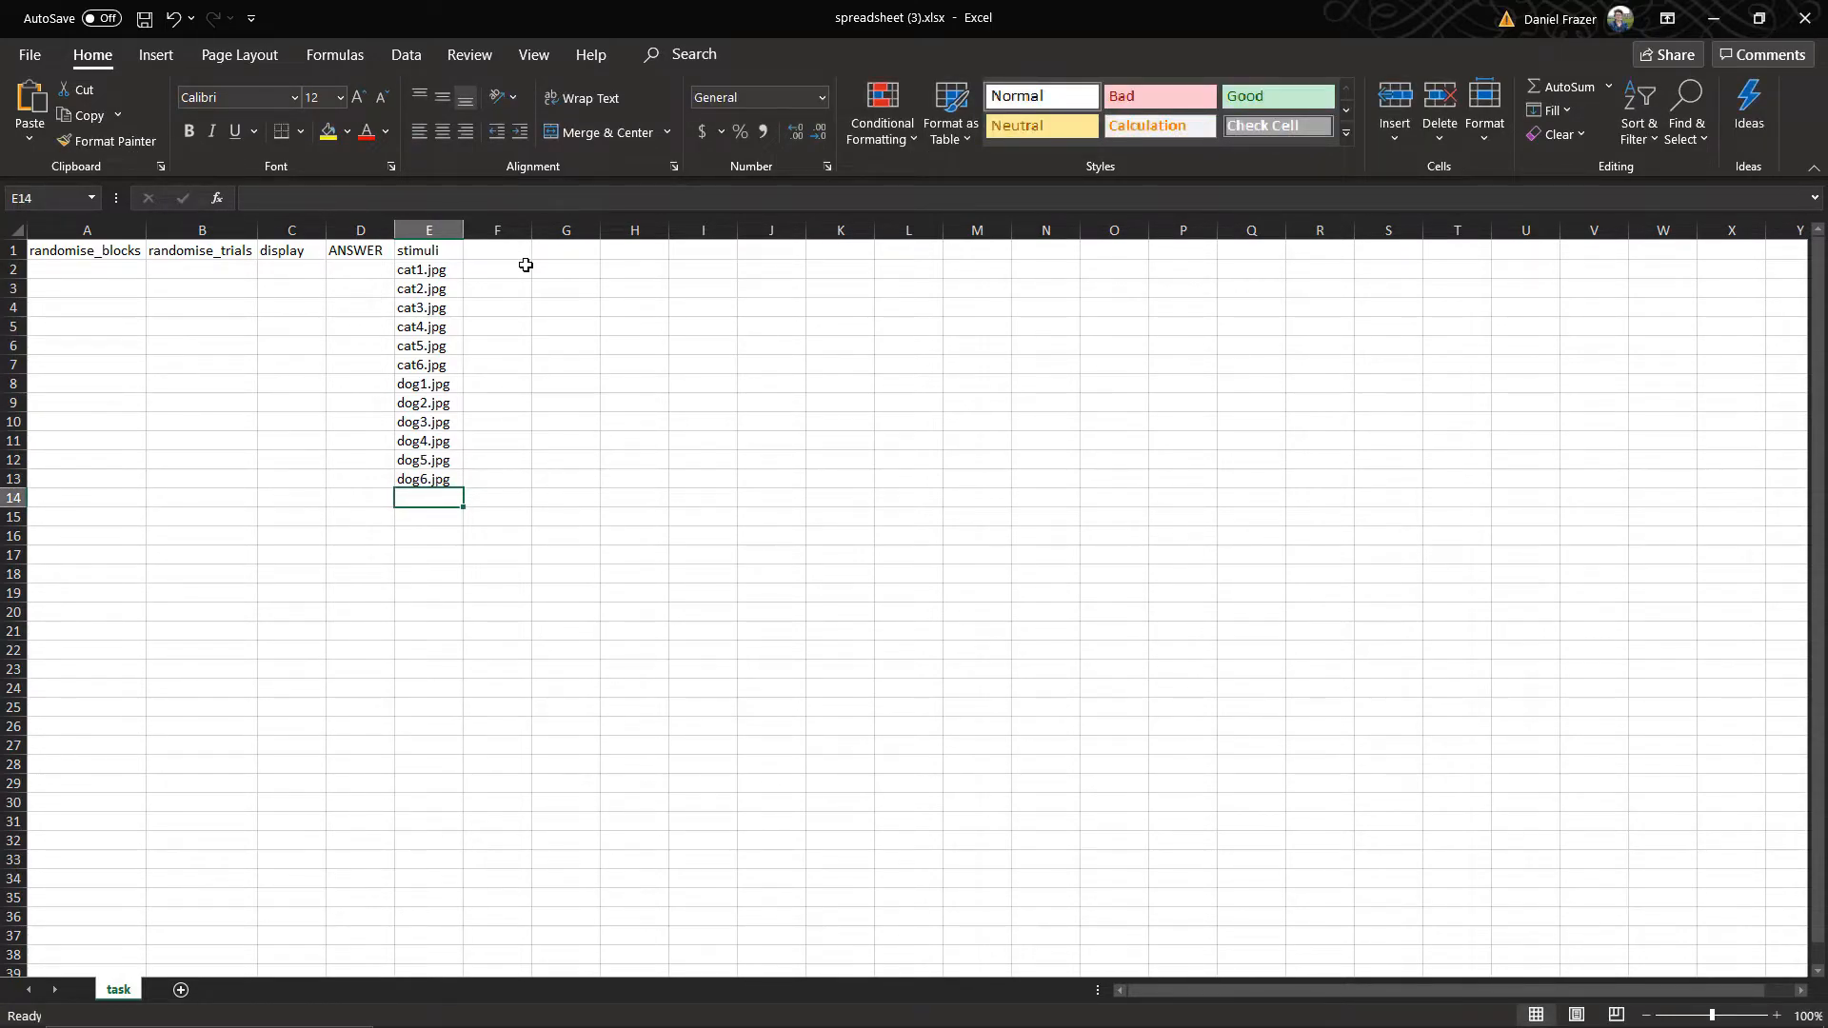
# Enter "cat" in the ANSWER column for every cat image, cells D2 to D7.
pyautogui.click(448, 268)
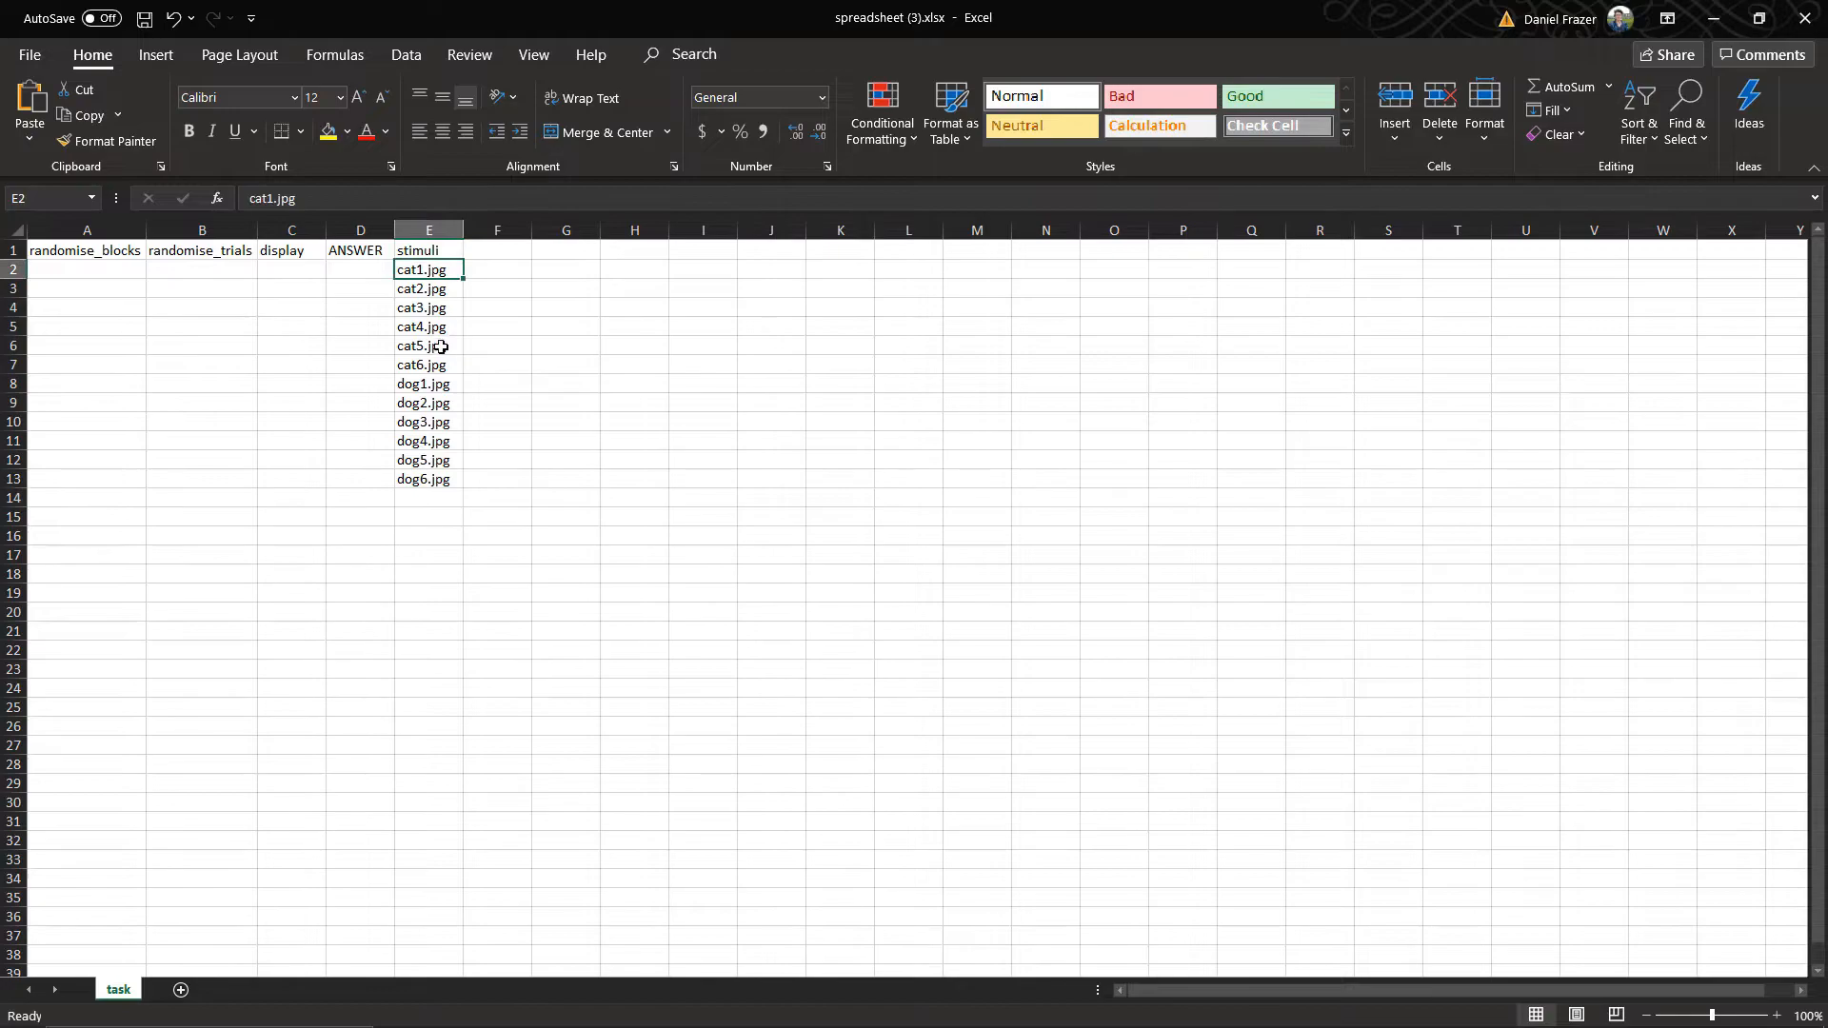
pyautogui.keyDown('shift'); pyautogui.click(443, 479); pyautogui.keyUp('shift')
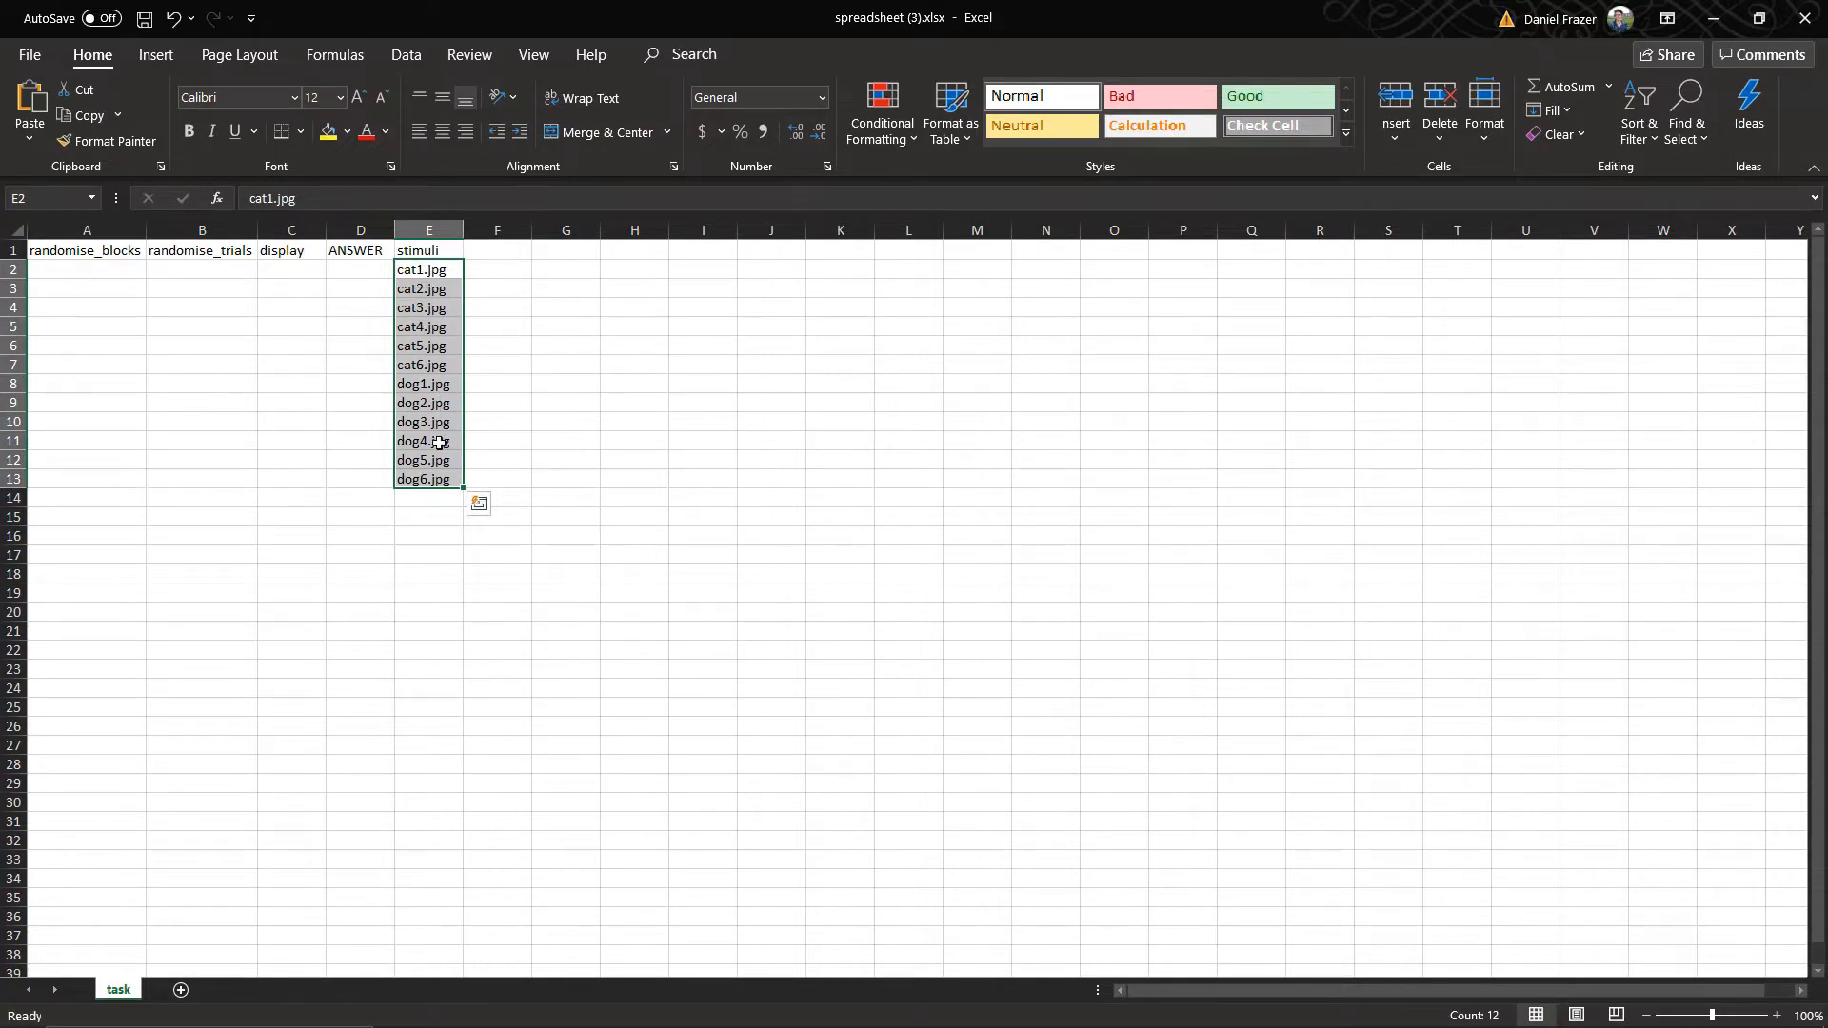
pyautogui.press('Left')
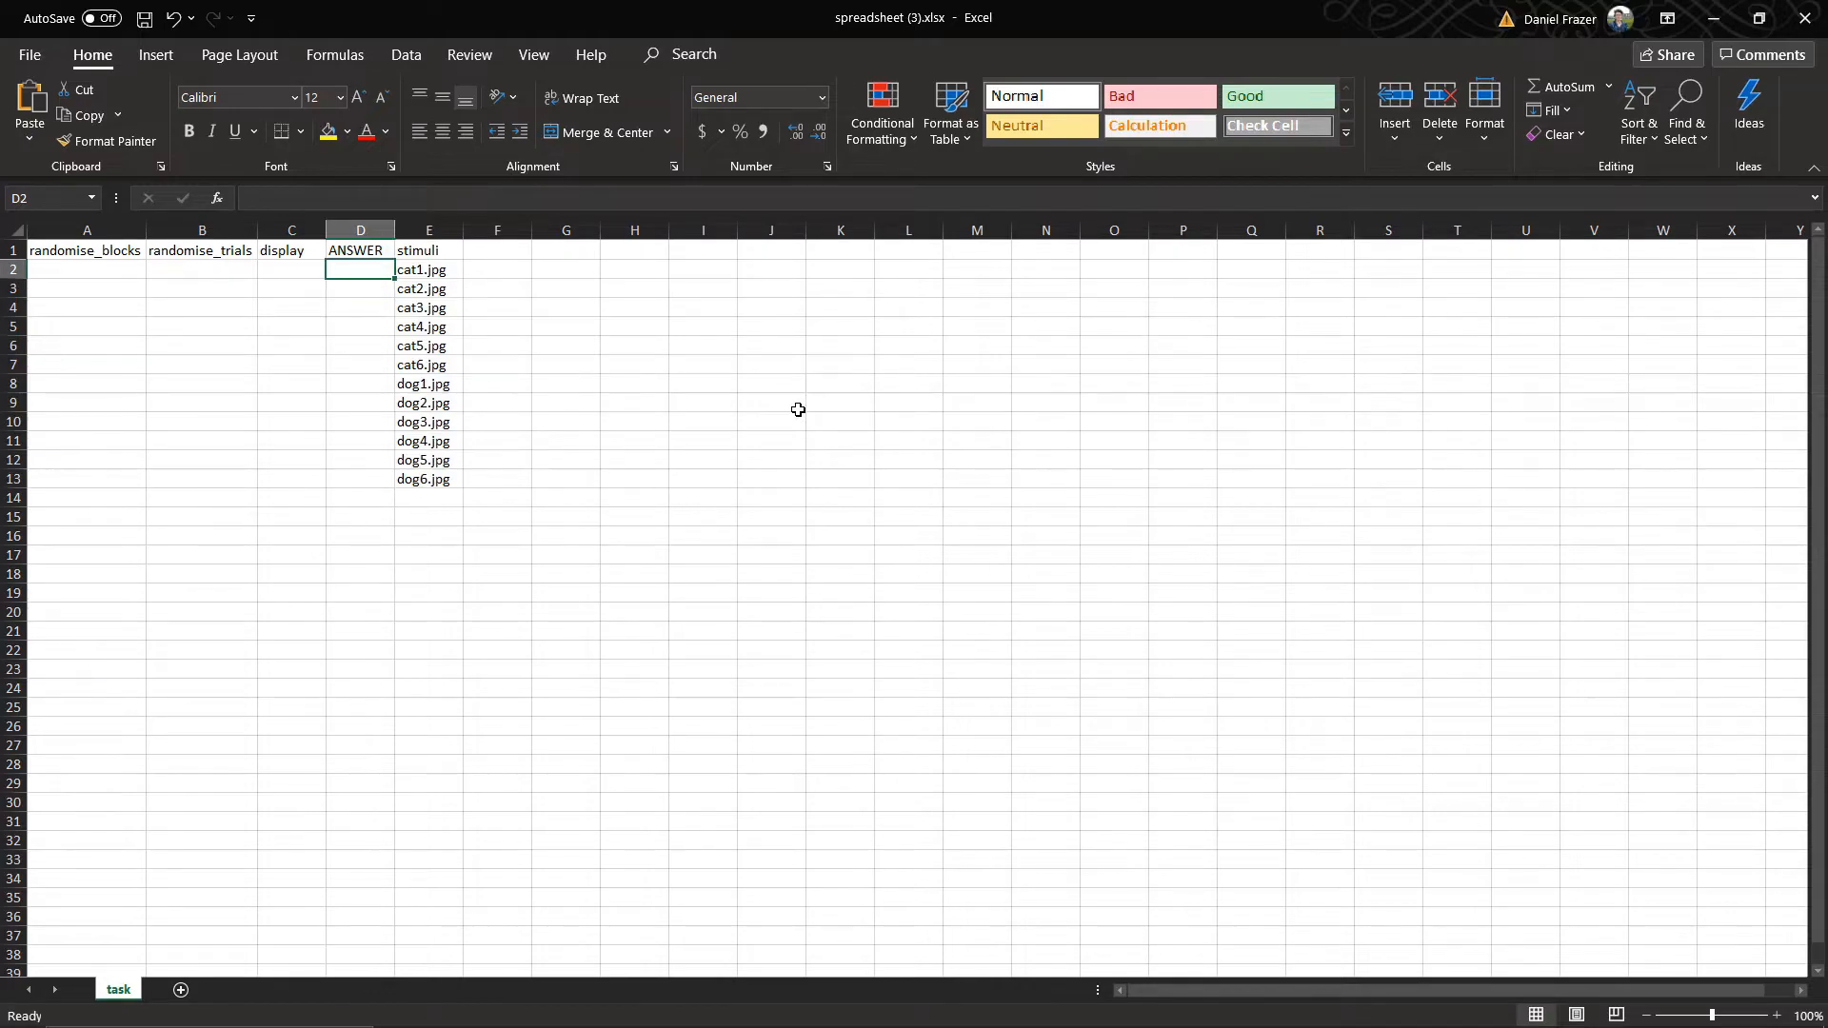
pyautogui.write('cat')
pyautogui.press('Return')
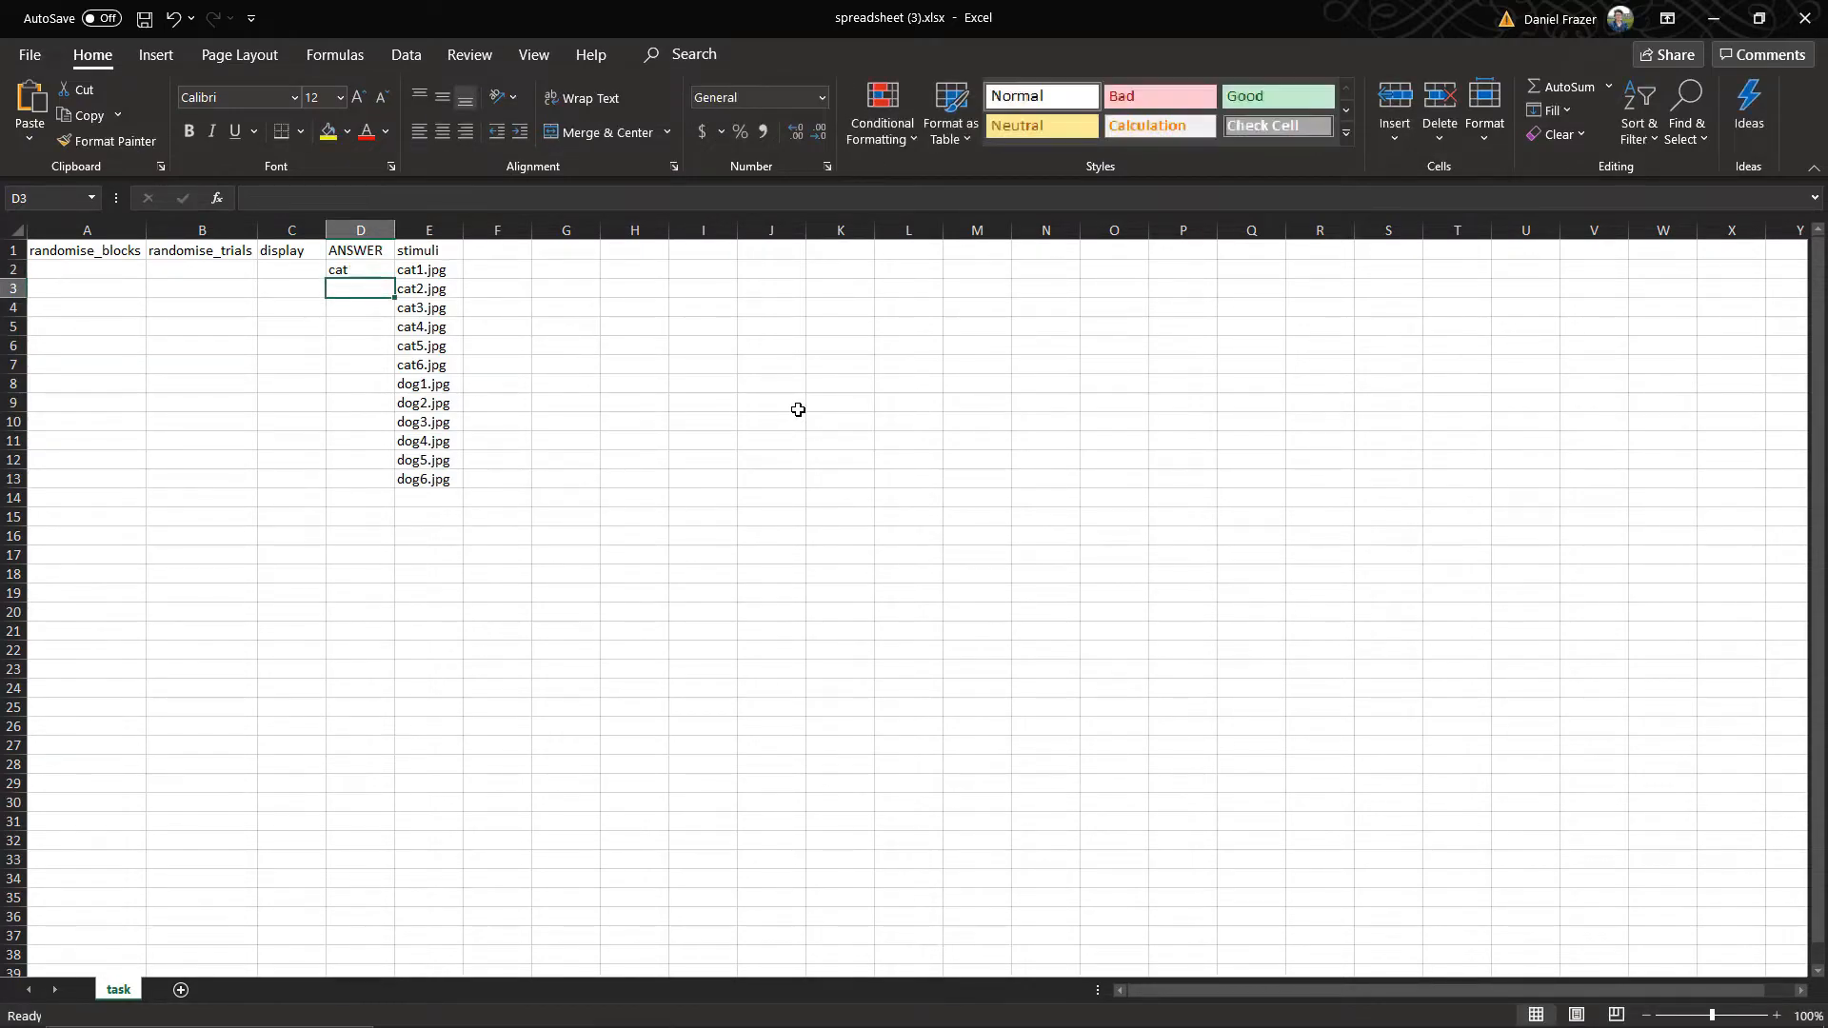
pyautogui.press('Up')
pyautogui.hotkey('ctrl', 'c')
pyautogui.press('Down')
pyautogui.hotkey('shift', 'Down')
pyautogui.hotkey('shift', 'Down')
pyautogui.hotkey('shift', 'Down')
pyautogui.hotkey('shift', 'Down')
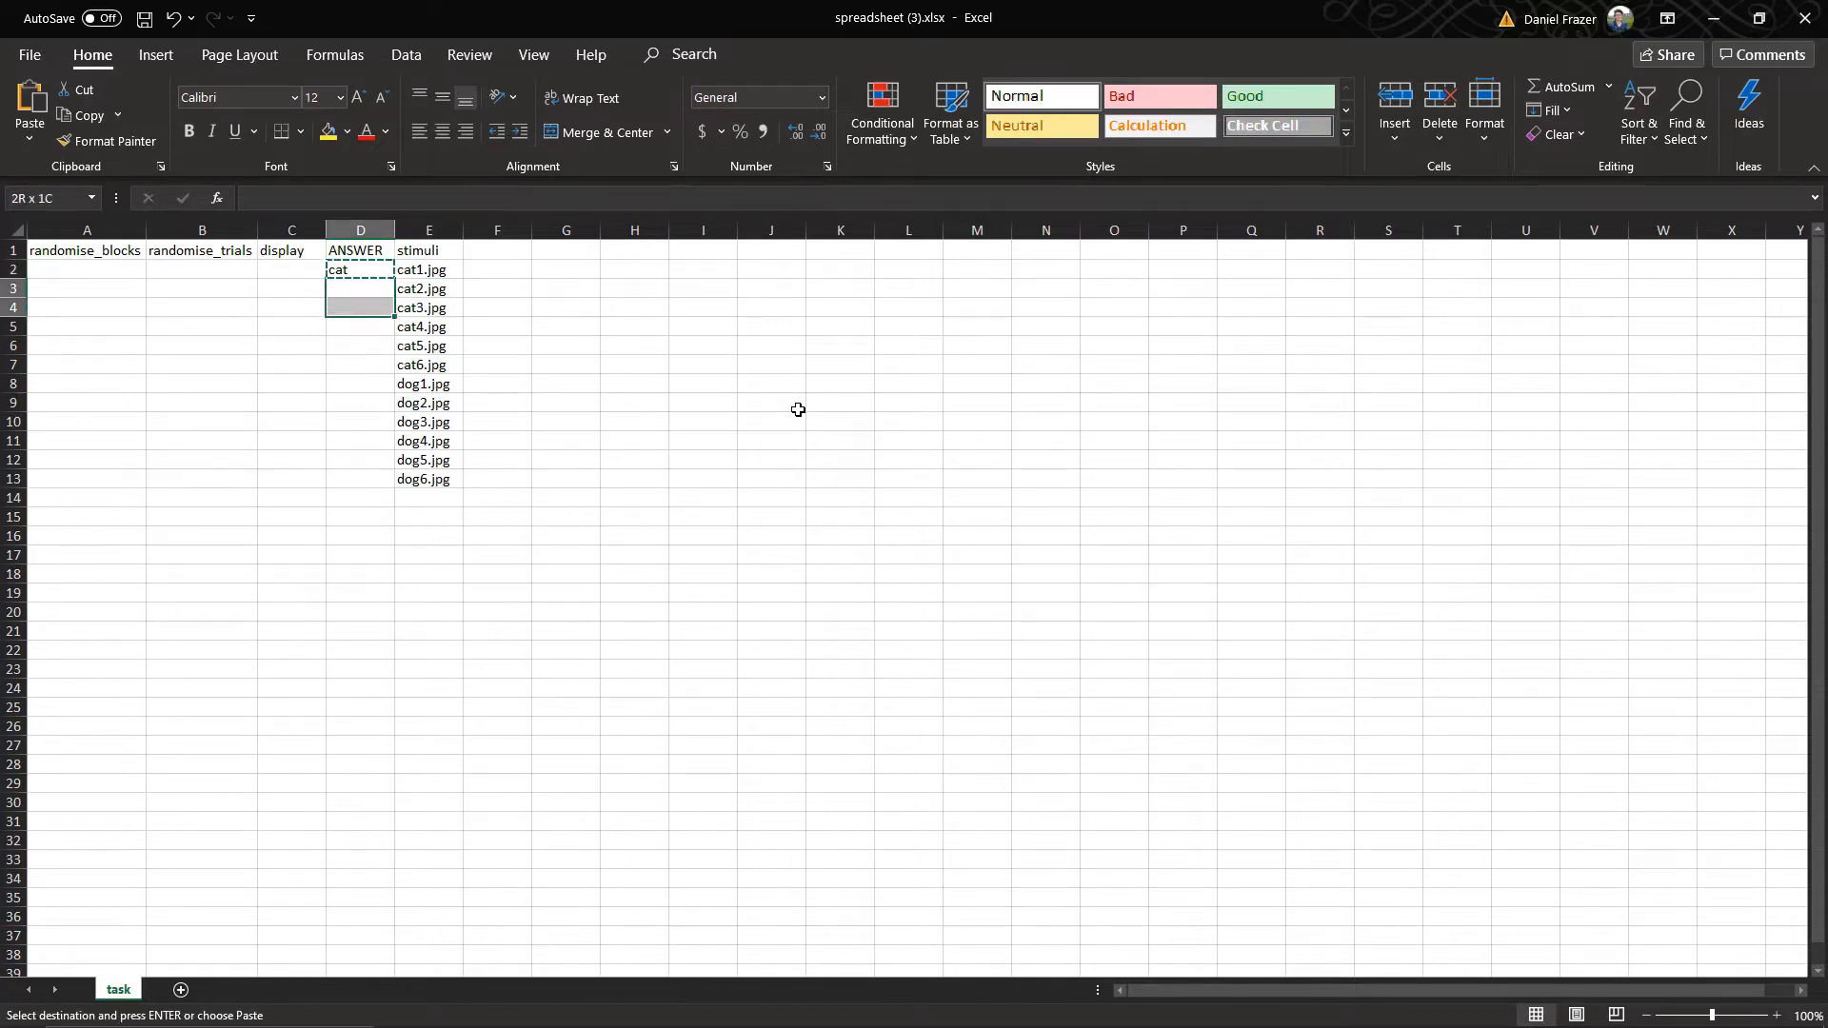
pyautogui.hotkey('ctrl', 'v')
pyautogui.press('Escape')
# Enter "dog" in the ANSWER column for every dog image, cells D8 to D13.
pyautogui.press('Down')
pyautogui.press('Down')
pyautogui.press('Down')
pyautogui.press('Down')
pyautogui.press('Down')
pyautogui.write('dog')
pyautogui.press('Return')
pyautogui.press('Up')
pyautogui.hotkey('ctrl', 'c')
pyautogui.hotkey('shift', 'Down')
pyautogui.hotkey('shift', 'Down')
pyautogui.hotkey('shift', 'Down')
pyautogui.hotkey('shift', 'Down')
pyautogui.hotkey('shift', 'Down')
pyautogui.hotkey('ctrl', 'v')
pyautogui.press('Escape')
# Fill the display column with "trial" for all twelve image rows, cells C2 to C13.
pyautogui.press('Left')
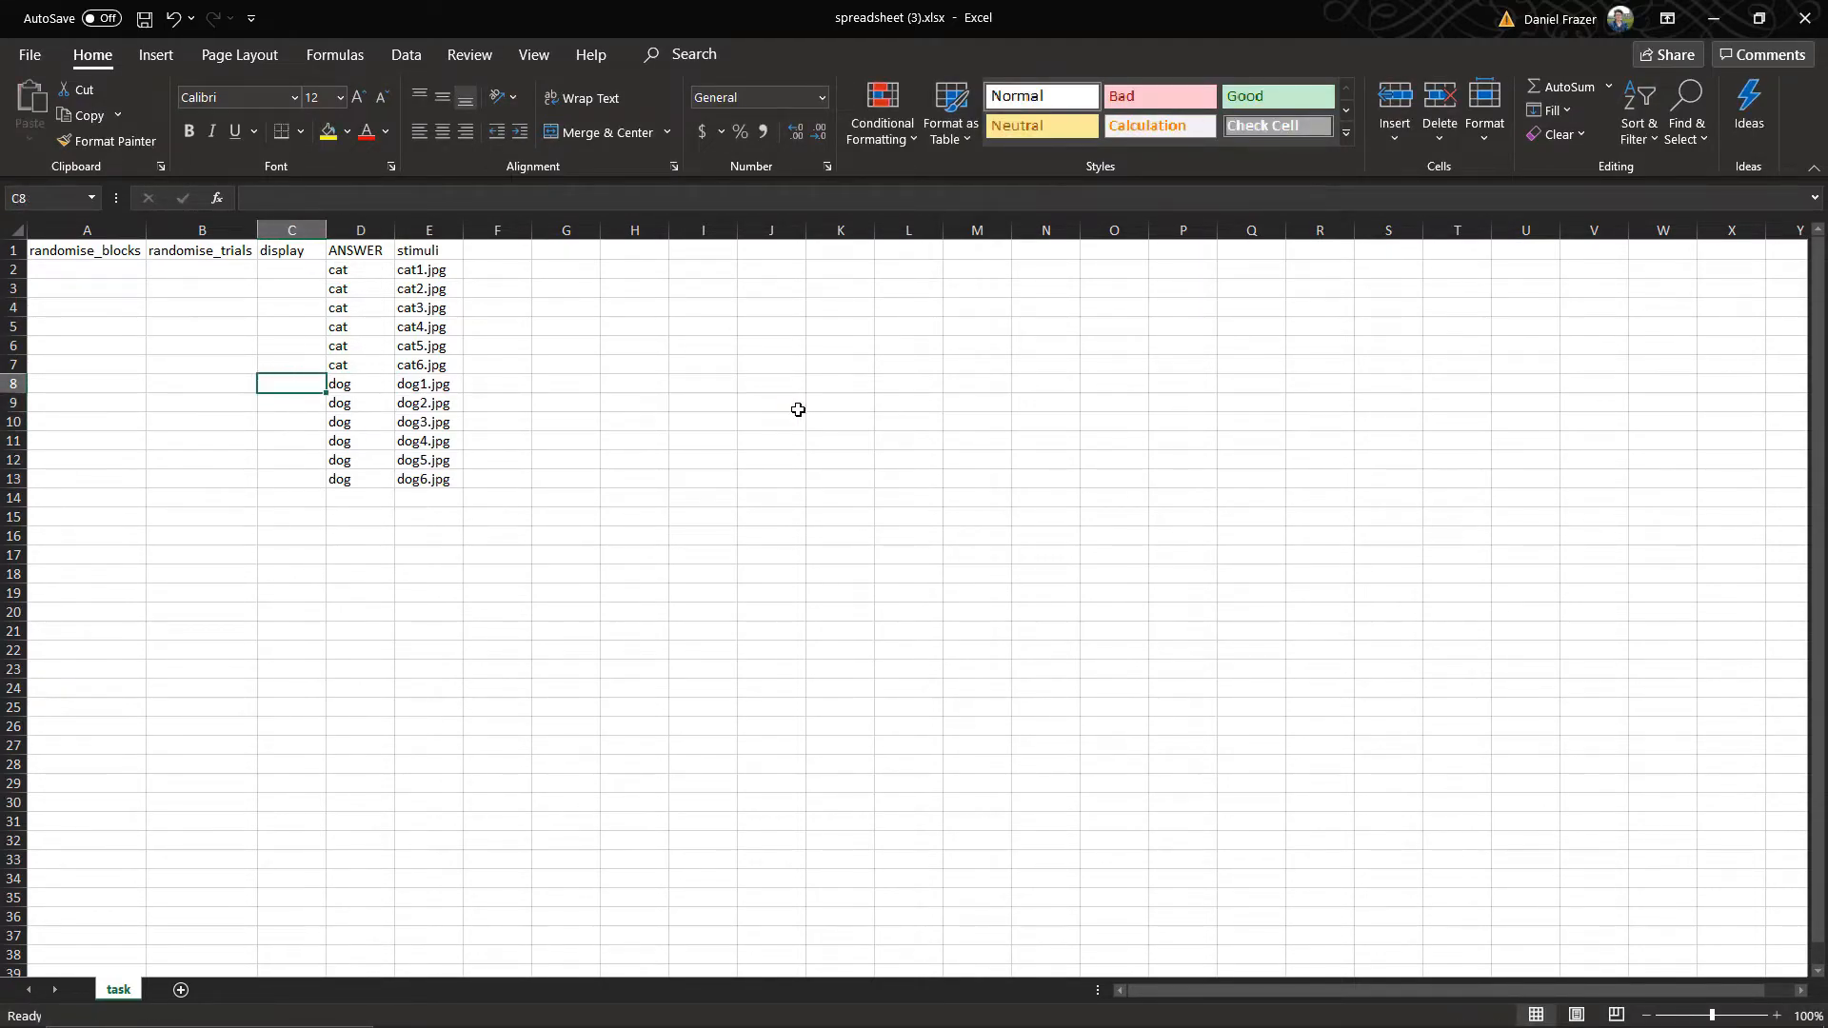
pyautogui.press('Right')
pyautogui.press('Down')
pyautogui.press('Left')
pyautogui.press('Up')
pyautogui.press('Up')
pyautogui.press('Up')
pyautogui.press('Up')
pyautogui.press('Up')
pyautogui.press('Up')
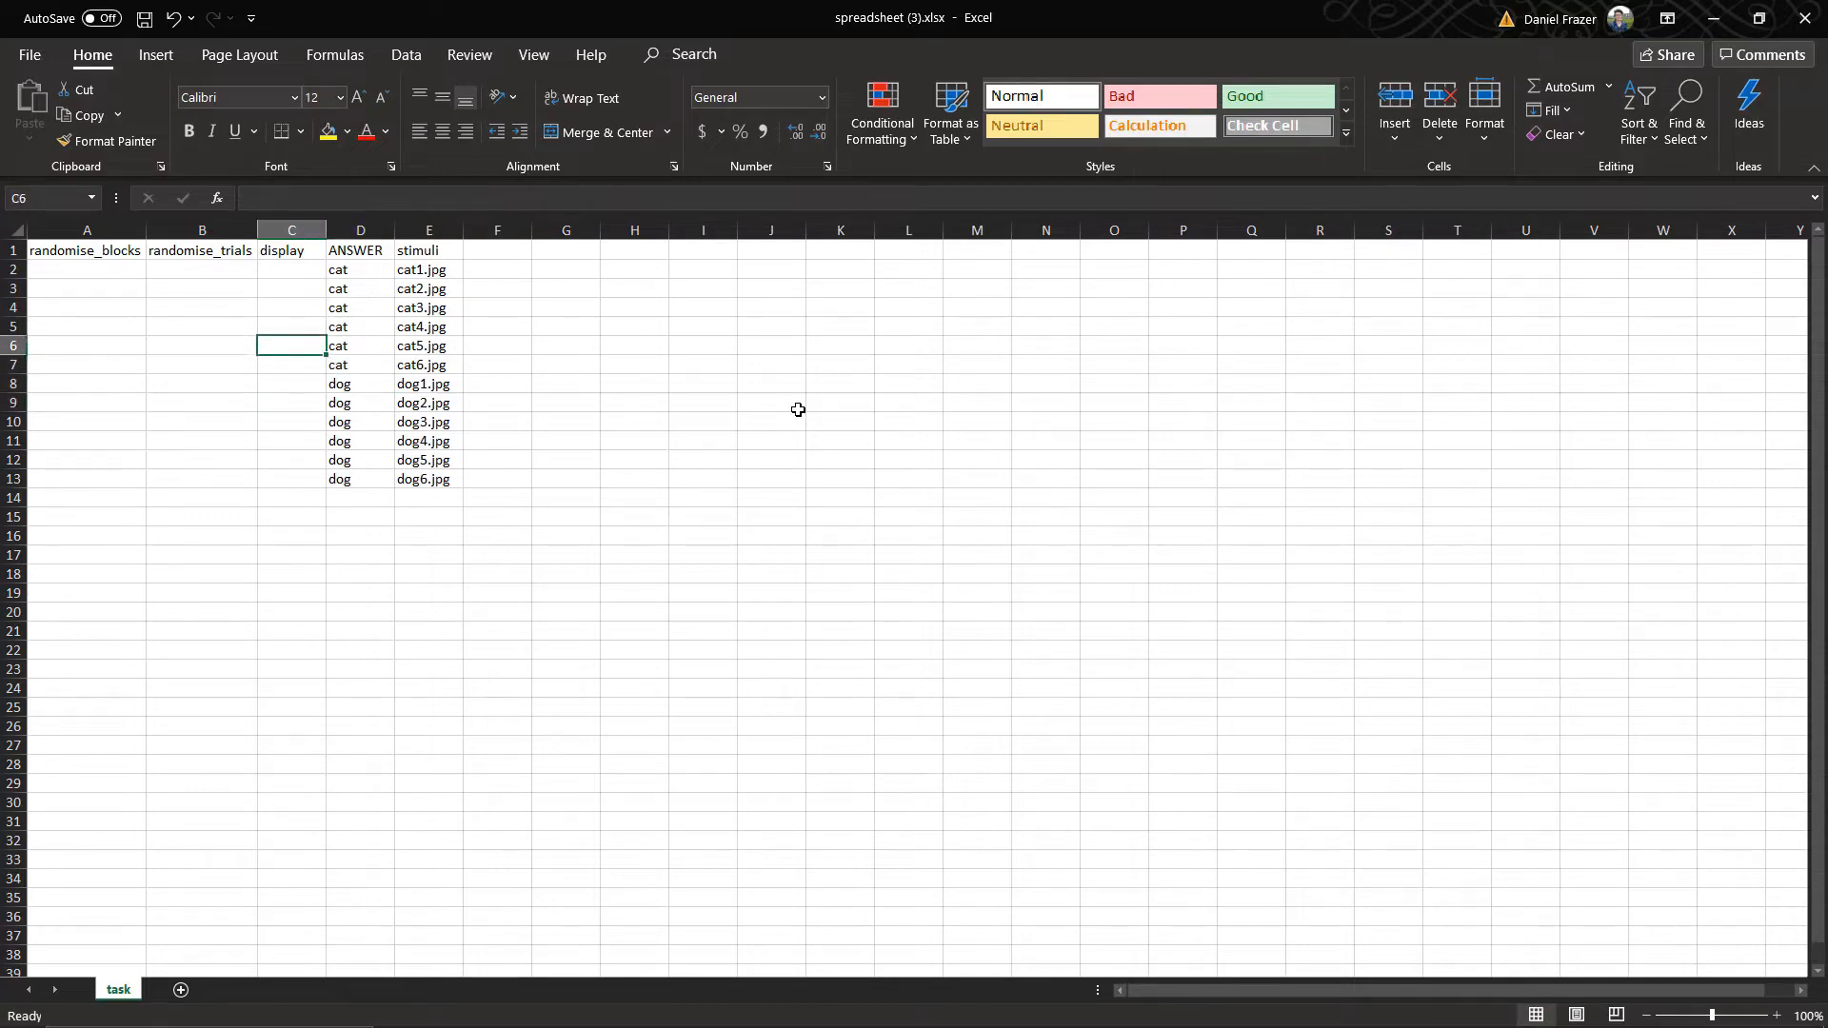
pyautogui.press('Up')
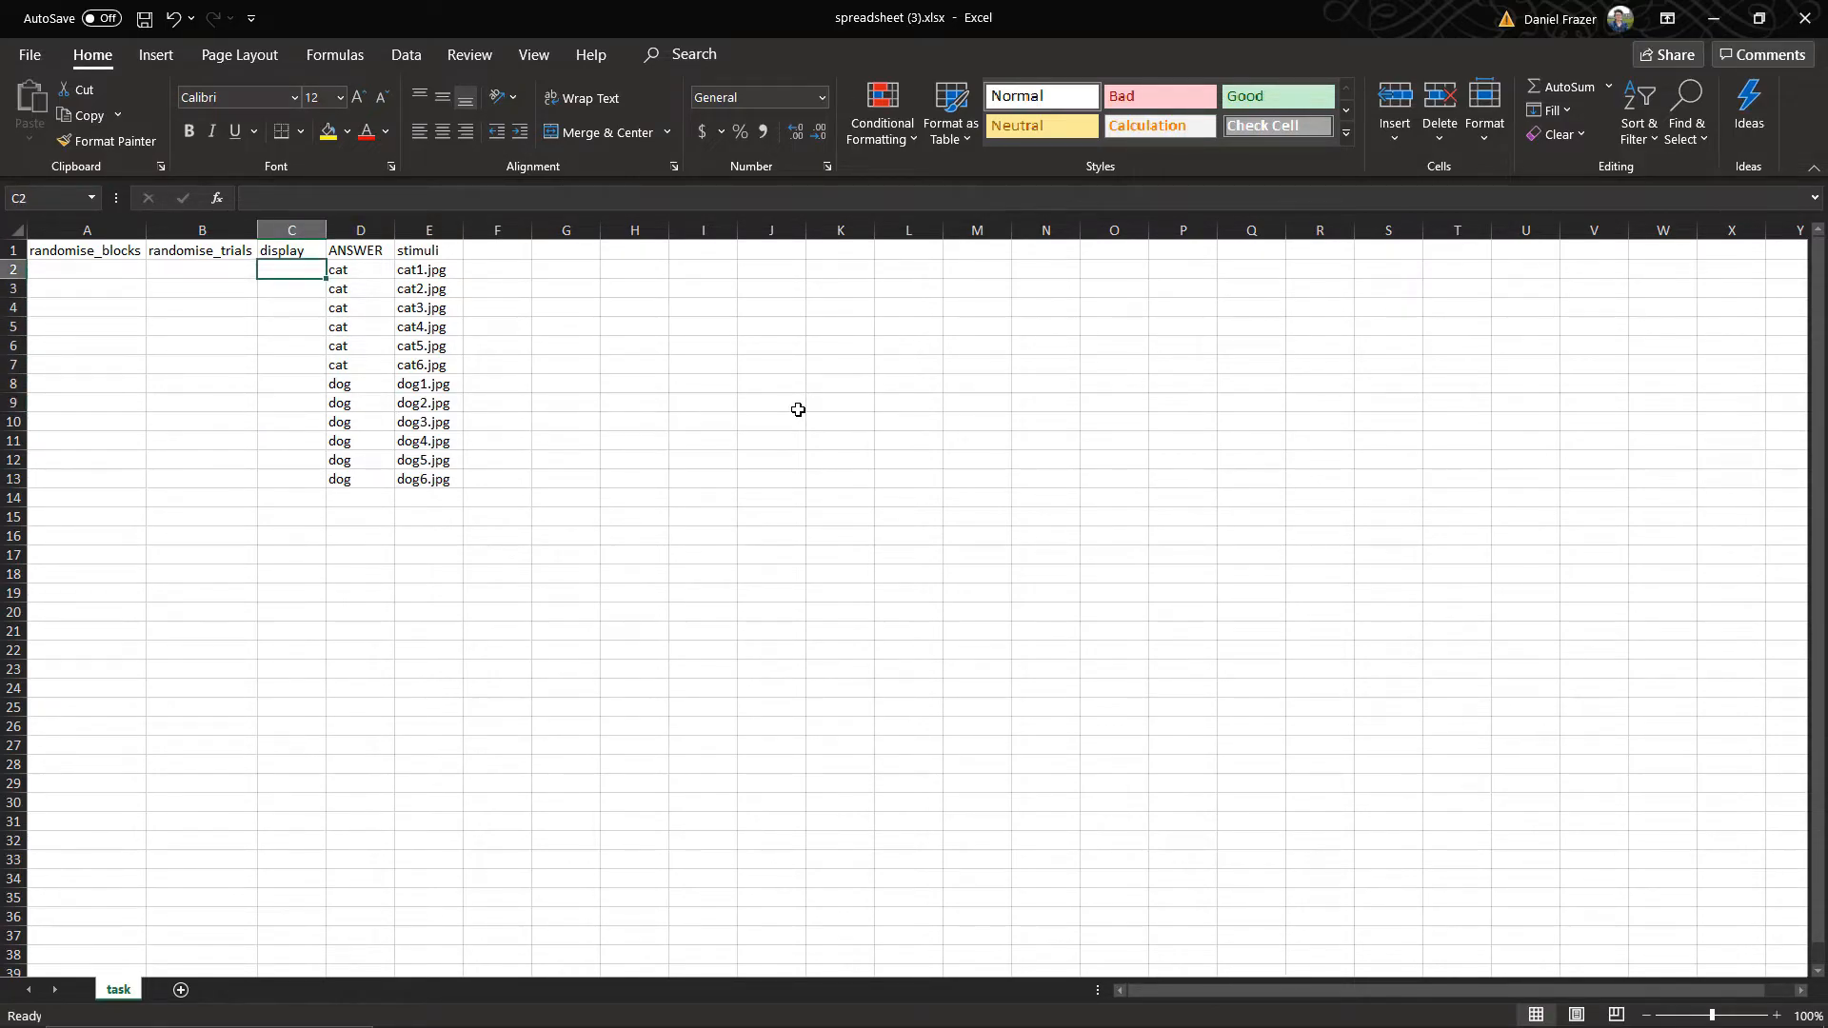
pyautogui.write('trial')
pyautogui.press('Return')
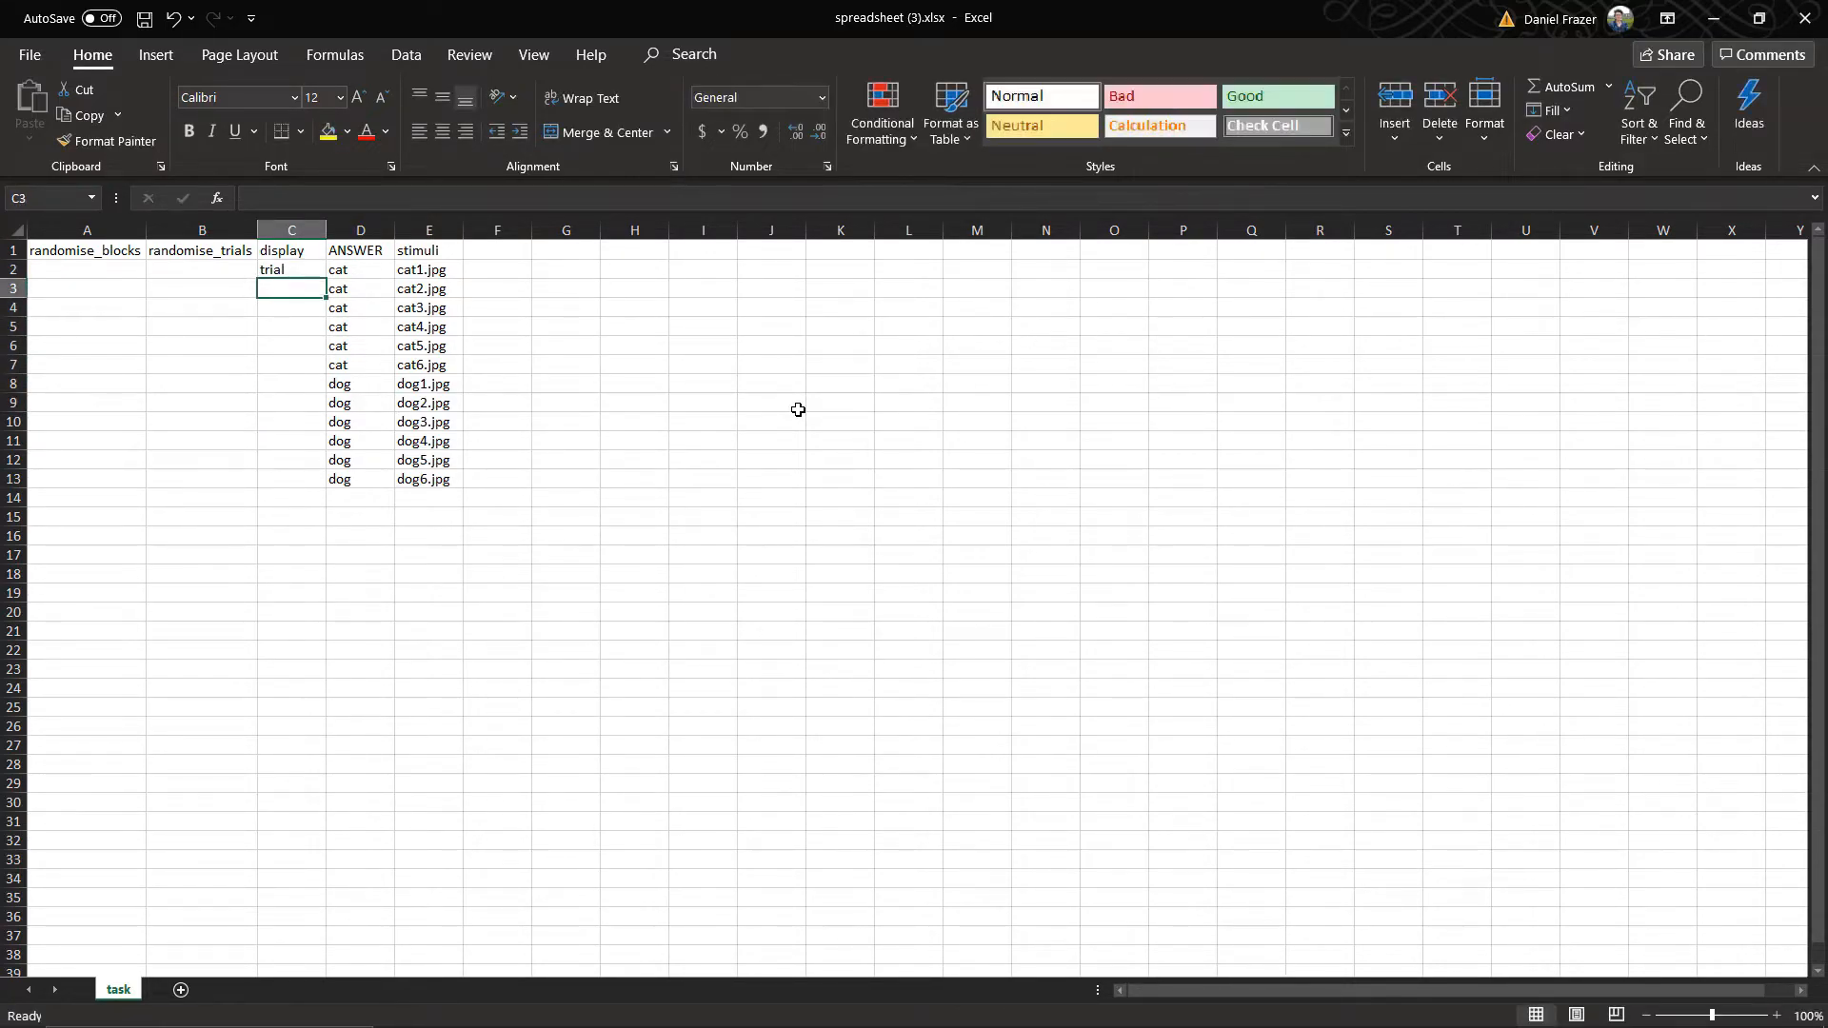
pyautogui.press('Up')
pyautogui.hotkey('ctrl', 'c')
pyautogui.press('Down')
pyautogui.hotkey('shift', 'Down')
pyautogui.hotkey('shift', 'Down')
pyautogui.hotkey('shift', 'Down')
pyautogui.hotkey('shift', 'Down')
pyautogui.hotkey('shift', 'Down')
pyautogui.hotkey('shift', 'Down')
pyautogui.hotkey('shift', 'Down')
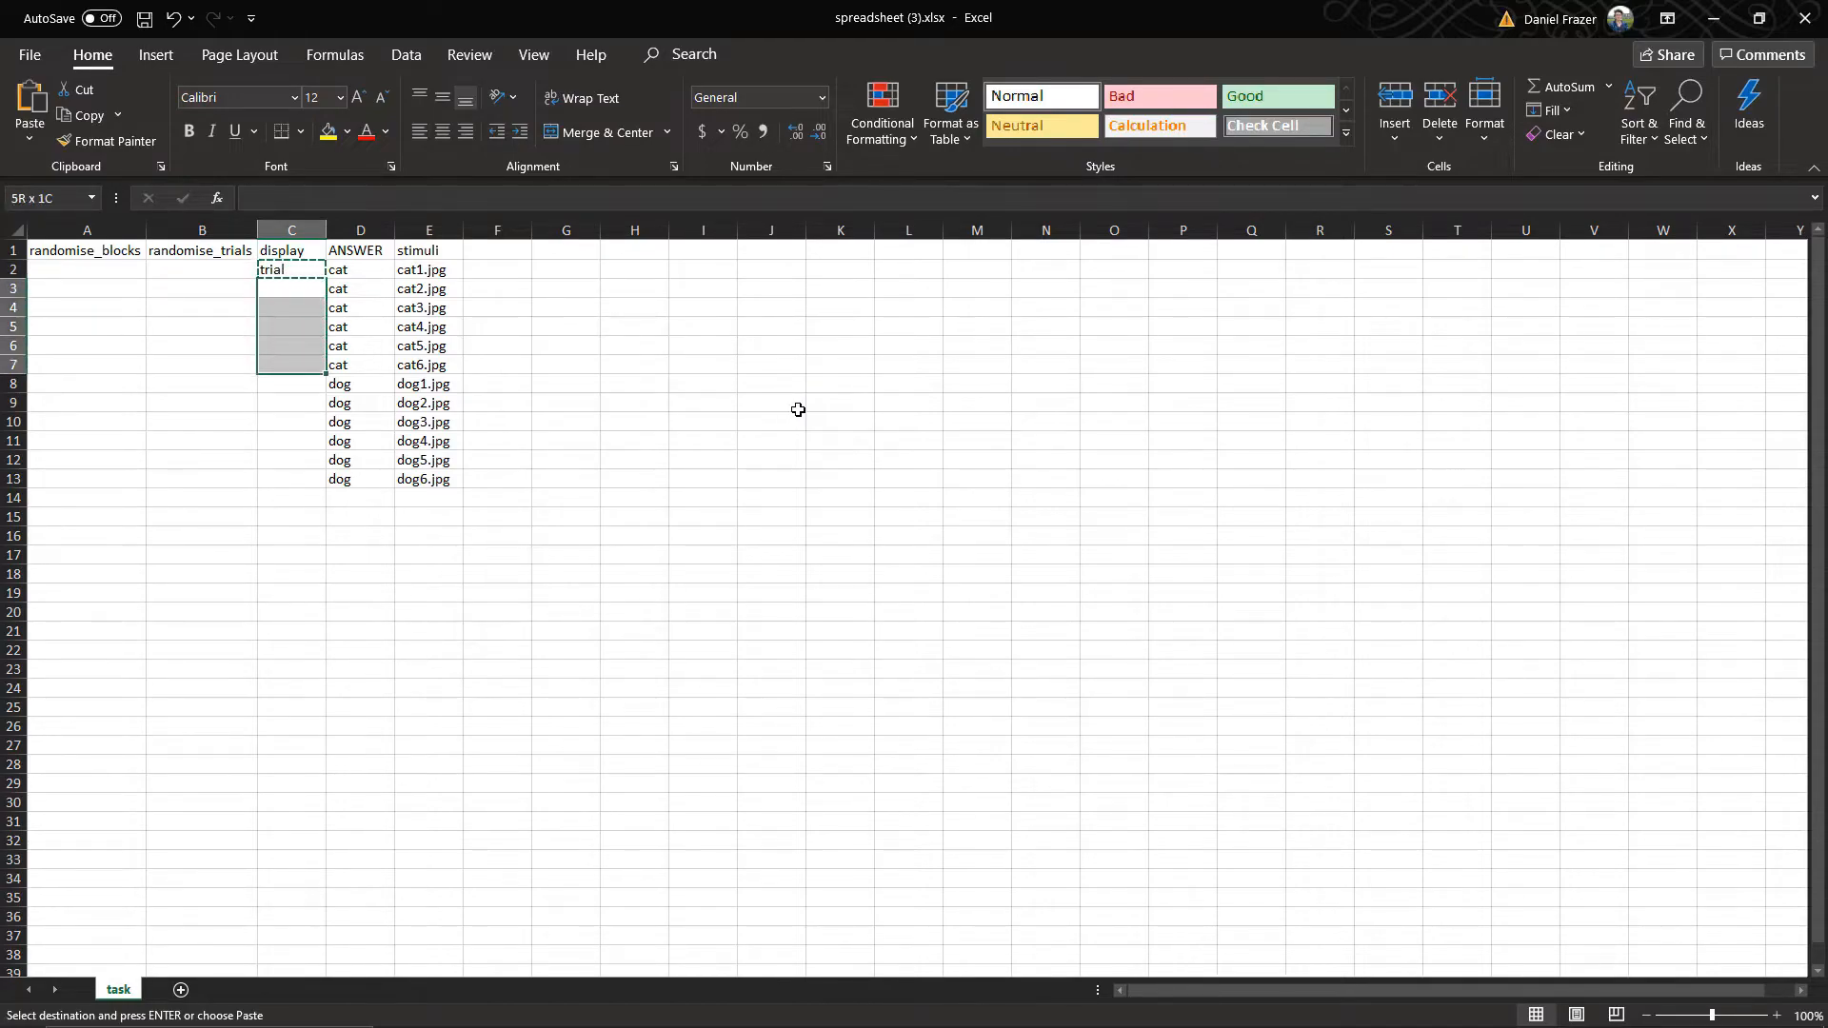
pyautogui.hotkey('shift', 'Down')
pyautogui.hotkey('shift', 'Down')
pyautogui.hotkey('shift', 'Down')
pyautogui.press('Return')
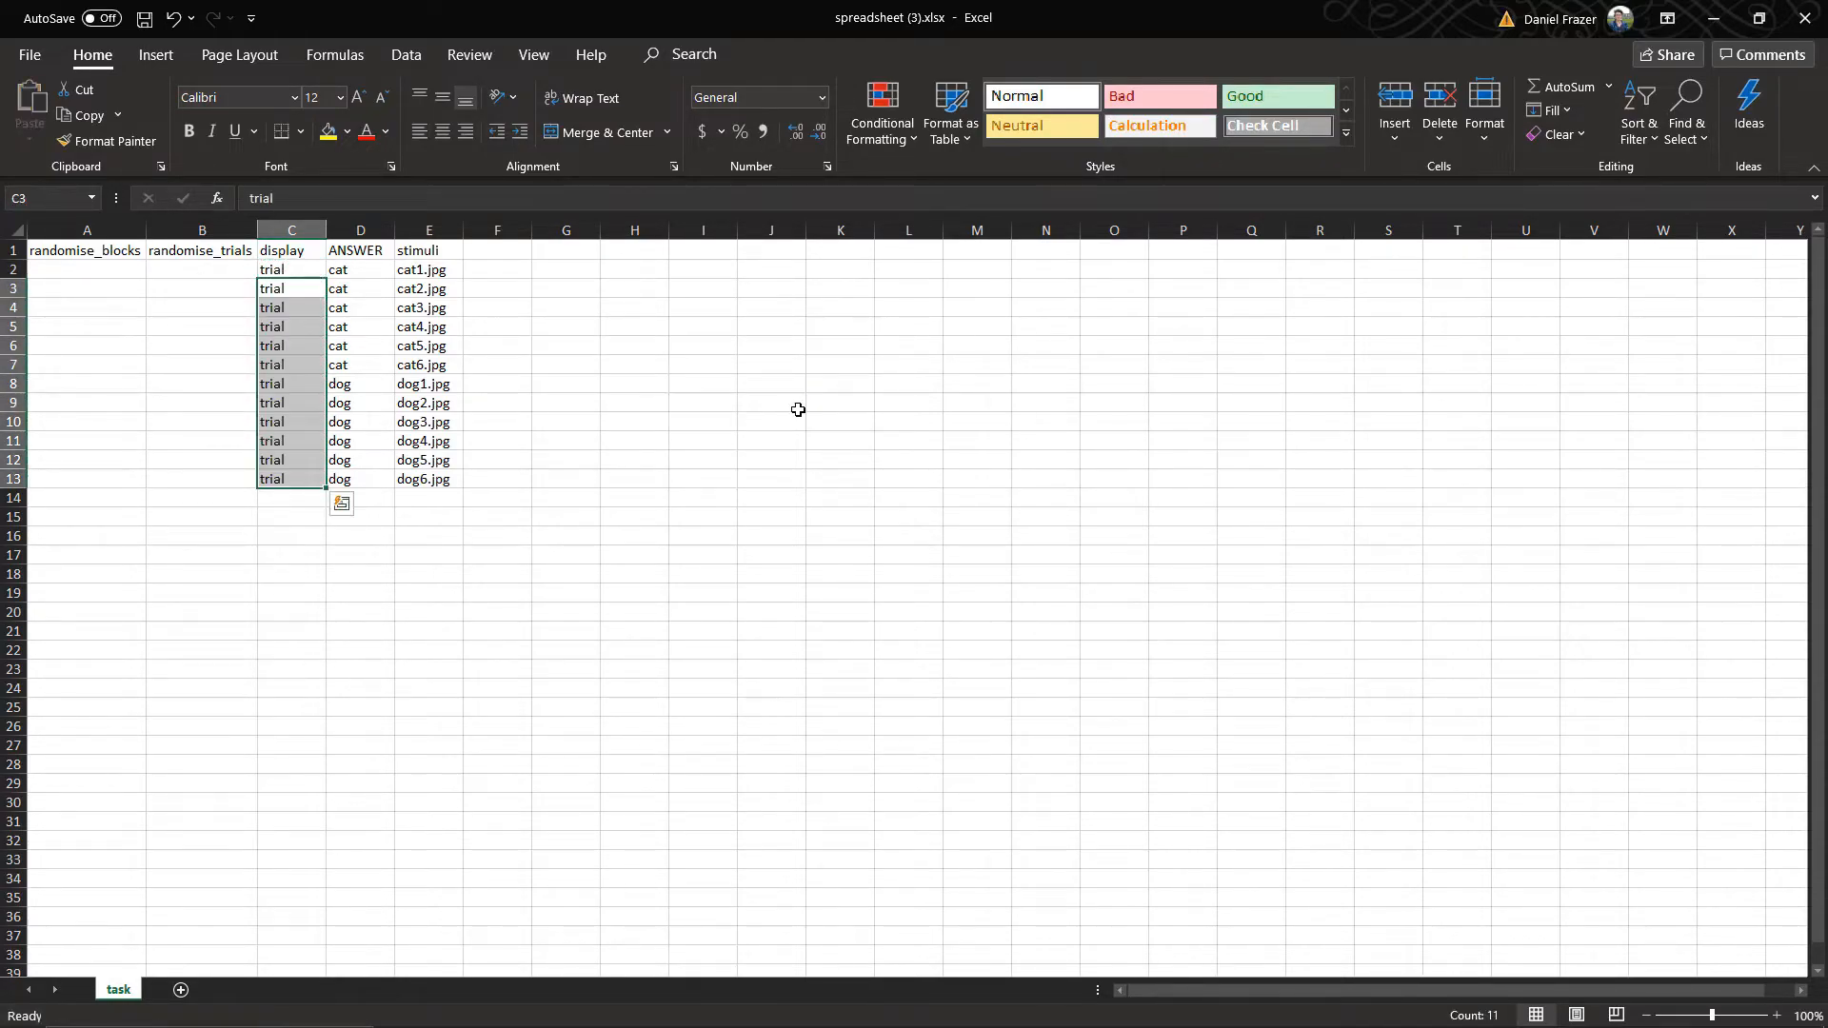
# Enter 1 in the randomise_trials column for all twelve trial rows, cells B2 to B13.
pyautogui.press('Left')
pyautogui.press('Up')
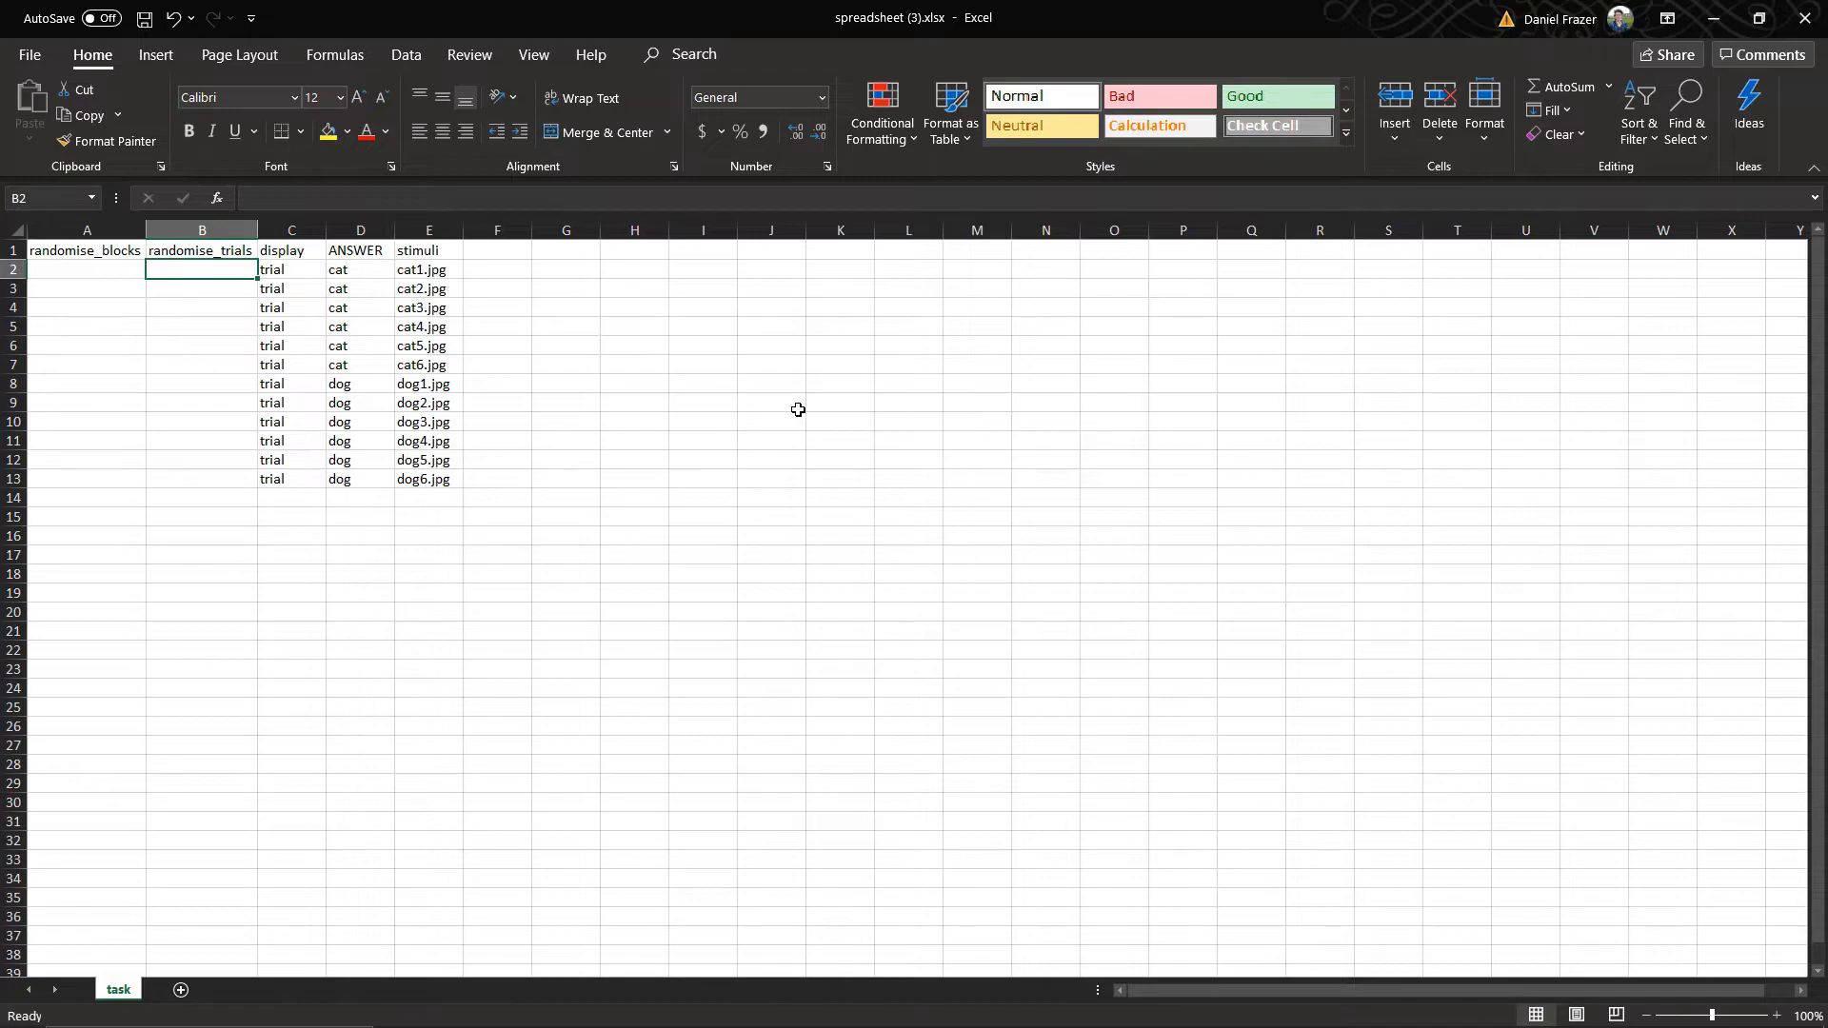
pyautogui.write('1')
pyautogui.press('Return')
pyautogui.write('1')
pyautogui.press('Return')
pyautogui.write('1')
pyautogui.press('Return')
pyautogui.write('1')
pyautogui.press('Return')
pyautogui.press('Return')
pyautogui.write('1')
pyautogui.press('Return')
pyautogui.write('1')
pyautogui.press('Return')
pyautogui.write('1')
pyautogui.press('Return')
pyautogui.press('Return')
pyautogui.write('1')
pyautogui.press('Return')
pyautogui.write('1')
pyautogui.press('Return')
pyautogui.write('1')
pyautogui.press('Return')
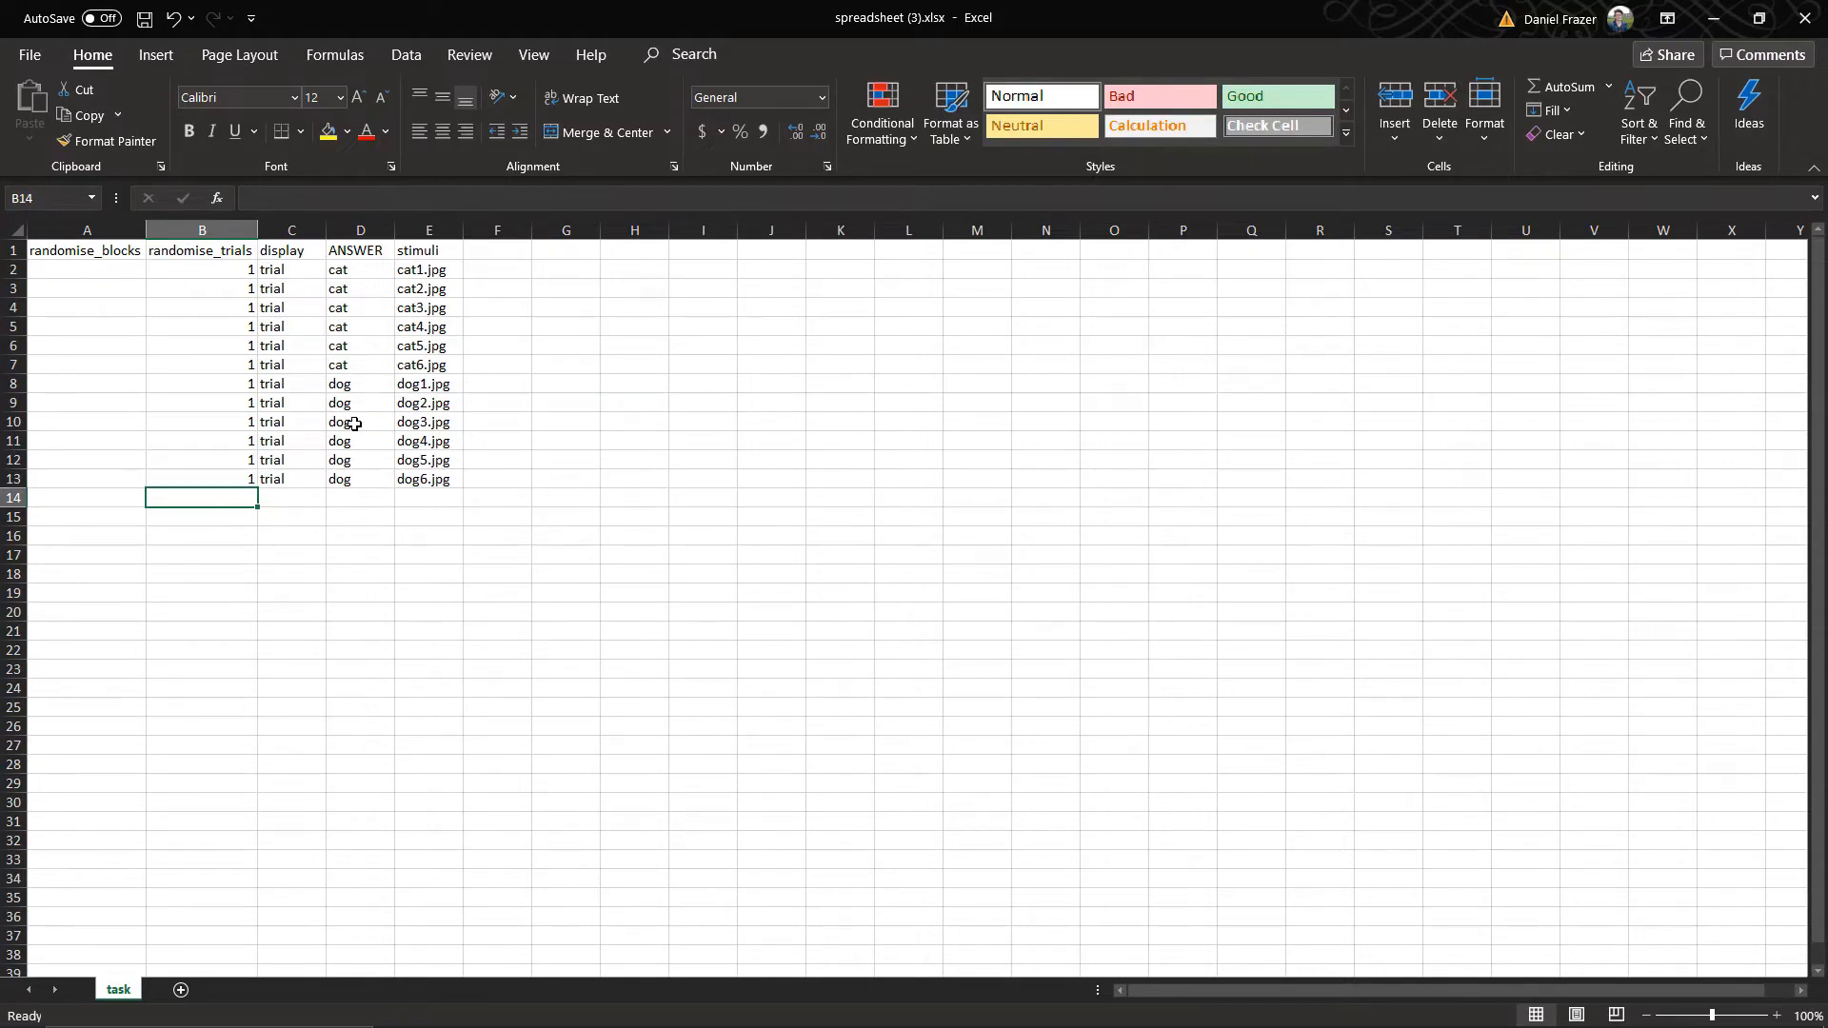
# Save the completed trial spreadsheet and close the workbook.
pyautogui.click(354, 424)
pyautogui.click(672, 445)
pyautogui.hotkey('ctrl', 's')
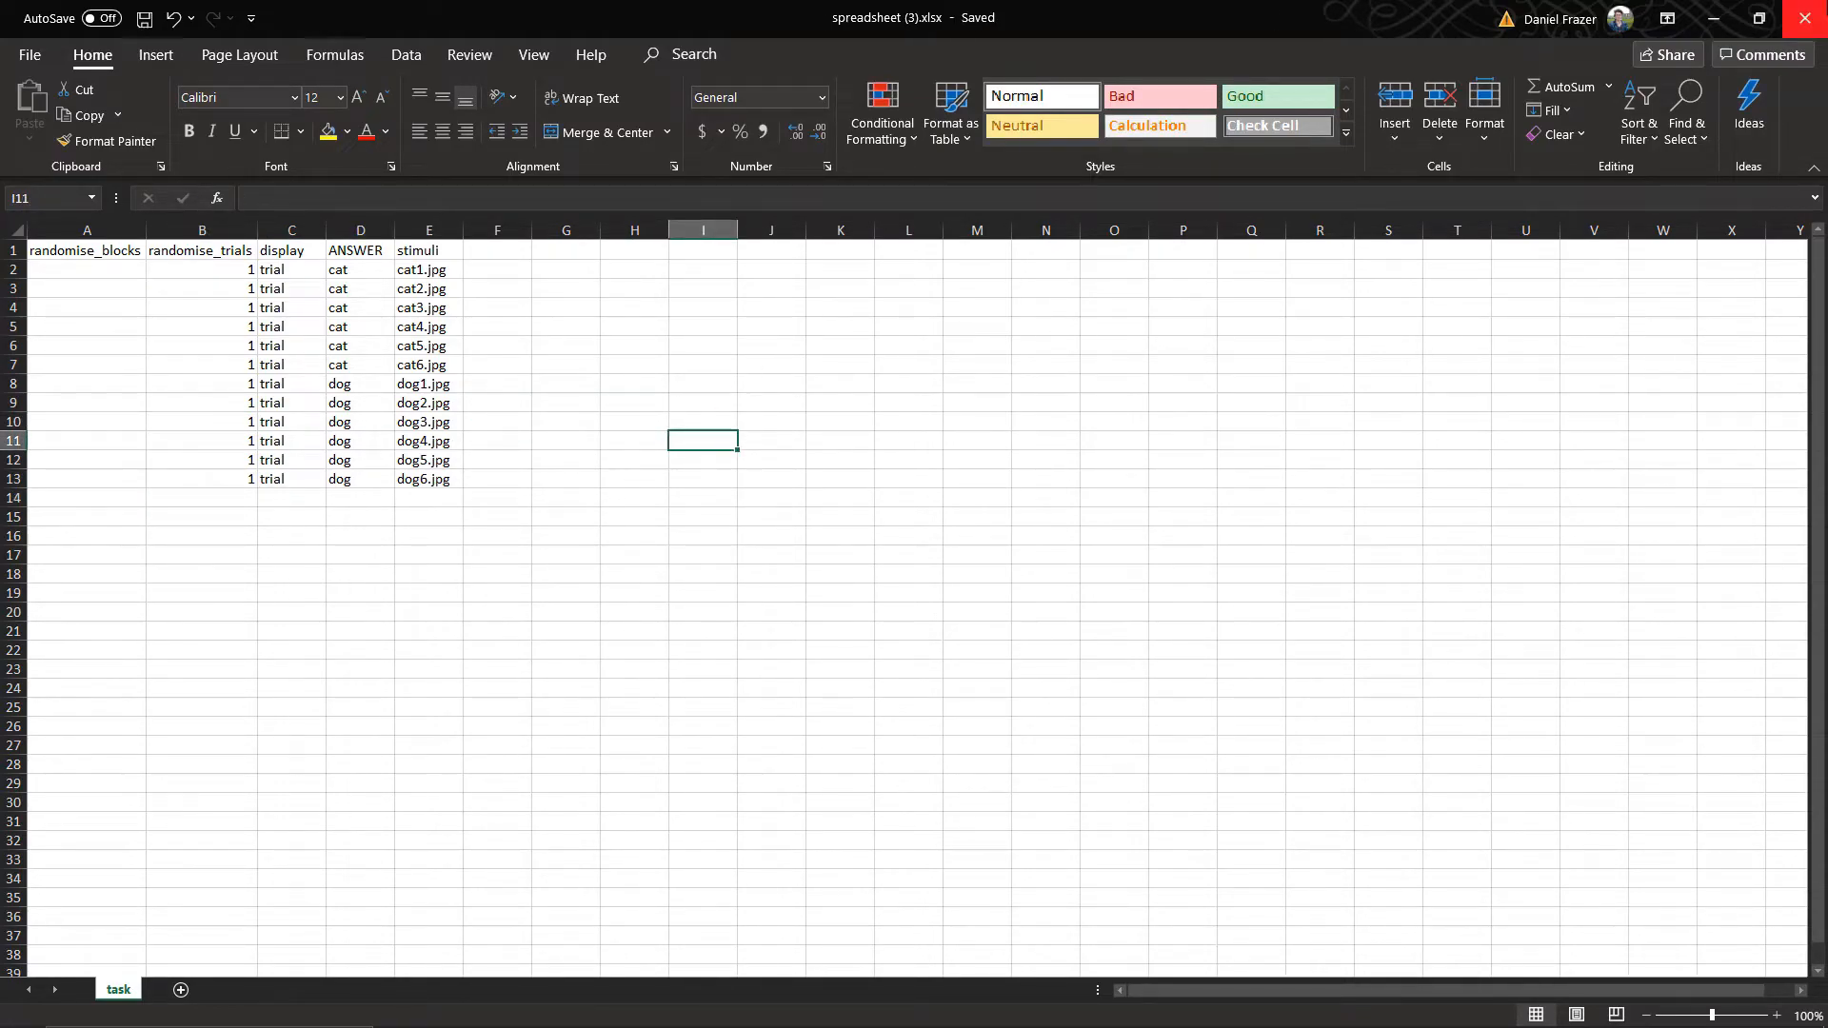
pyautogui.click(1805, 18)
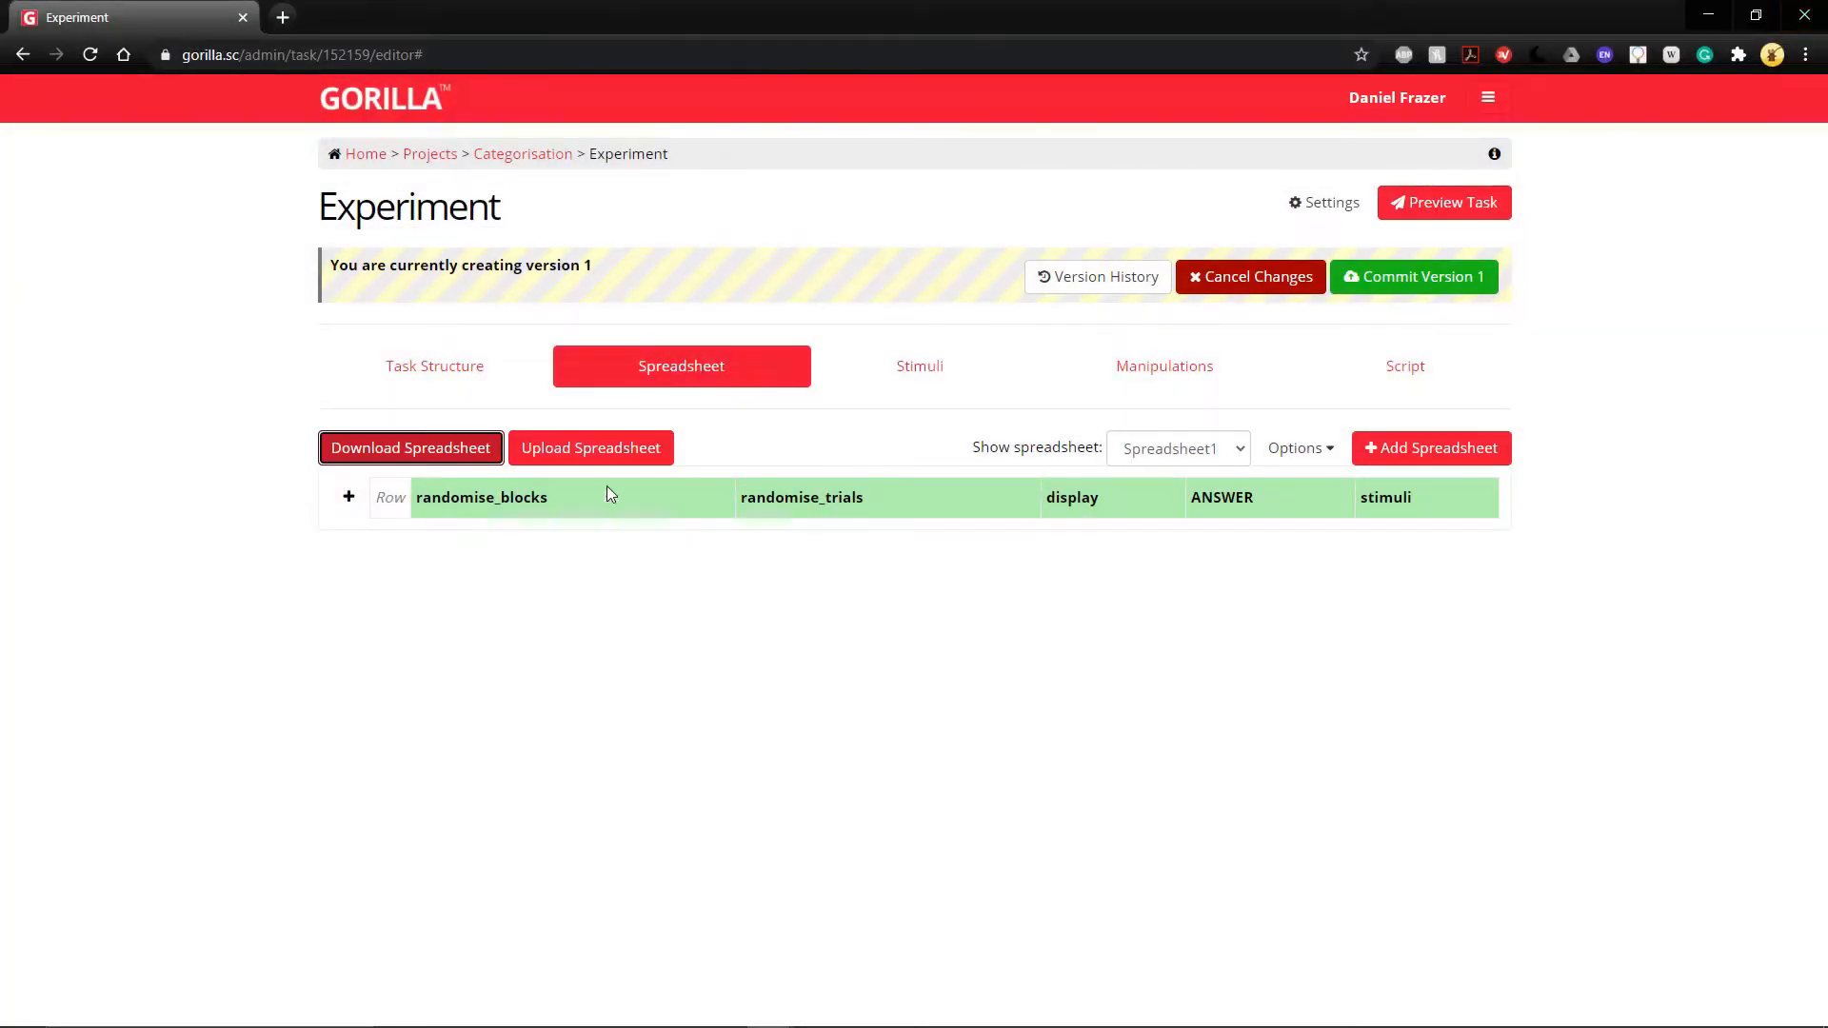
# Upload the saved "spreadsheet (3).xlsx" from the Downloads folder to the Experiment task.
pyautogui.click(597, 444)
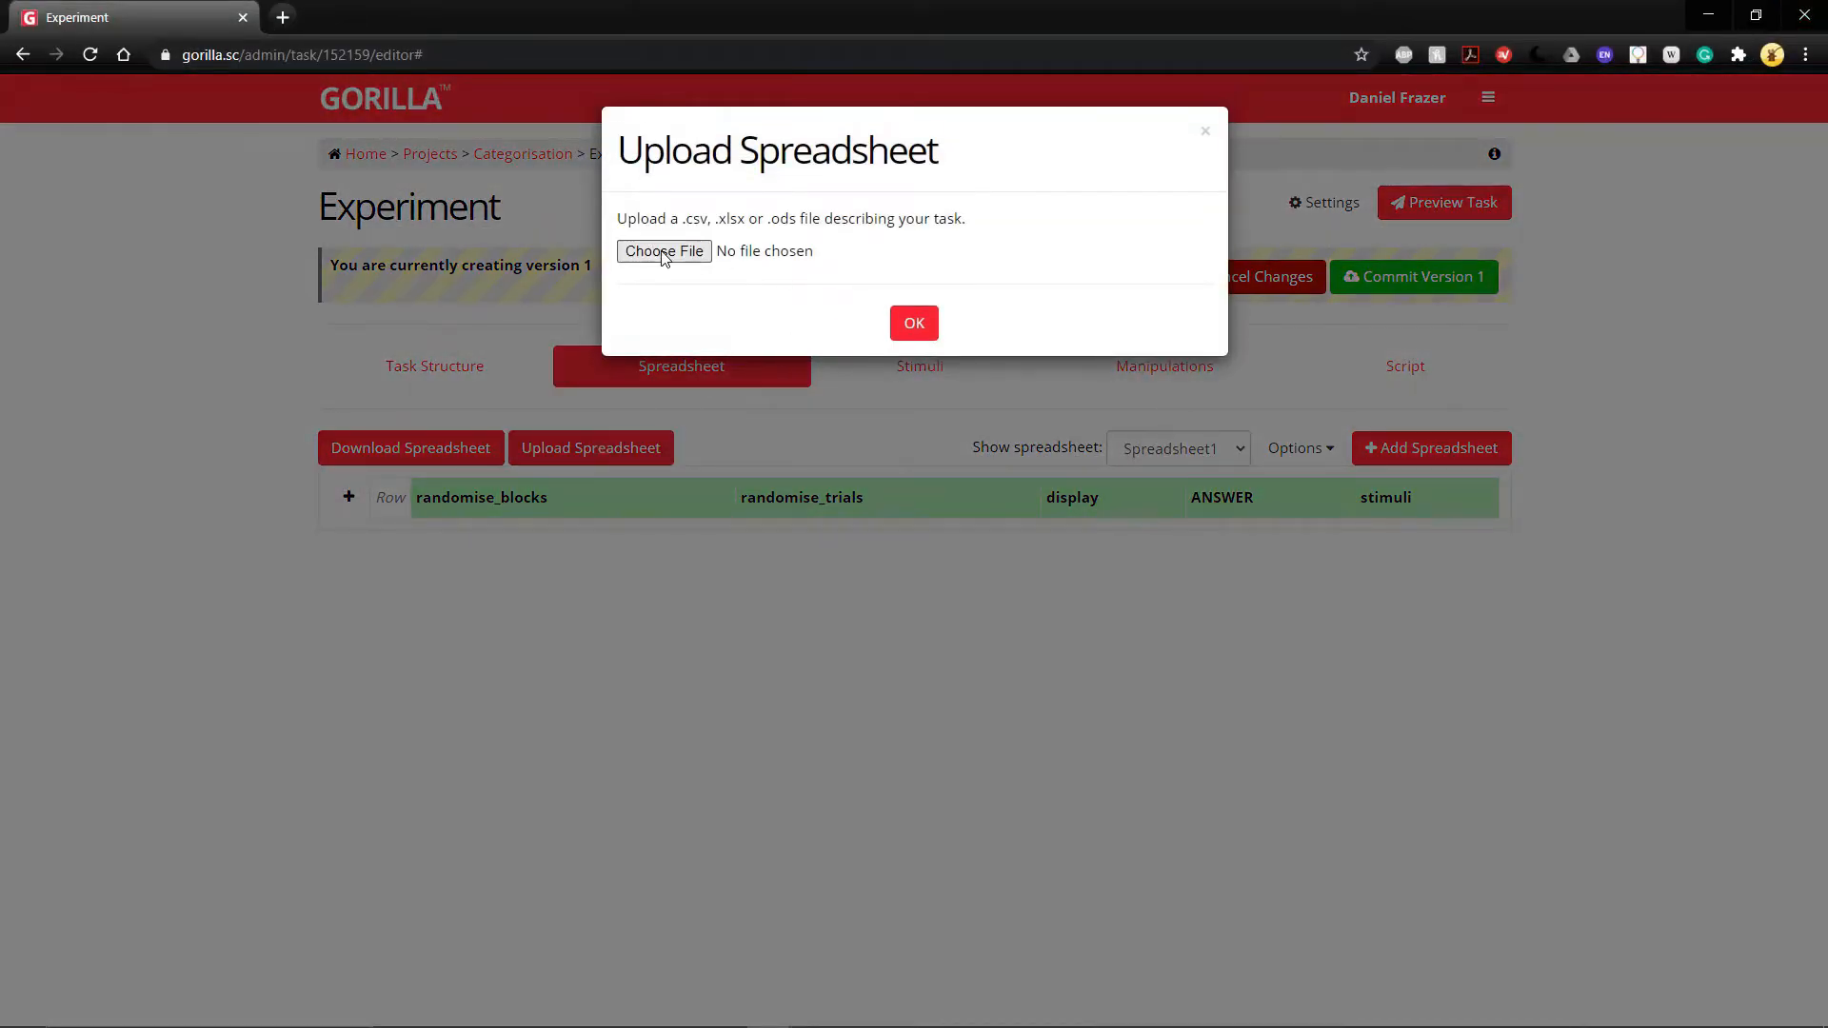
pyautogui.click(665, 252)
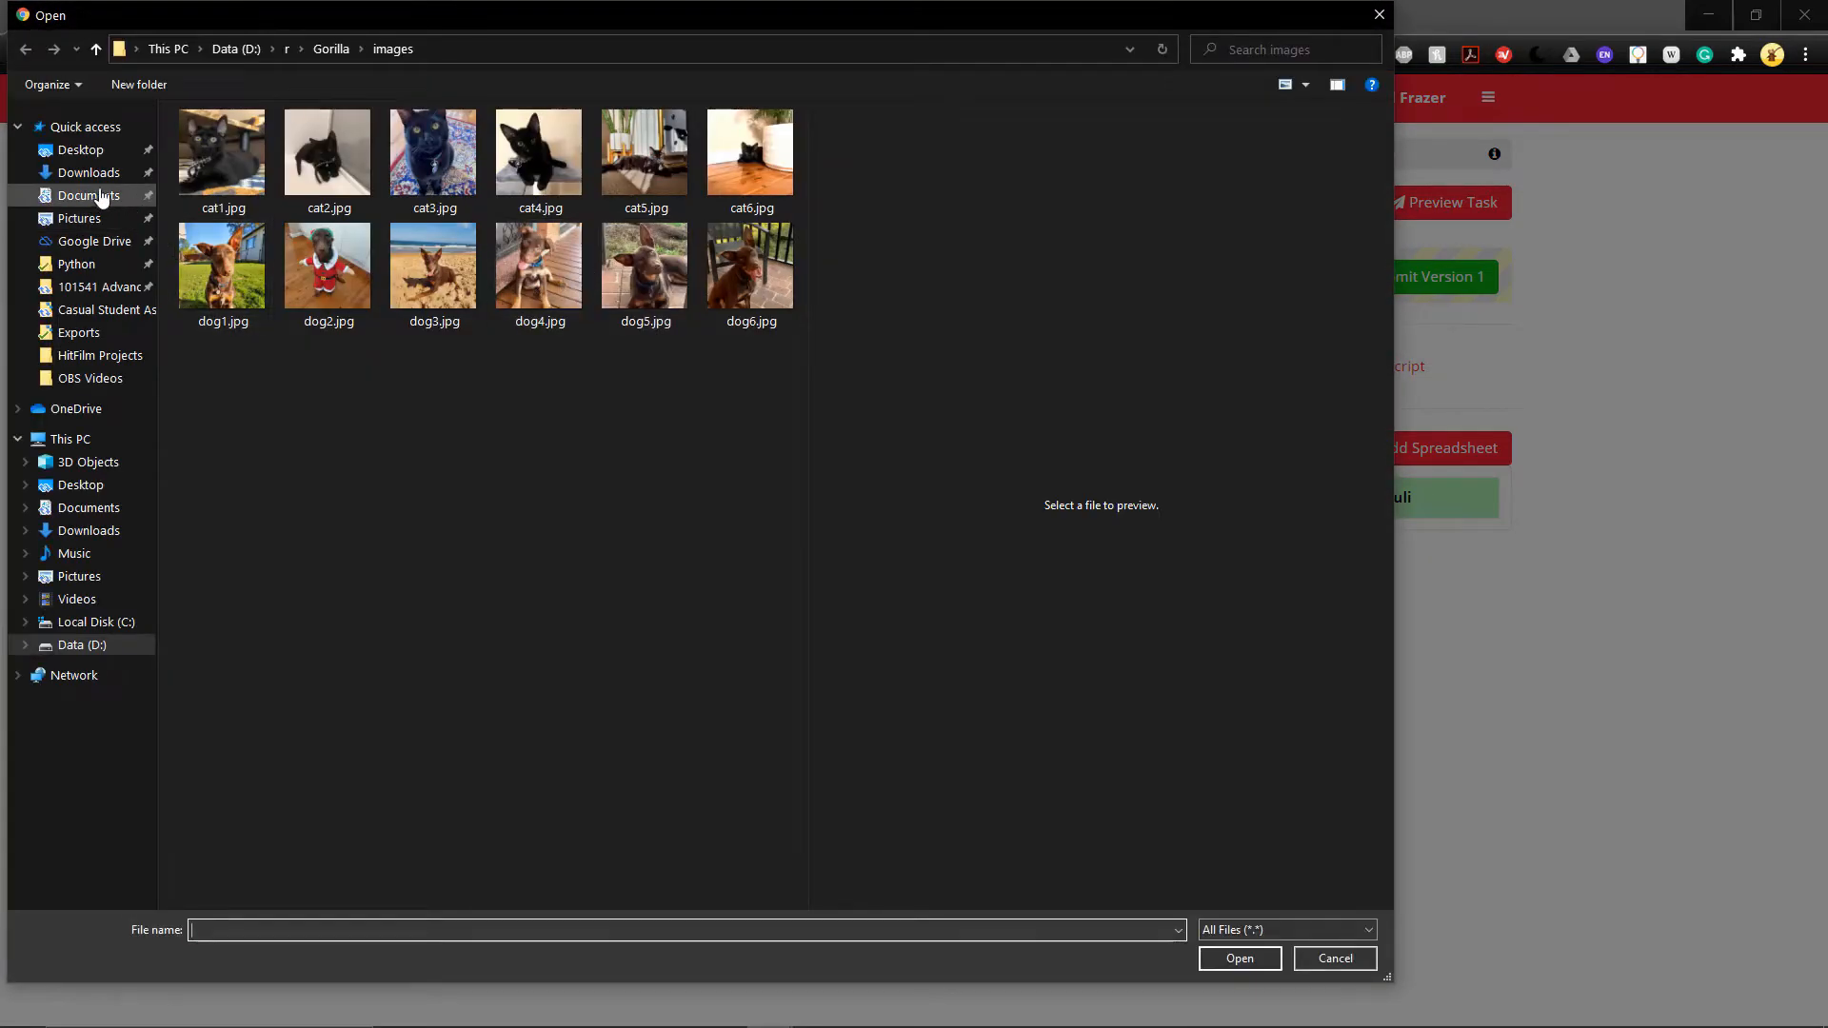
pyautogui.click(88, 172)
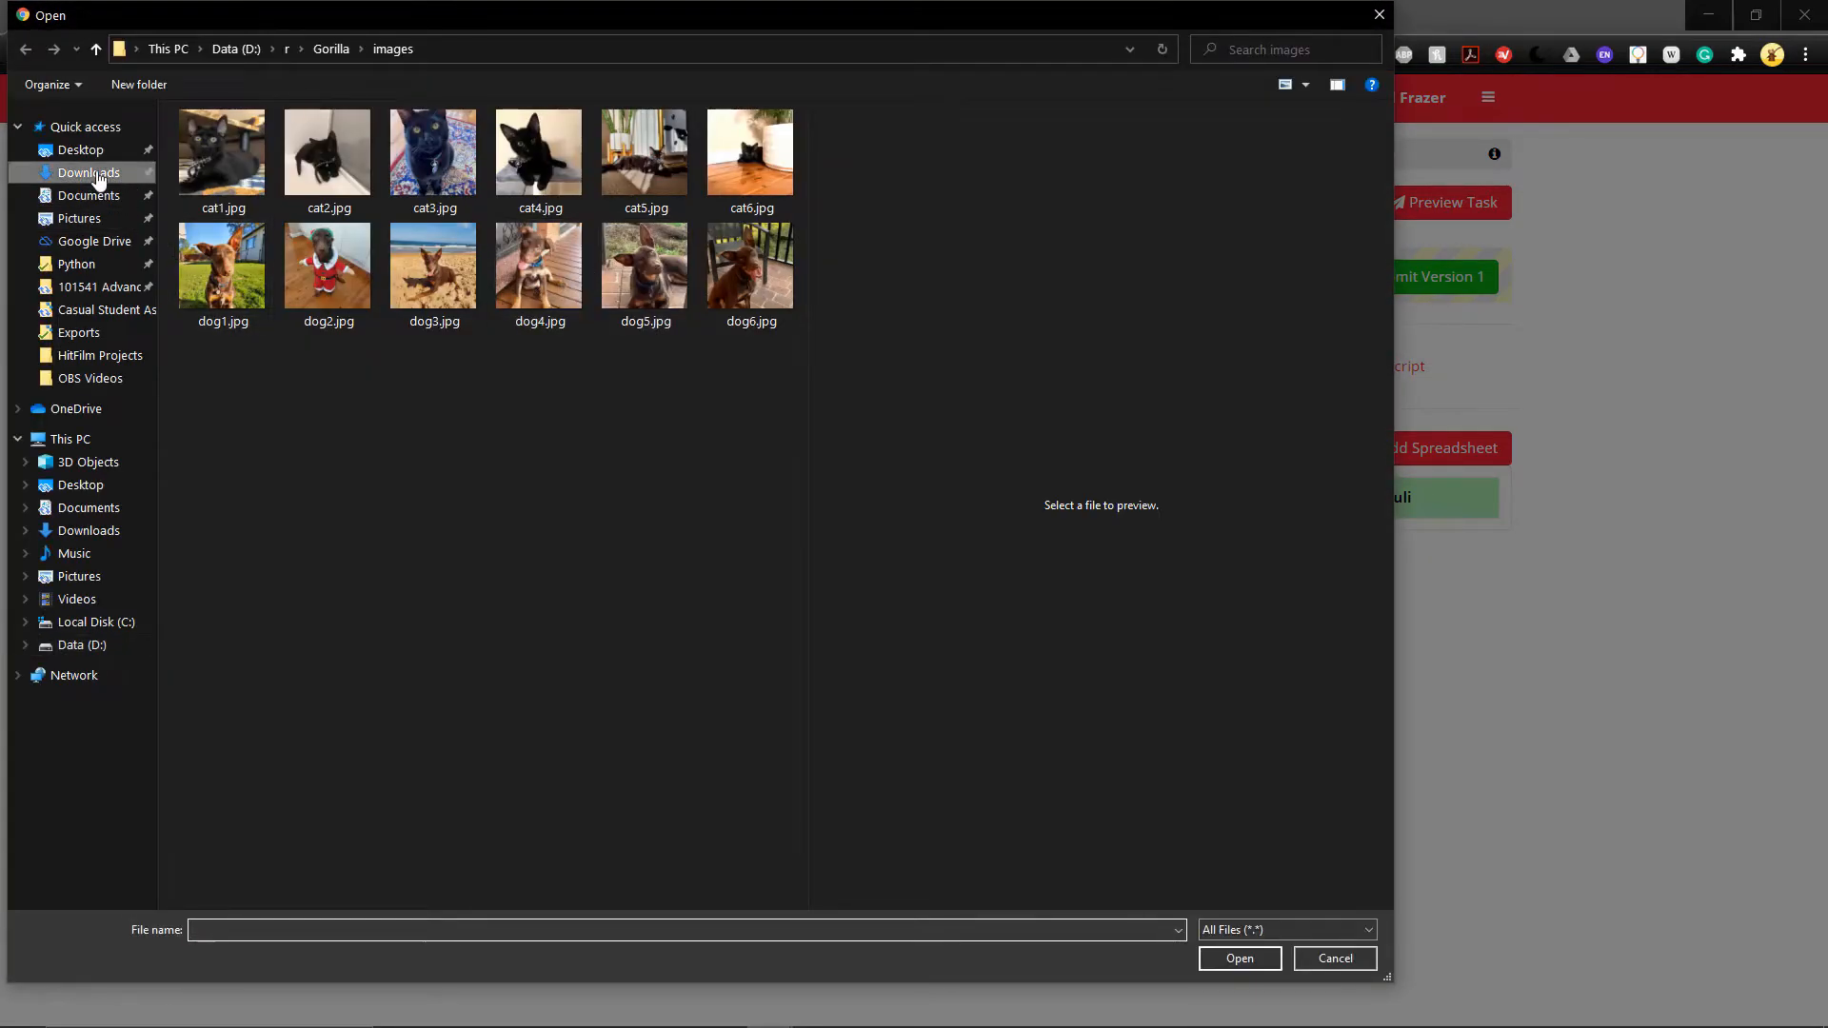
pyautogui.click(232, 197)
pyautogui.doubleClick(232, 207)
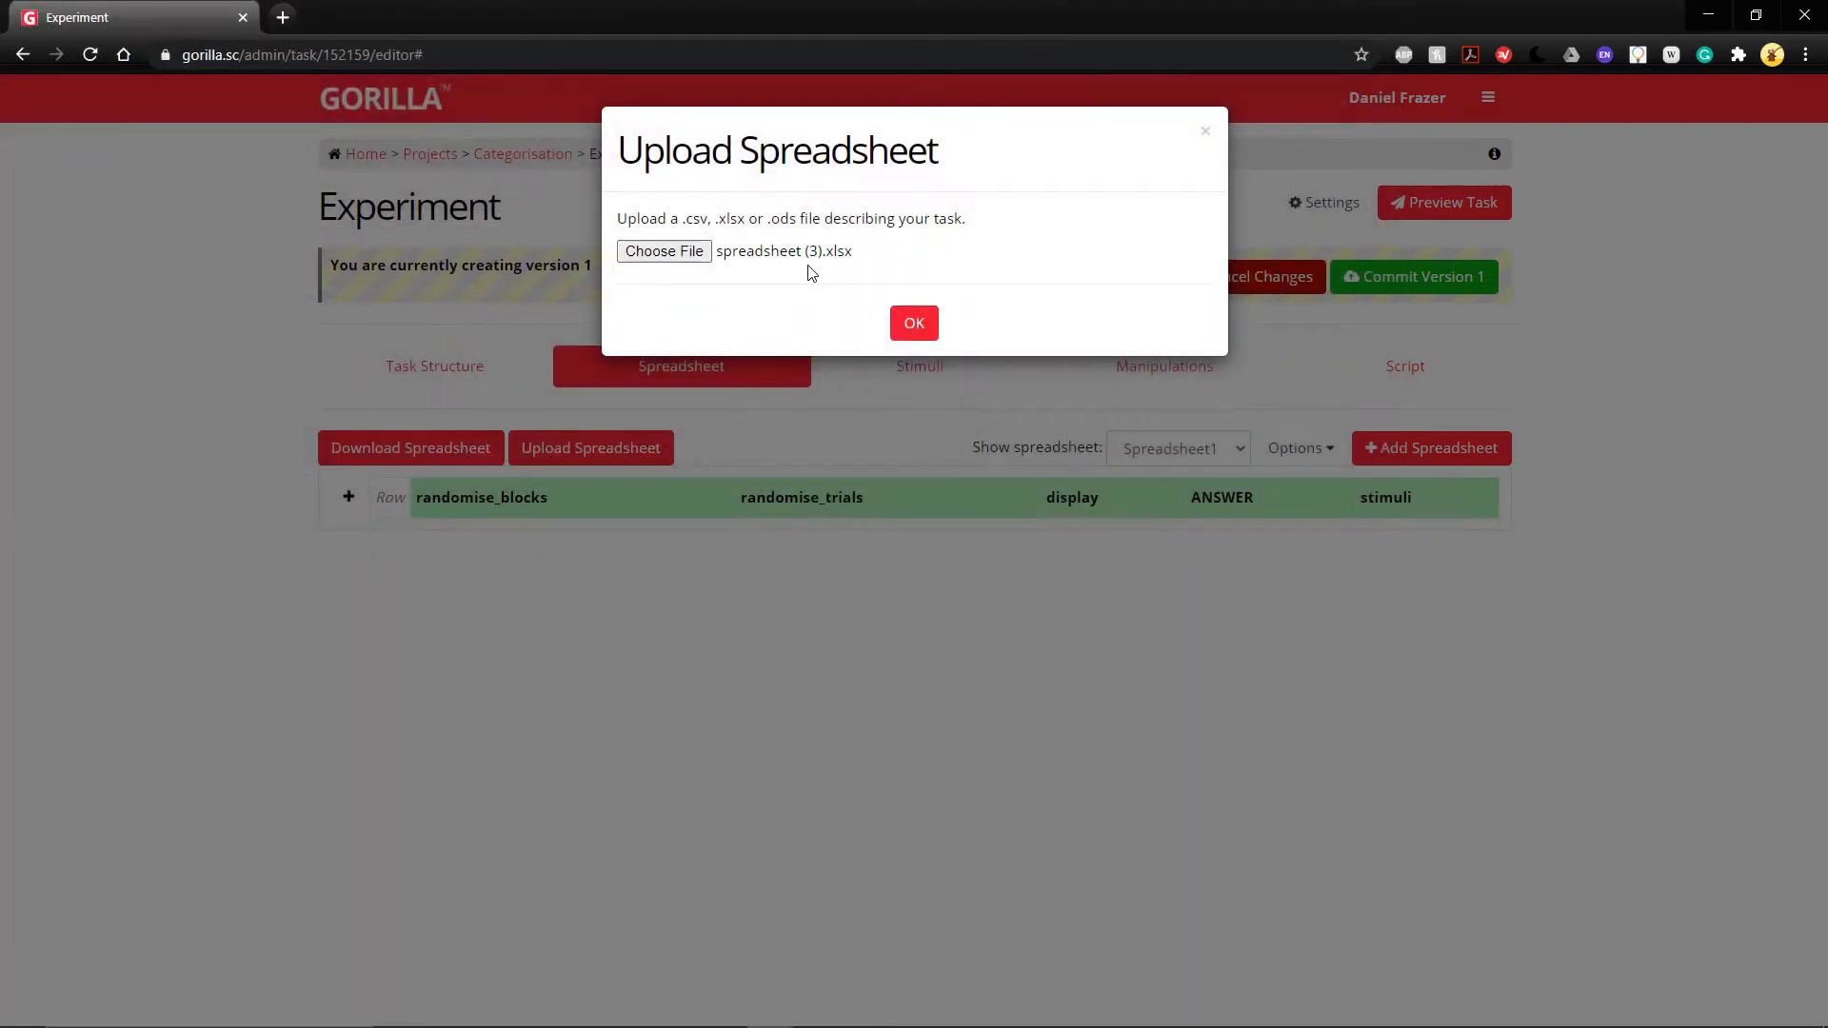
pyautogui.click(915, 324)
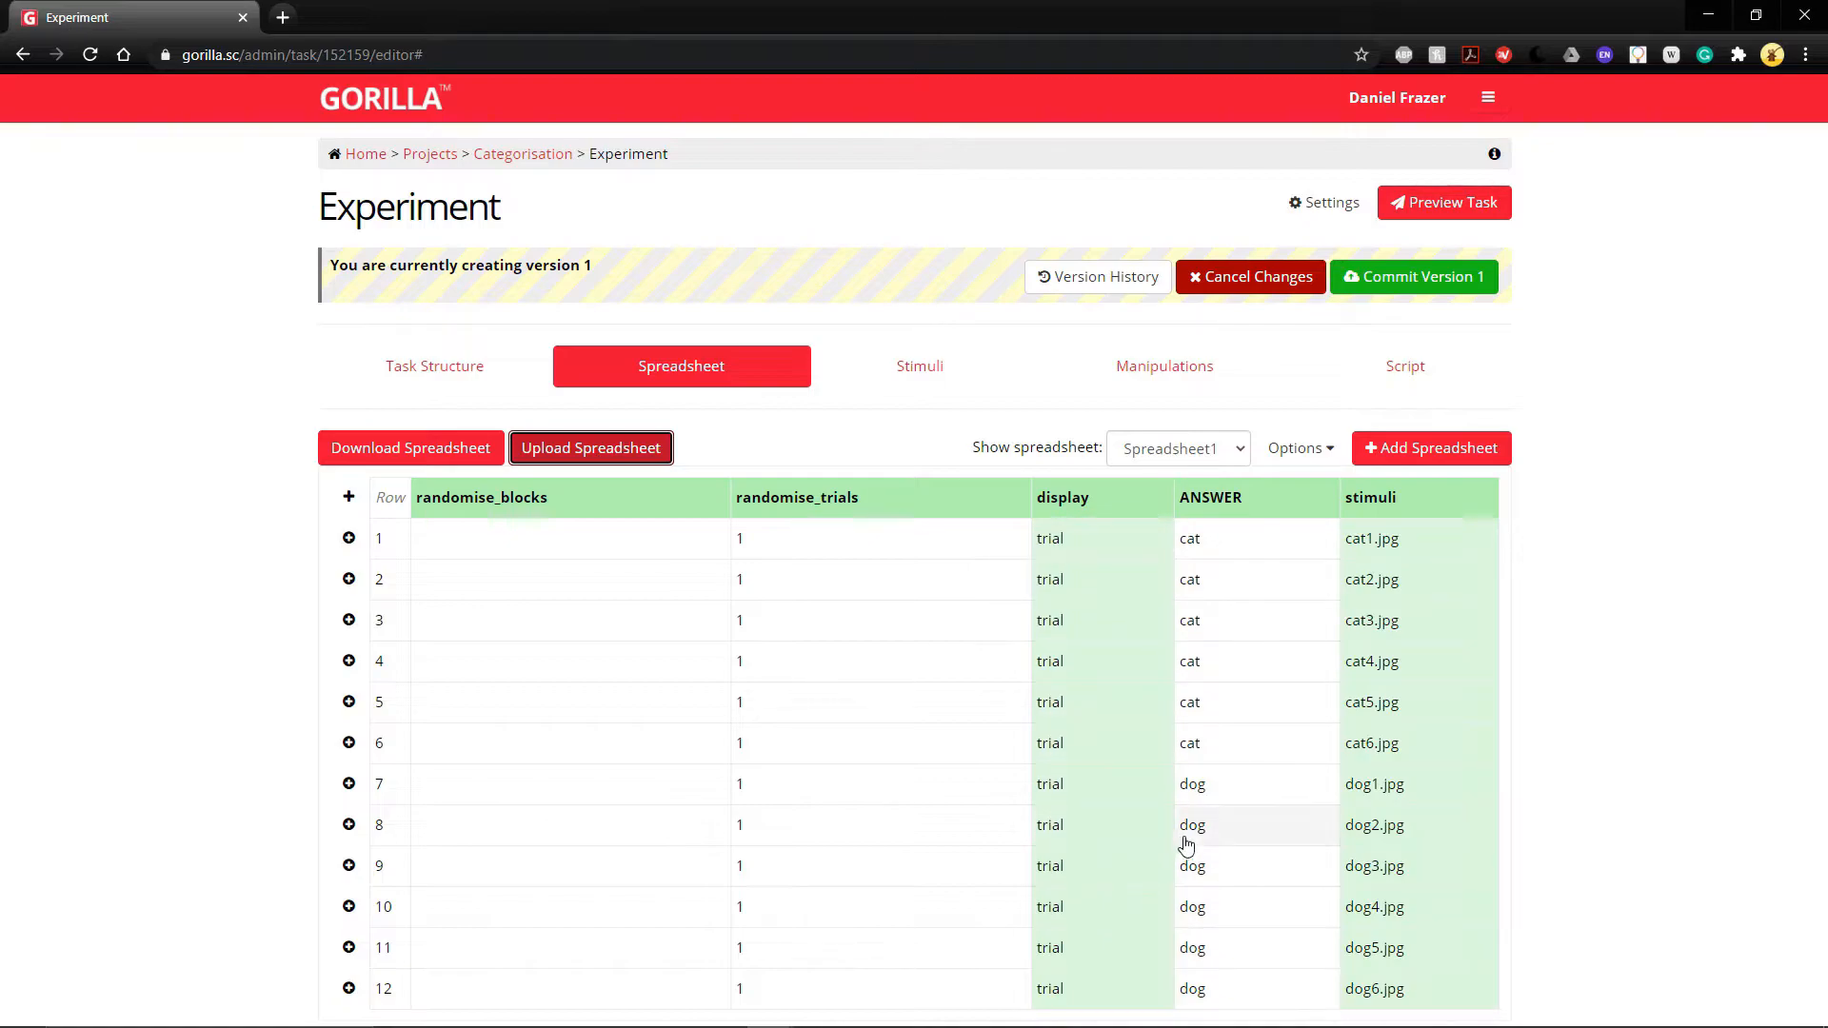
# Compare the spreadsheet's stimuli column with the stimuli image zone on the trial screen.
pyautogui.moveTo(1421, 506); pyautogui.dragTo(1343, 500)
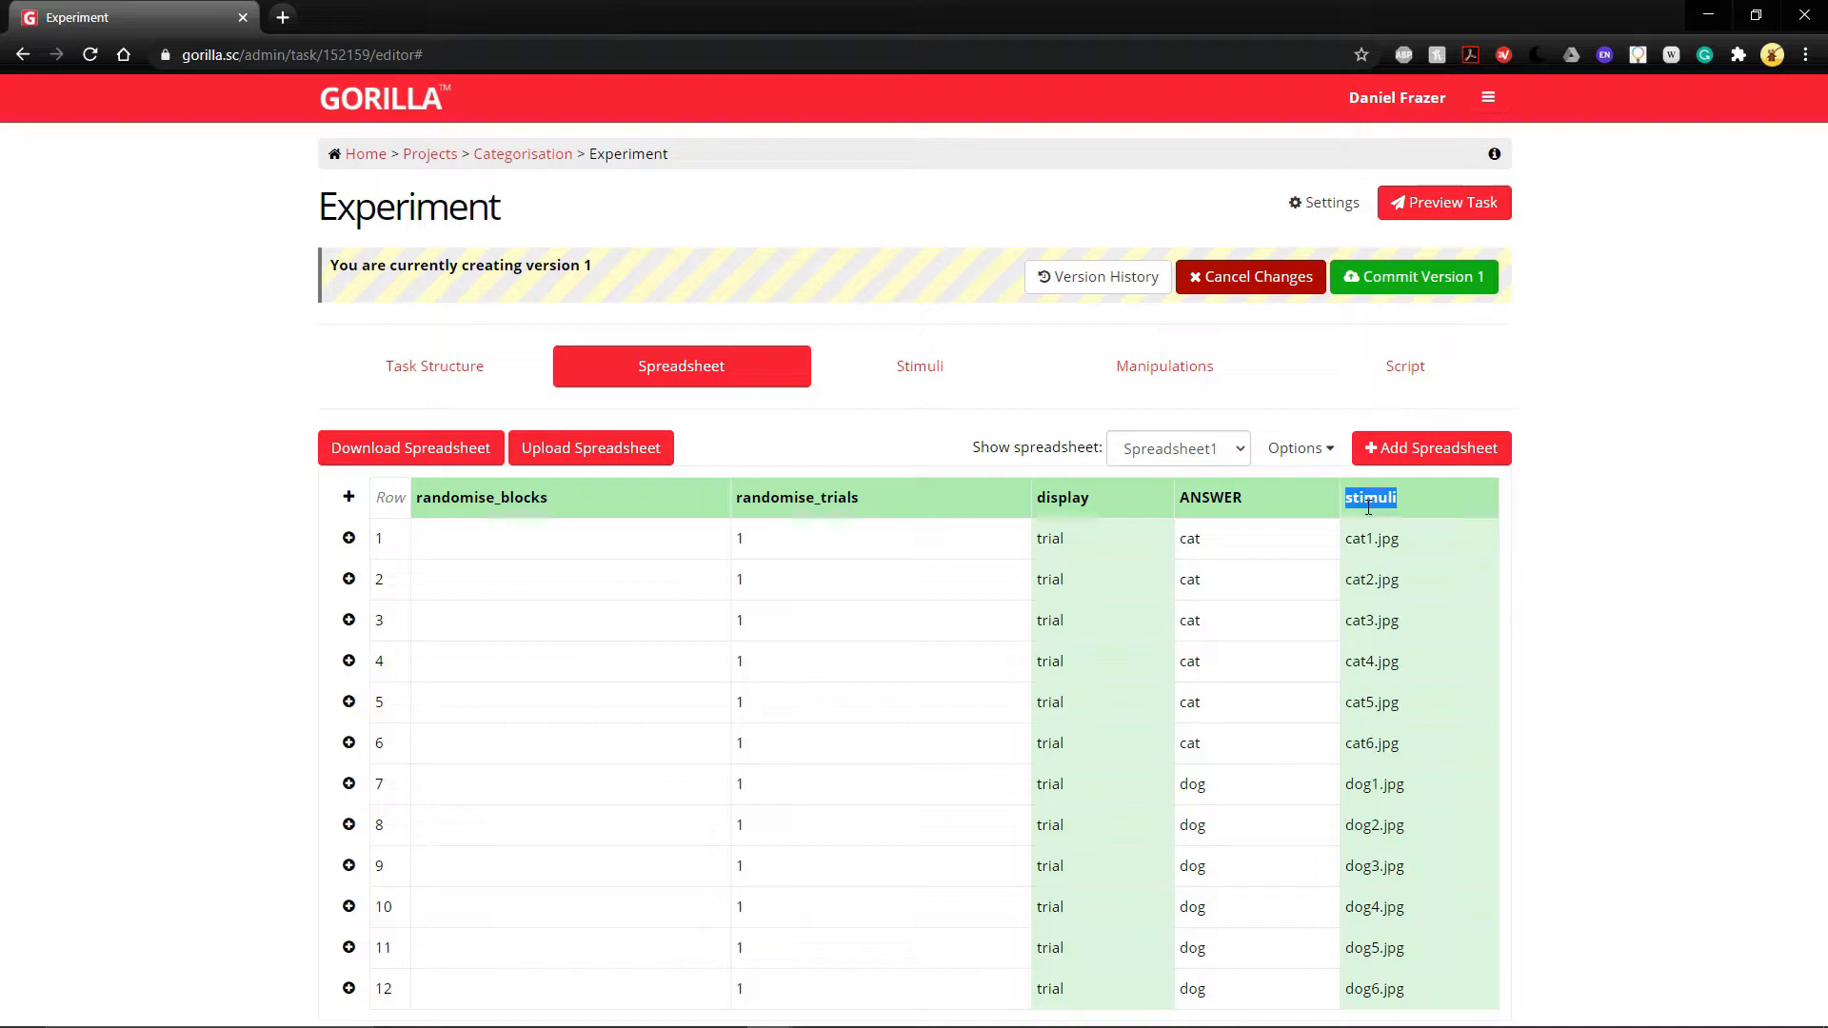
pyautogui.click(430, 376)
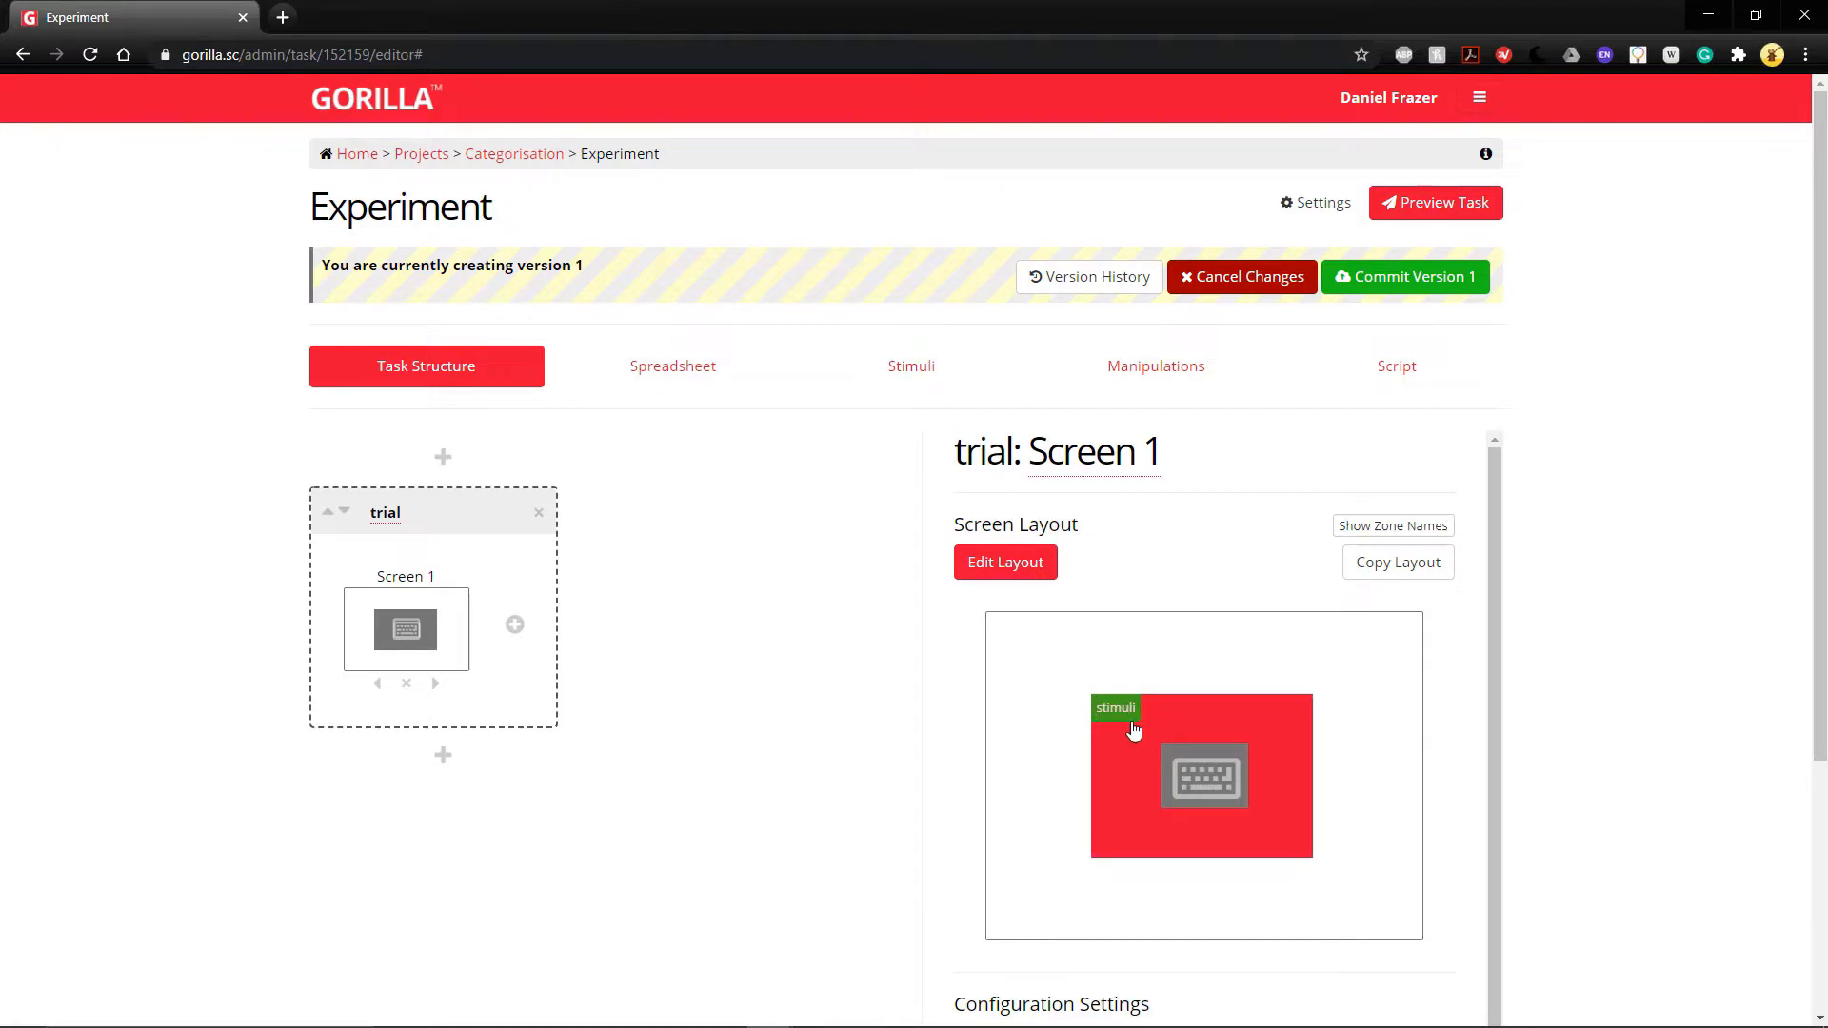
pyautogui.click(796, 377)
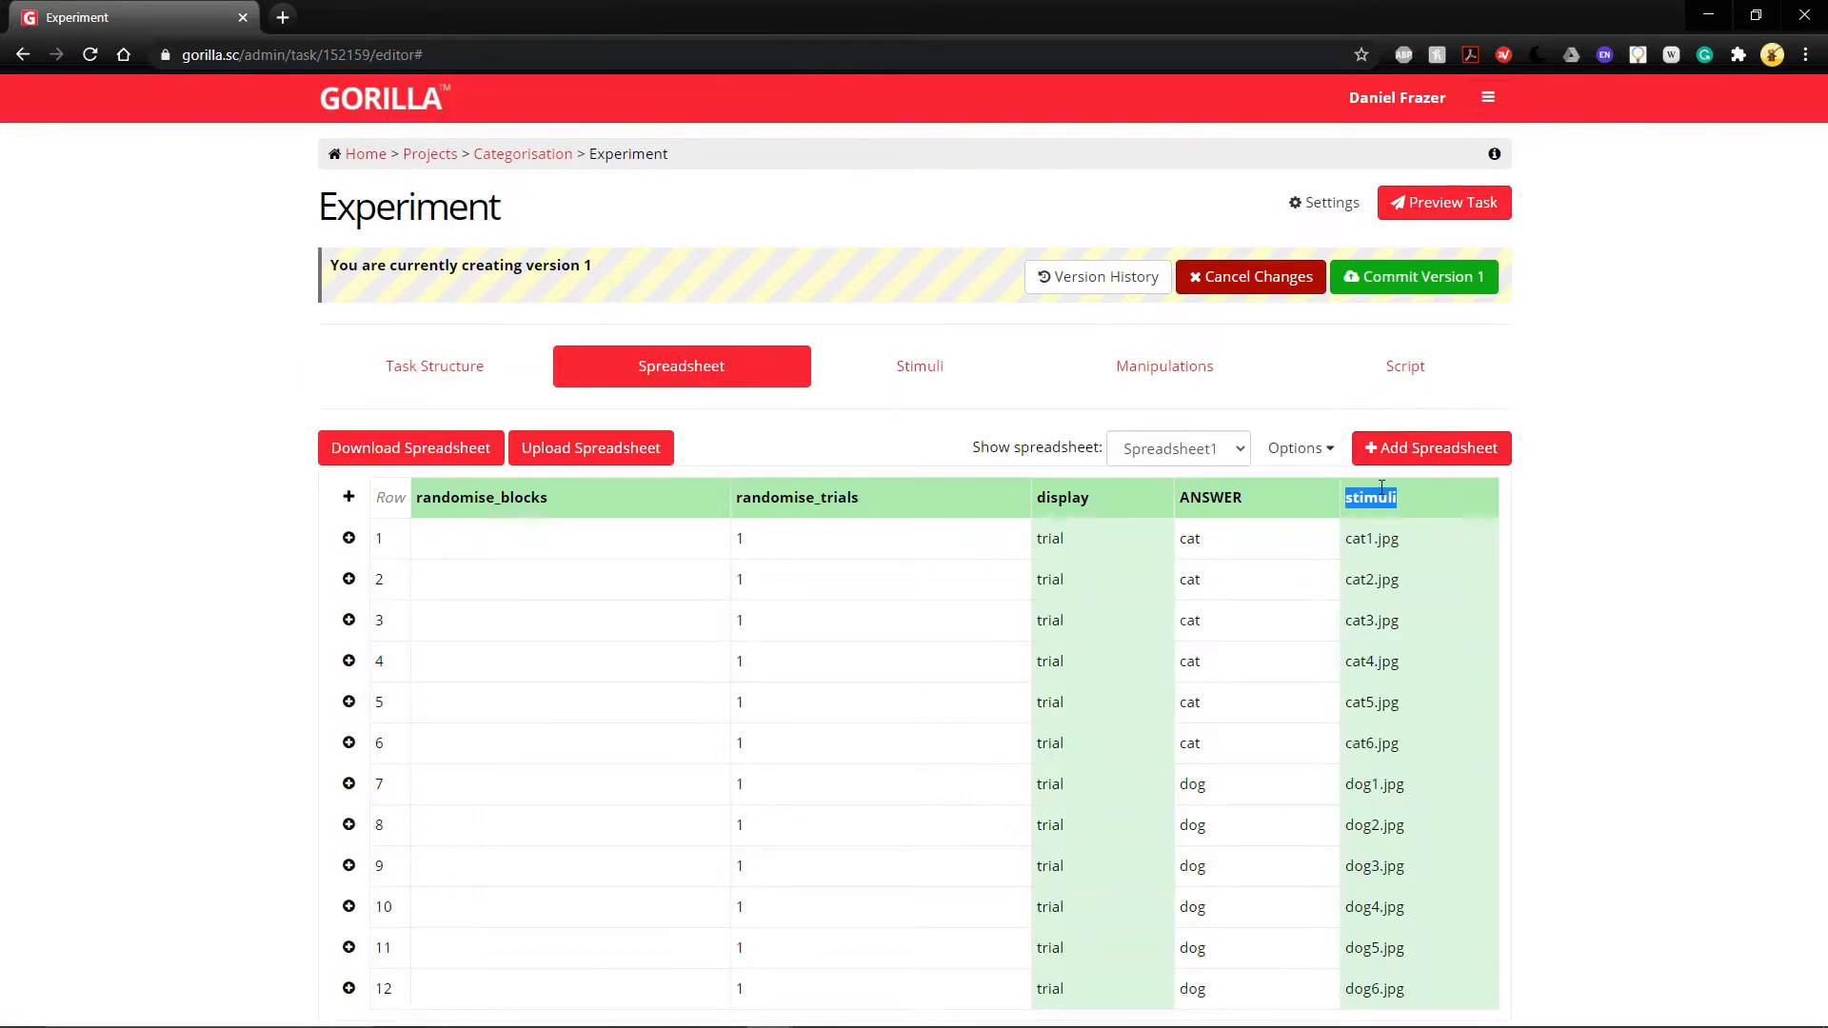
# Set the trial screen's image to hide after a static 1500 ms in its advanced settings.
pyautogui.click(487, 380)
pyautogui.scroll(-4, 916, 543)
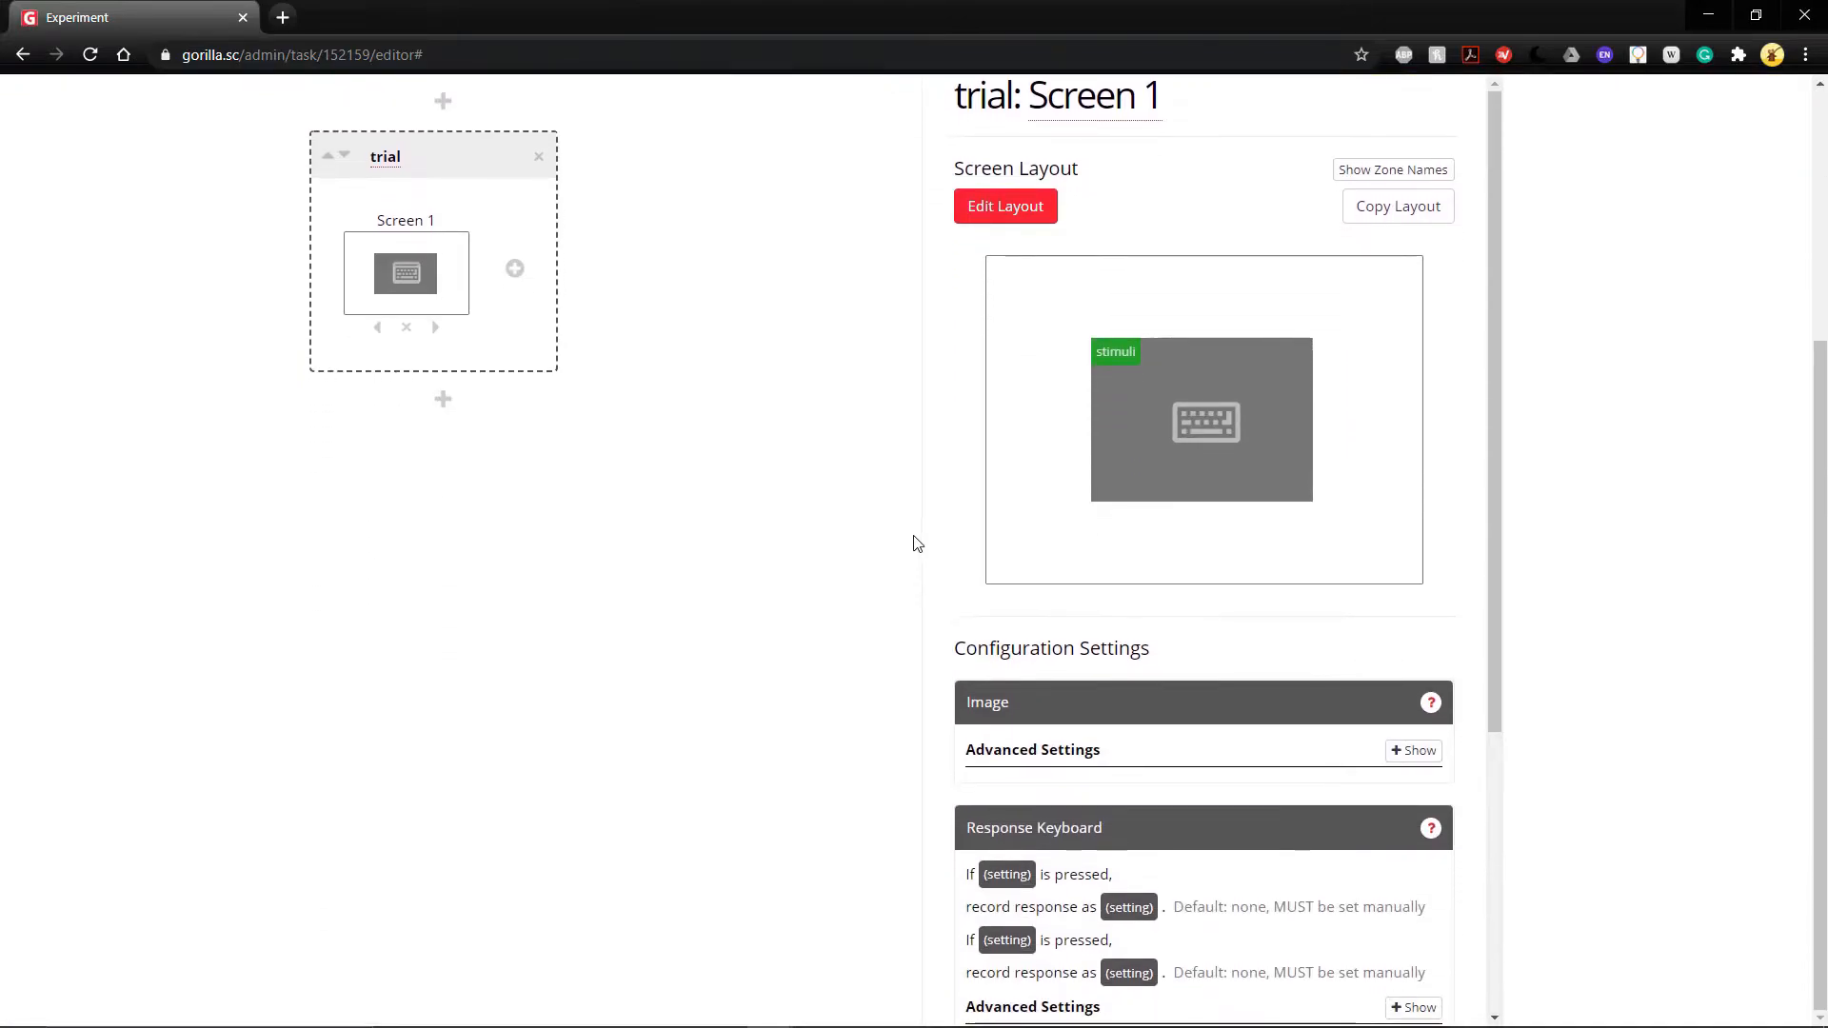
pyautogui.click(1417, 752)
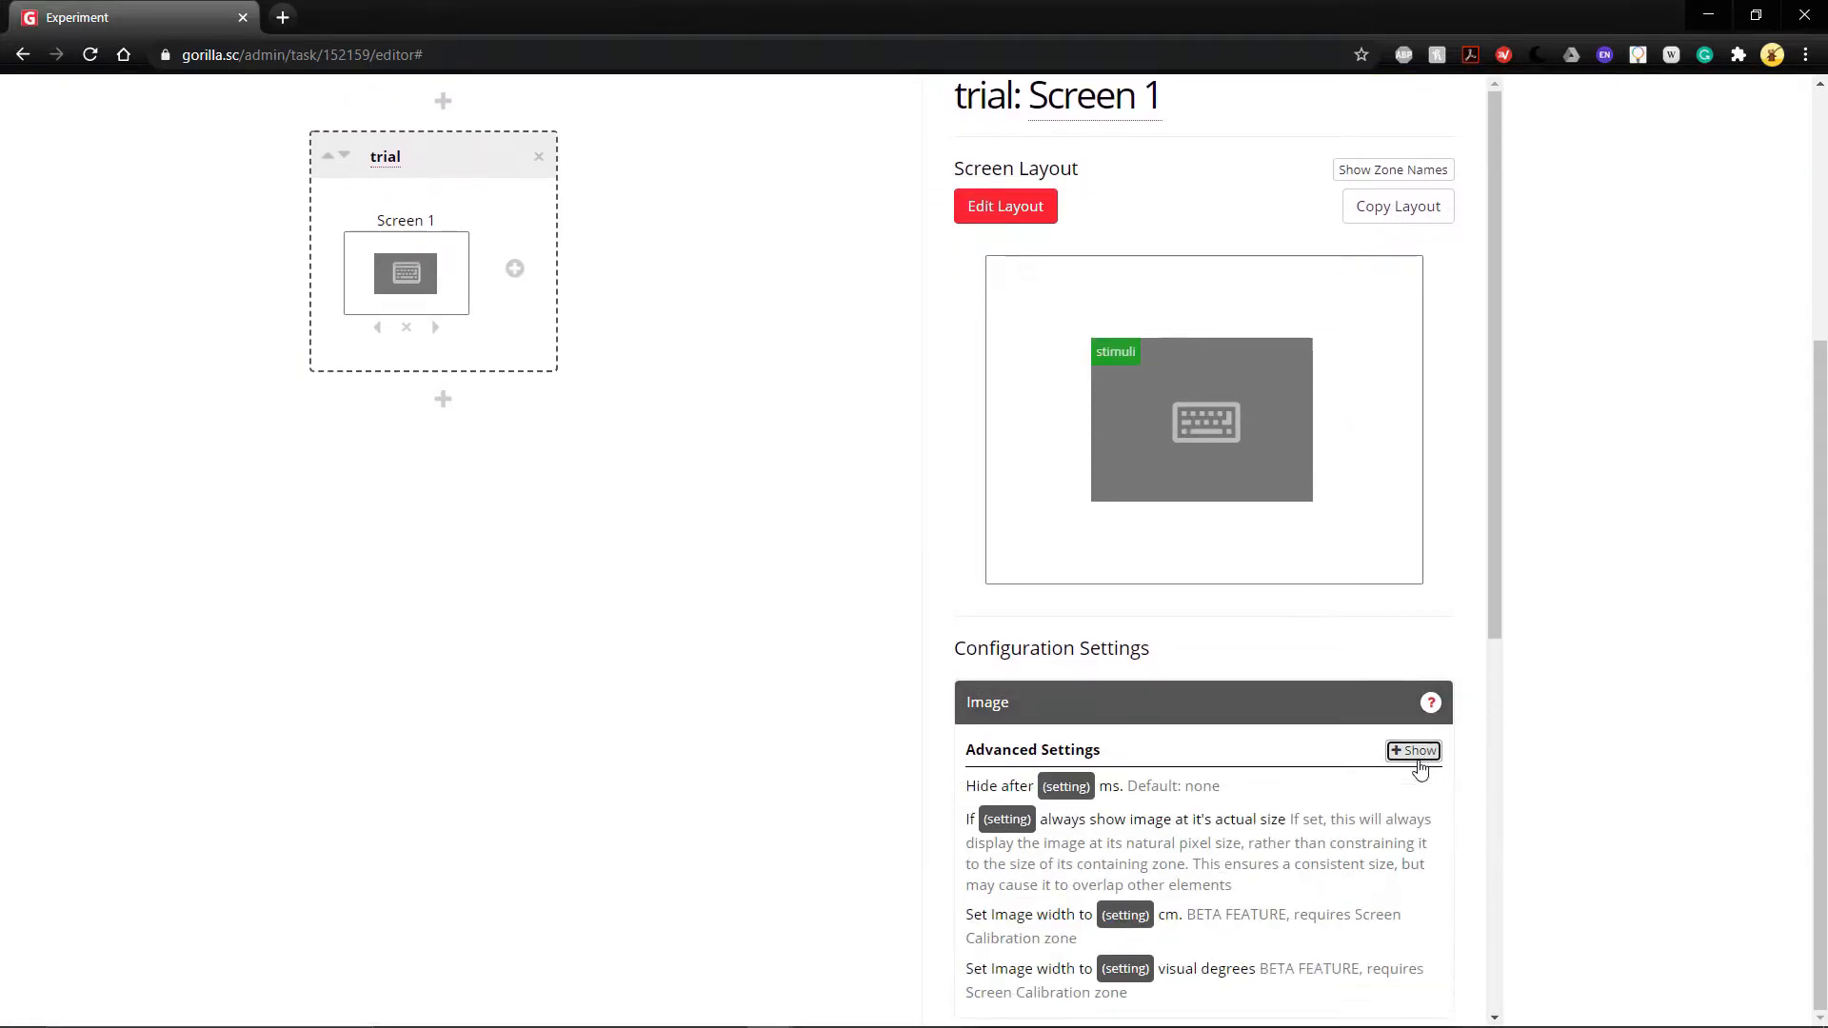
pyautogui.scroll(-3, 1400, 767)
pyautogui.click(1066, 472)
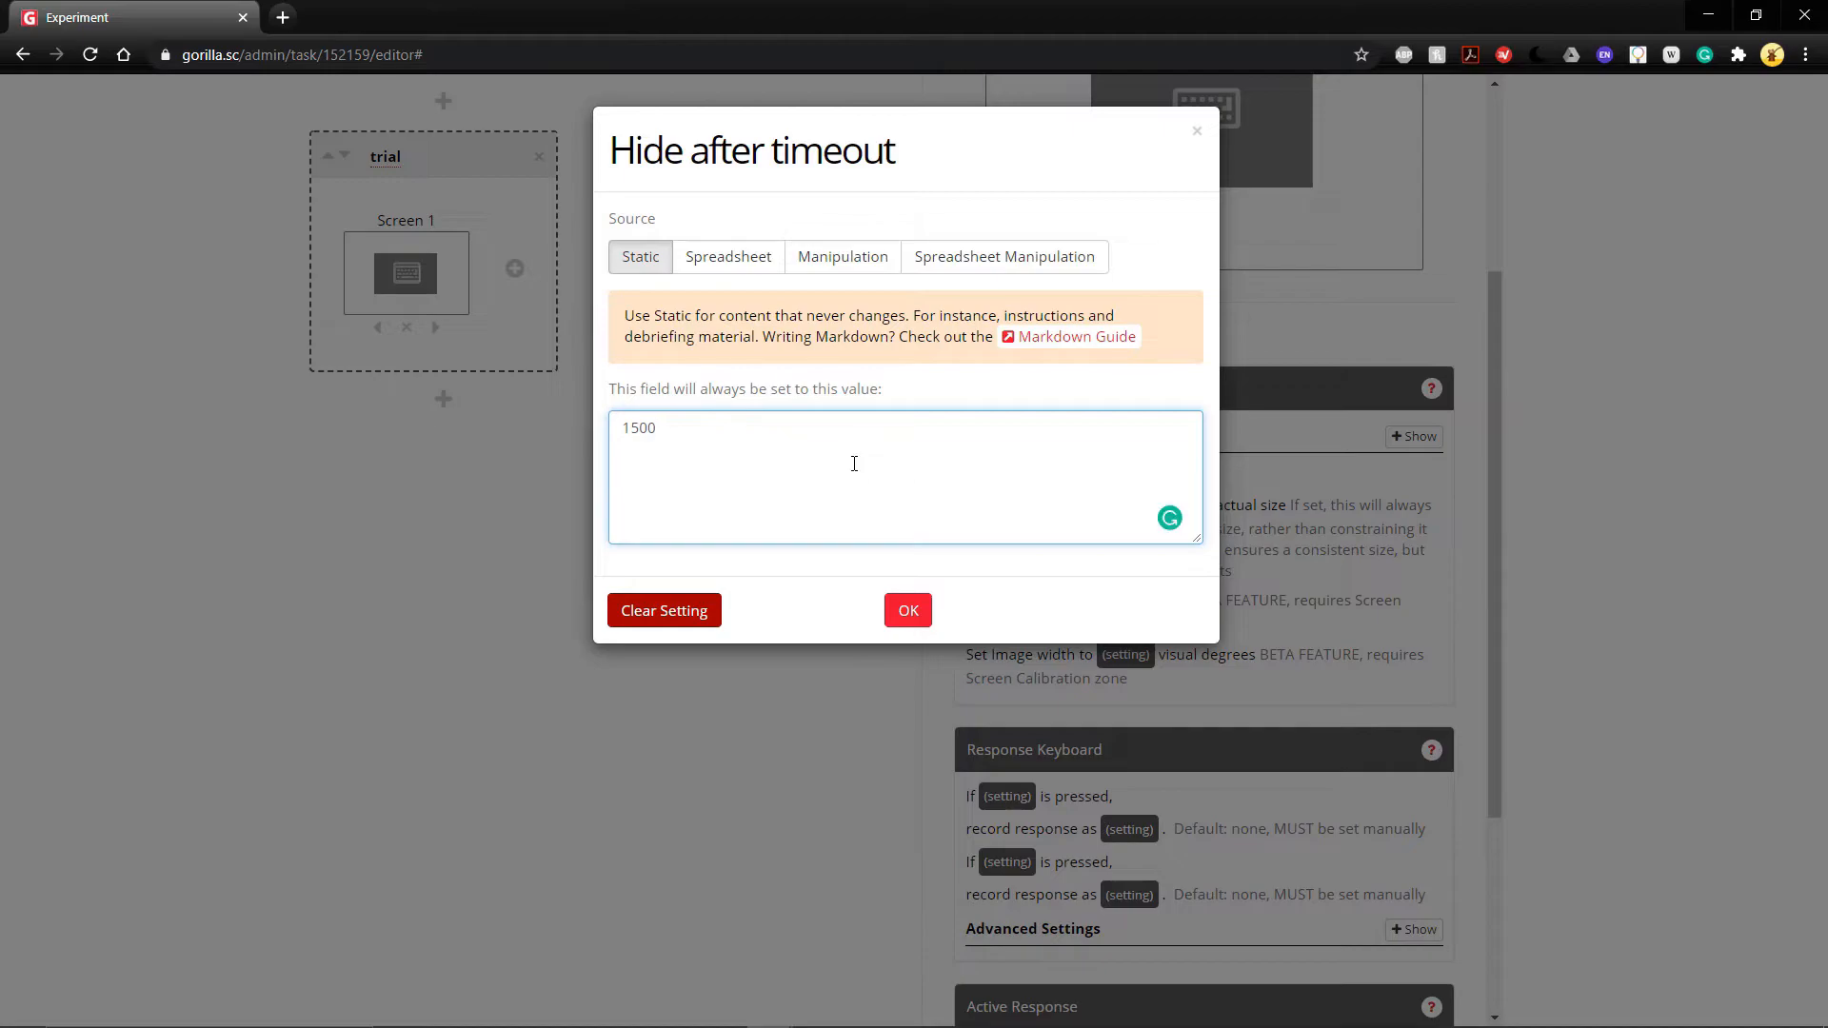
pyautogui.click(900, 613)
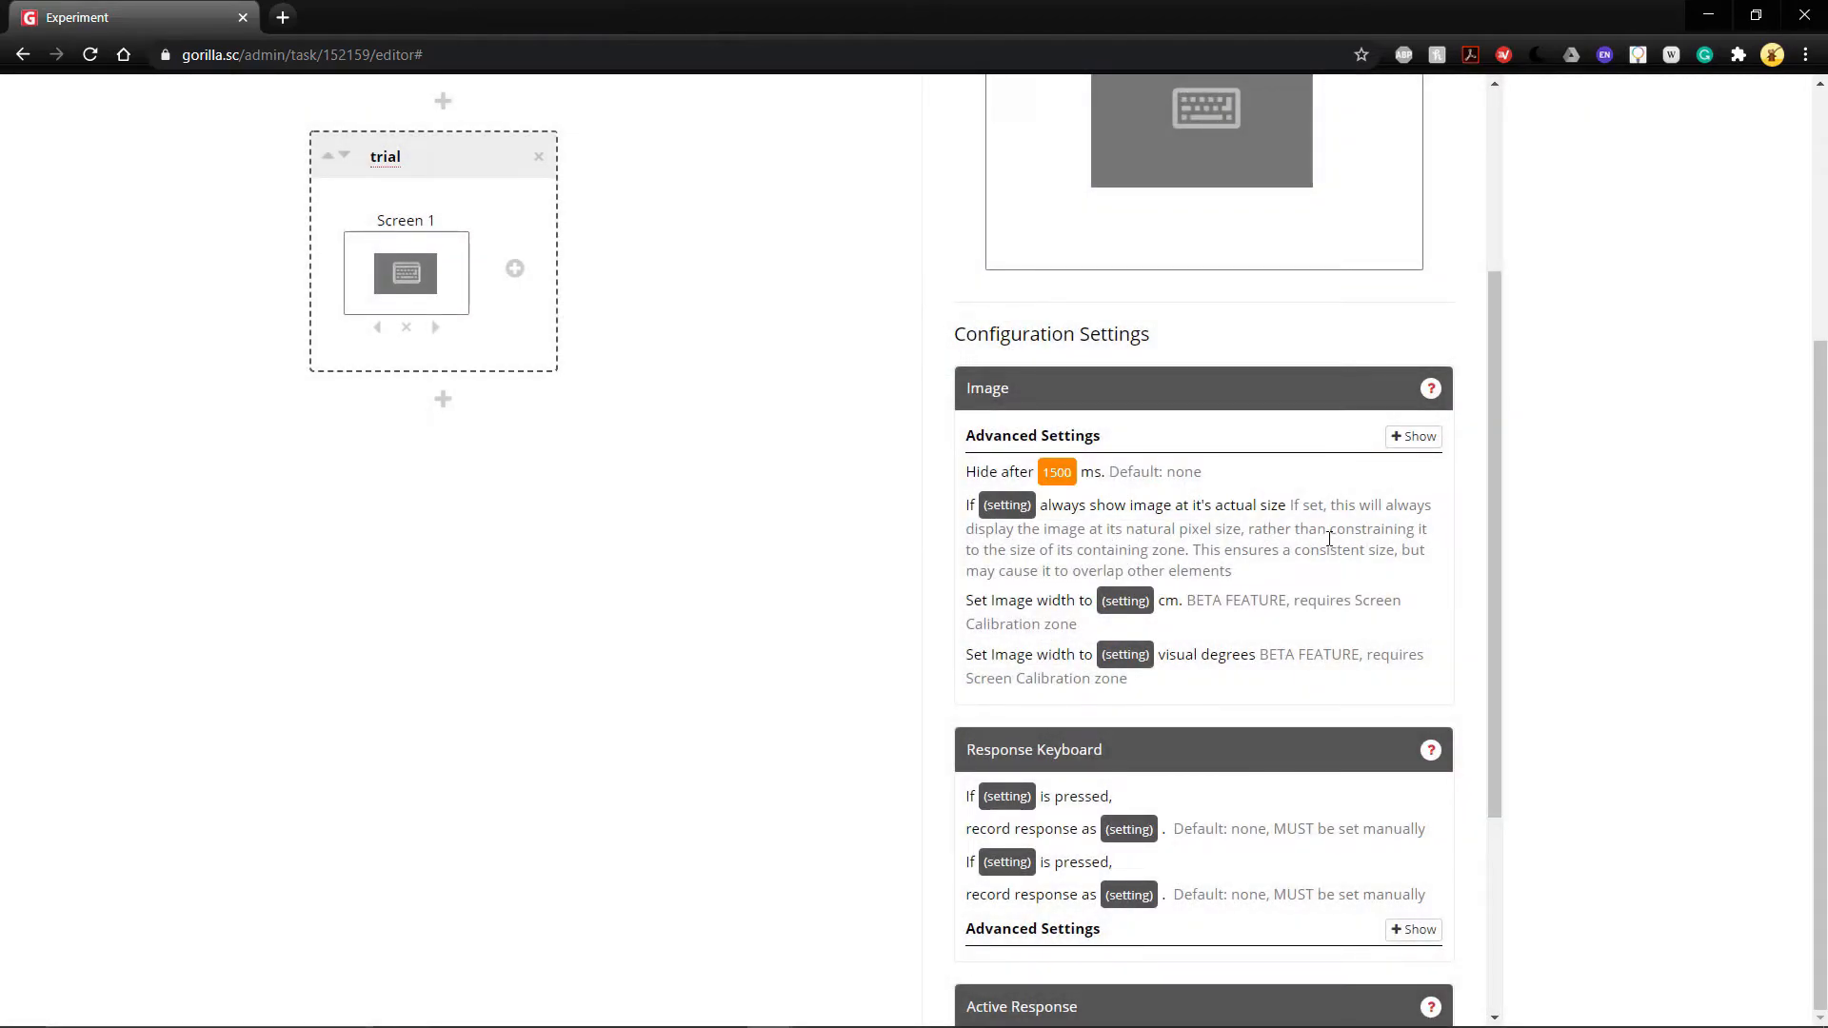
# Set the first Response Keyboard key to "a" and record its response as "dog".
pyautogui.scroll(-1, 1034, 695)
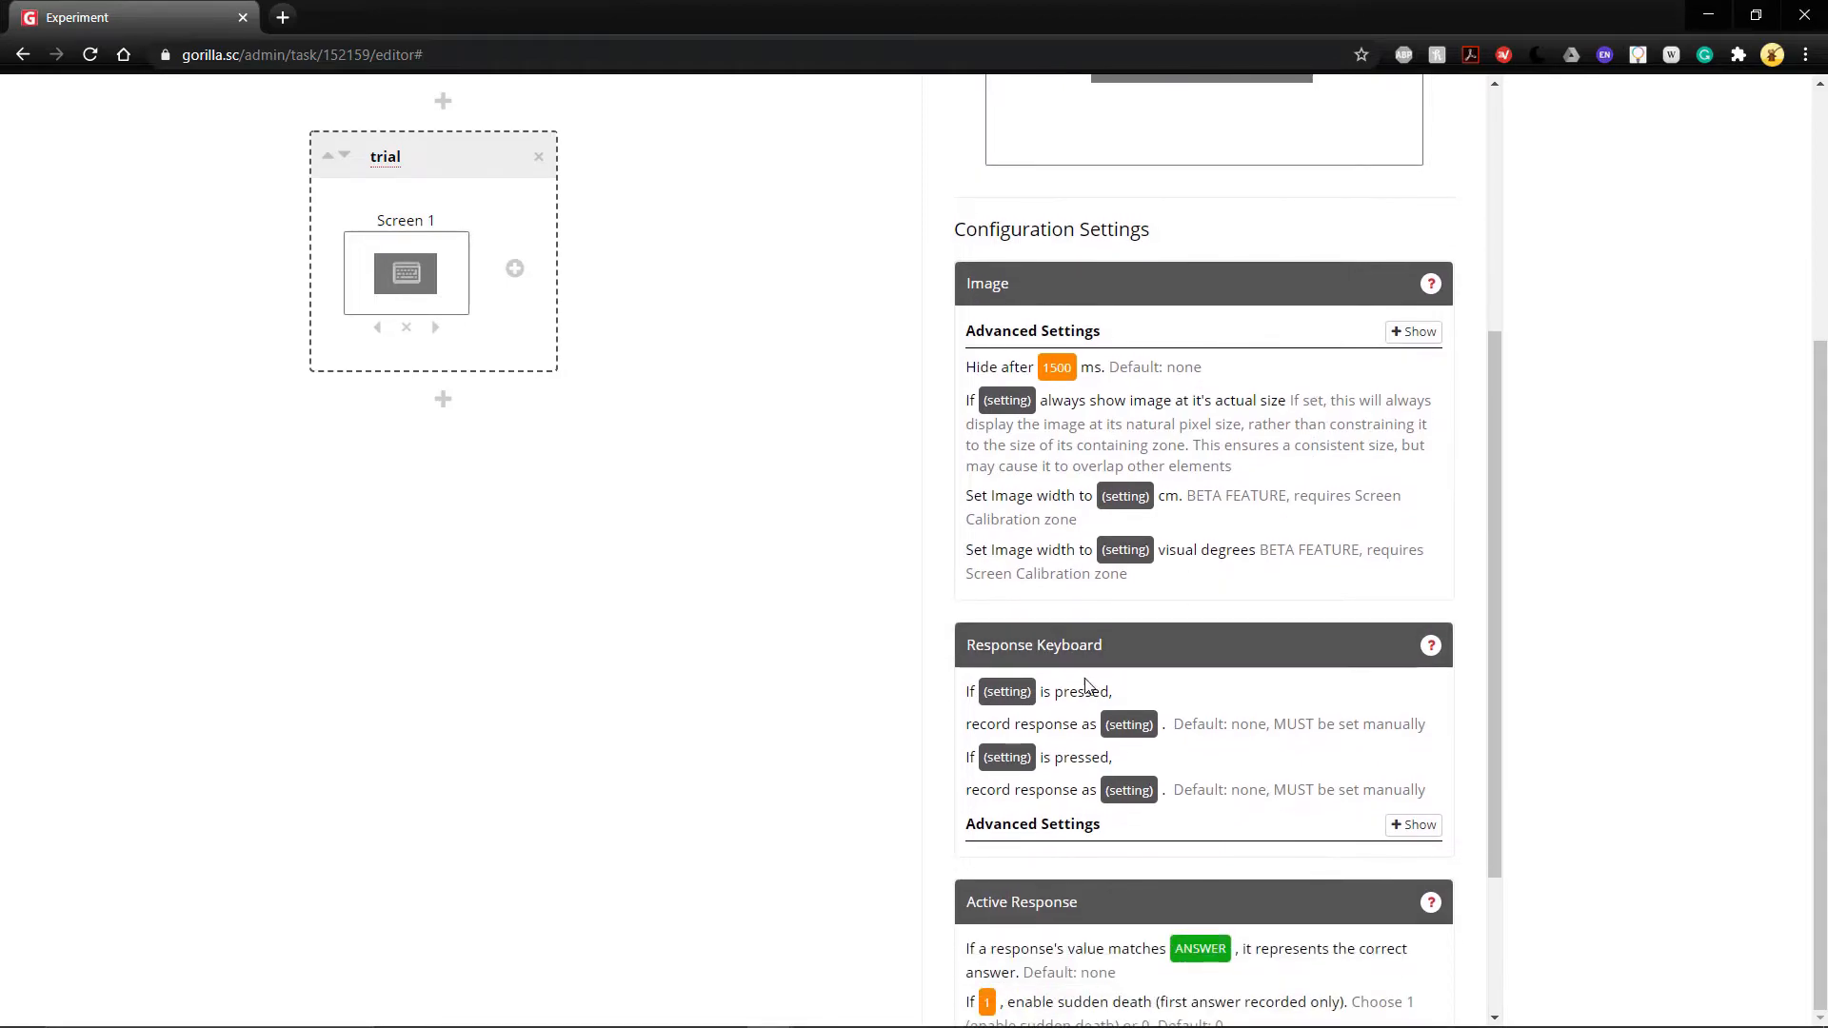
pyautogui.scroll(-1, 1029, 609)
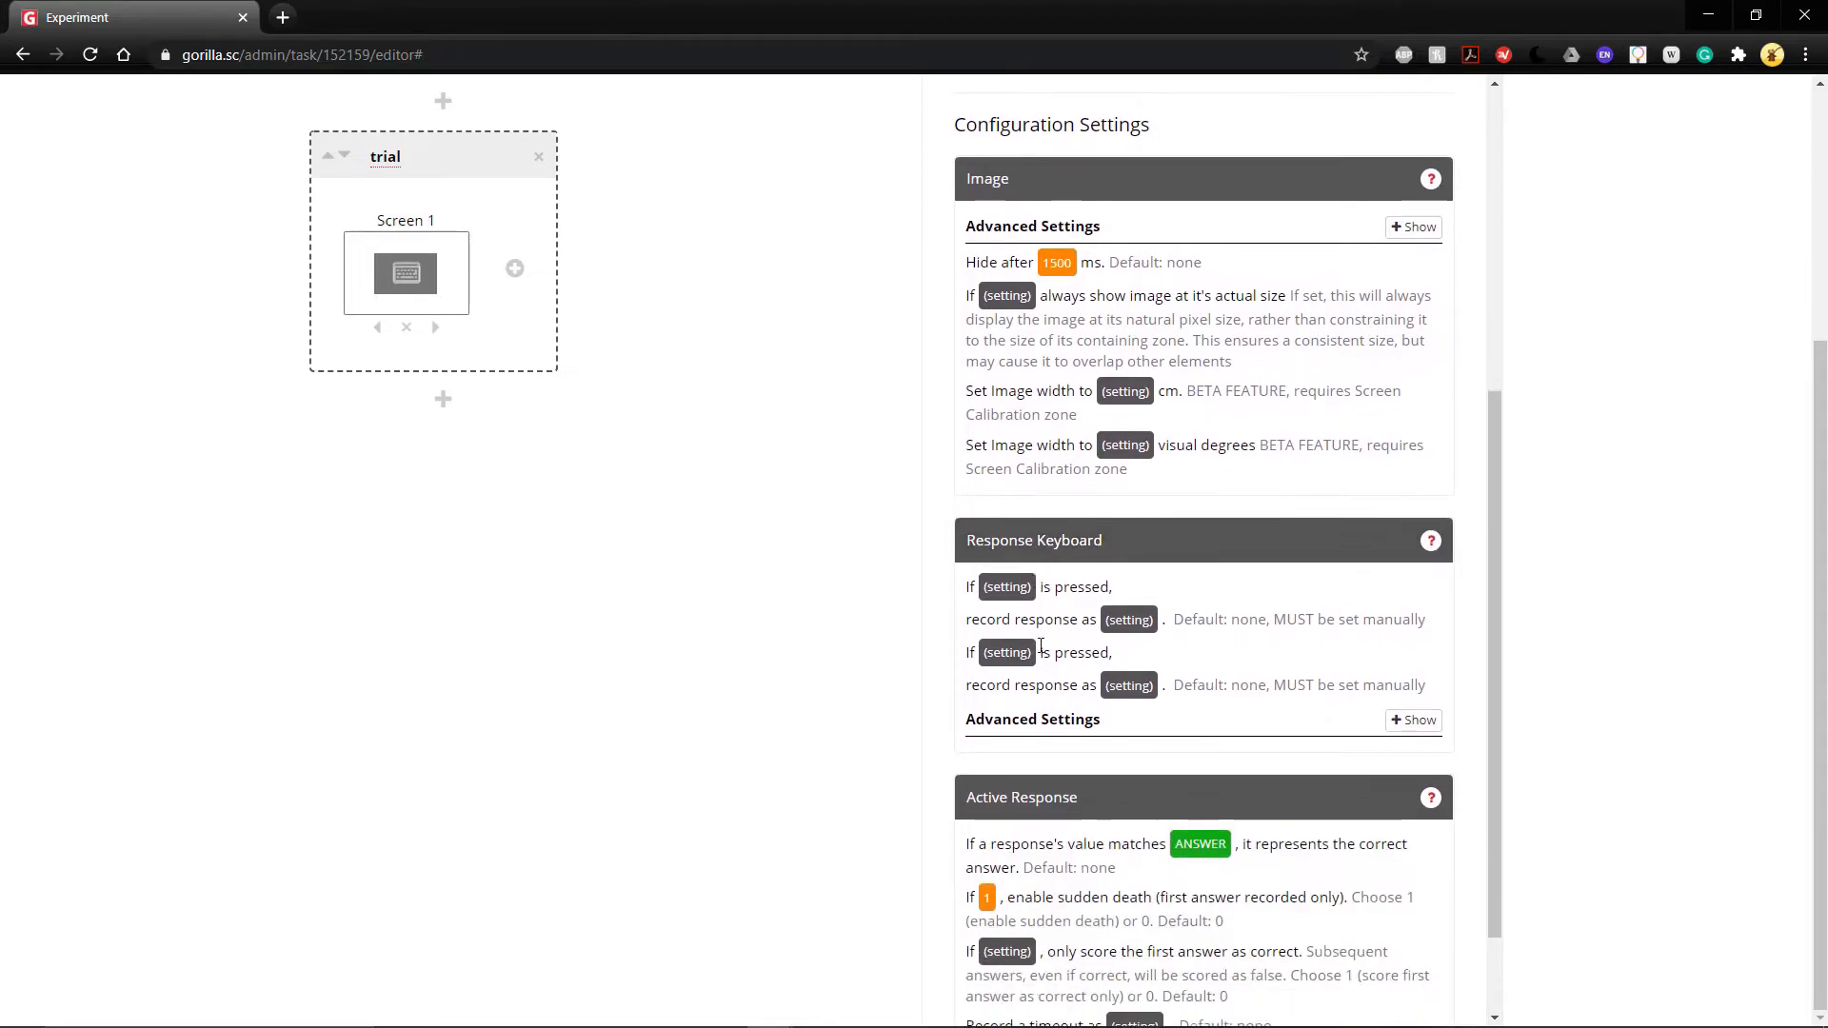
pyautogui.click(999, 587)
pyautogui.write('a')
pyautogui.click(908, 614)
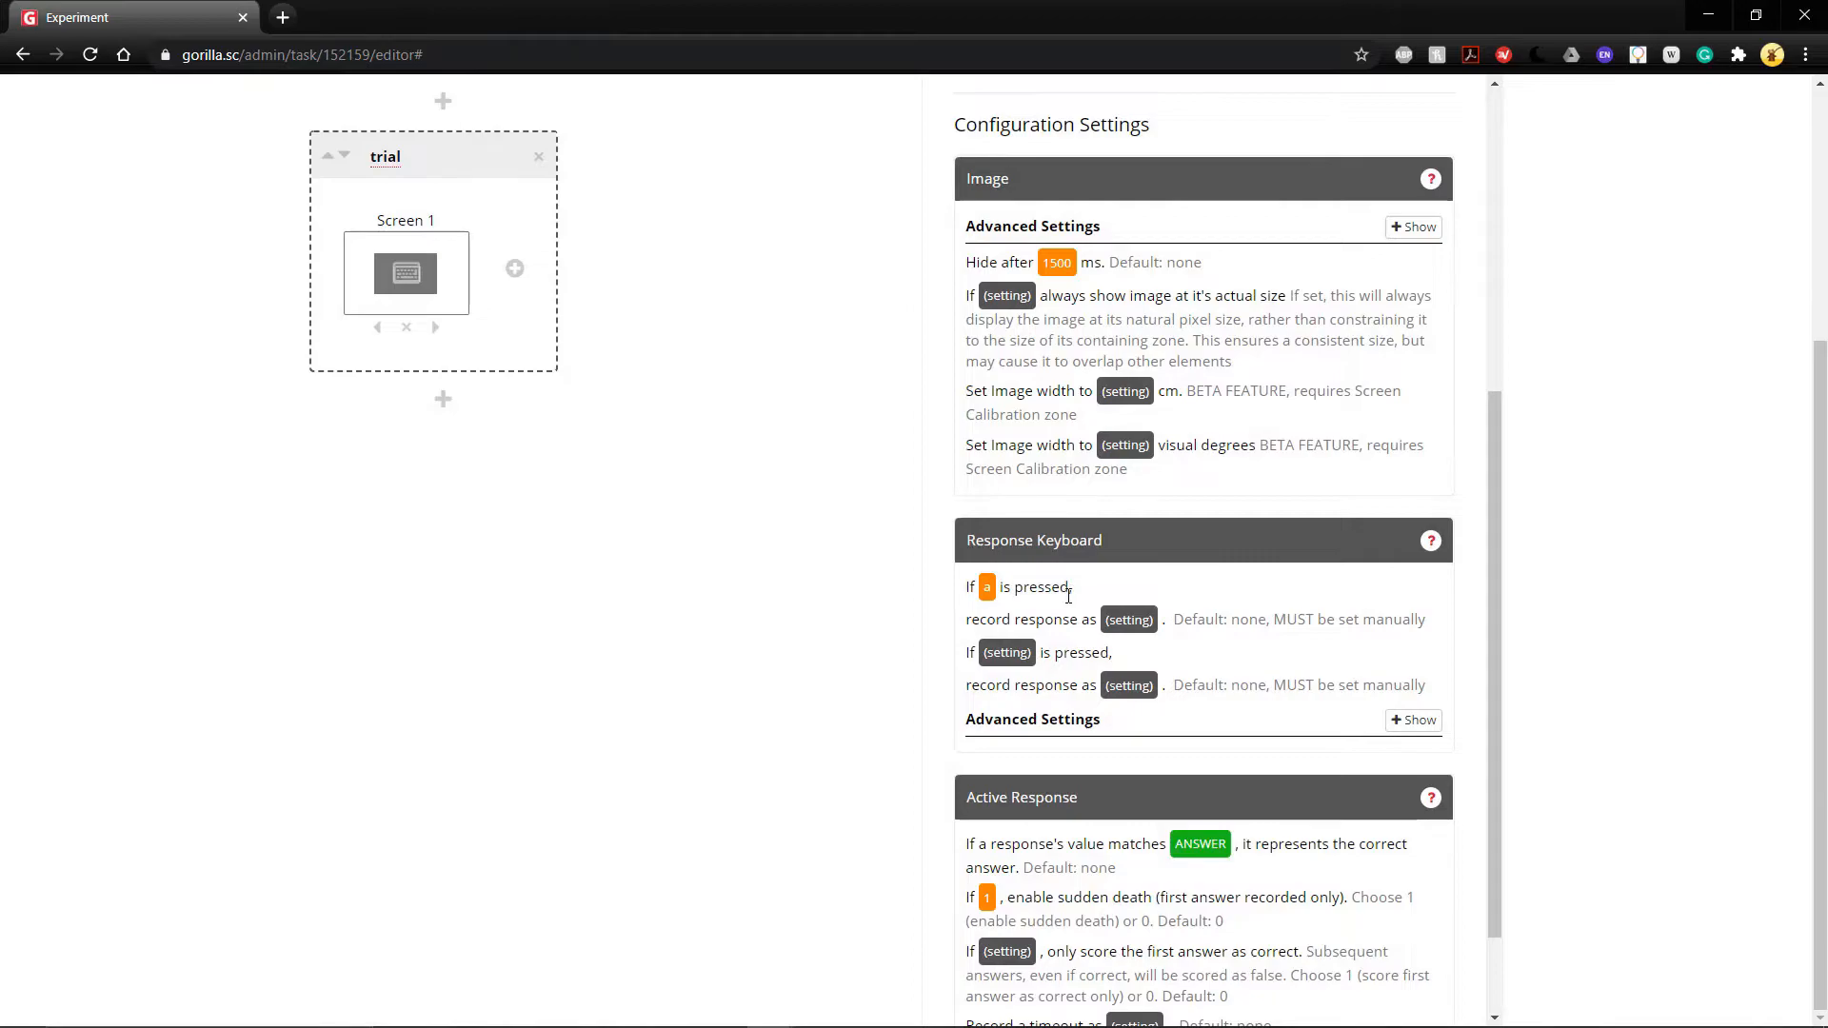
pyautogui.click(1128, 620)
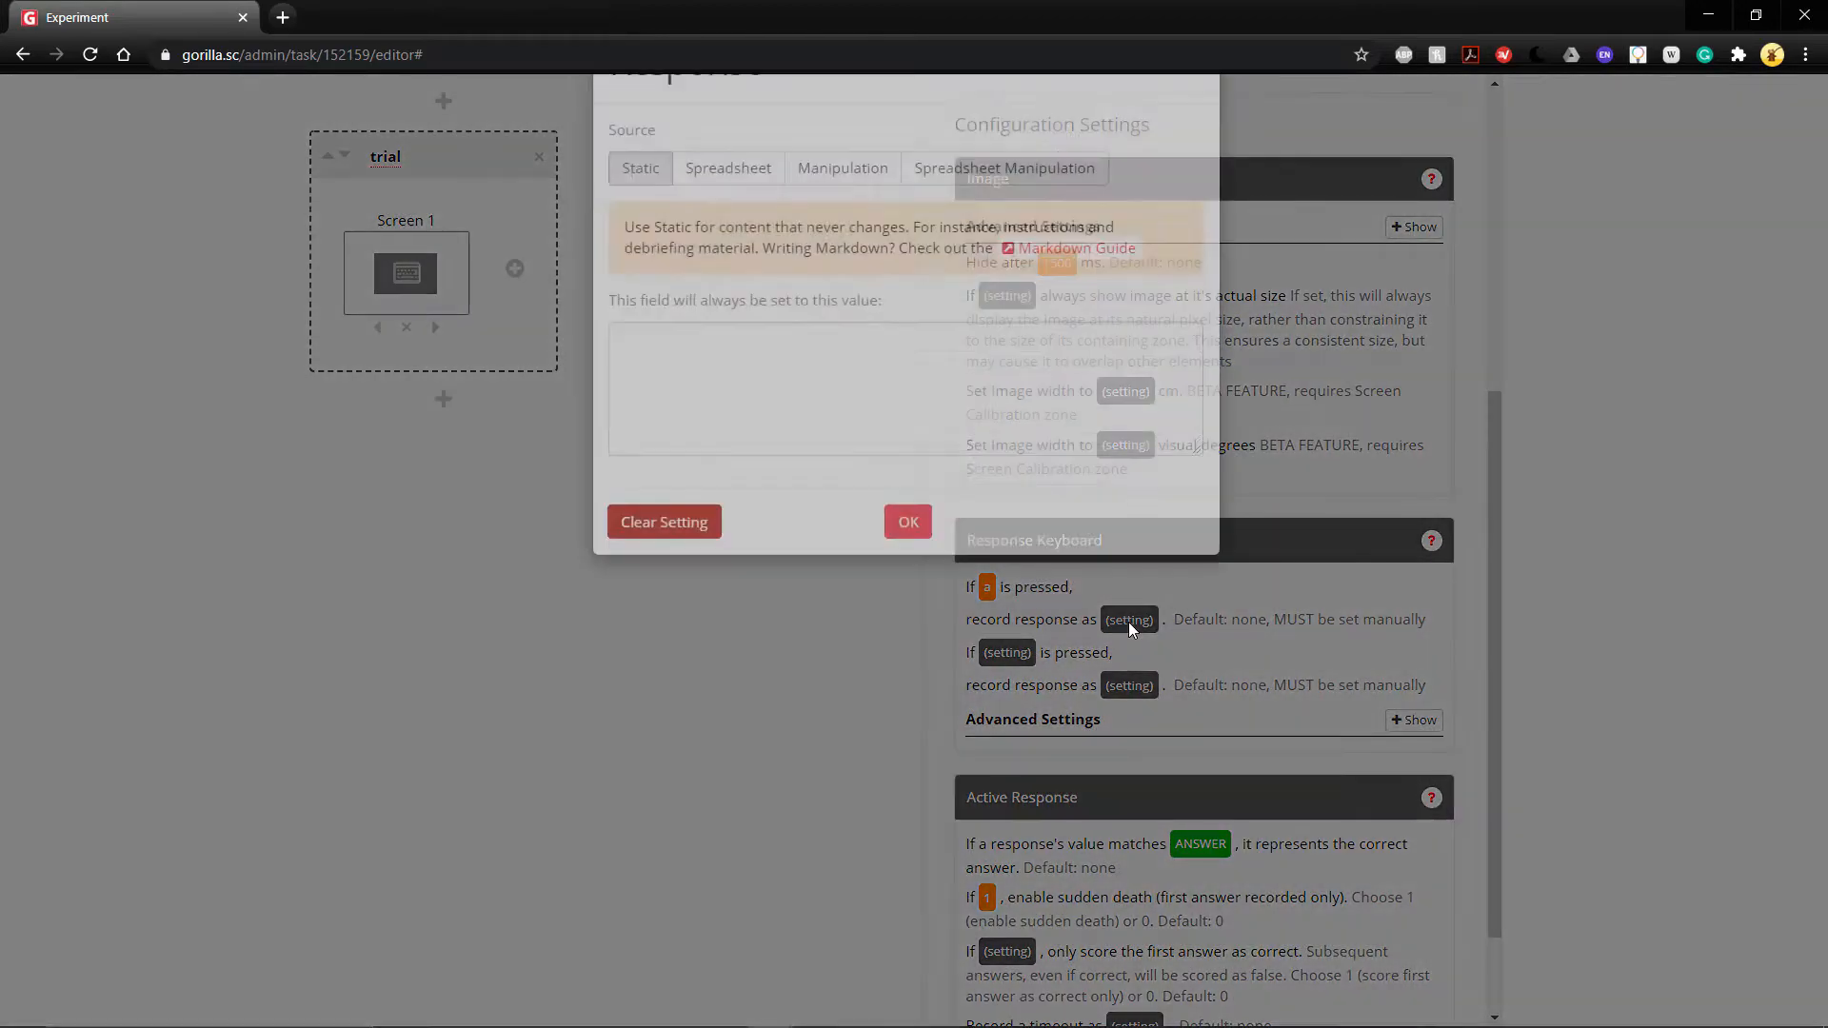
pyautogui.write('dog')
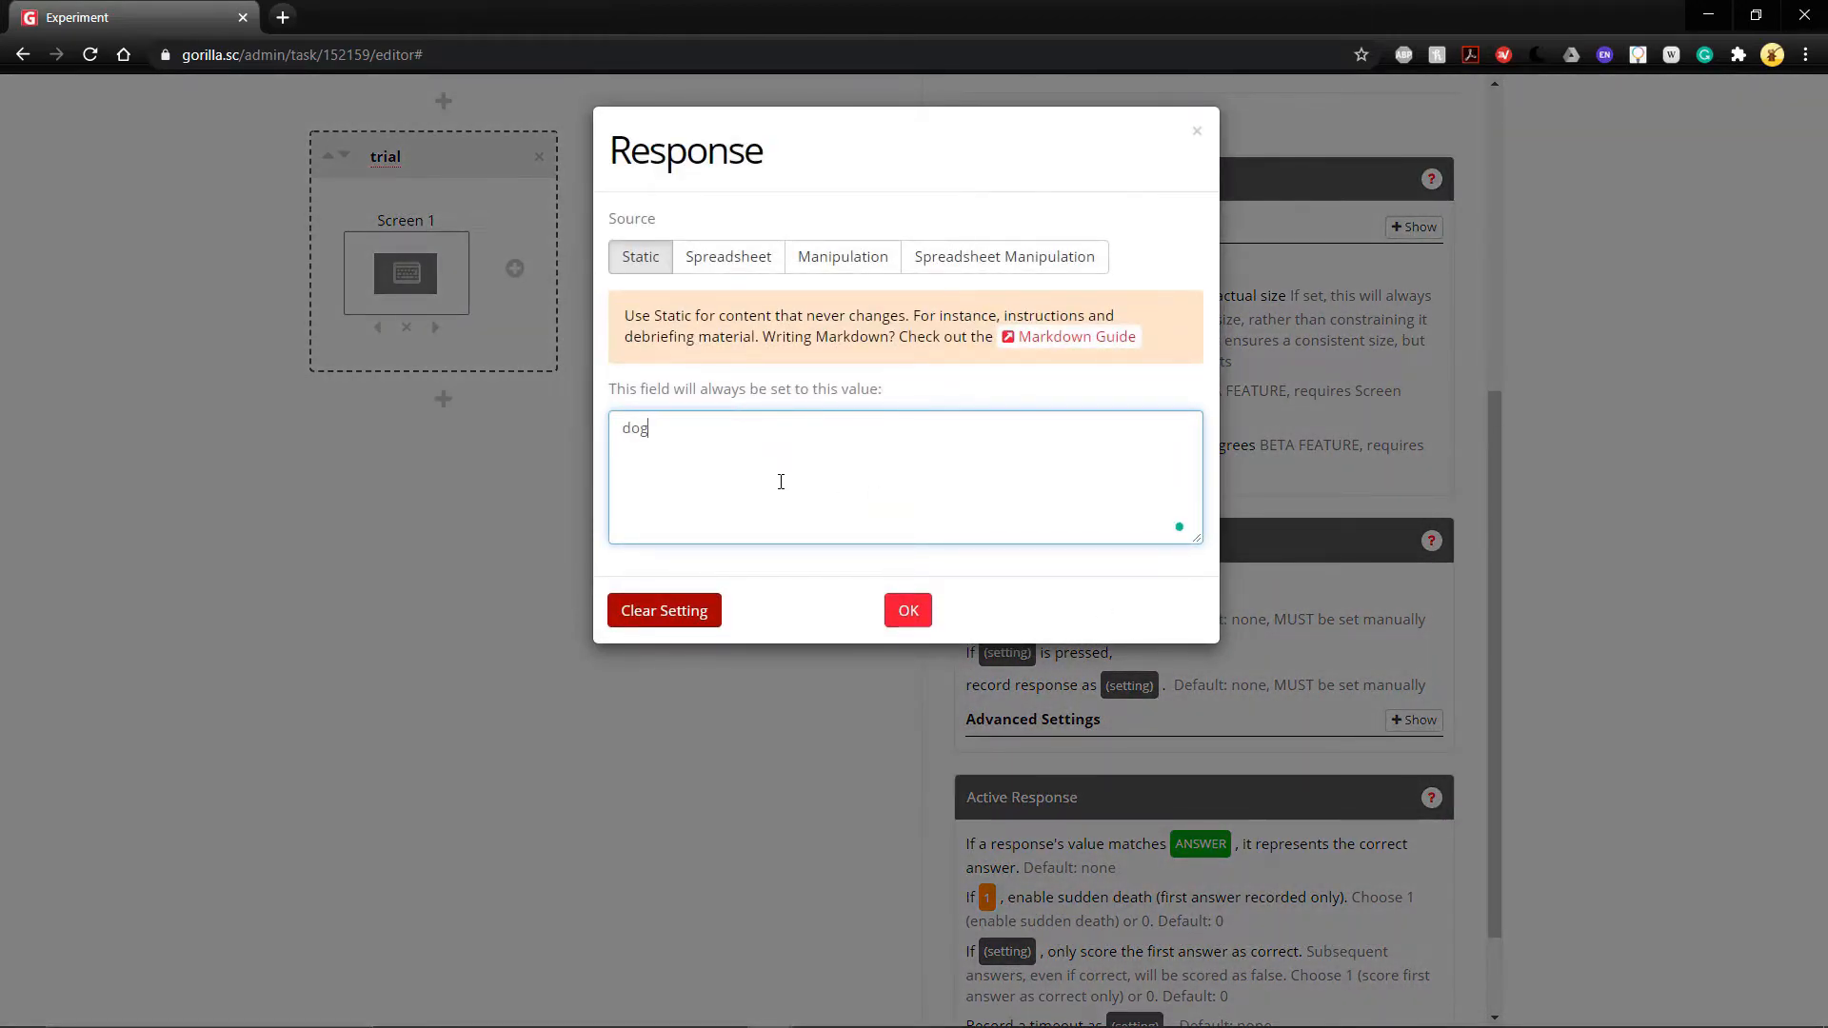
pyautogui.click(905, 615)
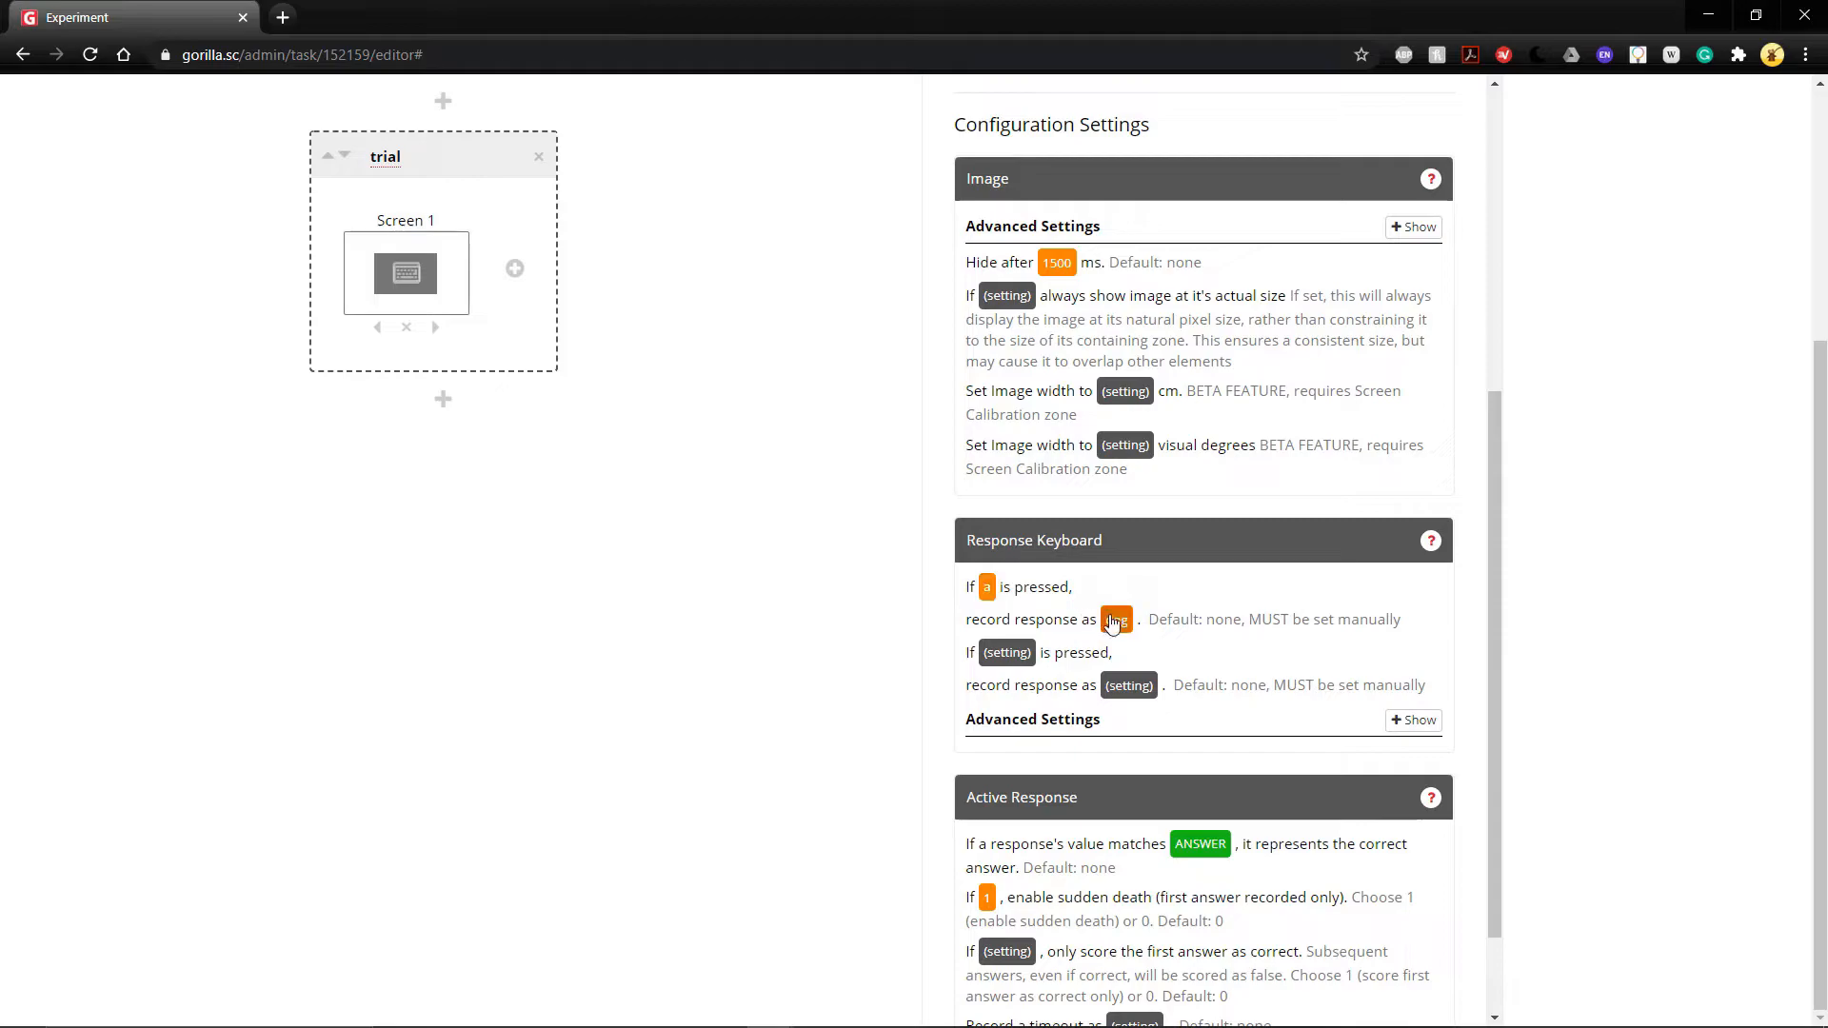
# Set the second Response Keyboard key to "l" and record its response as "cat".
pyautogui.click(1010, 654)
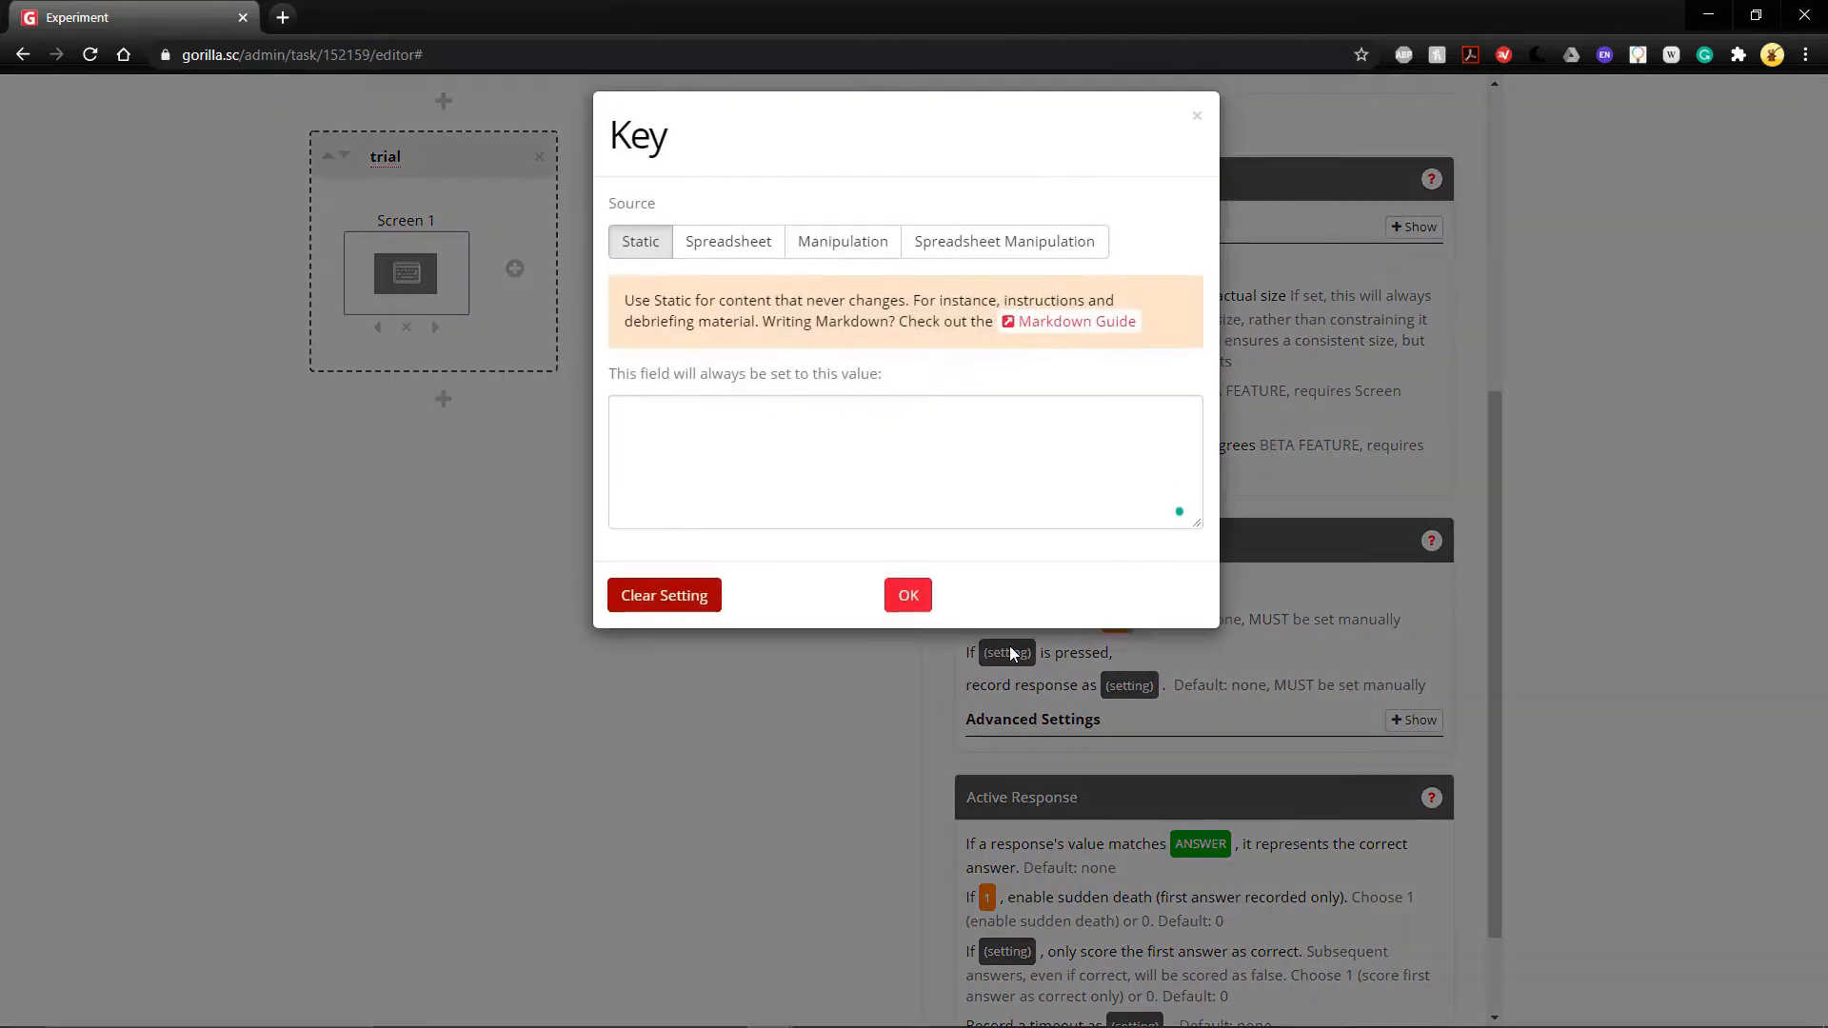
pyautogui.write('l')
pyautogui.click(928, 614)
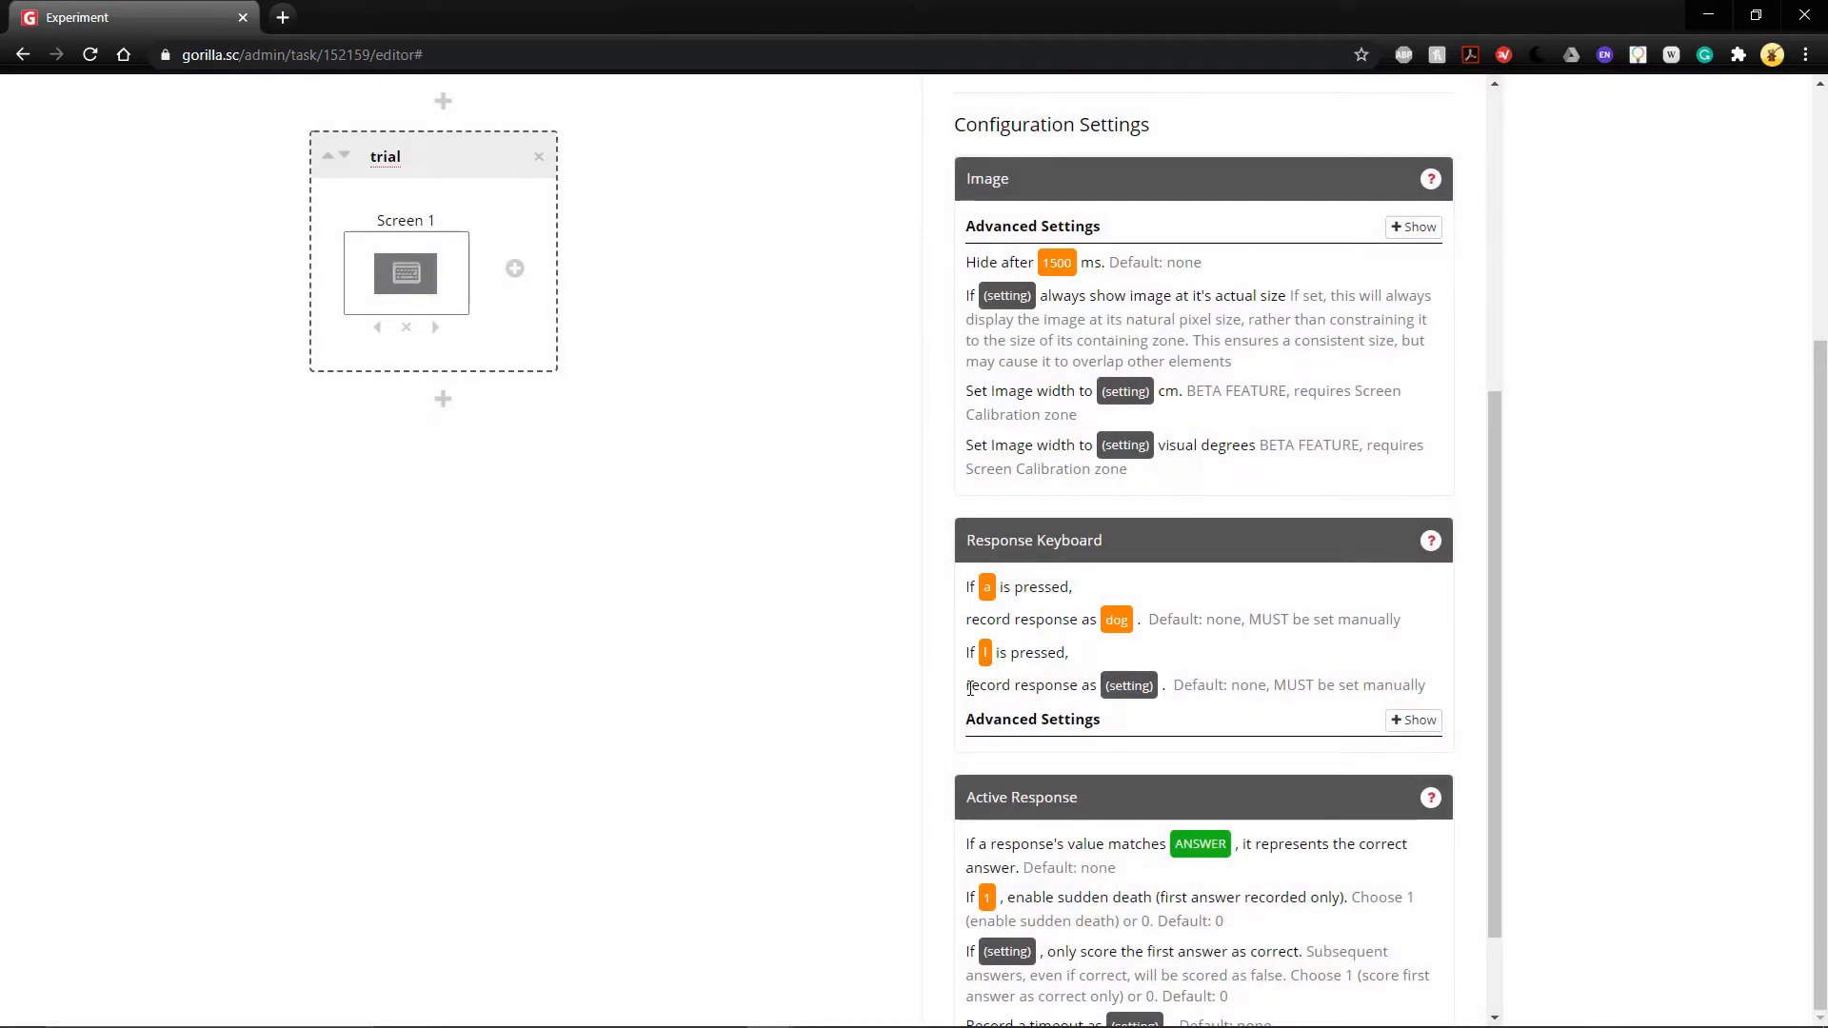
pyautogui.click(1128, 686)
pyautogui.write('cat')
pyautogui.click(904, 612)
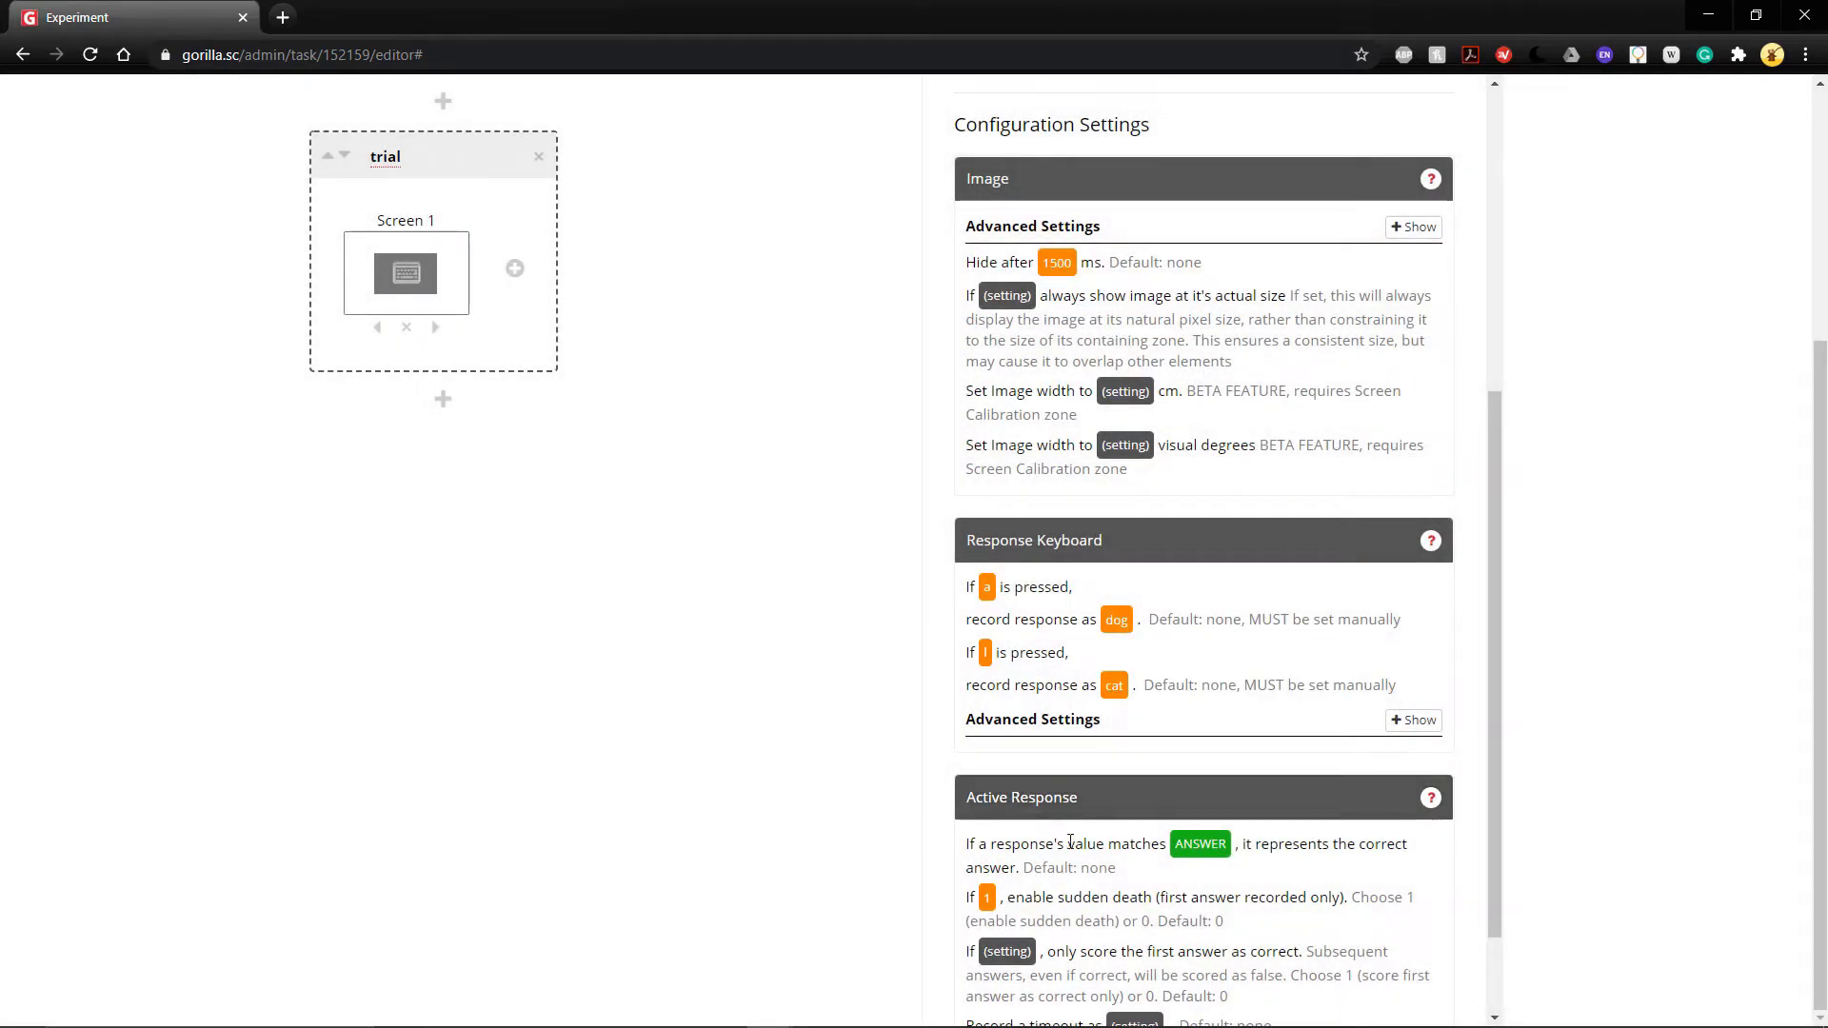
# Check the Active Response correct-answer setting against the spreadsheet's ANSWER column.
pyautogui.moveTo(966, 846); pyautogui.dragTo(1105, 844)
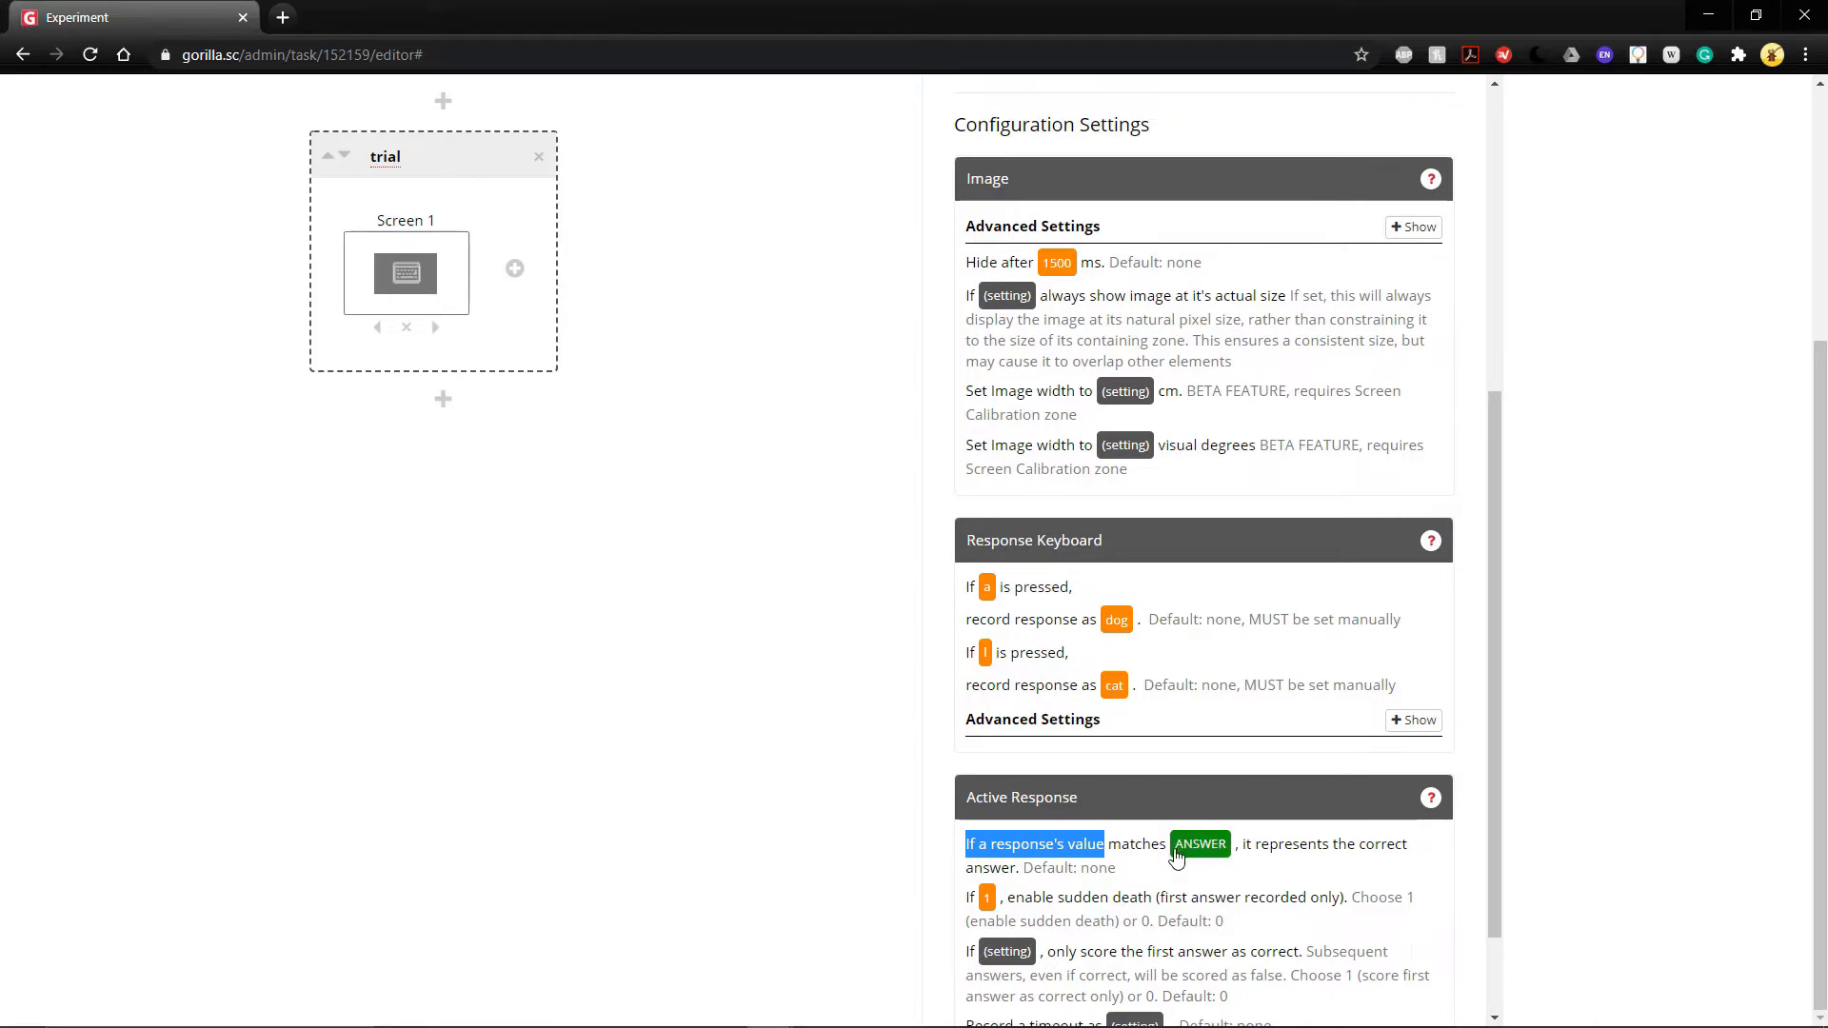
pyautogui.click(1046, 609)
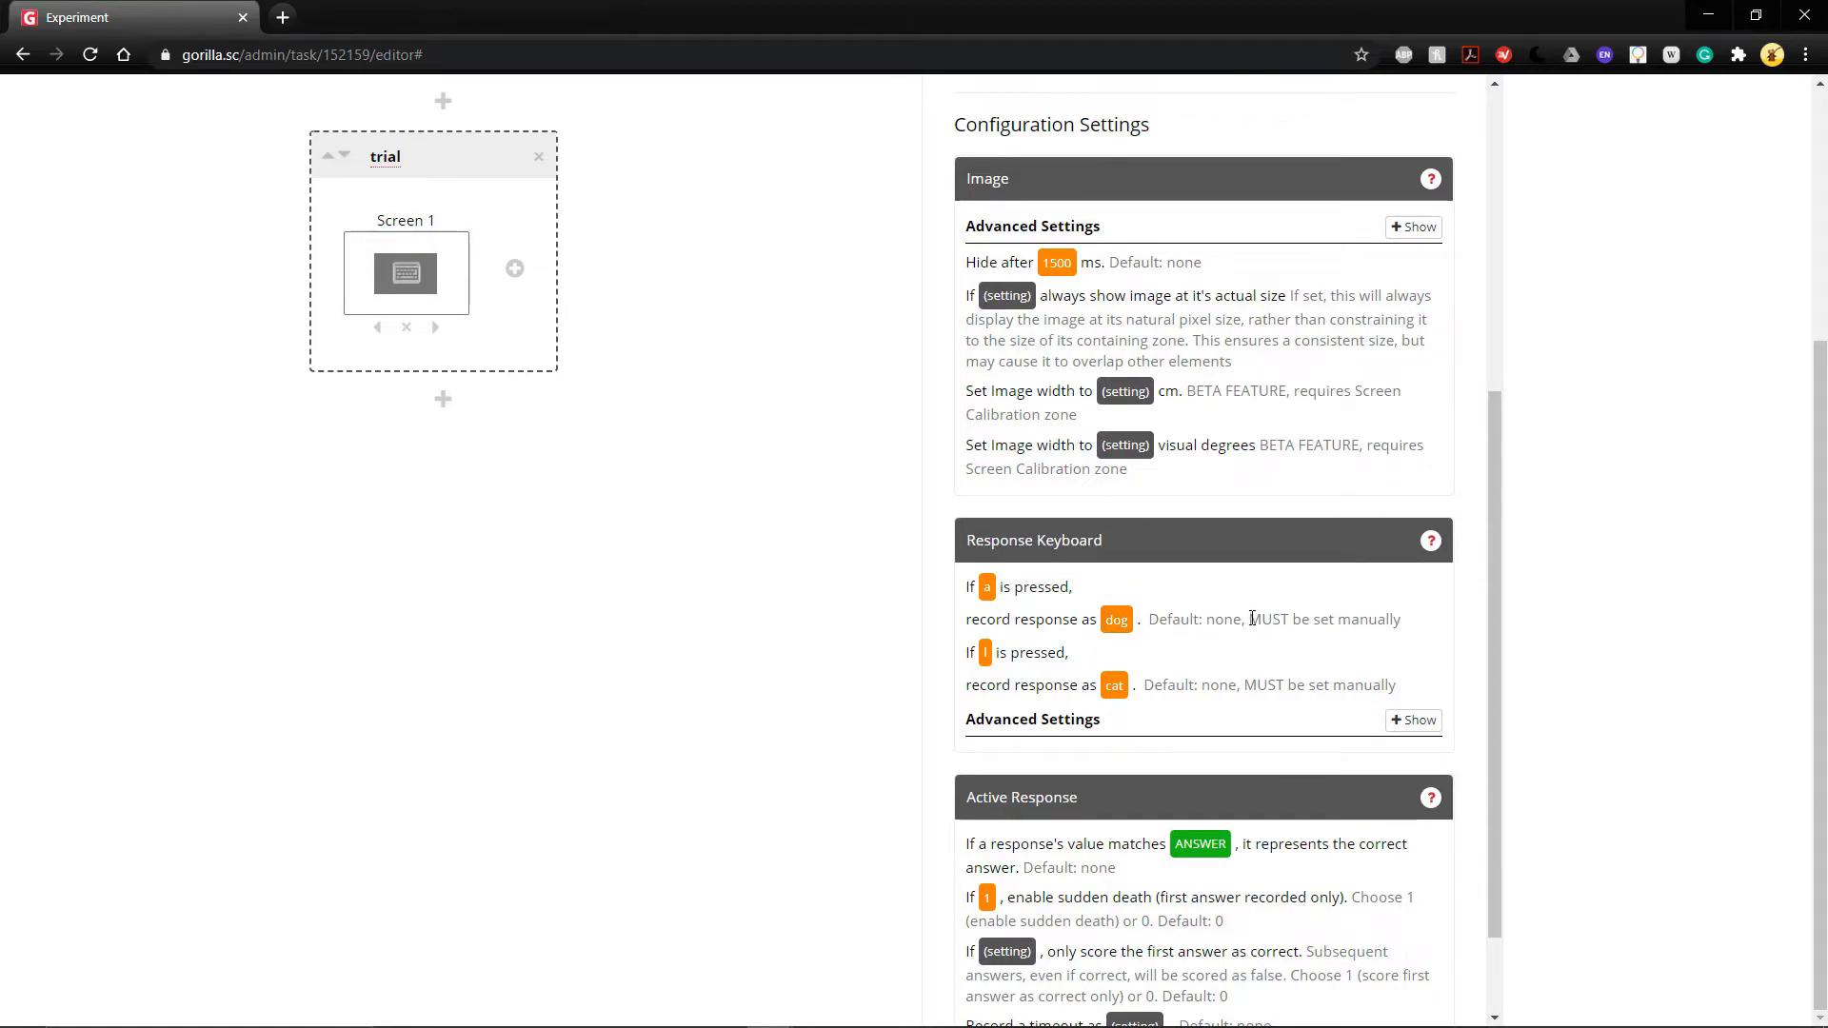
pyautogui.scroll(10, 1252, 619)
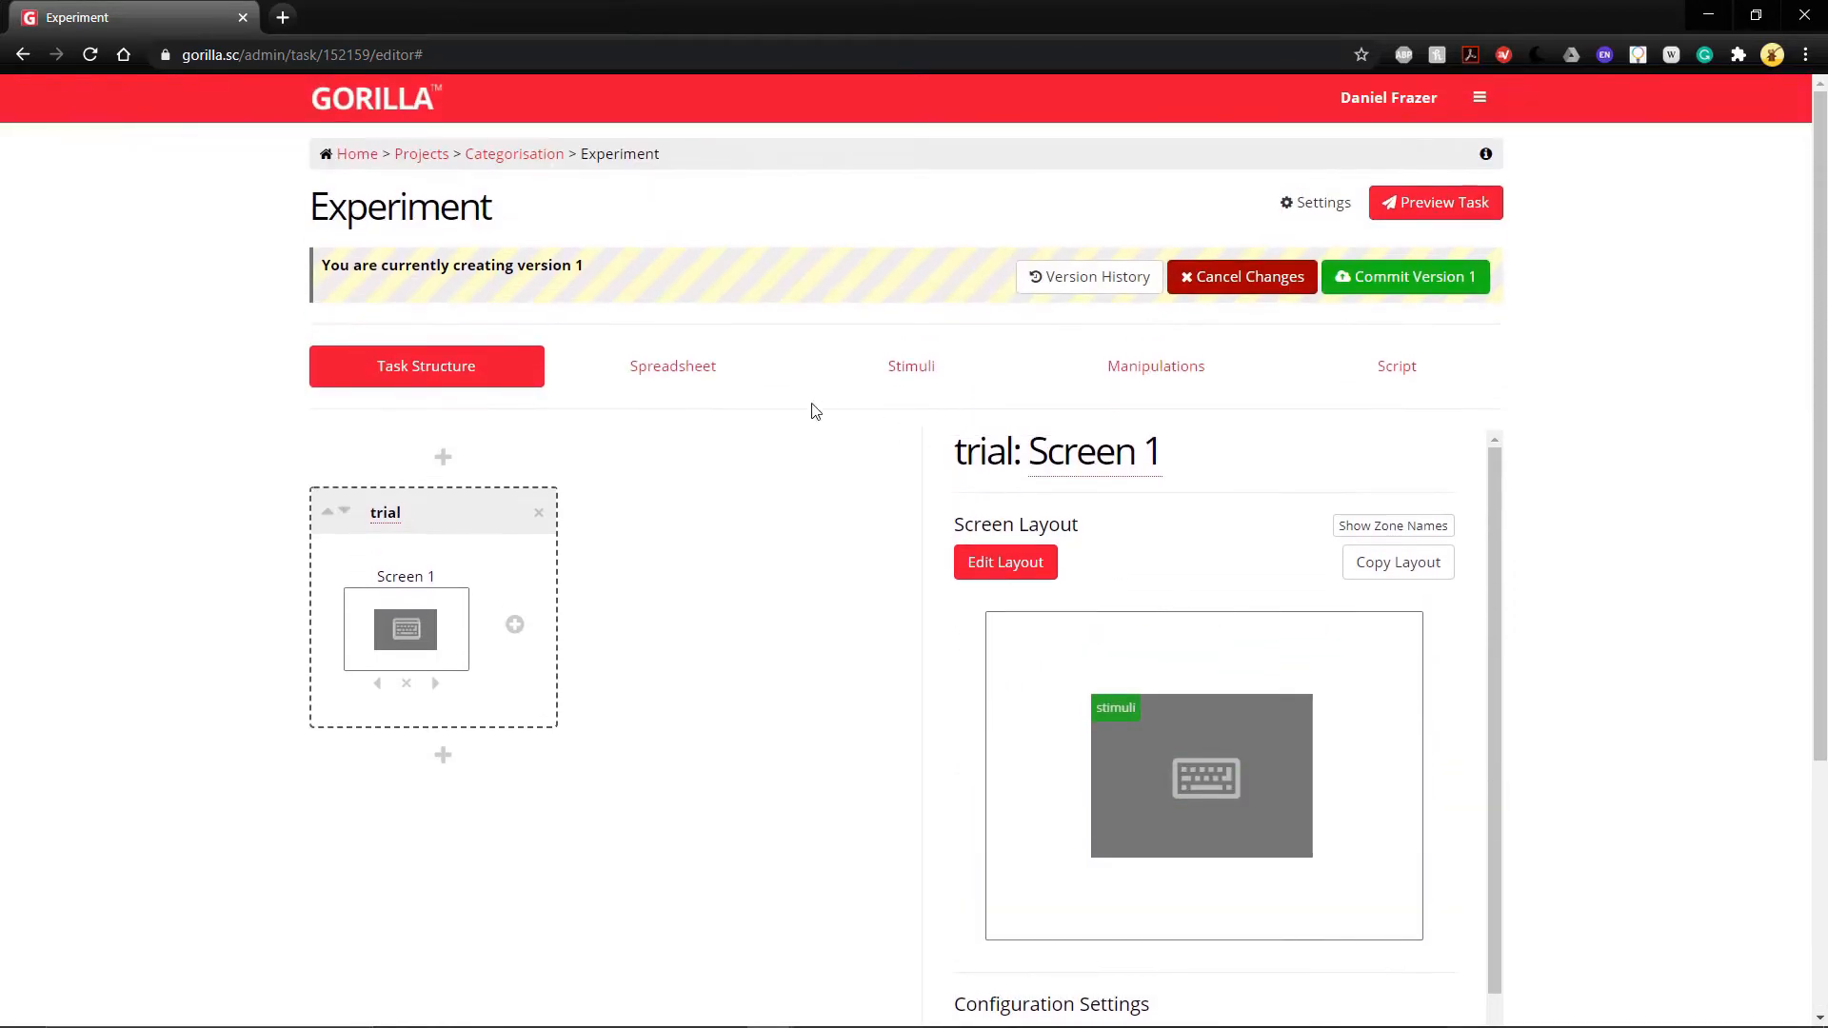
pyautogui.click(677, 365)
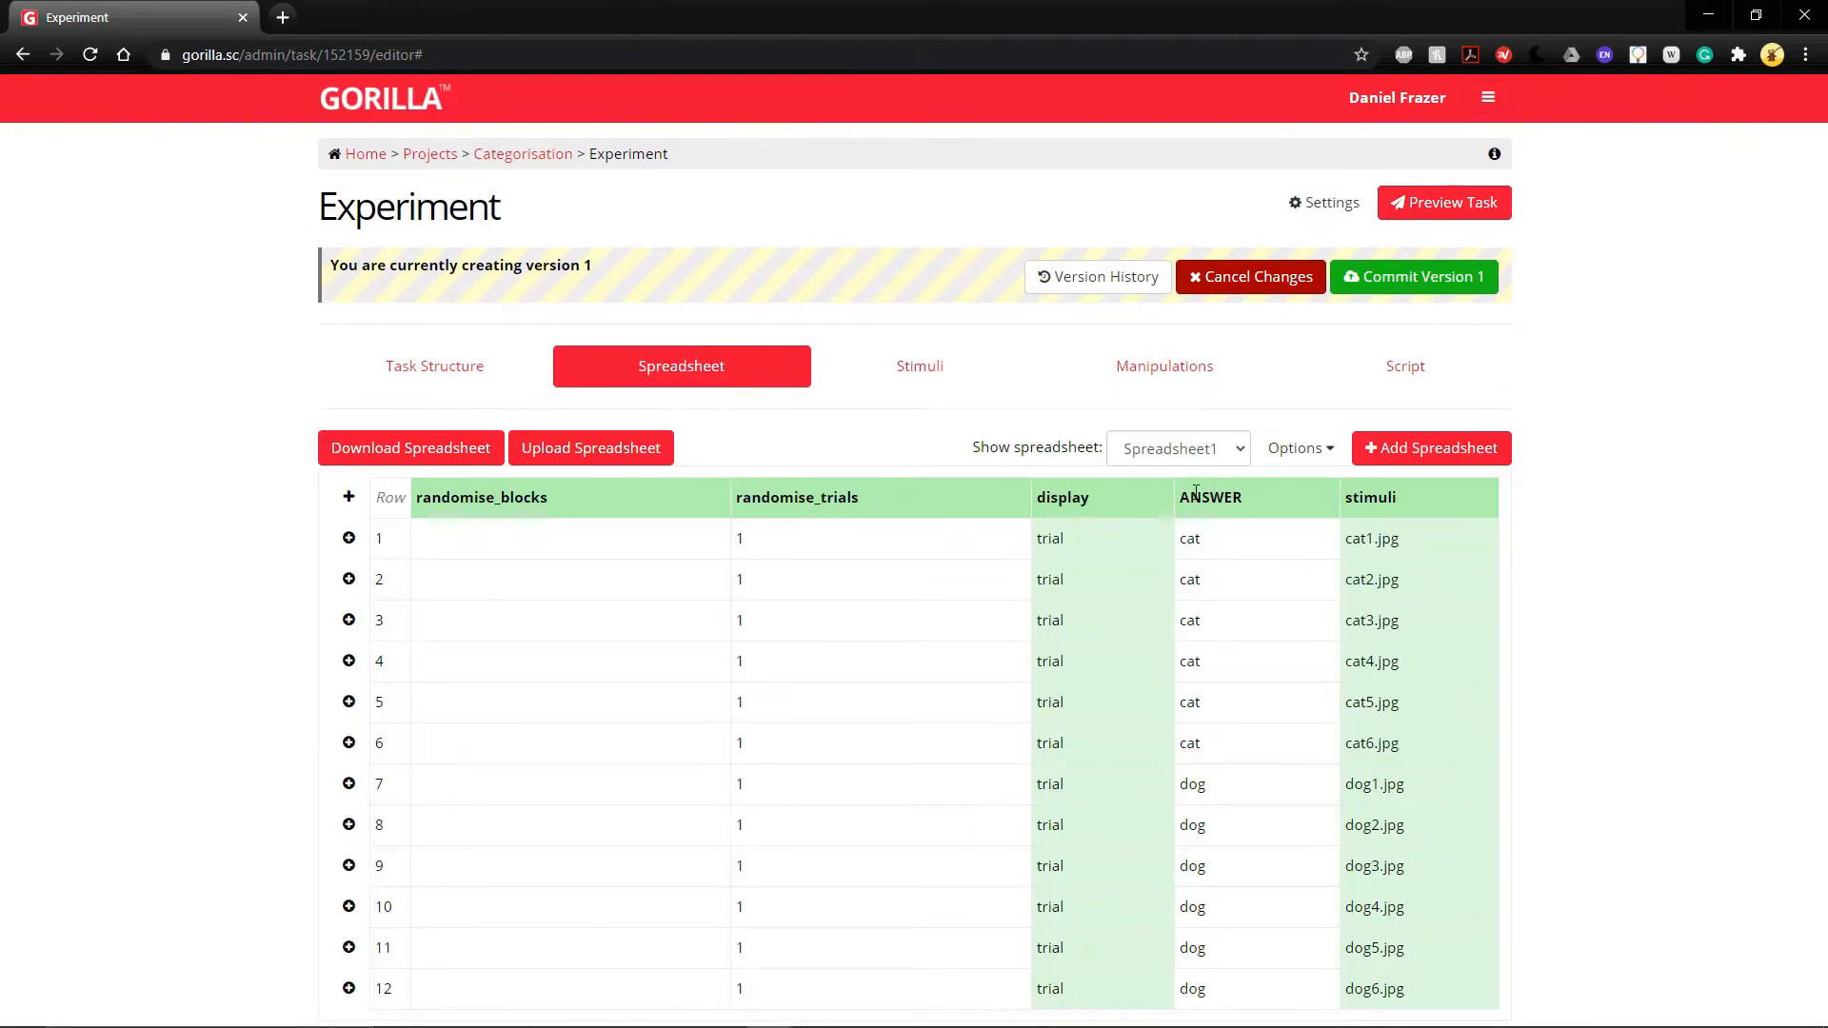
pyautogui.doubleClick(1255, 503)
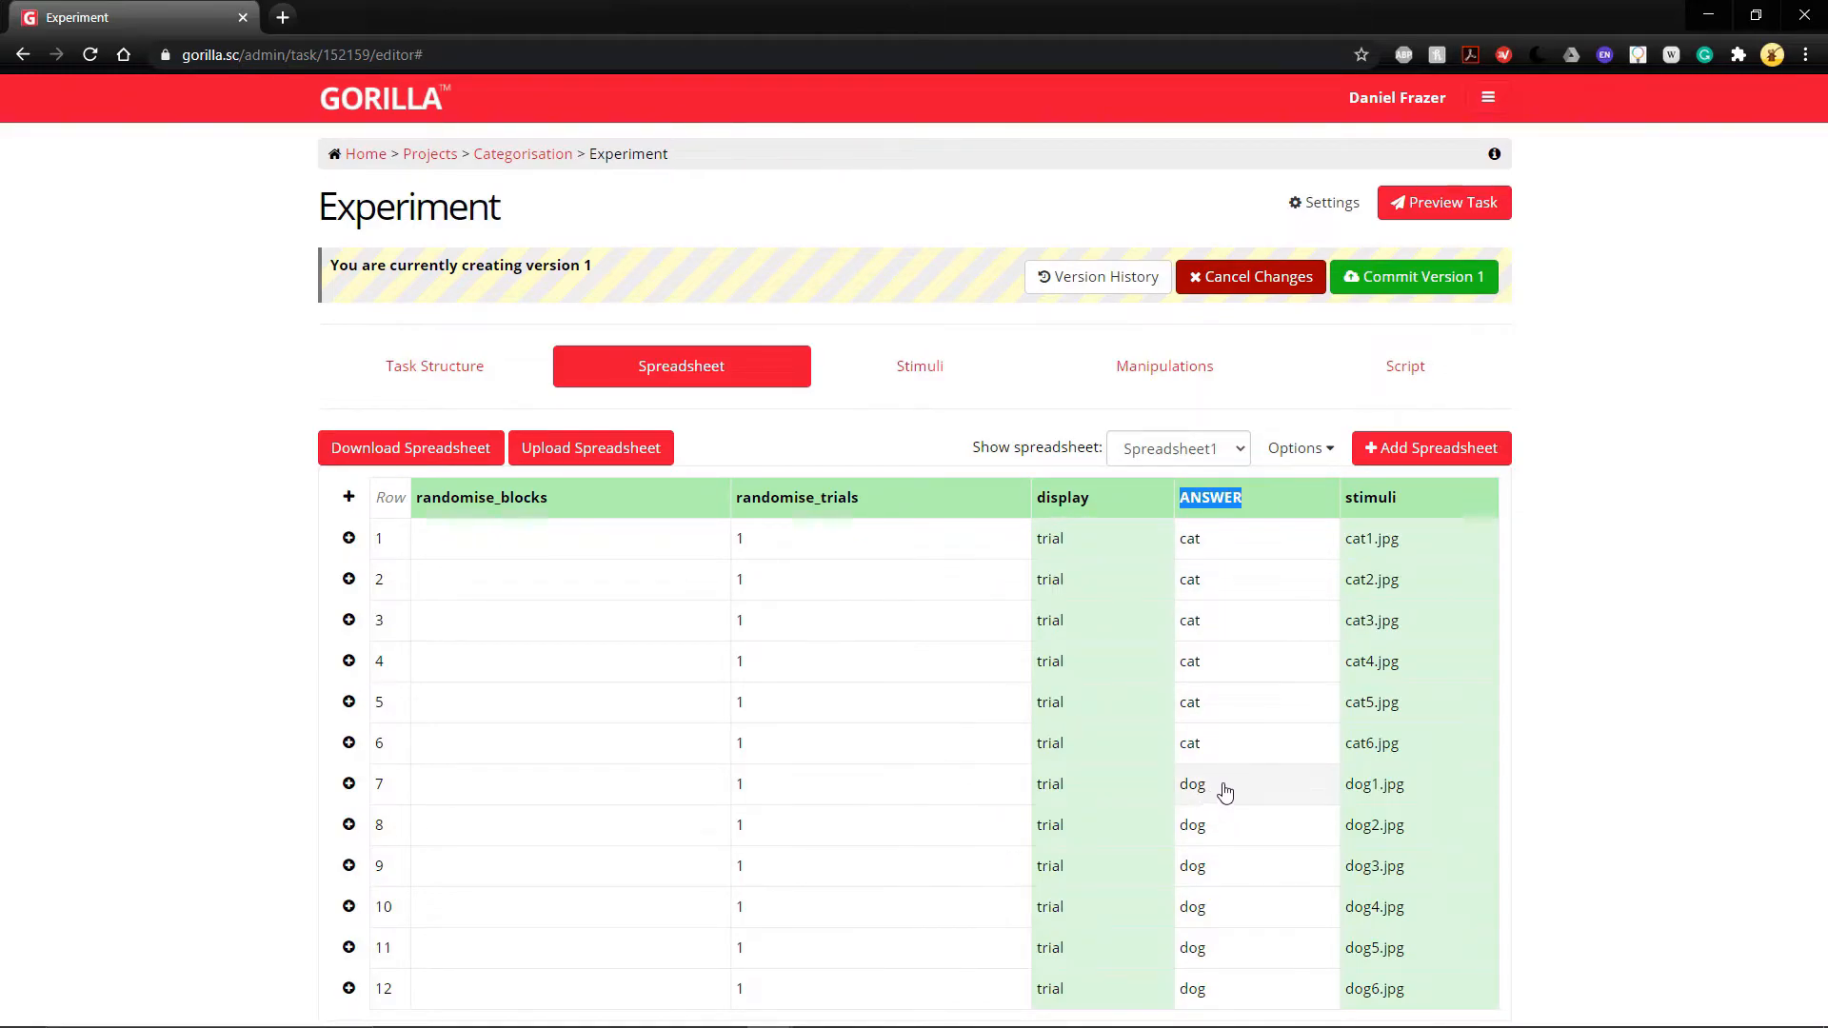
pyautogui.click(409, 368)
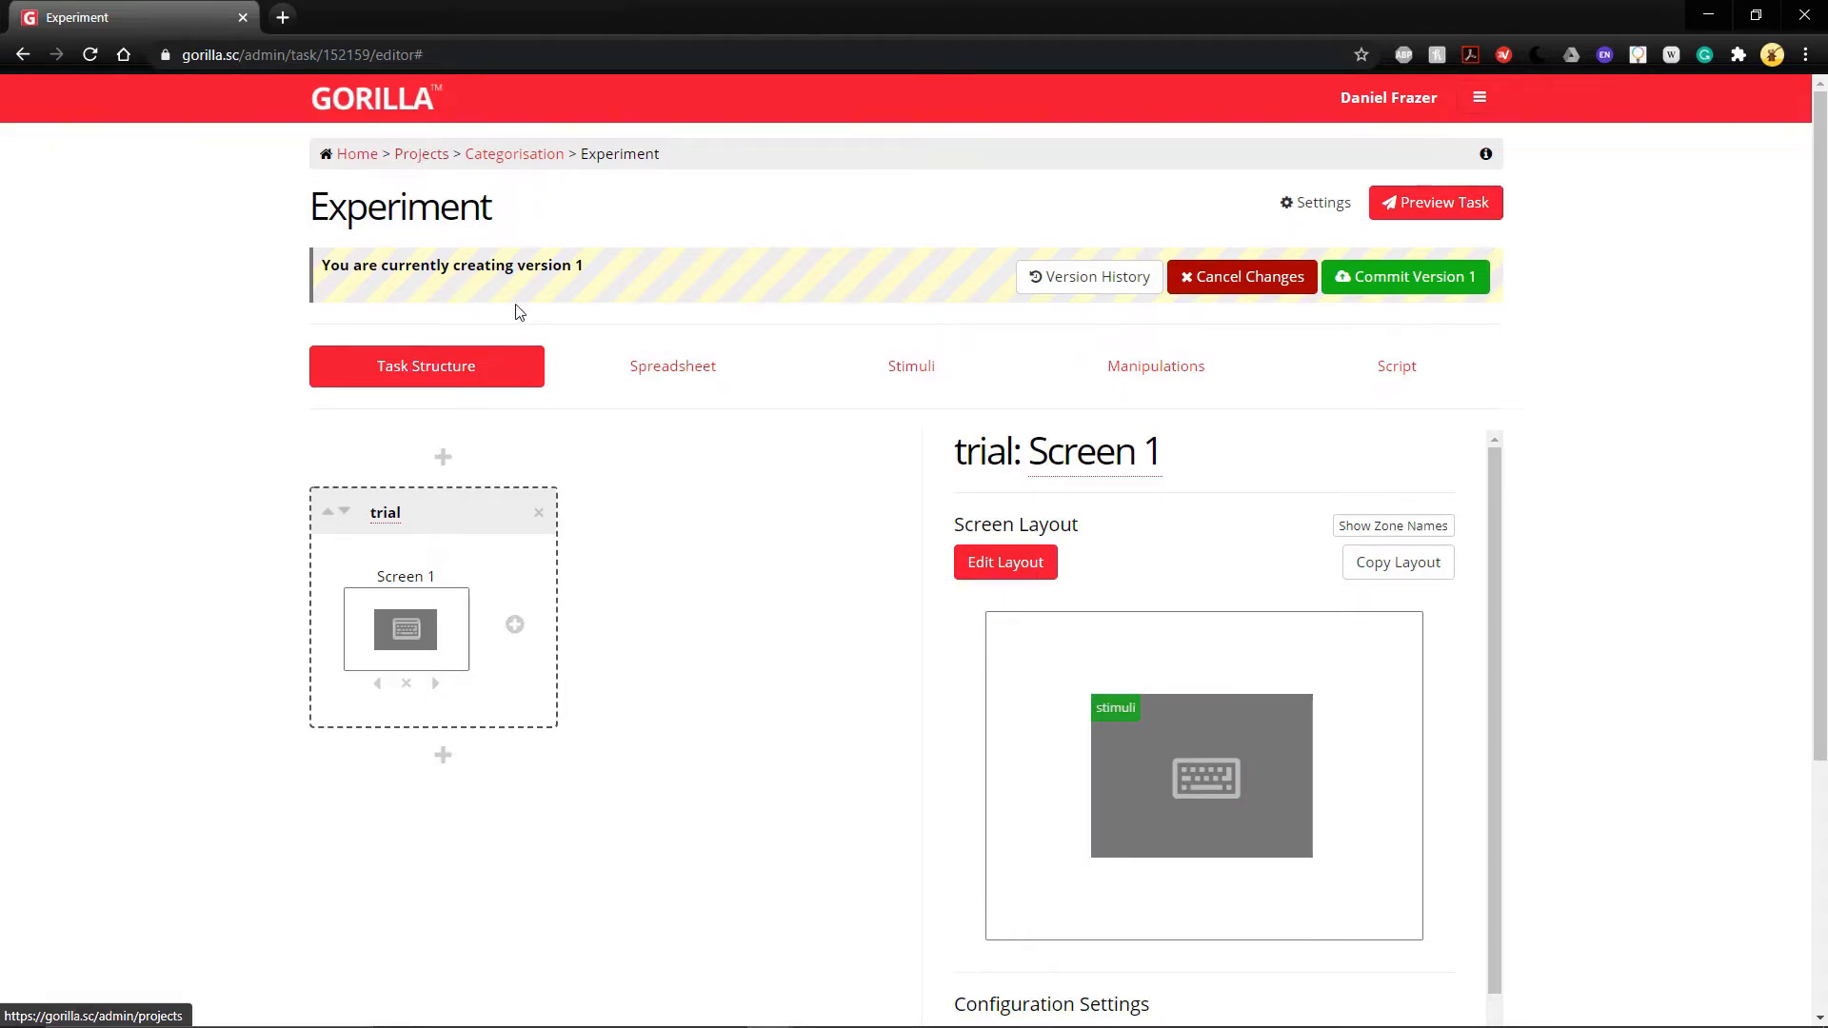
# Review the trial screen's Active Response sudden death option along with its image and keyboard settings.
pyautogui.scroll(-10, 1428, 800)
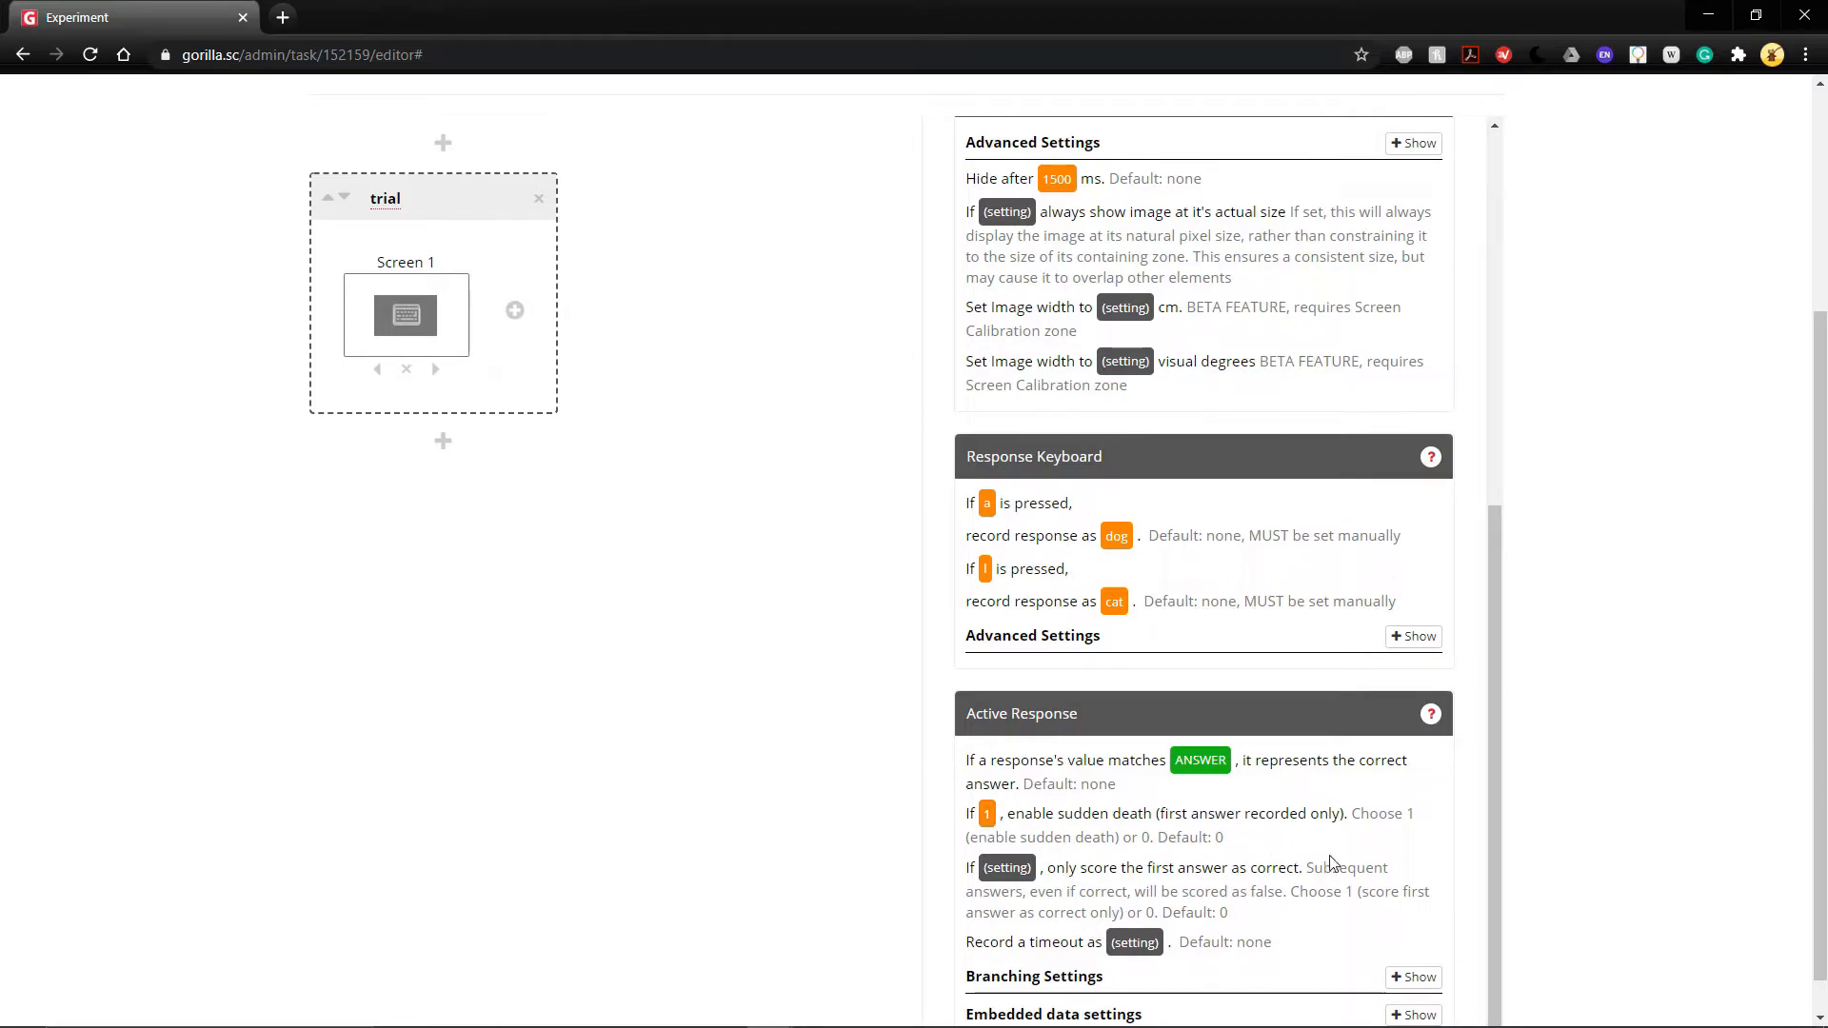
pyautogui.scroll(-1, 1333, 857)
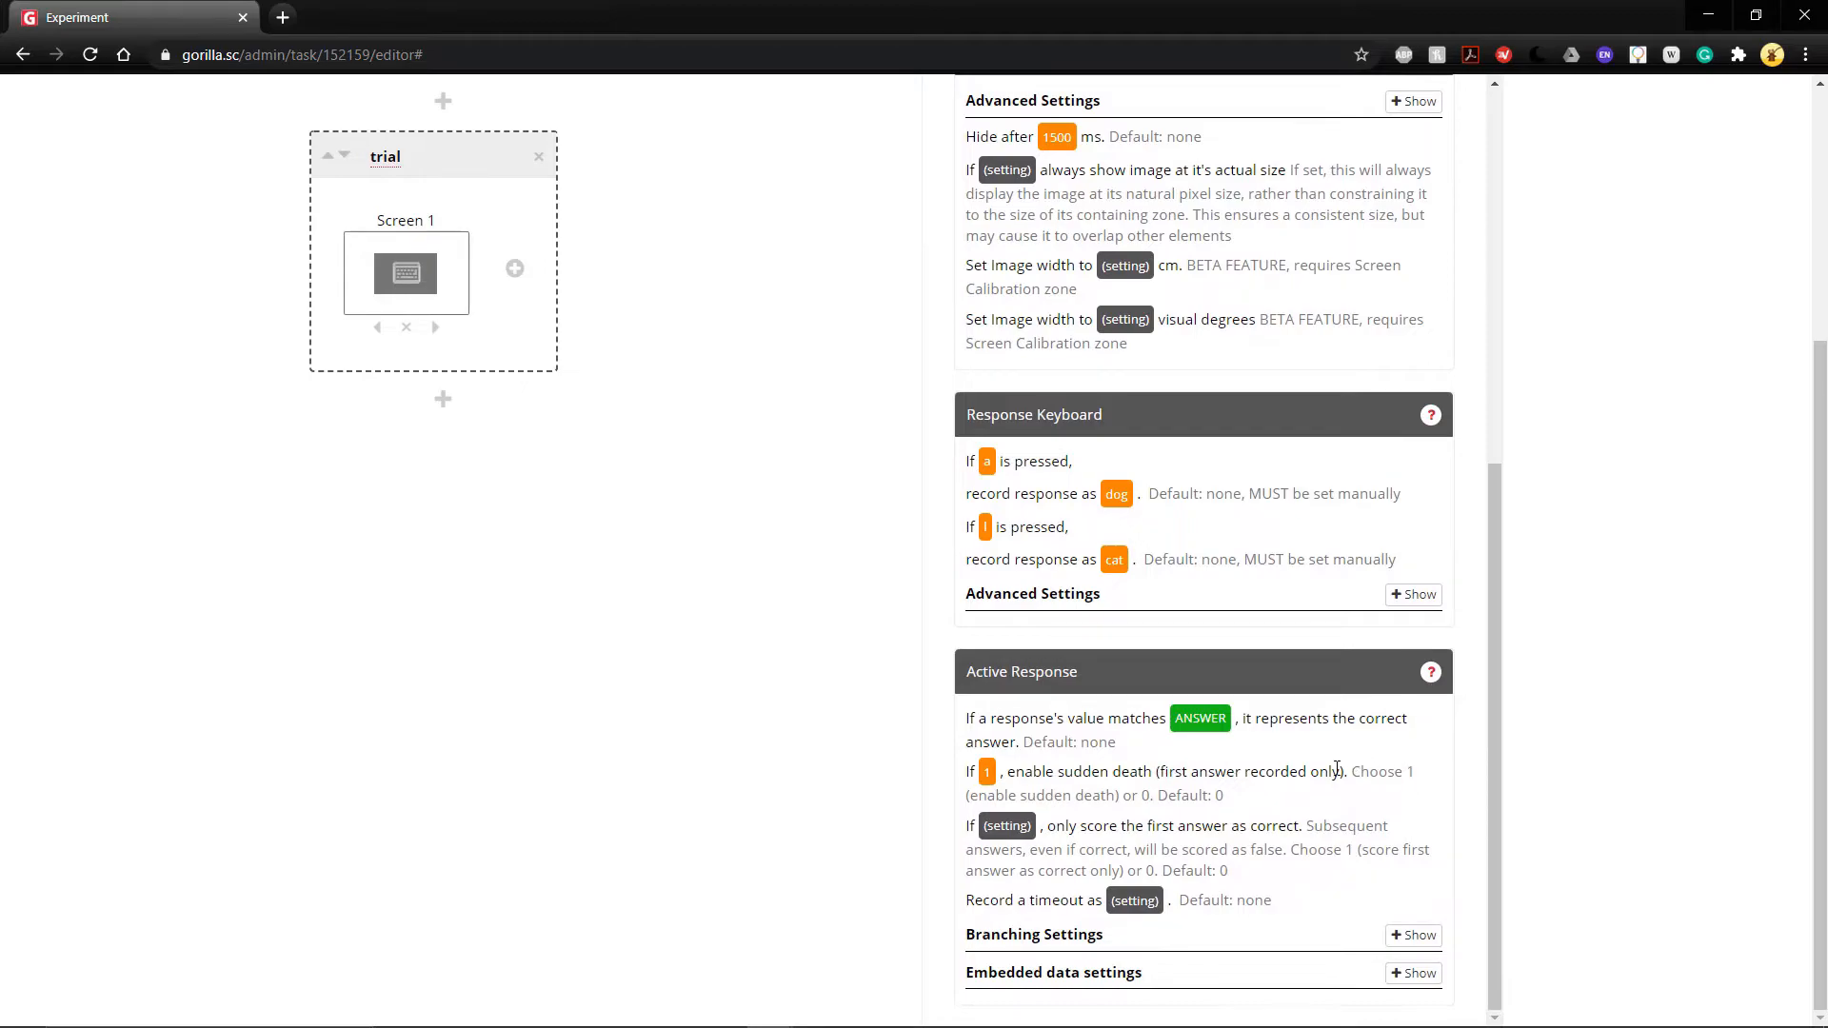
pyautogui.moveTo(1025, 773); pyautogui.dragTo(1146, 767)
pyautogui.click(1303, 756)
pyautogui.scroll(5, 1327, 795)
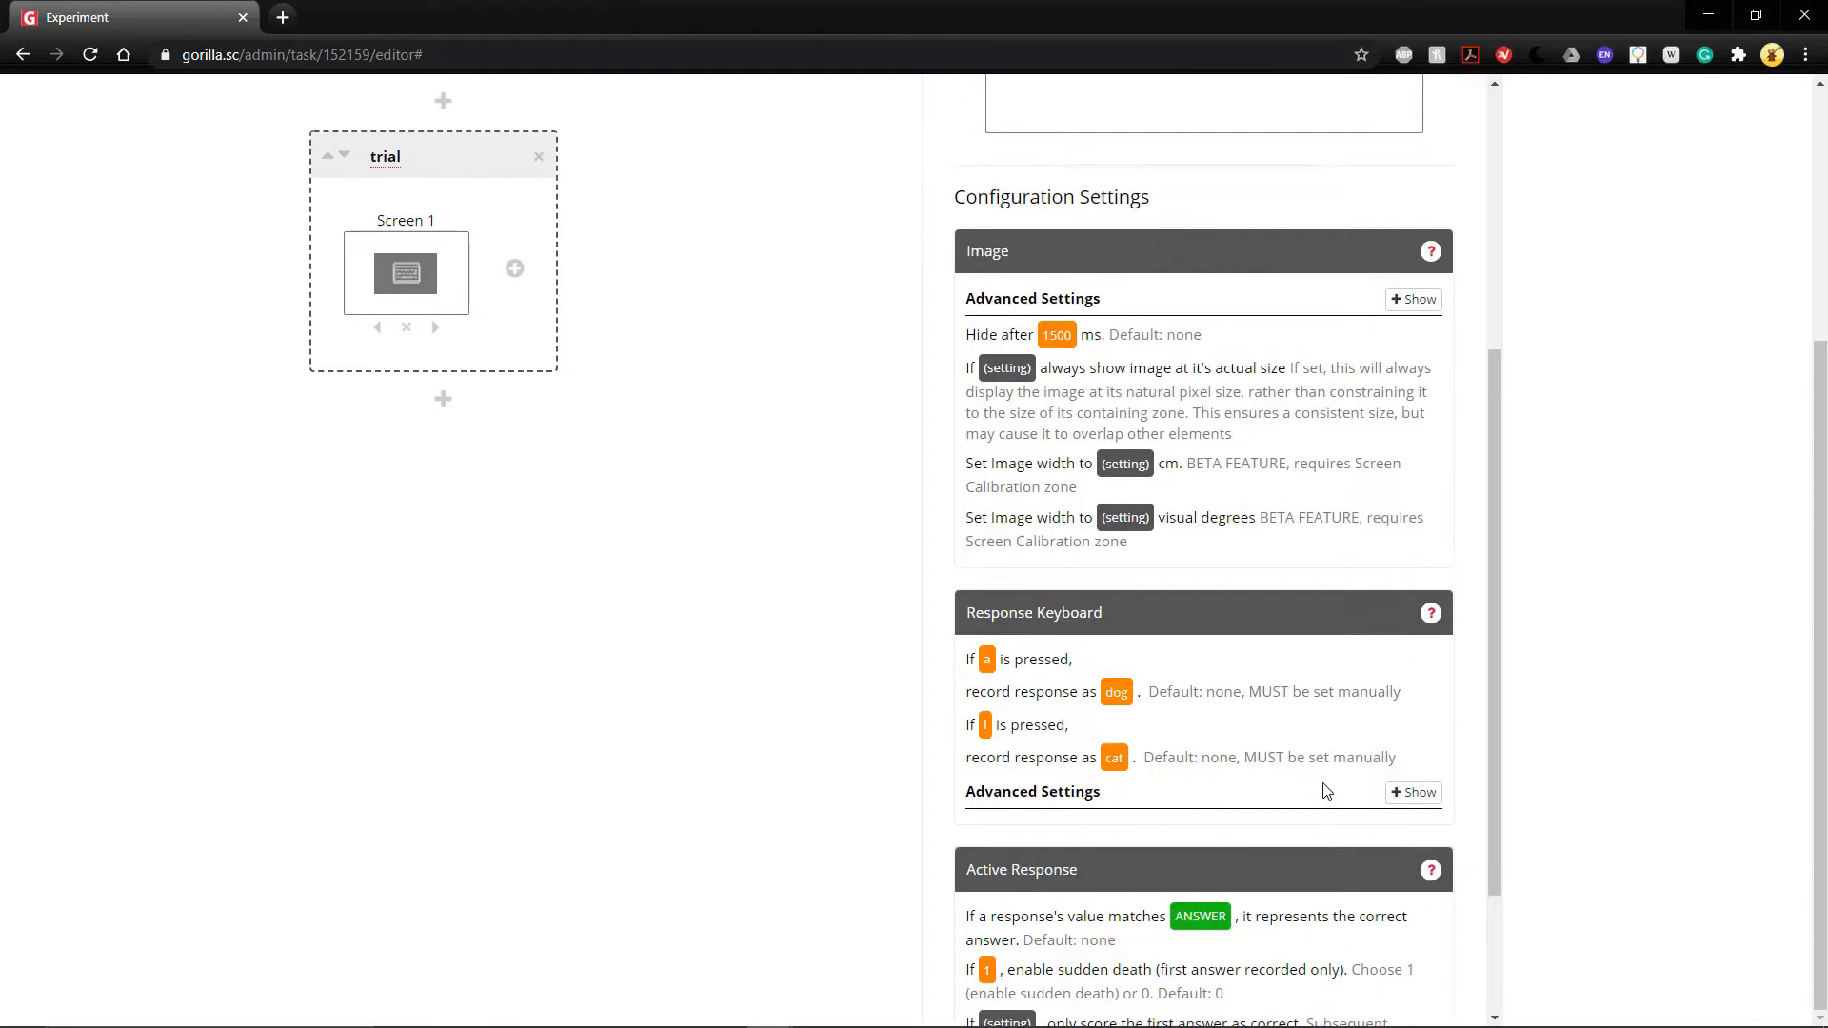
pyautogui.scroll(-5, 1323, 798)
pyautogui.scroll(10, 1322, 807)
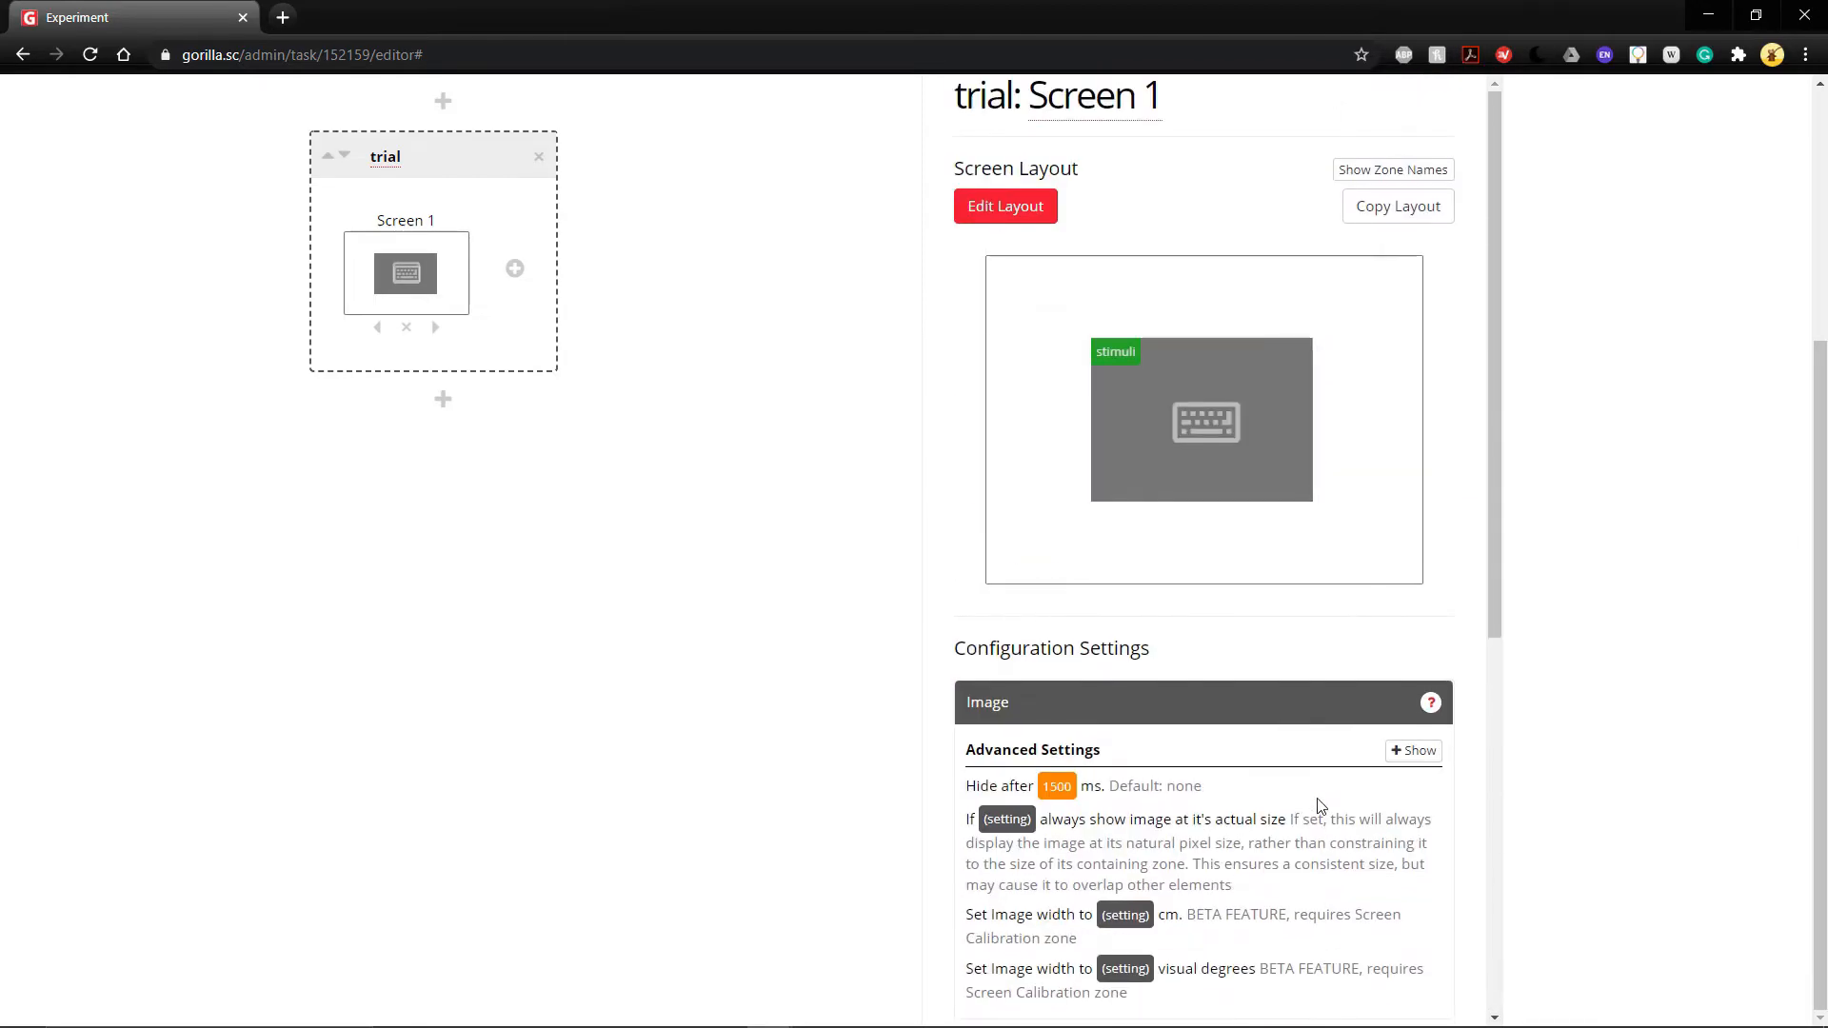
pyautogui.scroll(-5, 1318, 805)
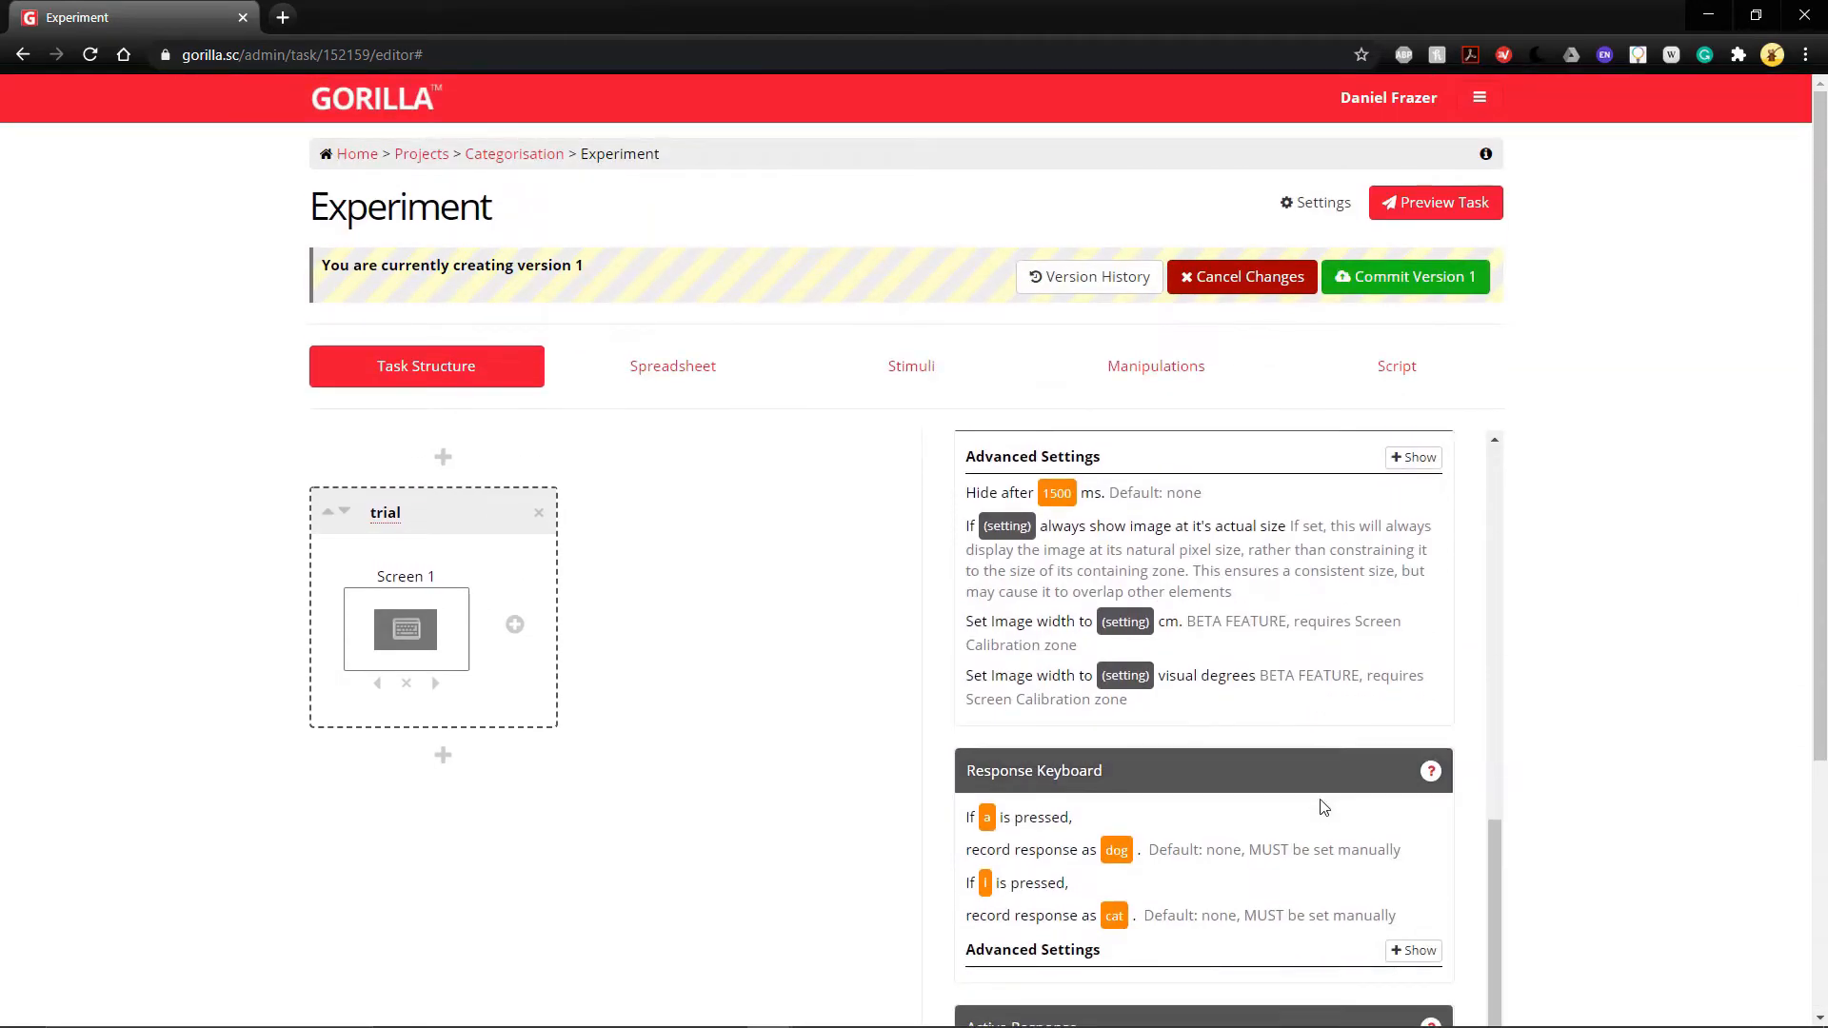
pyautogui.scroll(10, 1322, 809)
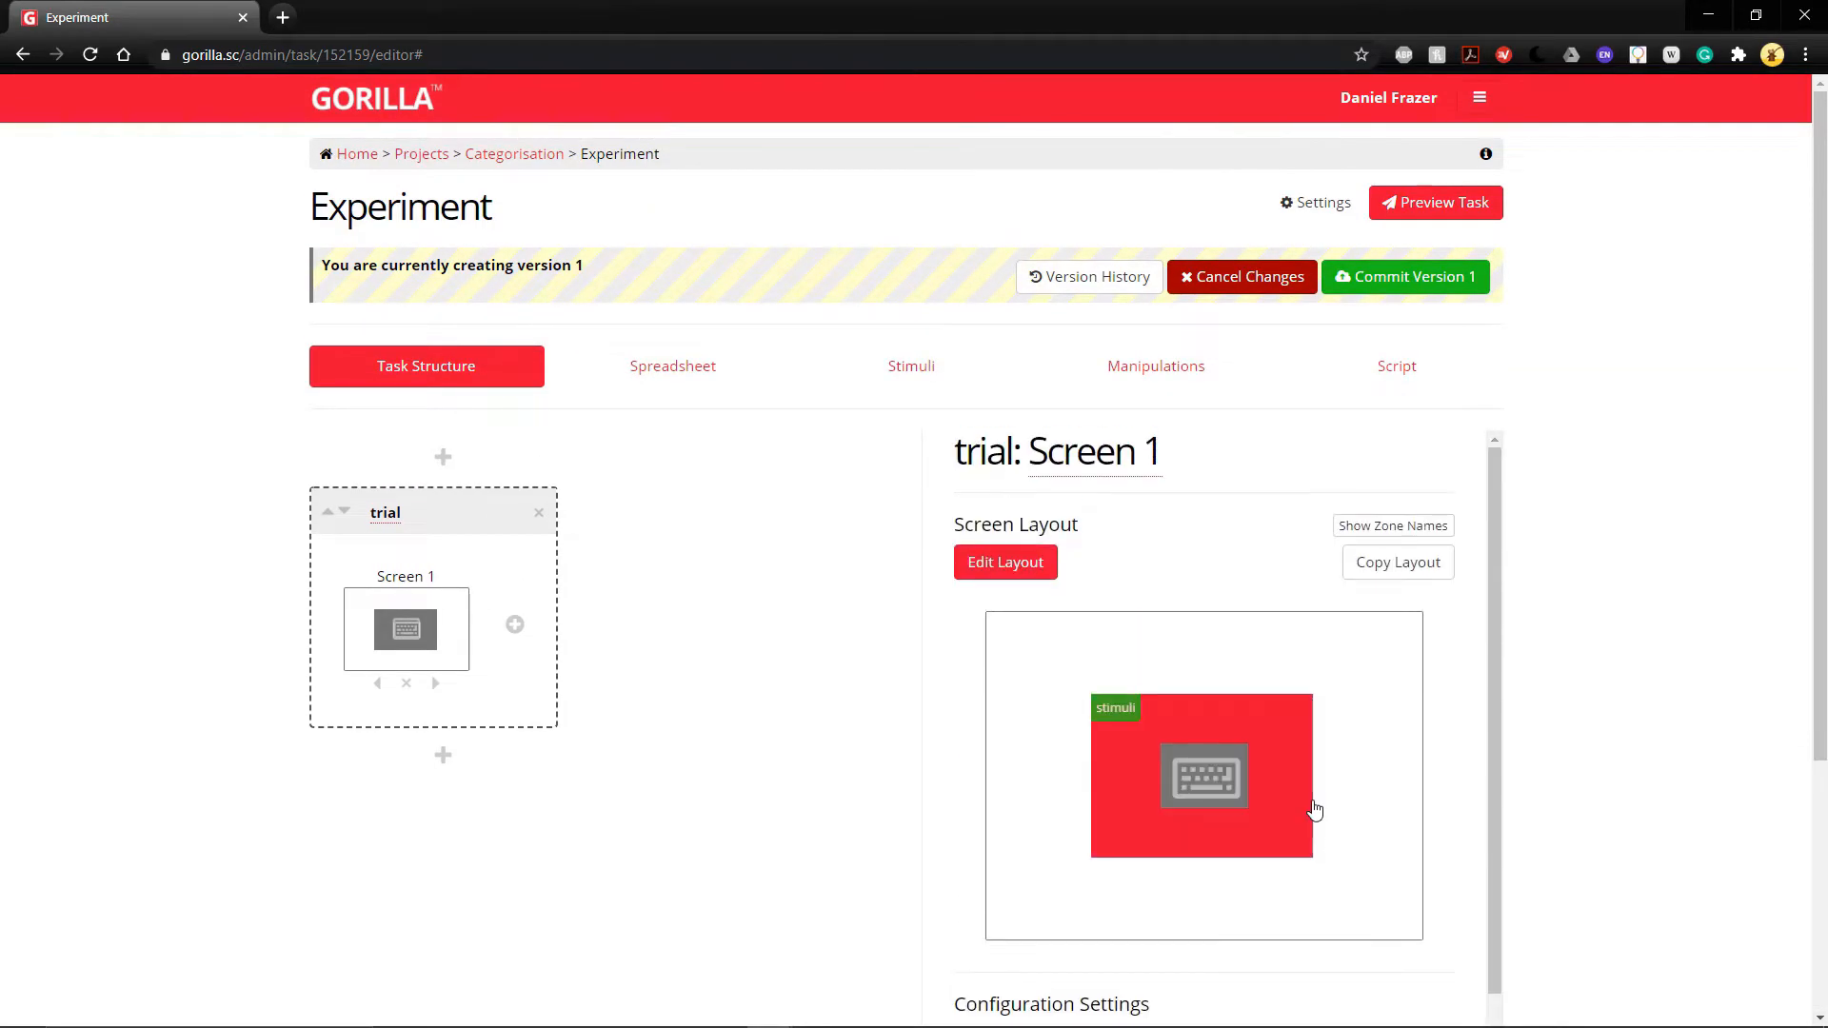
# Compare the spreadsheet's ANSWER values with the responses recorded by the trial screen's Response Keyboard.
pyautogui.click(703, 371)
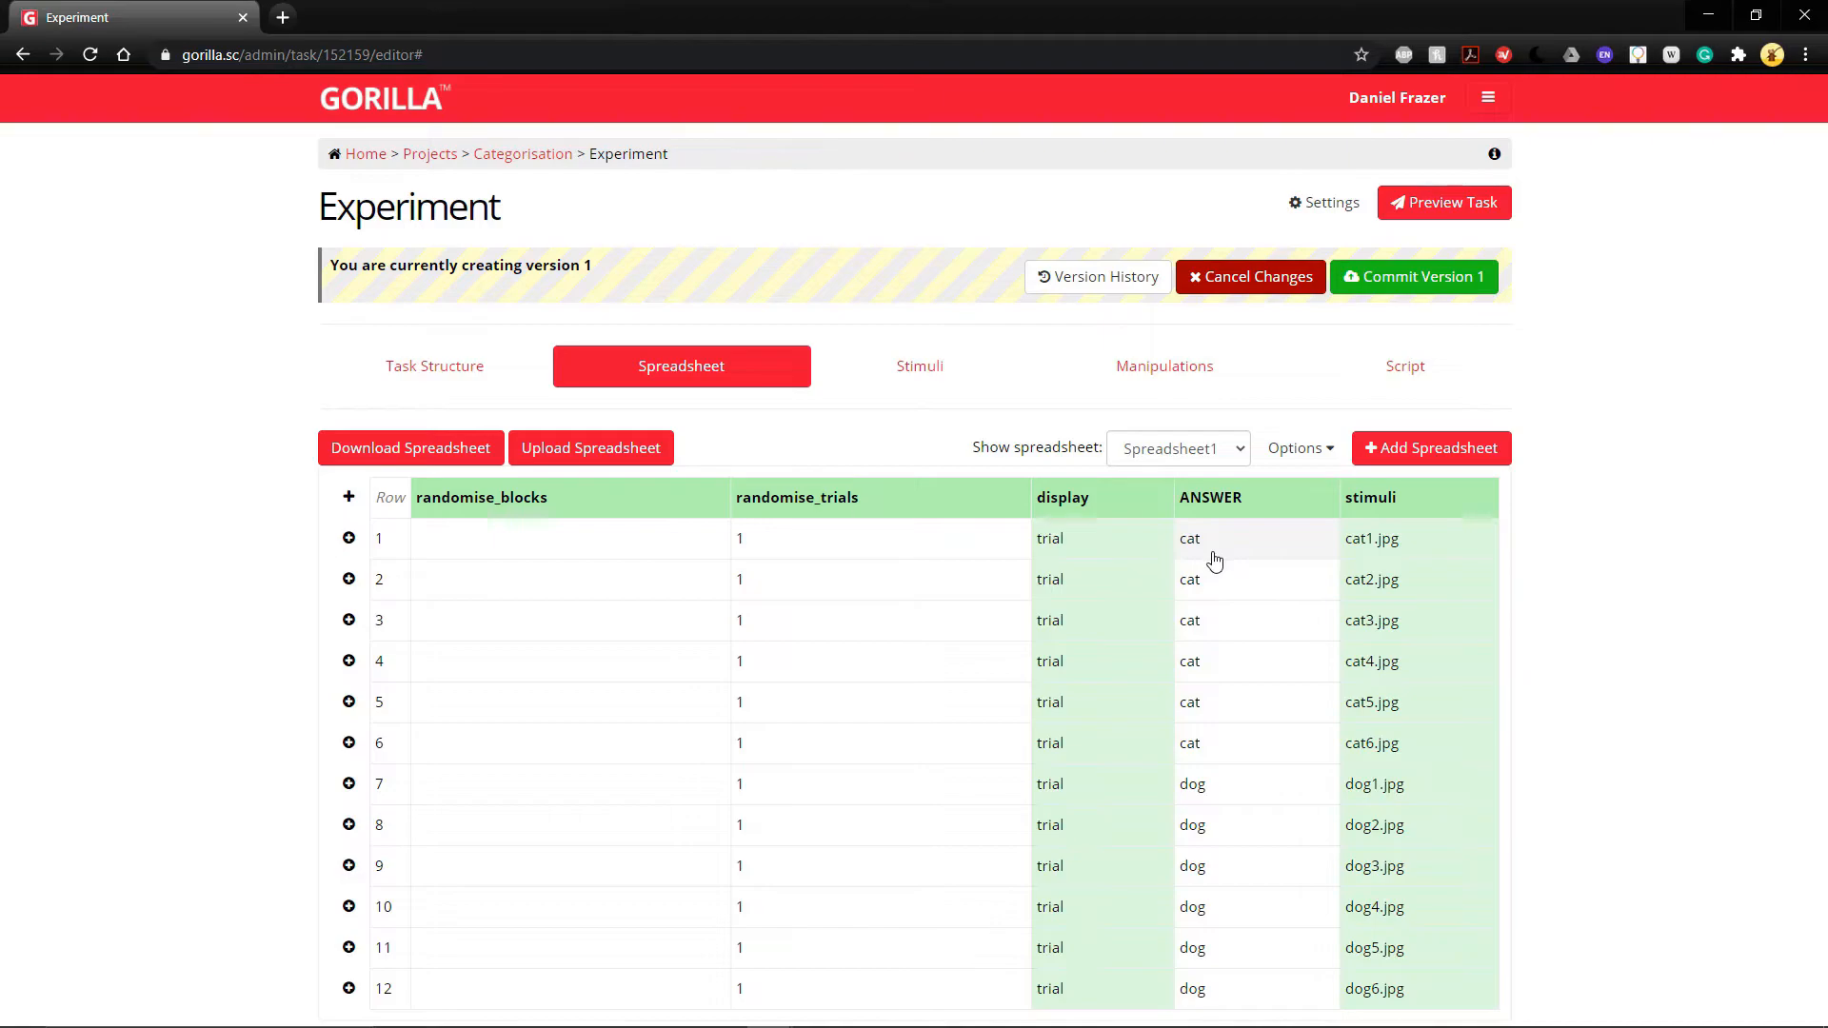
pyautogui.click(419, 363)
pyautogui.scroll(-6, 1411, 728)
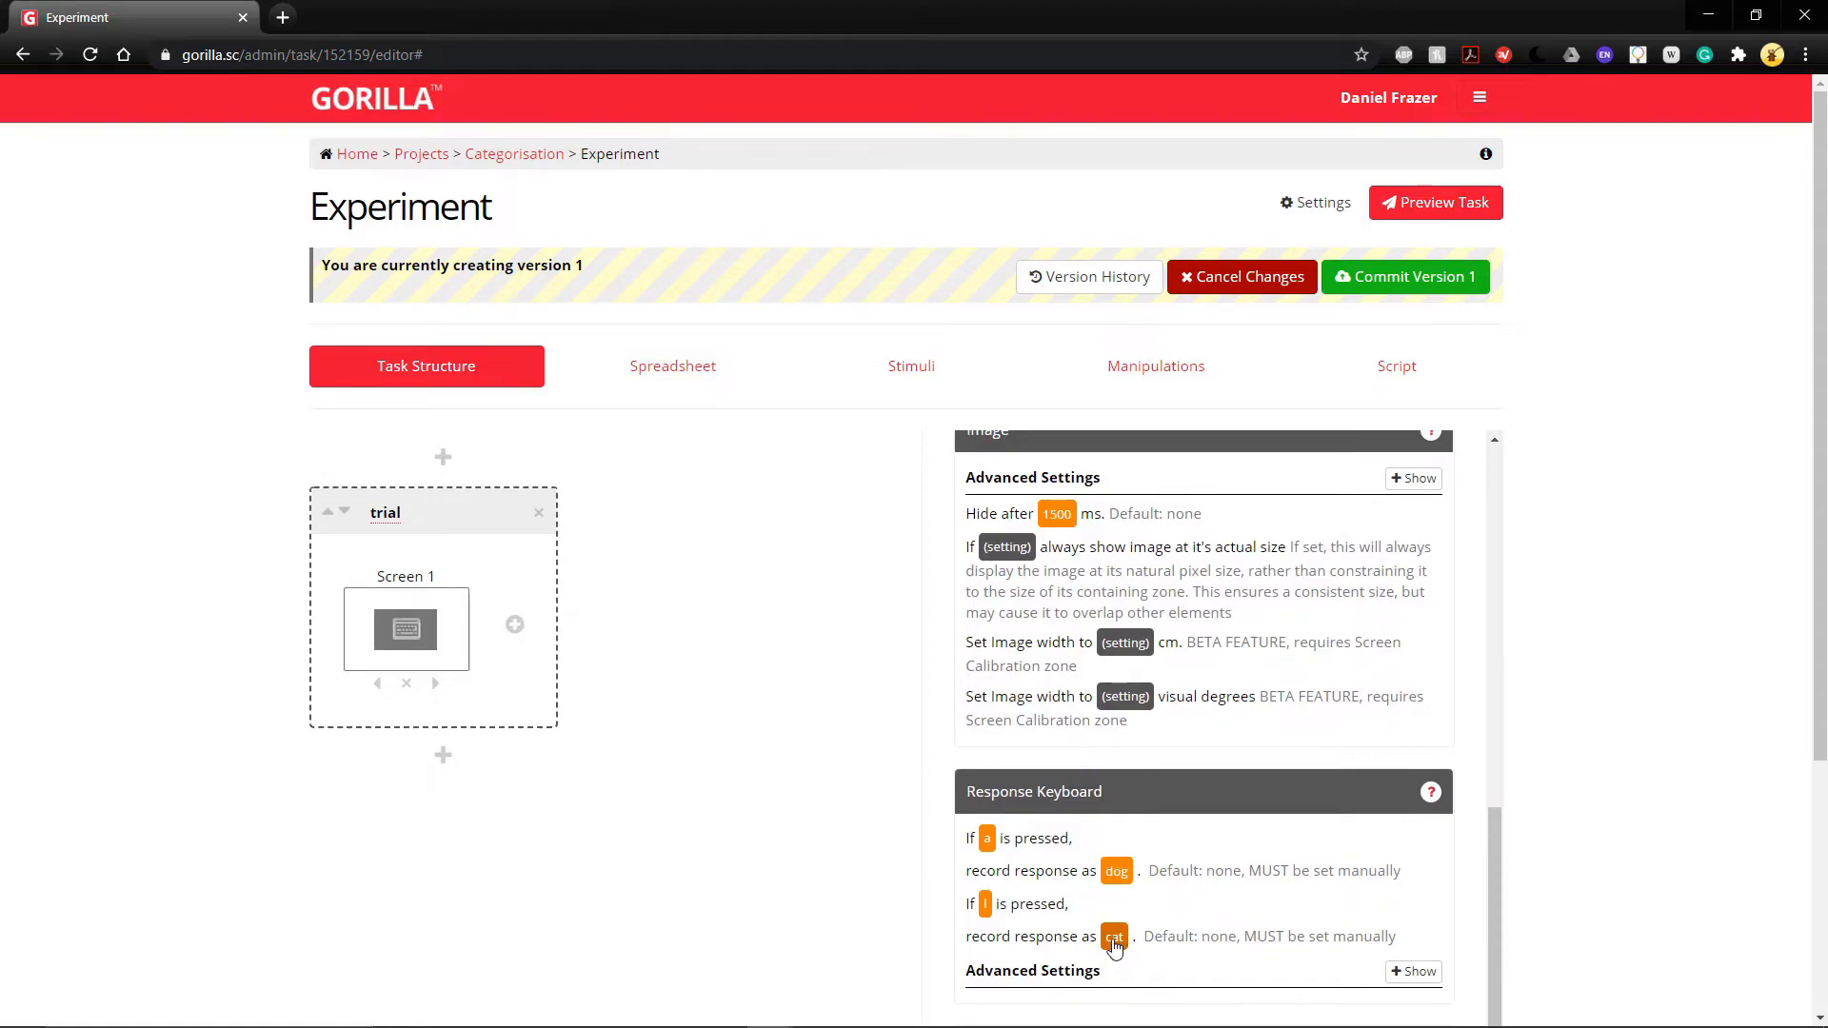
pyautogui.scroll(6, 1114, 942)
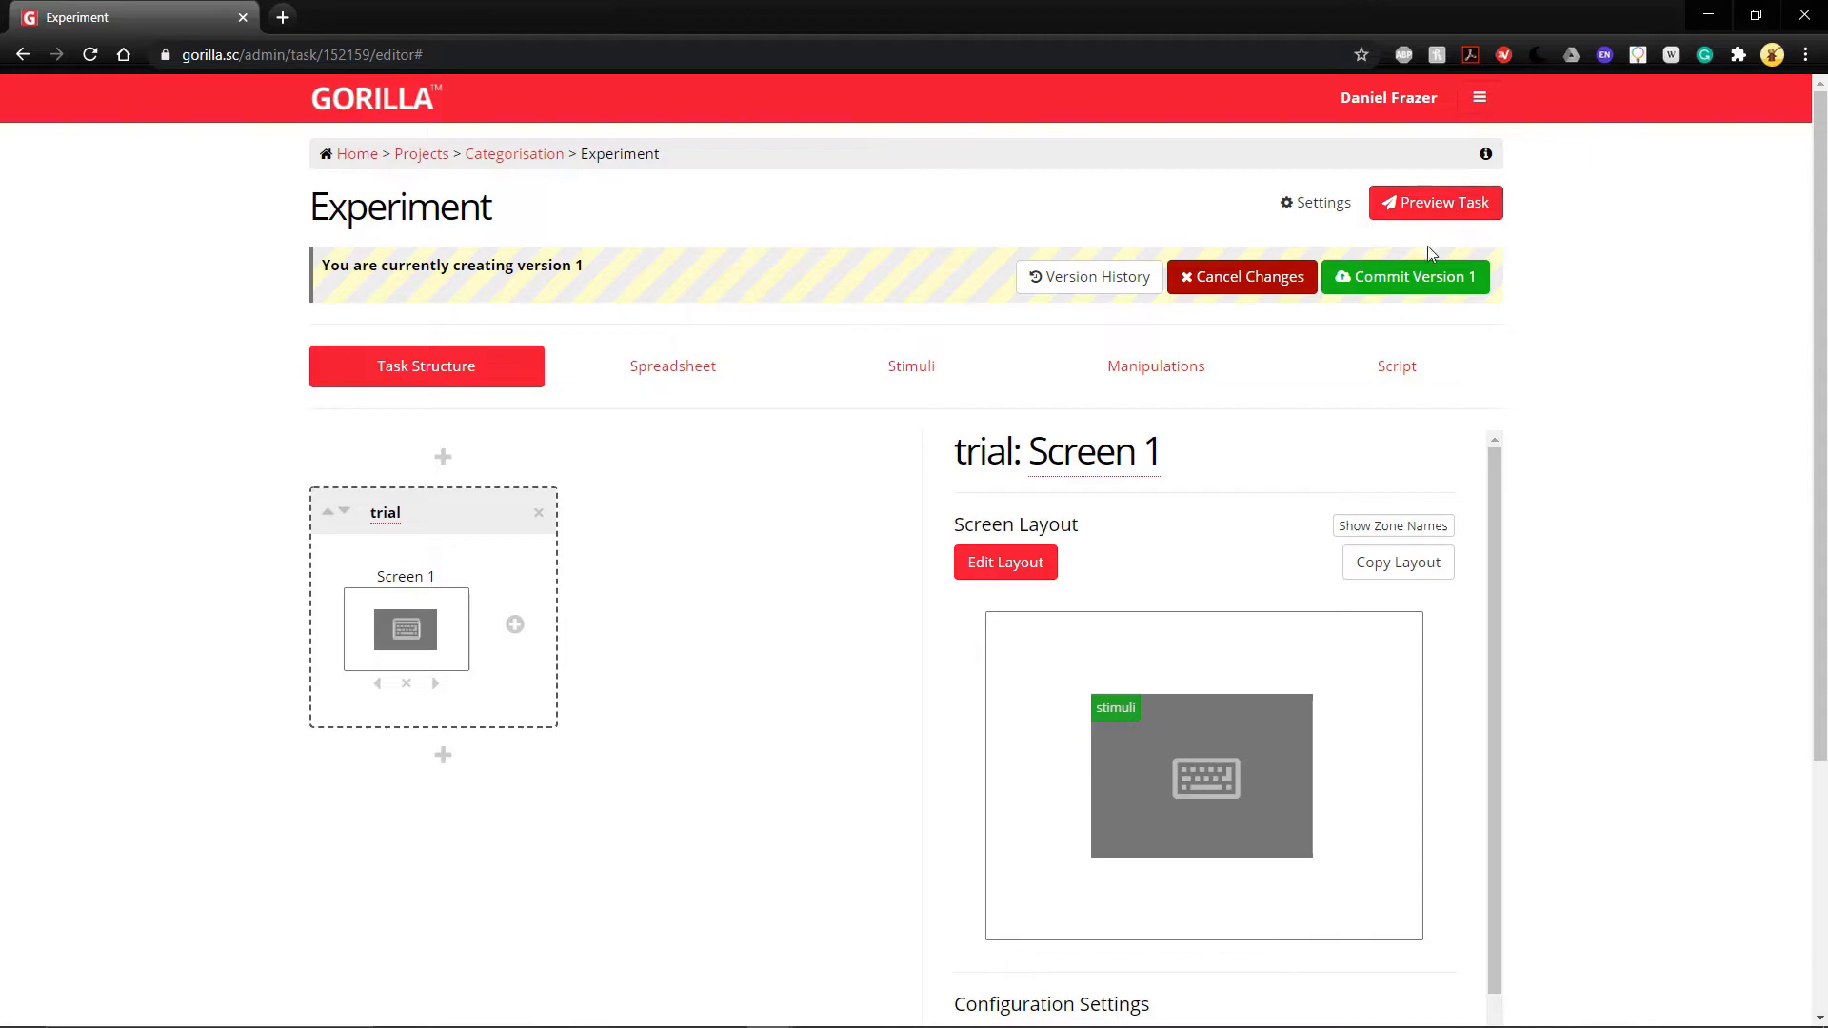
# Commit version 1 of the task with the description "cat or dog experiment".
pyautogui.click(1409, 281)
pyautogui.click(977, 388)
pyautogui.write('cat or dog')
pyautogui.hotkey('ctrl', 'BackSpace')
pyautogui.hotkey('ctrl', 'BackSpace')
pyautogui.hotkey('ctrl', 'BackSpace')
pyautogui.write('cat or do')
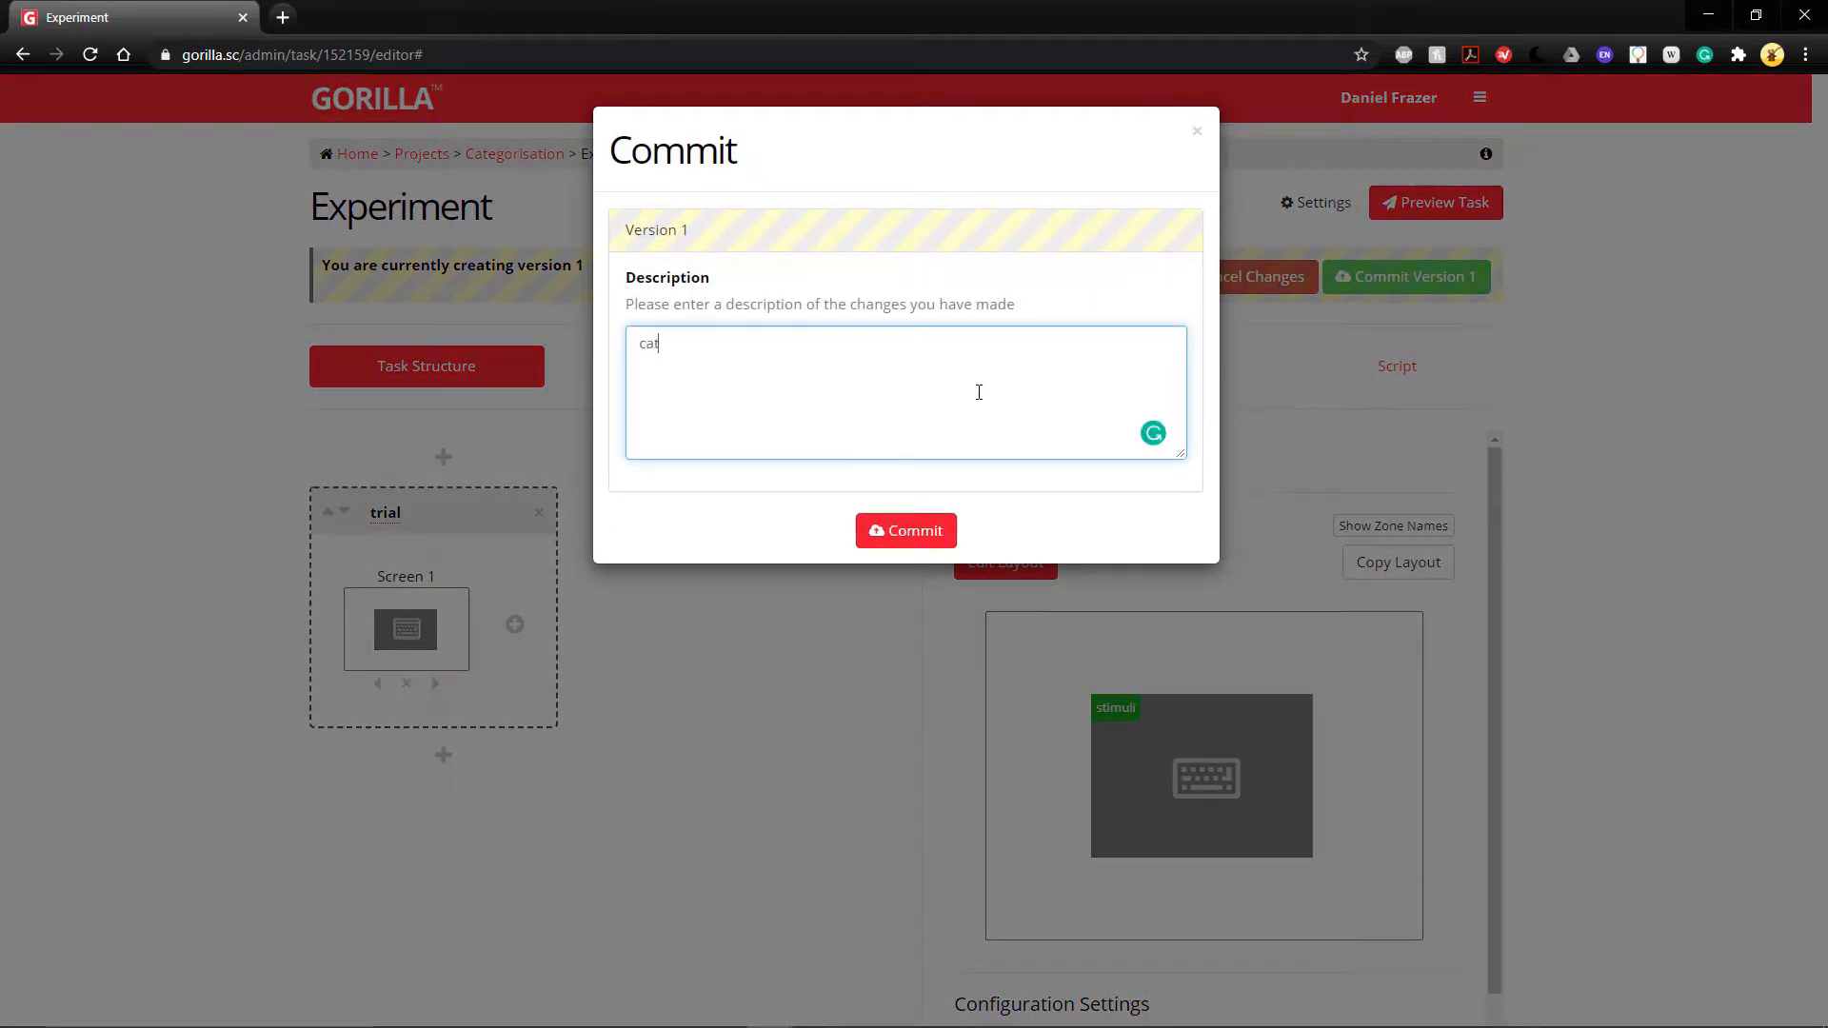
pyautogui.write('g experiment')
pyautogui.click(901, 524)
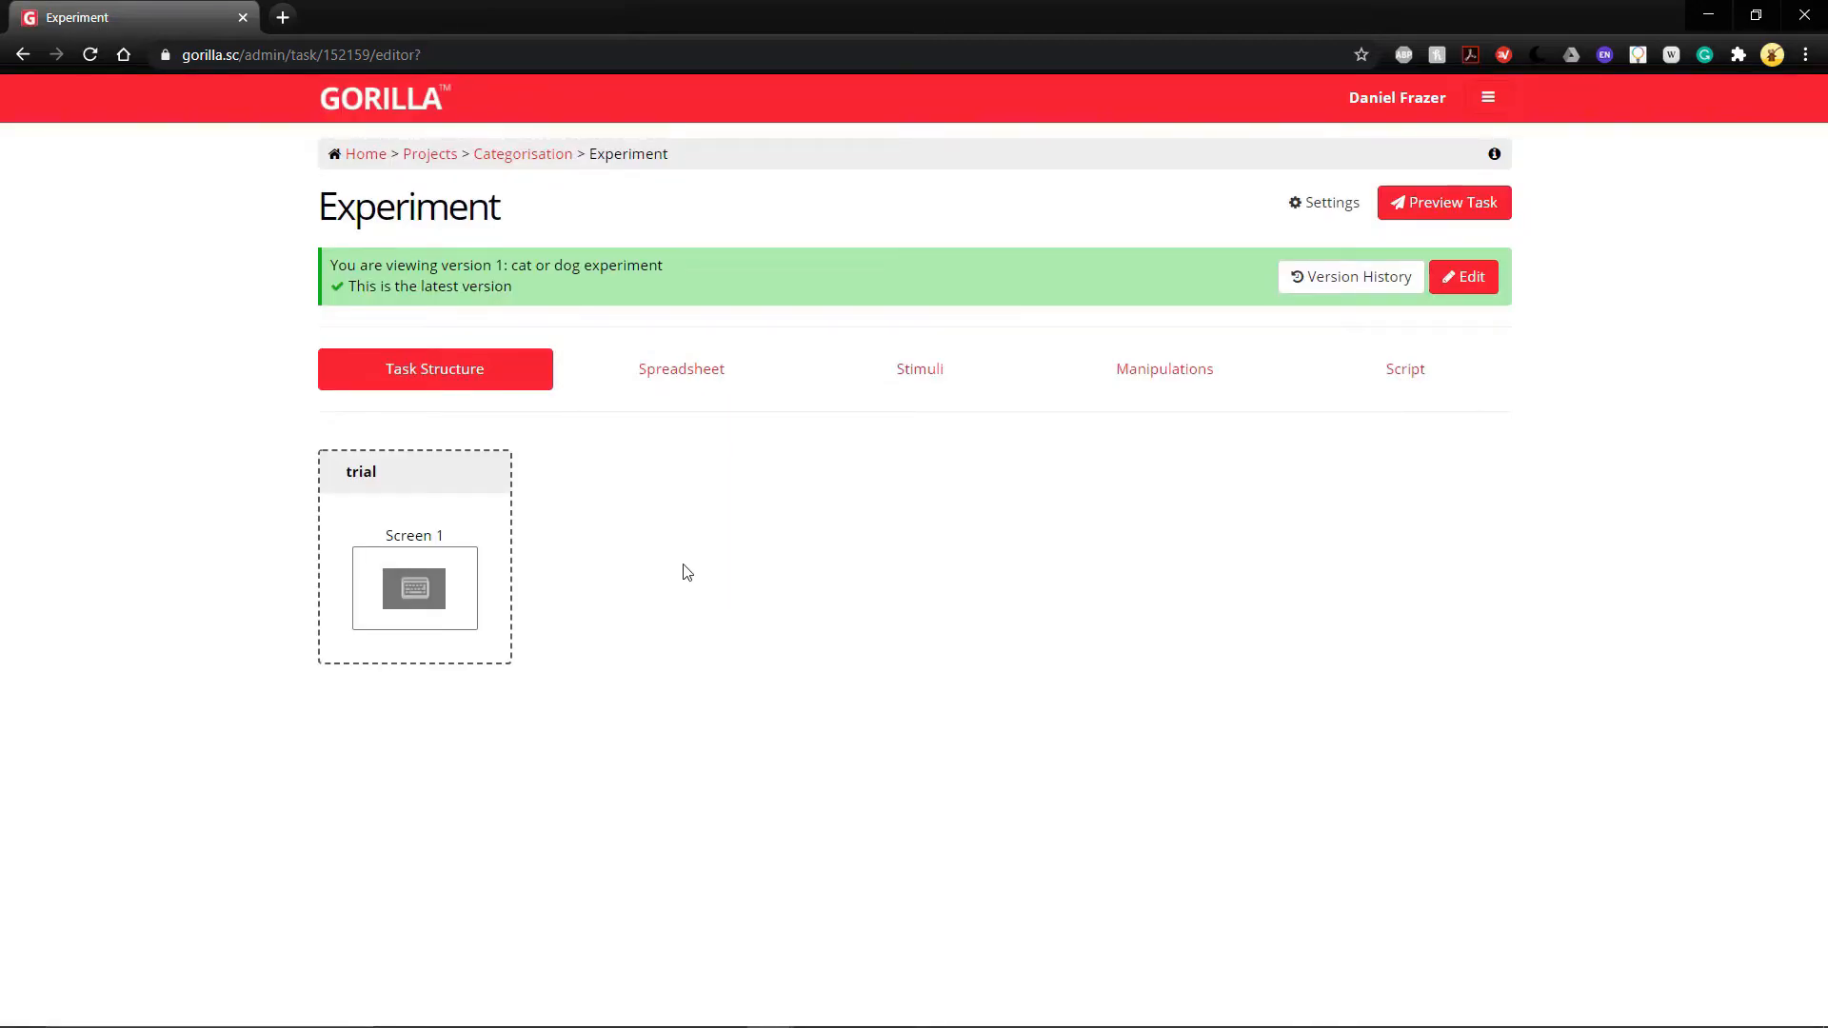
# Create a new experiment named "Cat or Dog Experiment" in the Categorisation project.
pyautogui.click(526, 159)
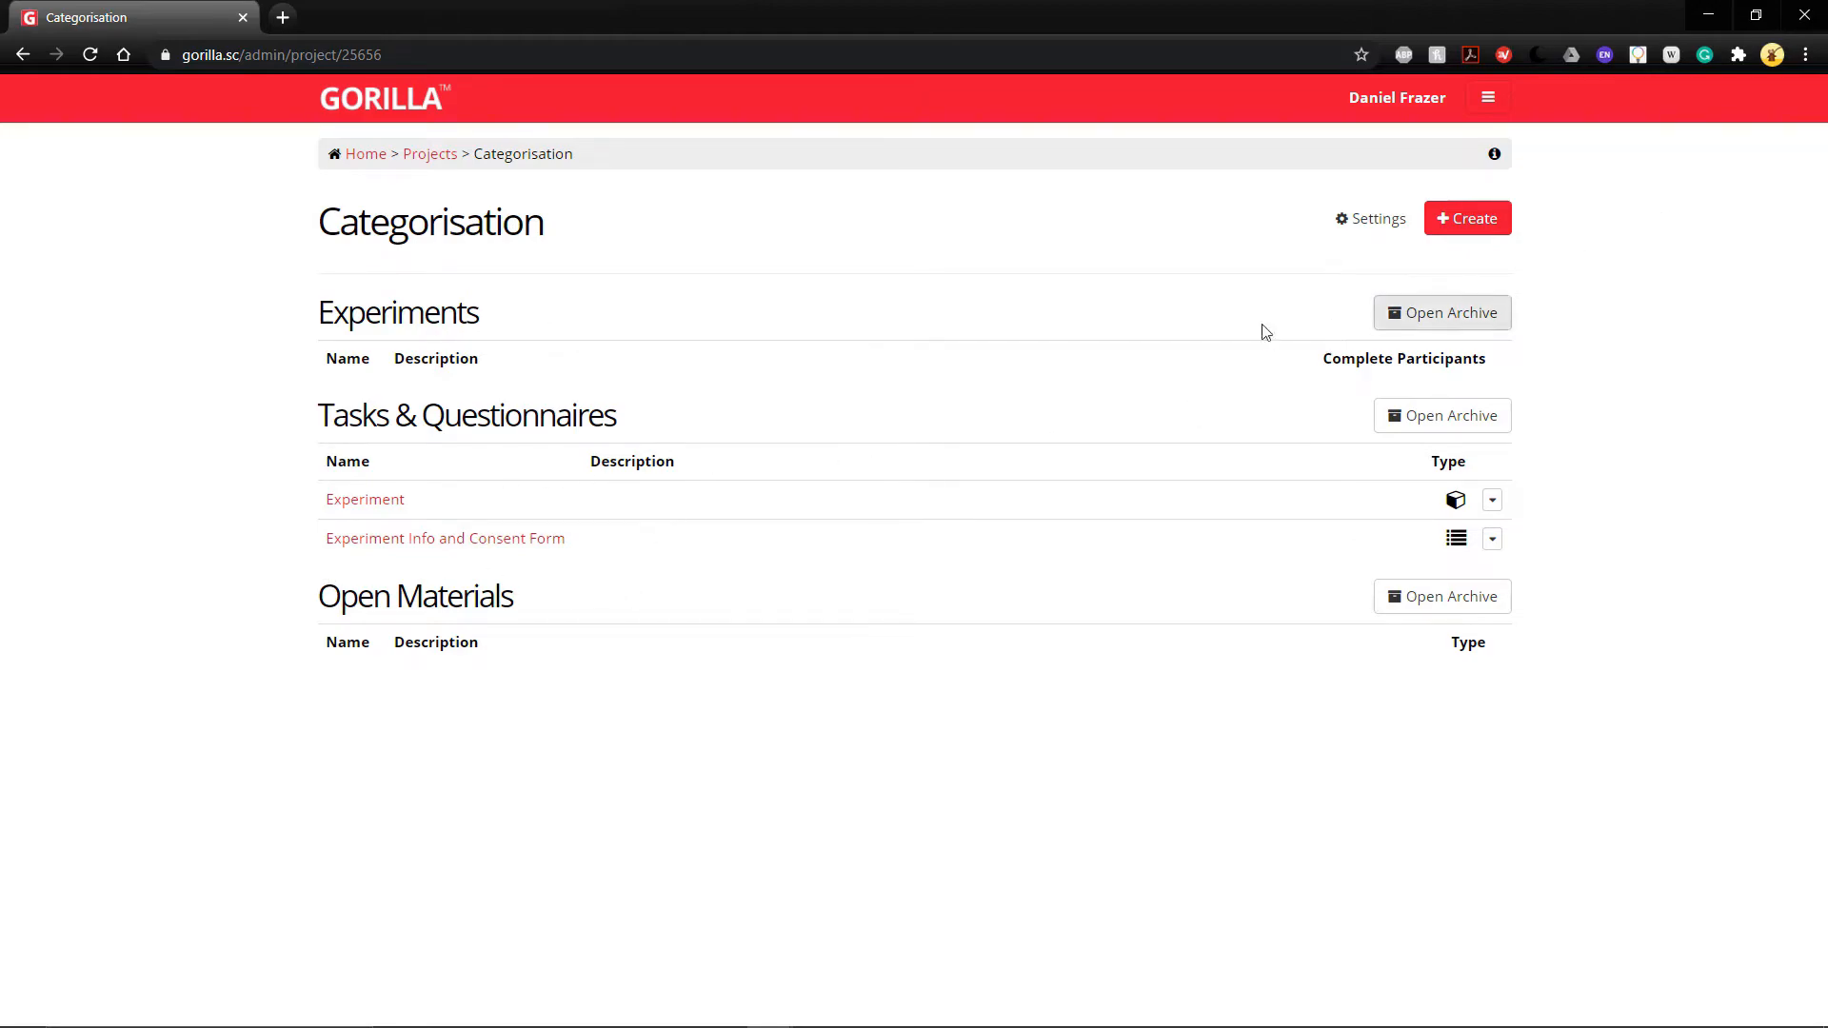
pyautogui.click(1472, 221)
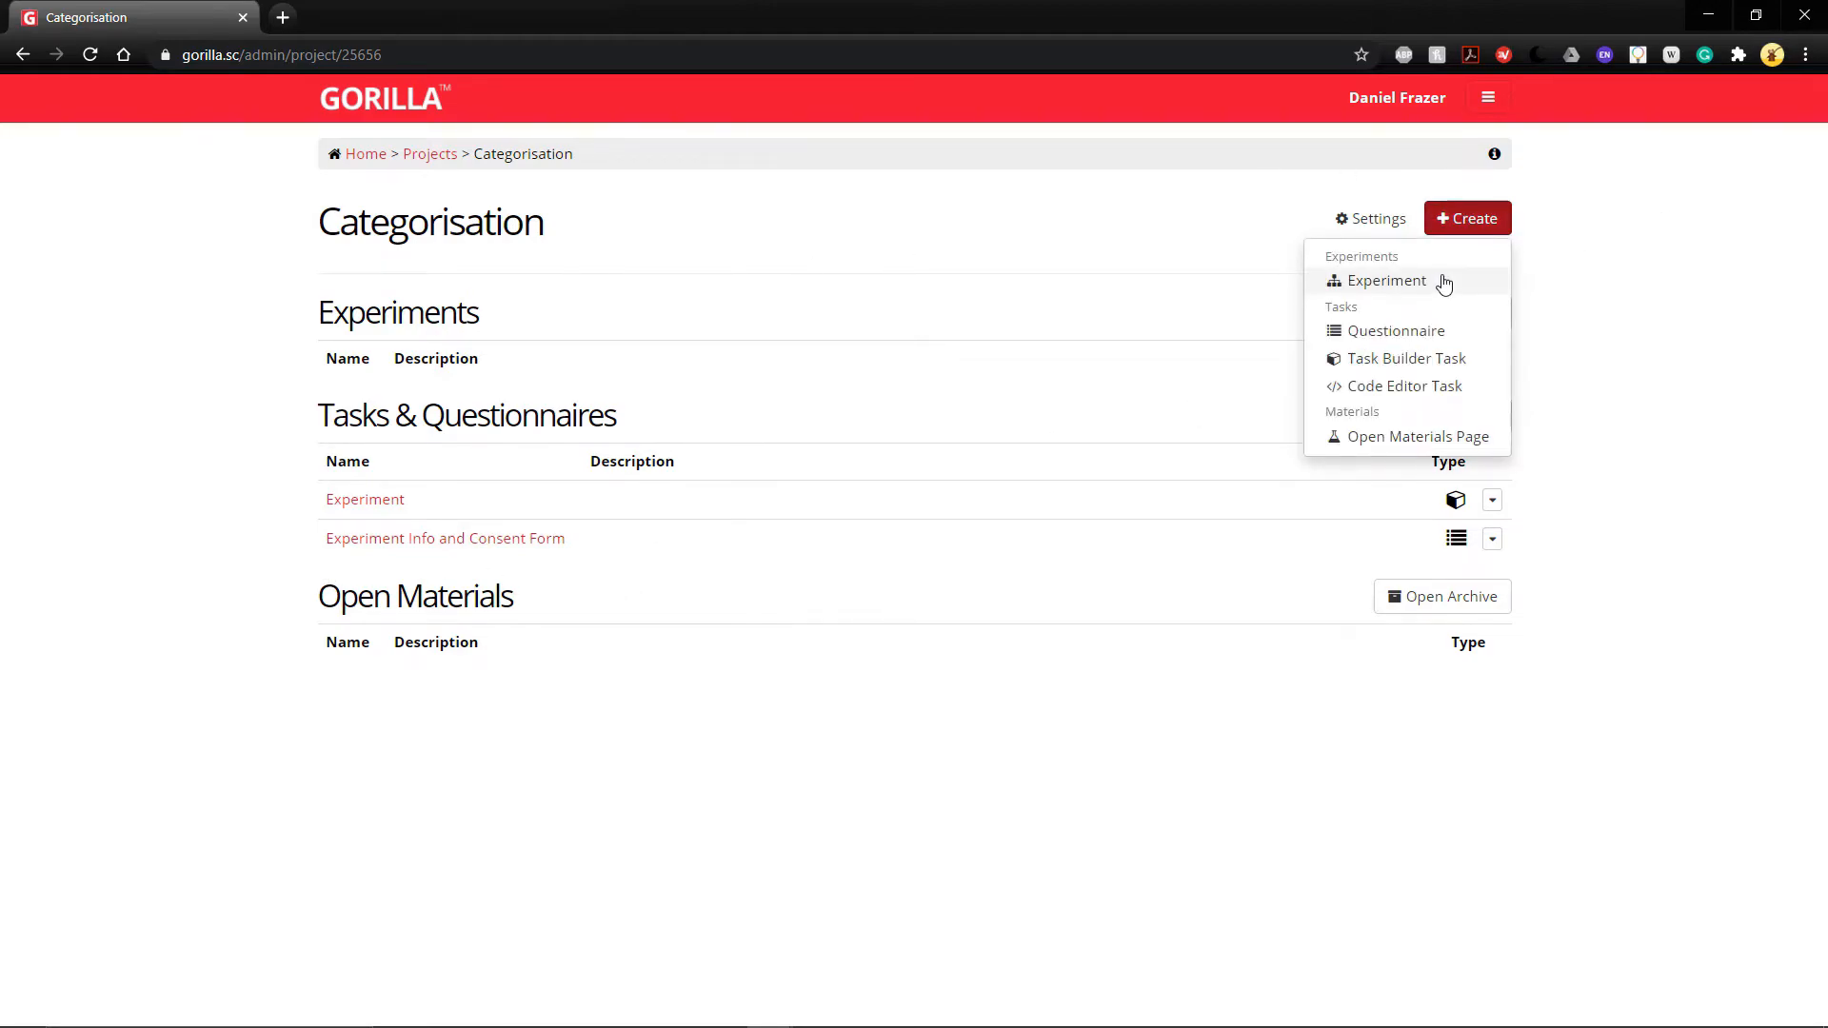
pyautogui.click(1443, 279)
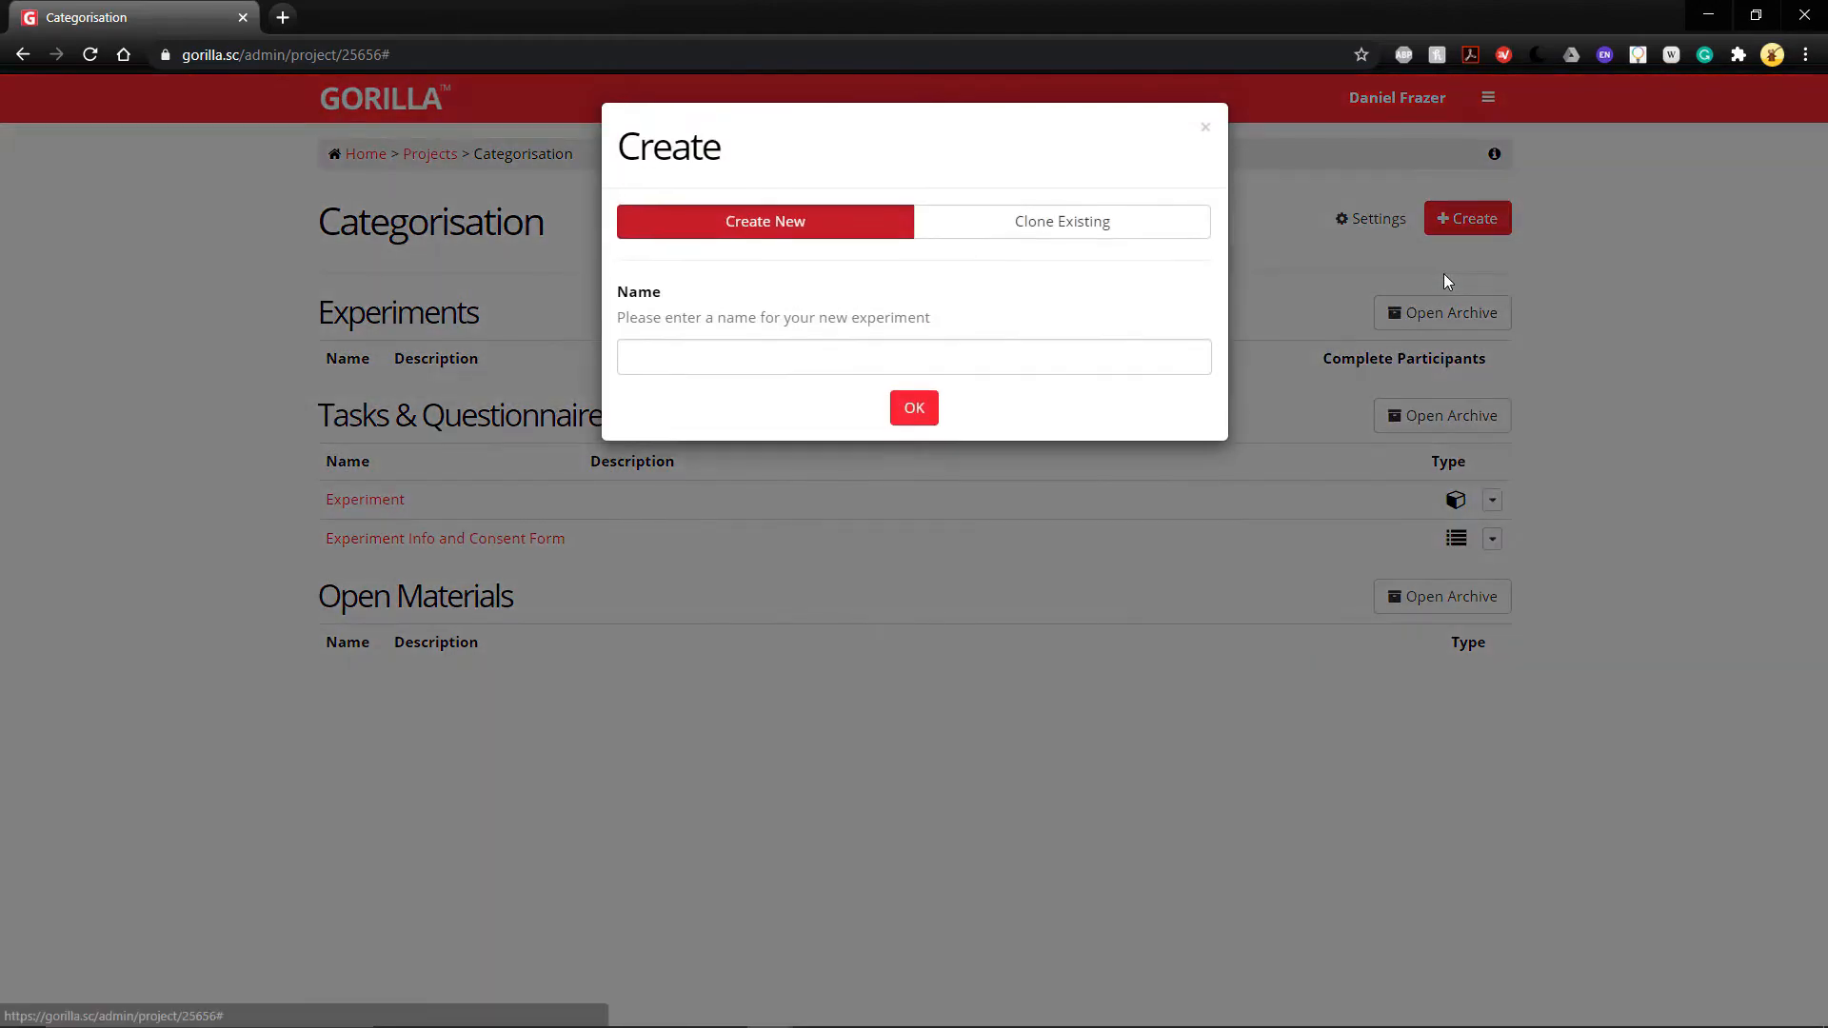
pyautogui.click(876, 361)
pyautogui.write('Cat or Dog Ezp')
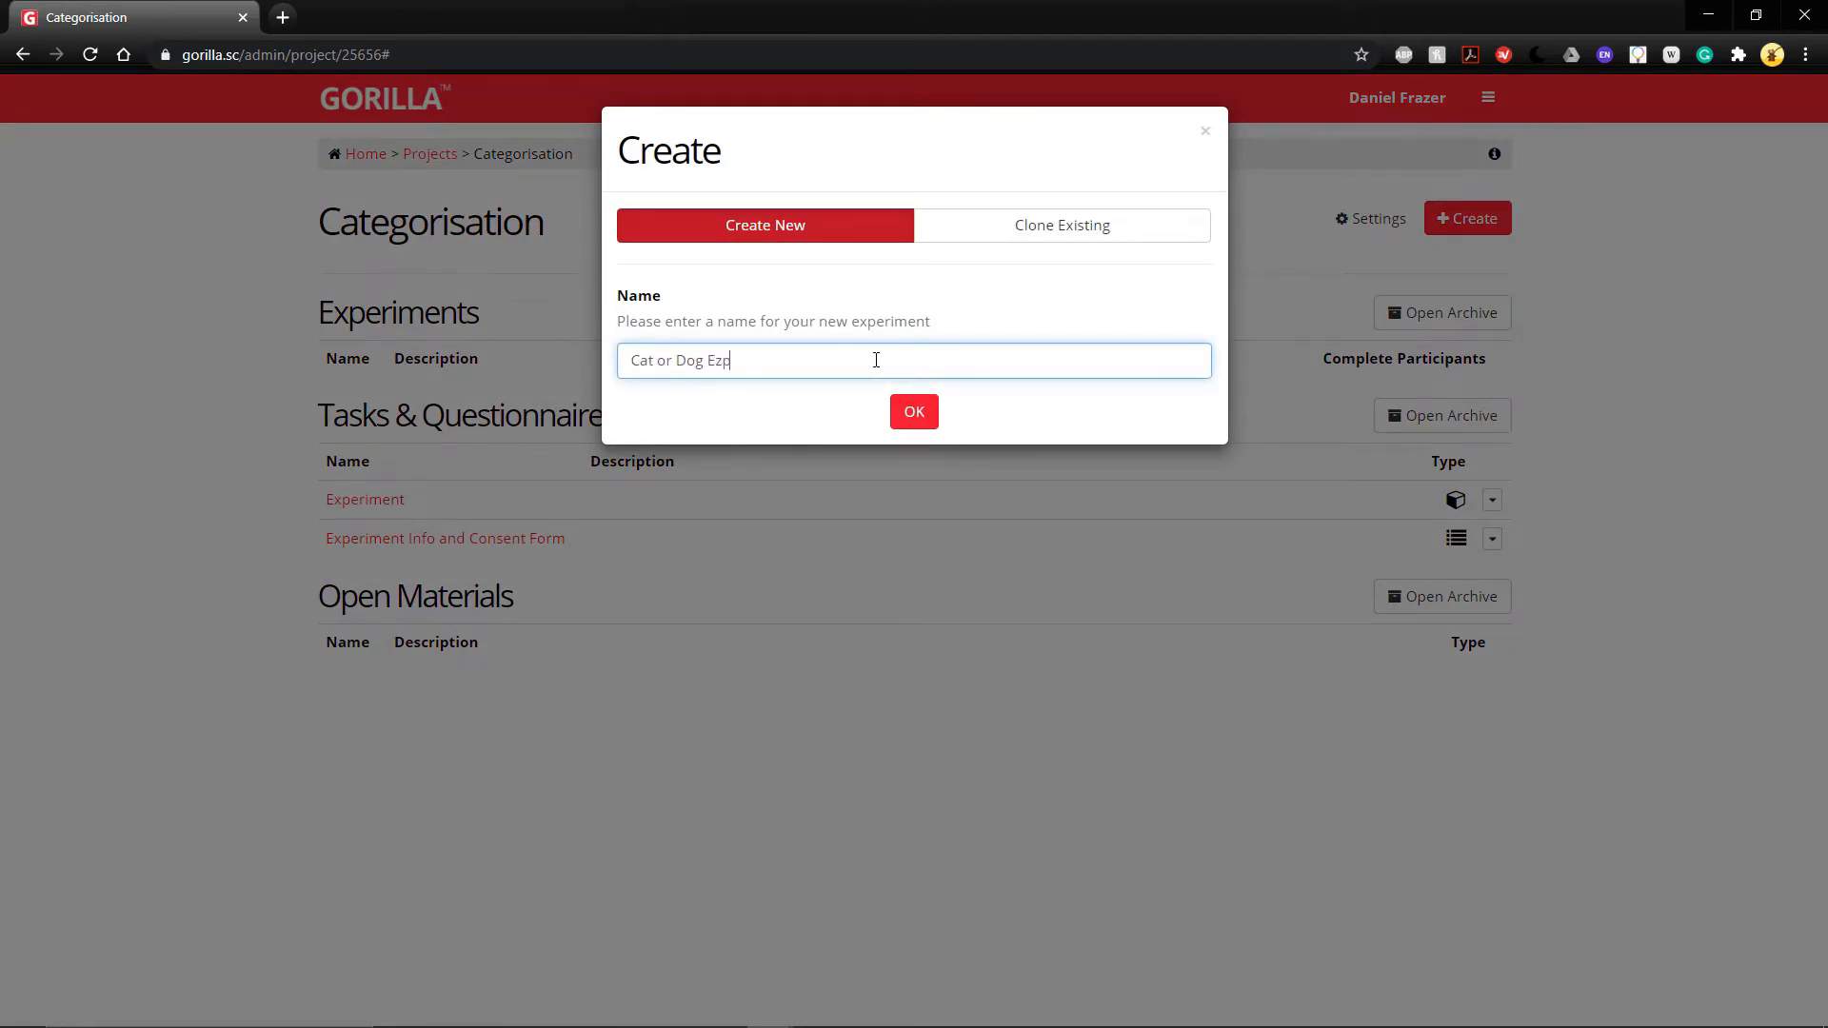
pyautogui.write('periment')
pyautogui.click(928, 412)
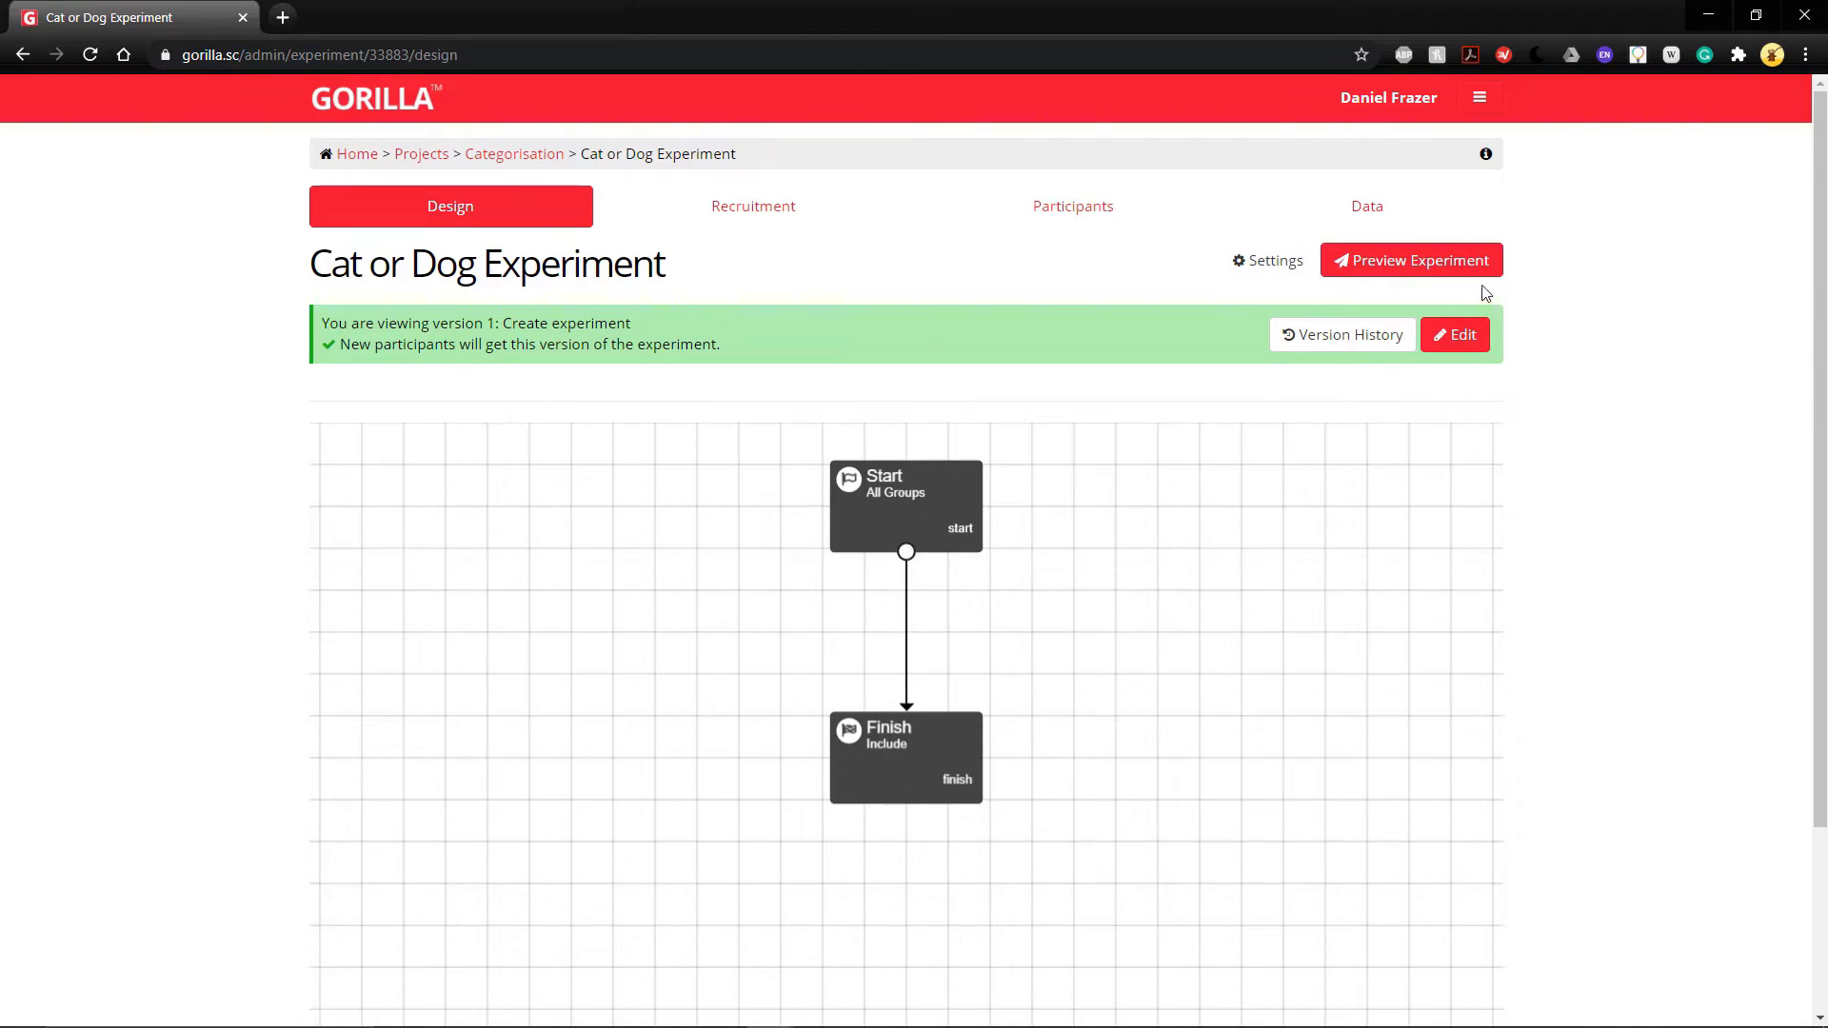
# Open the experiment design for editing and add a questionnaire node using the Experiment Info and Consent Form.
pyautogui.click(1455, 335)
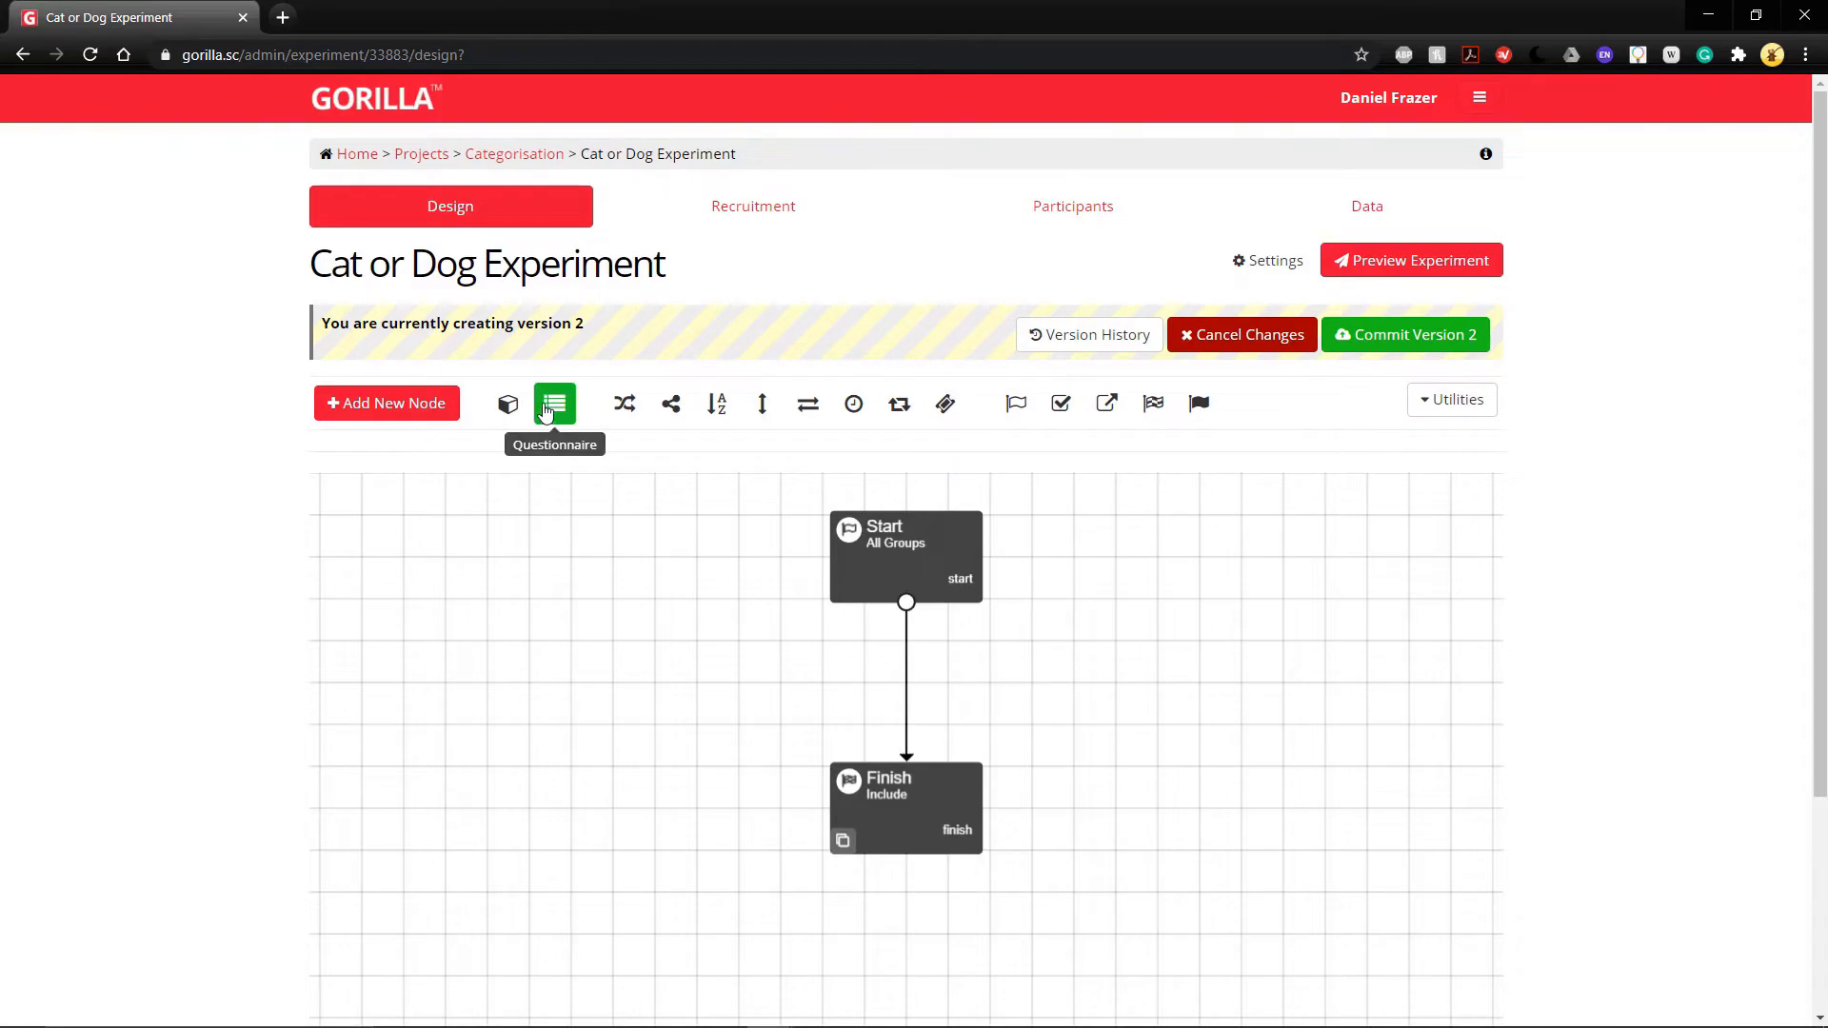
pyautogui.click(358, 413)
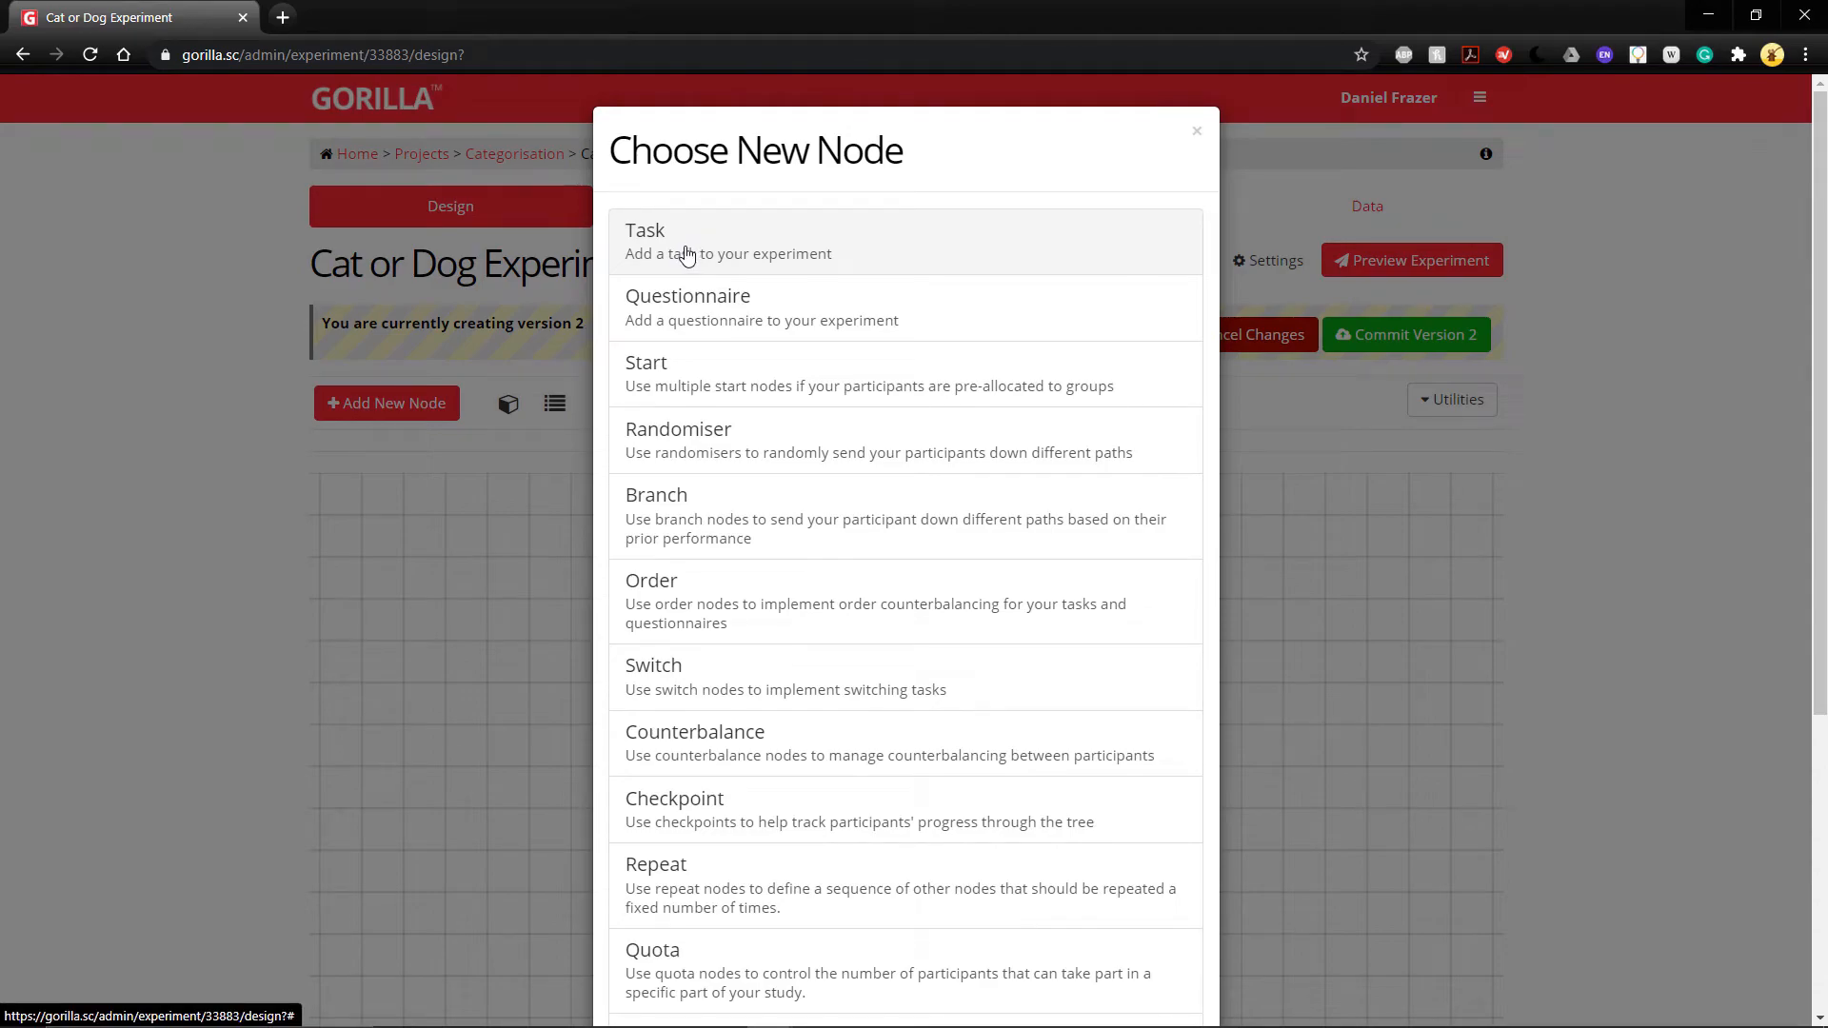
pyautogui.click(697, 307)
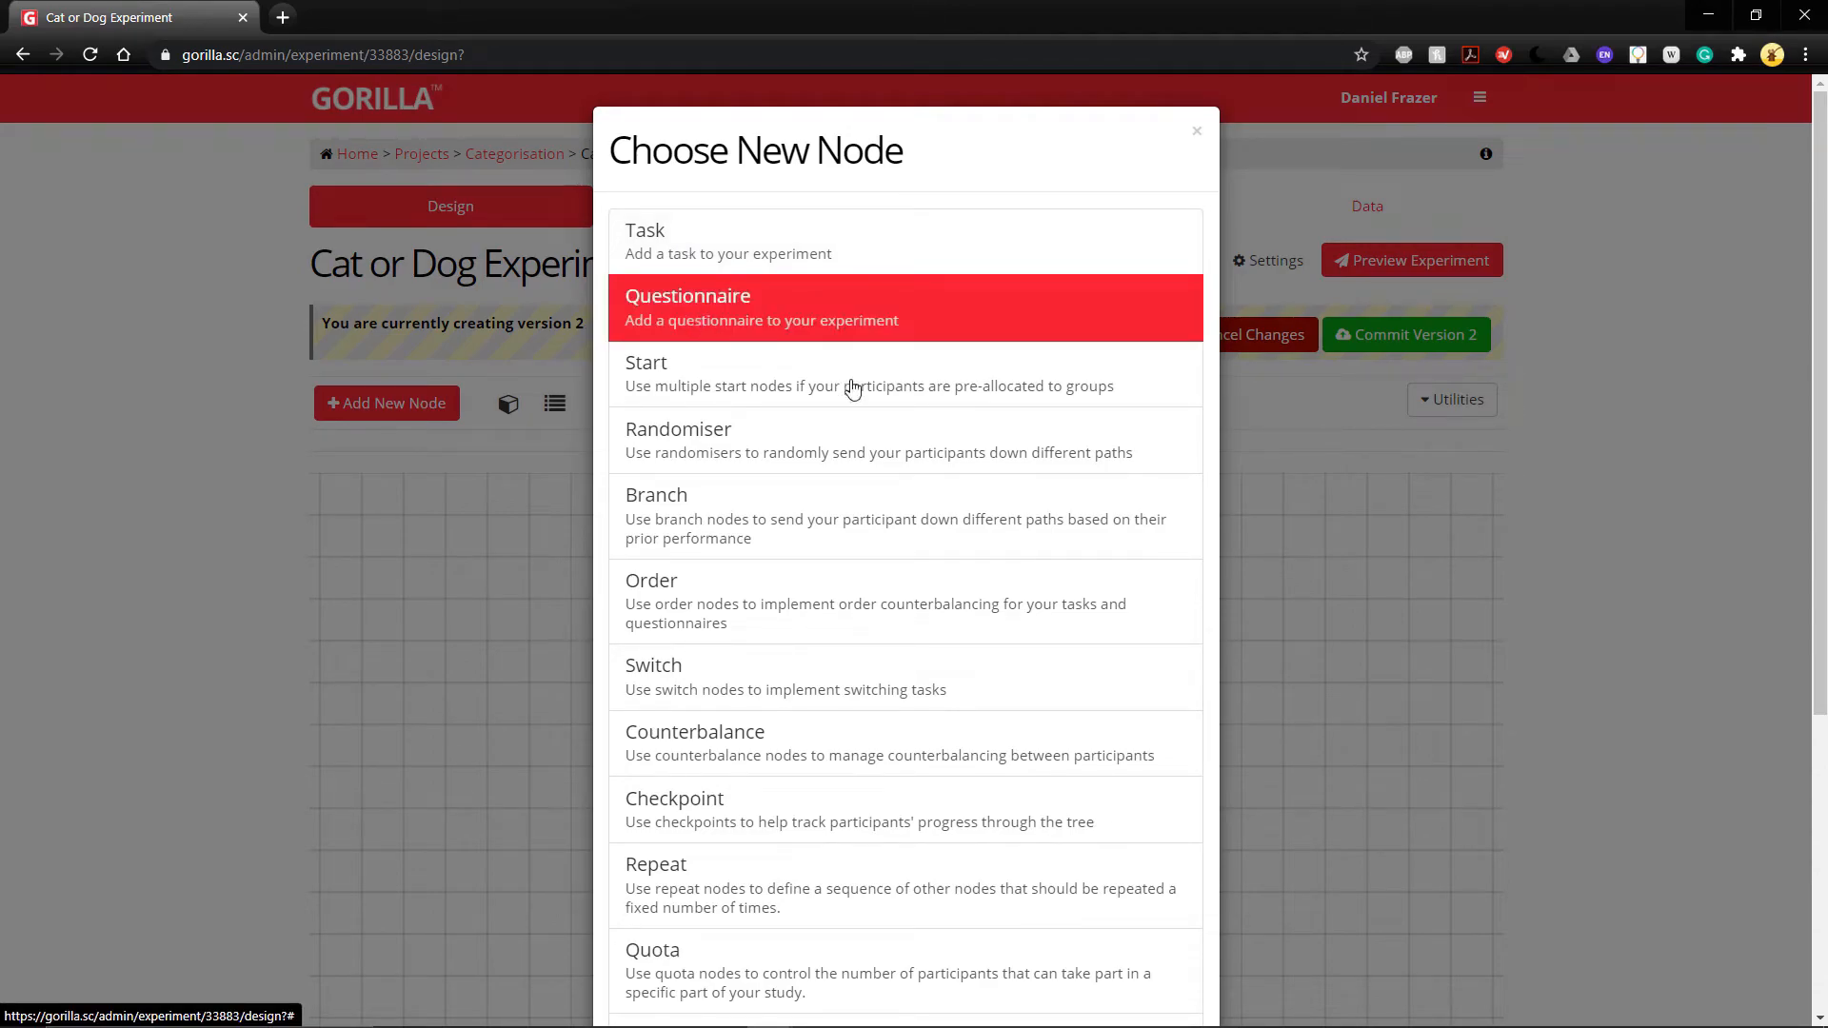
pyautogui.scroll(-5, 838, 381)
pyautogui.click(906, 964)
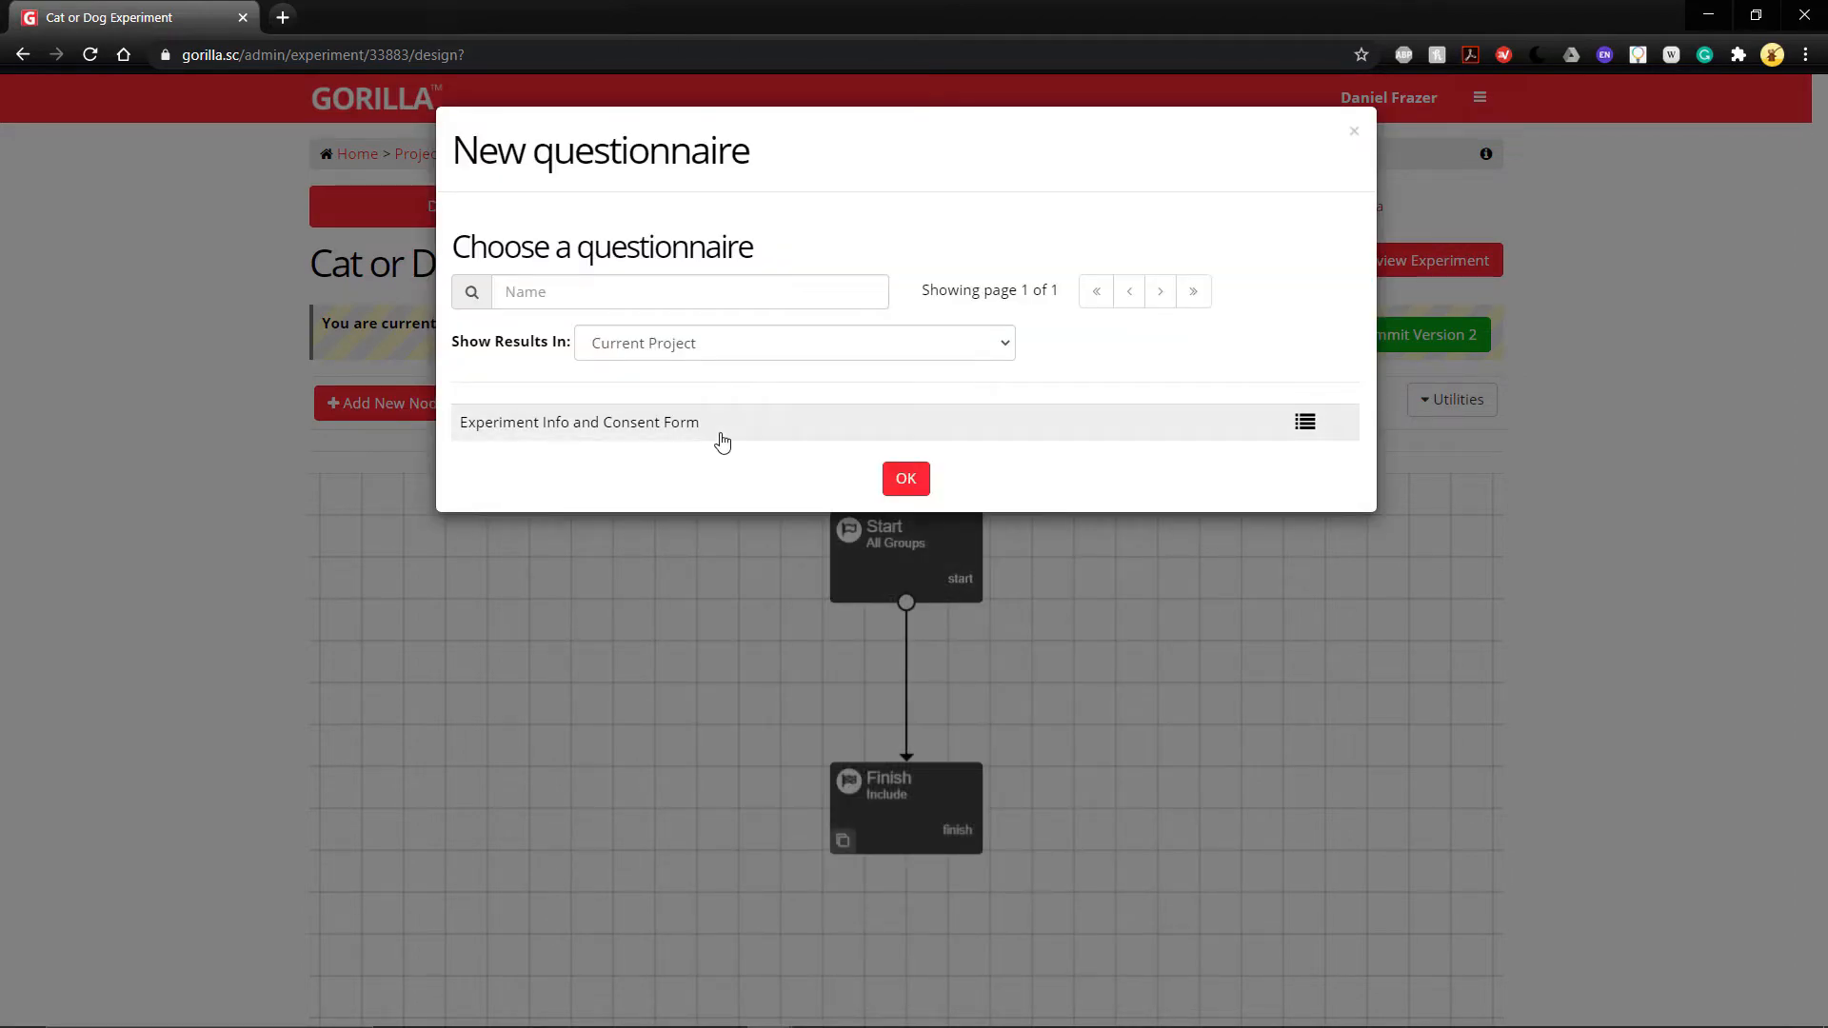
pyautogui.click(723, 440)
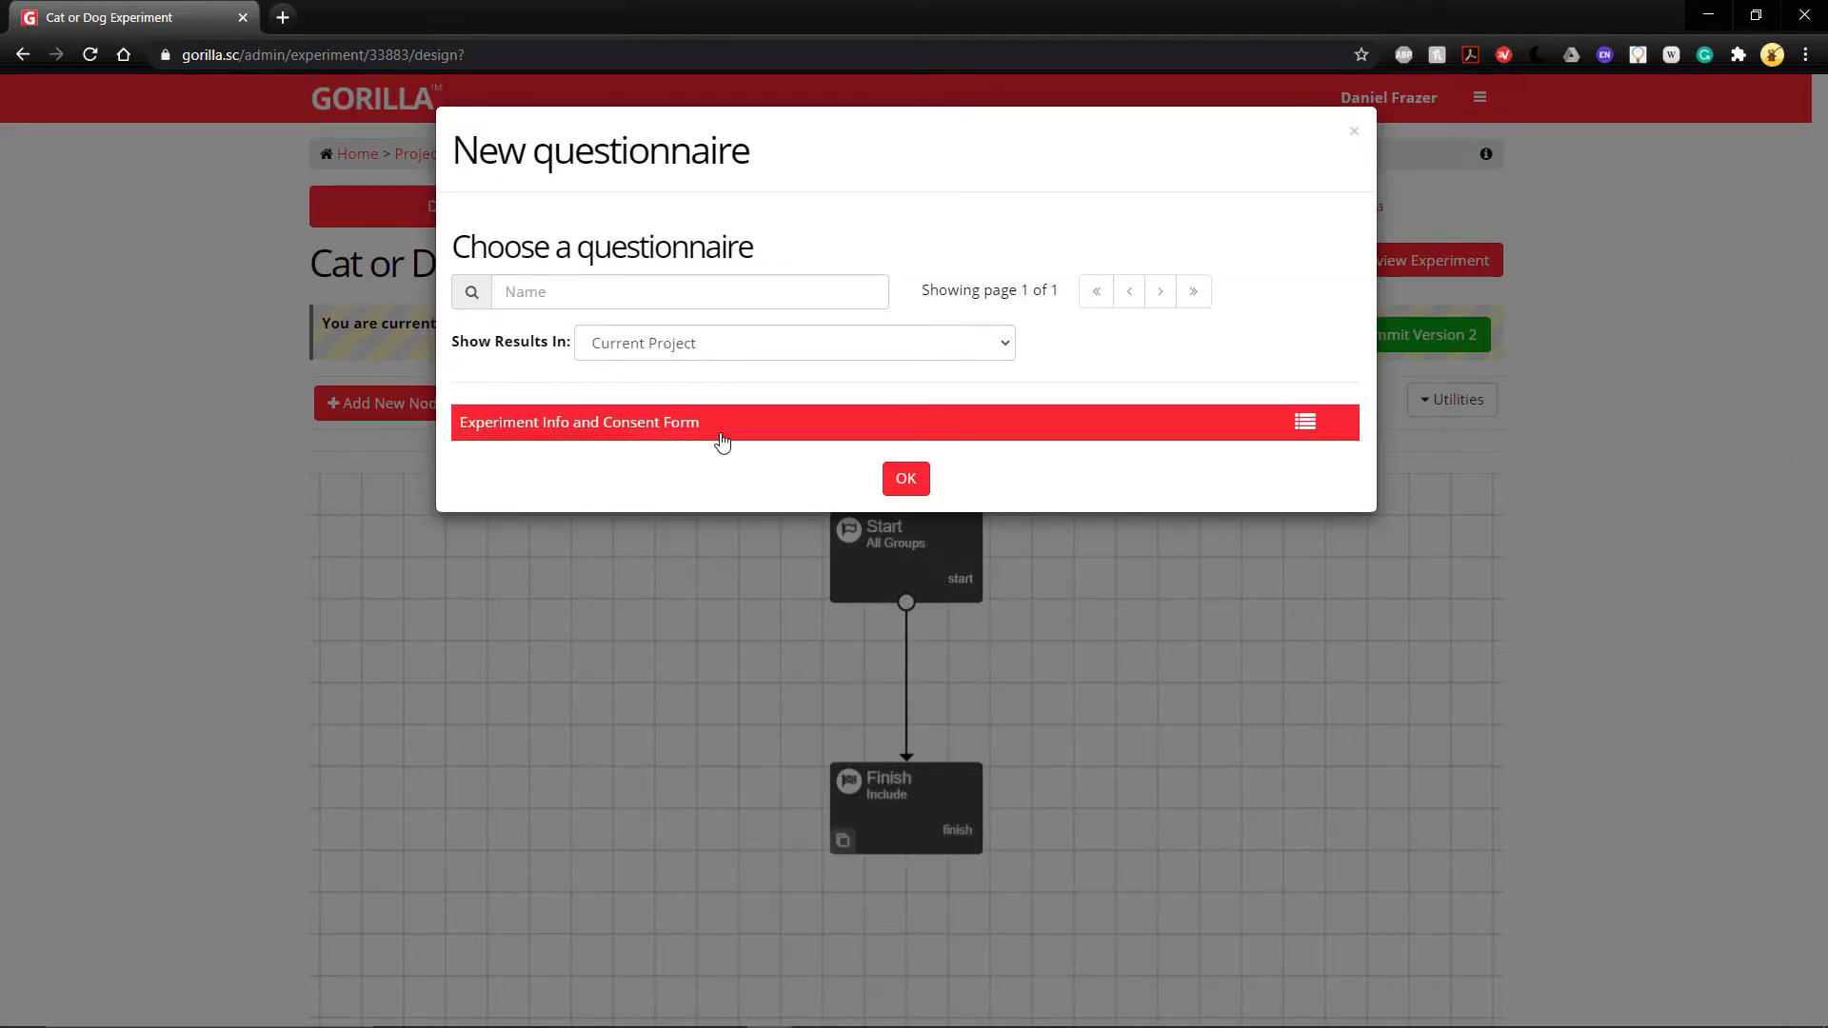
pyautogui.click(900, 481)
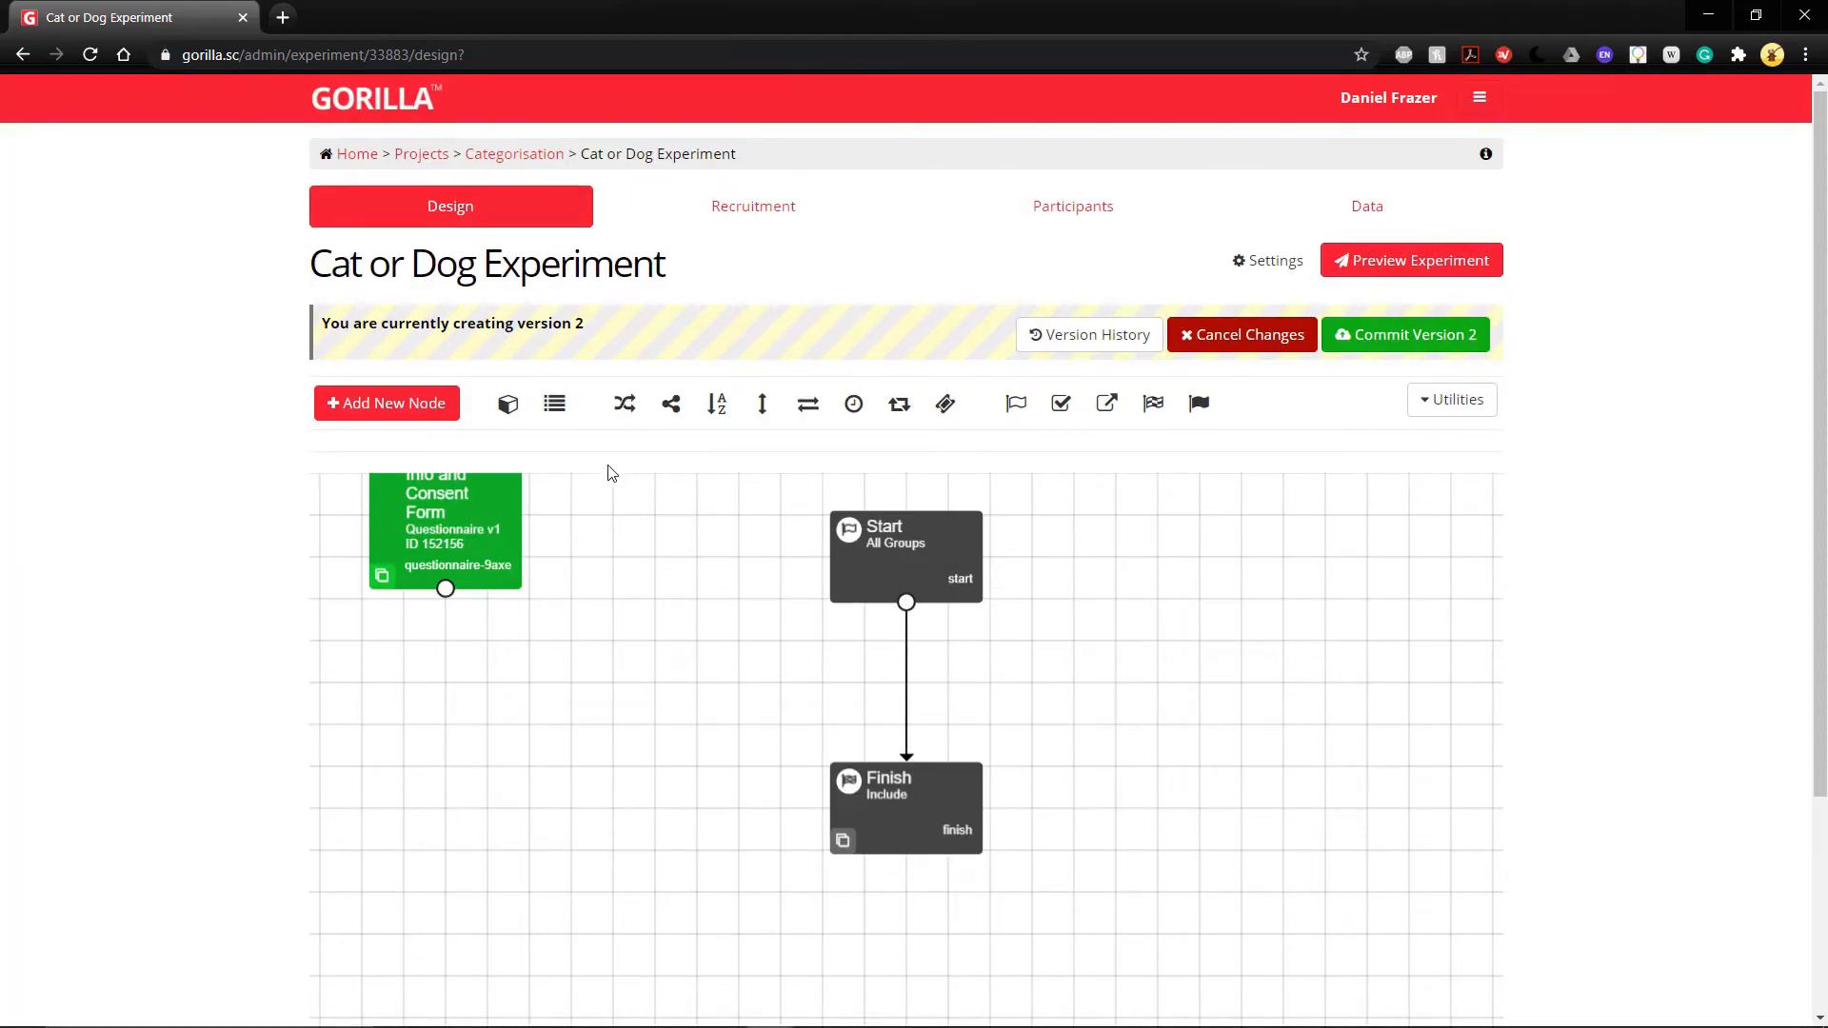
# Add a task node using the Experiment task from the current project.
pyautogui.click(343, 401)
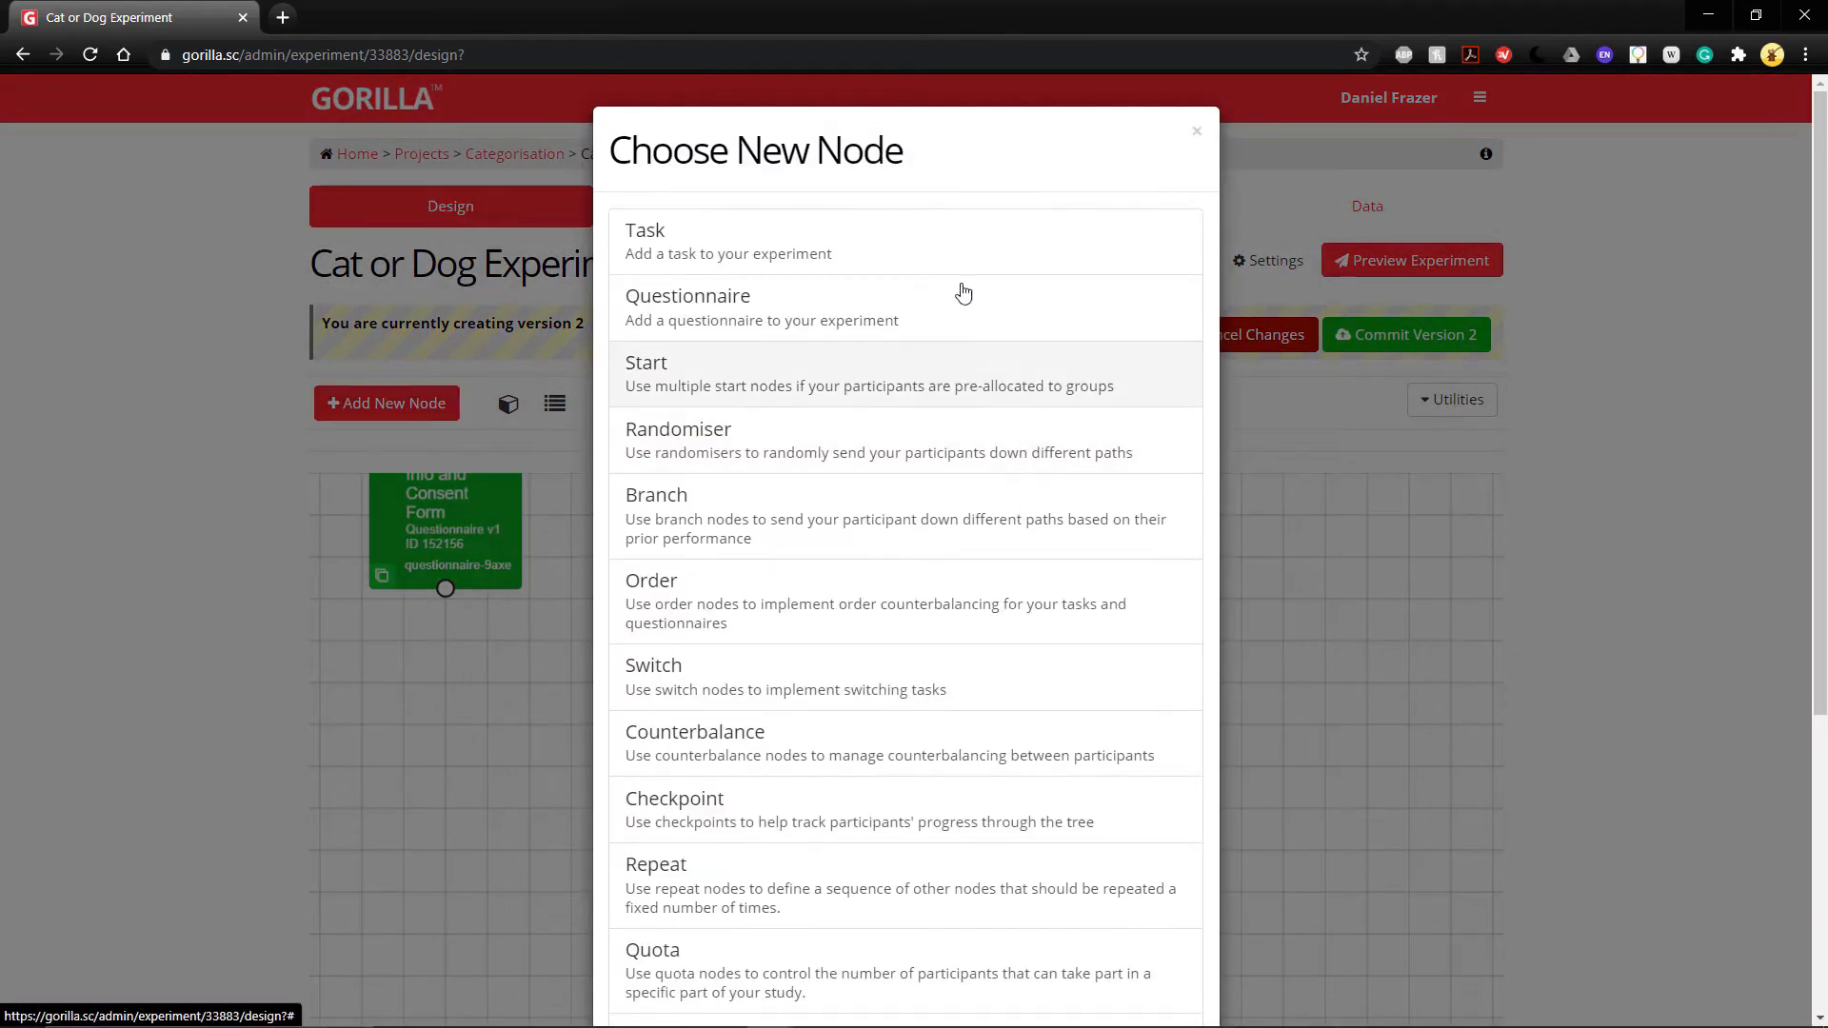
pyautogui.click(830, 249)
pyautogui.scroll(-5, 1044, 699)
pyautogui.click(902, 960)
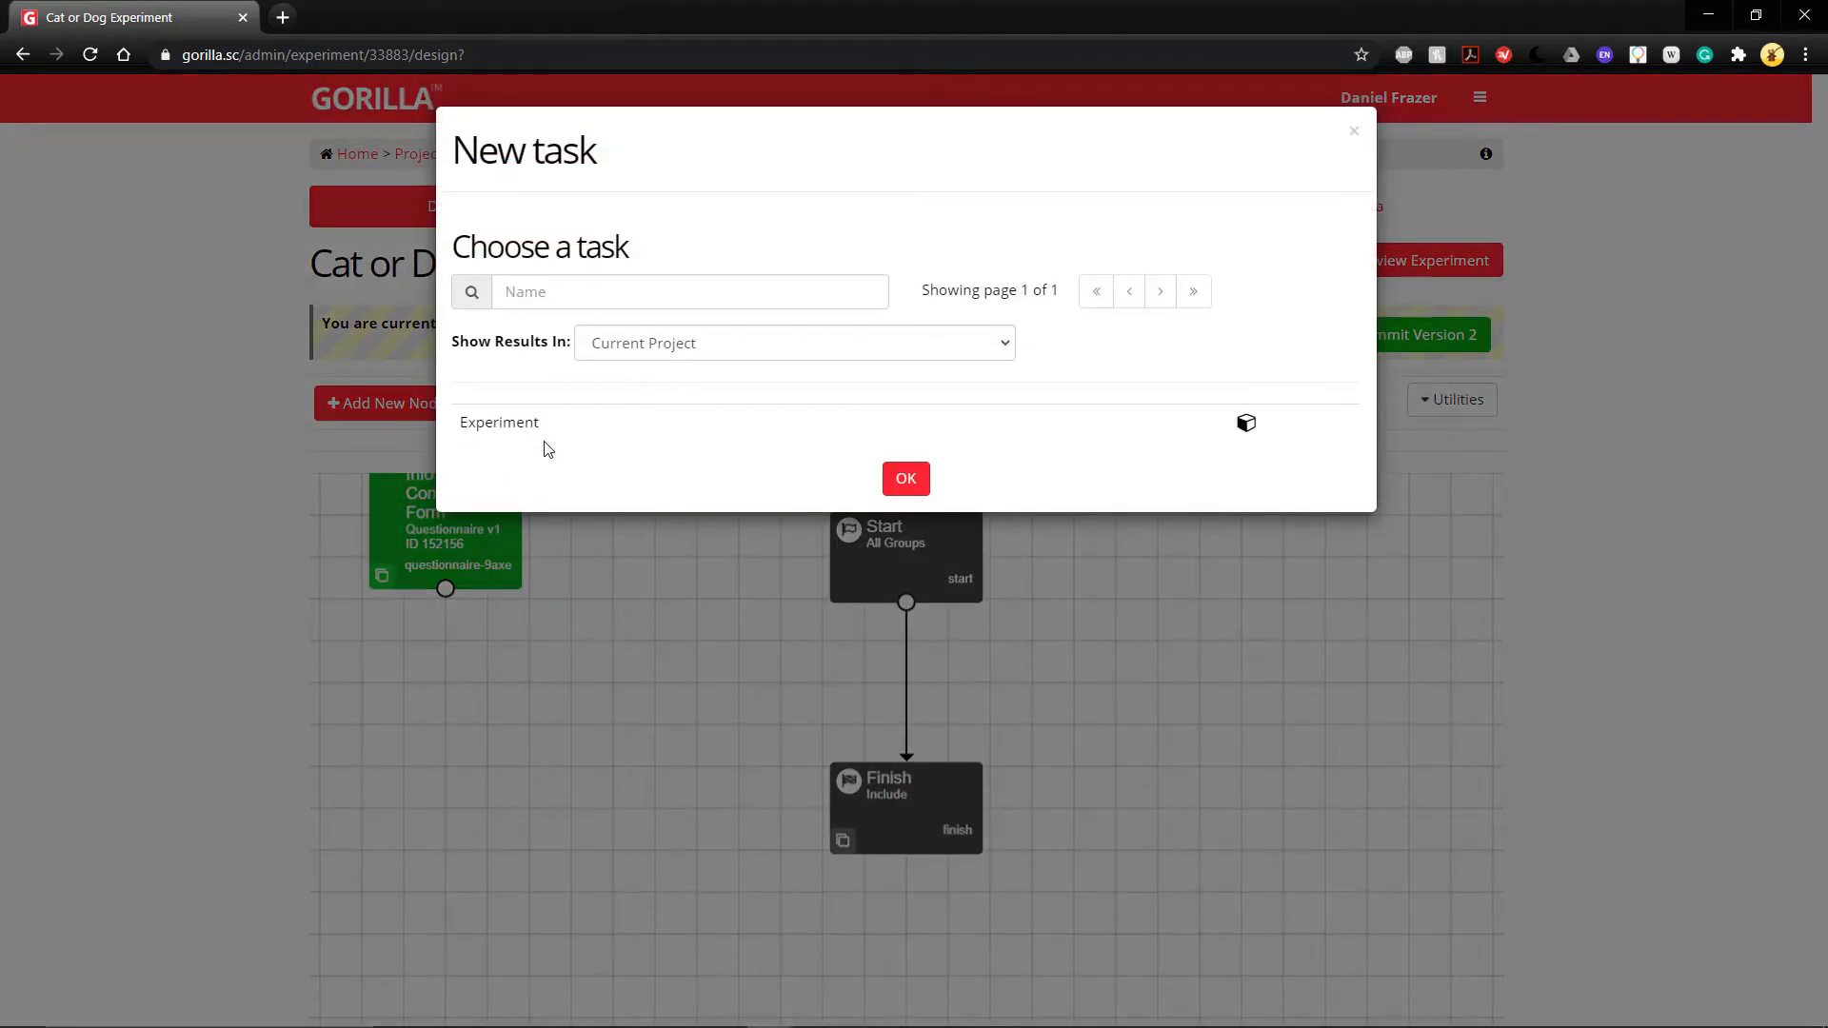
pyautogui.click(628, 433)
pyautogui.click(912, 488)
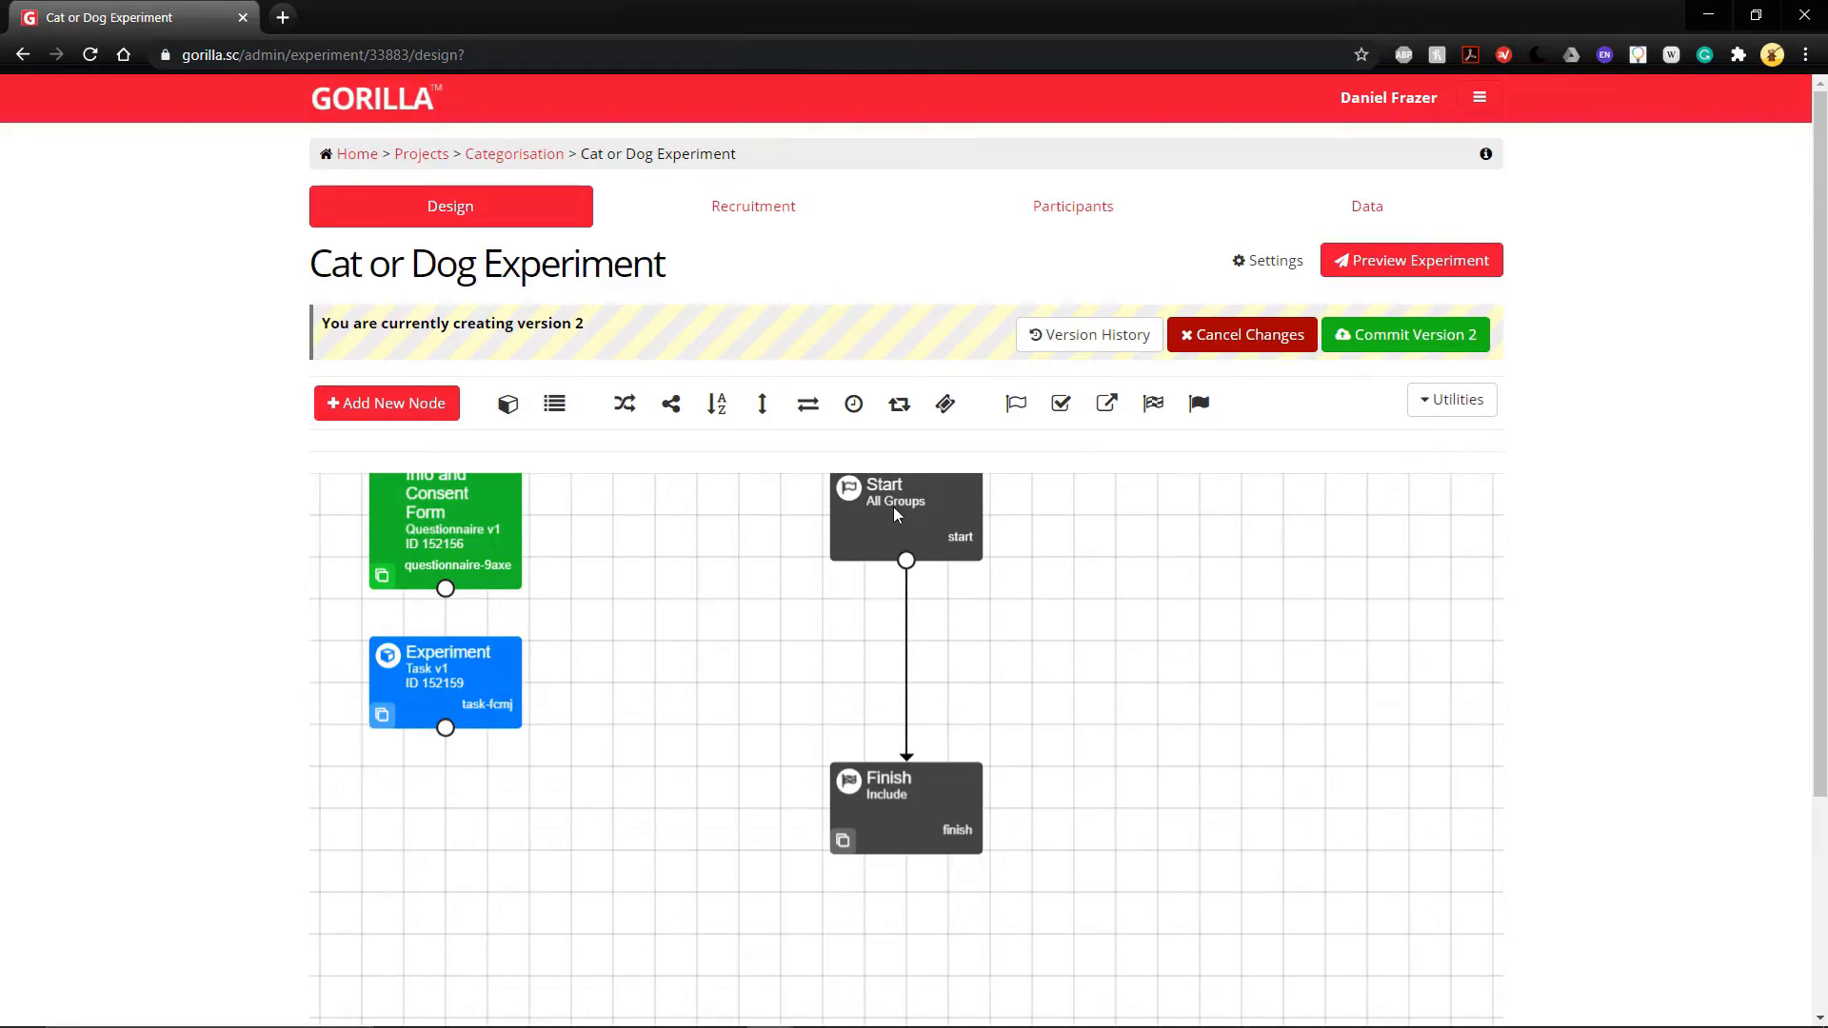
# Move the Start and Finish nodes apart, place the consent form node below Start, and connect Start to it.
pyautogui.moveTo(893, 506); pyautogui.dragTo(612, 512)
pyautogui.moveTo(922, 803); pyautogui.dragTo(1297, 979)
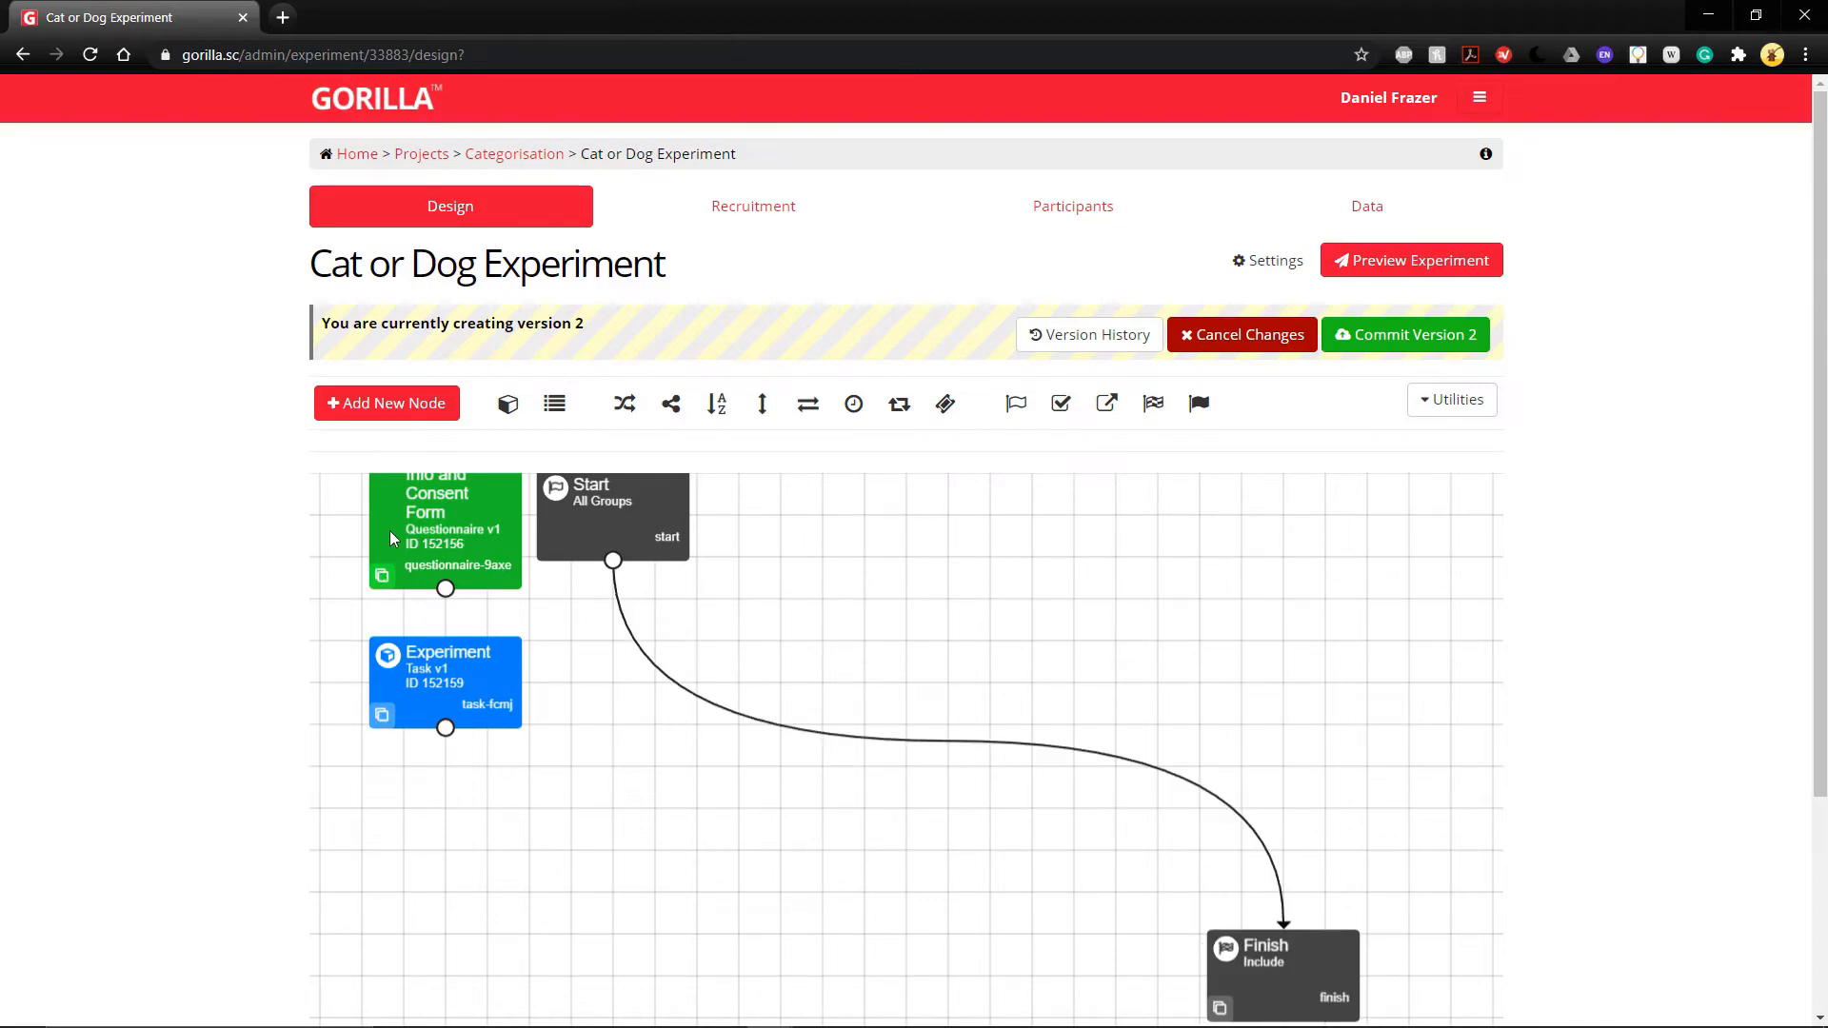
pyautogui.moveTo(437, 522); pyautogui.dragTo(648, 671)
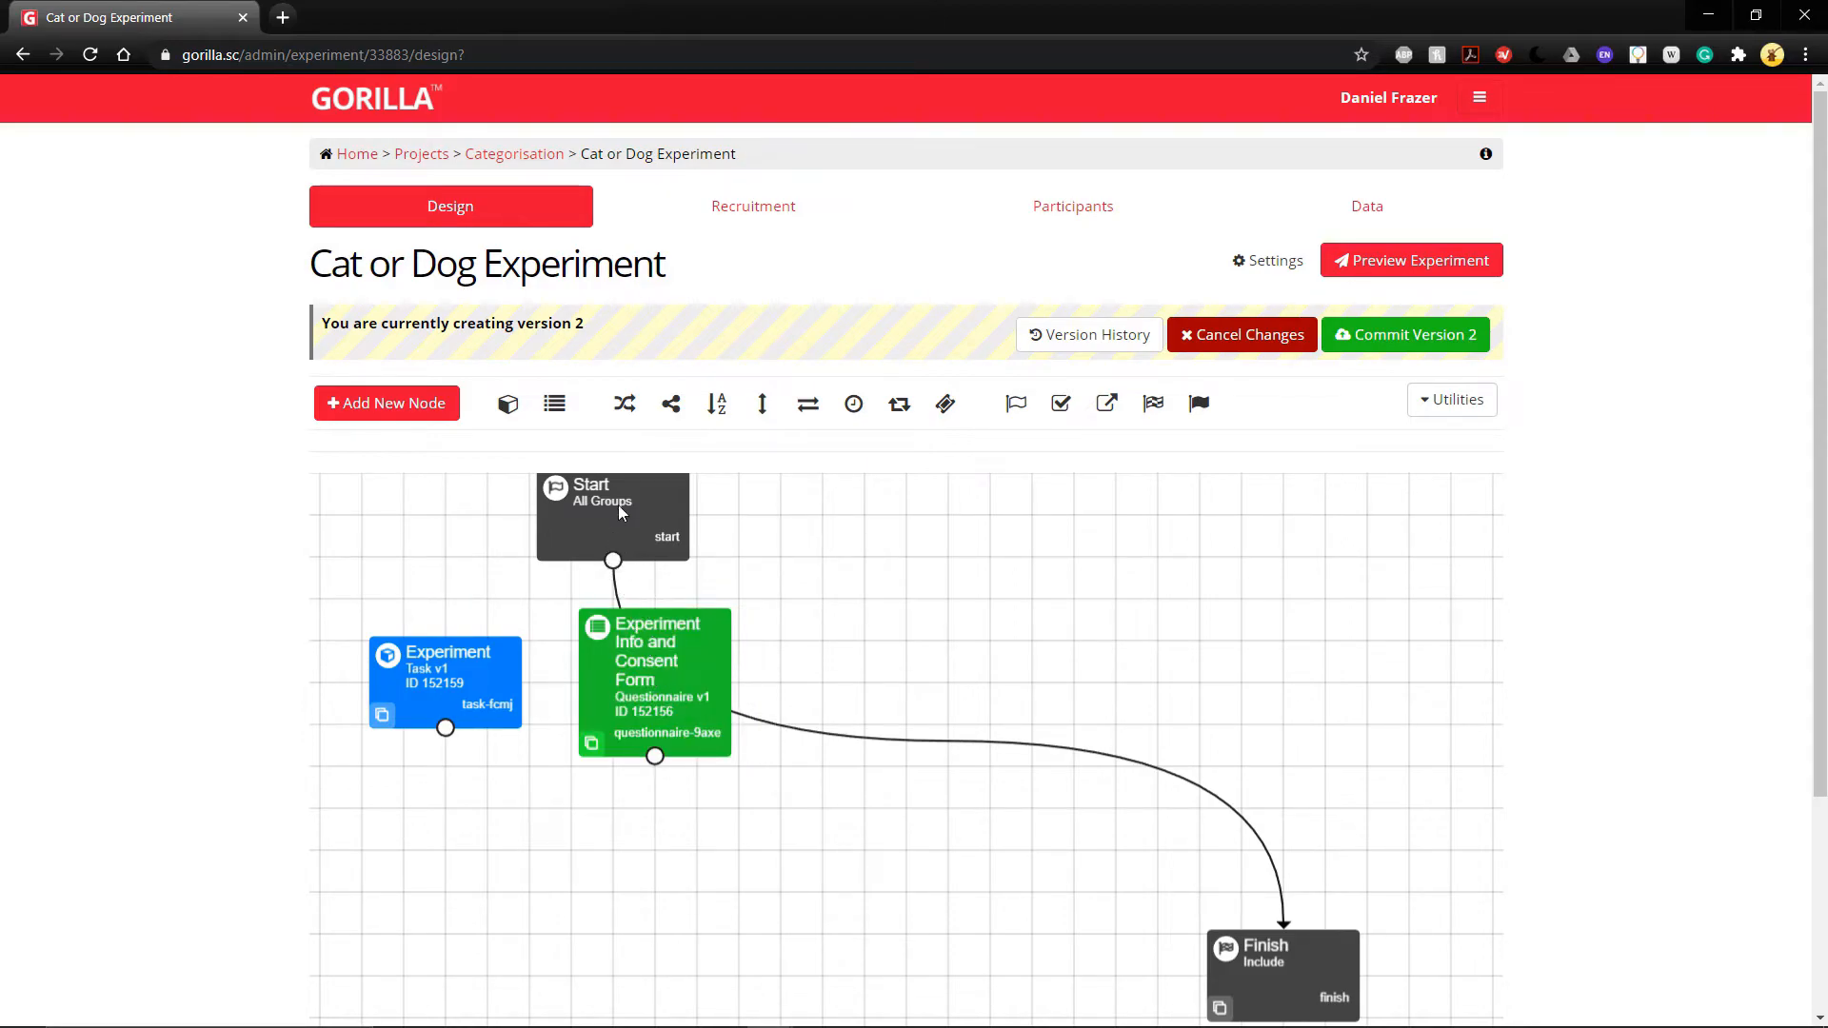
pyautogui.moveTo(836, 553); pyautogui.dragTo(847, 572)
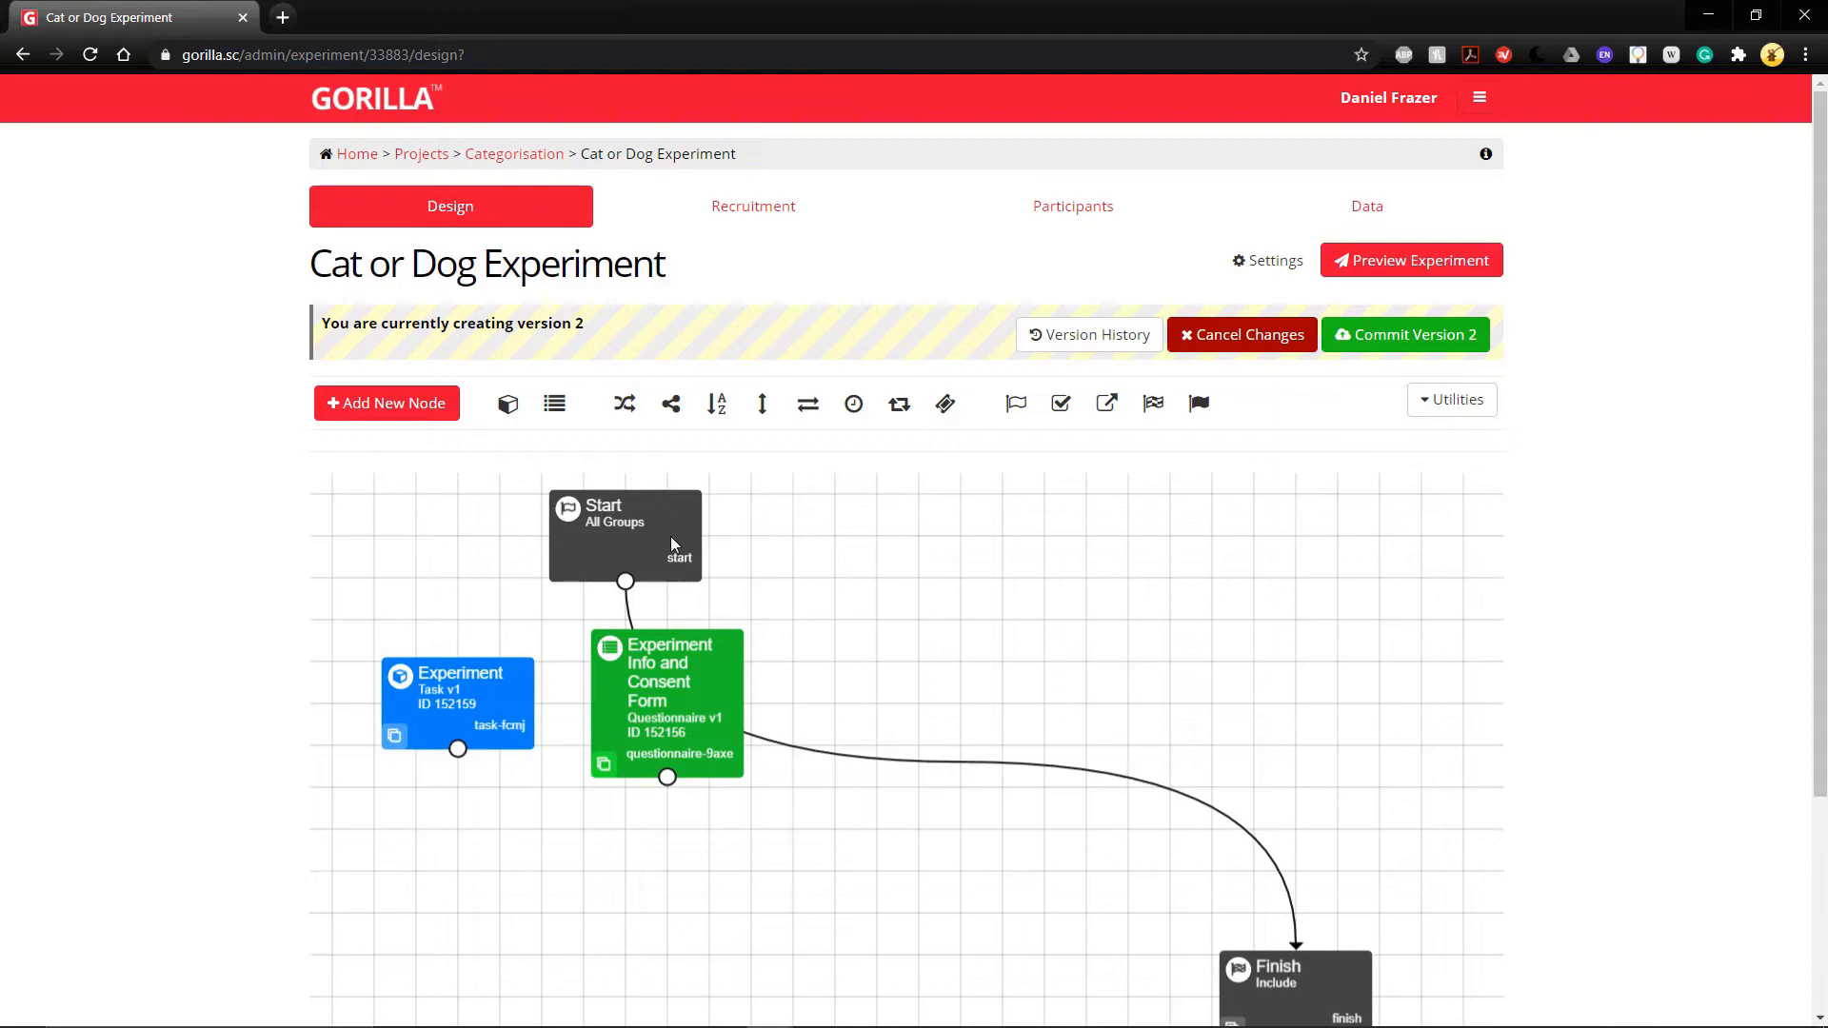
pyautogui.moveTo(626, 582); pyautogui.dragTo(664, 638)
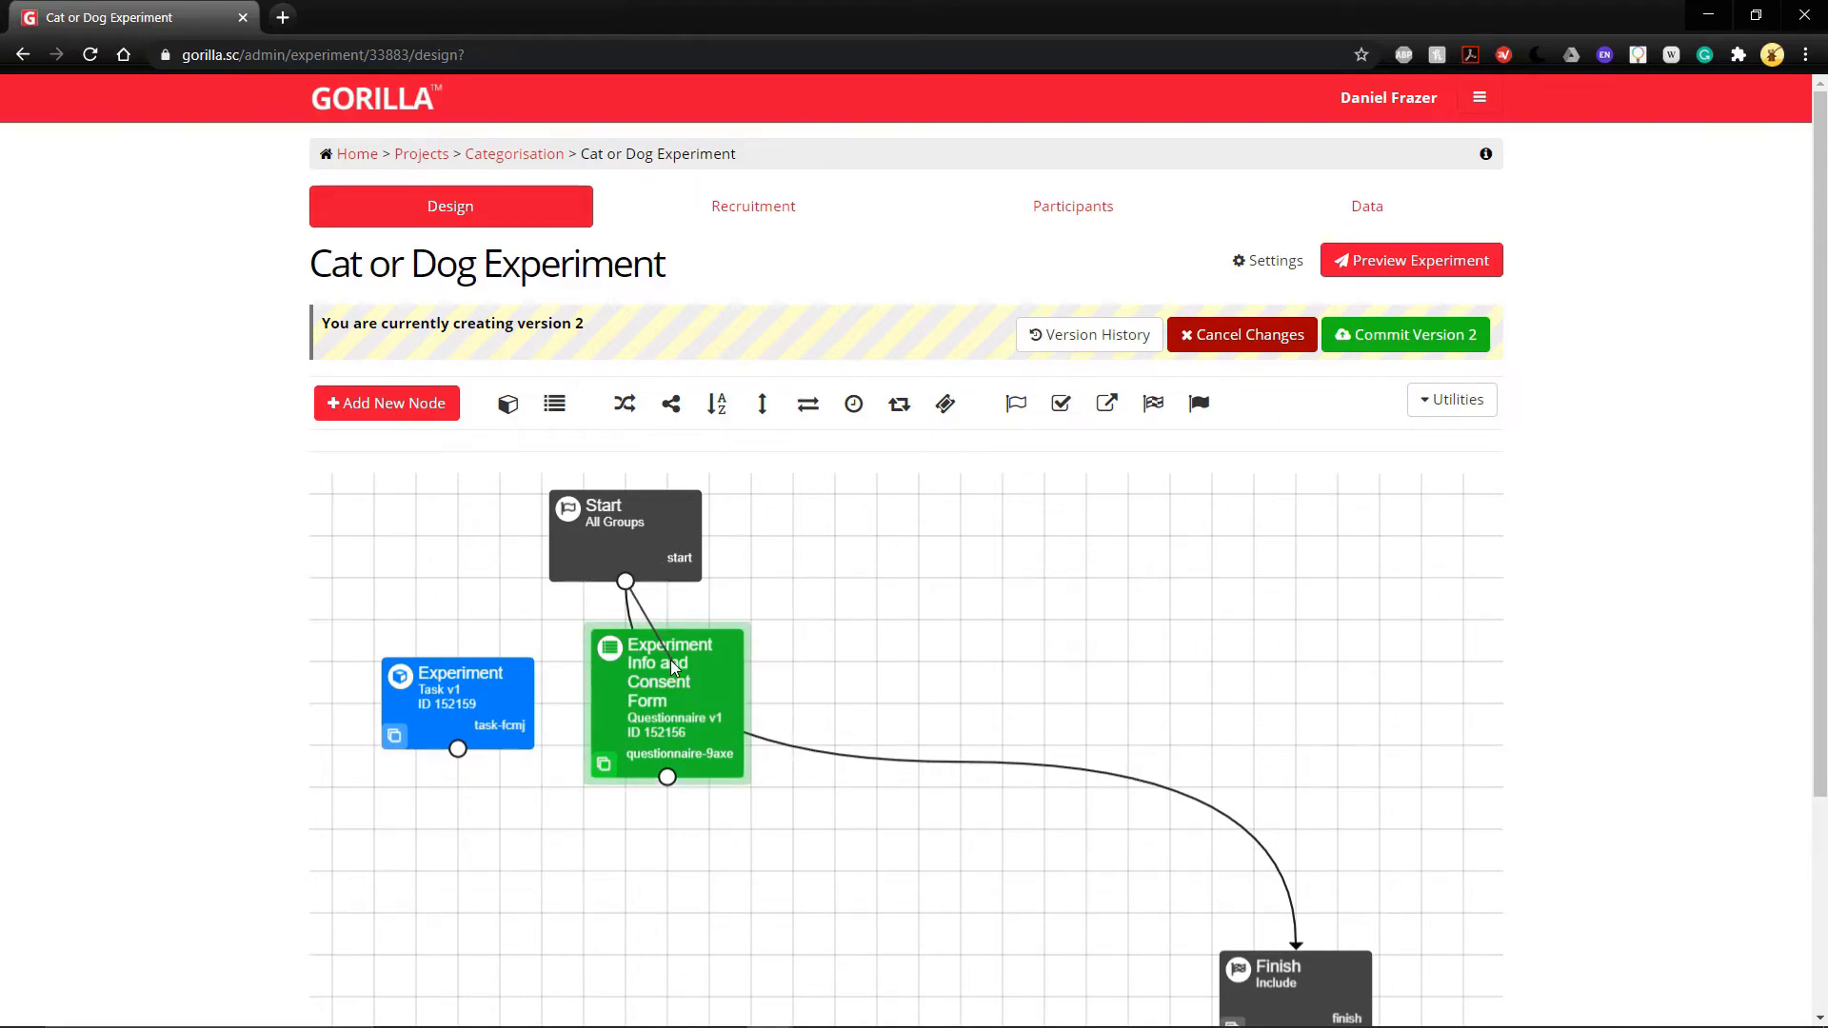
pyautogui.moveTo(671, 660); pyautogui.dragTo(671, 660)
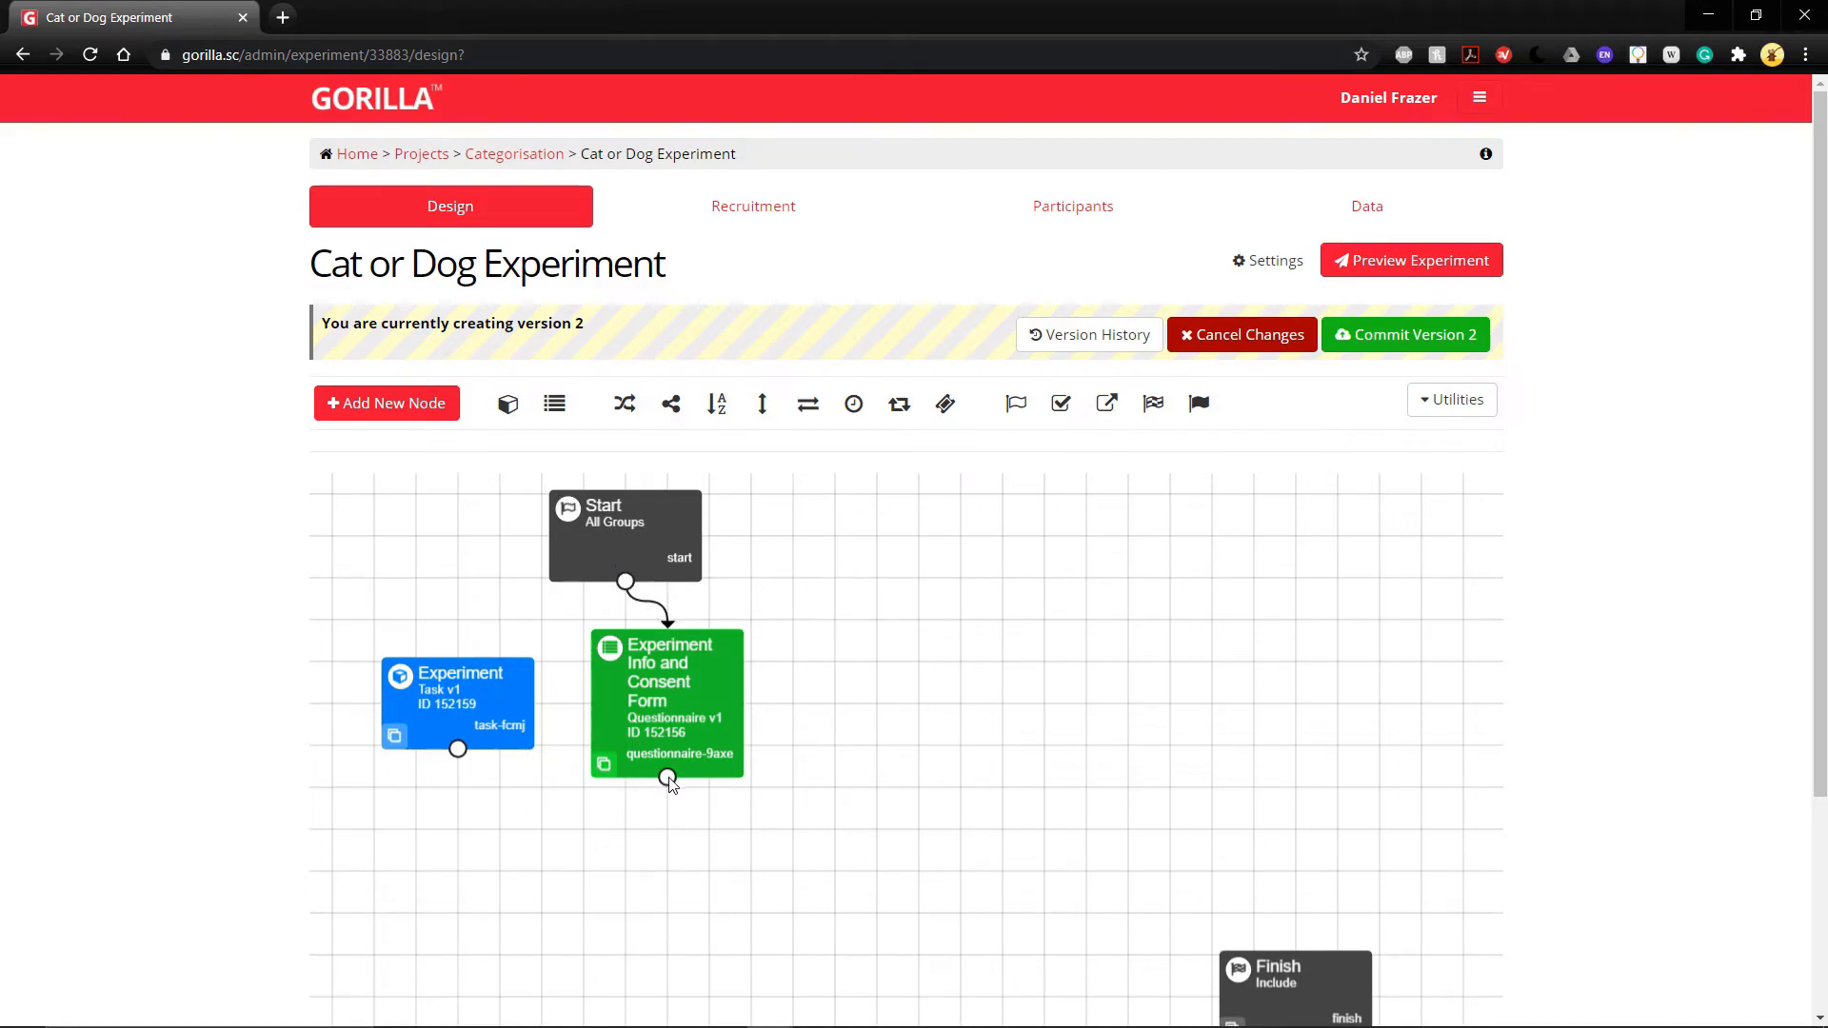
# Move the Experiment task node below the consent form and add a Repeat node set to 6 repeats.
pyautogui.moveTo(434, 699); pyautogui.dragTo(866, 920)
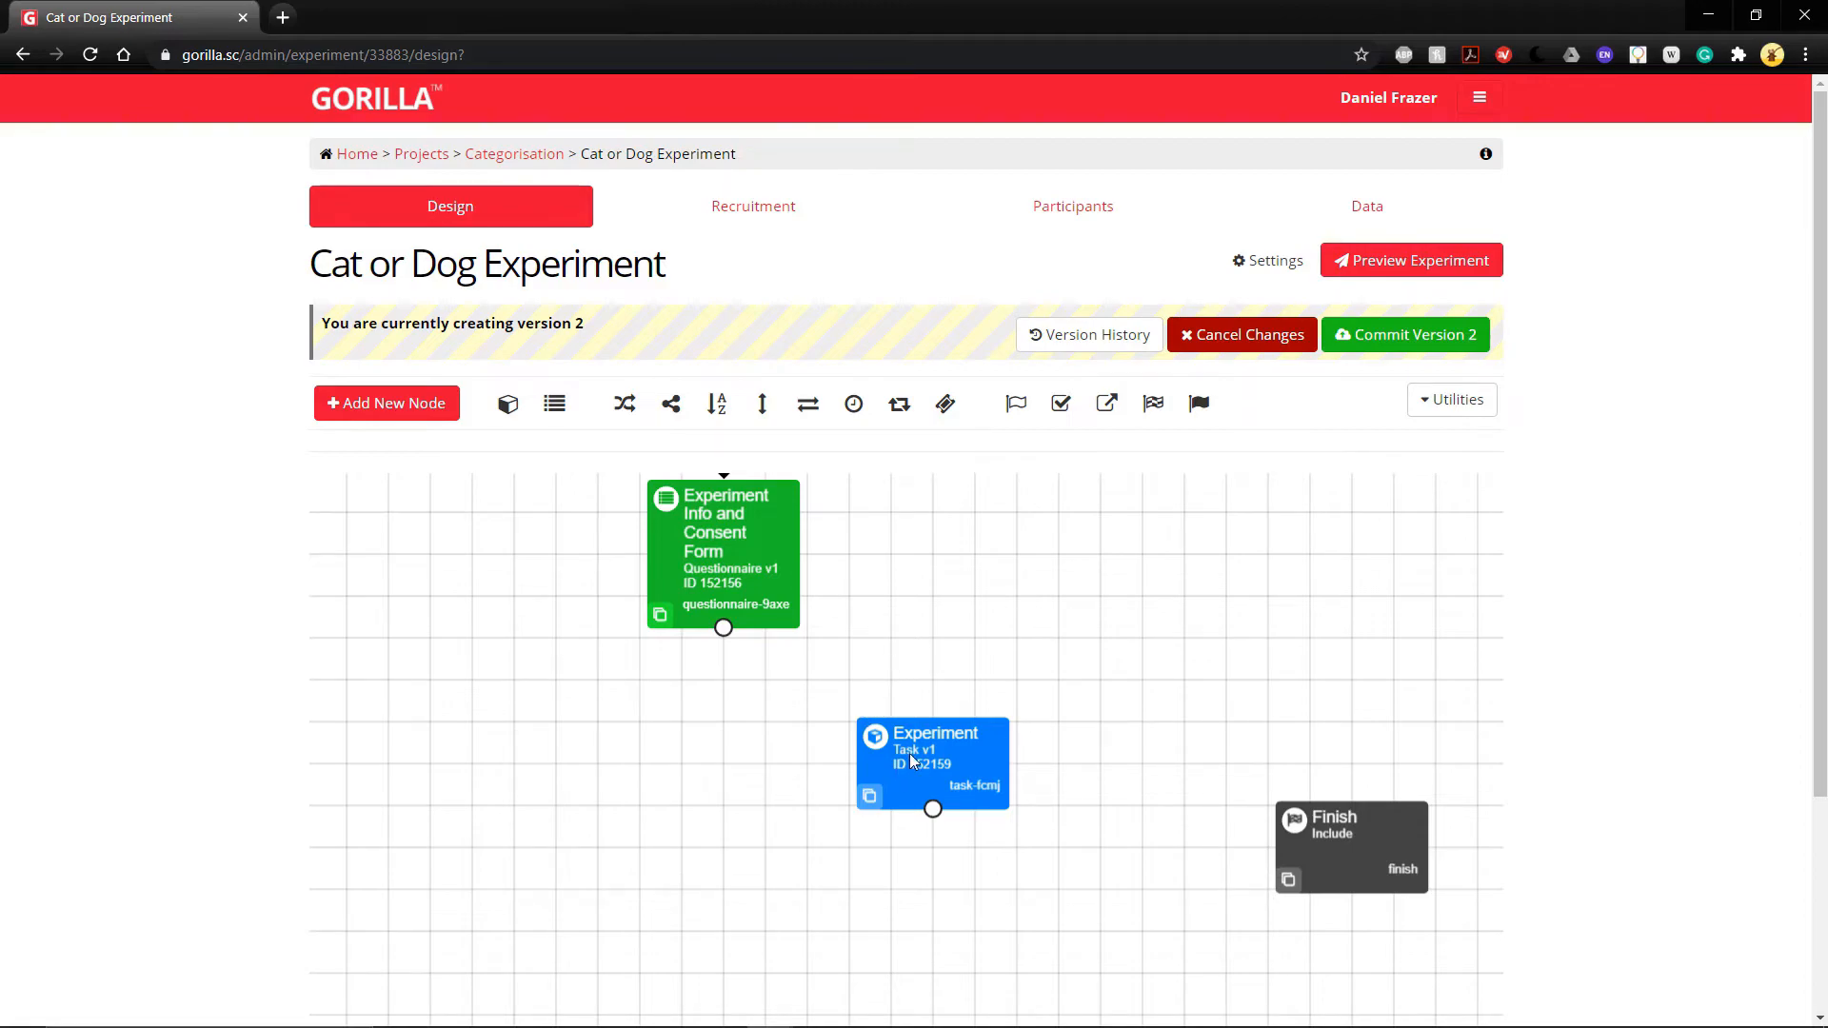
pyautogui.click(906, 407)
pyautogui.click(835, 311)
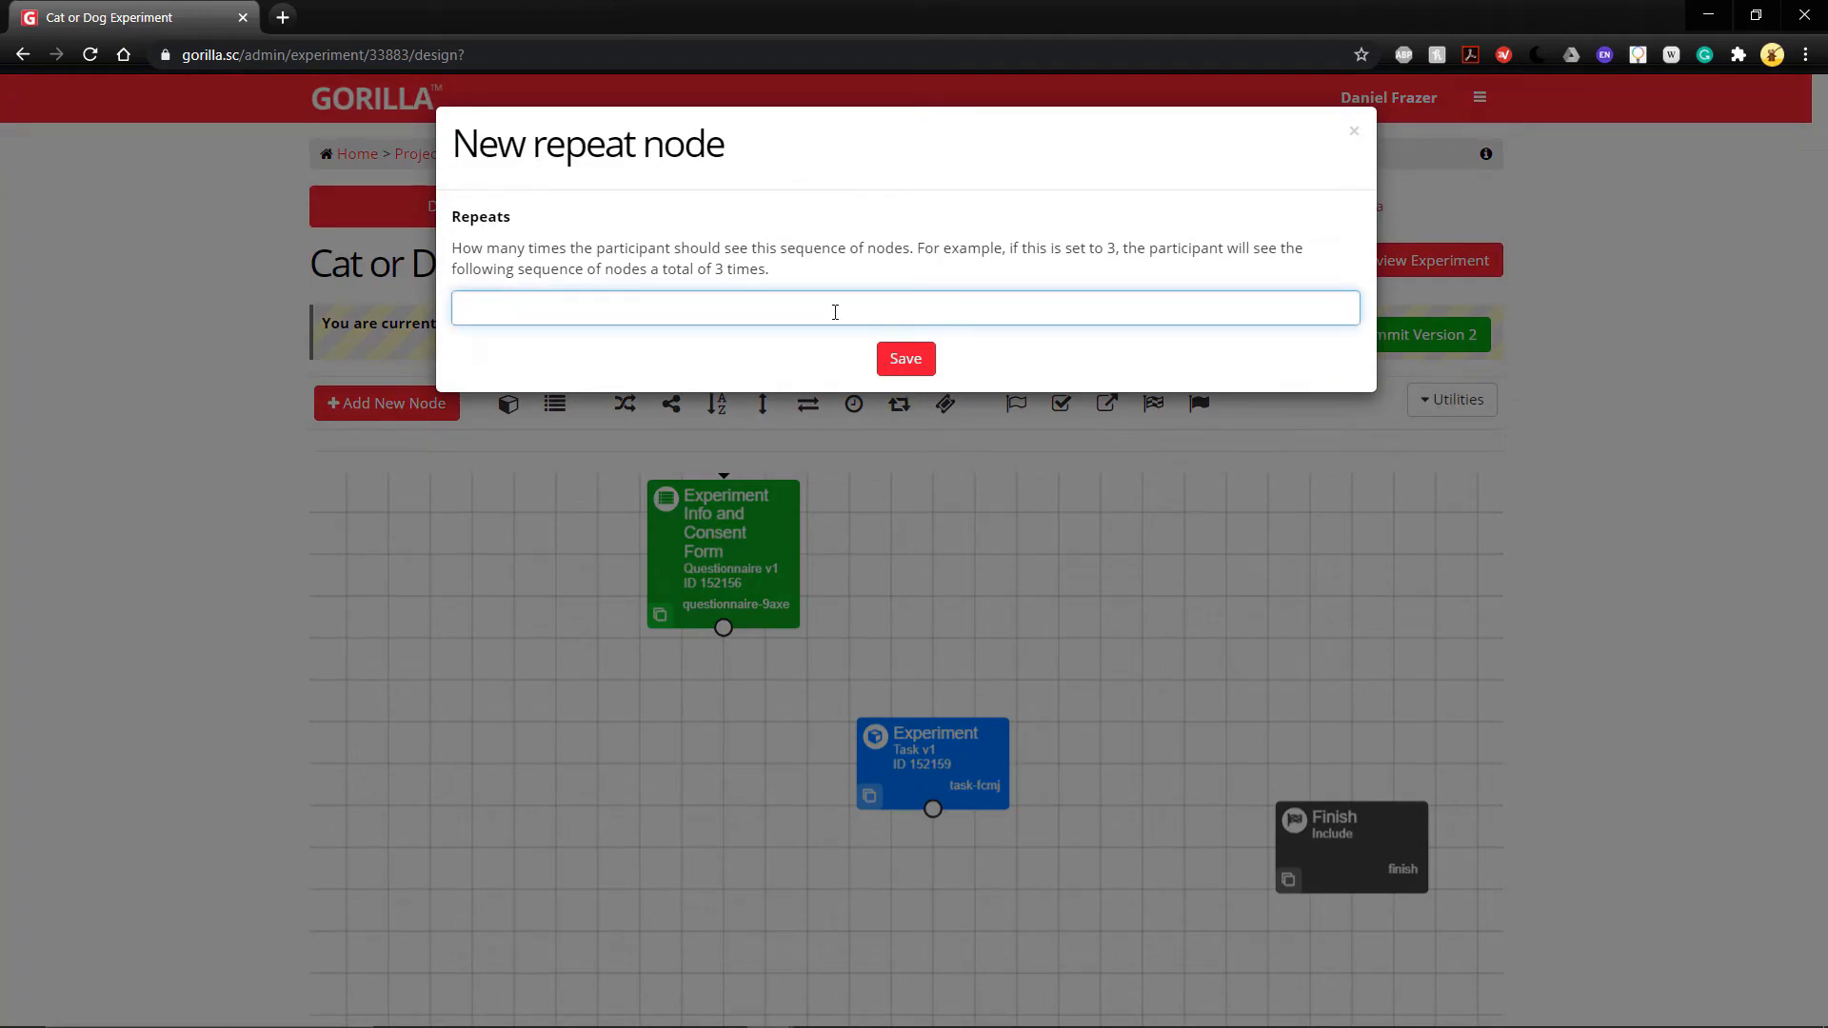
pyautogui.click(884, 360)
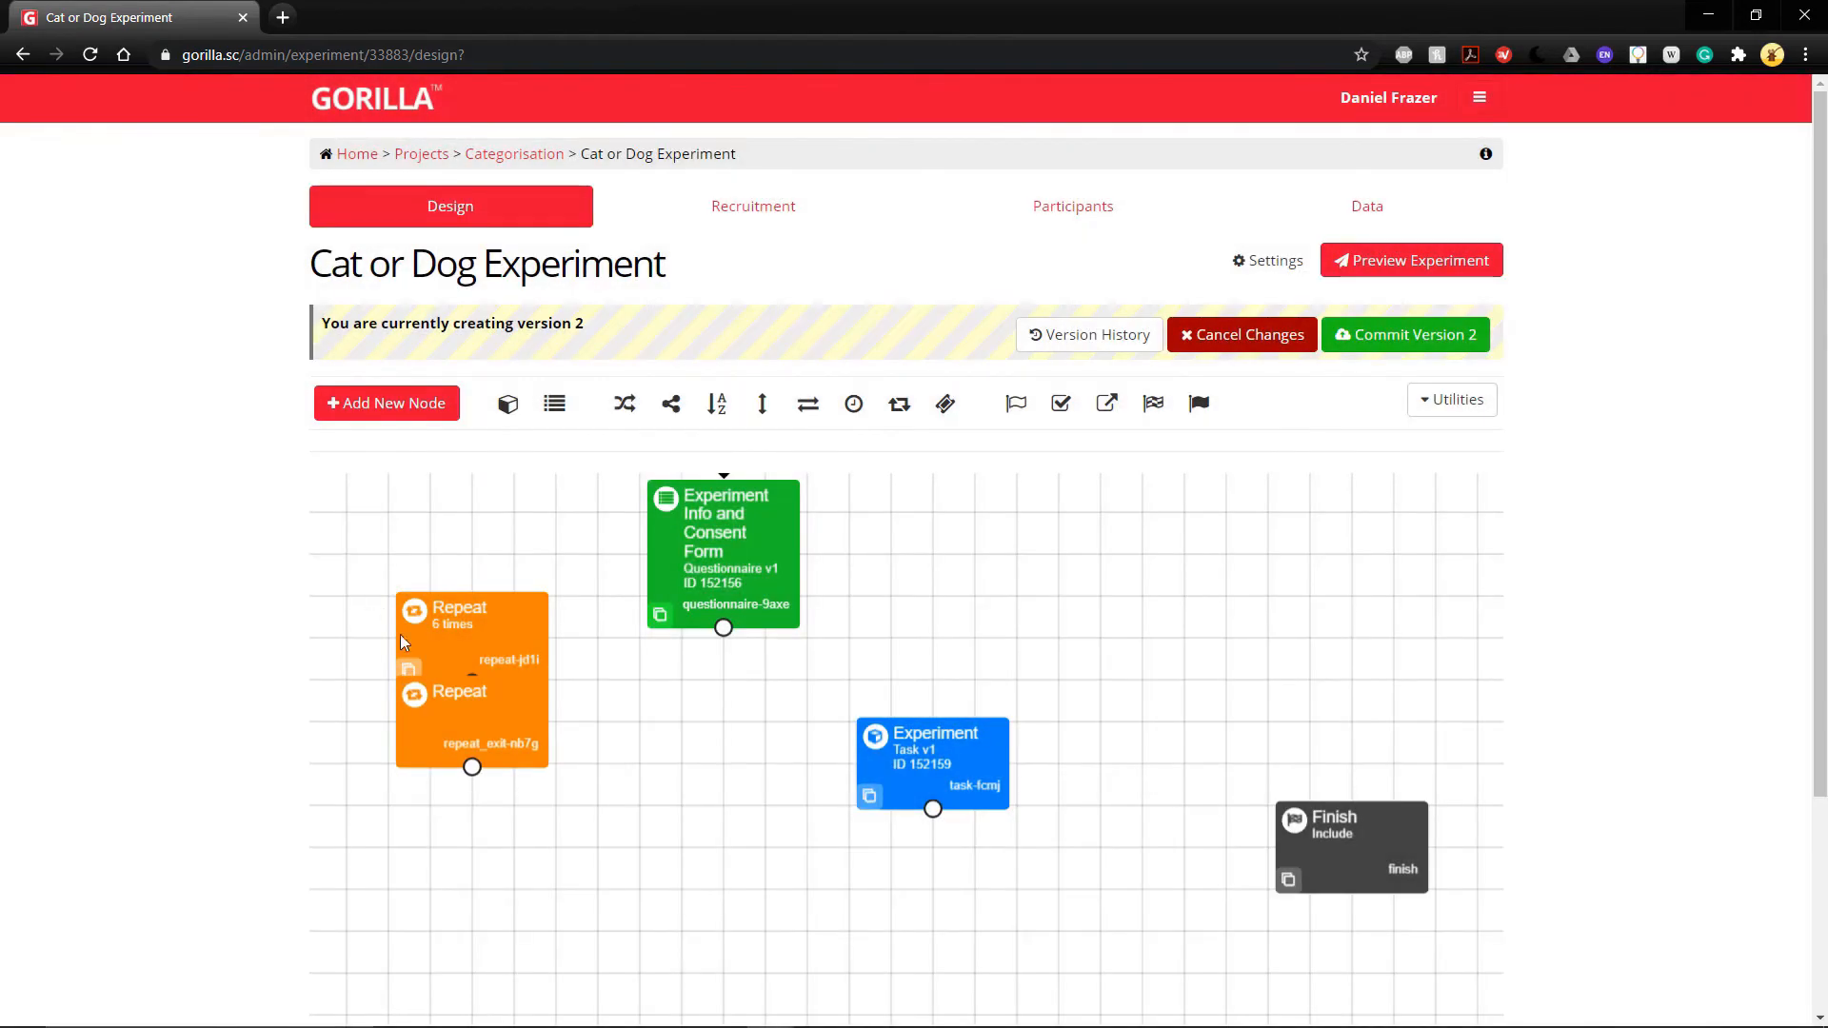
# Arrange the nodes in a column under the consent form, with the Experiment task between the two Repeat nodes.
pyautogui.moveTo(456, 739); pyautogui.dragTo(464, 890)
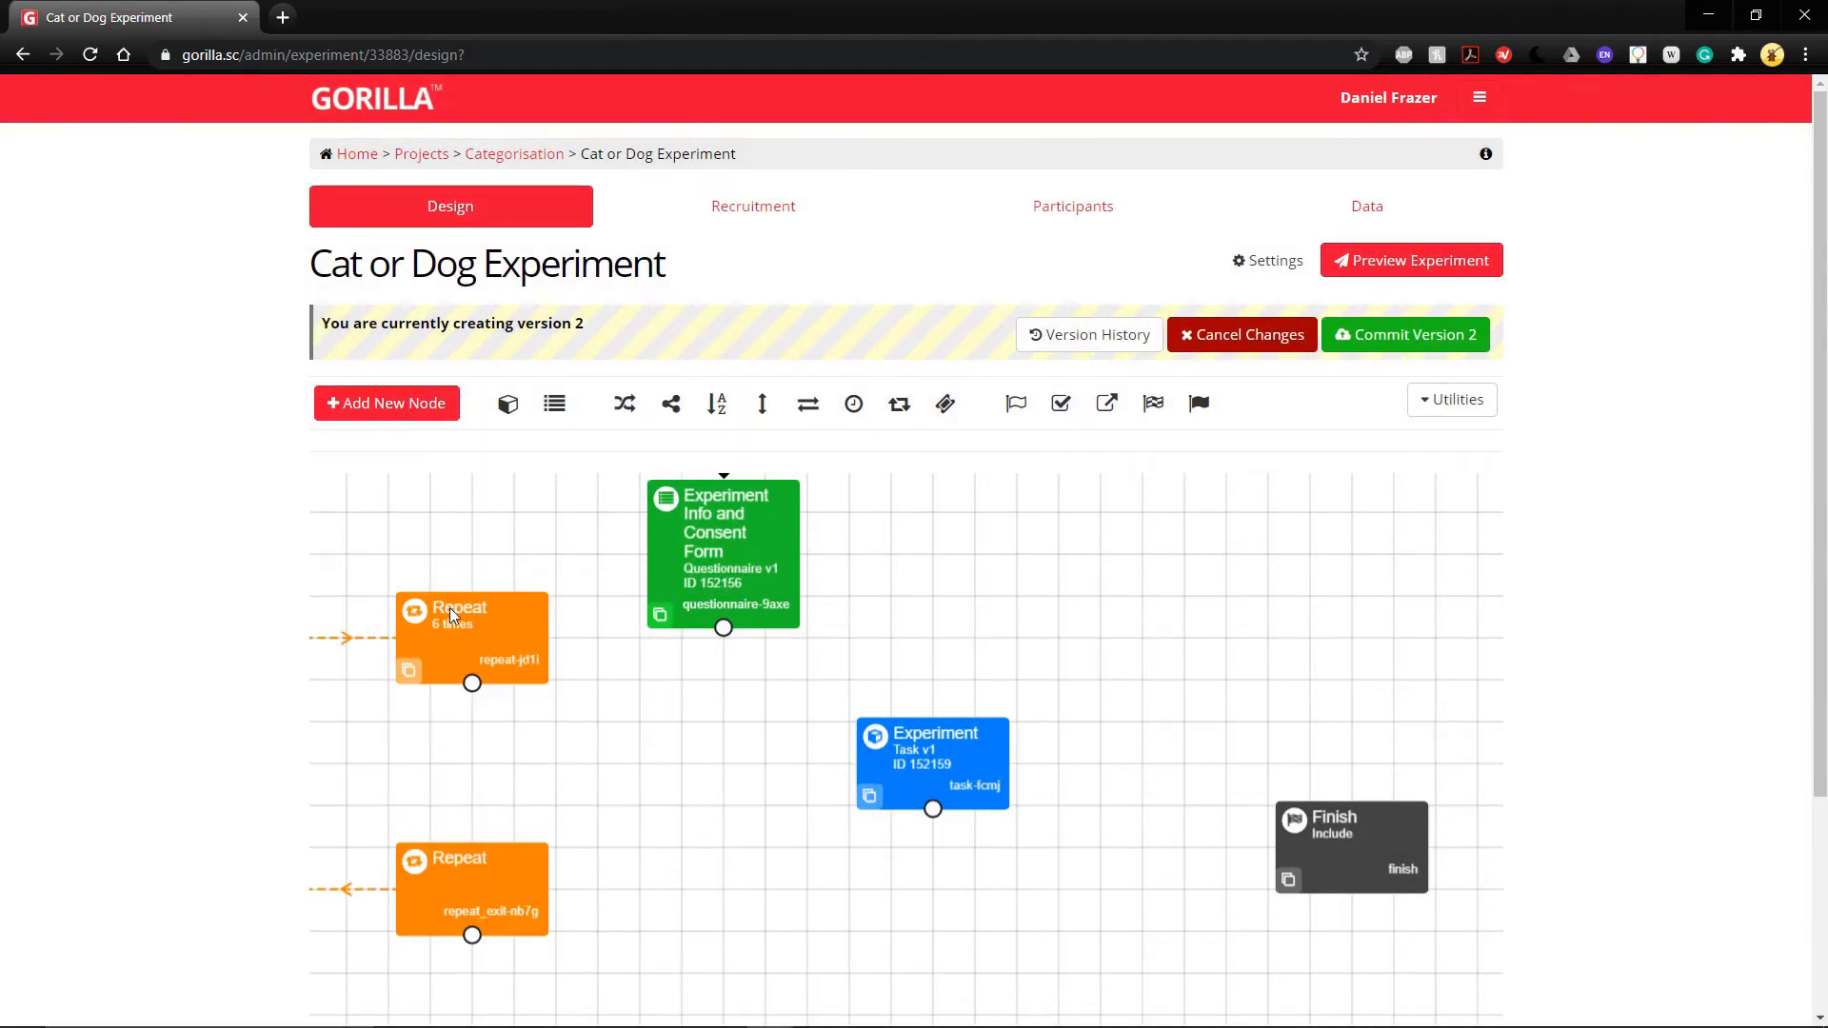
pyautogui.moveTo(585, 706); pyautogui.dragTo(704, 723)
pyautogui.moveTo(742, 849); pyautogui.dragTo(834, 742)
pyautogui.moveTo(560, 805); pyautogui.dragTo(803, 862)
pyautogui.moveTo(1054, 642); pyautogui.dragTo(850, 732)
pyautogui.moveTo(975, 660); pyautogui.dragTo(933, 801)
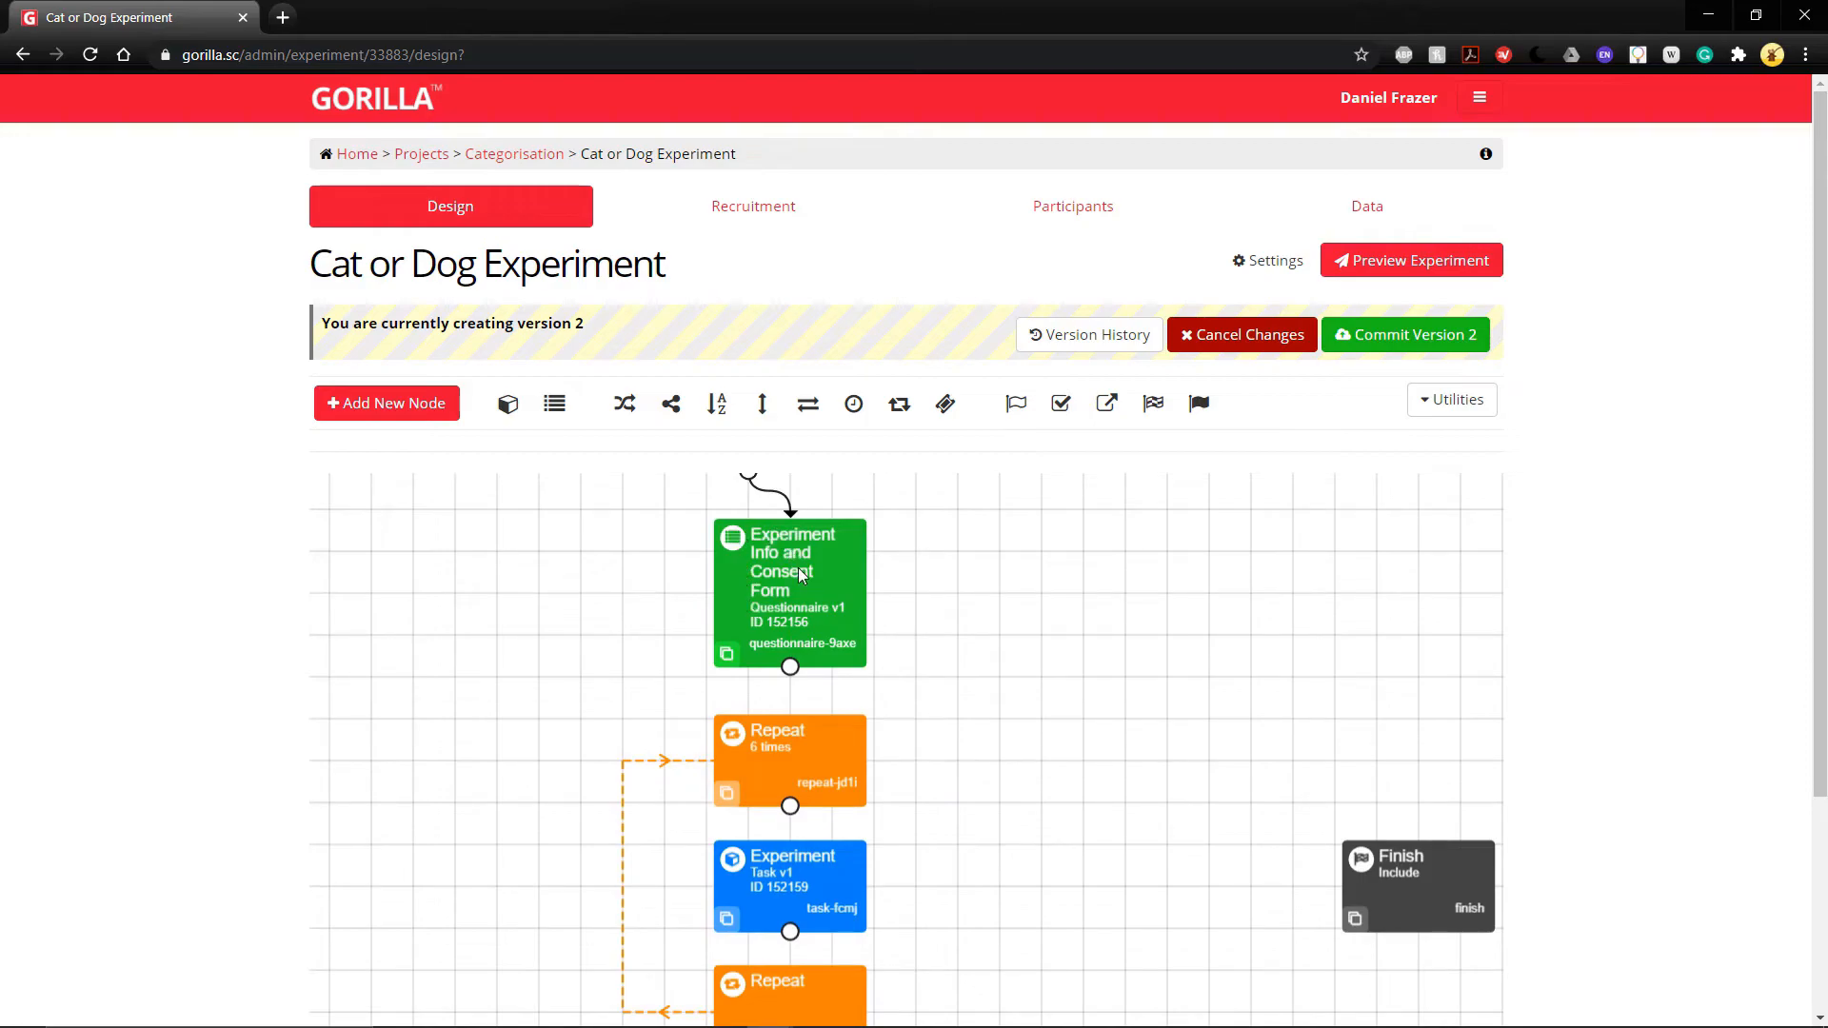
# Connect the consent form to the opening Repeat node, that node to the Experiment task, and the task to the closing Repeat node.
pyautogui.moveTo(790, 669); pyautogui.dragTo(792, 740)
pyautogui.moveTo(910, 830); pyautogui.dragTo(919, 677)
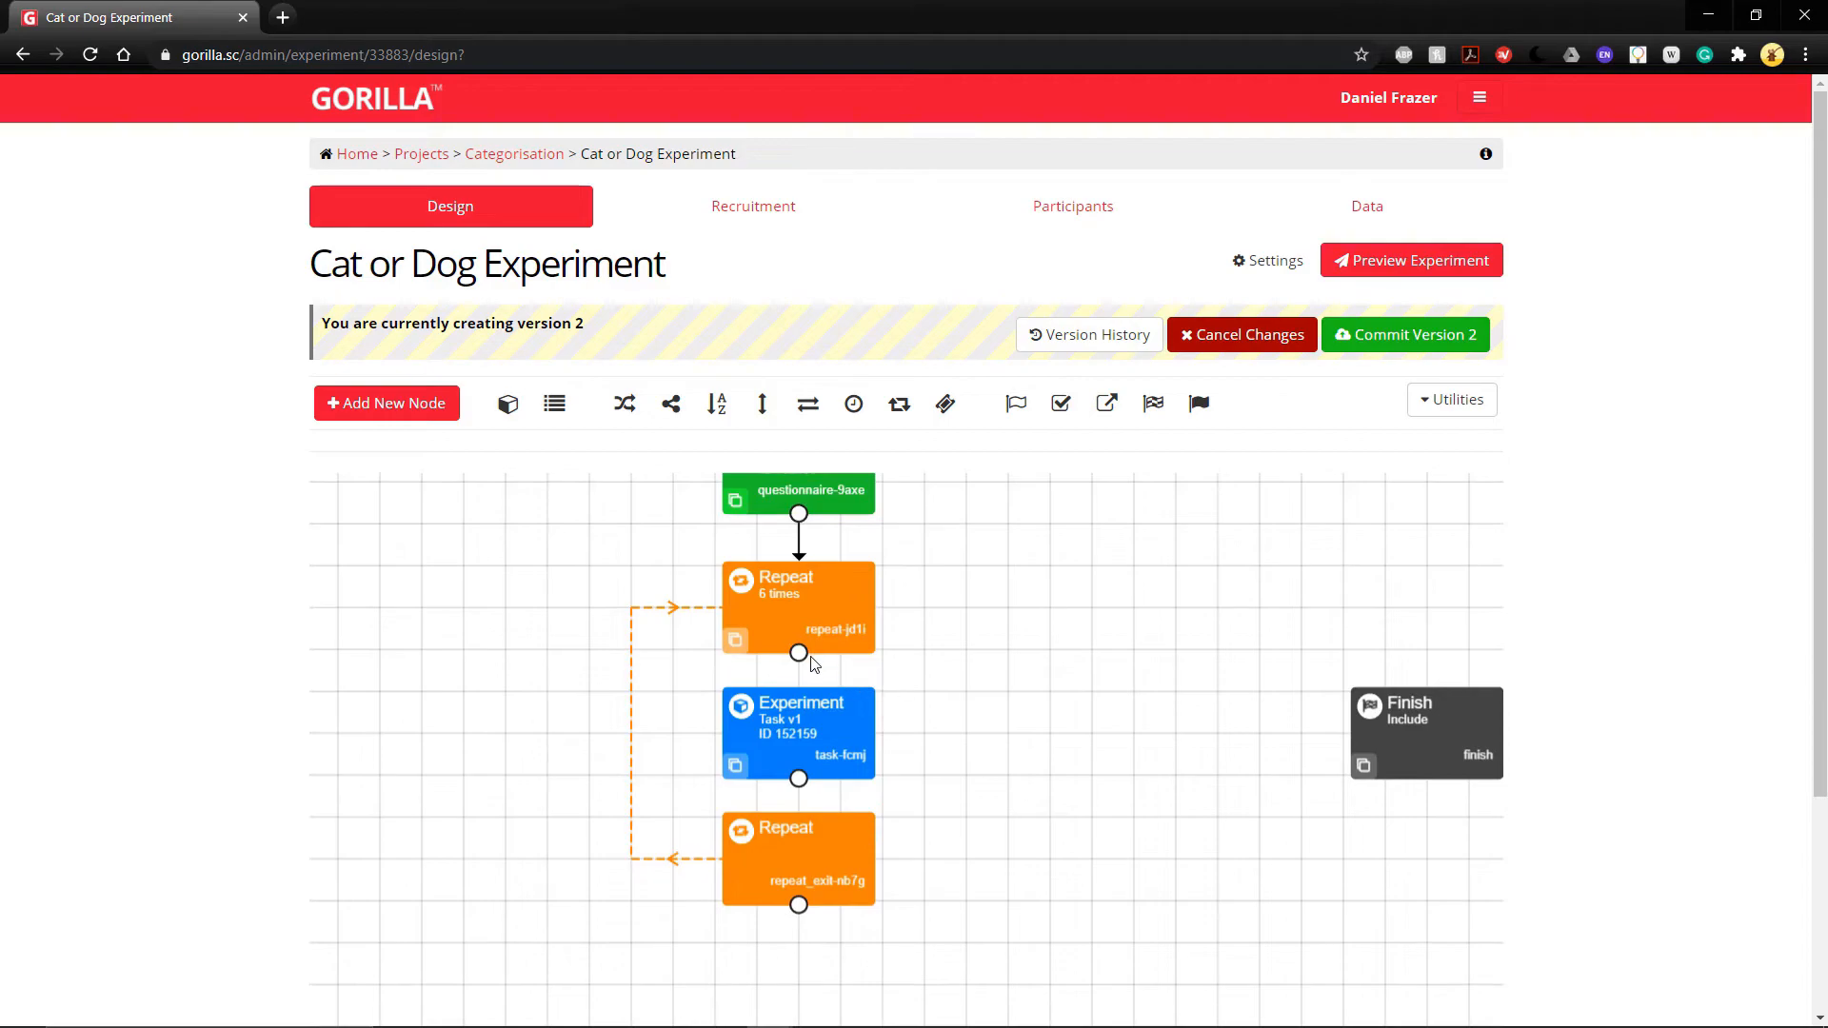
pyautogui.moveTo(802, 716); pyautogui.dragTo(802, 771)
pyautogui.scroll(-1, 947, 728)
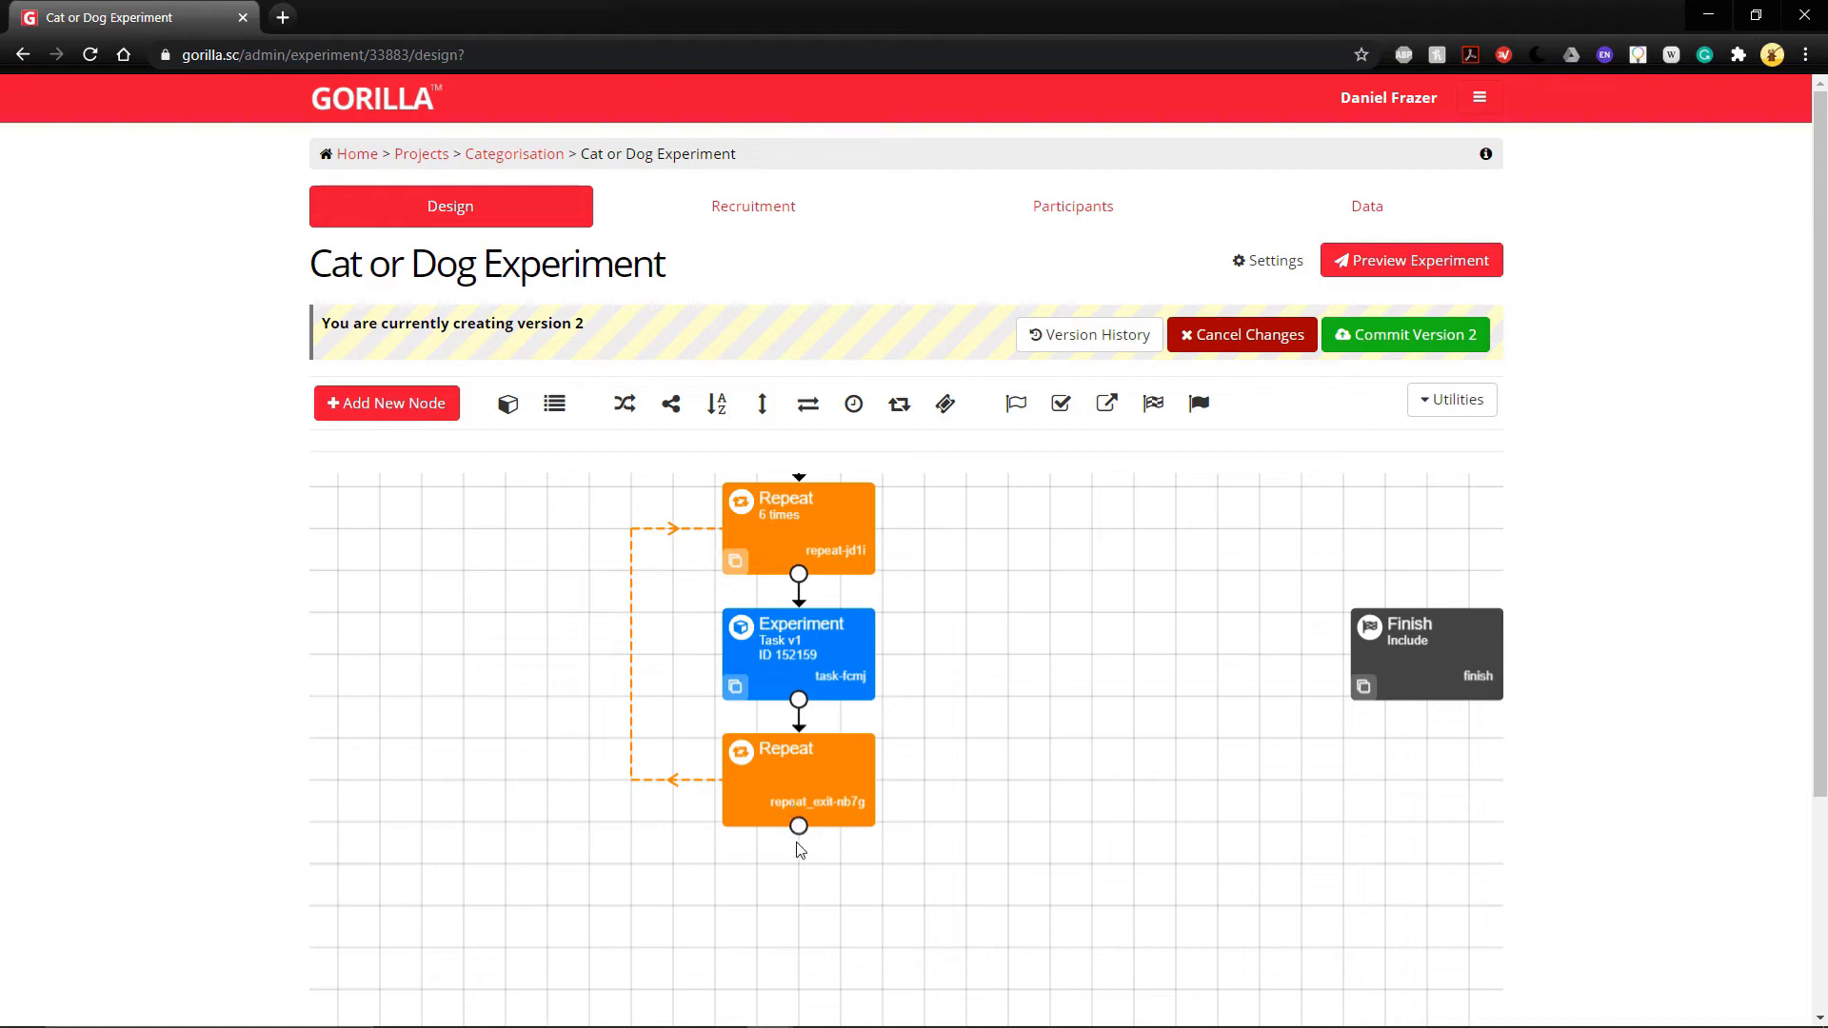
# Place the Finish node below the closing Repeat node and connect the Repeat node to it.
pyautogui.moveTo(812, 886); pyautogui.dragTo(832, 799)
pyautogui.moveTo(1489, 561); pyautogui.dragTo(830, 815)
pyautogui.moveTo(809, 732); pyautogui.dragTo(863, 773)
pyautogui.moveTo(990, 703)
pyautogui.mouseDown()
pyautogui.moveTo(962, 959)
pyautogui.moveTo(975, 768)
pyautogui.moveTo(1002, 686)
pyautogui.mouseUp()
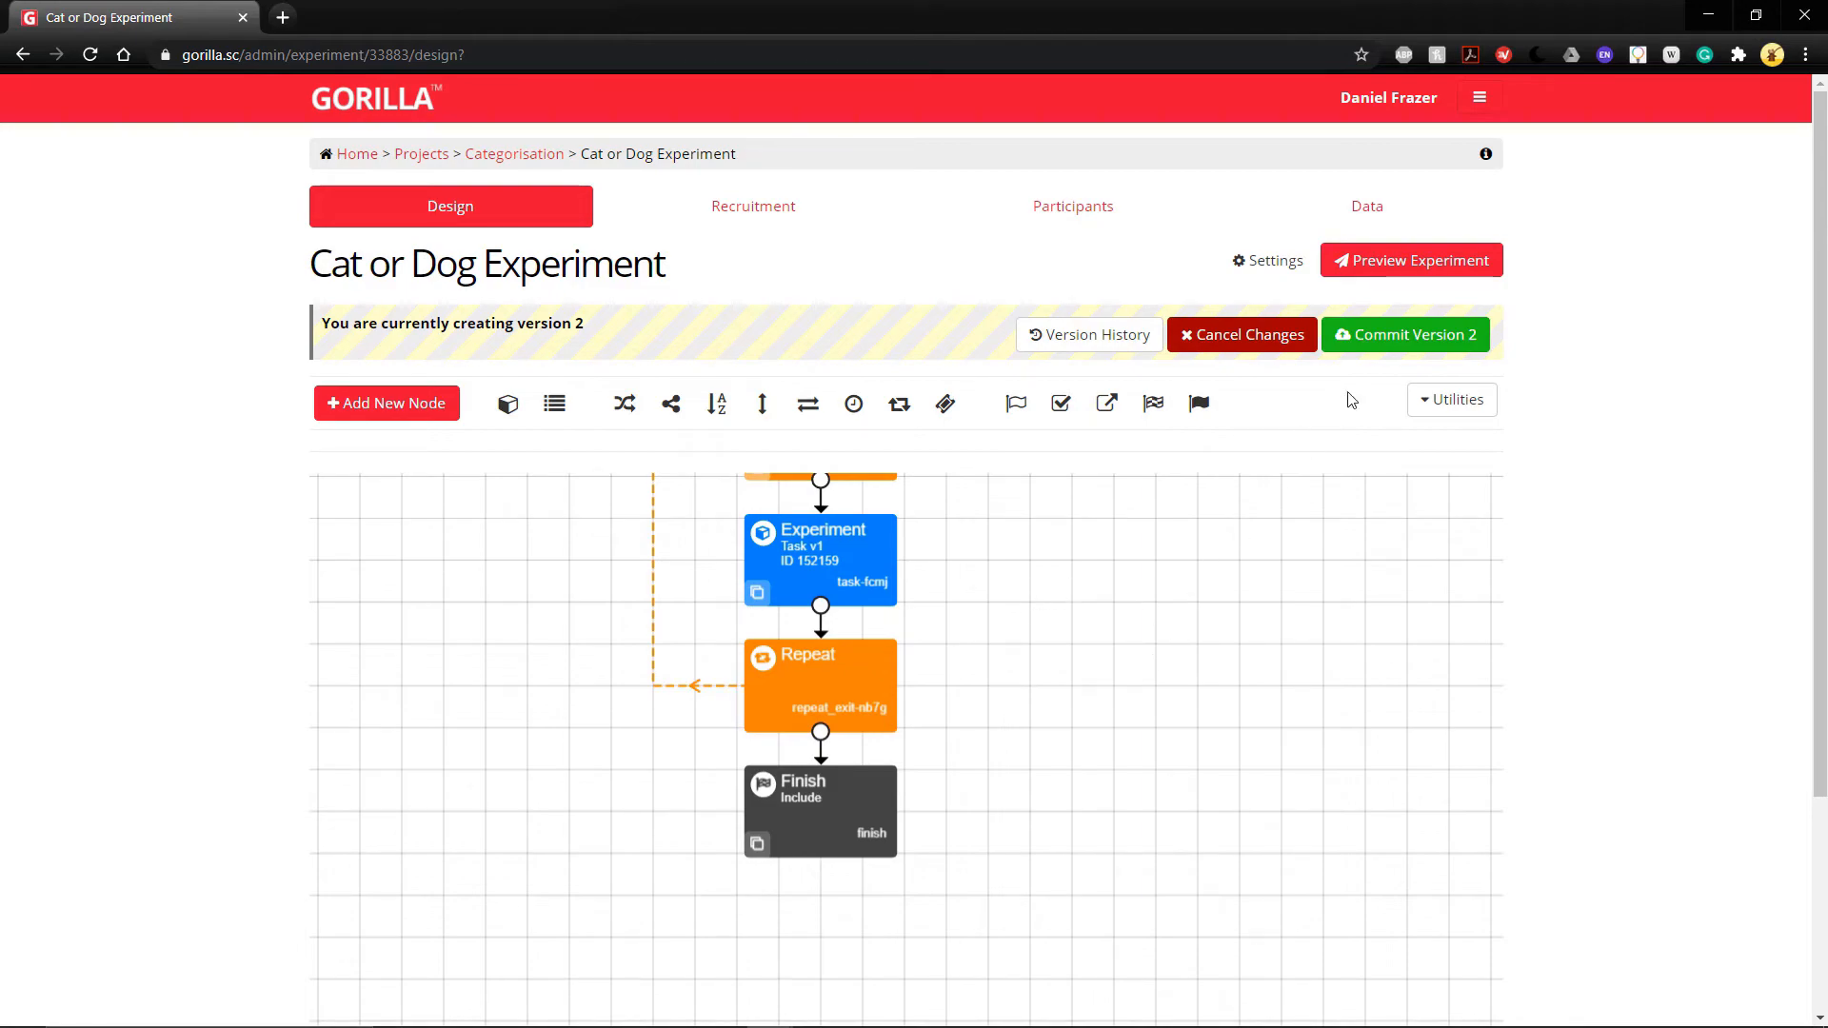
# Commit version 2 of the experiment with the description "Experiment Complete".
pyautogui.click(1473, 333)
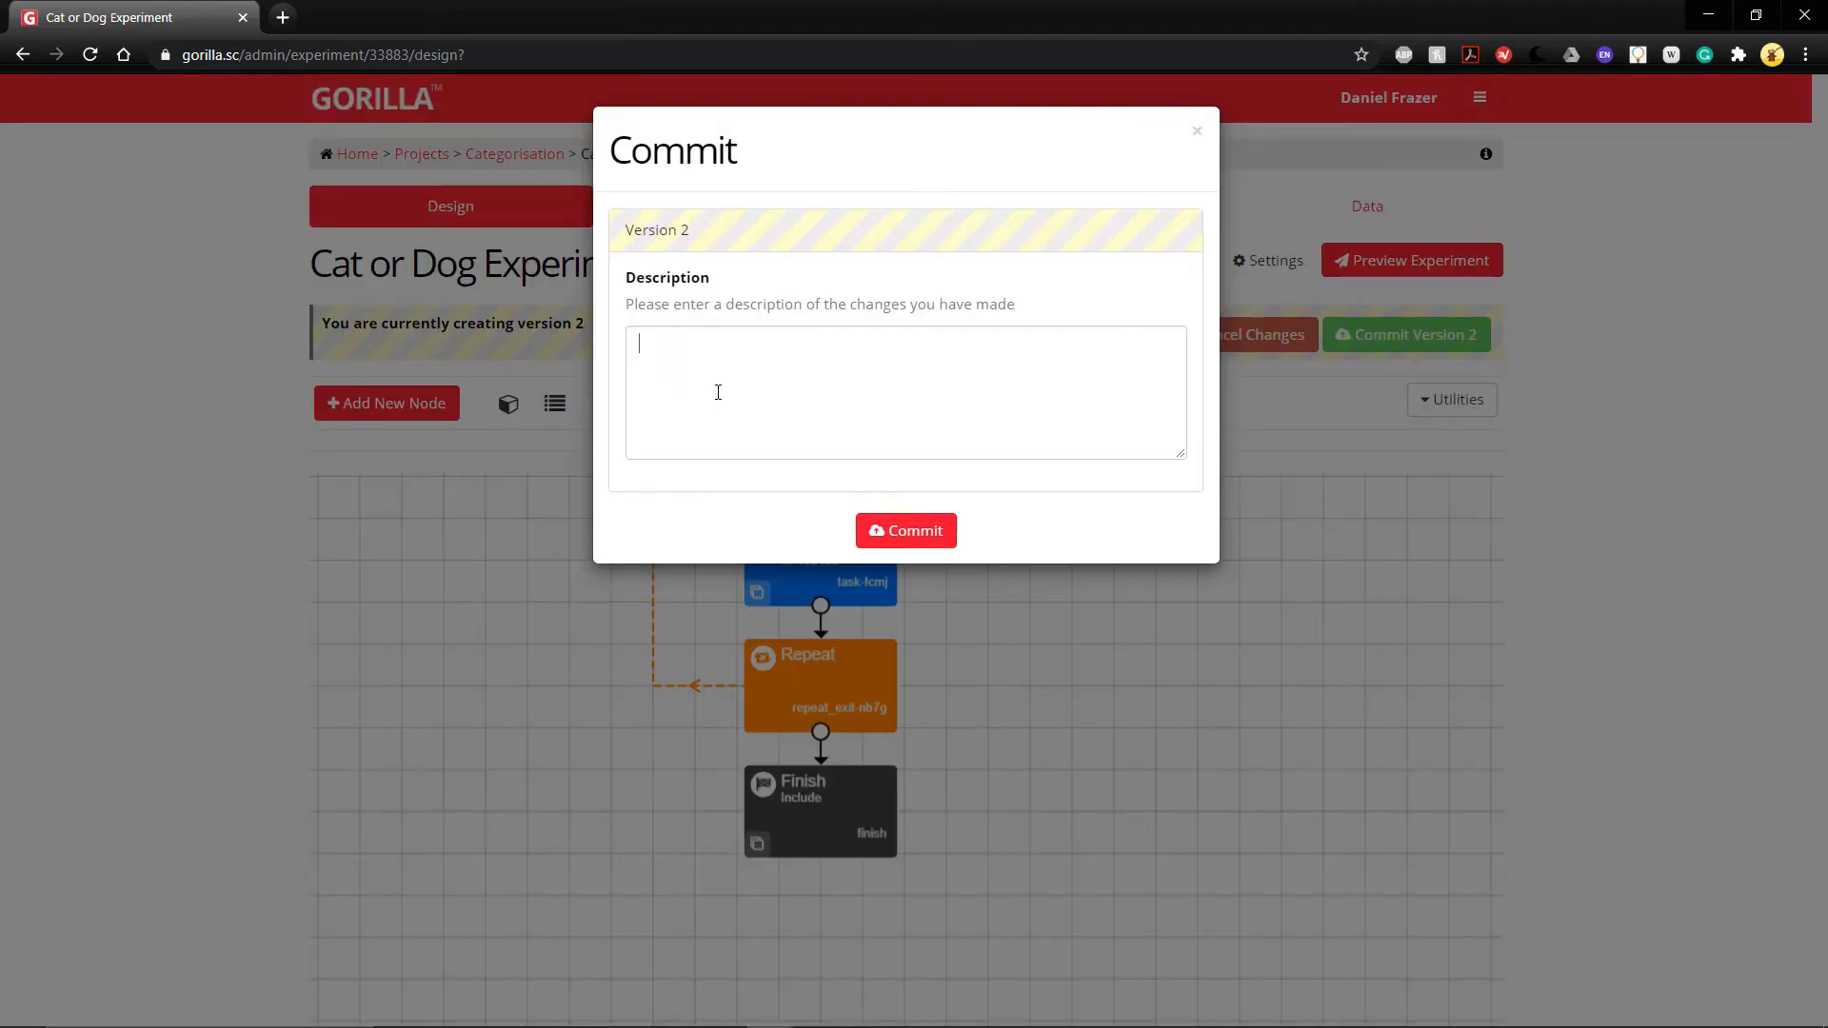
pyautogui.write('Experimen')
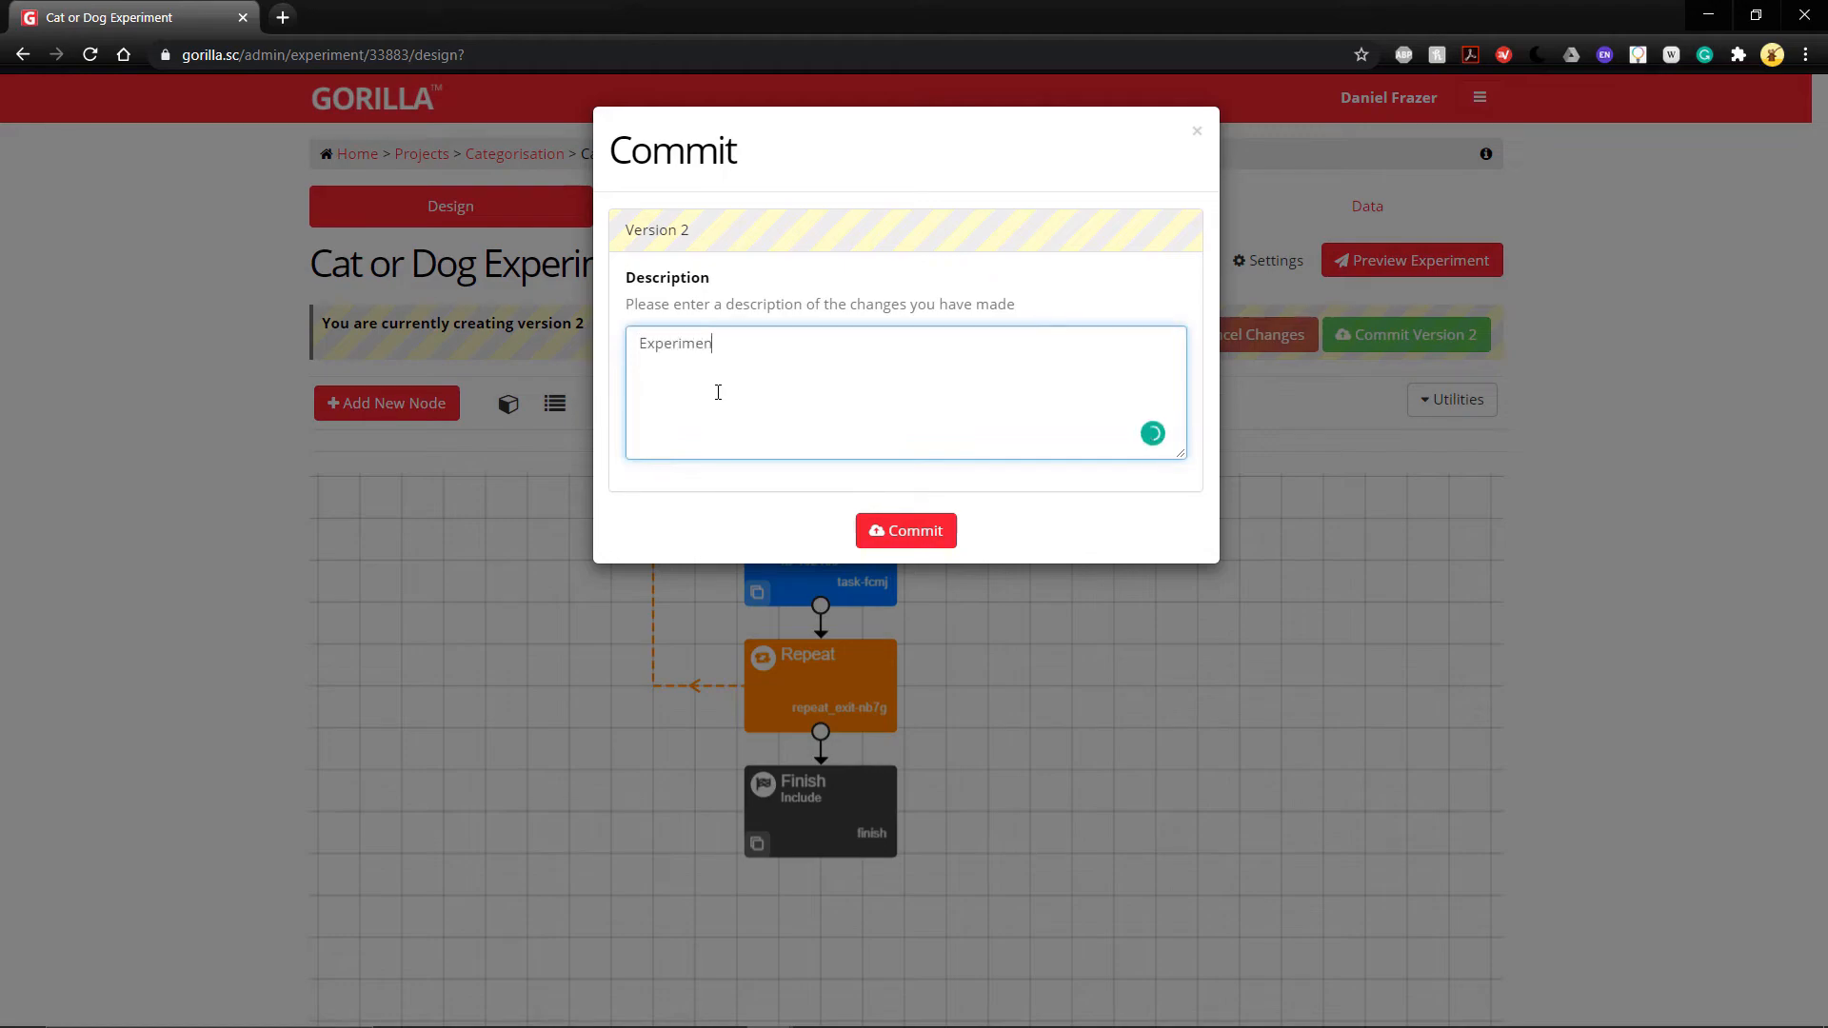
pyautogui.write('t Complete')
pyautogui.click(931, 530)
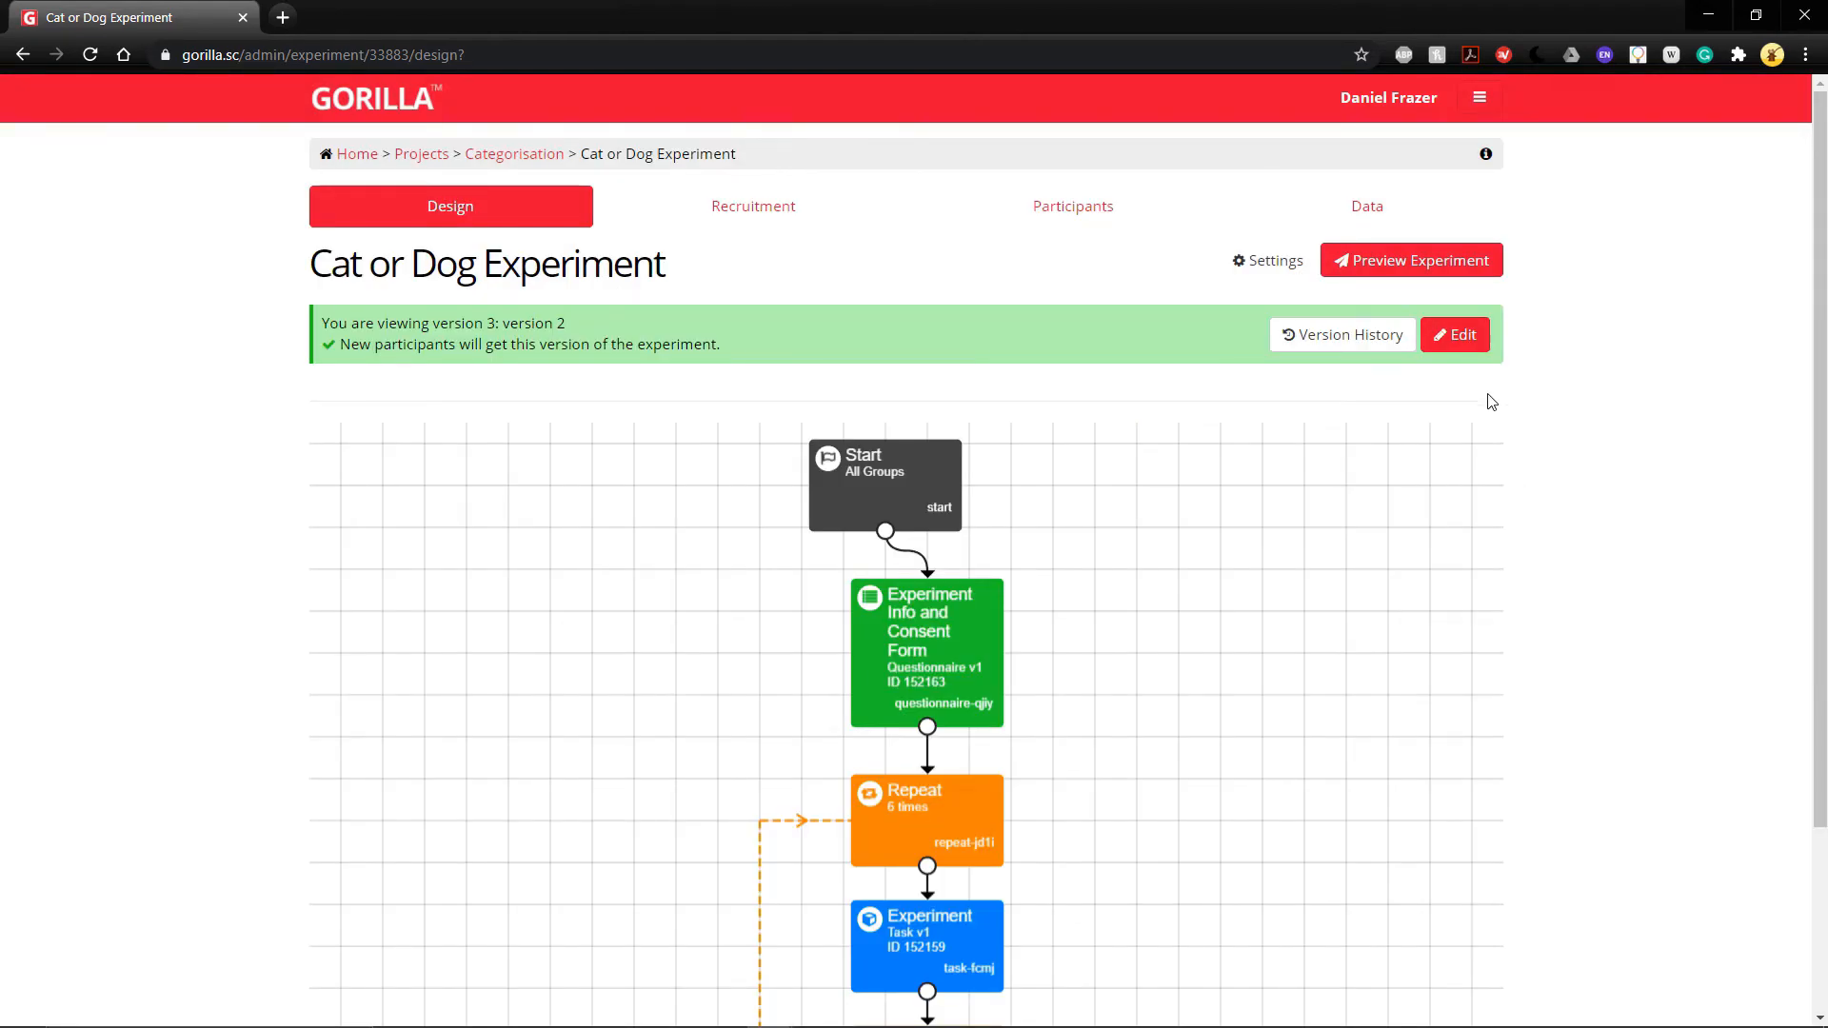
# Preview the experiment and advance through the experiment and participant information pages to the consent form.
pyautogui.click(1408, 262)
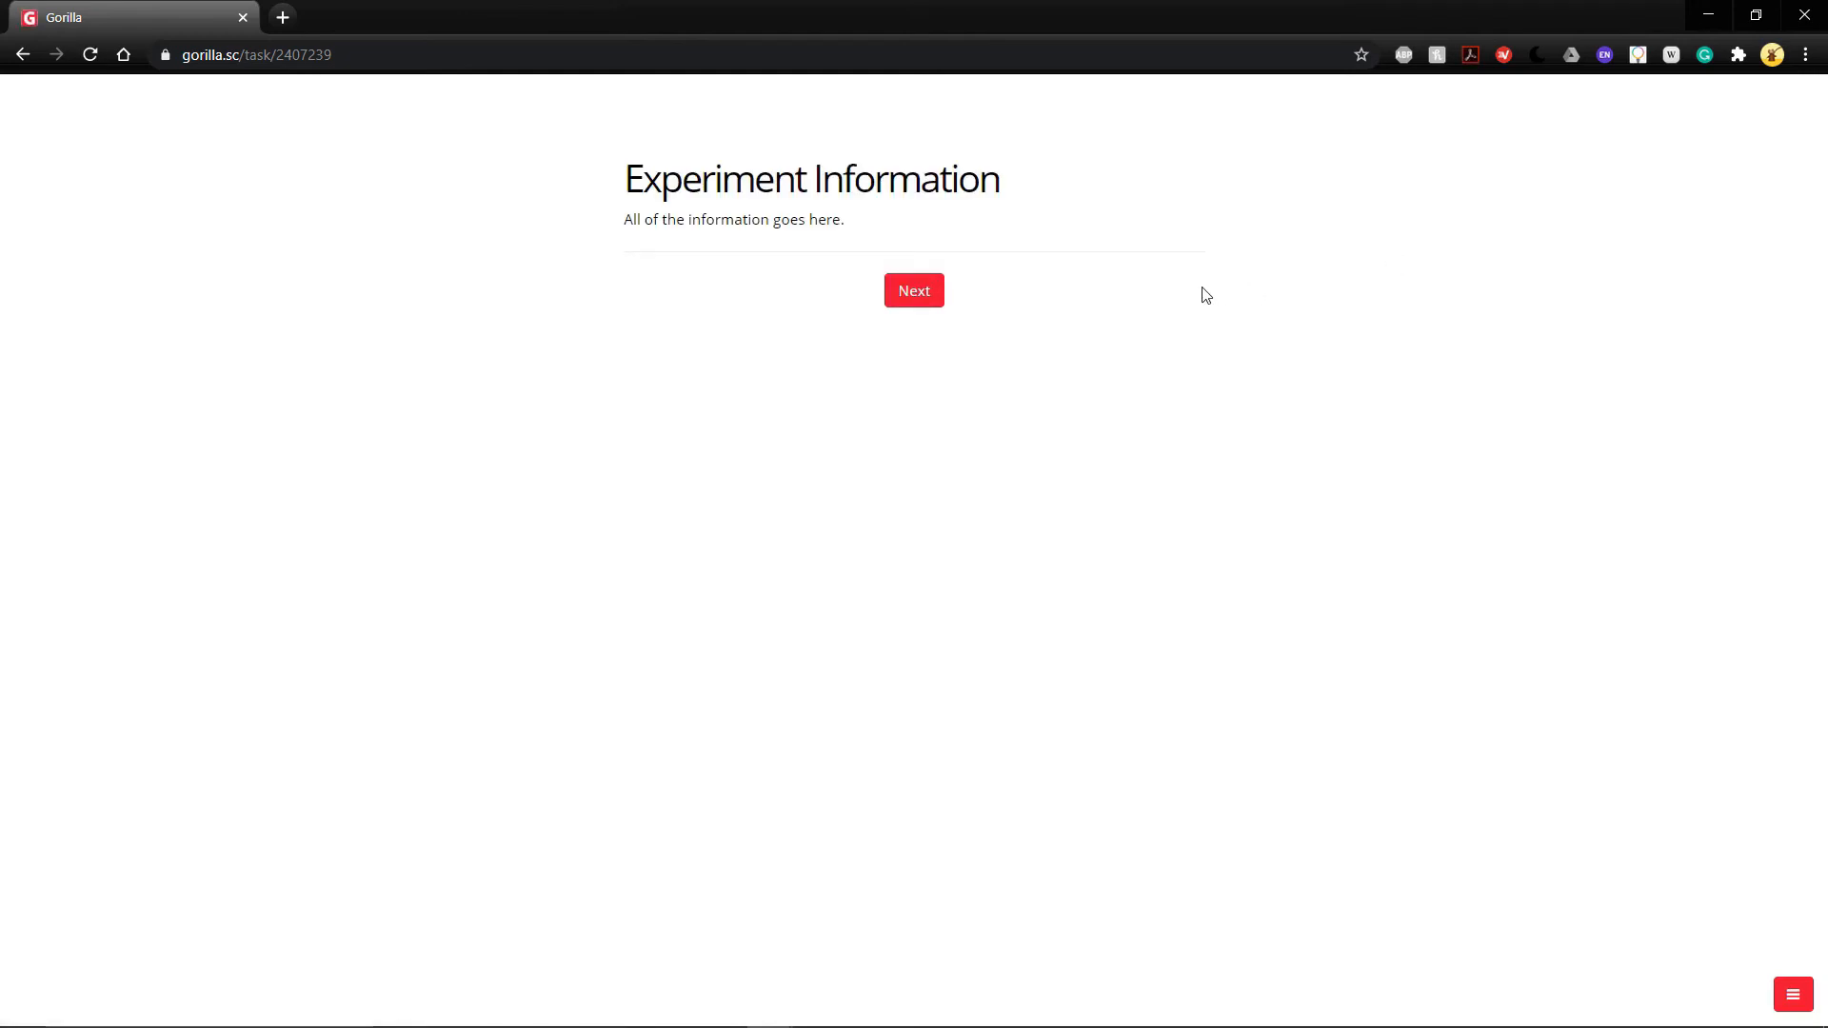
pyautogui.click(929, 301)
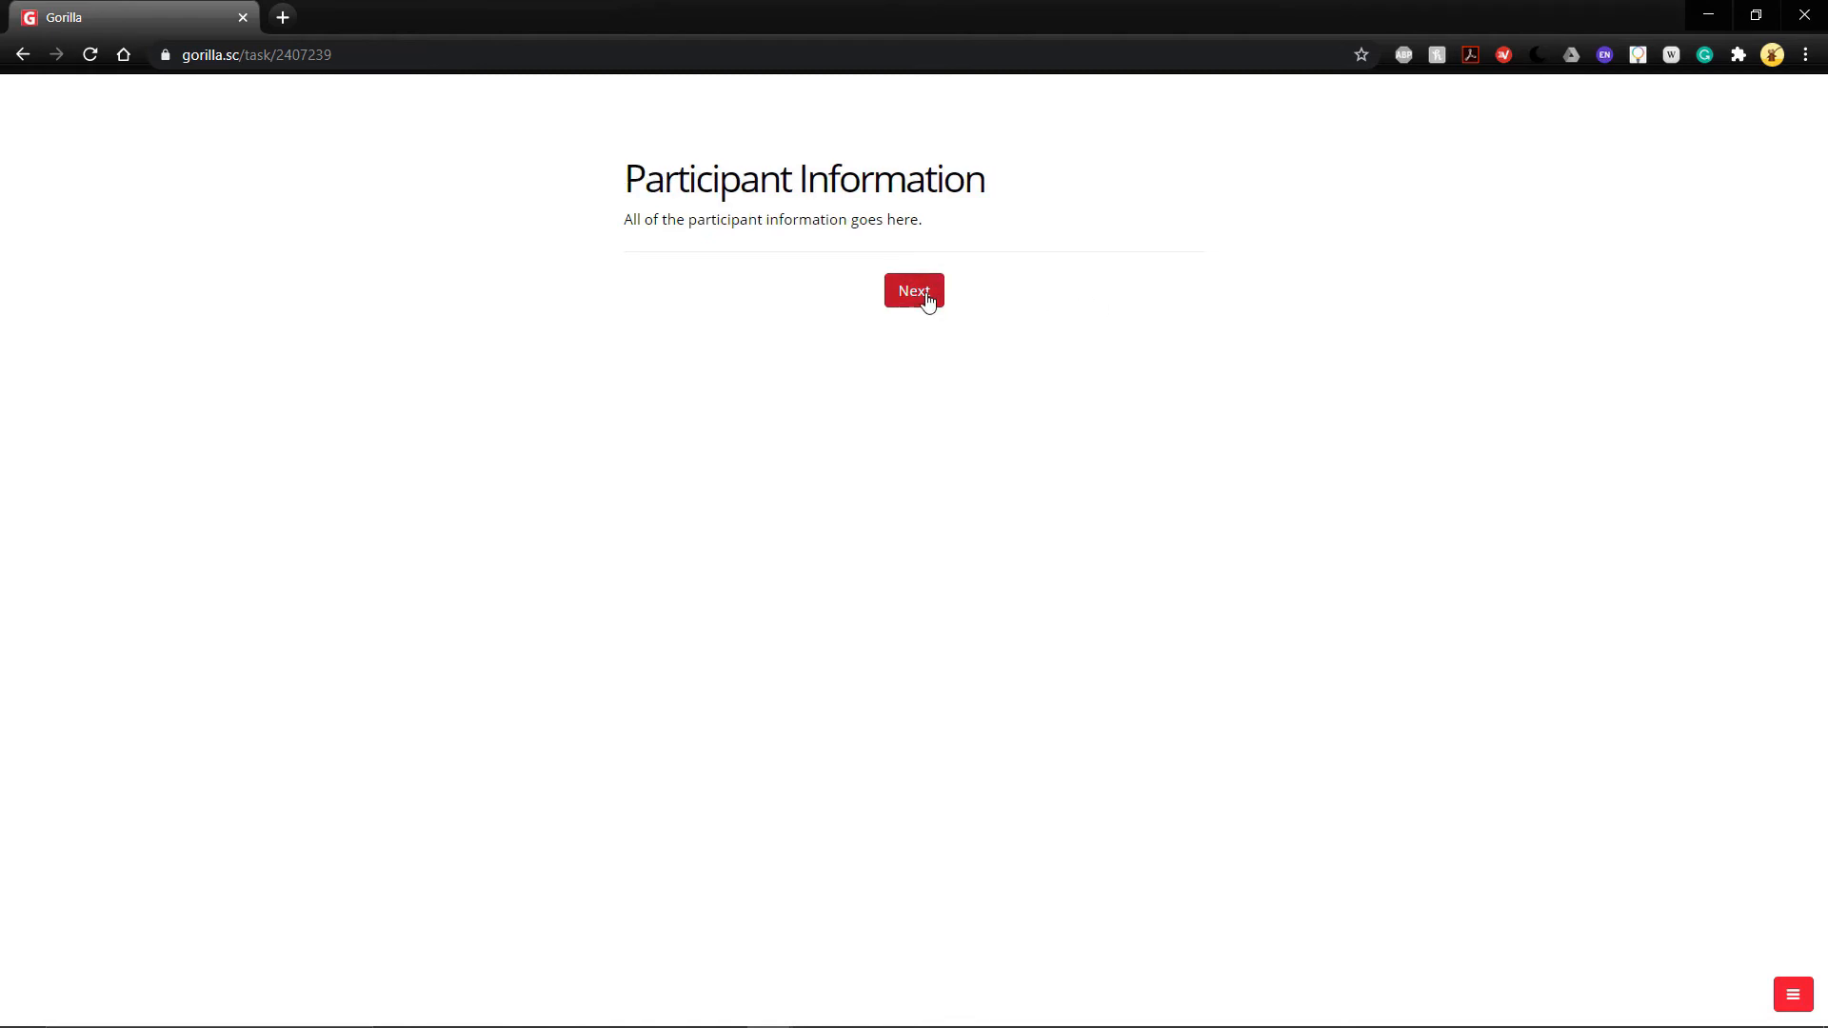
pyautogui.click(928, 301)
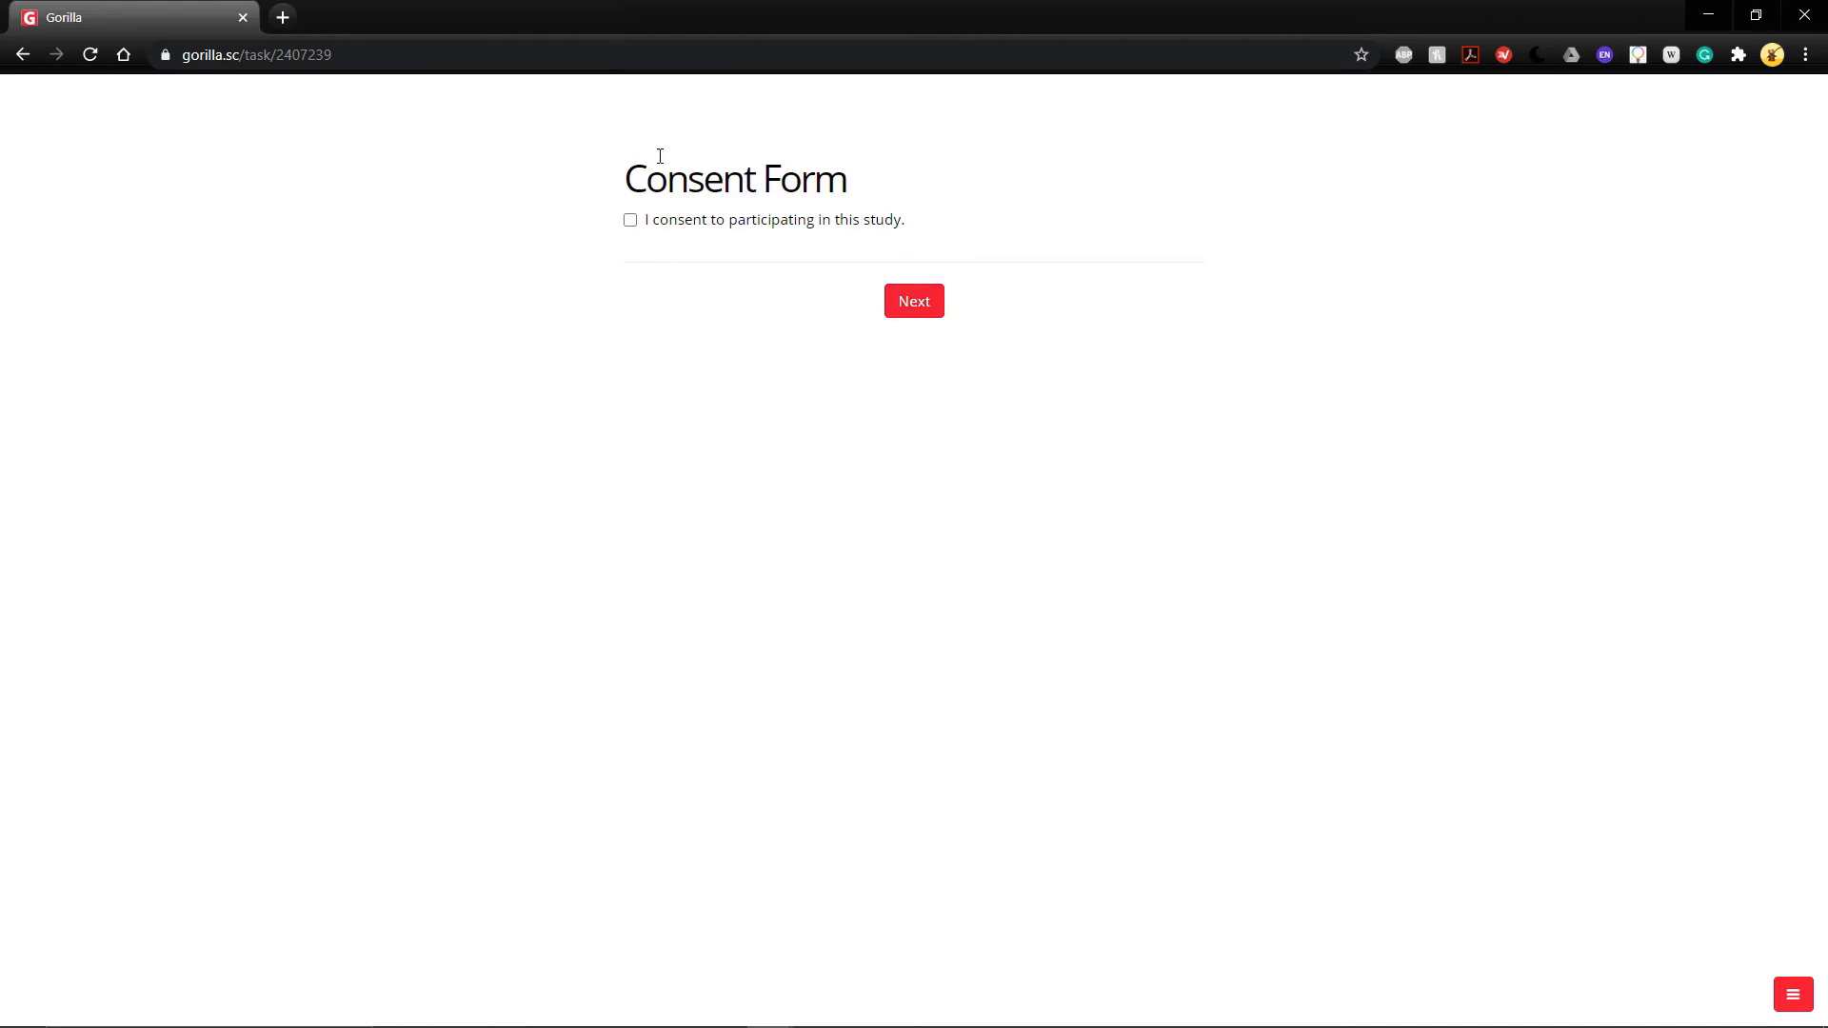
# Try to continue past the consent form without giving consent.
pyautogui.click(916, 300)
pyautogui.moveTo(741, 131)
pyautogui.mouseDown()
pyautogui.moveTo(868, 131)
pyautogui.moveTo(741, 134)
pyautogui.mouseUp()
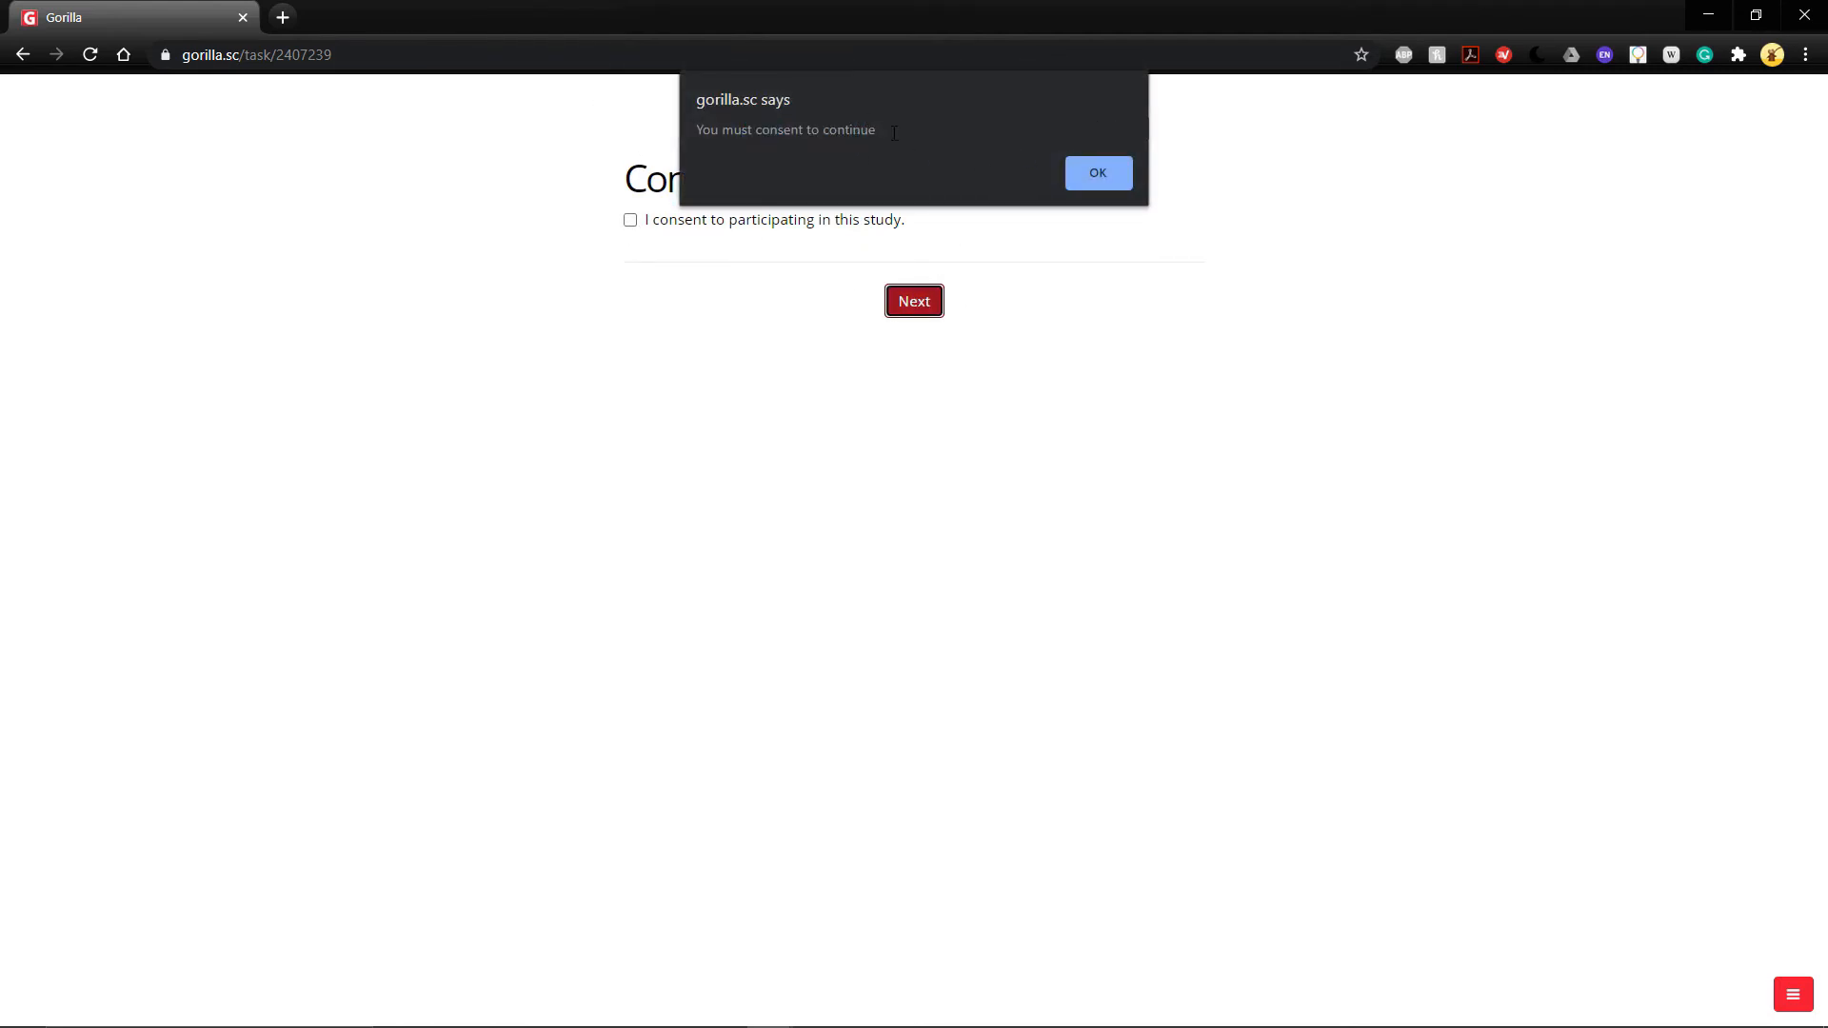
pyautogui.click(1099, 173)
# Consent to participating in the study and start the cat or dog task from its instructions page.
pyautogui.click(817, 224)
pyautogui.click(901, 299)
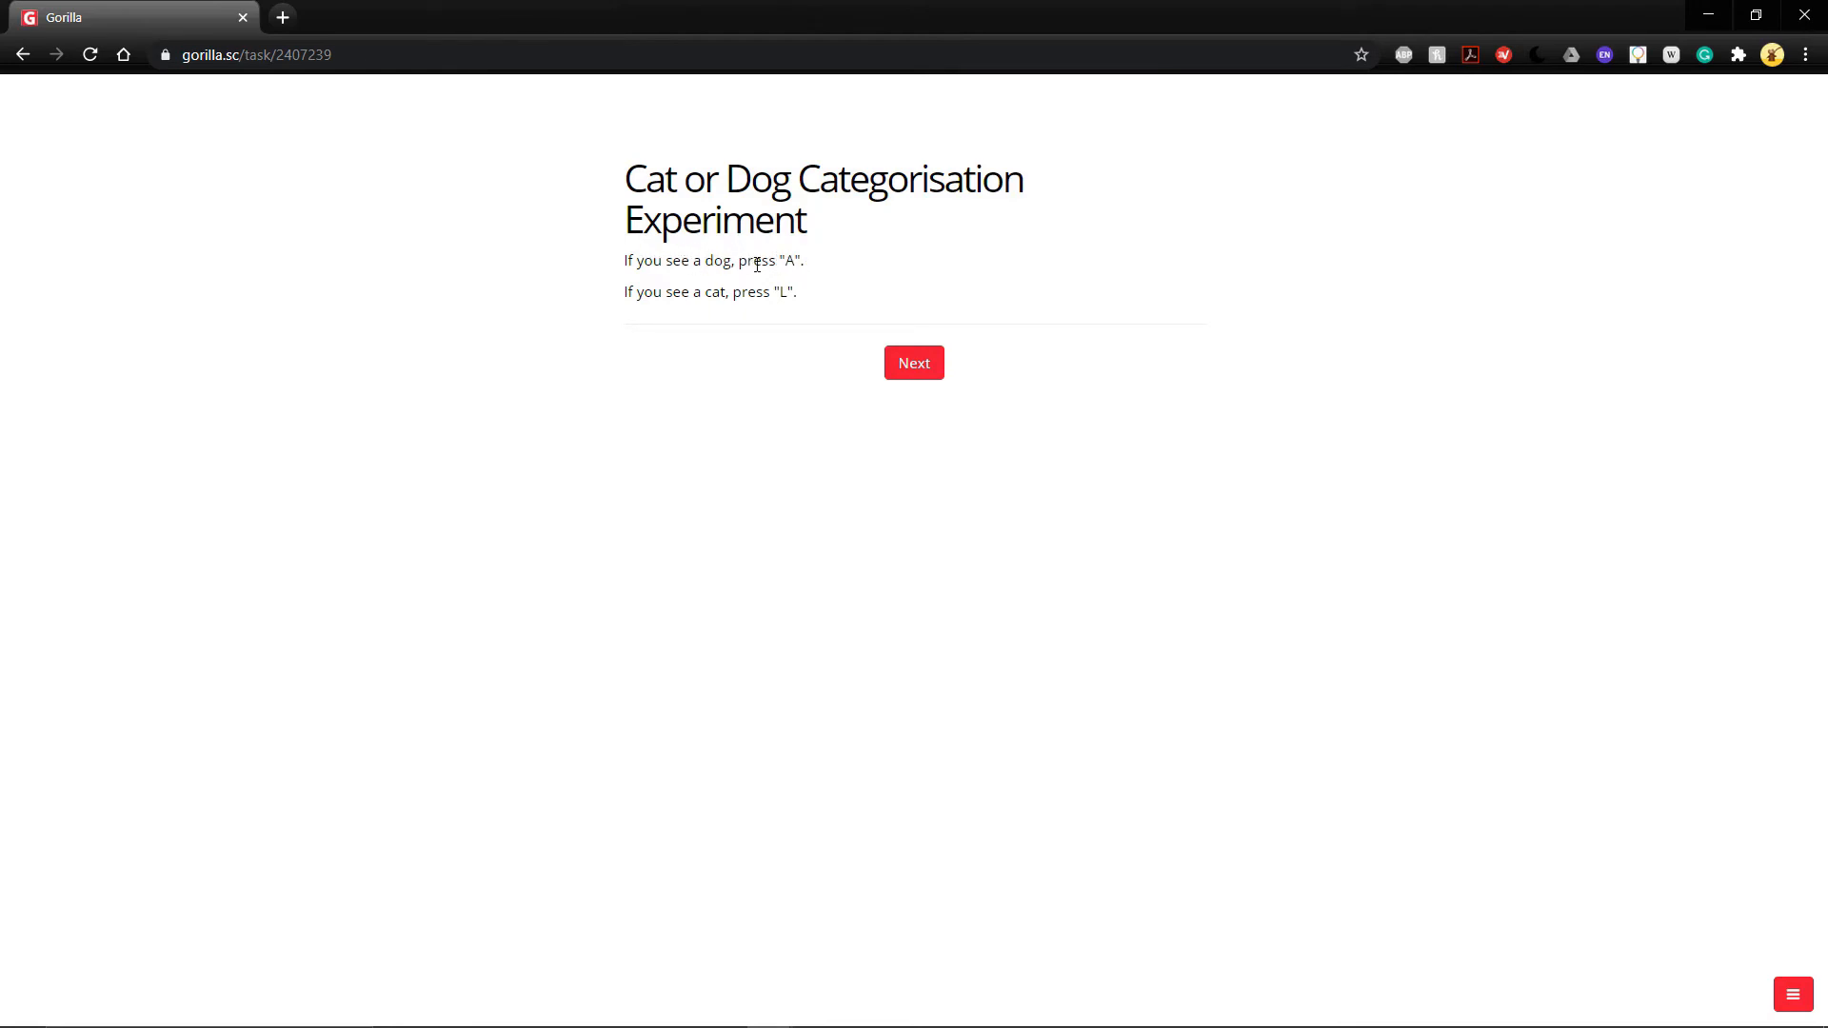
pyautogui.click(933, 375)
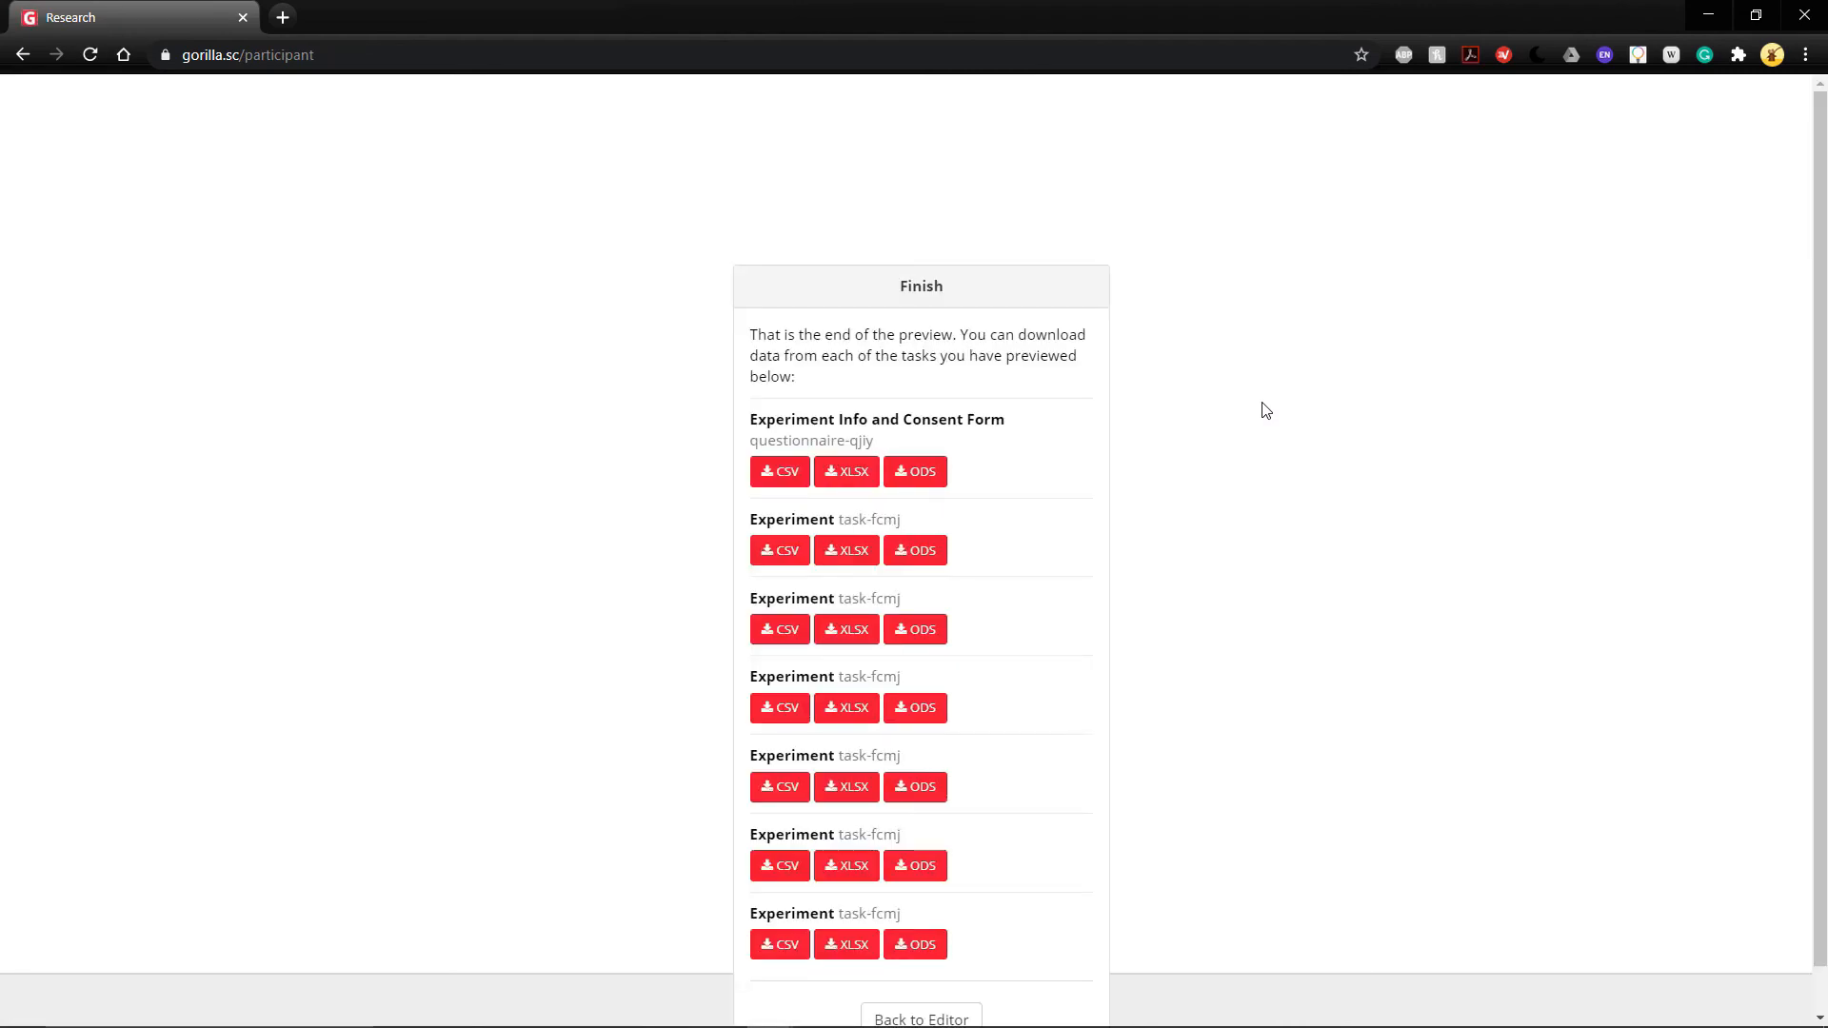
# Download the preview data of the third Experiment task as XLSX and open it in Excel.
pyautogui.scroll(-1, 1245, 556)
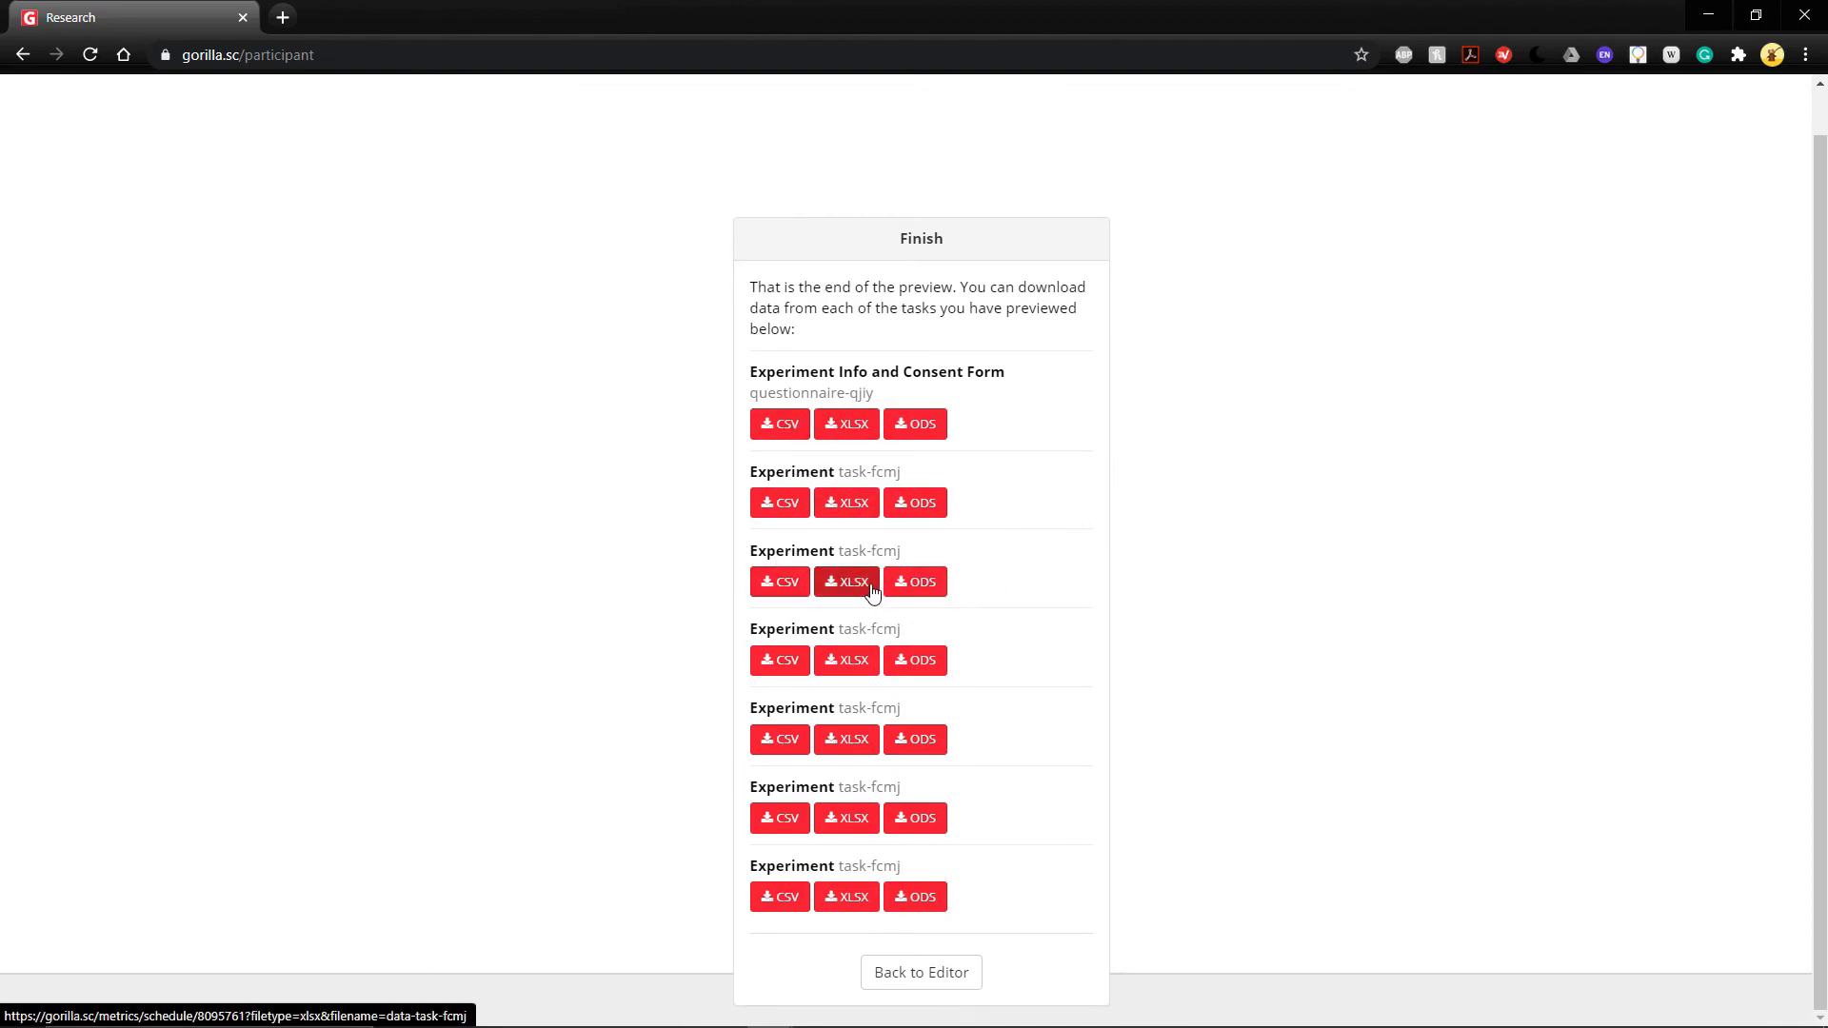
pyautogui.click(862, 662)
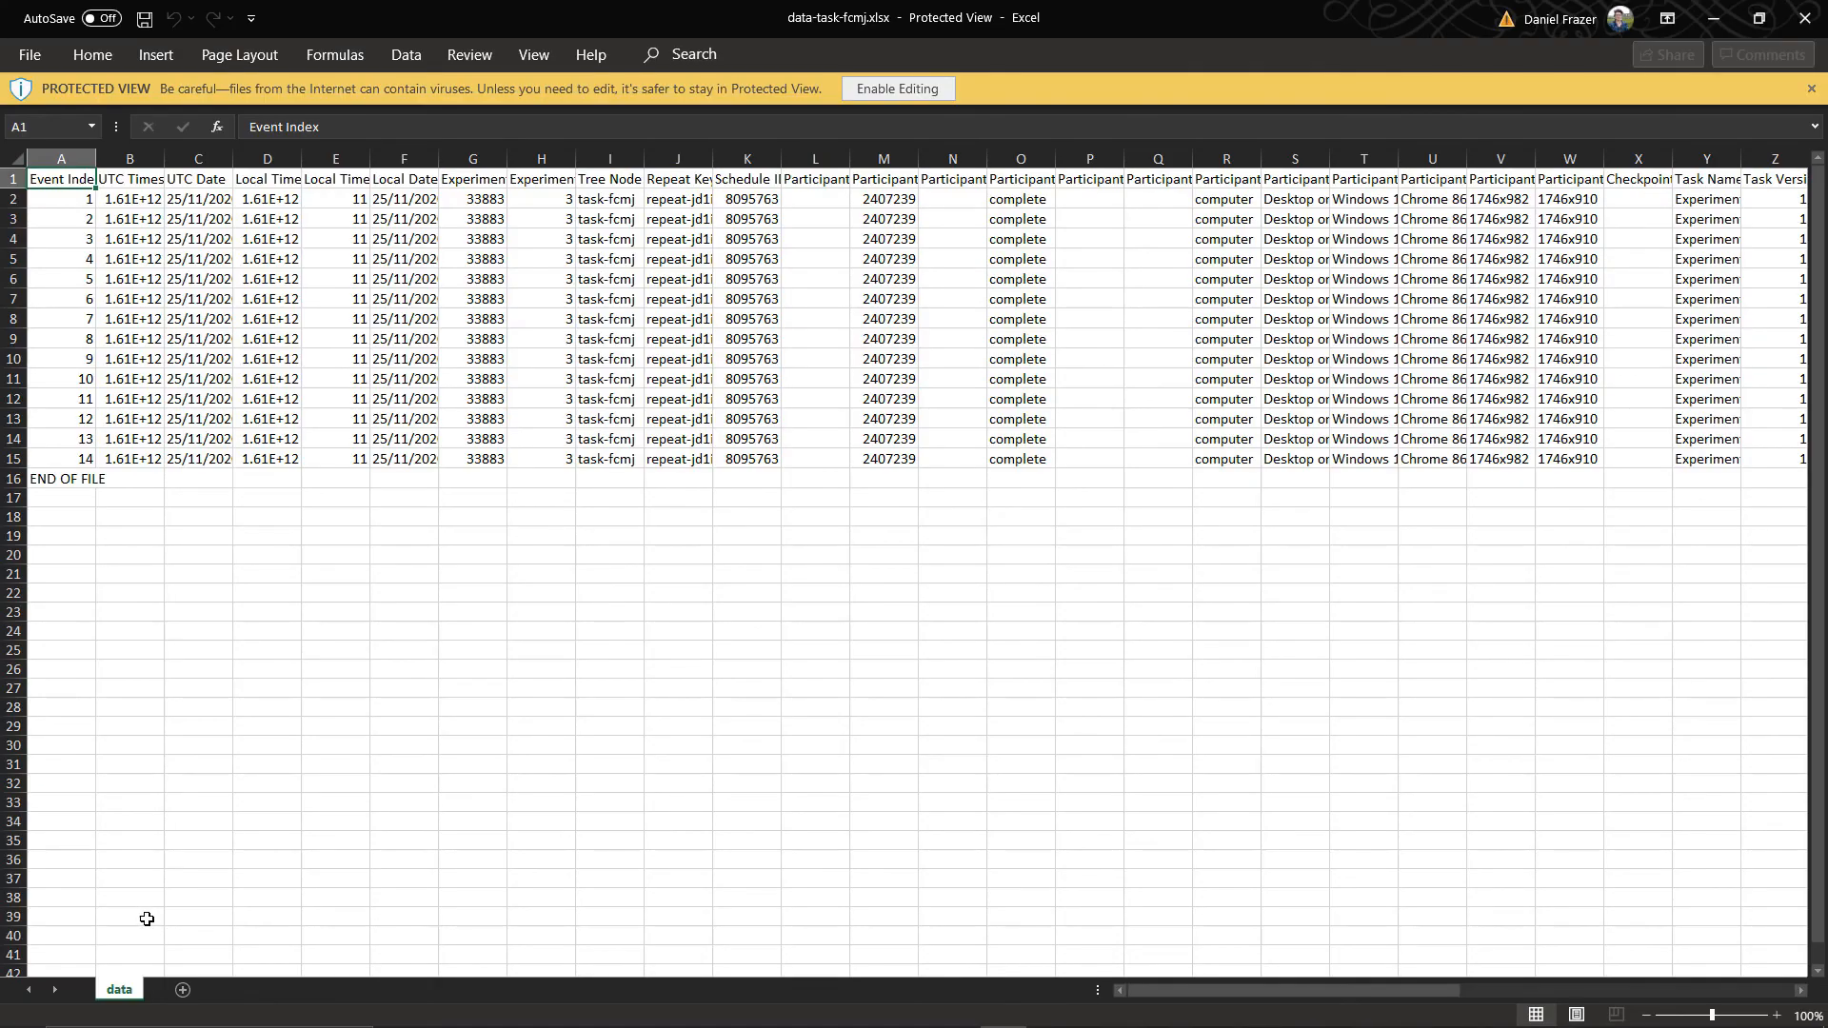
# Examine the event index rows and the Response, Attempt and Correct columns in the task data.
pyautogui.moveTo(83, 199); pyautogui.dragTo(82, 459)
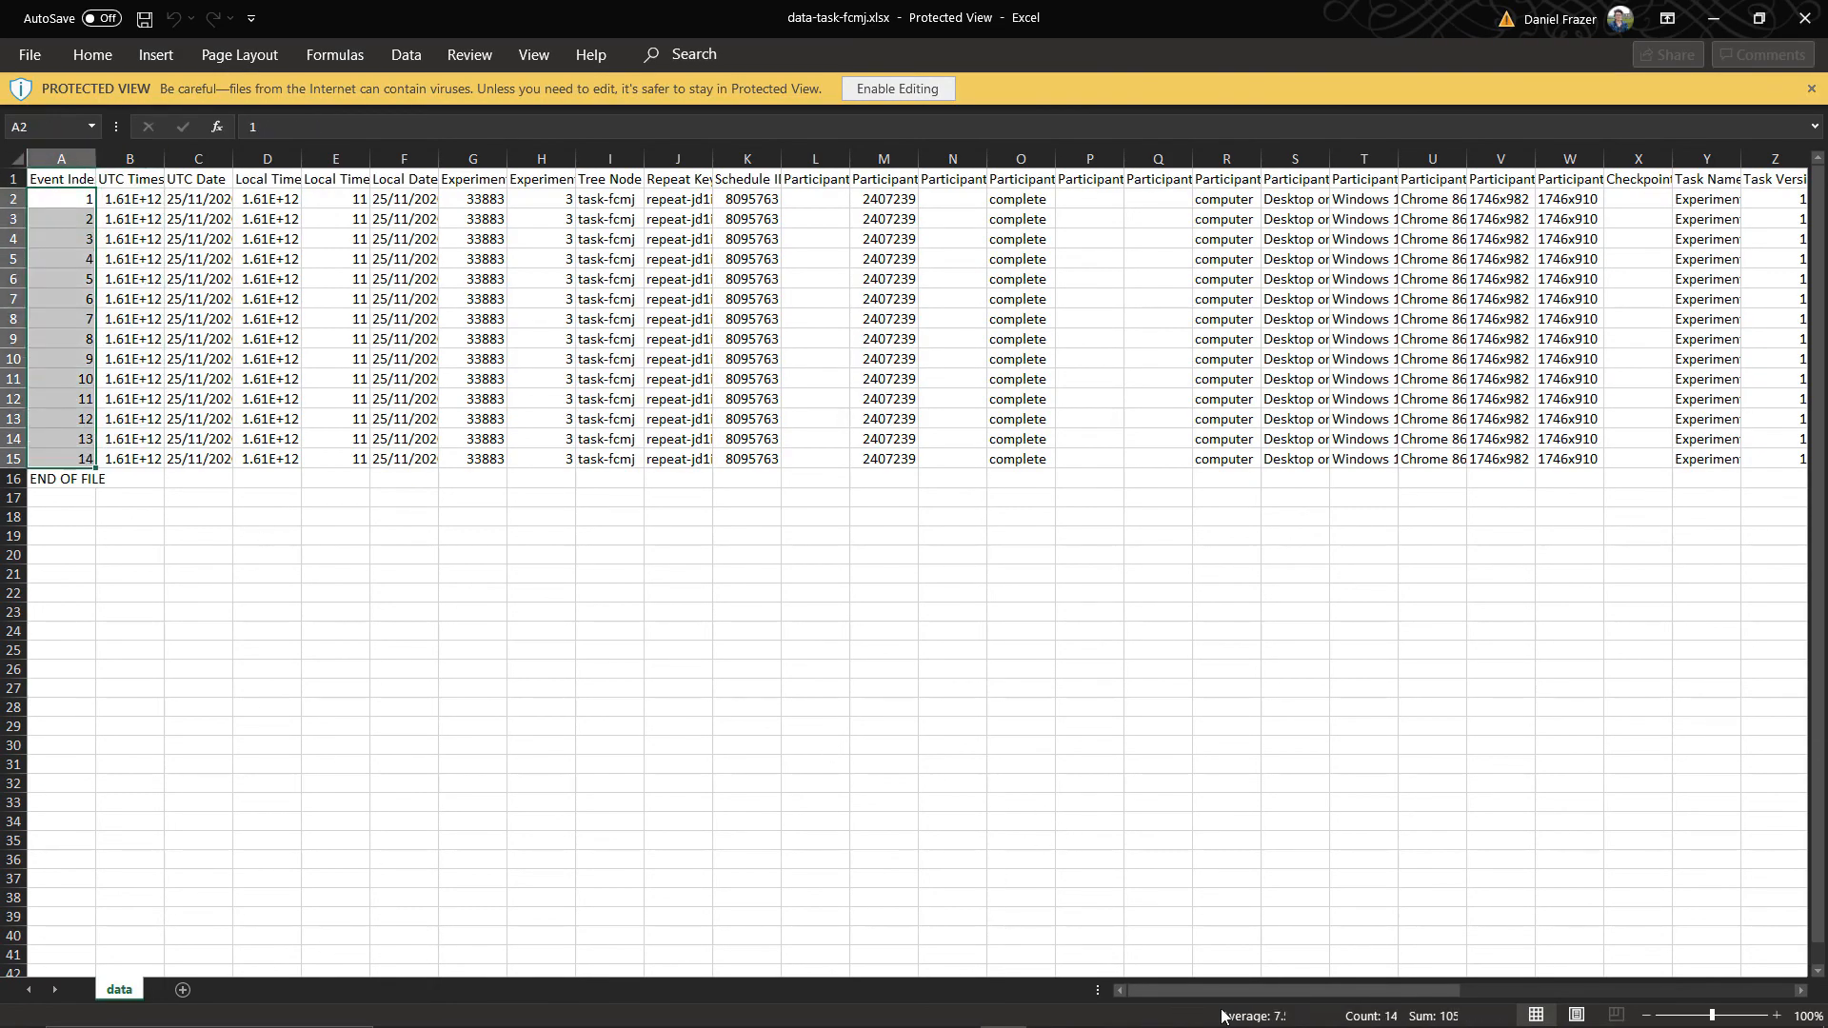
pyautogui.moveTo(1172, 991); pyautogui.dragTo(1539, 973)
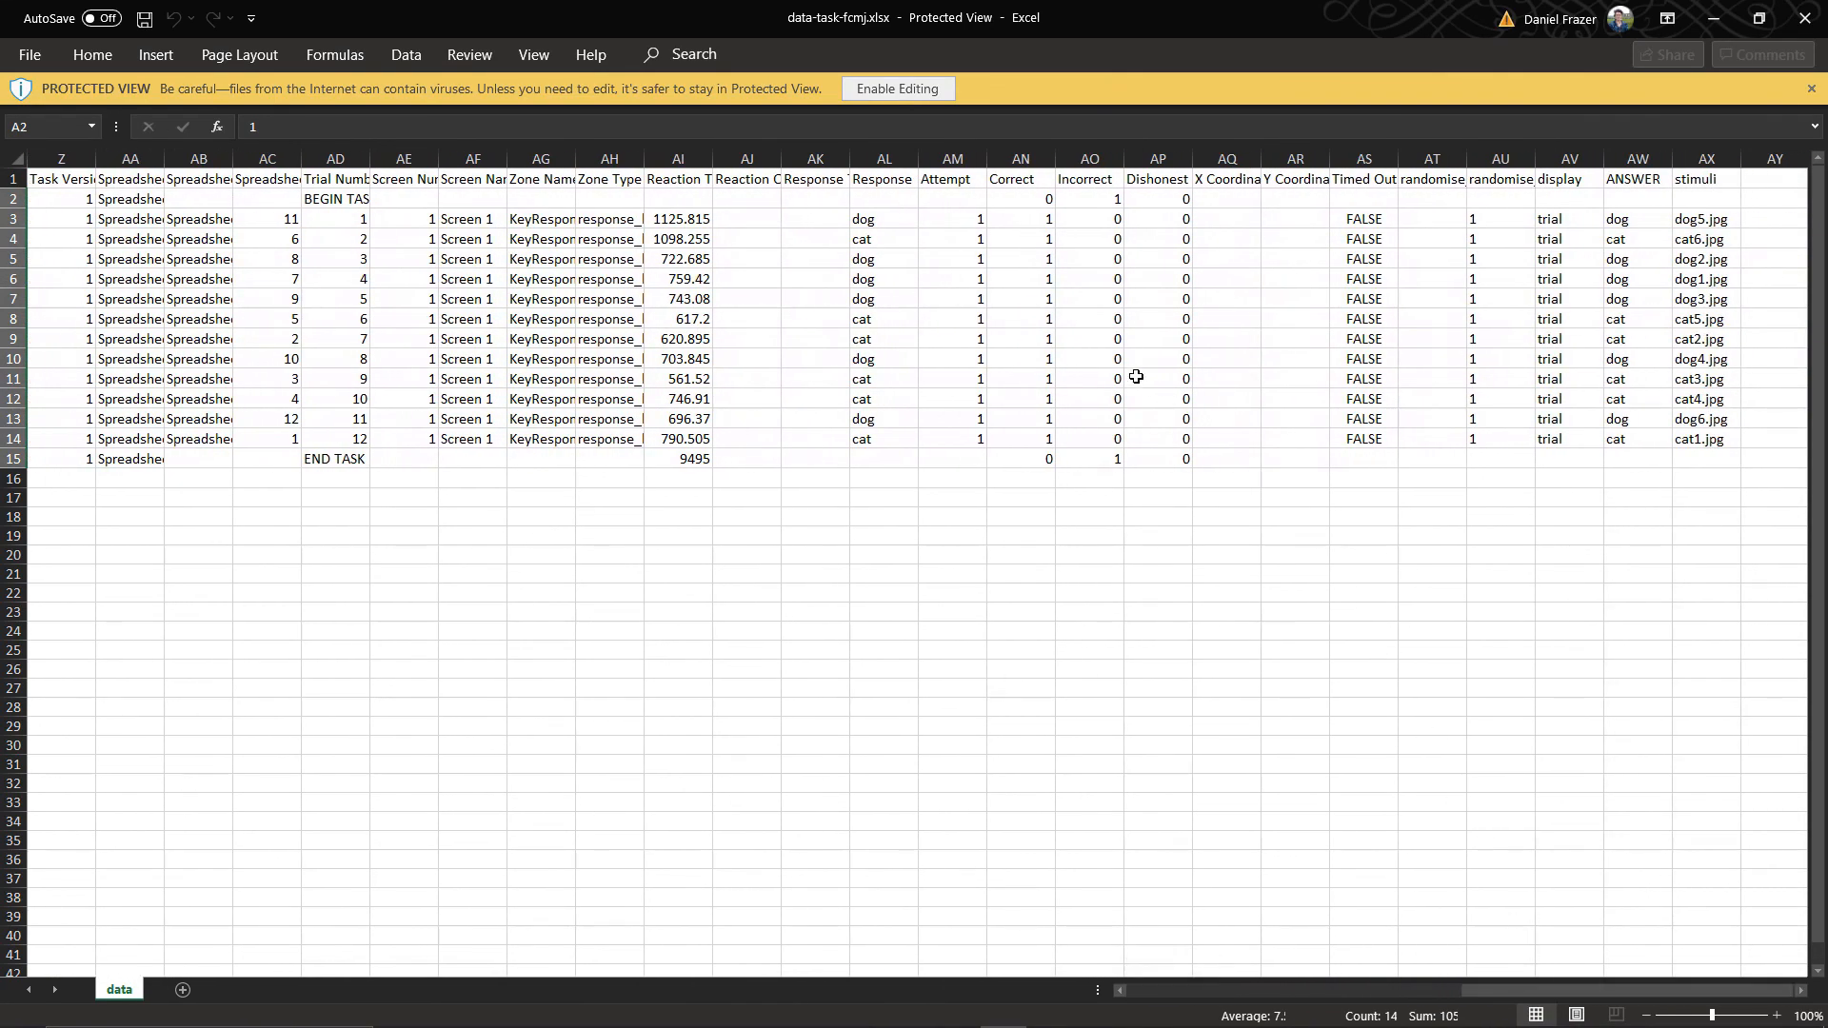
pyautogui.click(867, 217)
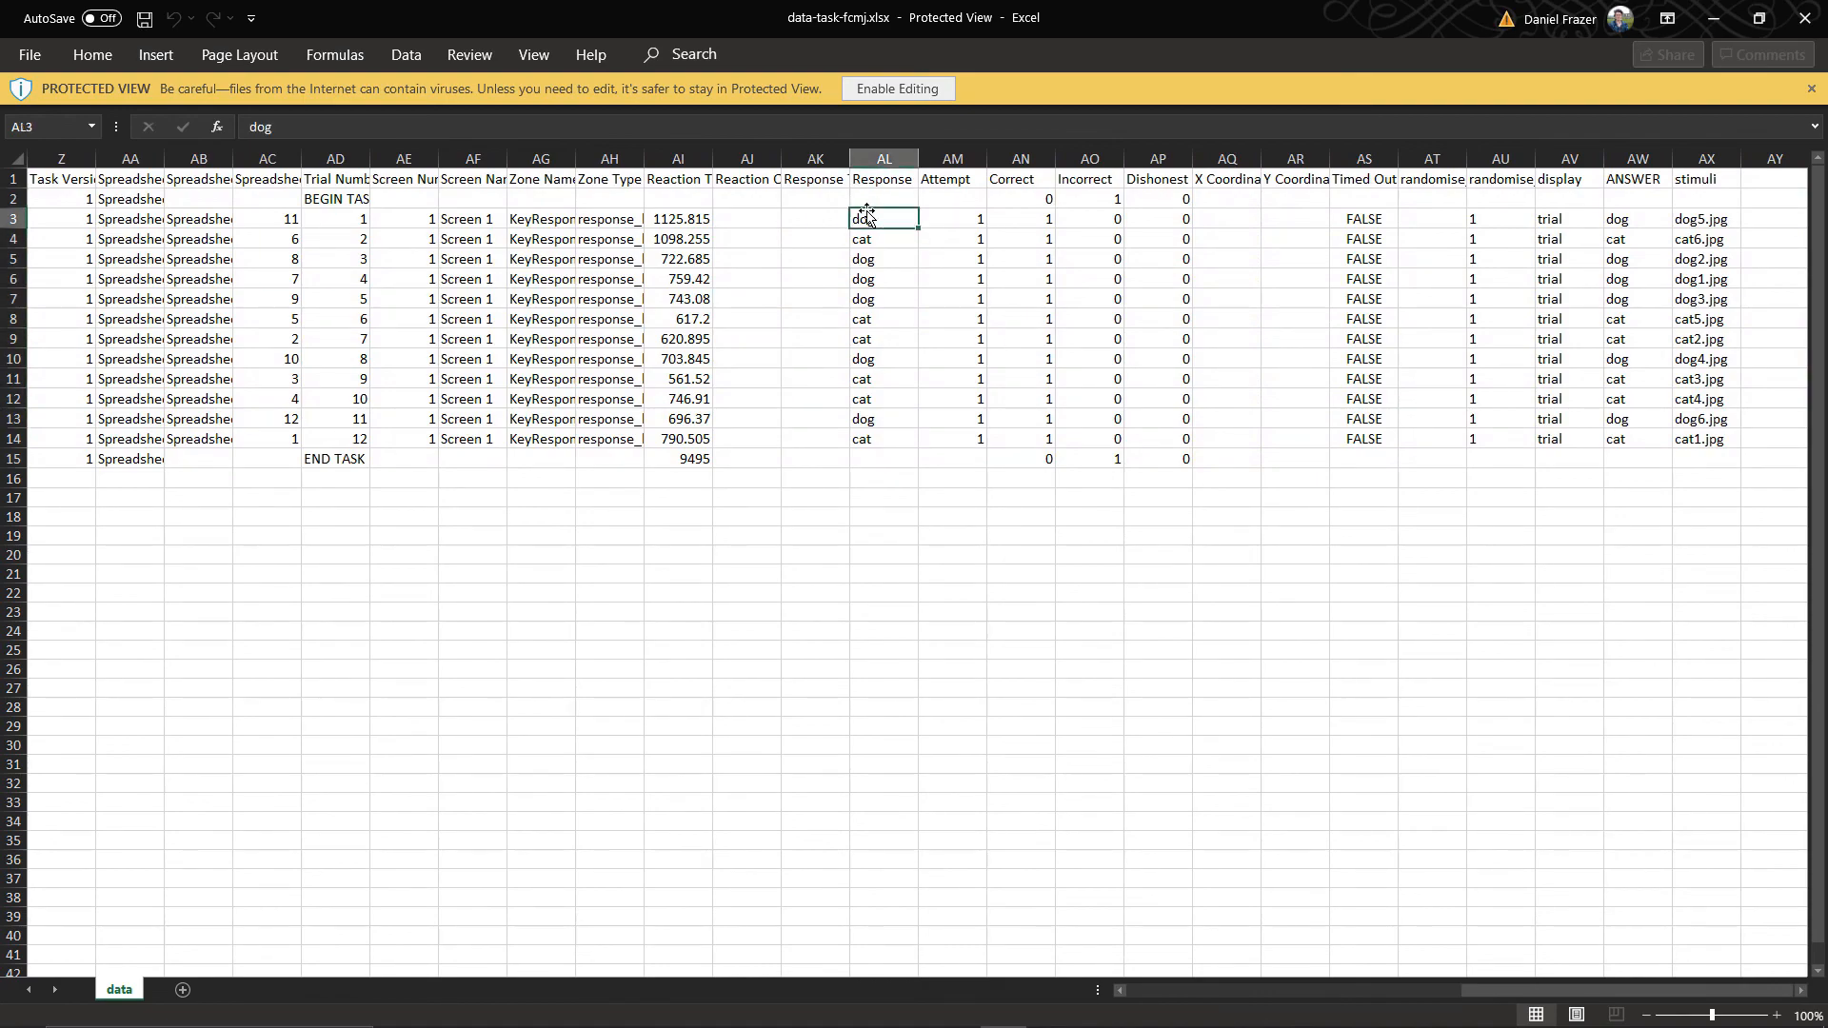
pyautogui.click(960, 223)
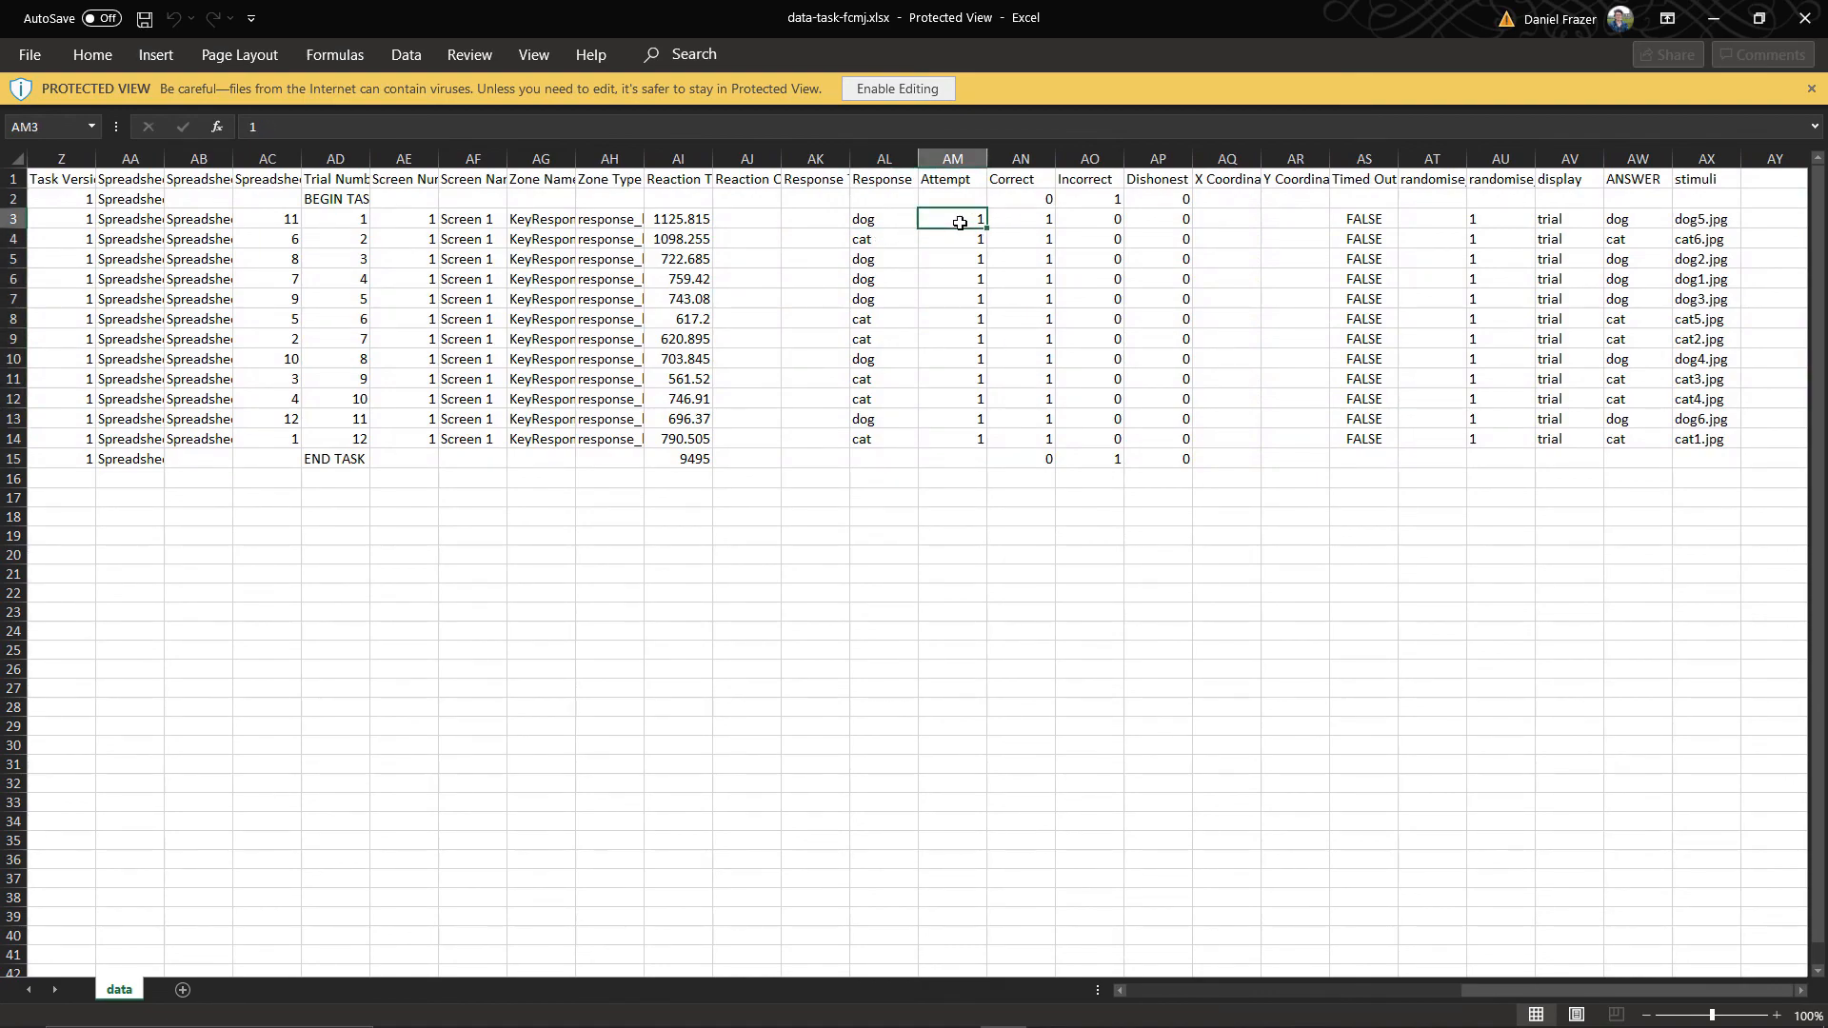
pyautogui.click(1029, 221)
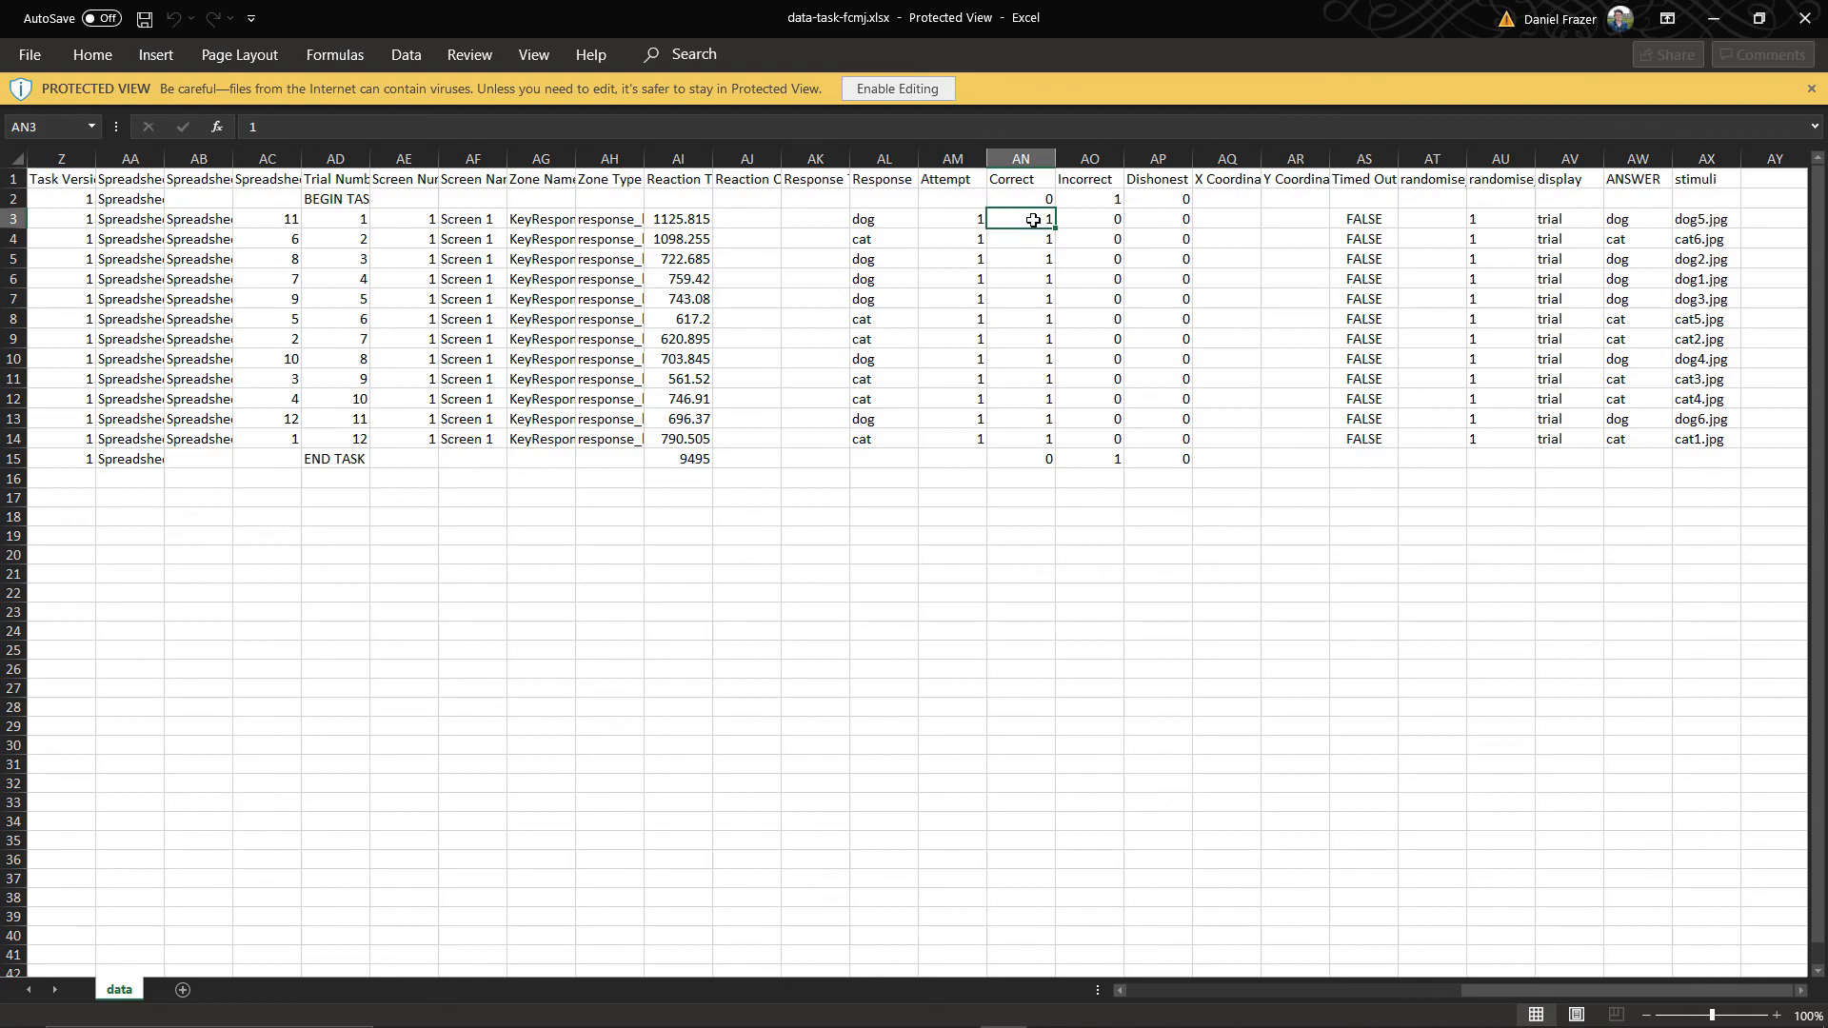
pyautogui.moveTo(1033, 221); pyautogui.dragTo(1038, 436)
pyautogui.click(1030, 274)
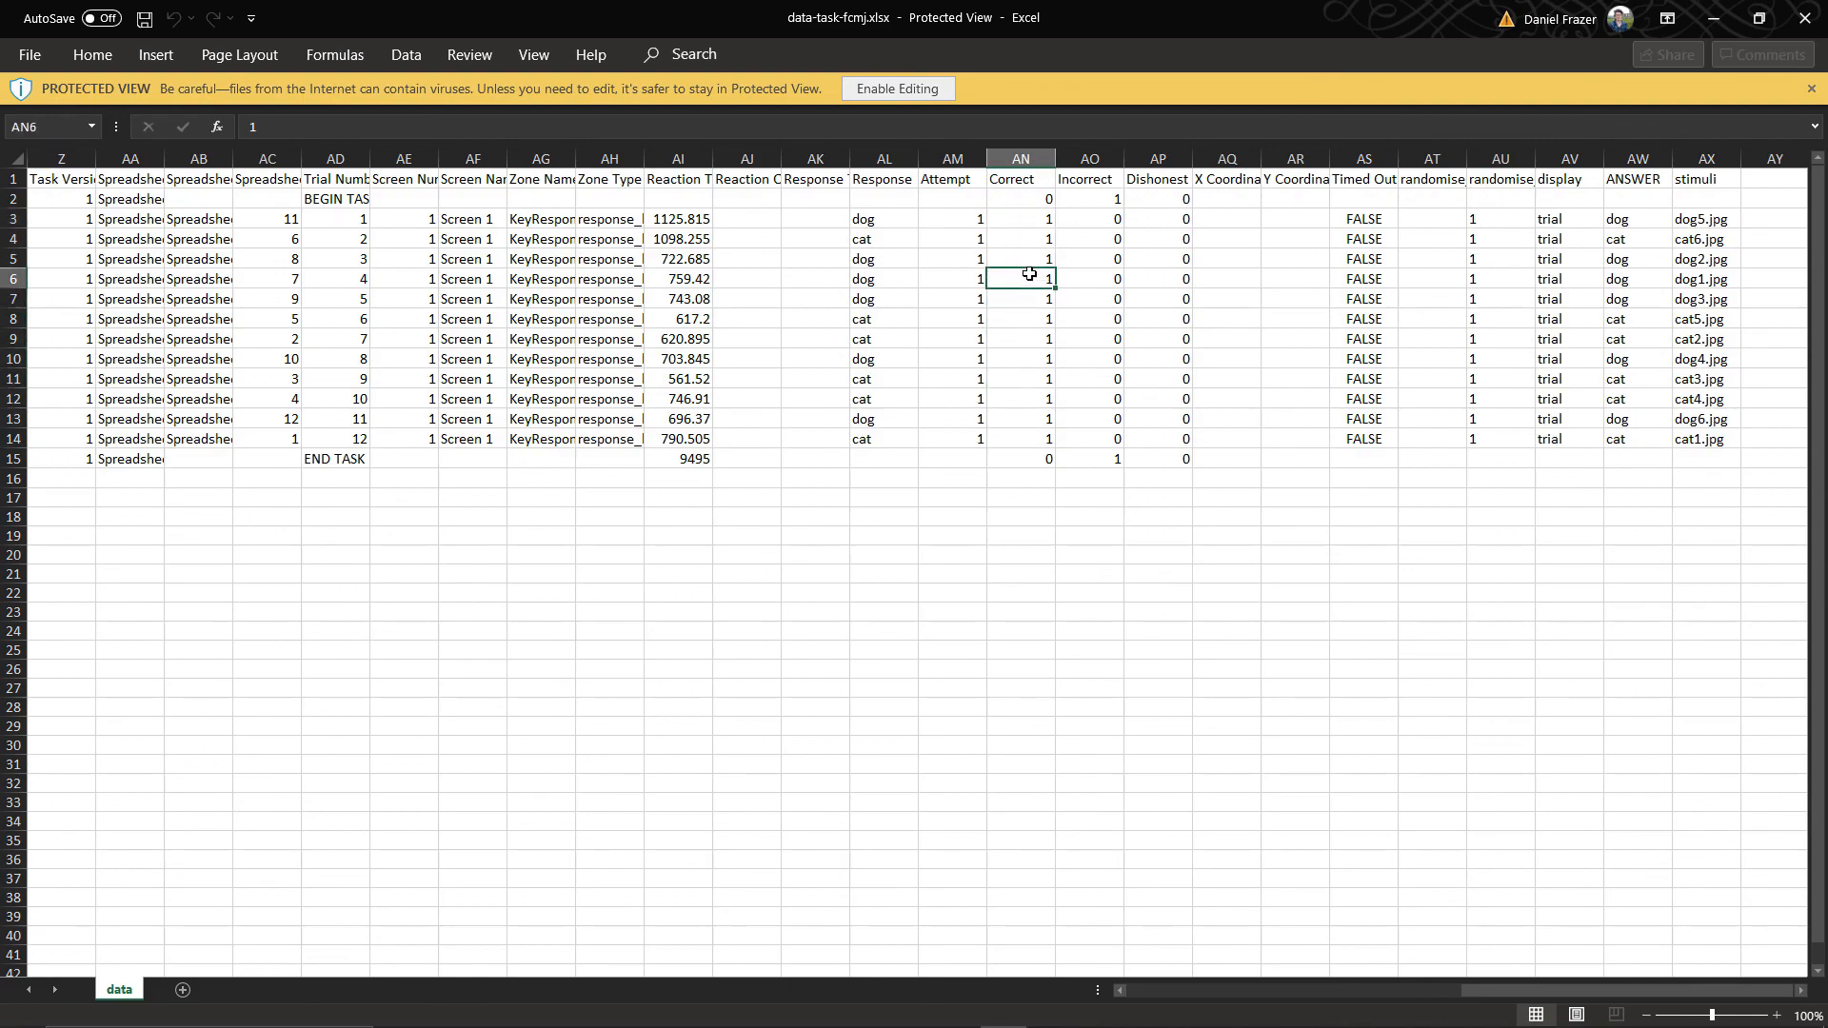
pyautogui.click(1295, 359)
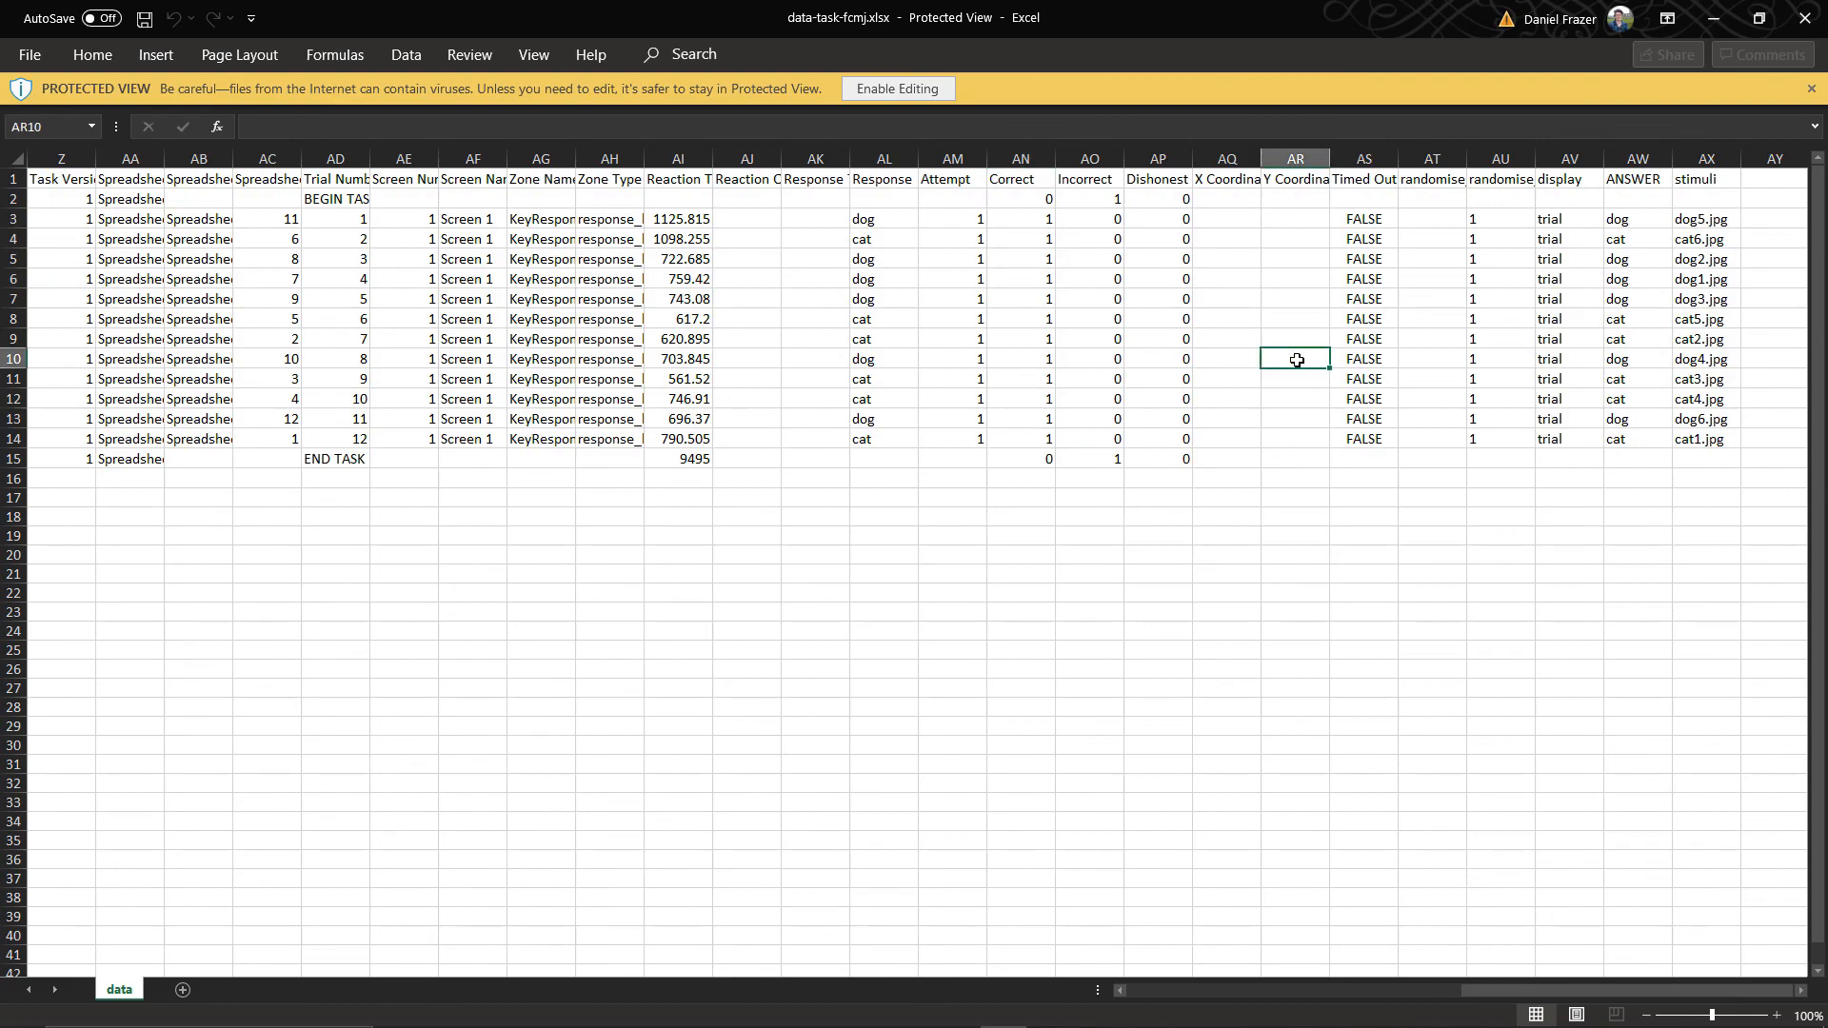
# Leave the spreadsheet and return from the preview's Finish page in Gorilla to the experiment editor.
pyautogui.click(1725, 10)
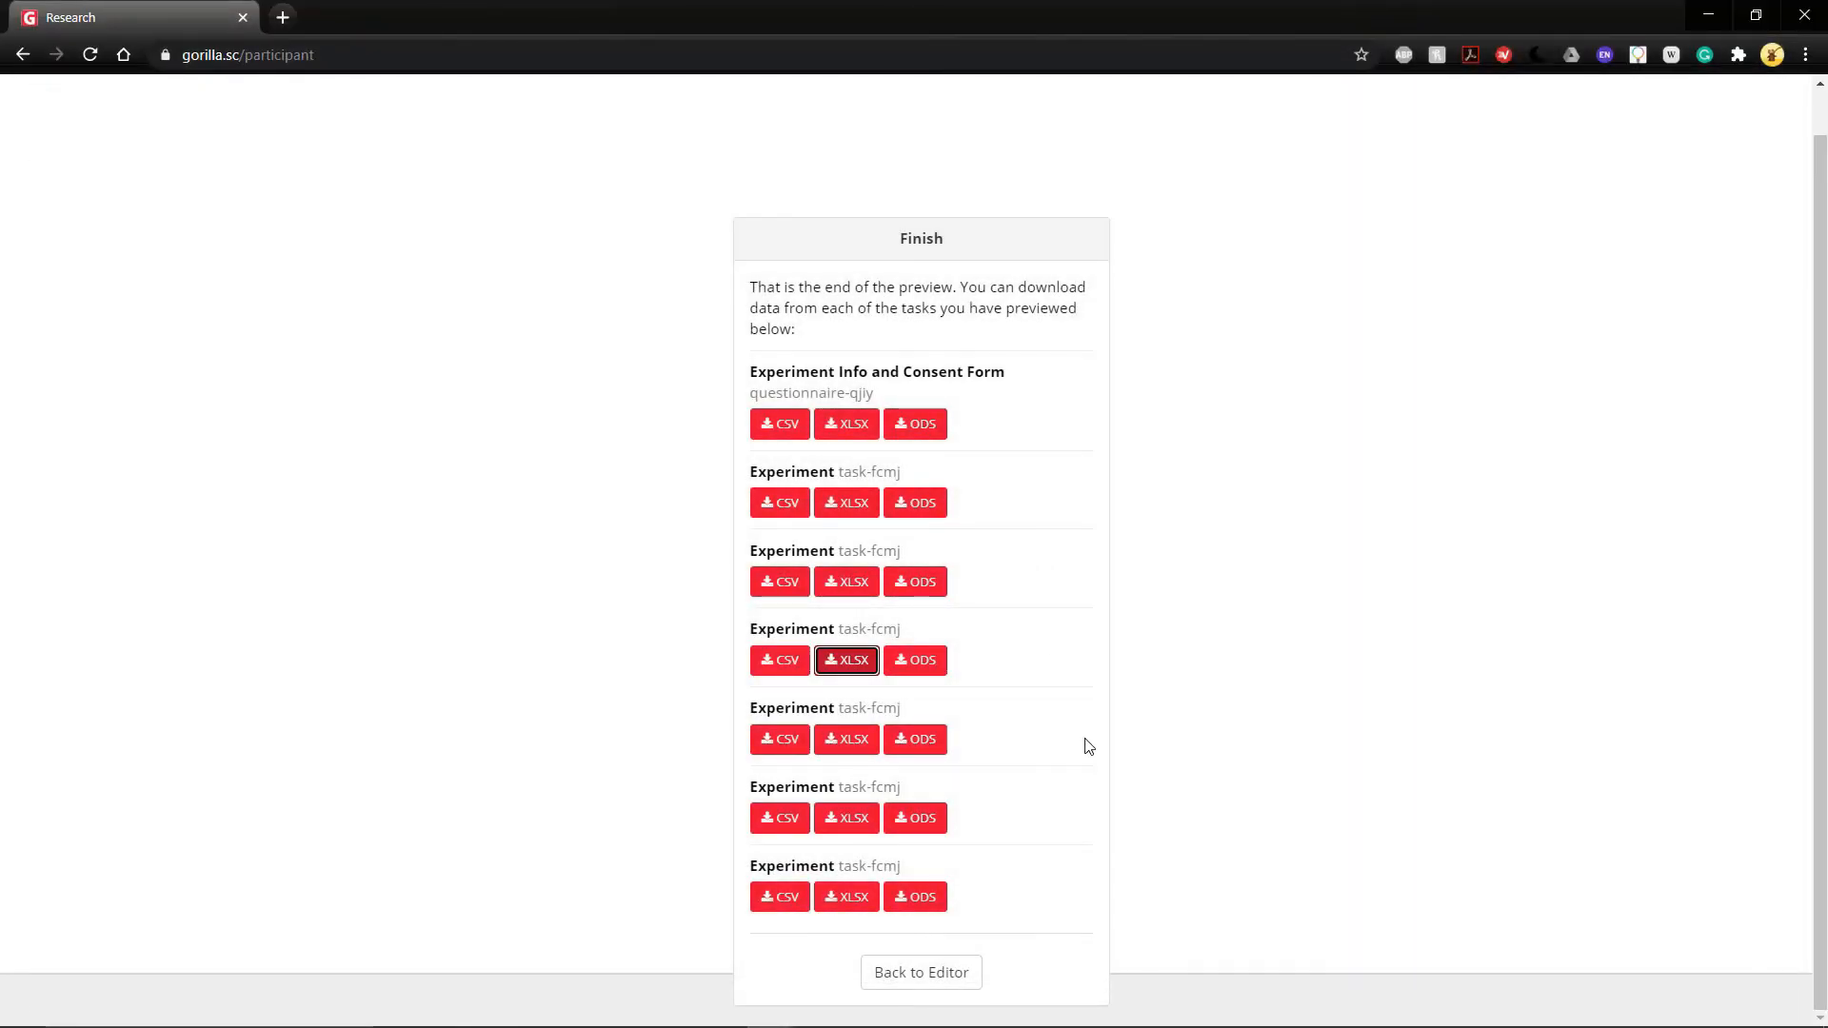
pyautogui.click(950, 973)
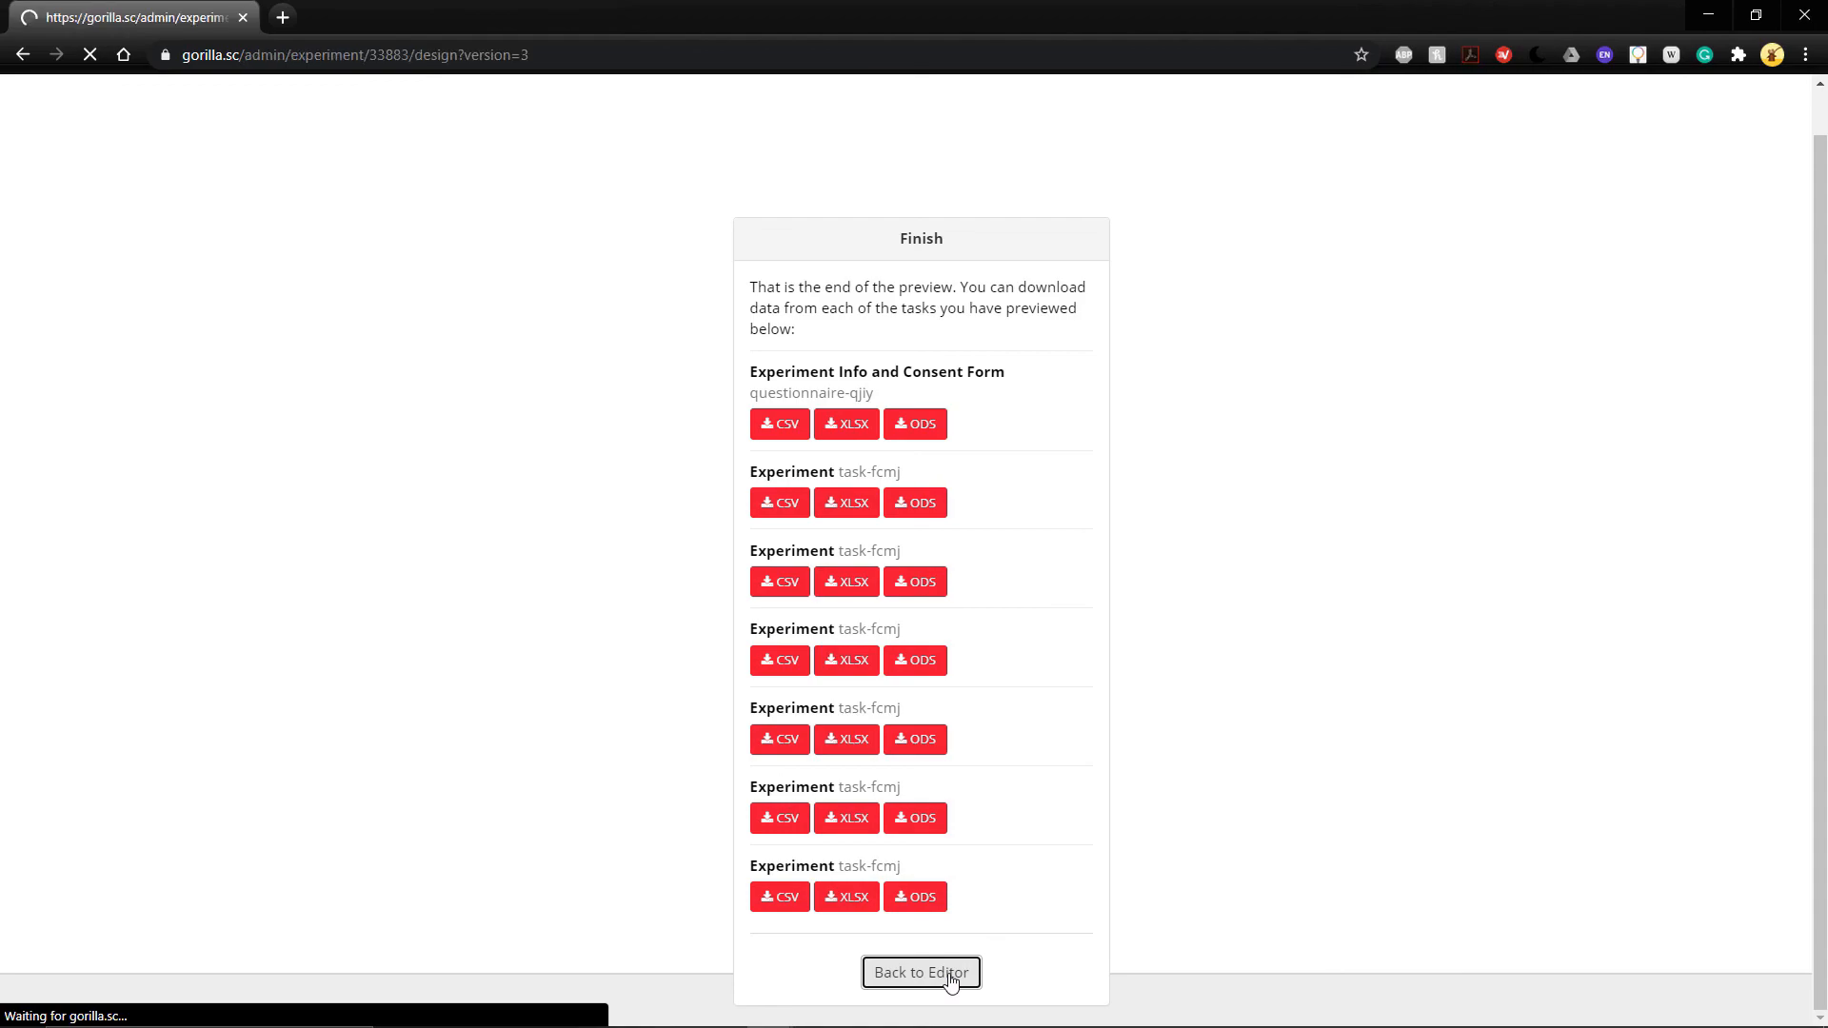